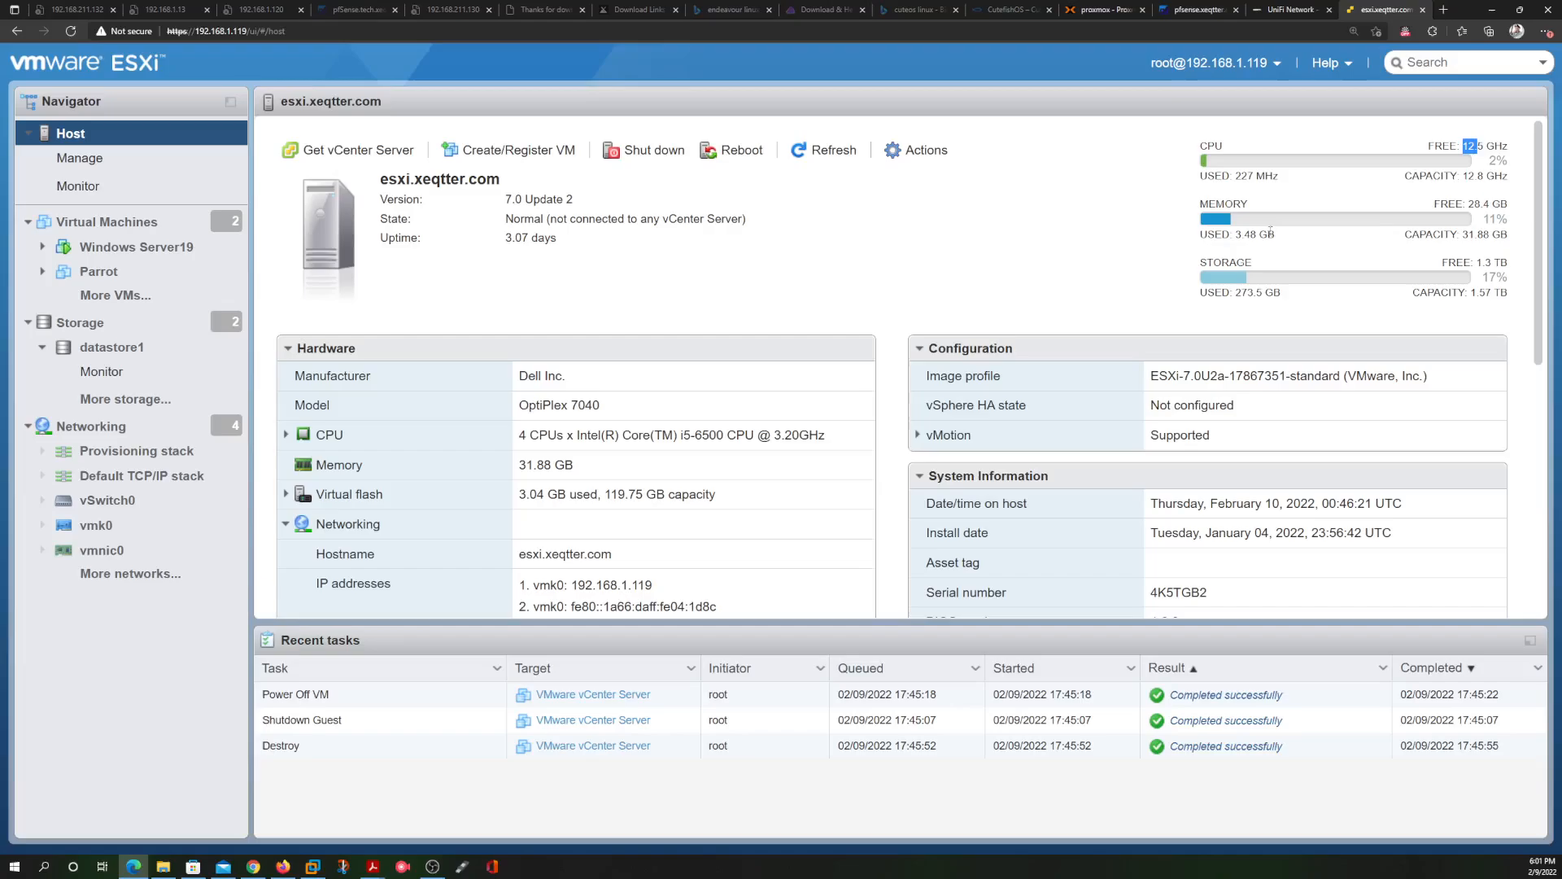
Open Downloads\ISO in File Explorer and select the VMware-VCSA-all-7.0.3 ISO
{"action": "left_click_drag", "start_coordinate": [1201, 235], "coordinate": [1208, 235]}
{"action": "left_click", "coordinate": [1174, 262]}
{"action": "left_click", "coordinate": [166, 857]}
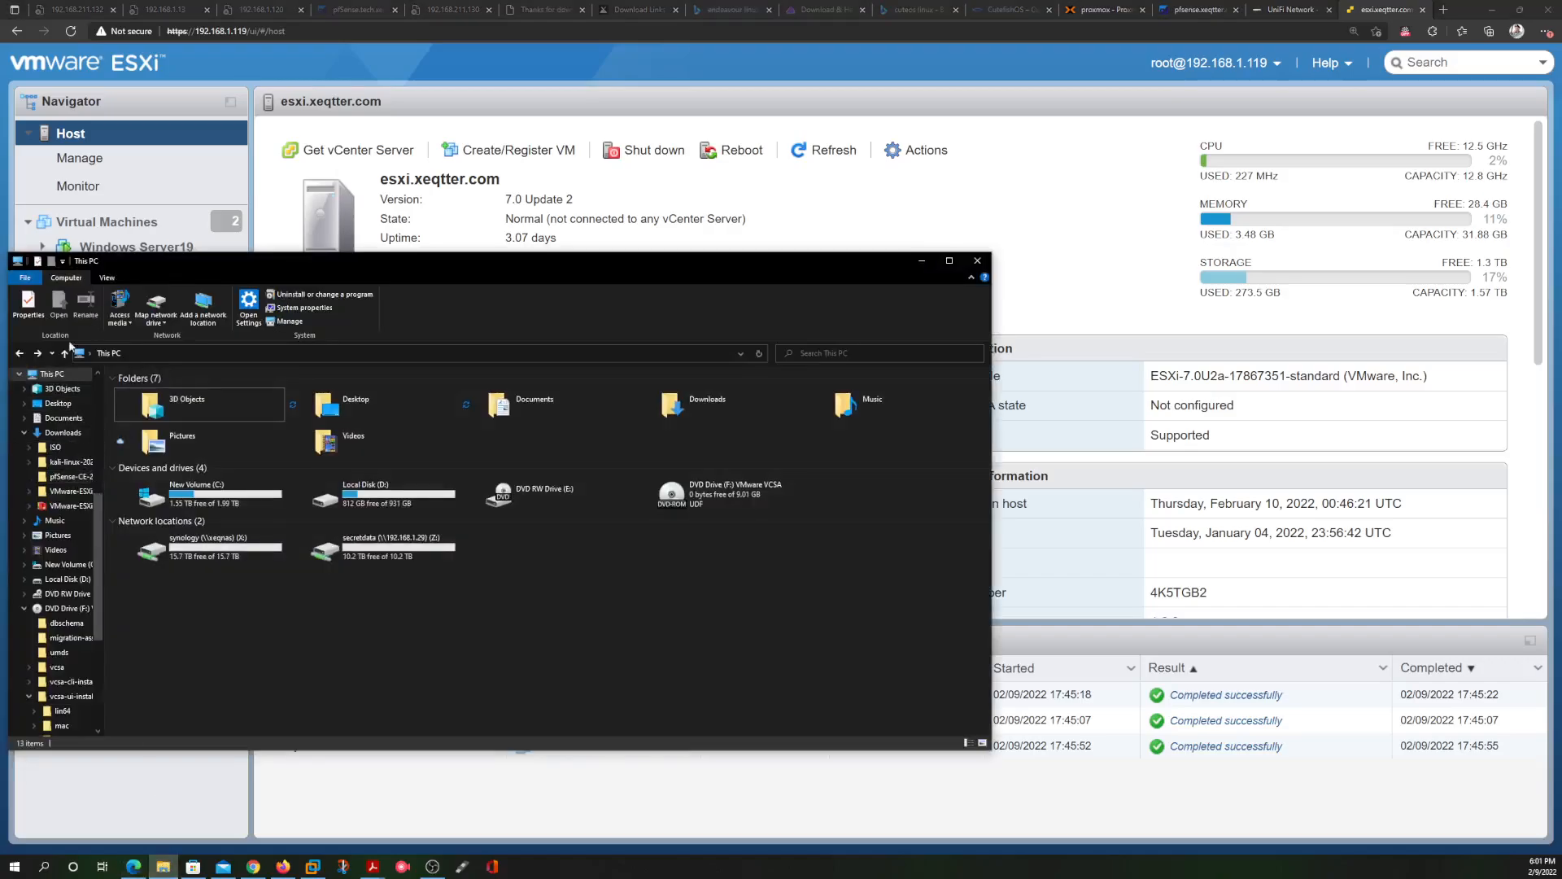
{"action": "left_click", "coordinate": [54, 448]}
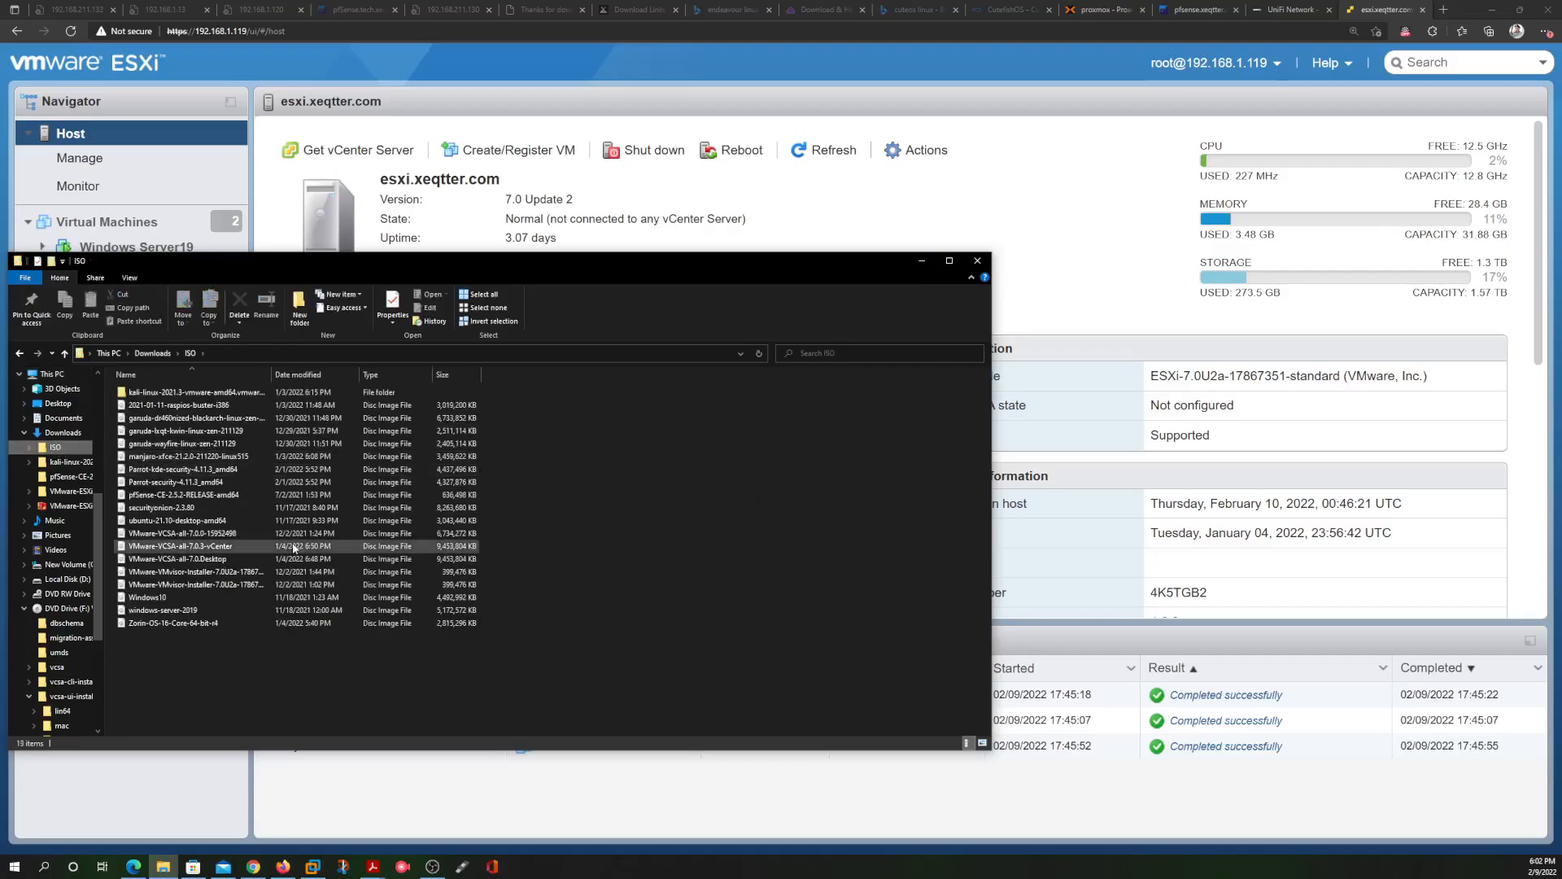
{"action": "left_click", "coordinate": [228, 549]}
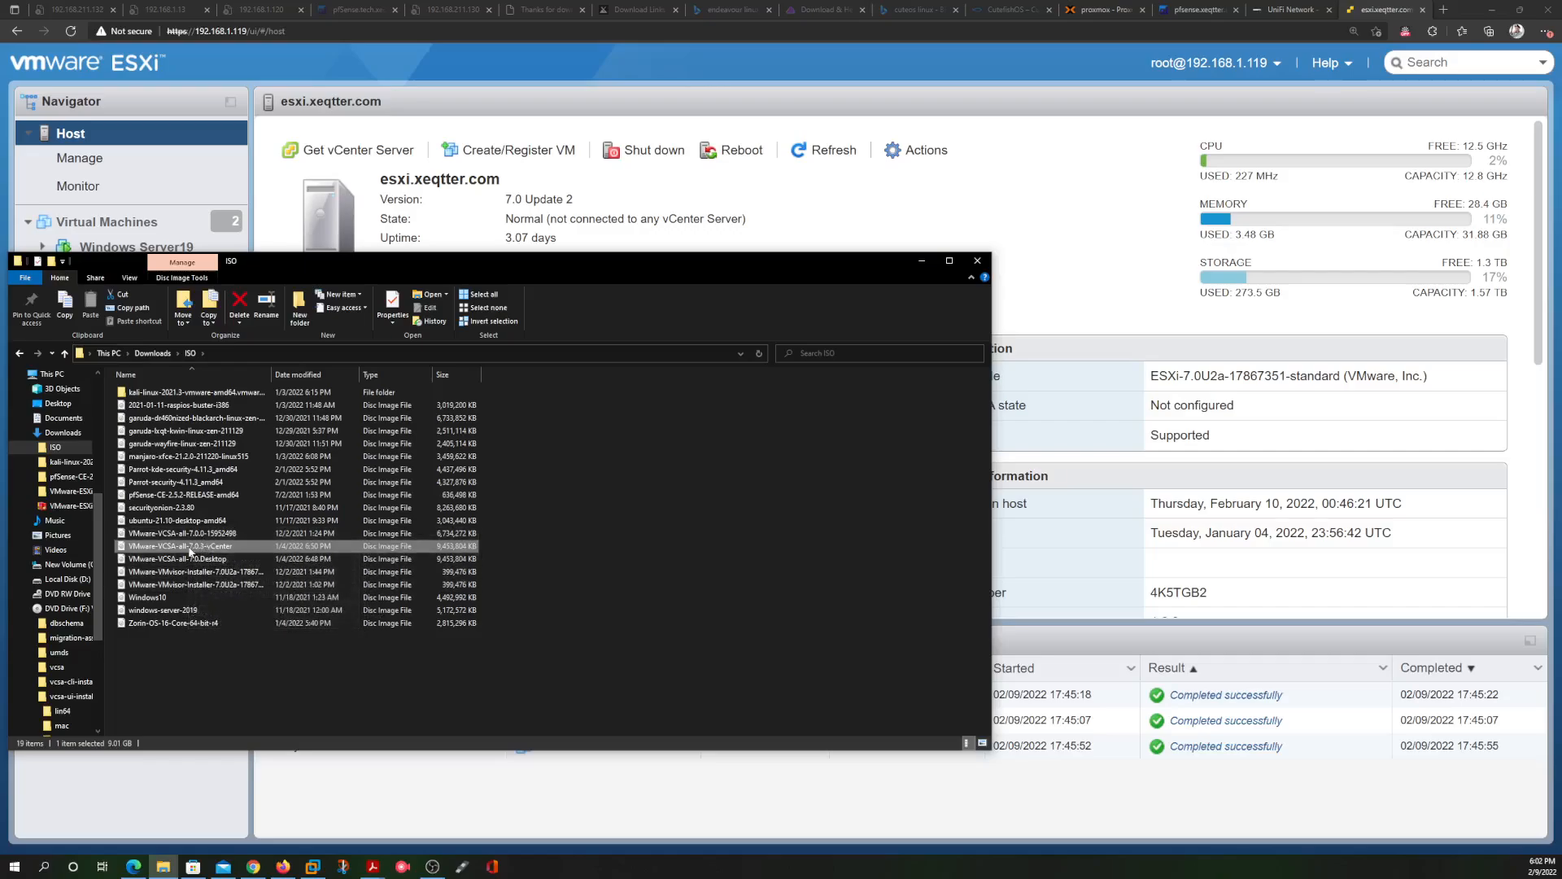
Mount the VCSA ISO and run installer.exe from vcsa-ui-installer\win32
{"action": "double_click", "coordinate": [215, 547]}
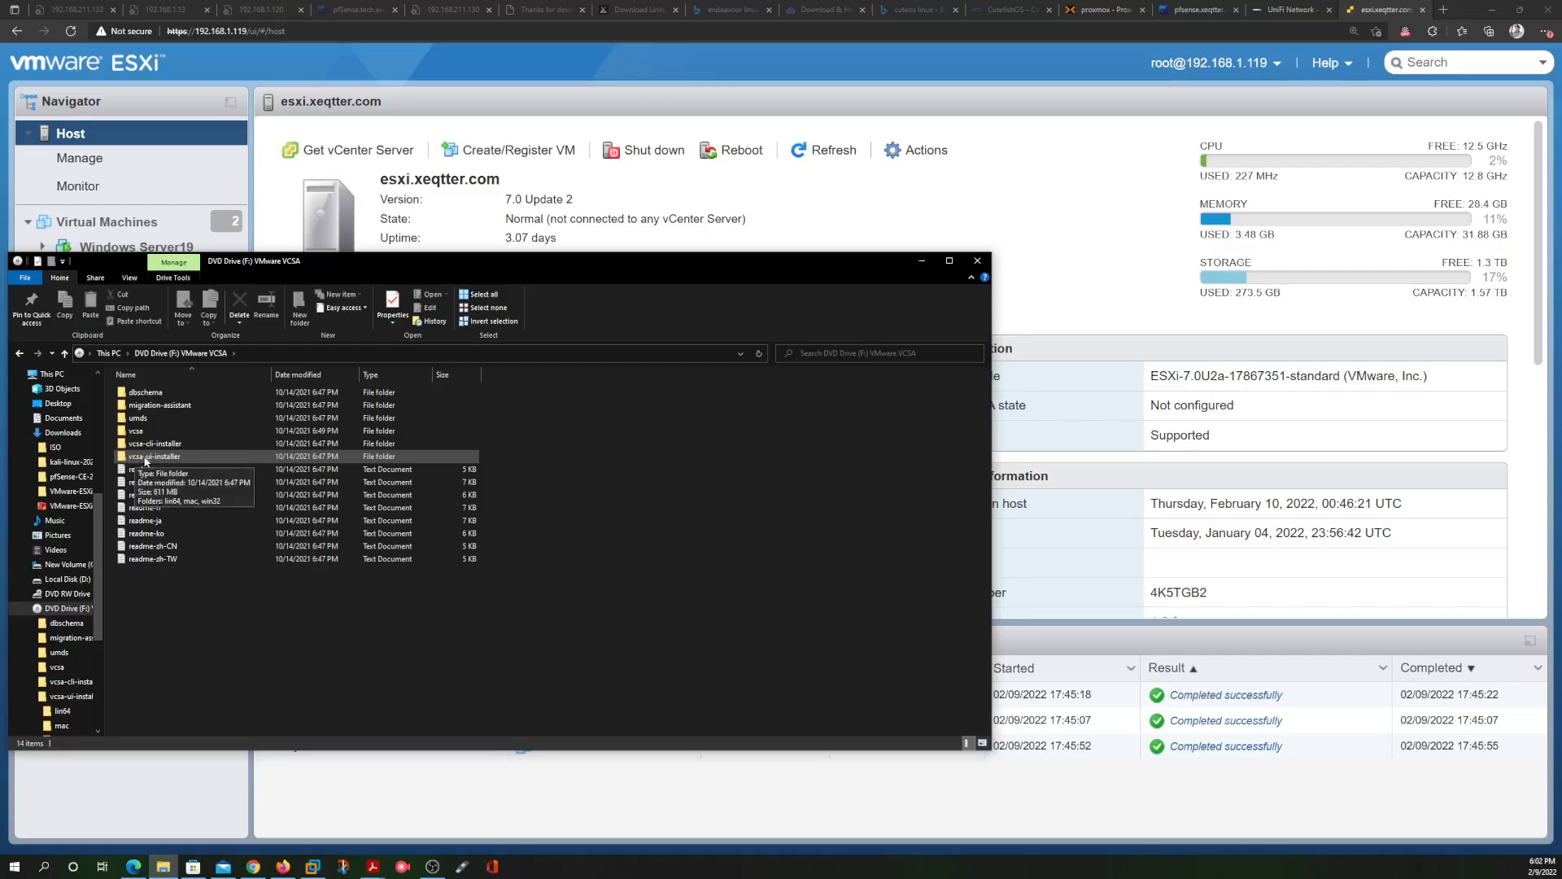
{"action": "double_click", "coordinate": [196, 457]}
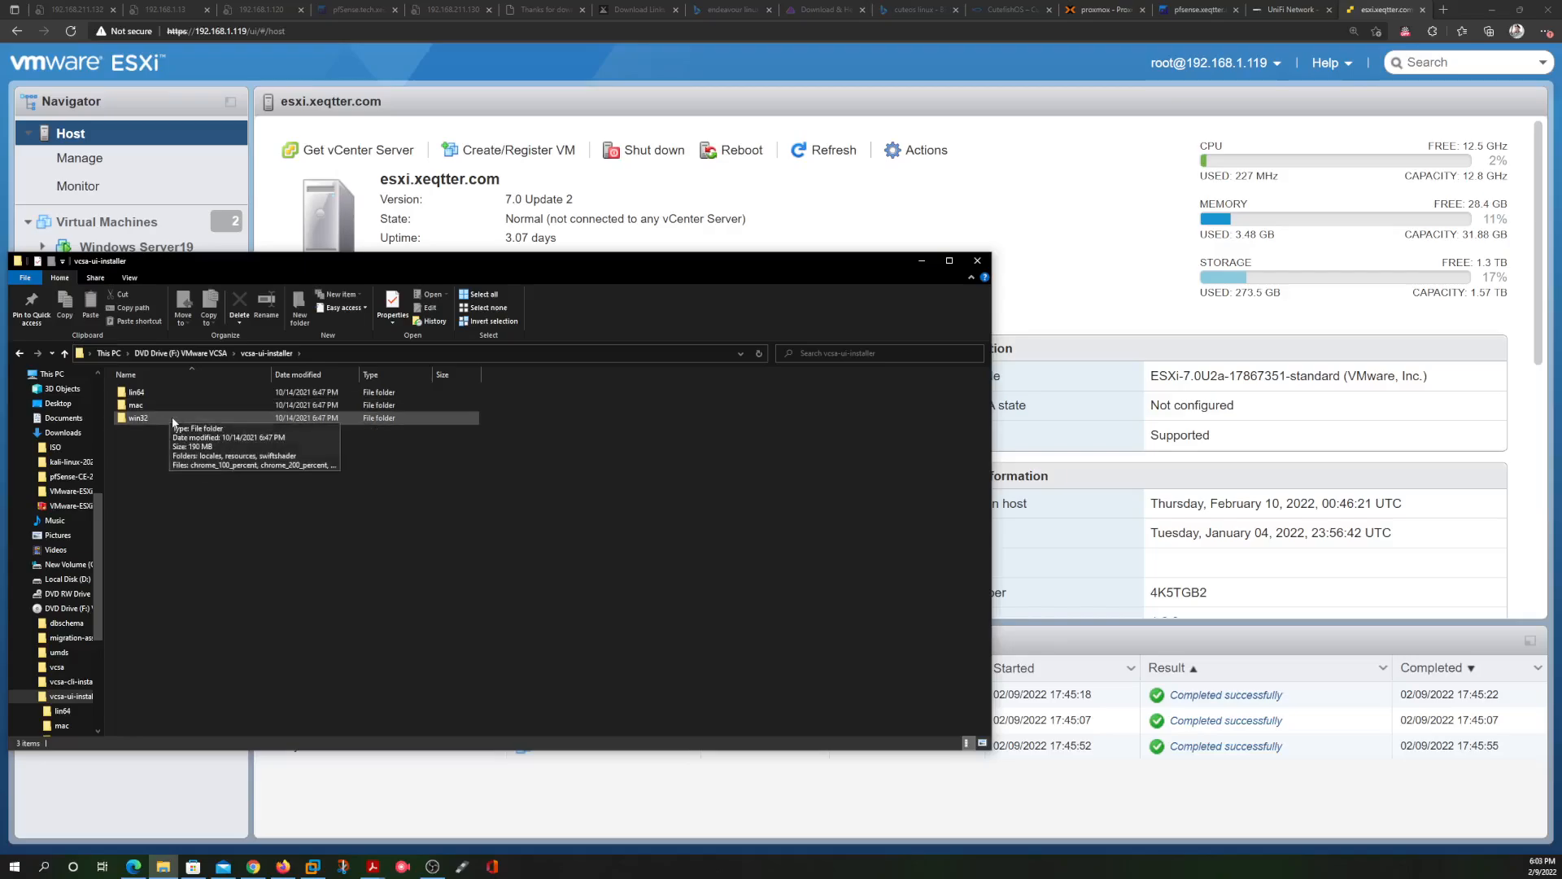
{"action": "double_click", "coordinate": [138, 417]}
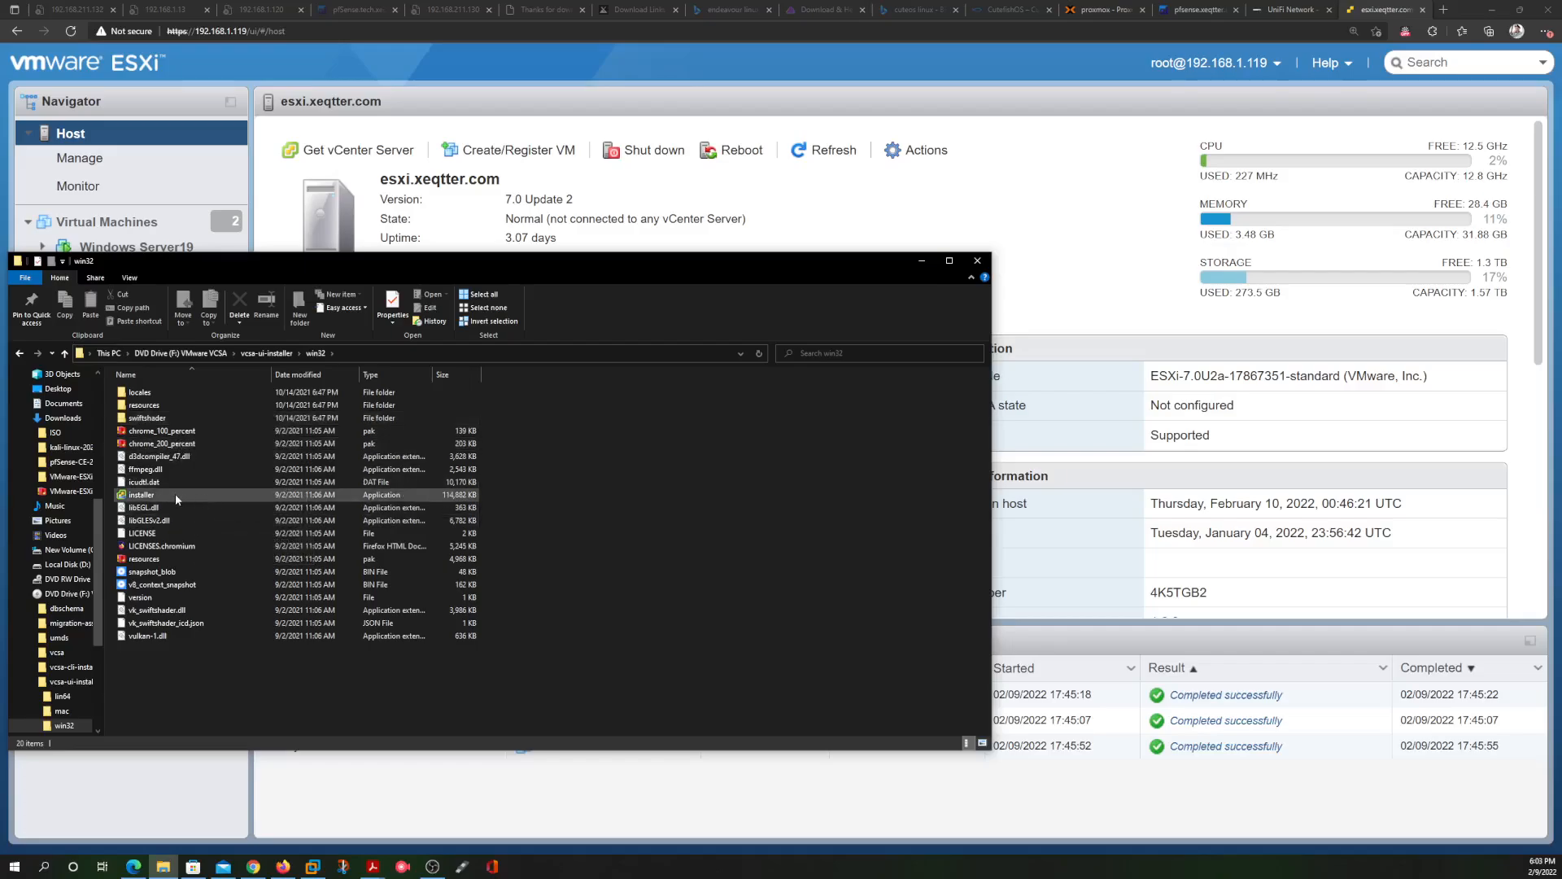
{"action": "left_click", "coordinate": [165, 494]}
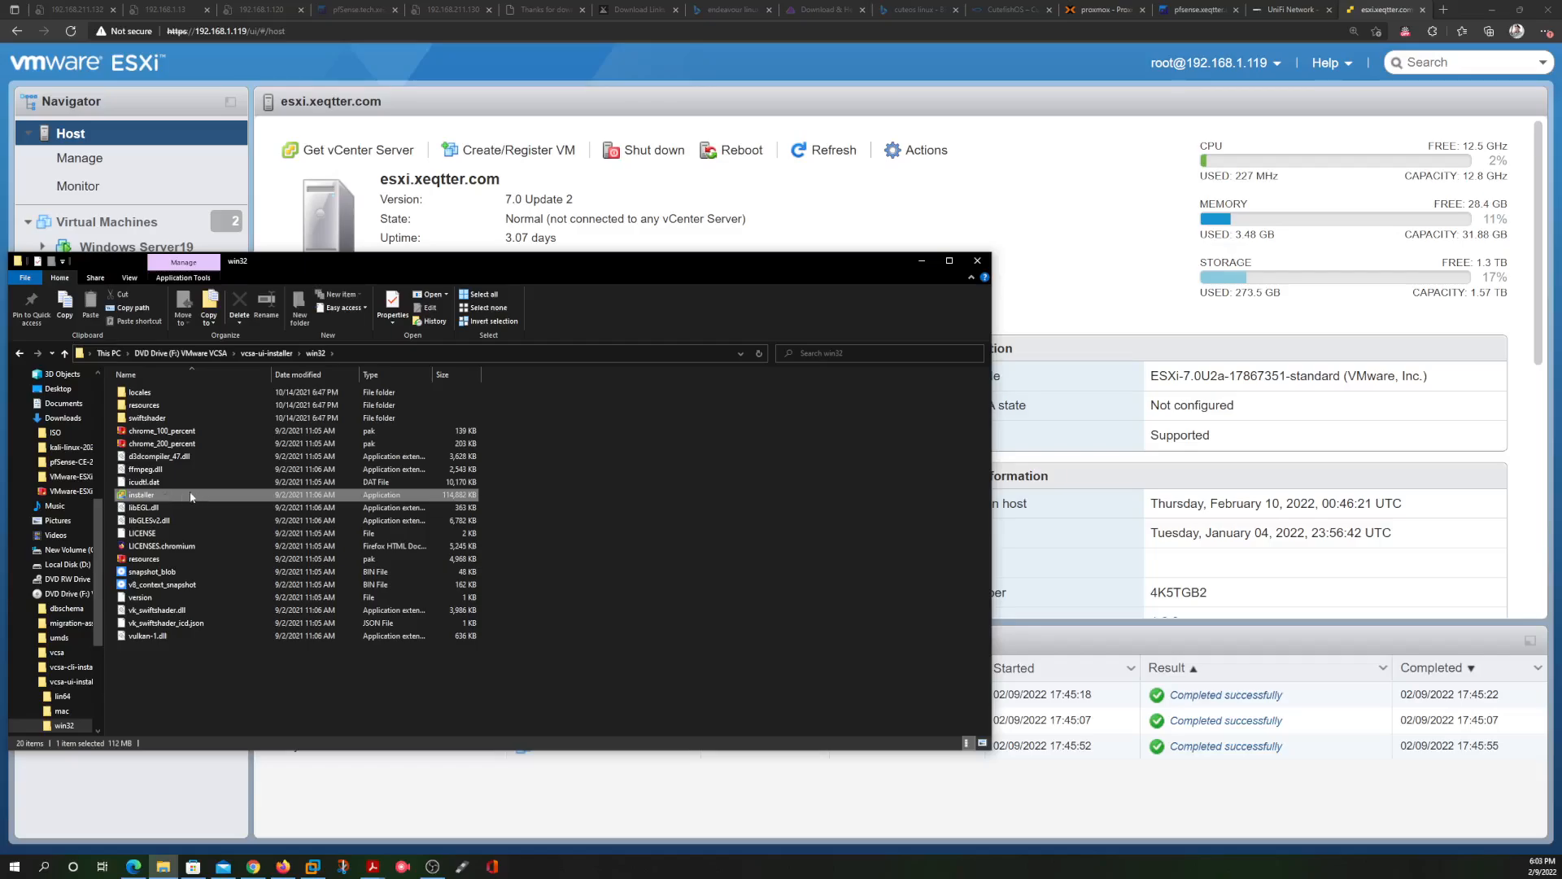
{"action": "double_click", "coordinate": [162, 498]}
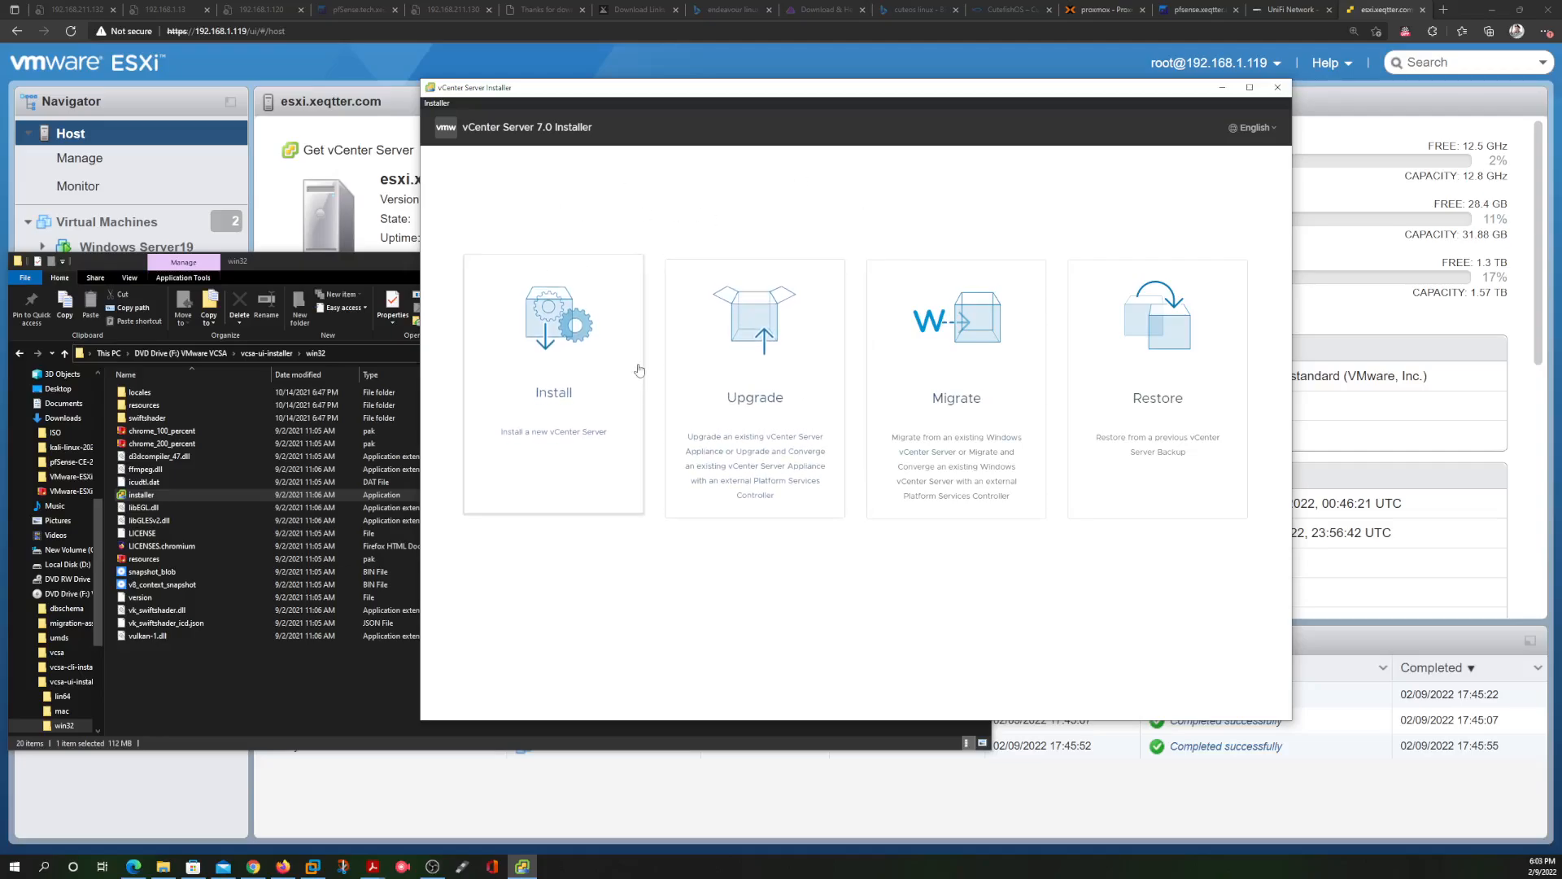
Start a new vCenter Server Install and accept the license agreement terms
{"action": "left_click", "coordinate": [557, 353]}
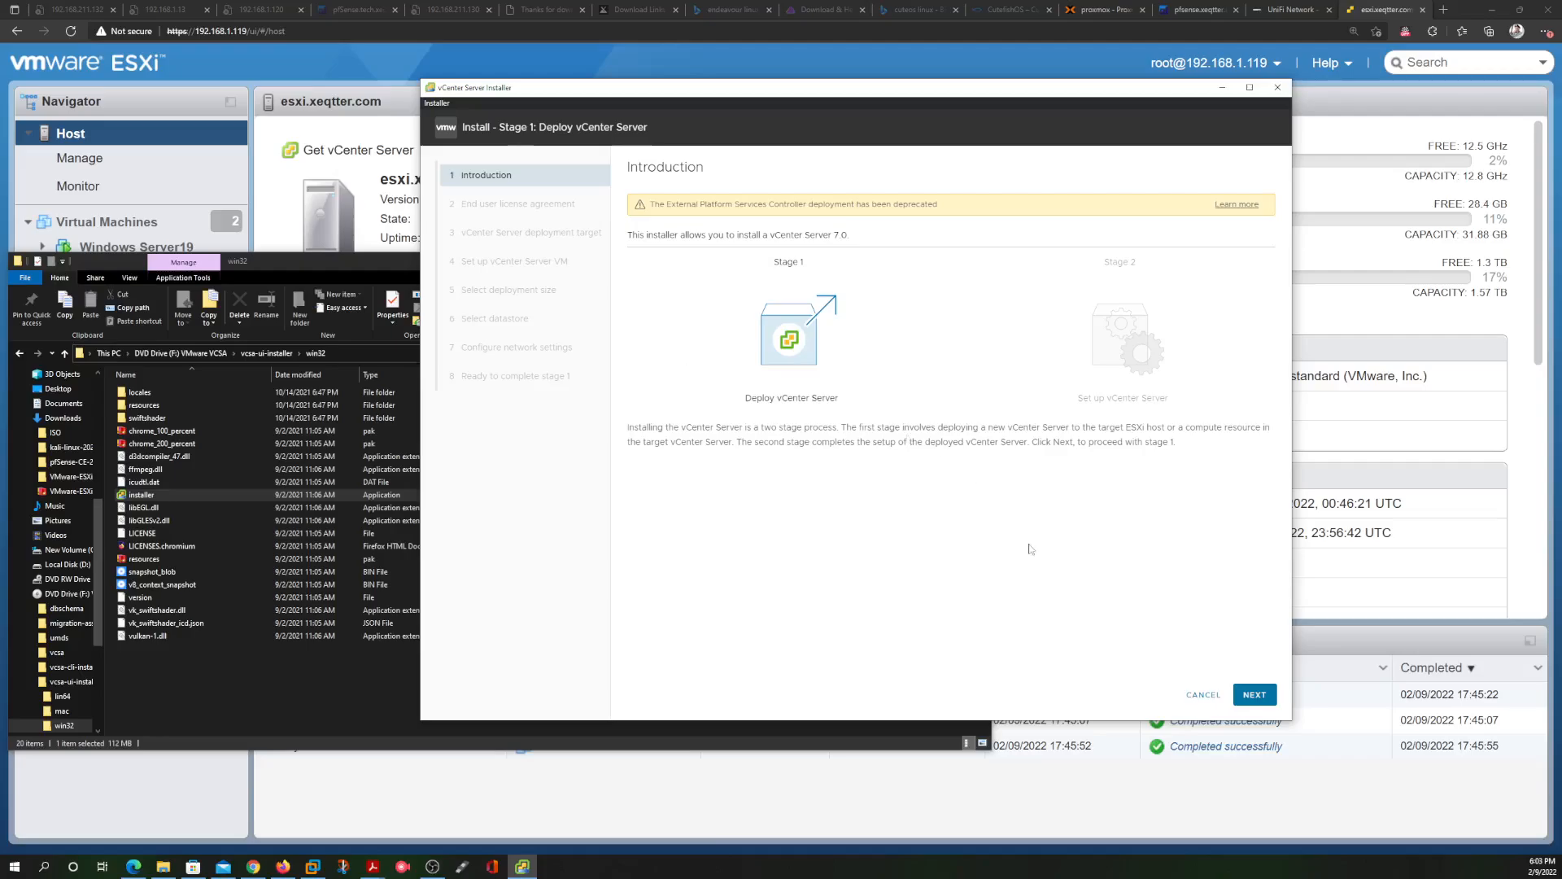
{"action": "left_click", "coordinate": [1255, 694]}
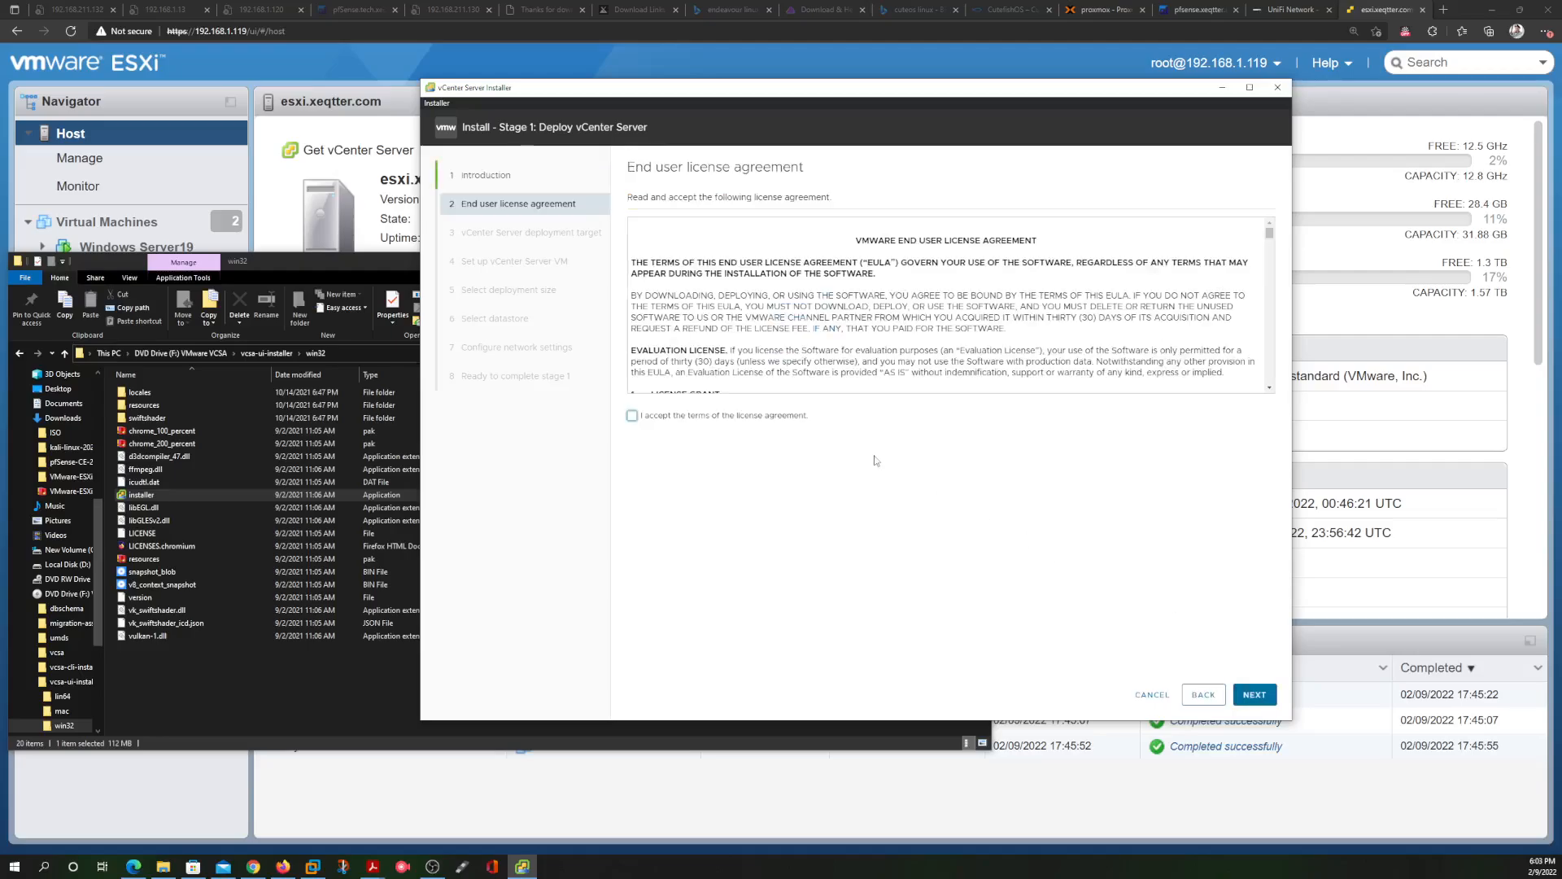
{"action": "left_click", "coordinate": [632, 416]}
{"action": "left_click", "coordinate": [1253, 696]}
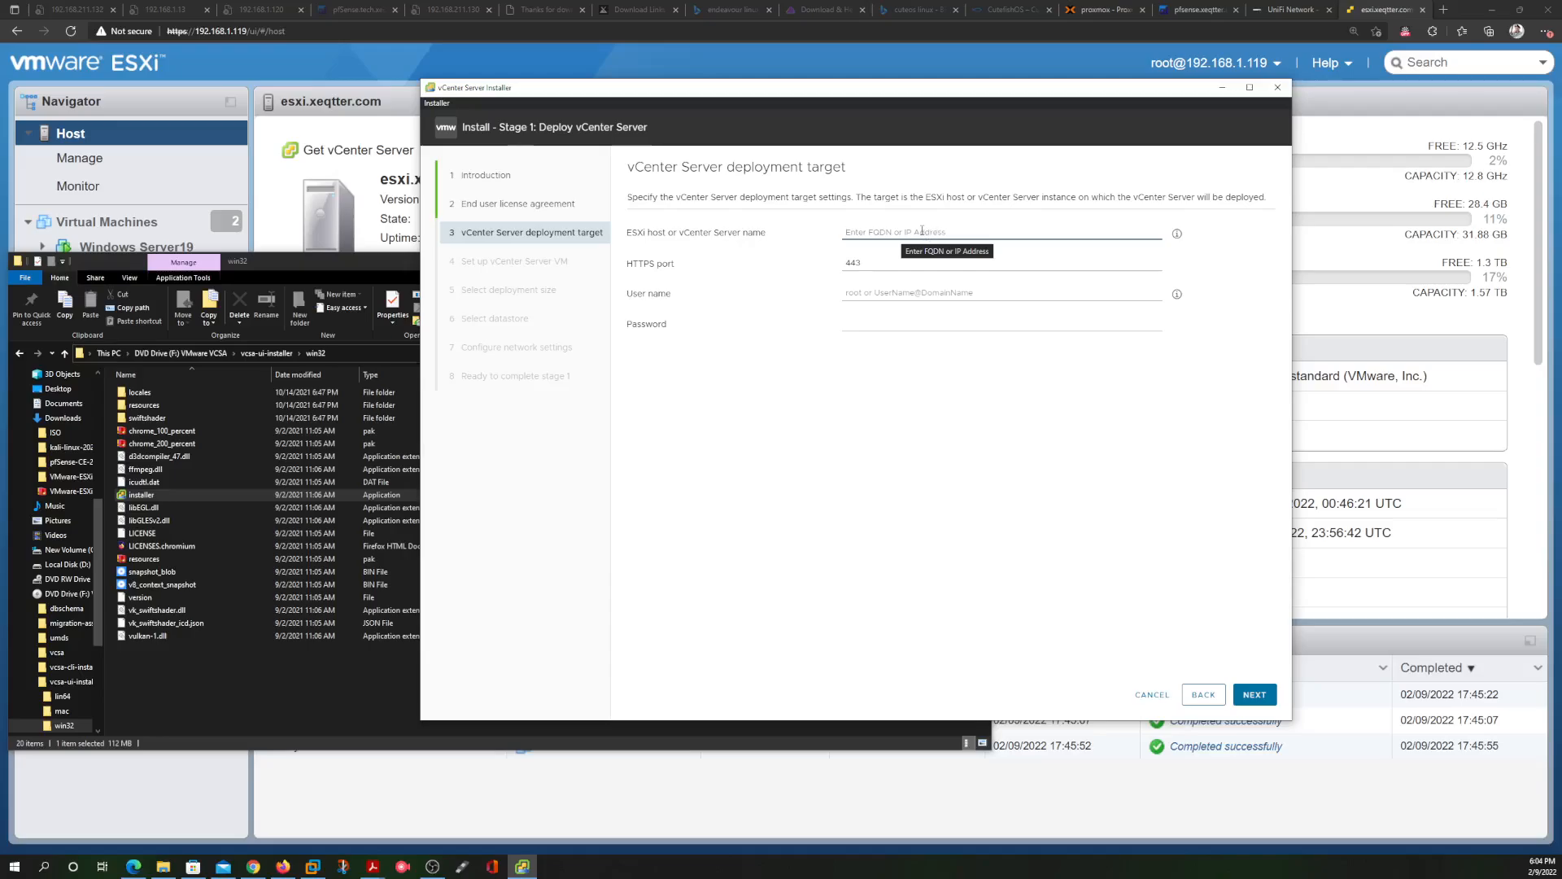
{"action": "left_click_drag", "start_coordinate": [946, 197], "coordinate": [924, 197]}
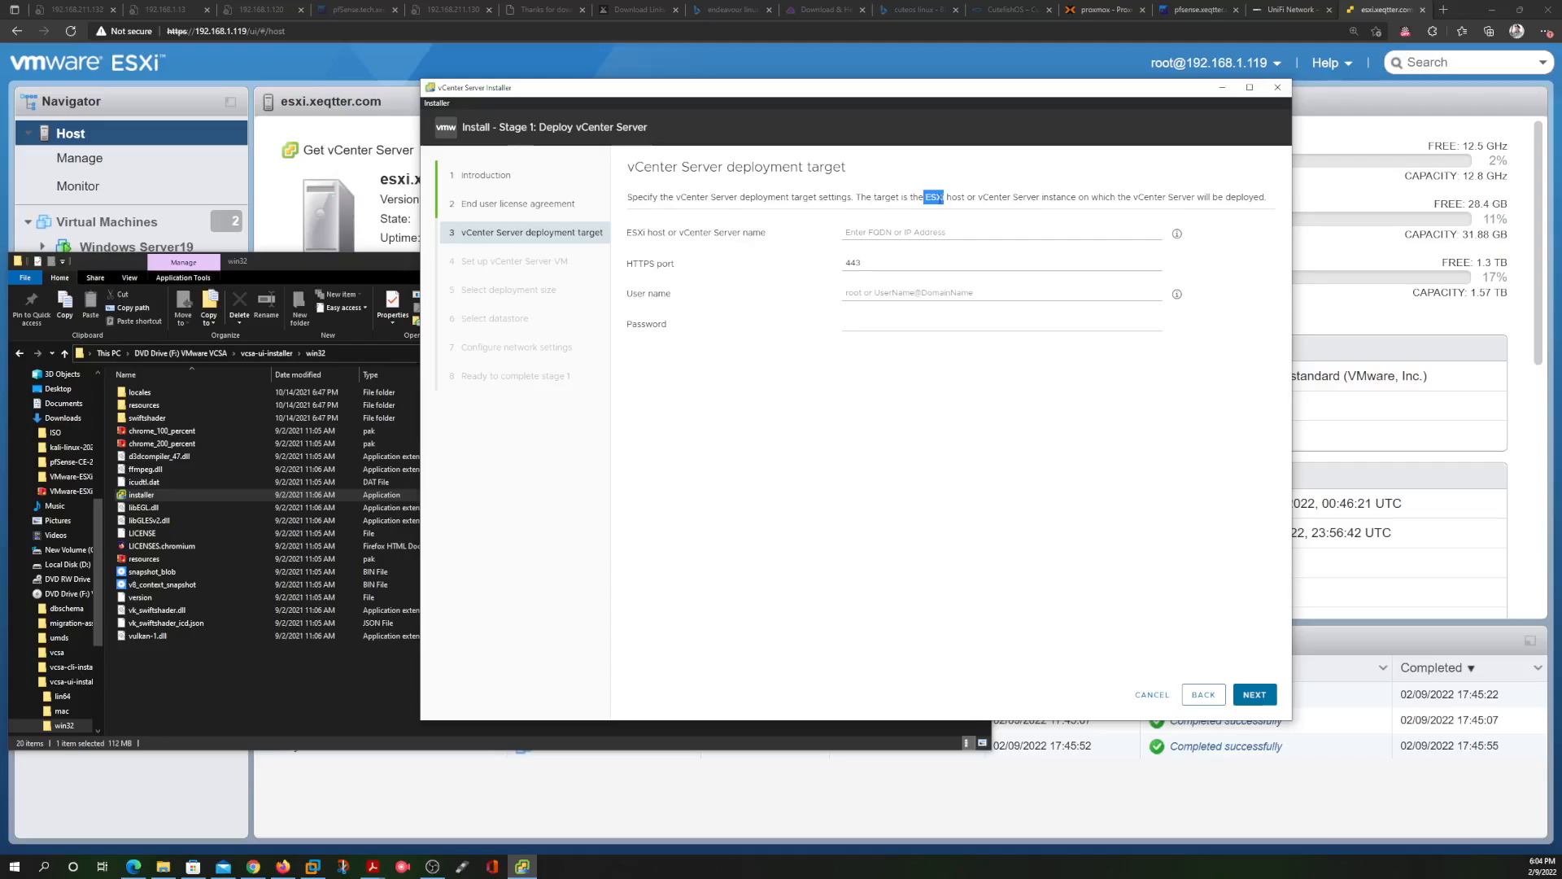
{"action": "left_click", "coordinate": [918, 232]}
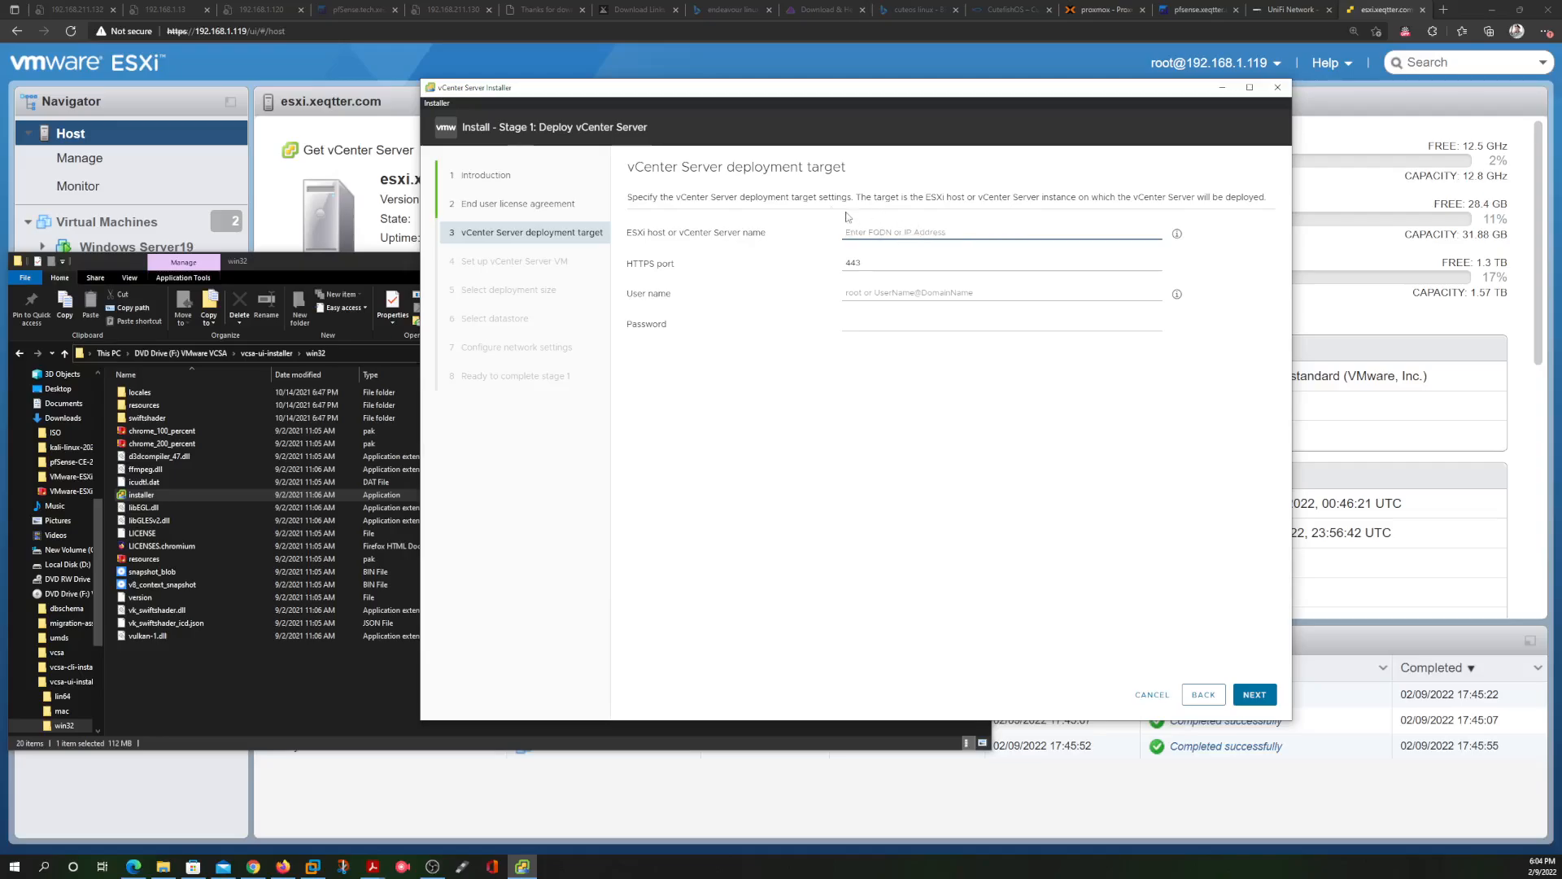
Copy the ESXi host IP 192.168.1.119 from Edge's address bar, then return to the installer
{"action": "left_click", "coordinate": [329, 61]}
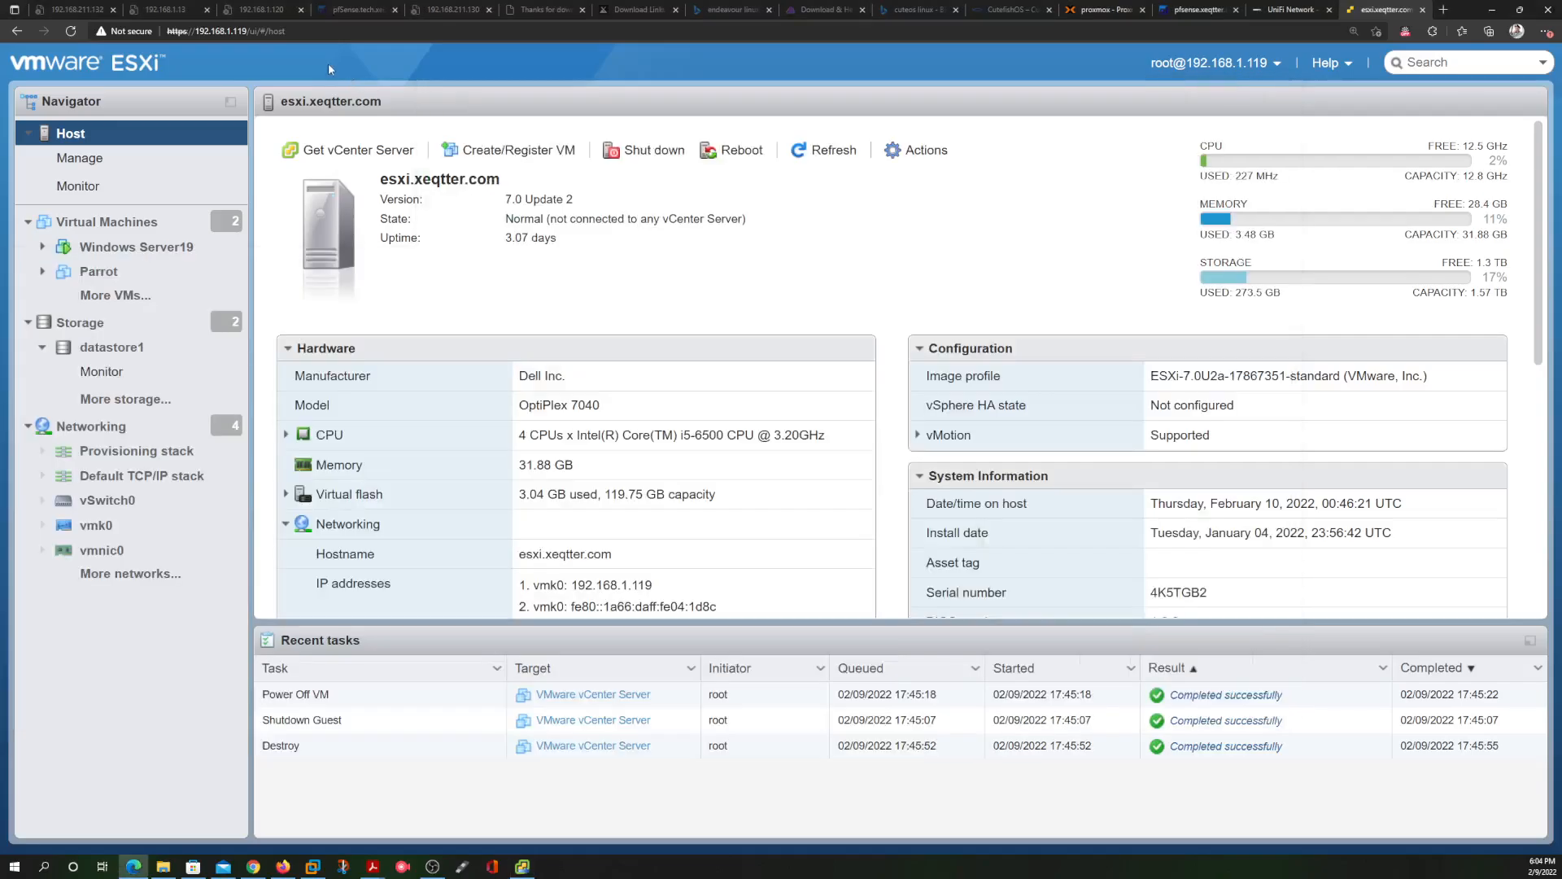
{"action": "left_click_drag", "start_coordinate": [248, 31], "coordinate": [194, 31]}
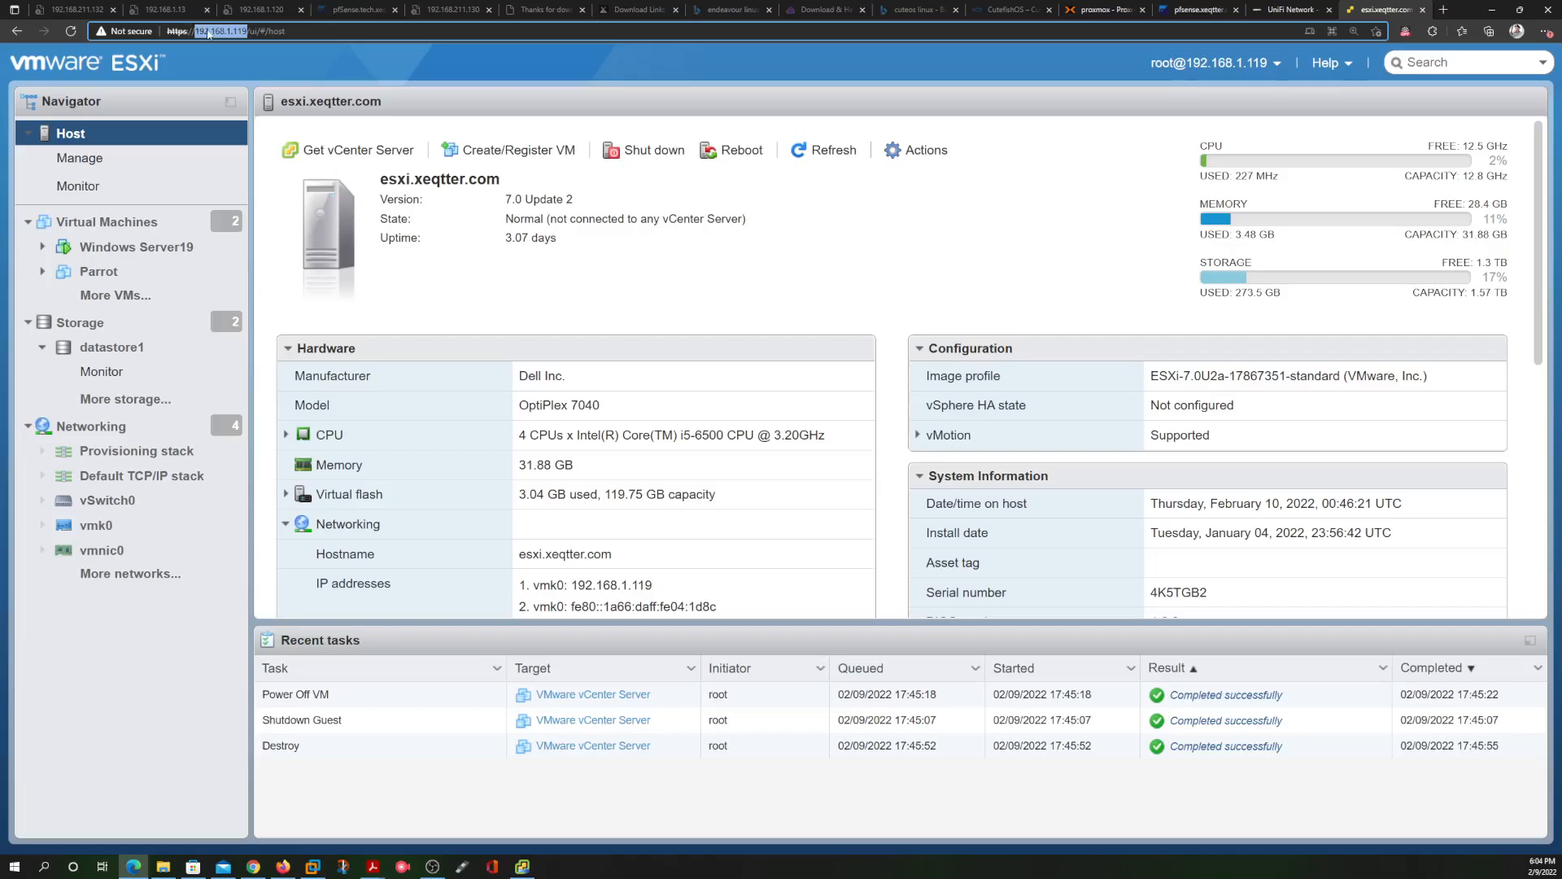
{"action": "right_click", "coordinate": [208, 32]}
{"action": "left_click", "coordinate": [258, 125]}
{"action": "left_click", "coordinate": [522, 866]}
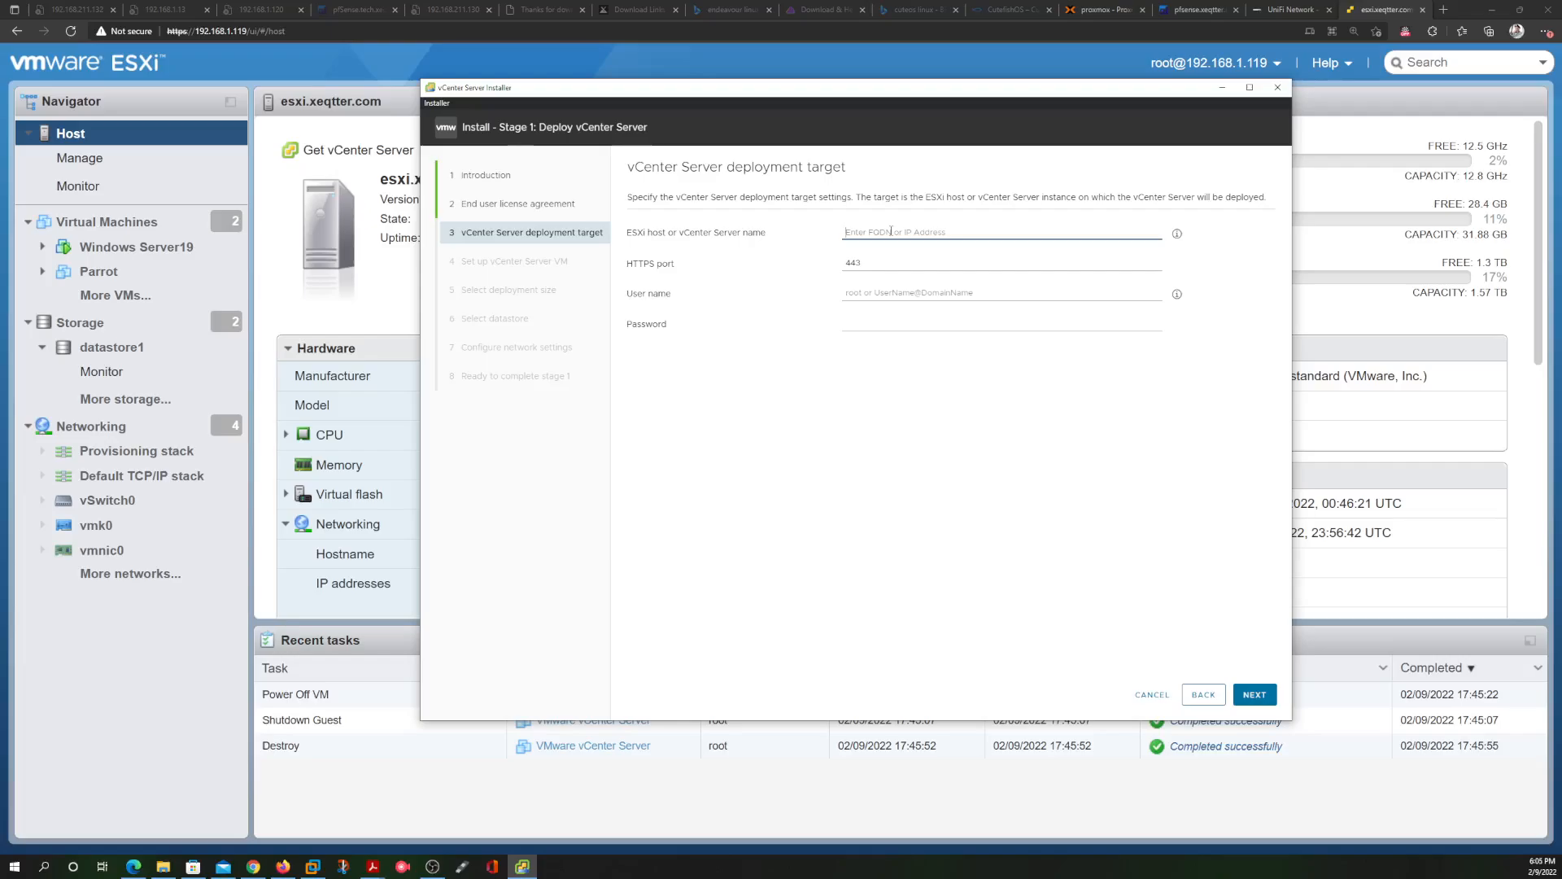
Target ESXi host 192.168.1.119 with user name root and the host's password
{"action": "type", "text": "192.168.1.119"}
{"action": "left_click", "coordinate": [915, 292]}
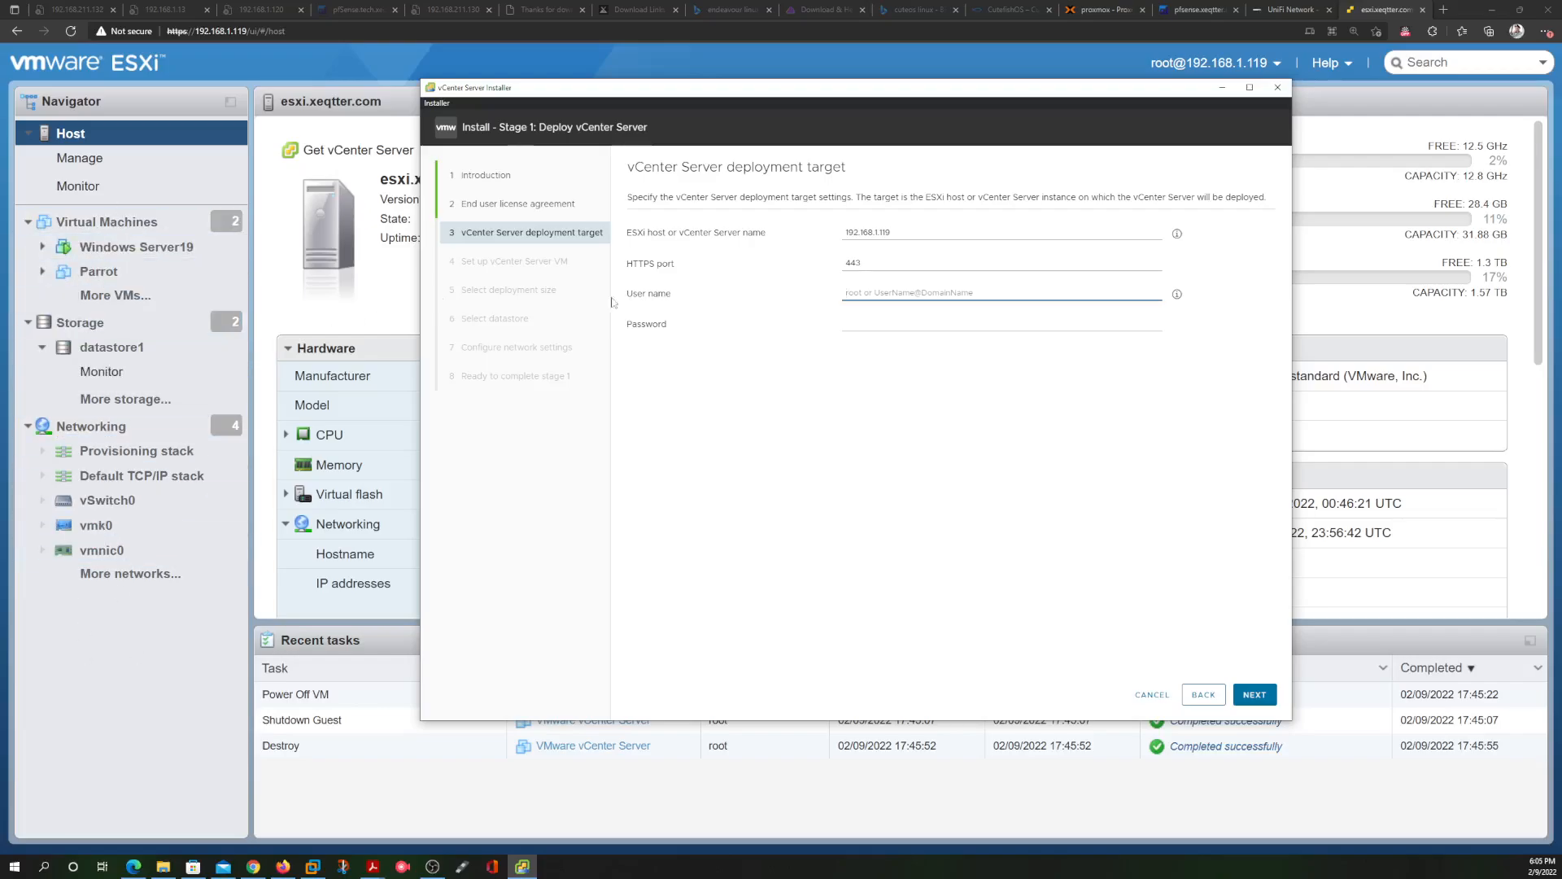
{"action": "type", "text": "root"}
{"action": "left_click", "coordinate": [879, 320]}
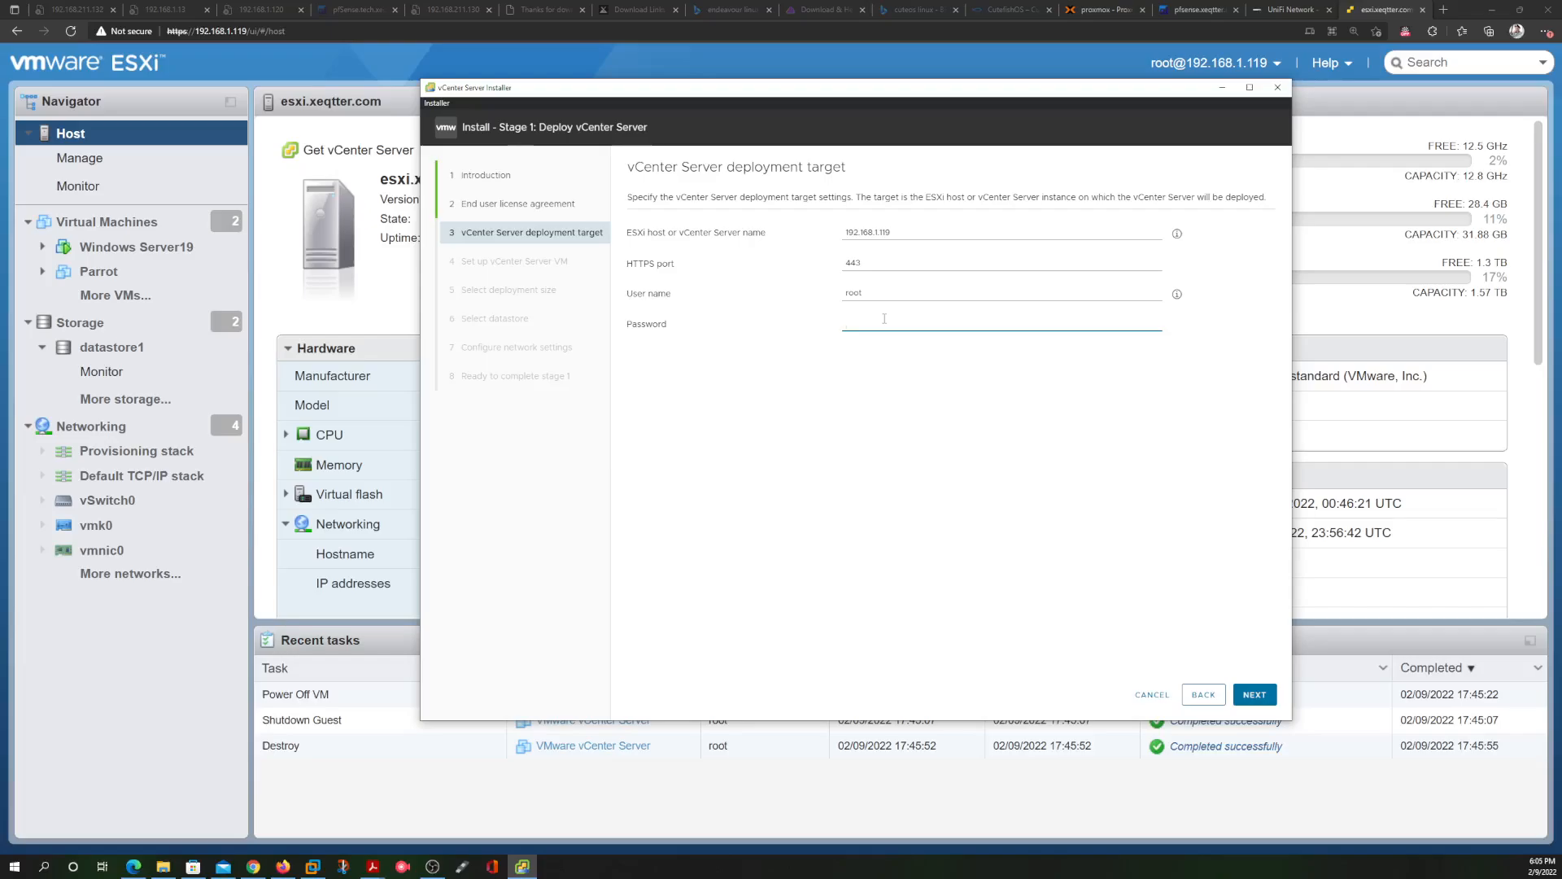
{"action": "type", "text": "•"}
{"action": "left_click", "coordinate": [1254, 694]}
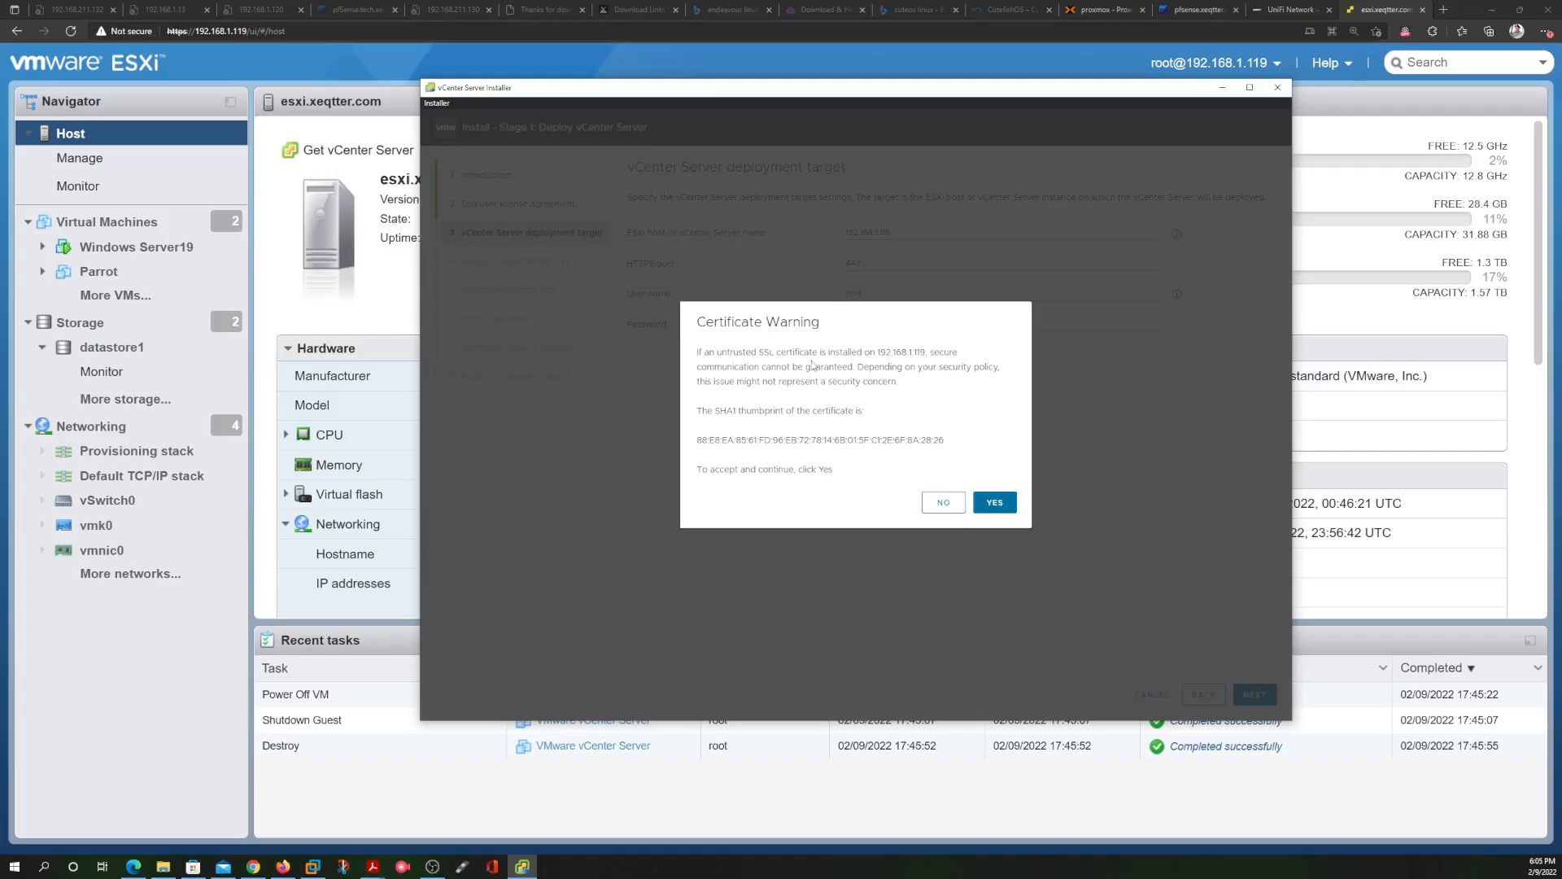
Accept the host certificate, then set and confirm the appliance's root password
{"action": "left_click", "coordinate": [994, 502]}
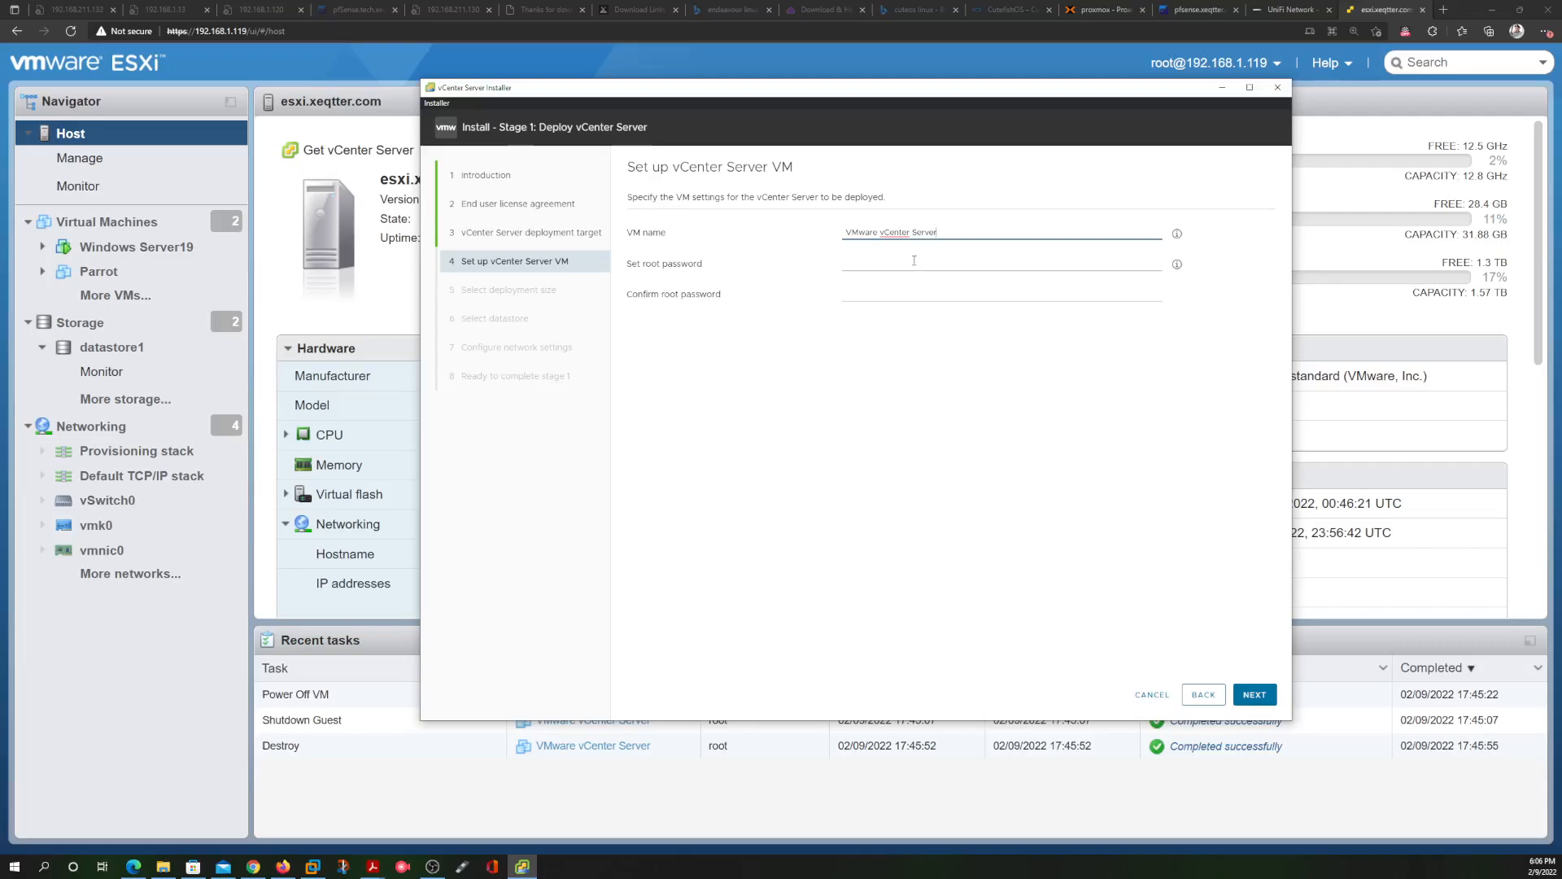
{"action": "left_click", "coordinate": [887, 265]}
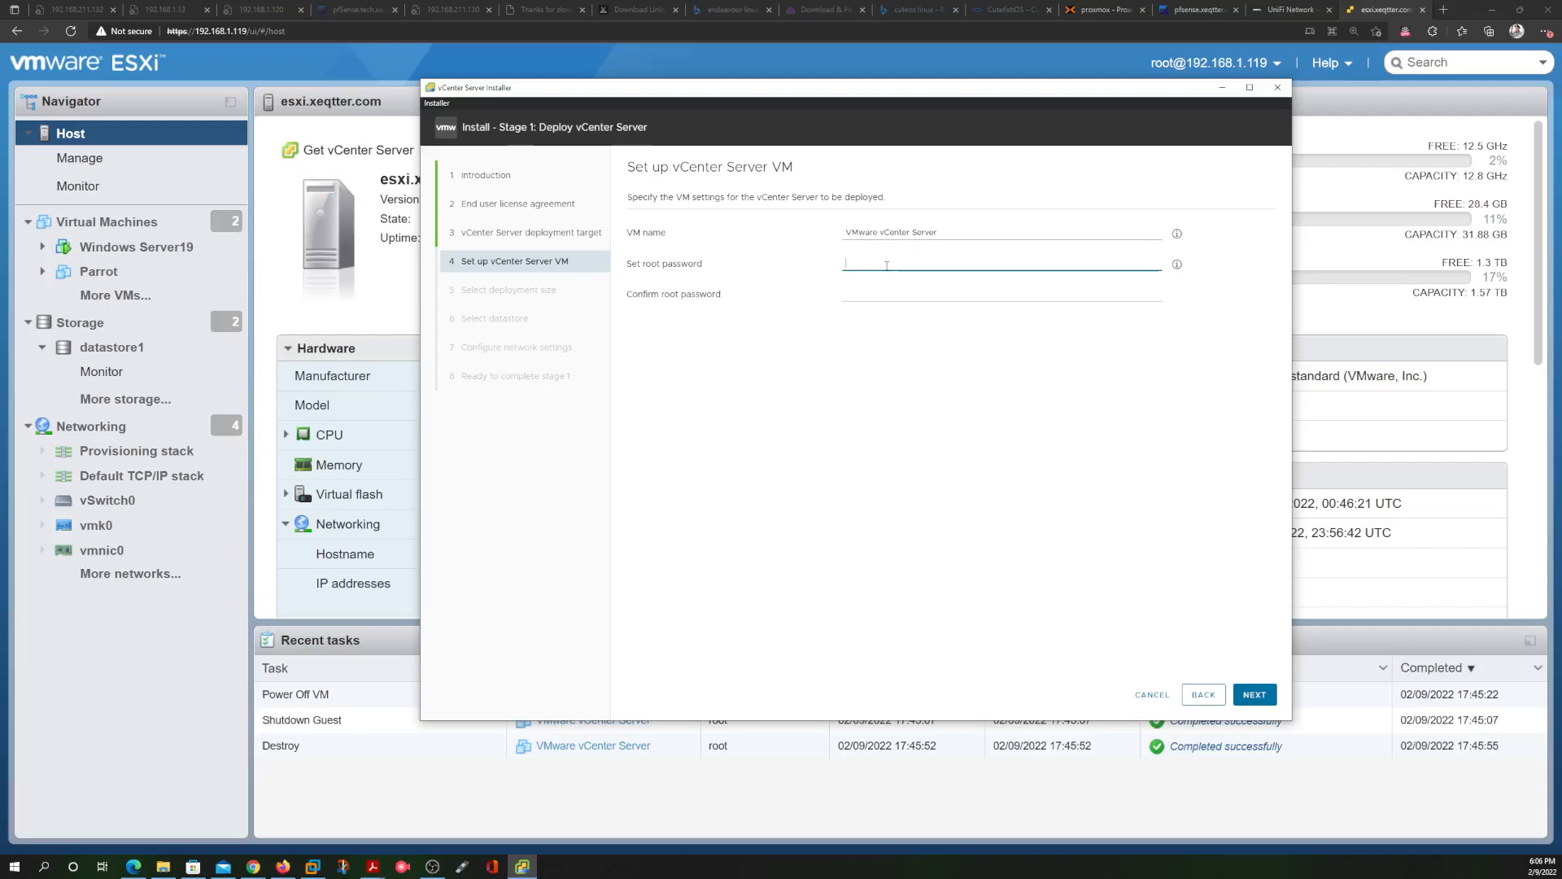
{"action": "type", "text": "P"}
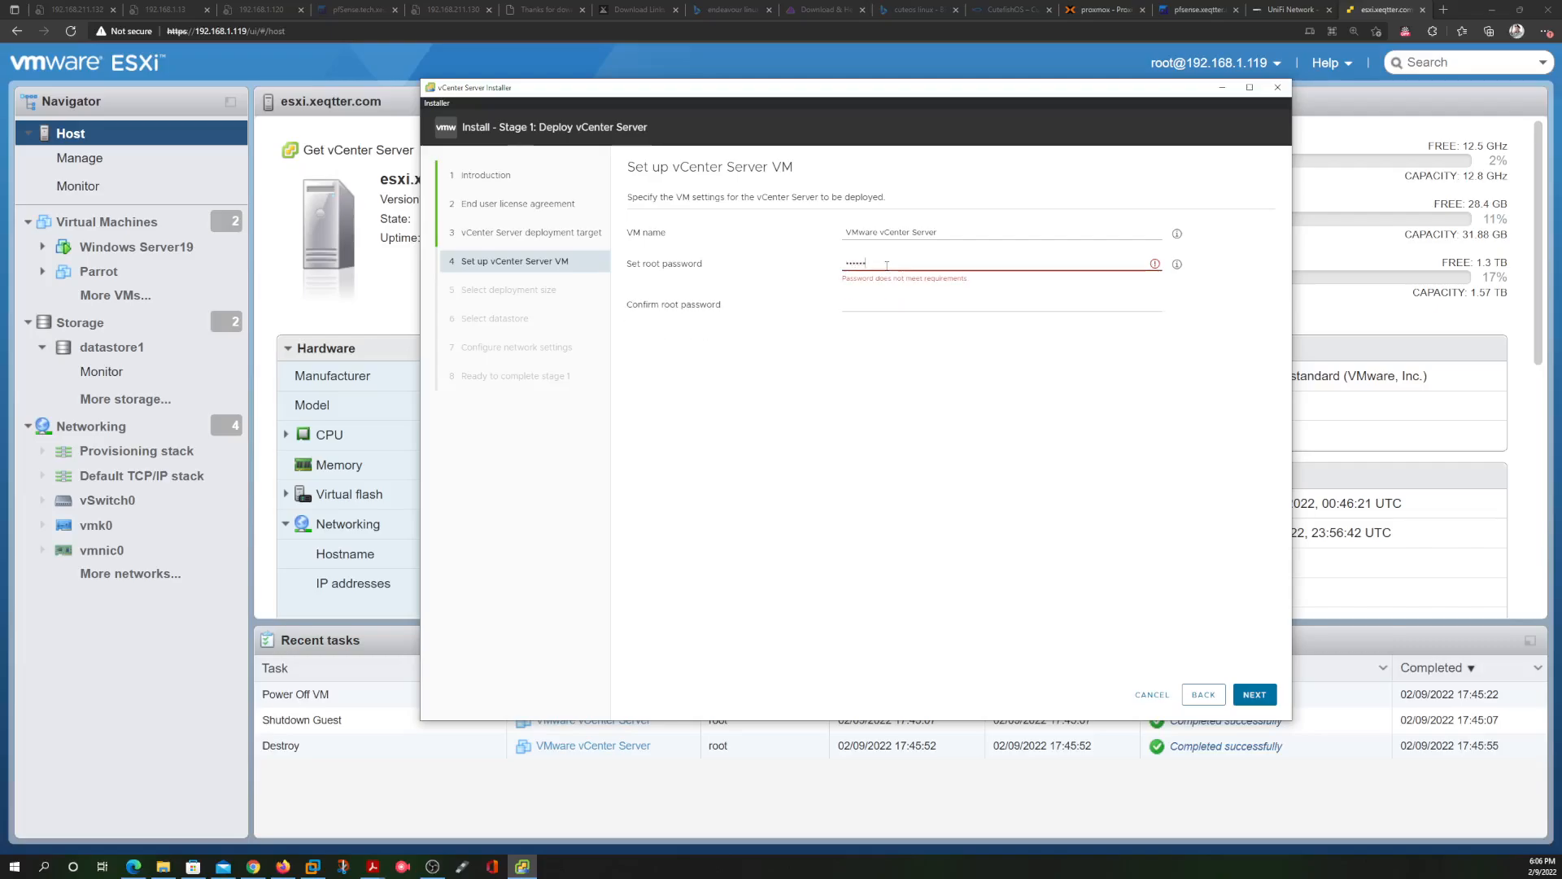
{"action": "type", "text": "••••••••"}
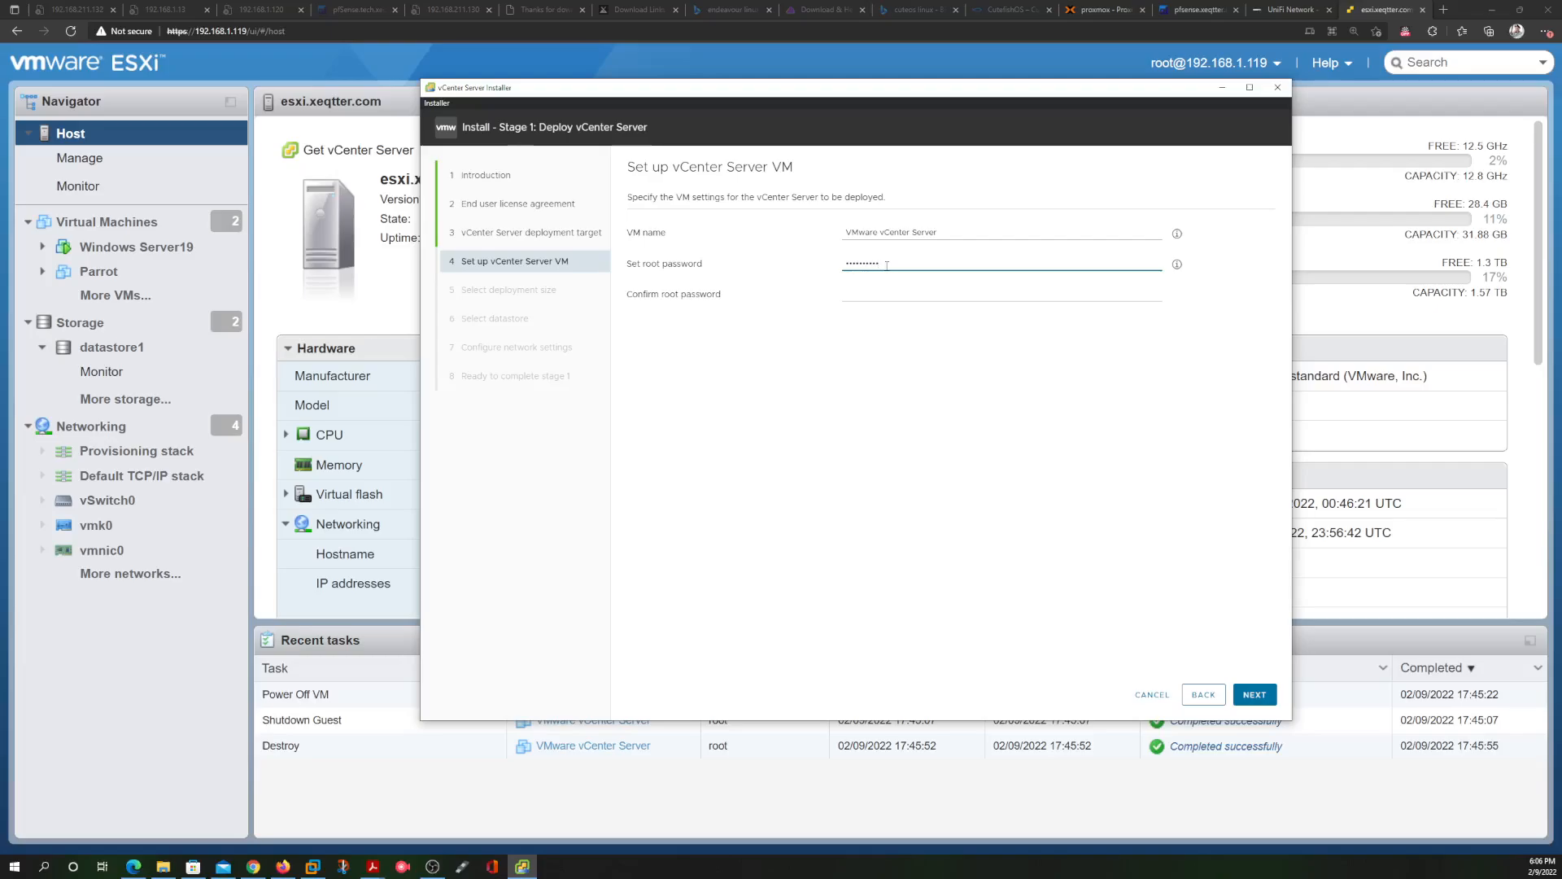
{"action": "left_click", "coordinate": [887, 292]}
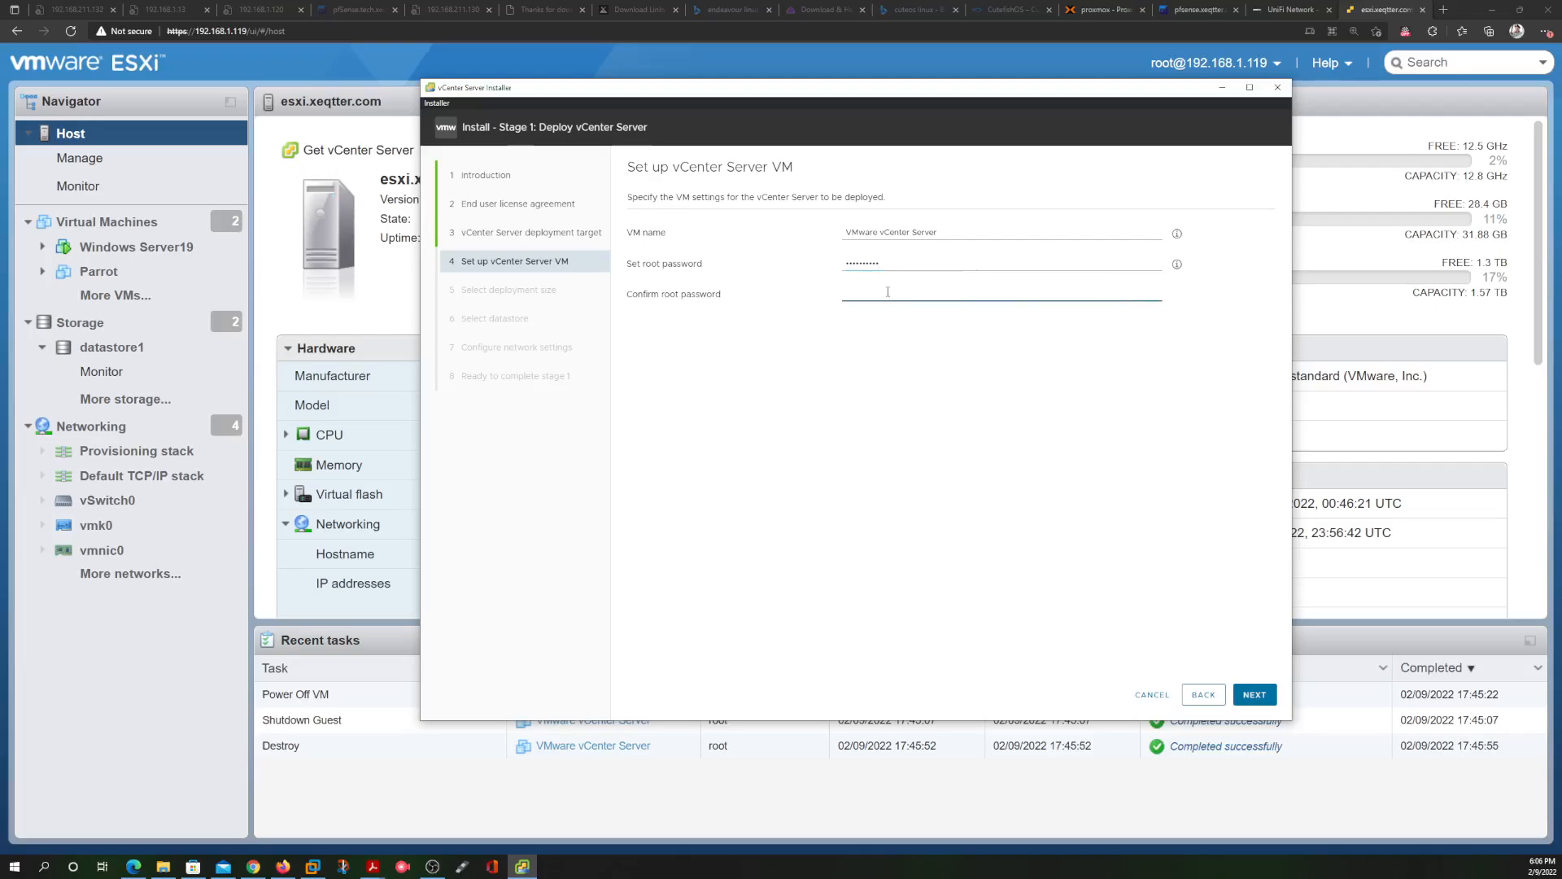
{"action": "type", "text": "P"}
{"action": "type", "text": "•••••••••"}
{"action": "left_click", "coordinate": [1256, 696]}
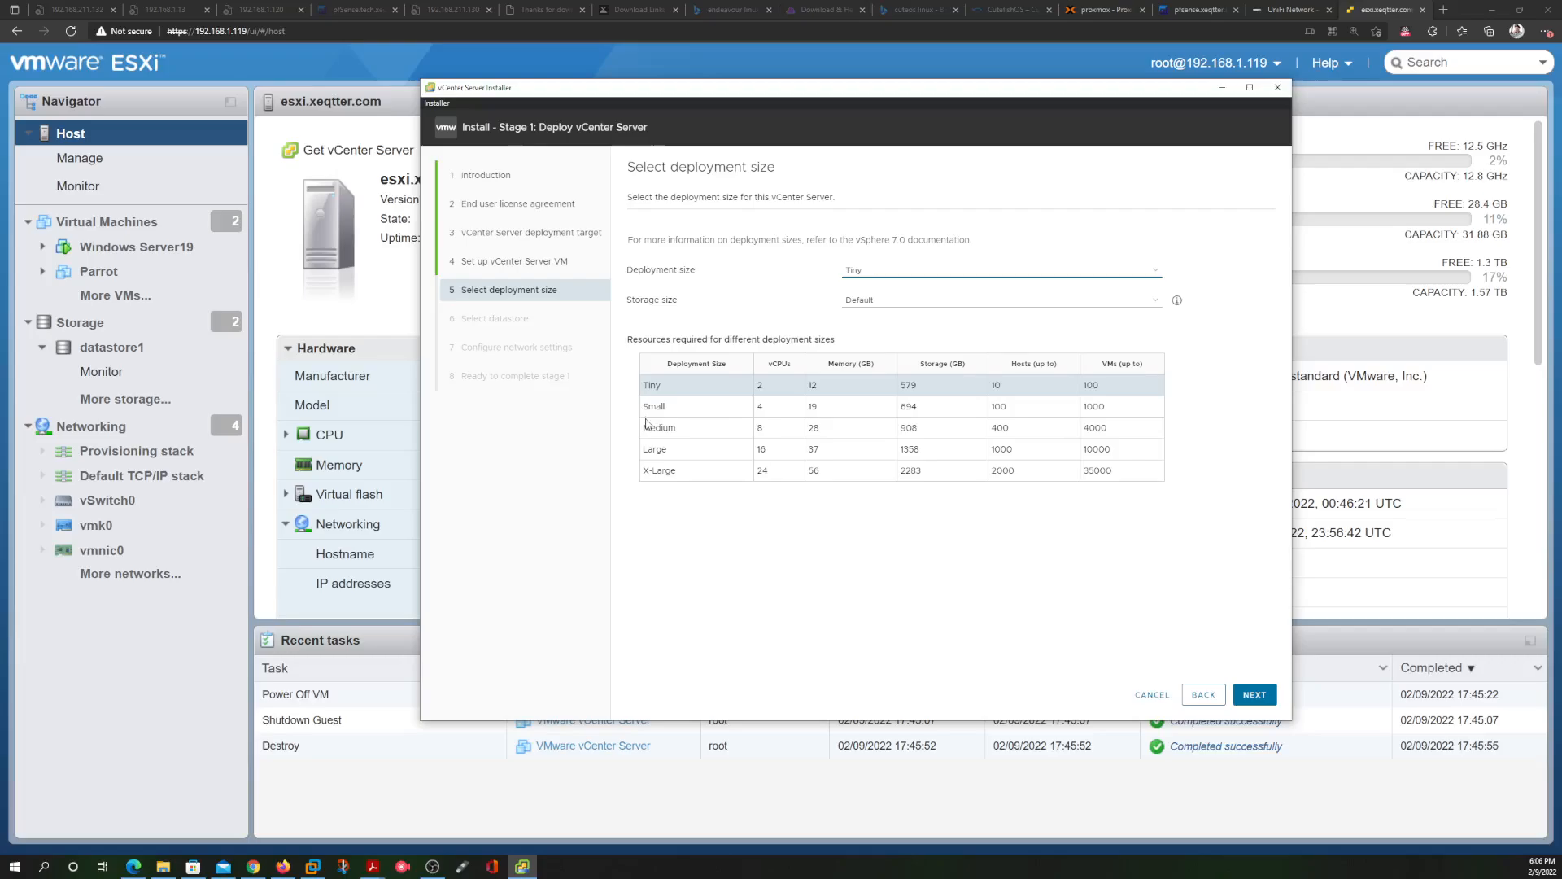
{"action": "left_click_drag", "start_coordinate": [691, 418], "coordinate": [685, 471]}
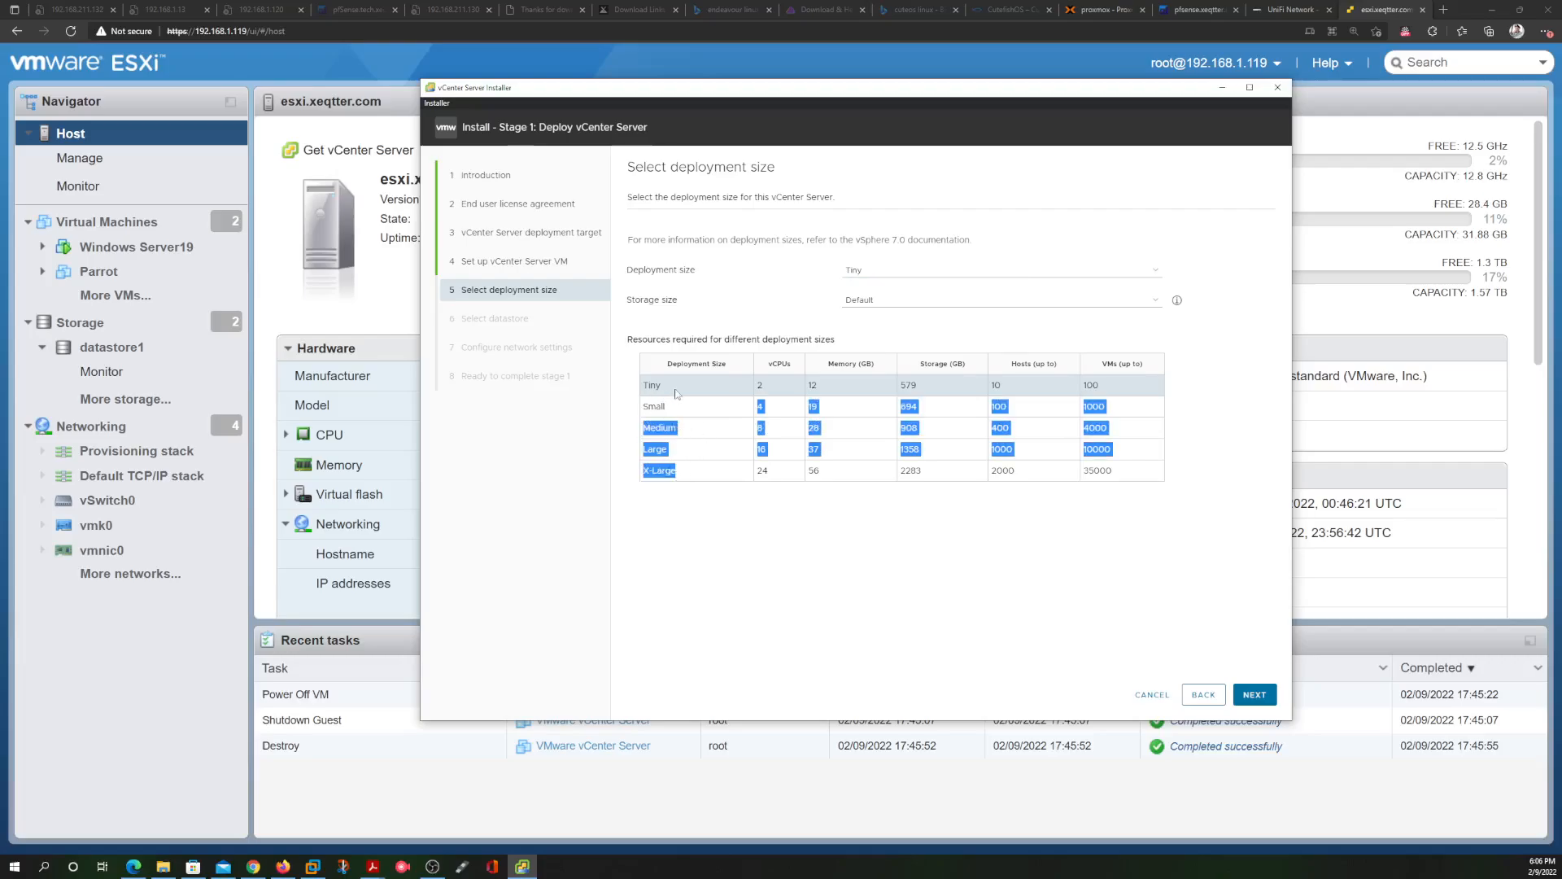
{"action": "left_click", "coordinate": [971, 382]}
{"action": "double_click", "coordinate": [994, 386]}
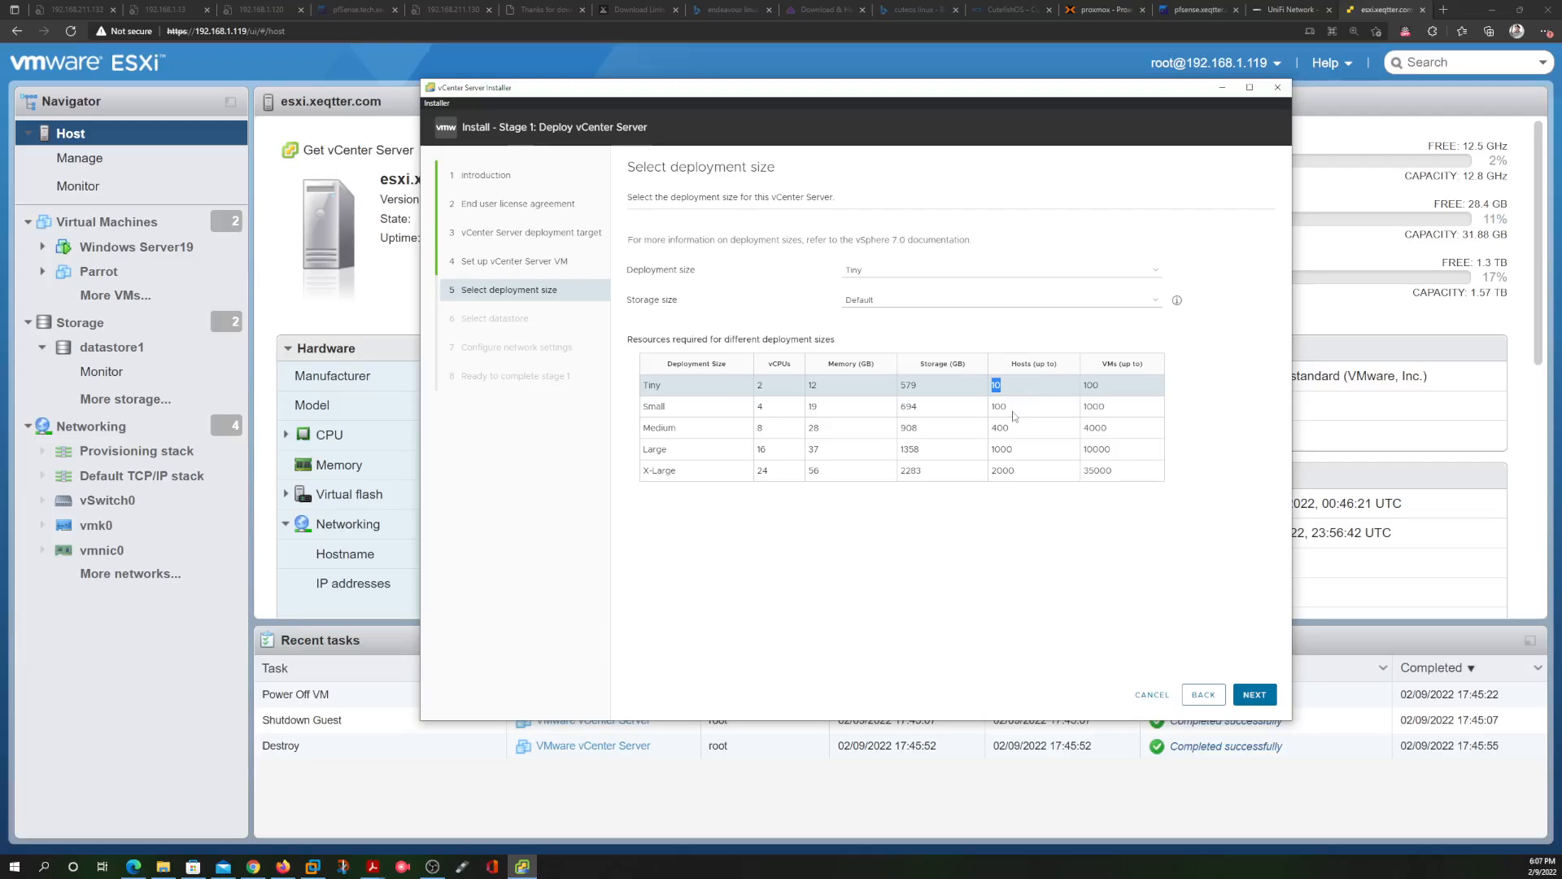
{"action": "left_click_drag", "start_coordinate": [1014, 409], "coordinate": [989, 414]}
{"action": "left_click", "coordinate": [1119, 410]}
{"action": "left_click_drag", "start_coordinate": [1119, 410], "coordinate": [1083, 411]}
Choose the Small deployment size with Default storage and note its 19 GB memory requirement
{"action": "left_click", "coordinate": [952, 271]}
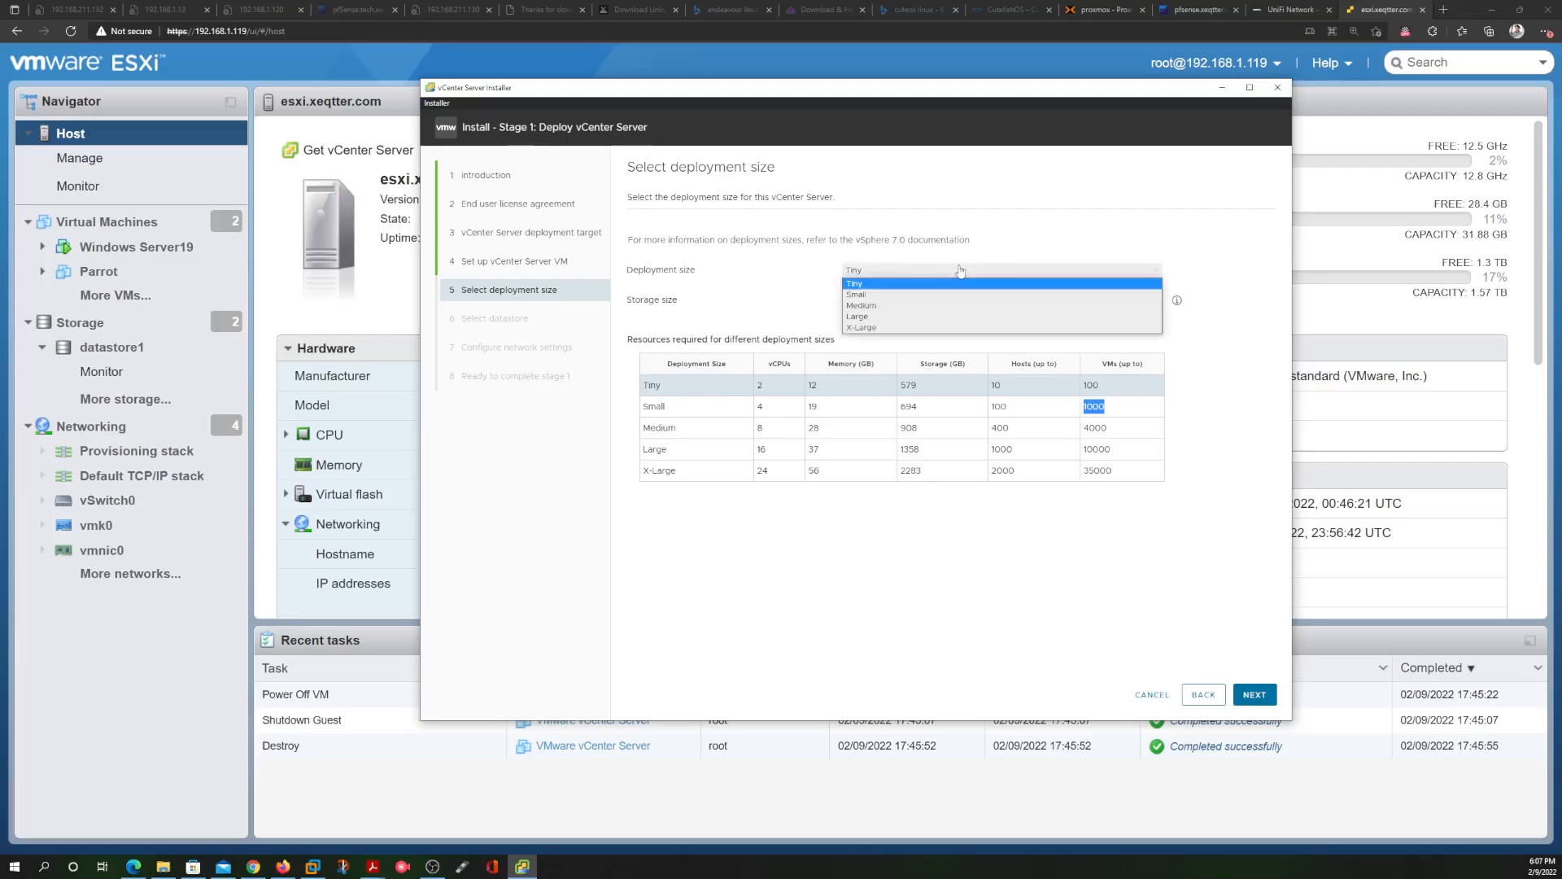
{"action": "left_click", "coordinate": [946, 294]}
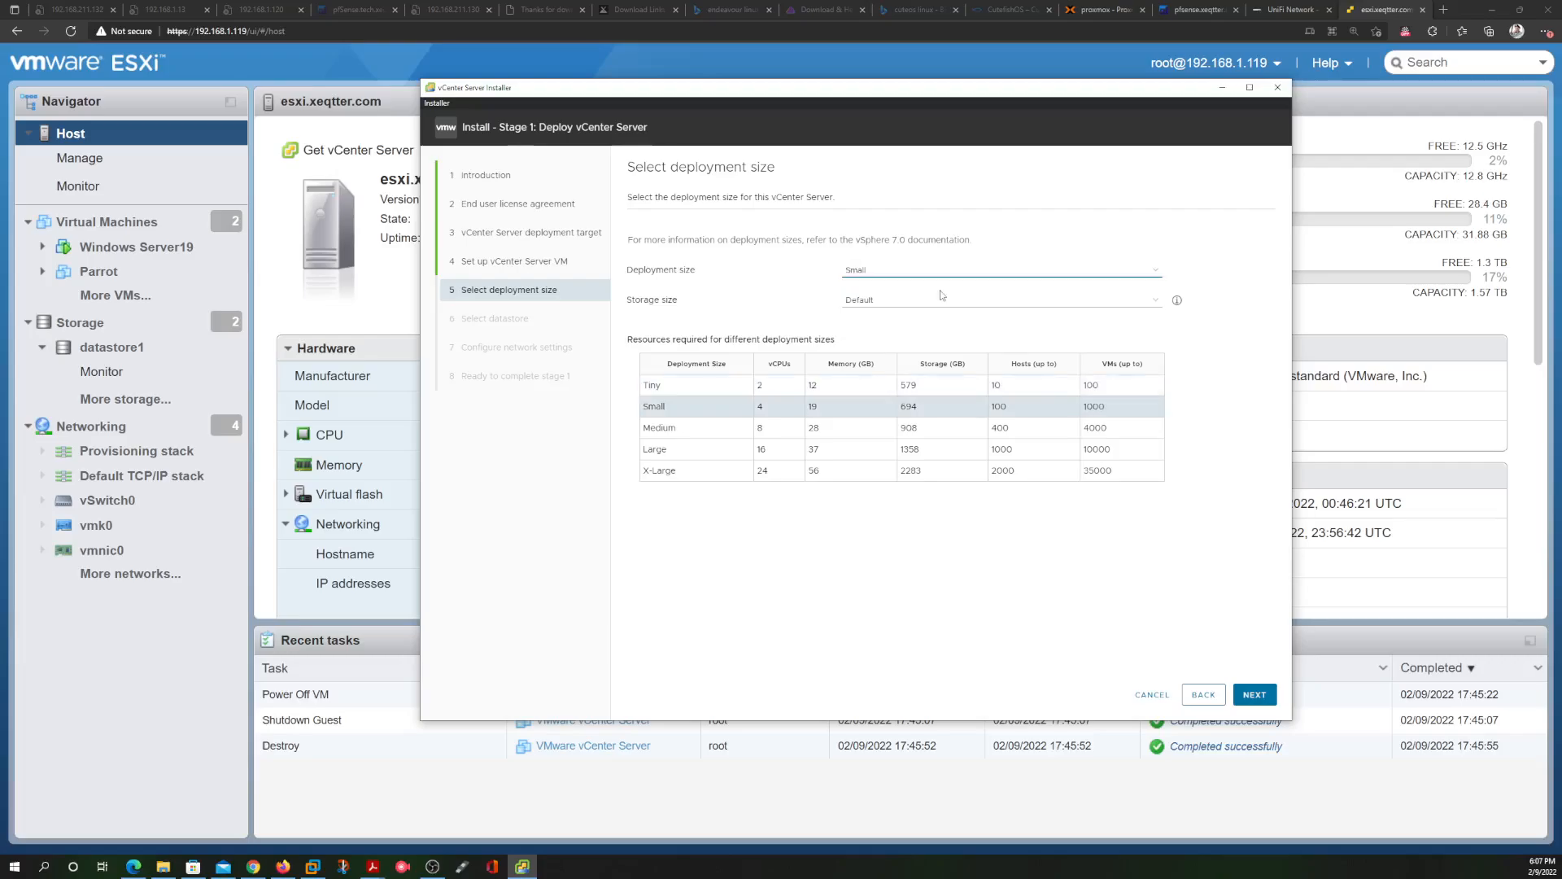
{"action": "double_click", "coordinate": [814, 407]}
{"action": "left_click", "coordinate": [1440, 227]}
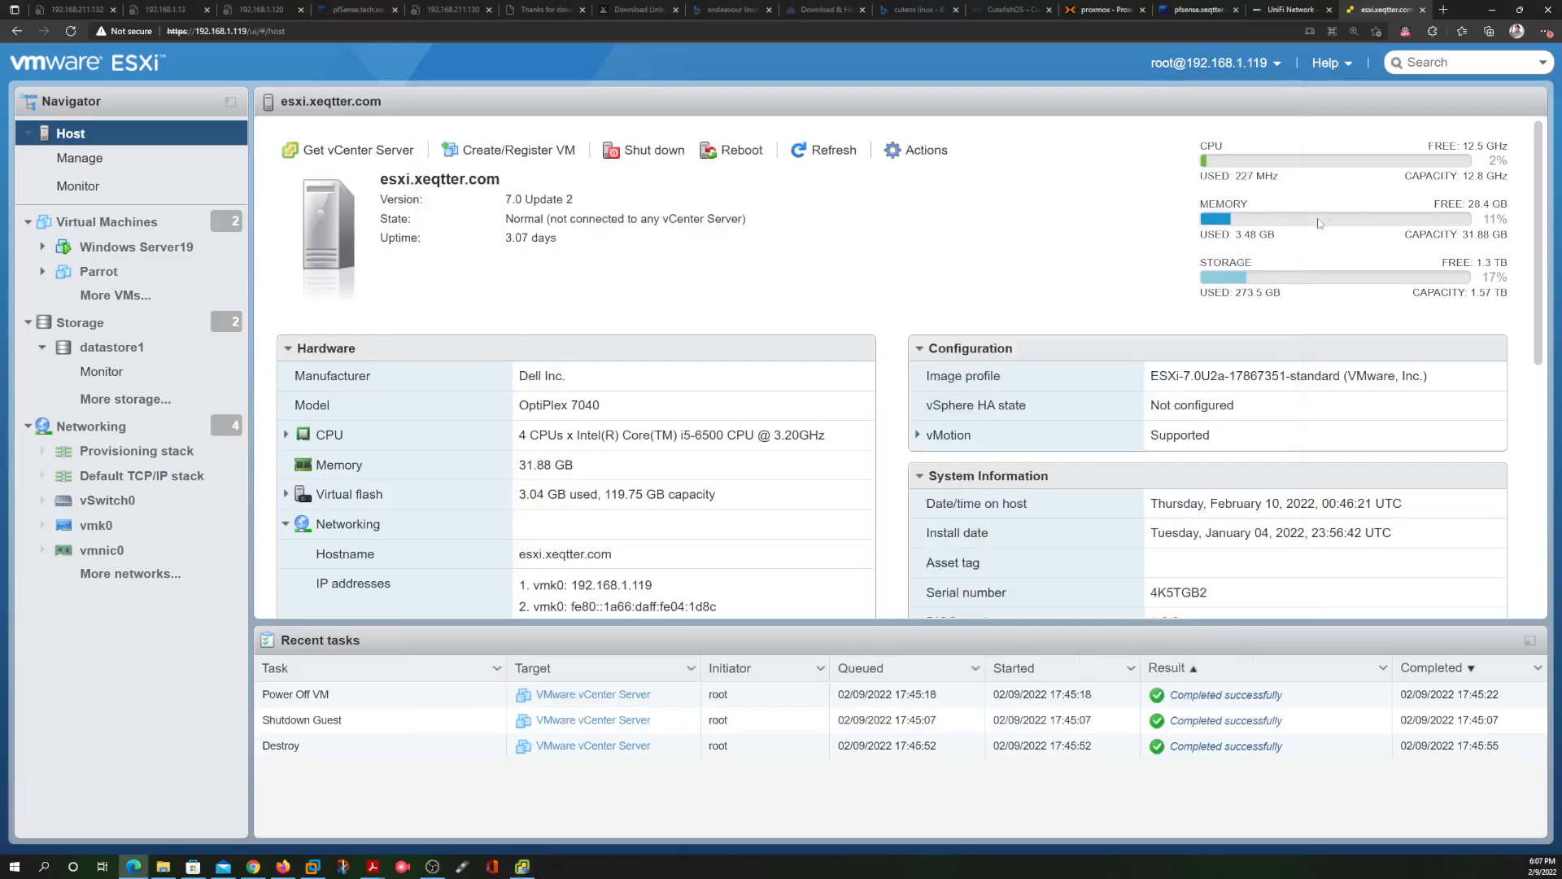
{"action": "left_click_drag", "start_coordinate": [1474, 234], "coordinate": [1257, 231]}
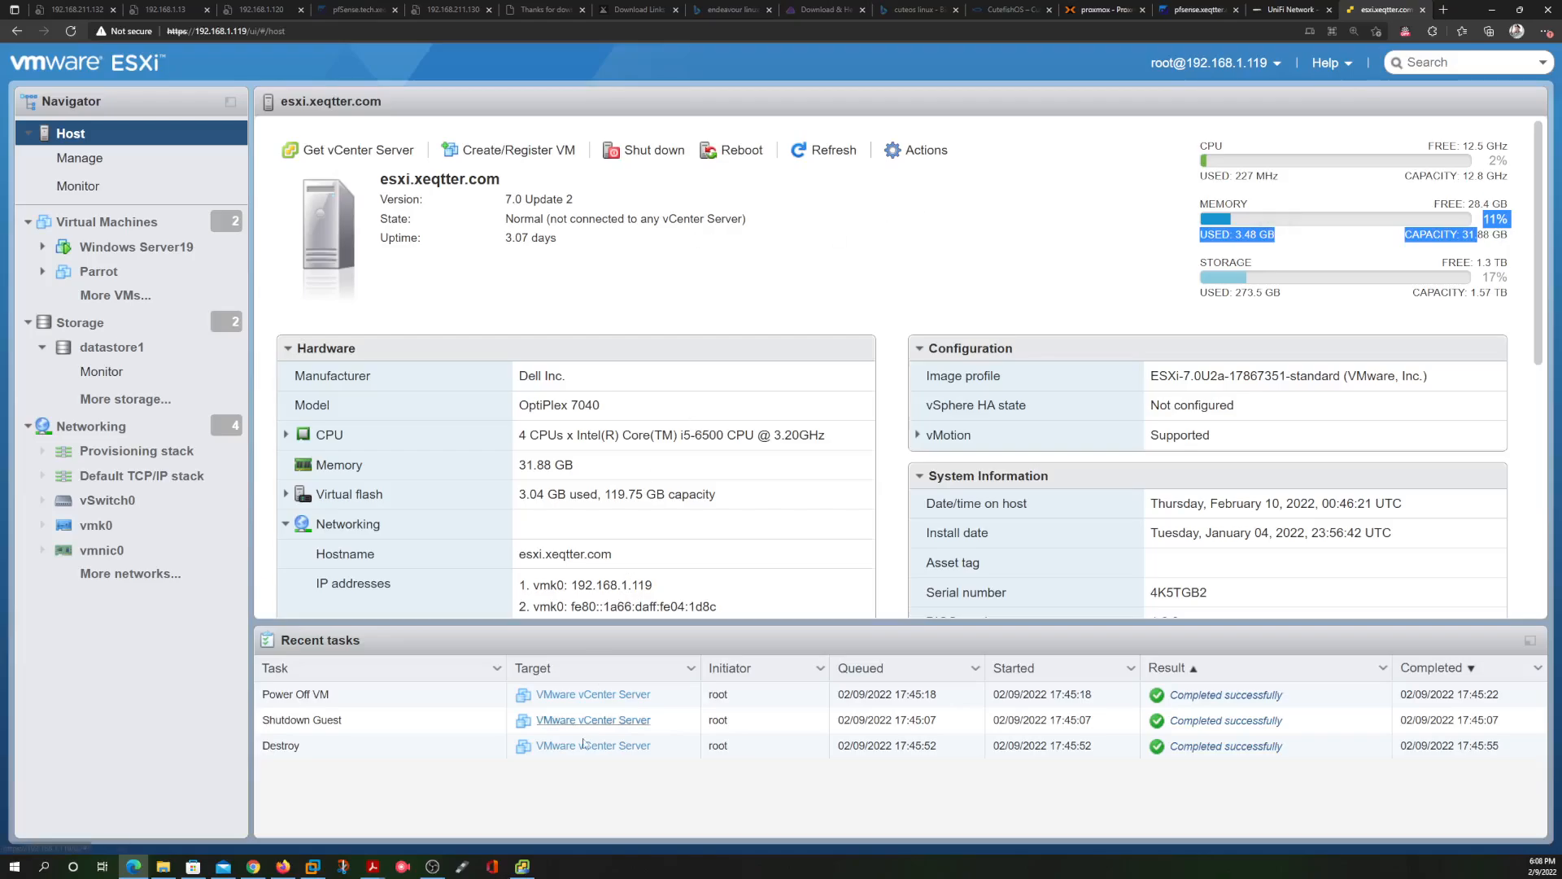
{"action": "left_click", "coordinate": [522, 866]}
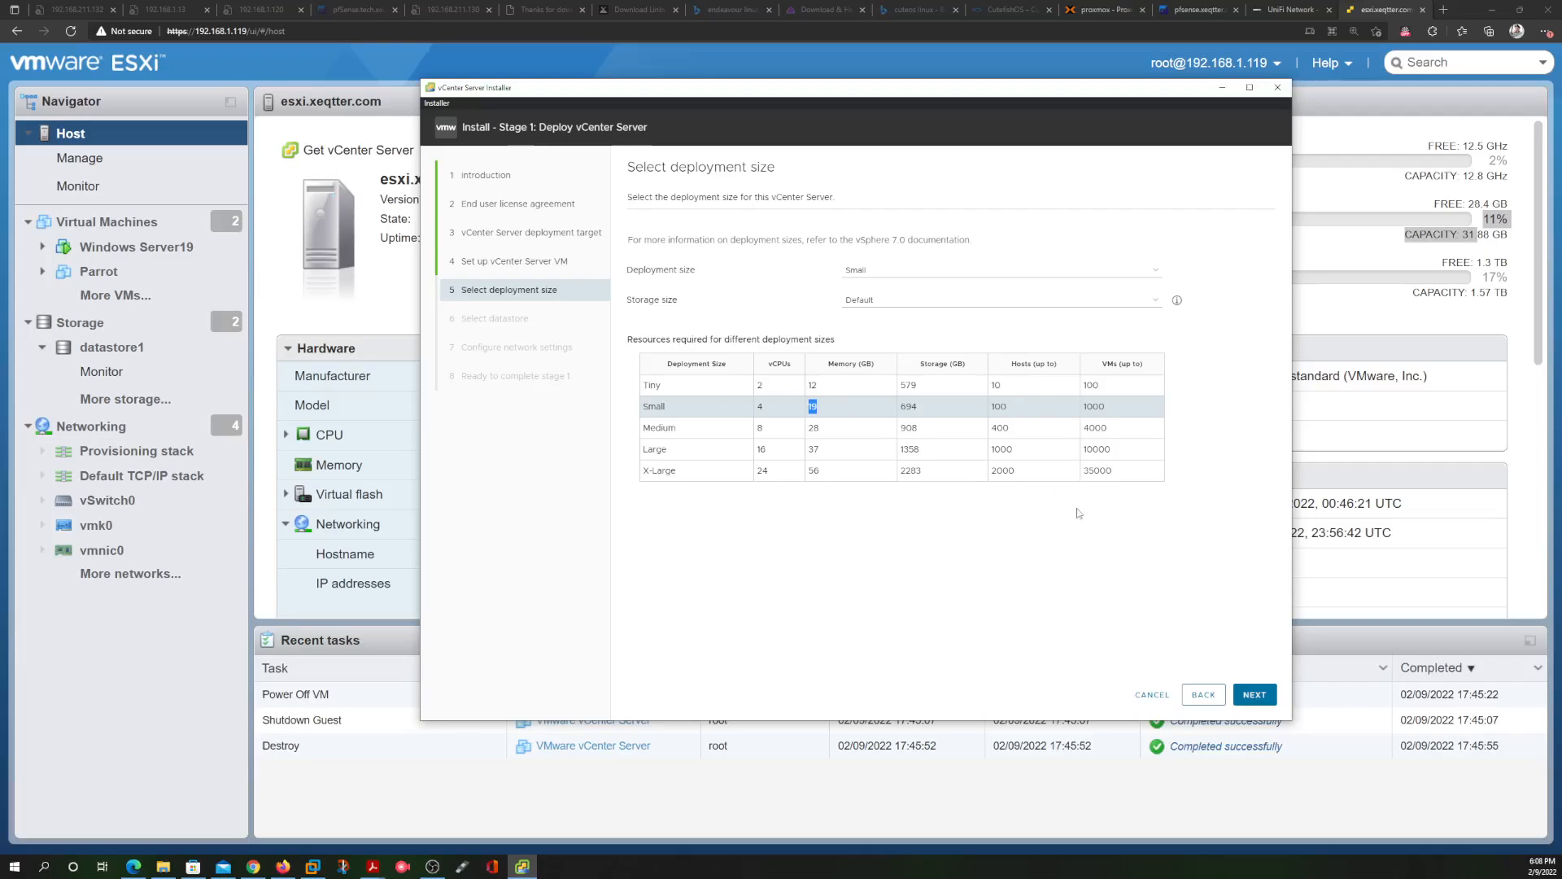
Keep datastore2 (803.25 GB) as the target datastore and enable Thin Disk Mode
{"action": "left_click", "coordinate": [1255, 695]}
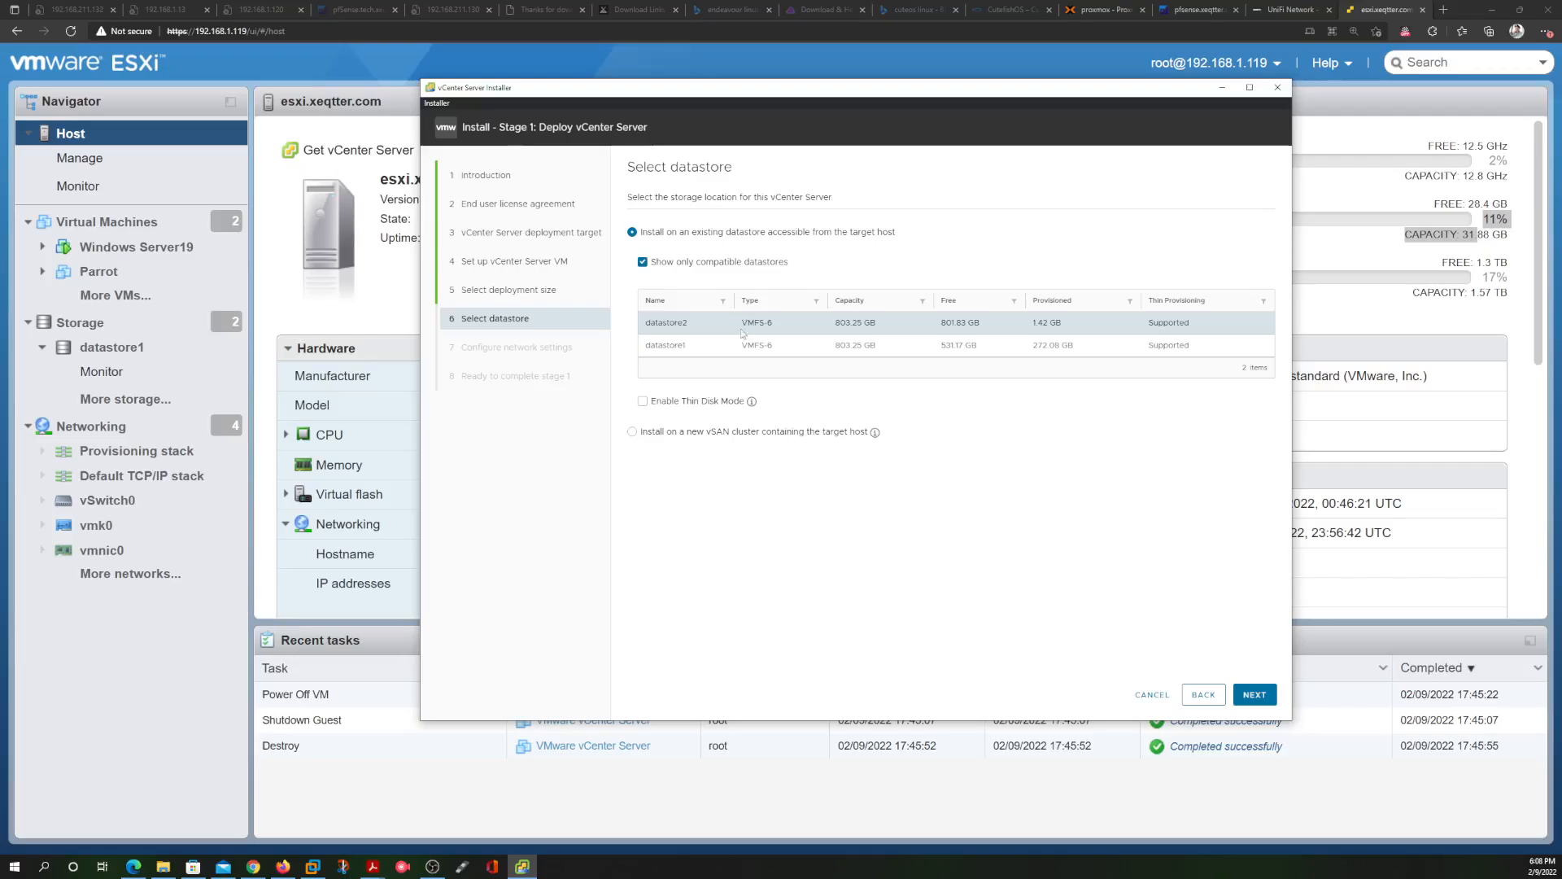
{"action": "left_click", "coordinate": [643, 403]}
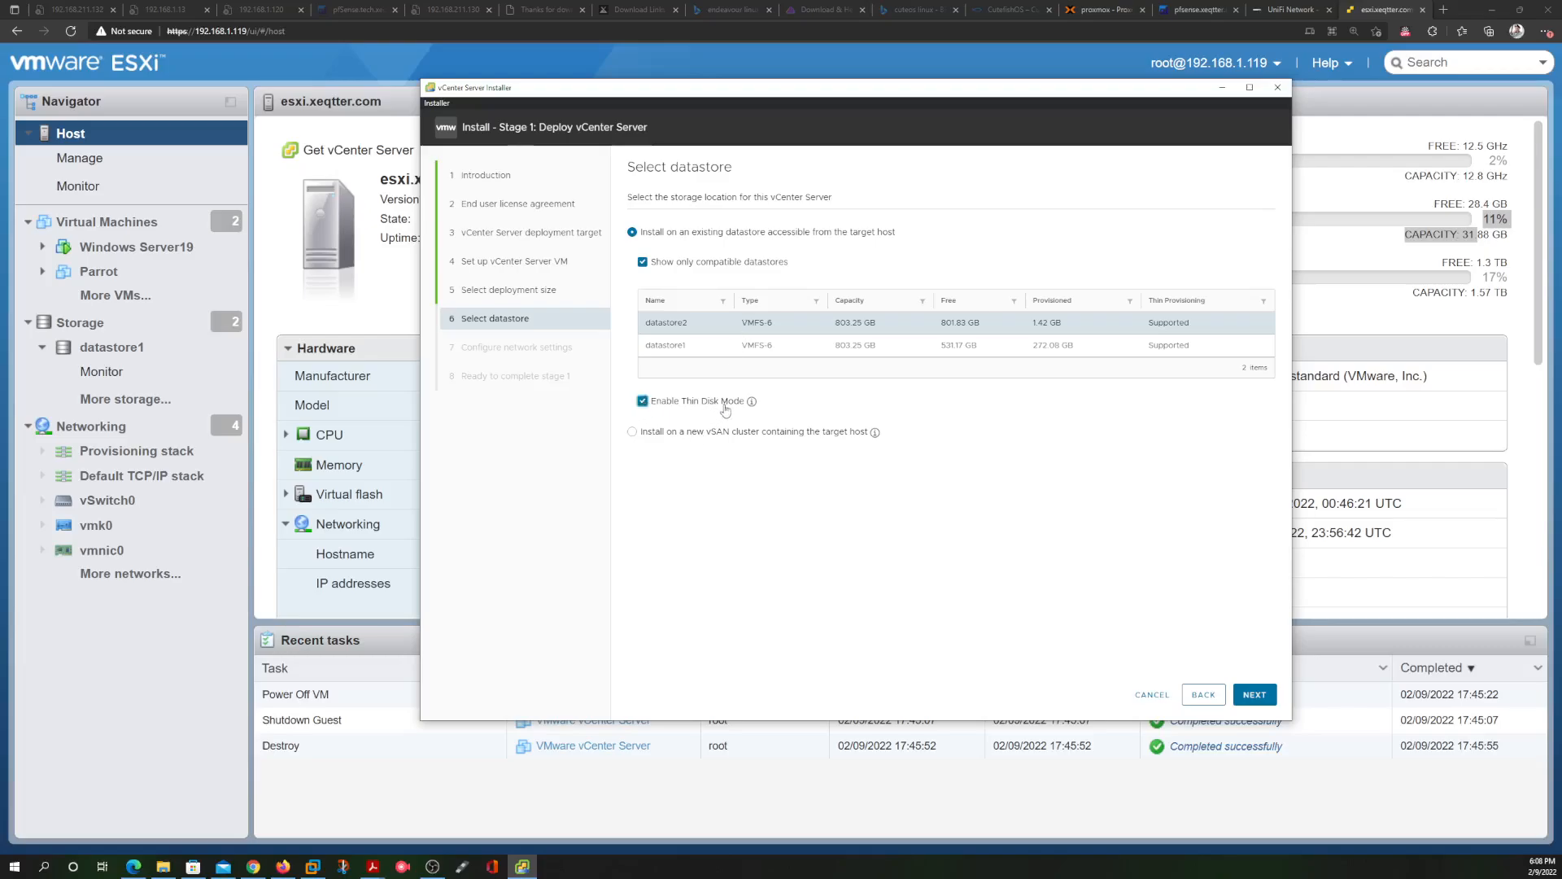
{"action": "mouse_move", "coordinate": [753, 407]}
{"action": "left_click_drag", "start_coordinate": [884, 324], "coordinate": [835, 324]}
{"action": "left_click", "coordinate": [791, 408]}
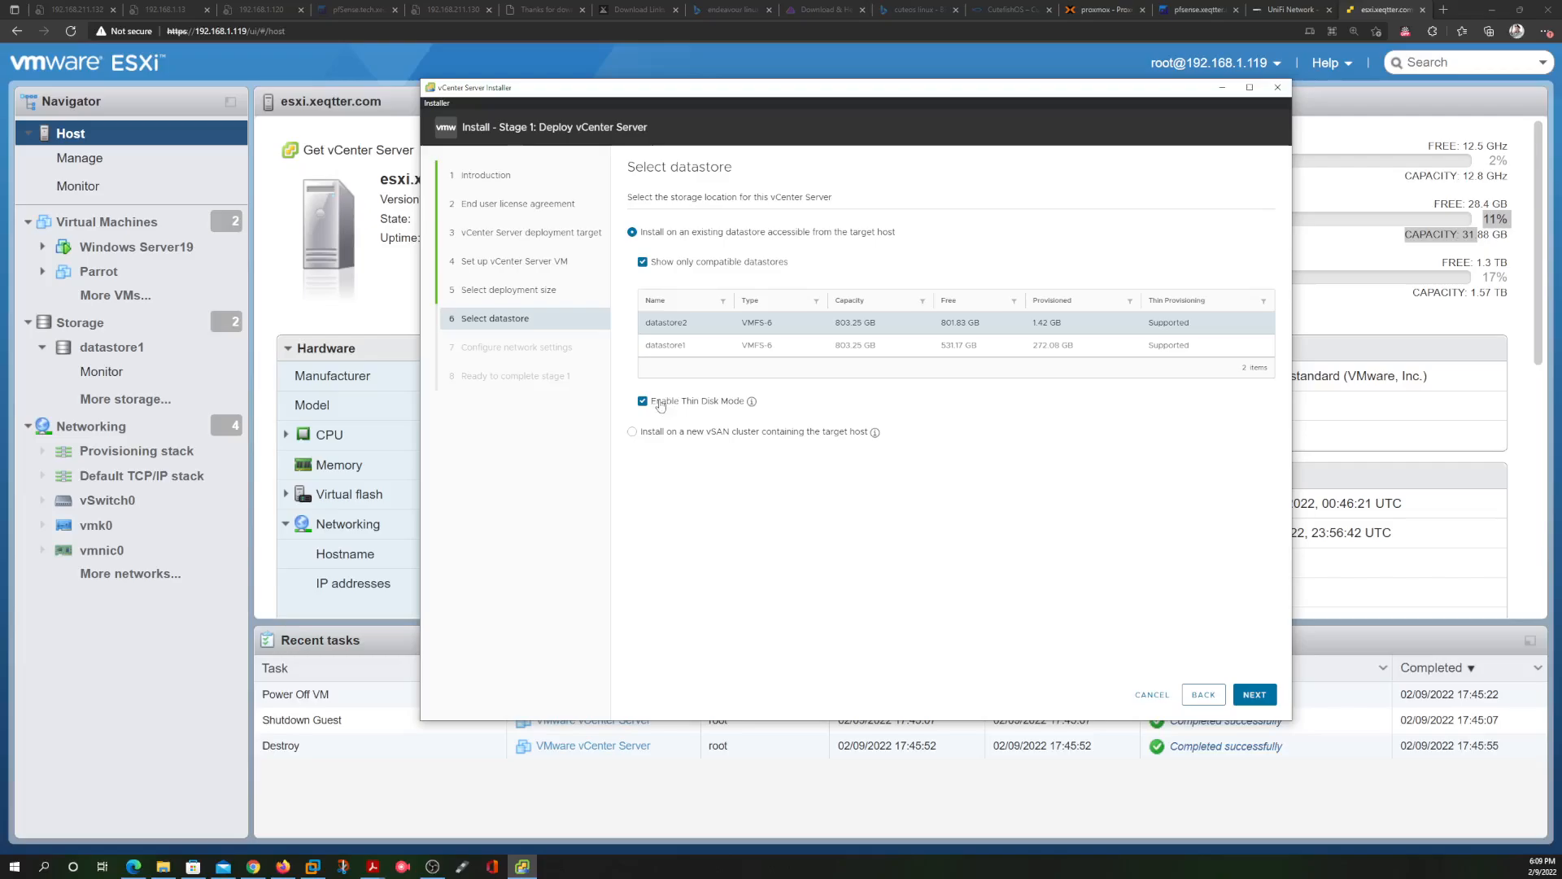
Set the appliance network to Infrastructure and its IP assignment to DHCP
{"action": "left_click", "coordinate": [1253, 696]}
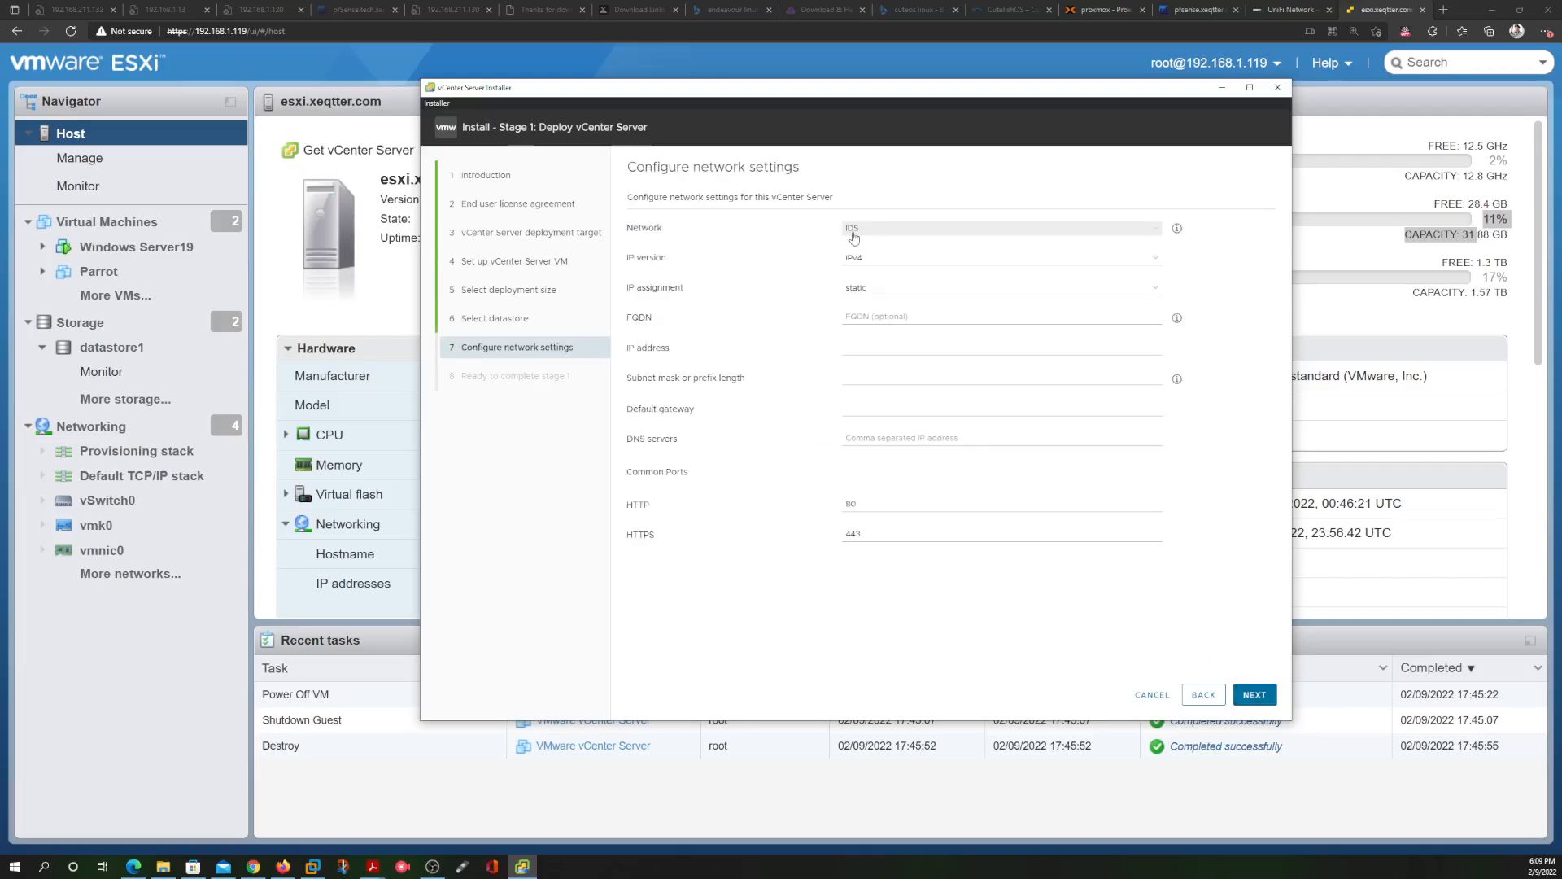
{"action": "left_click", "coordinate": [879, 228]}
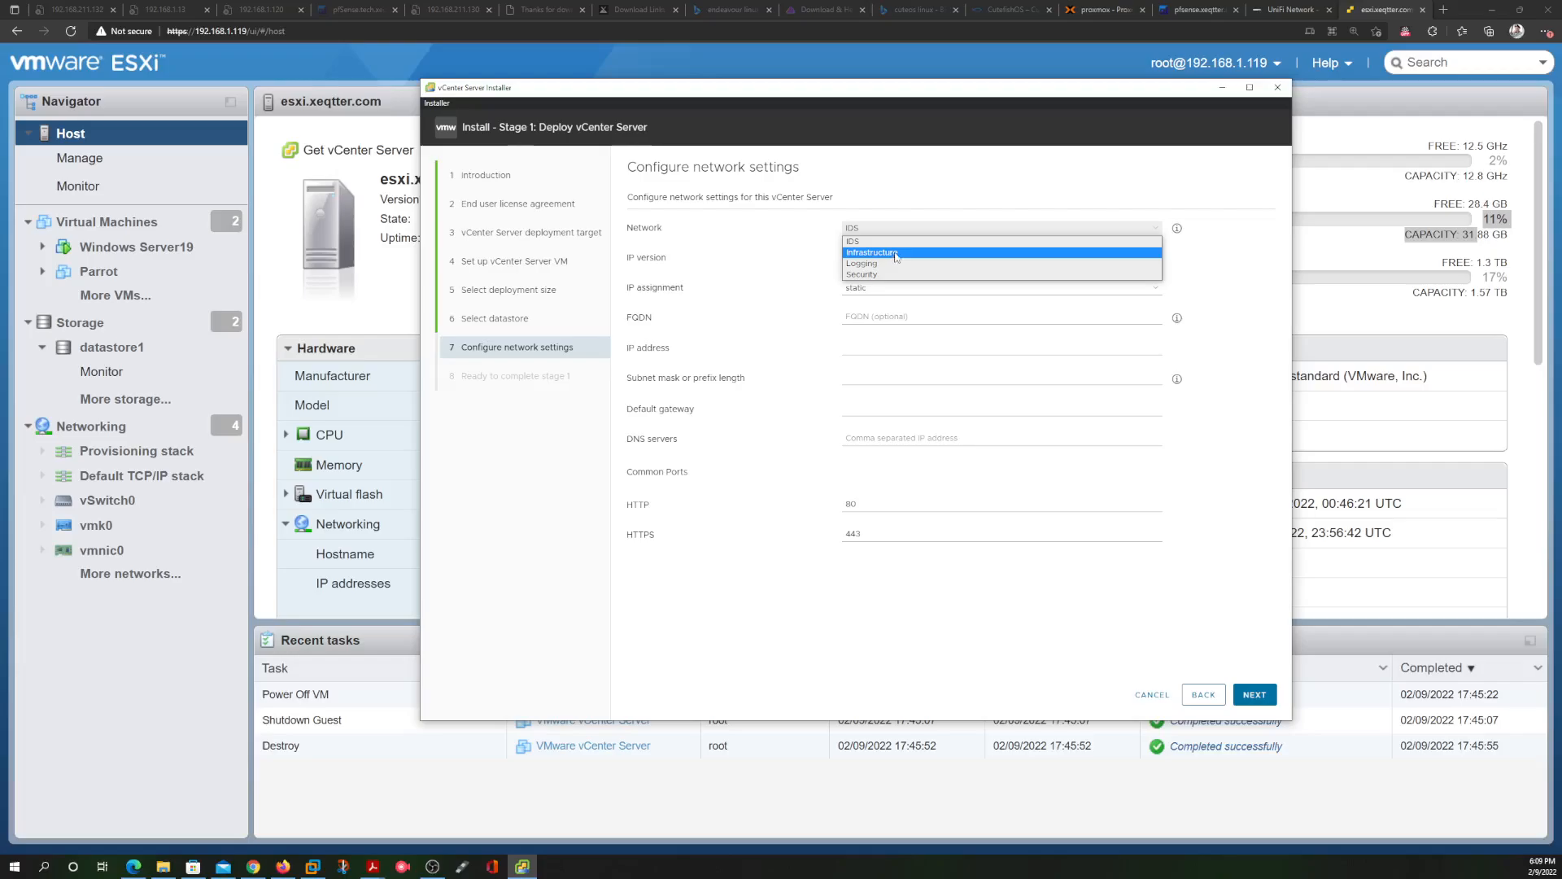
{"action": "left_click", "coordinate": [896, 254]}
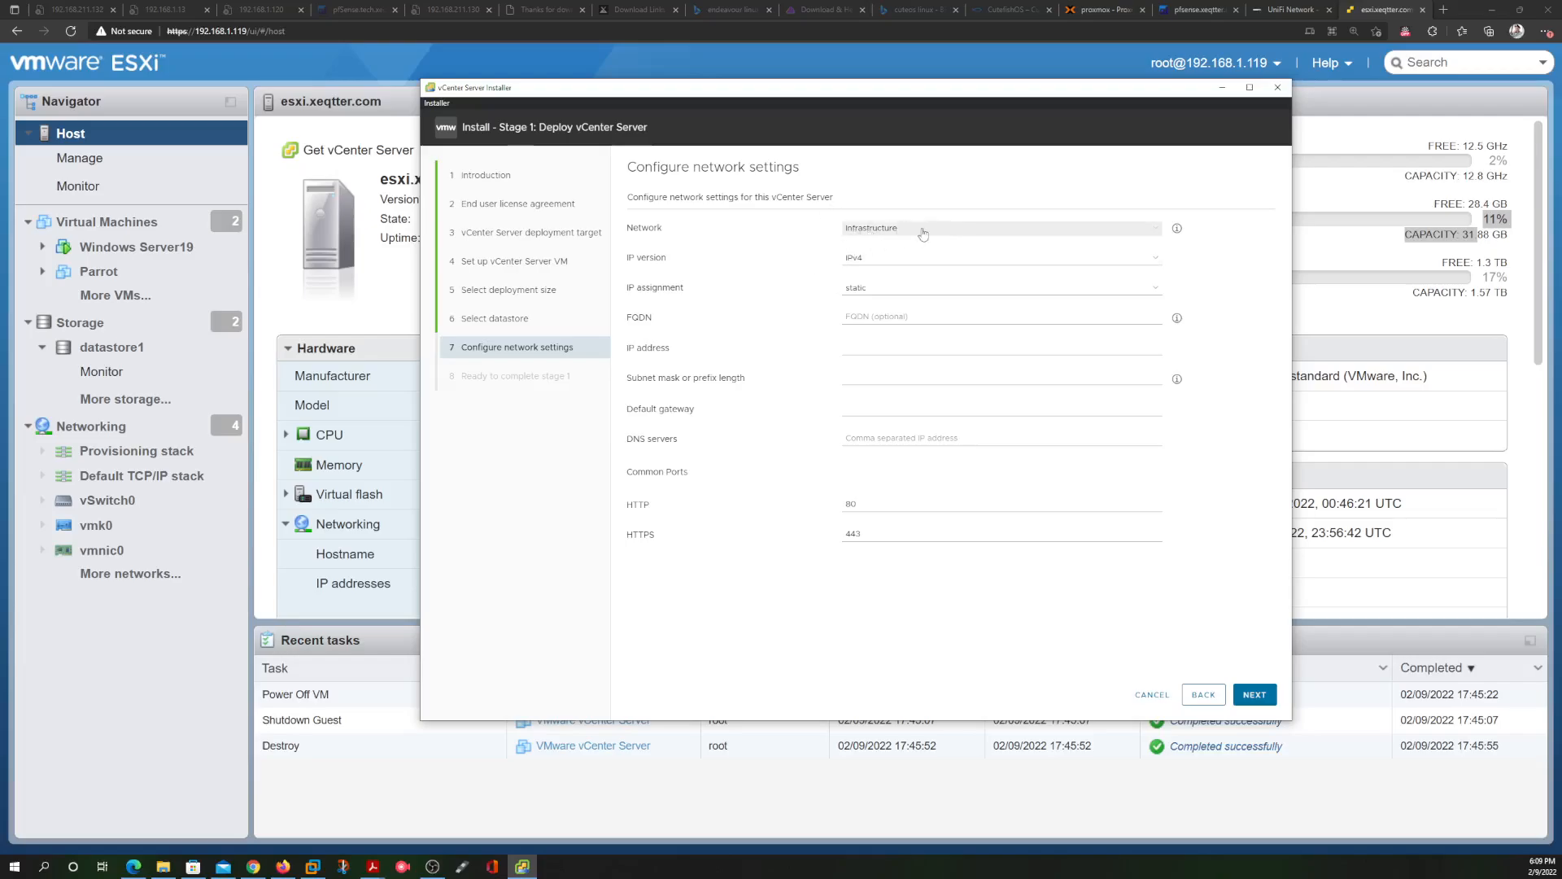
{"action": "left_click", "coordinate": [895, 229]}
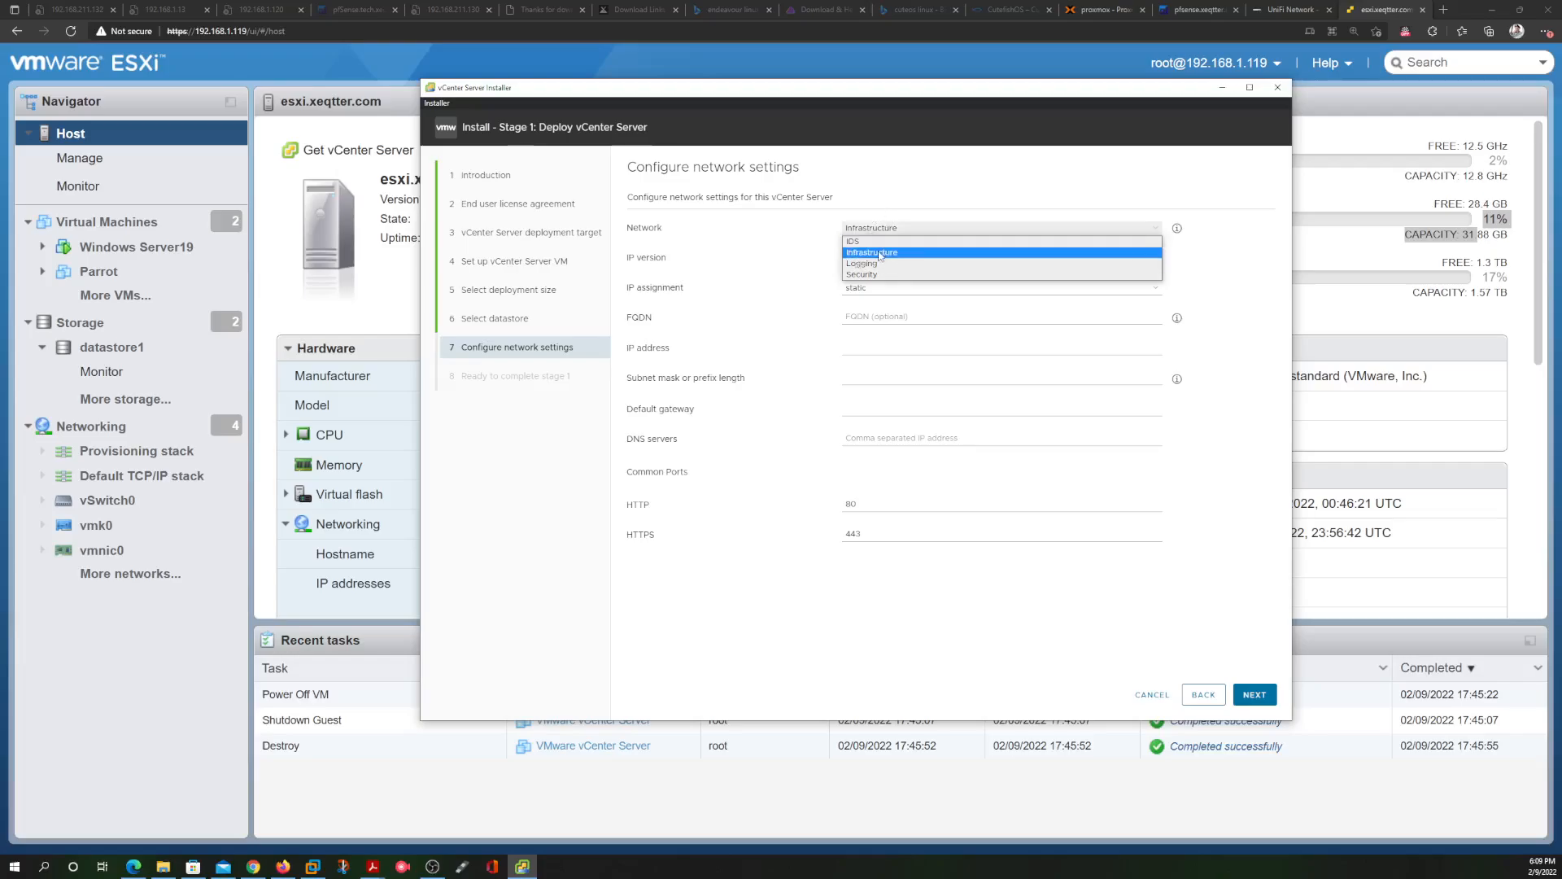
{"action": "left_click", "coordinate": [880, 253]}
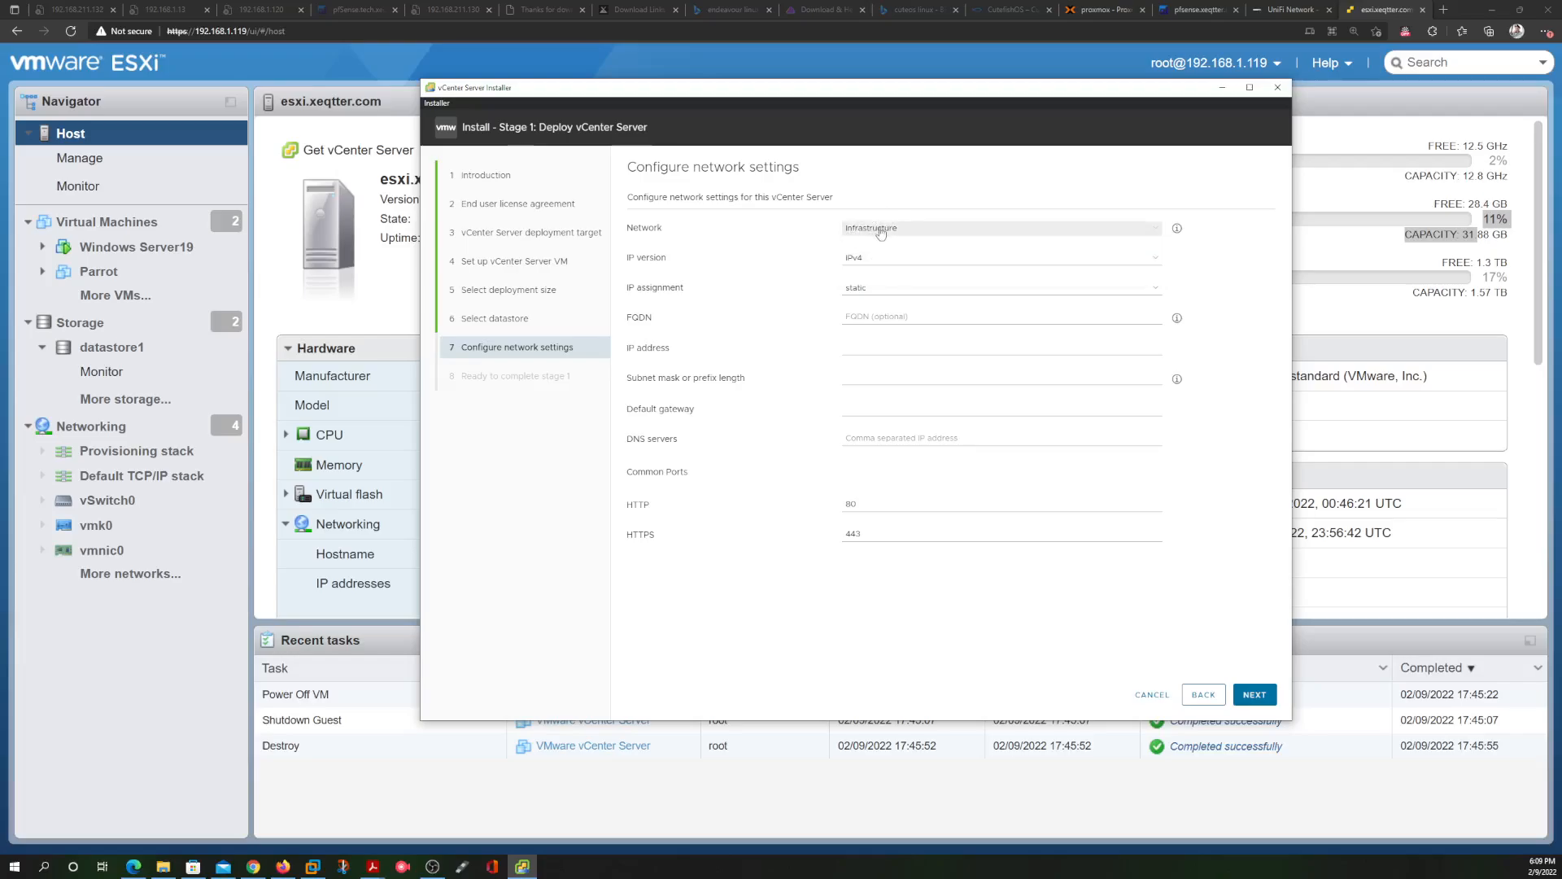
{"action": "left_click", "coordinate": [880, 290]}
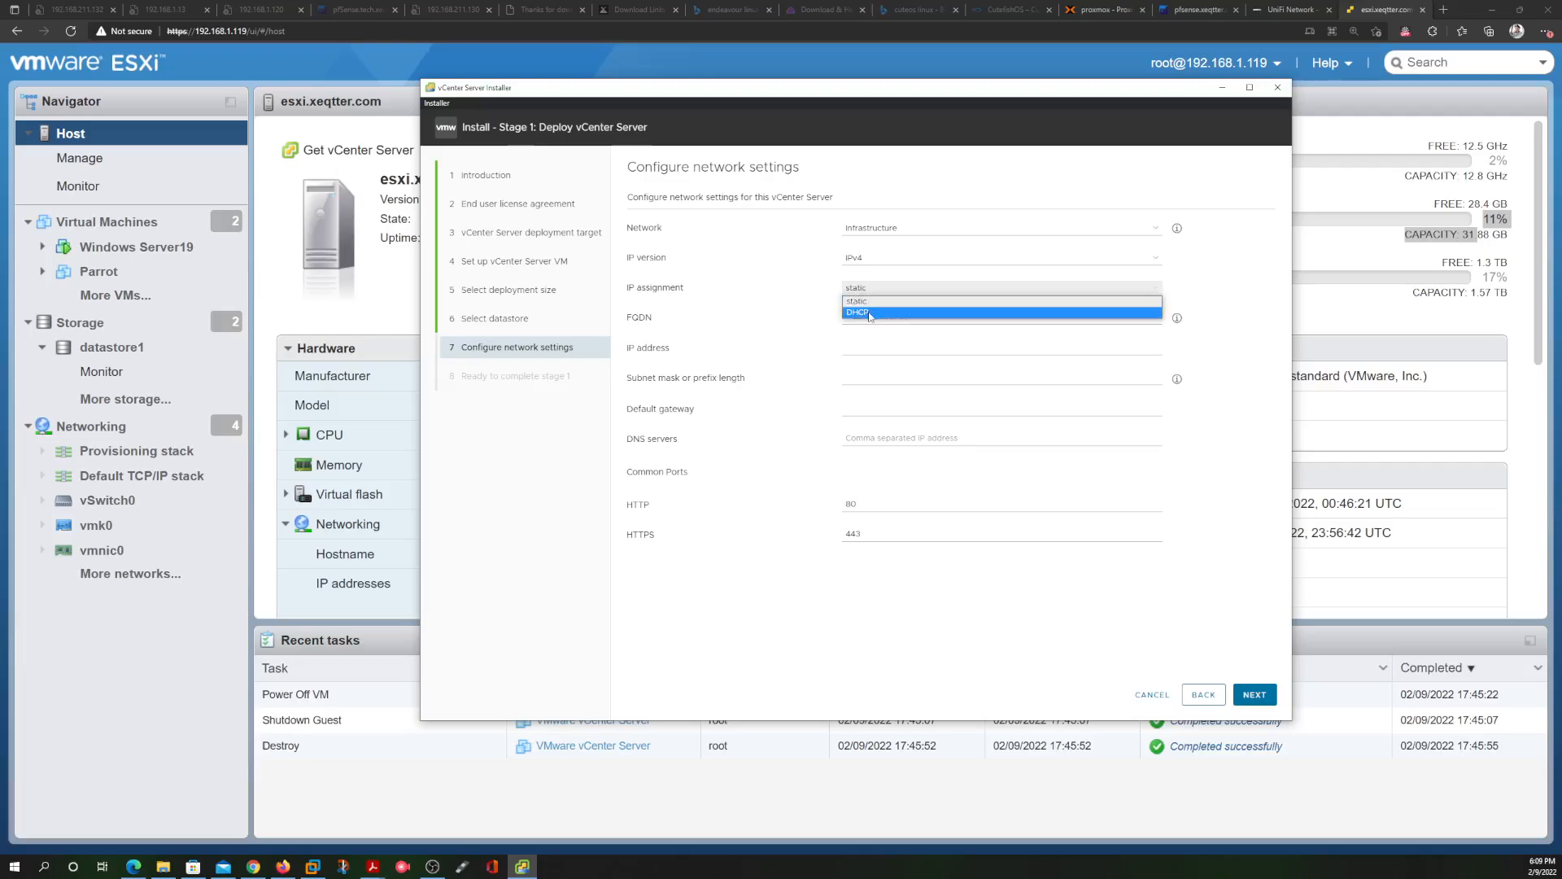
{"action": "left_click", "coordinate": [868, 311]}
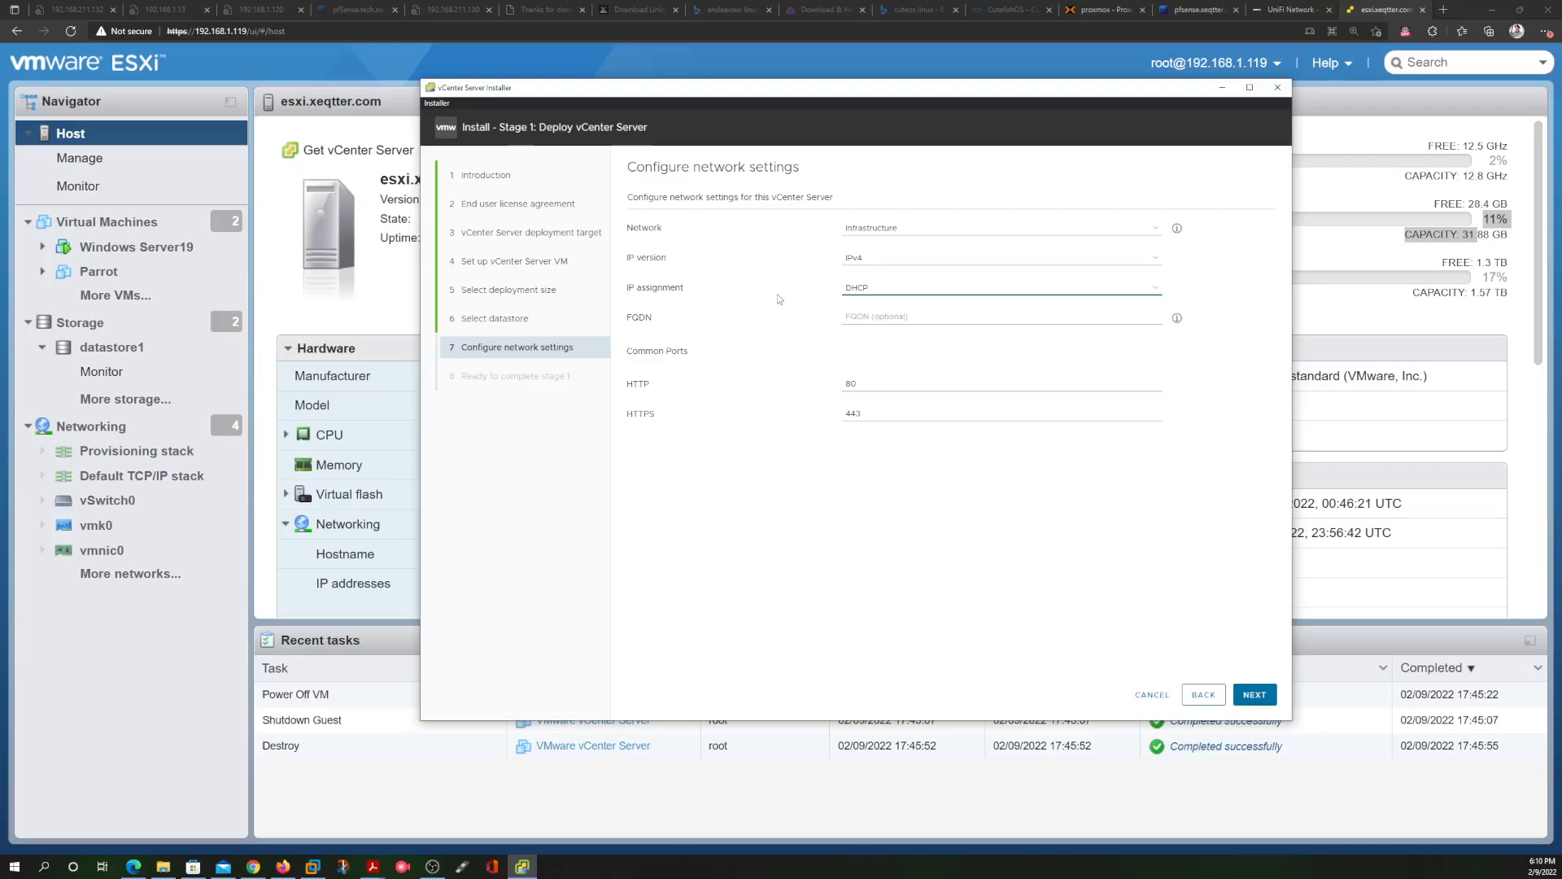
Review the Ready to complete stage 1 summary and finish to begin deployment
{"action": "left_click", "coordinate": [1251, 692]}
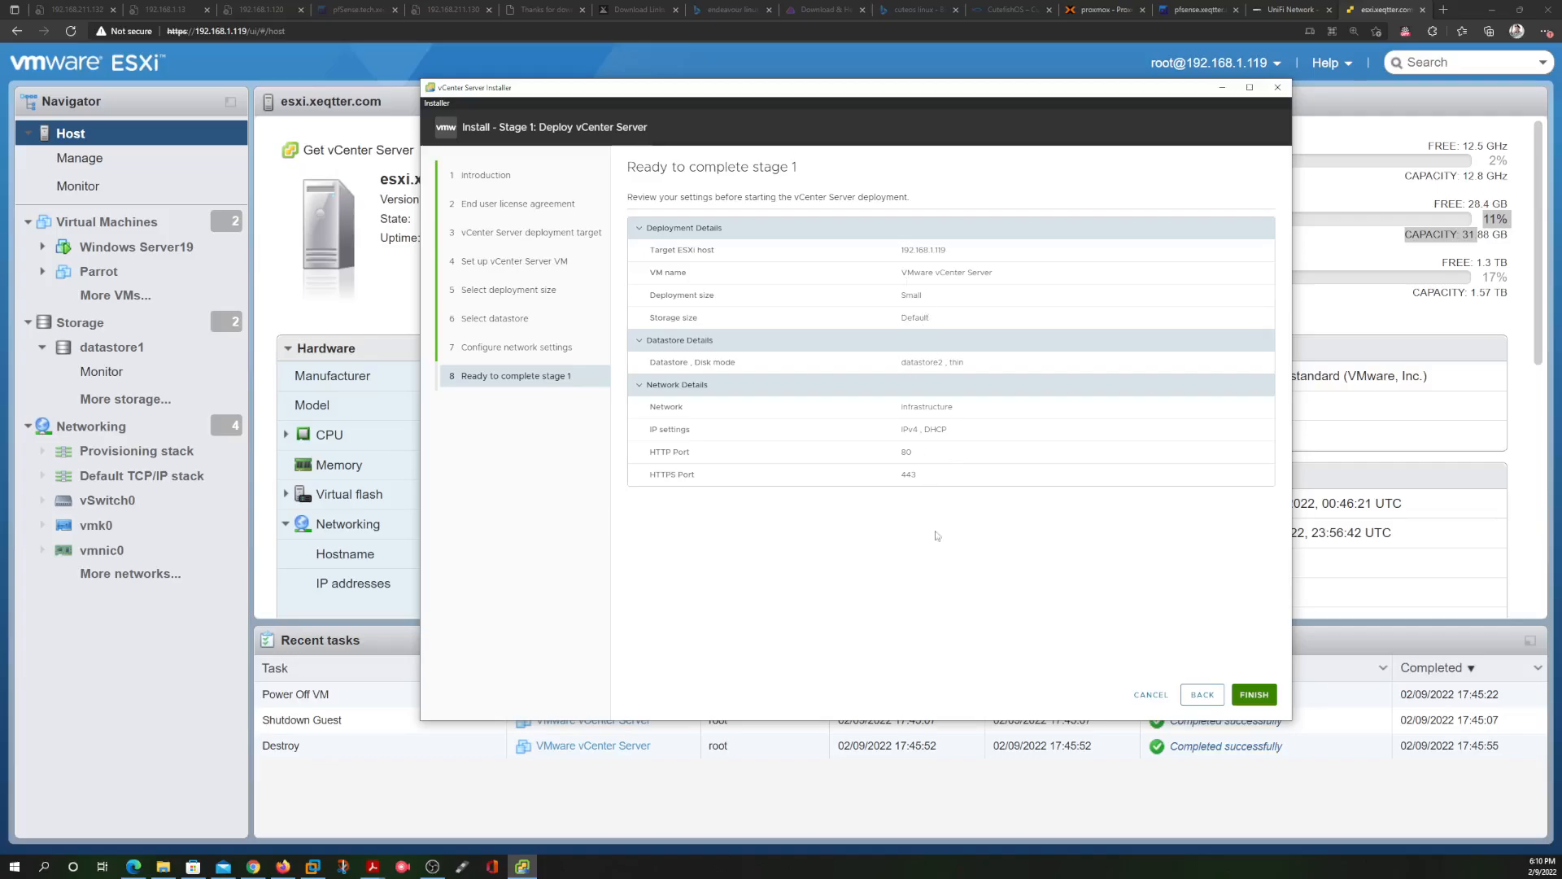
{"action": "left_click", "coordinate": [1247, 692]}
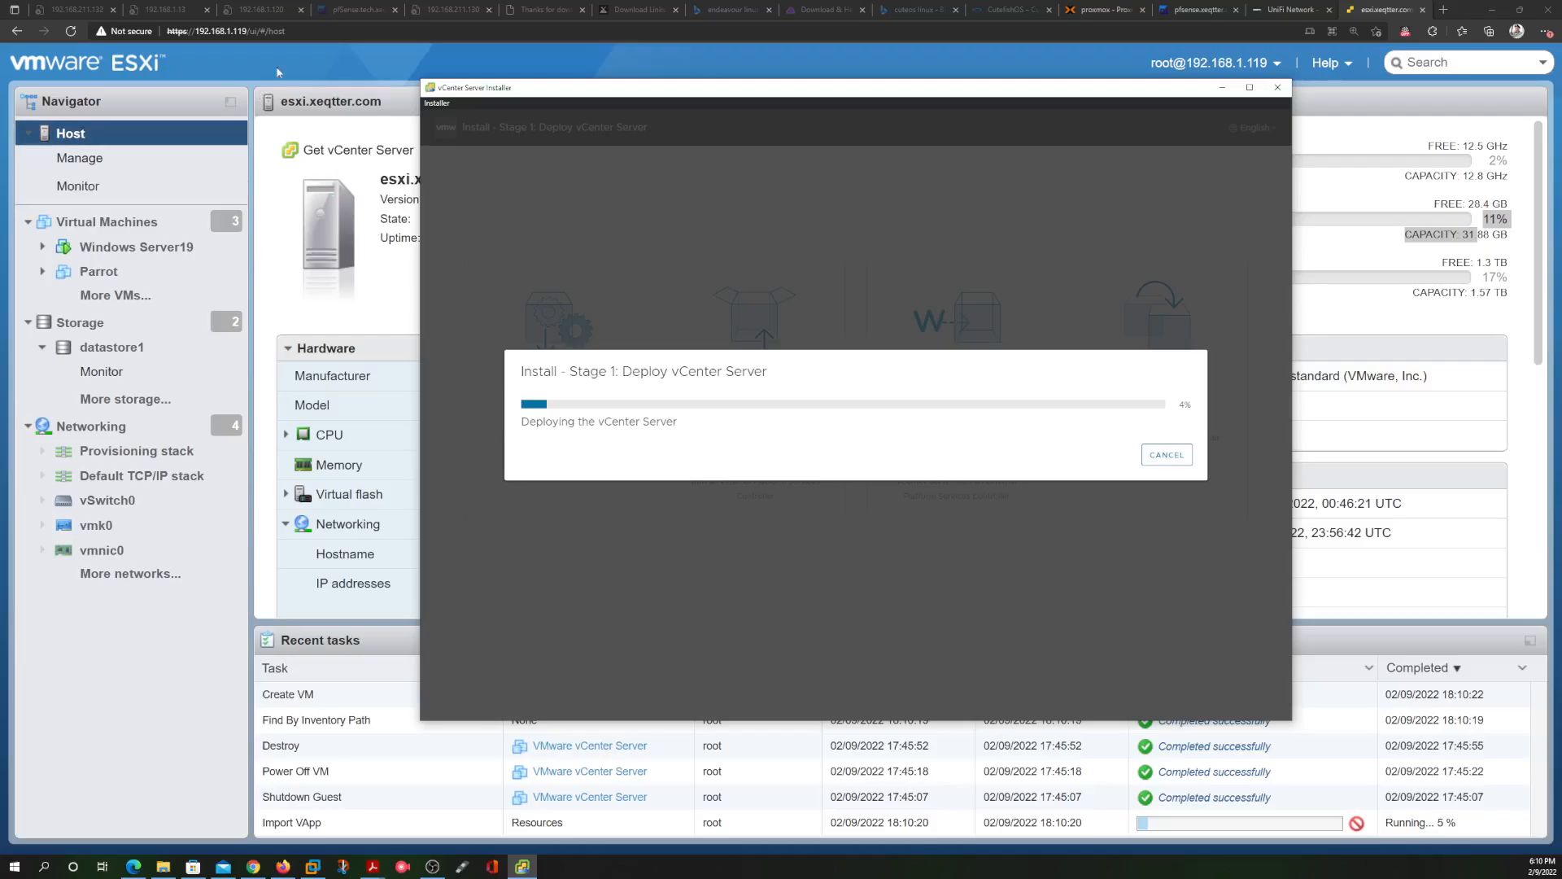
Check the ESXi host tasks in Edge, then bring up the VMware ESXi 7 console in Workstation
{"action": "left_click", "coordinate": [281, 65]}
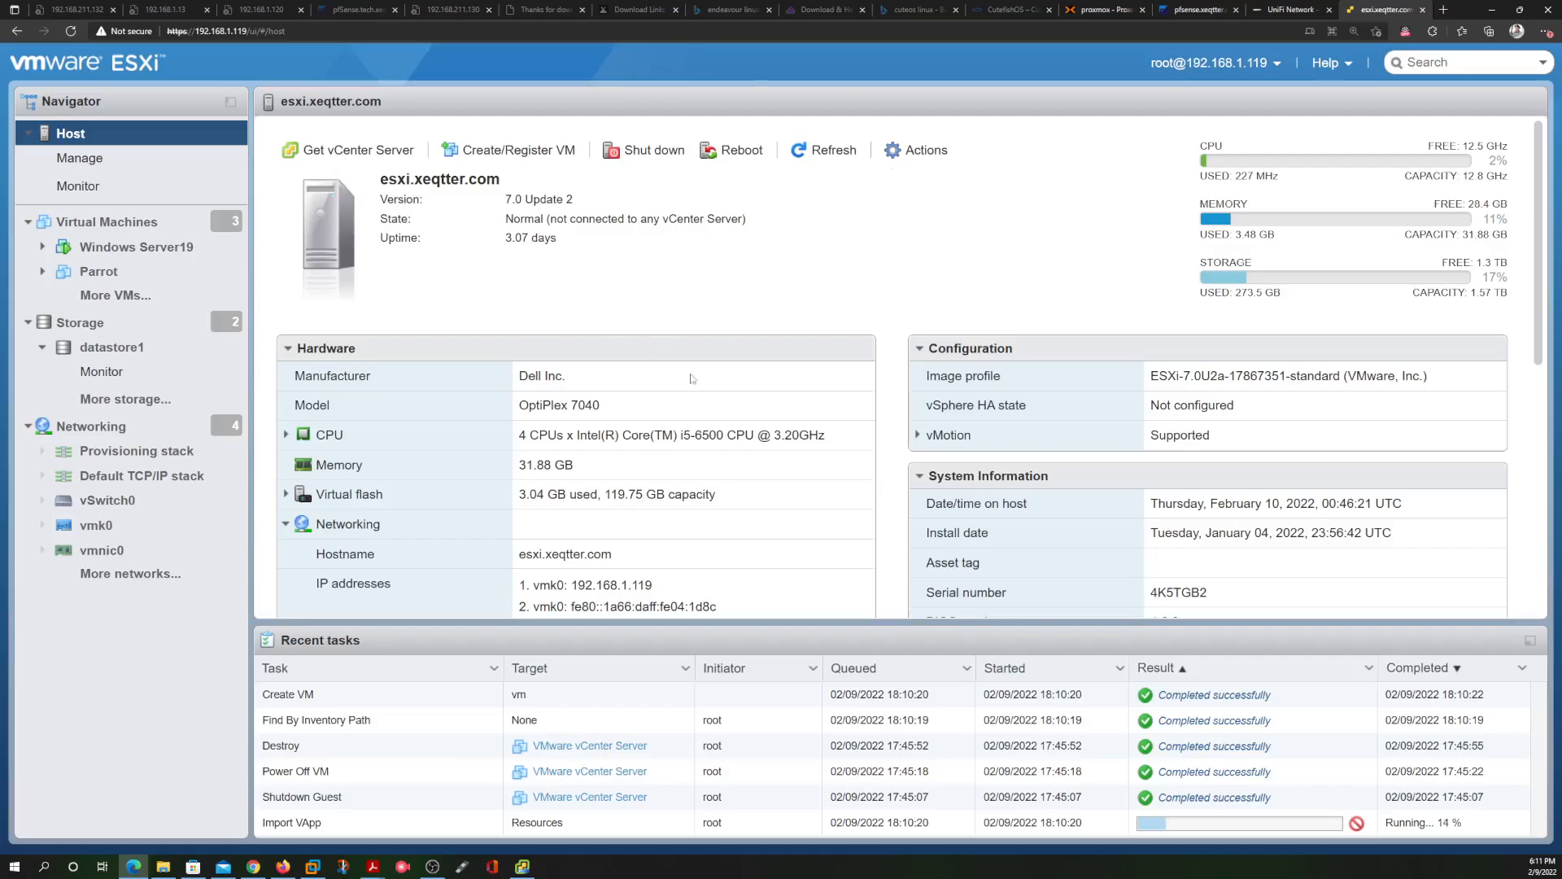
{"action": "left_click", "coordinate": [1492, 12]}
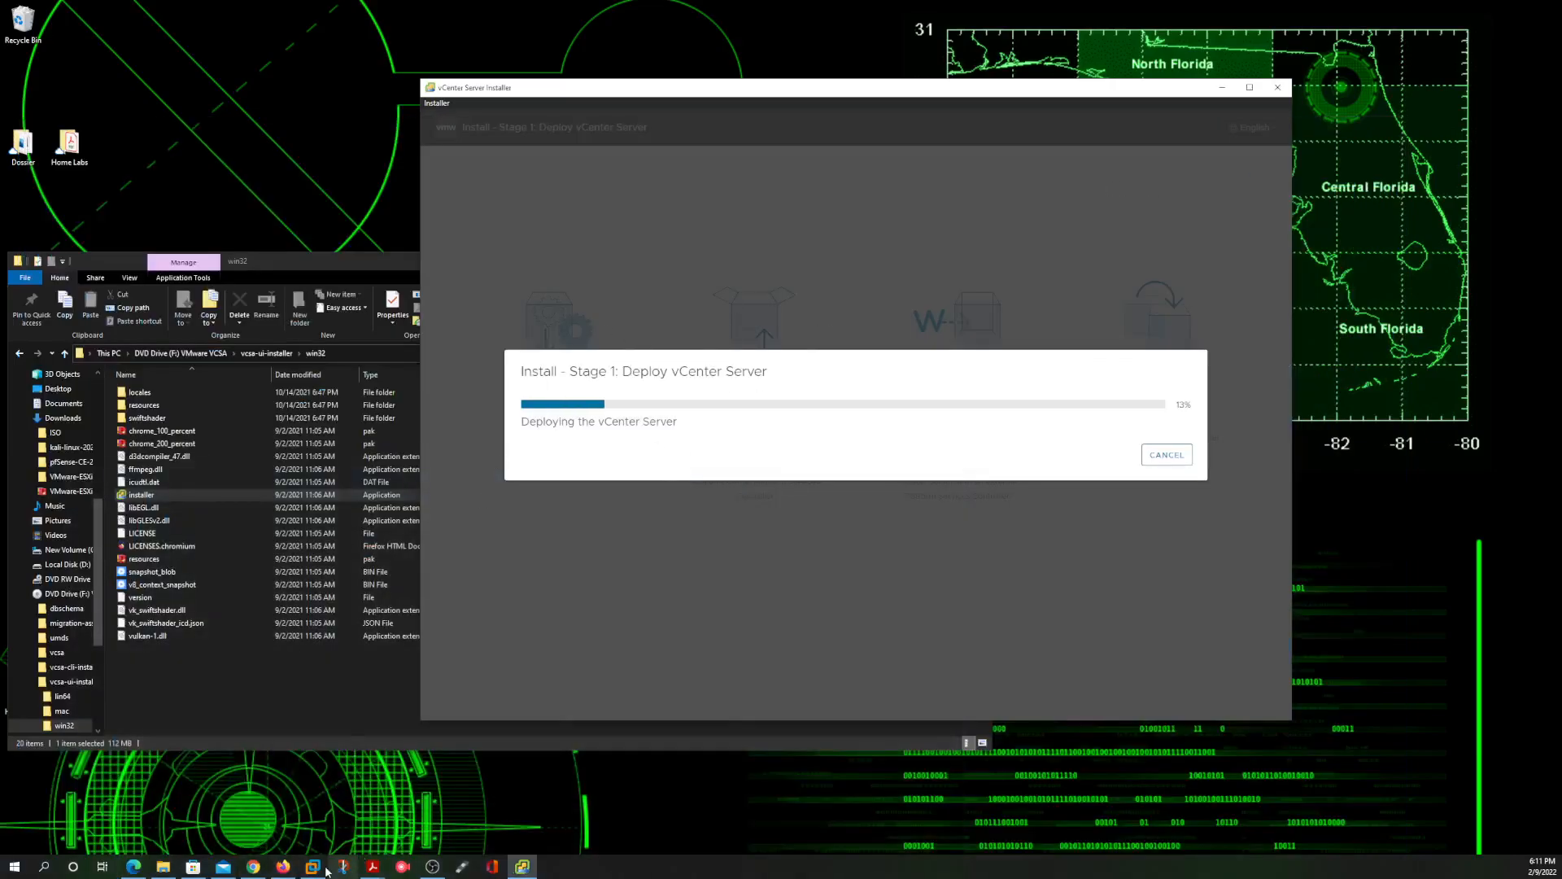
{"action": "mouse_move", "coordinate": [311, 869]}
{"action": "left_click", "coordinate": [314, 807]}
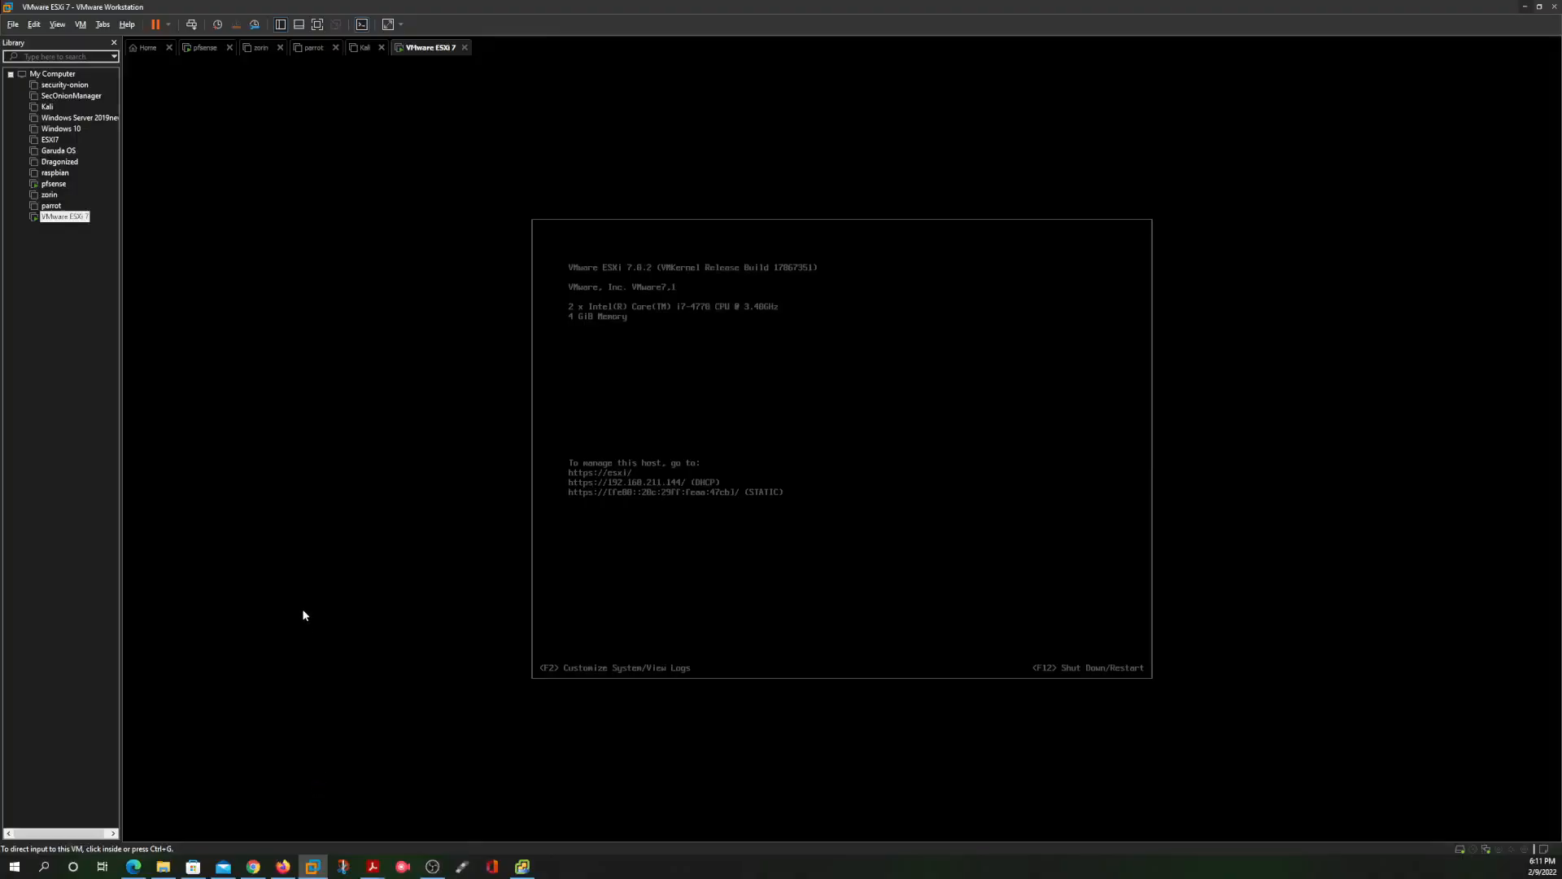
Shut down the VMware ESXi 7 guest through Power > Shut Down Guest and confirm it
{"action": "right_click", "coordinate": [56, 218]}
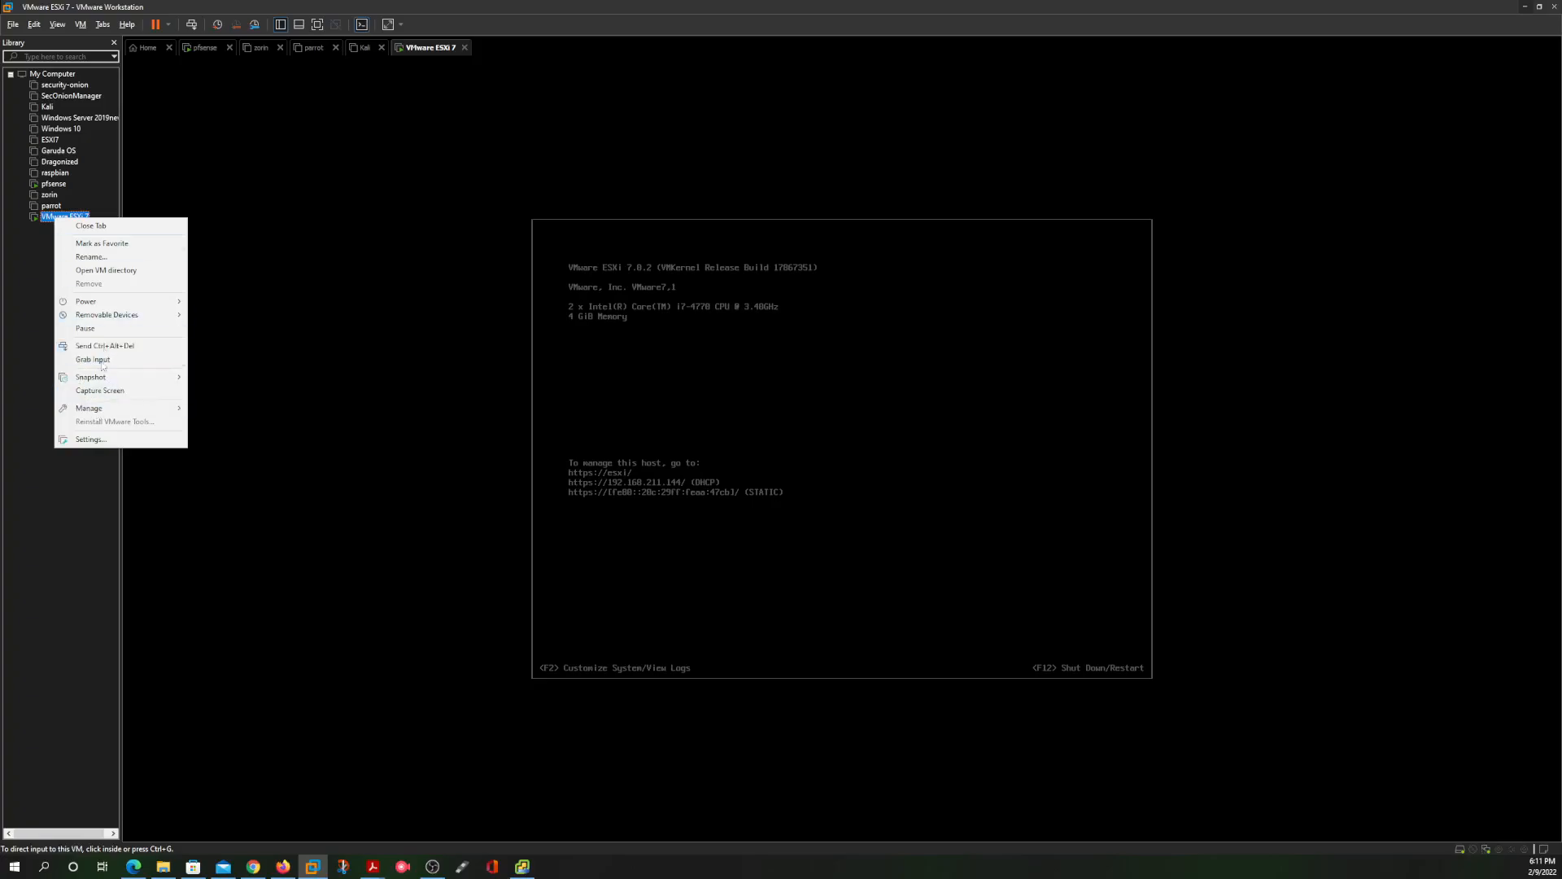
{"action": "mouse_move", "coordinate": [101, 304]}
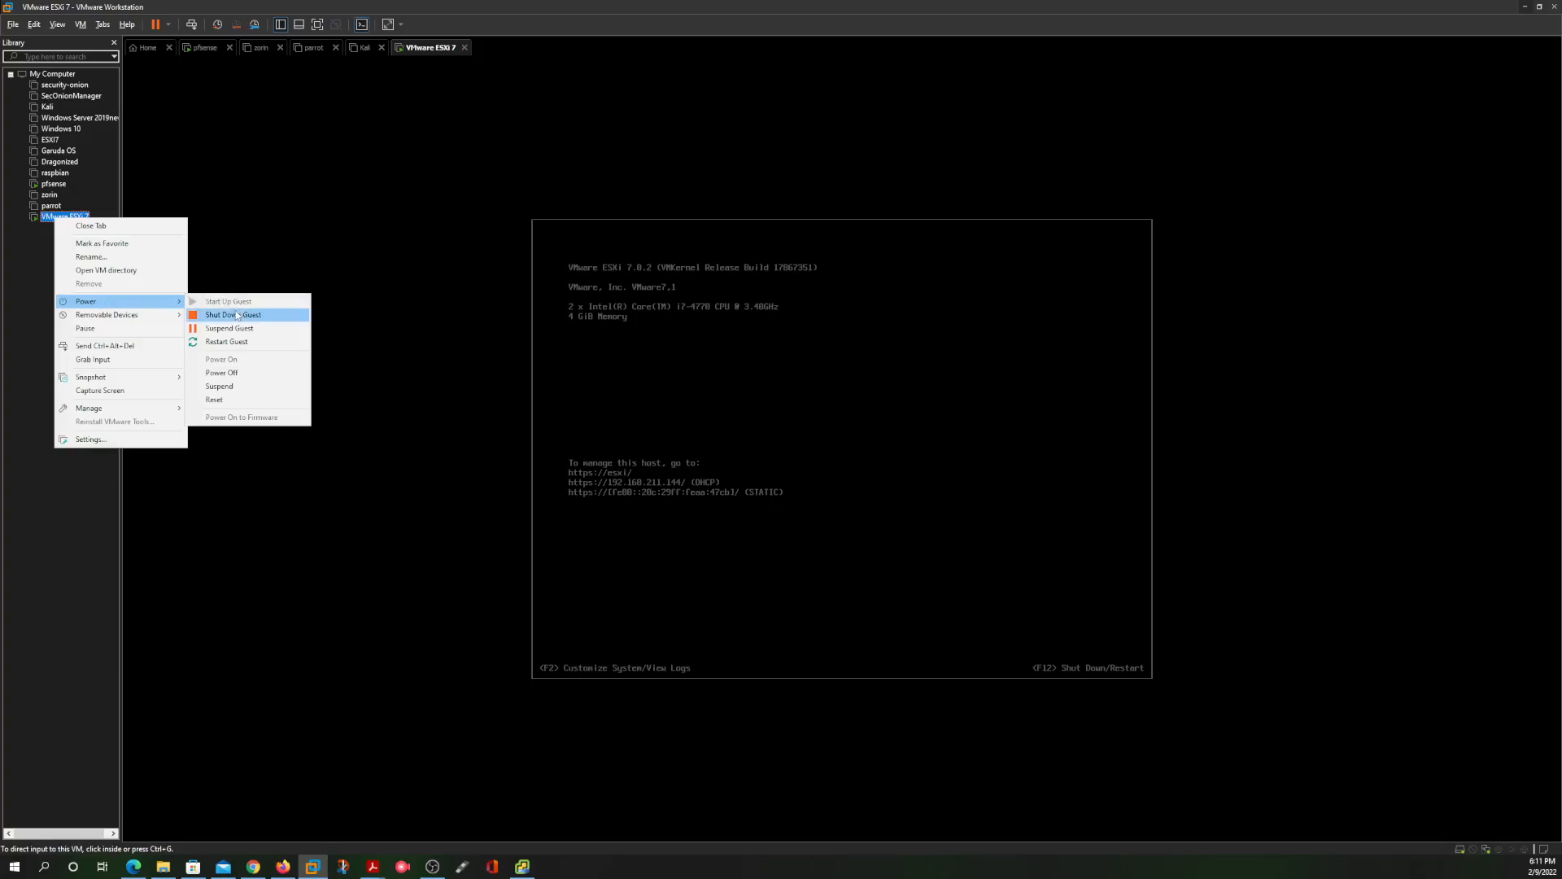
{"action": "left_click", "coordinate": [235, 315]}
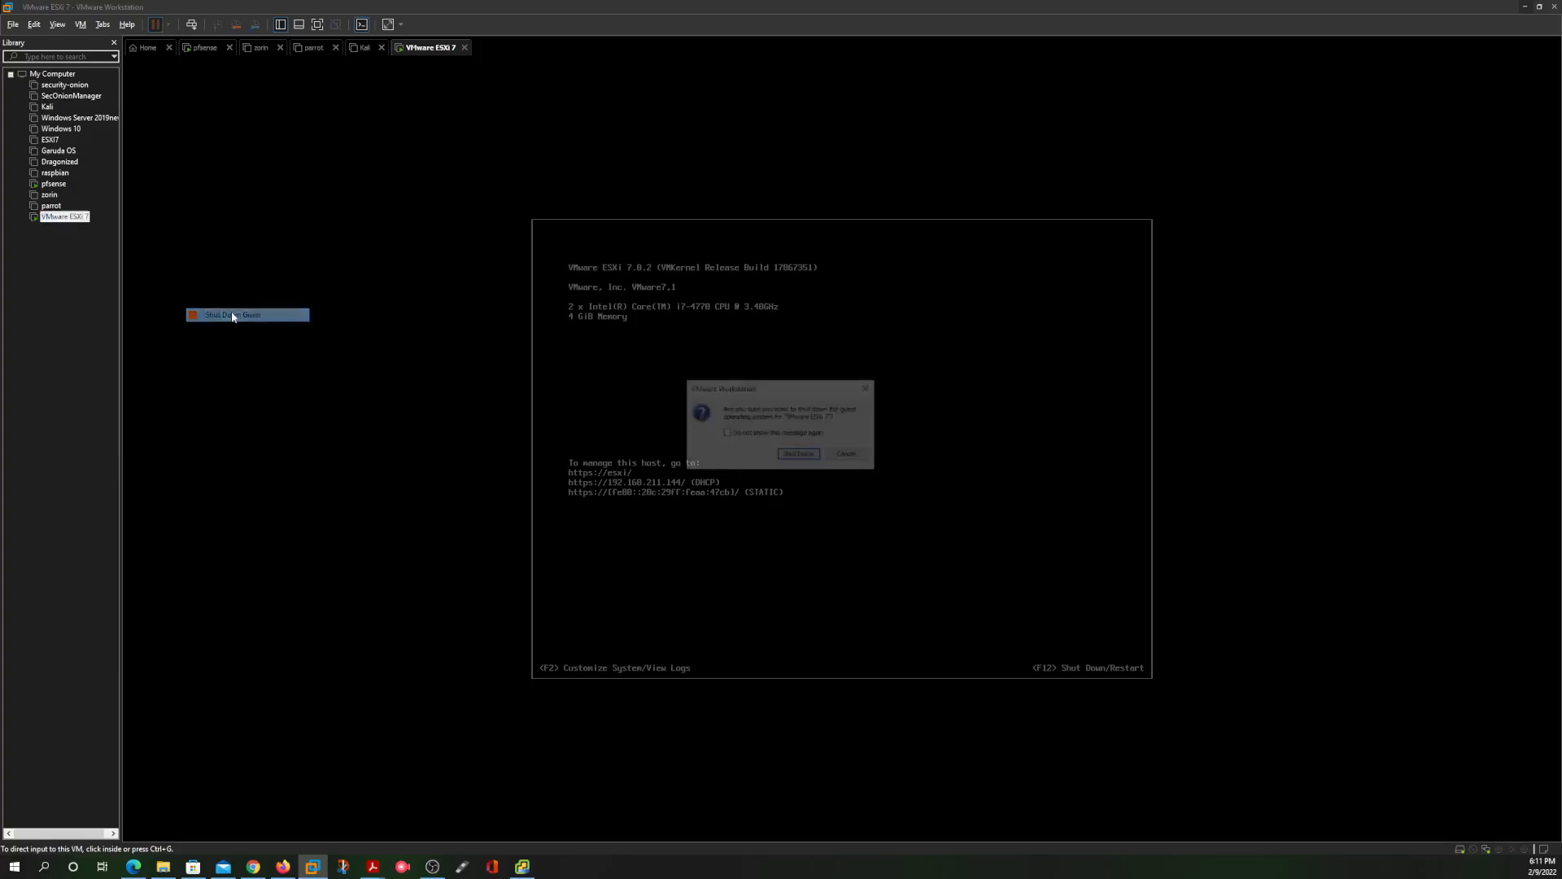
{"action": "left_click", "coordinate": [799, 454]}
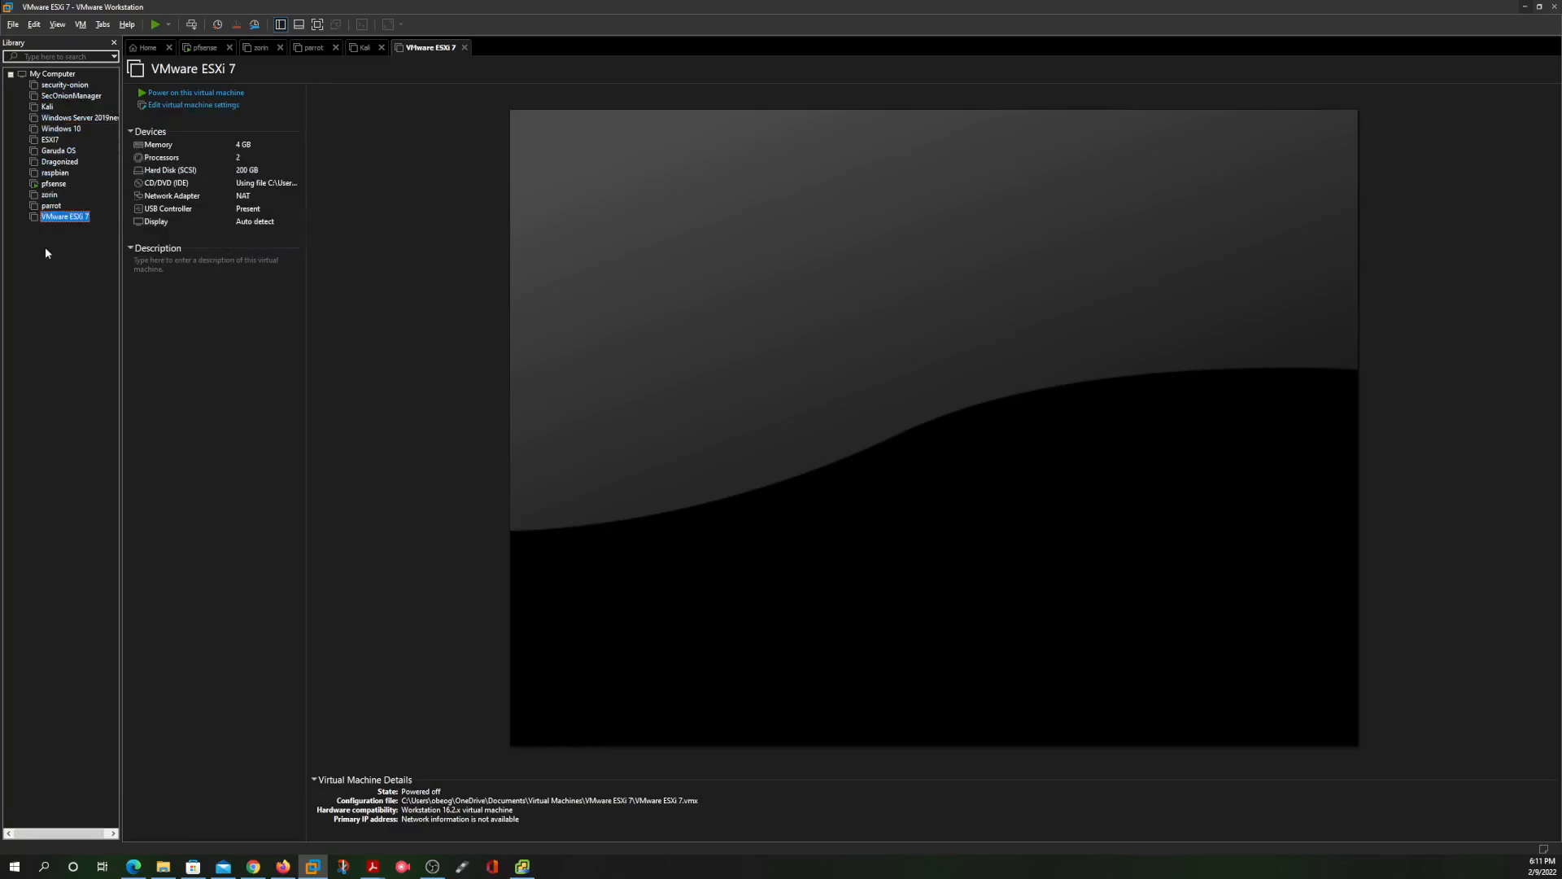
{"action": "left_click", "coordinate": [148, 47]}
Create a typical new VM using the VMware-VMvisor-Installer-7.0U2a ISO as its installer image
{"action": "left_click", "coordinate": [730, 160]}
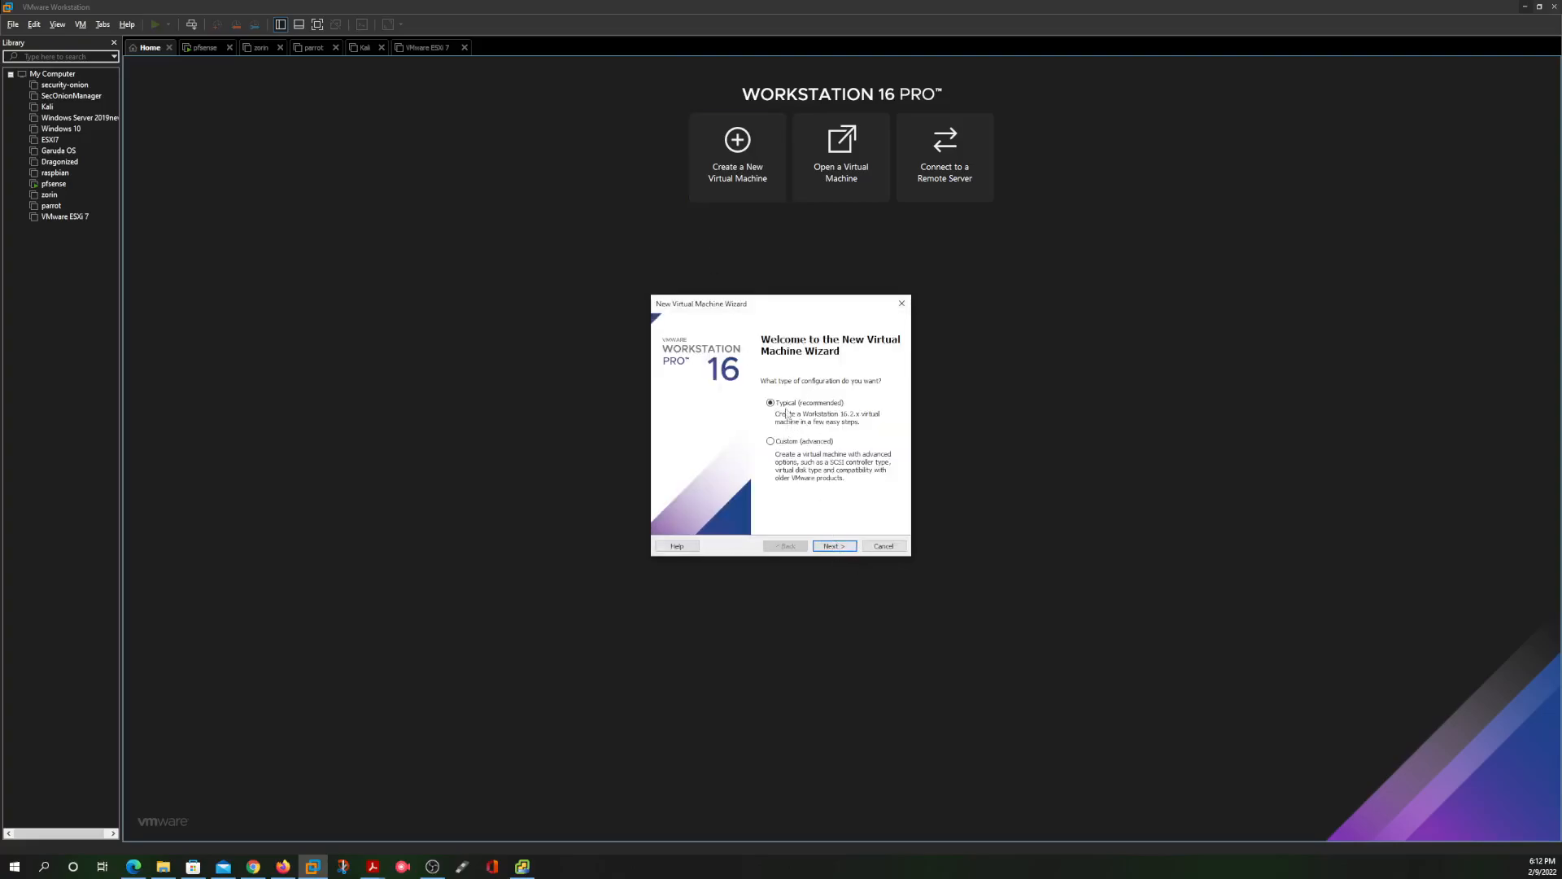
{"action": "left_click", "coordinate": [836, 547]}
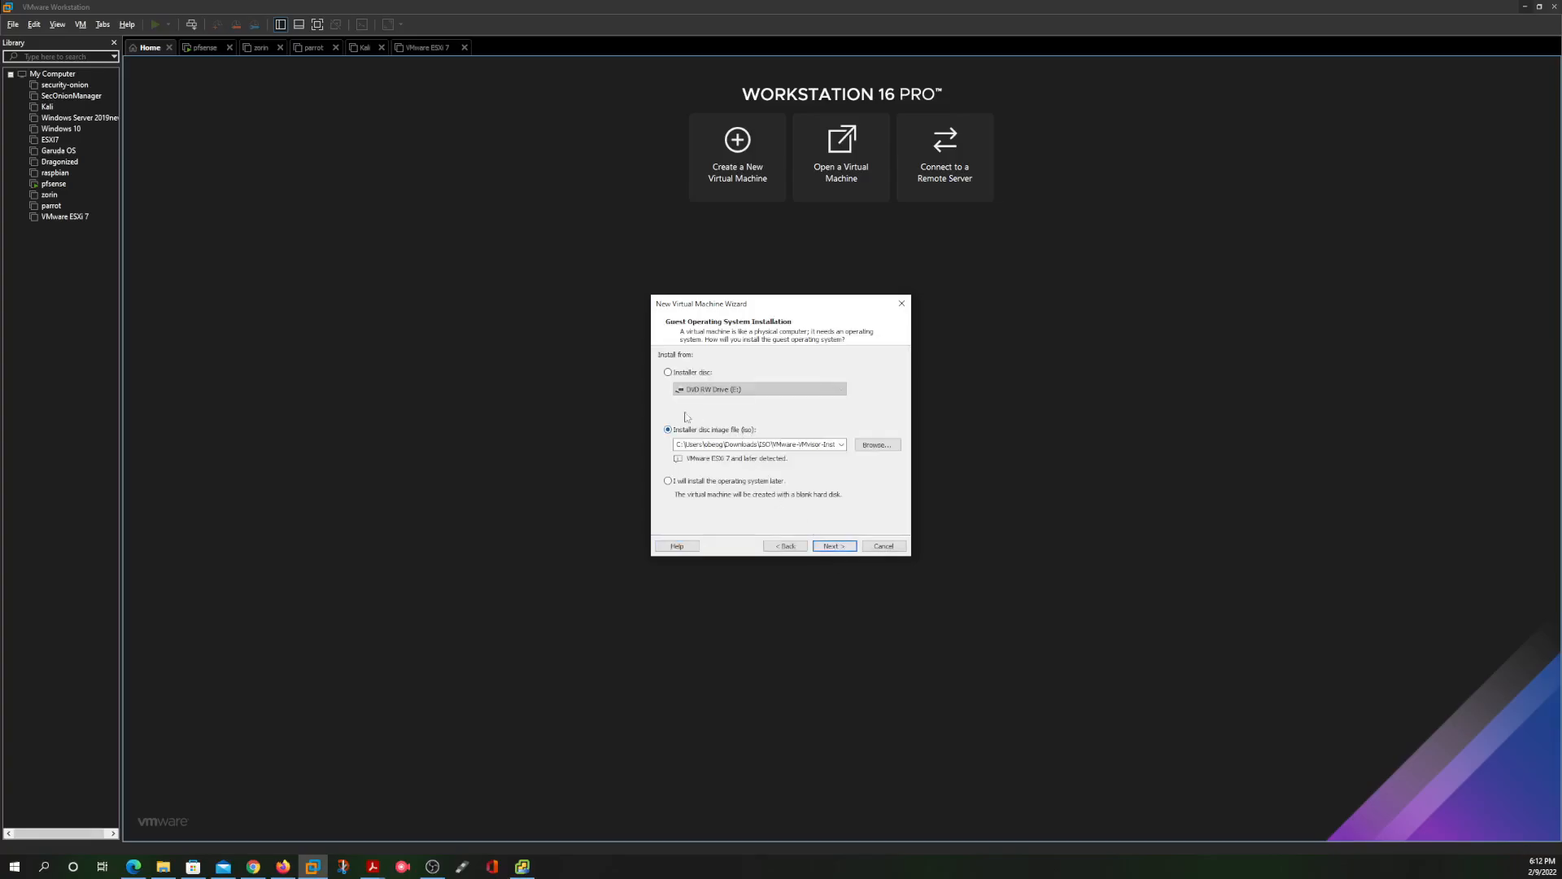
{"action": "left_click", "coordinate": [877, 447]}
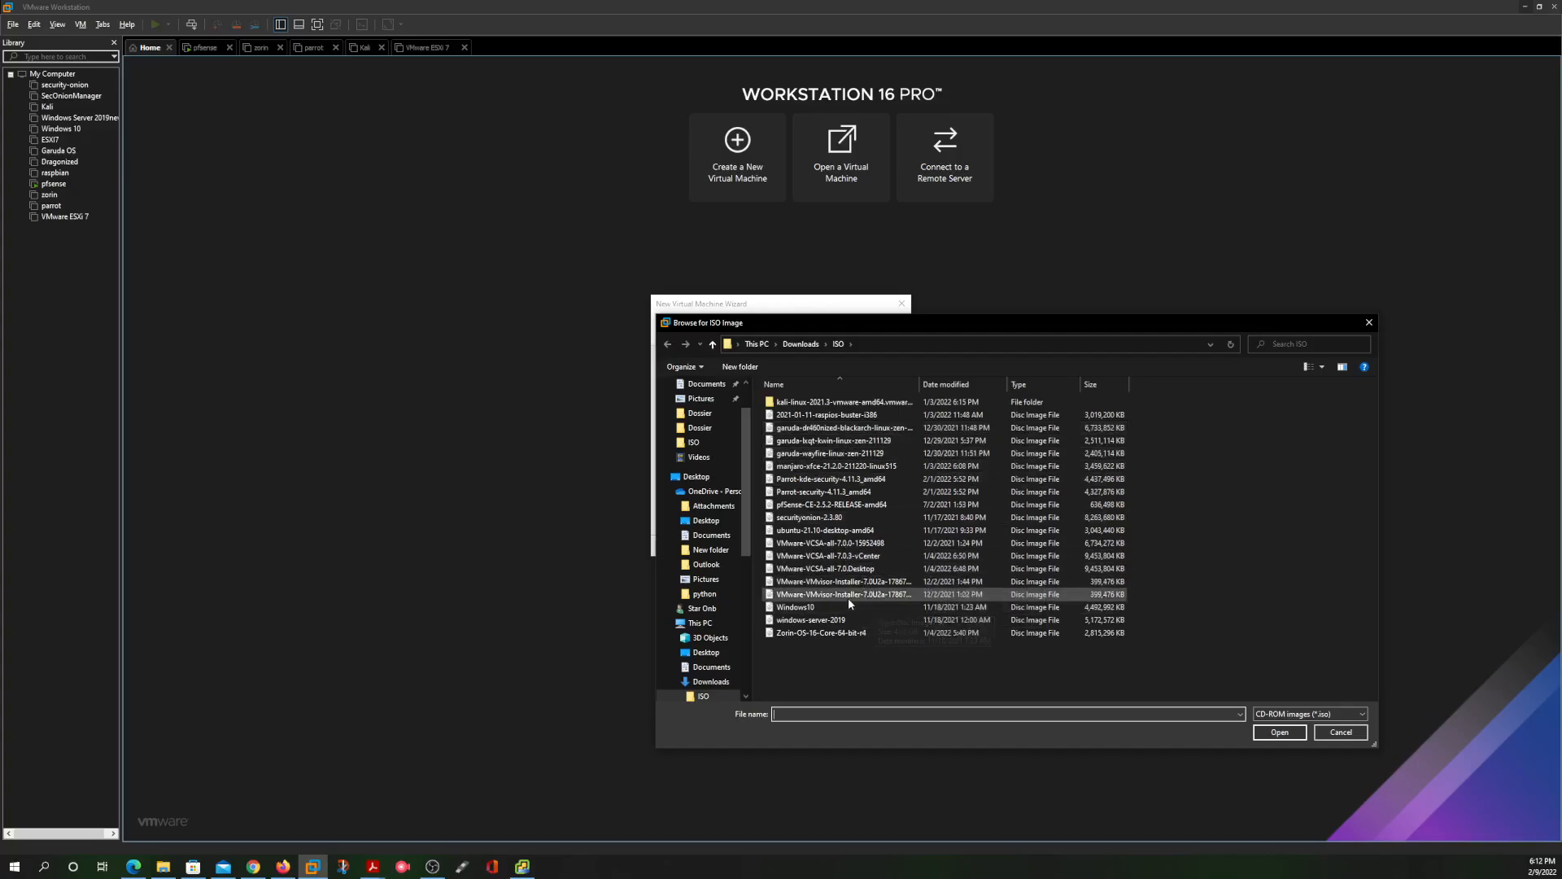
{"action": "left_click", "coordinate": [854, 582]}
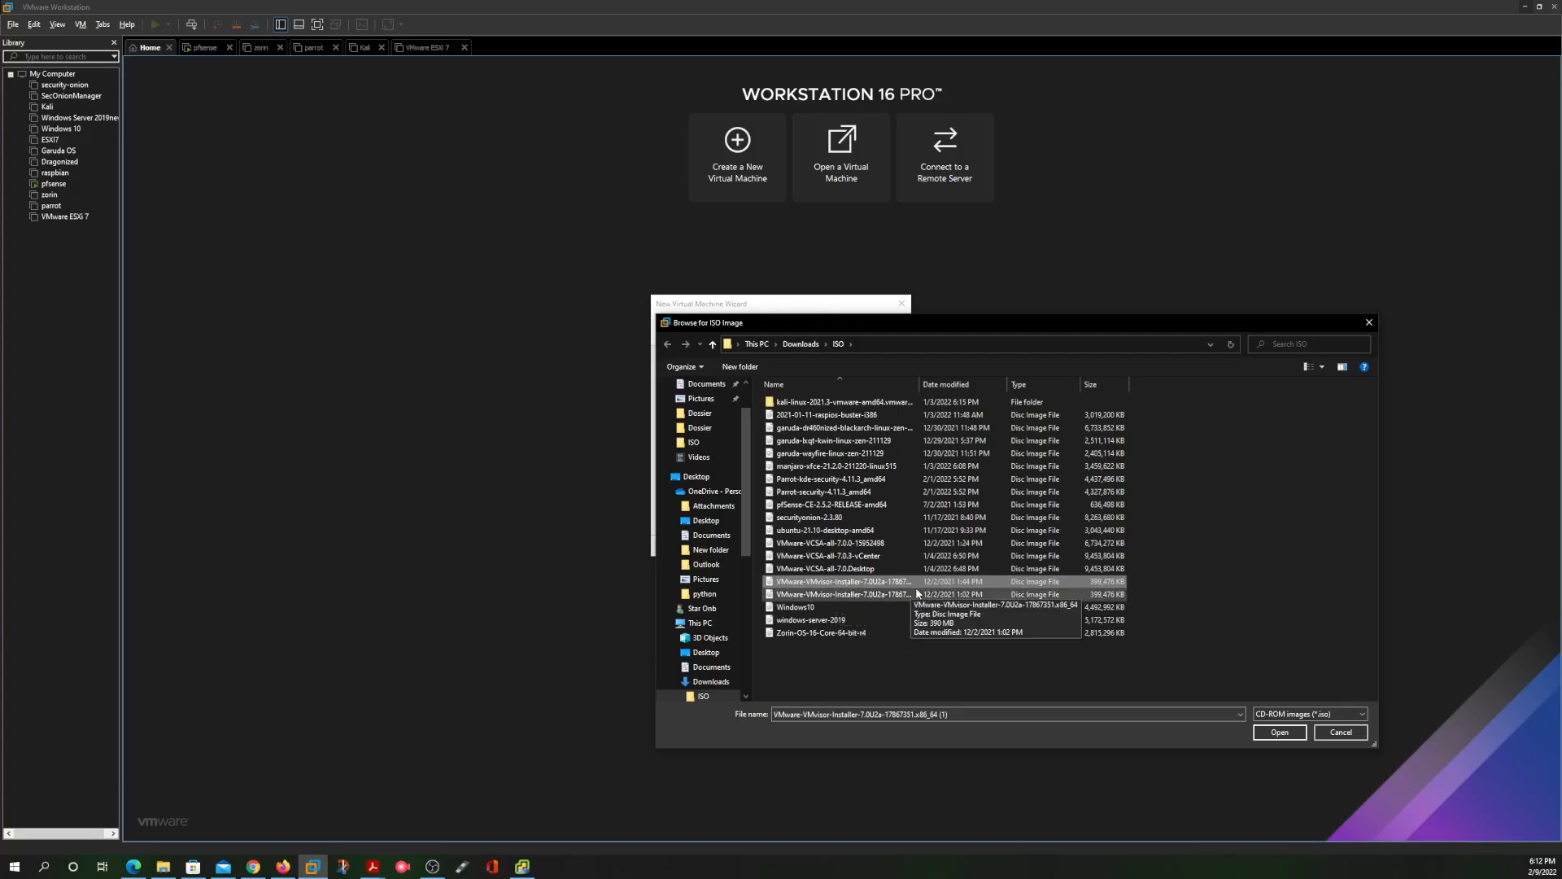
{"action": "left_click", "coordinate": [1279, 732]}
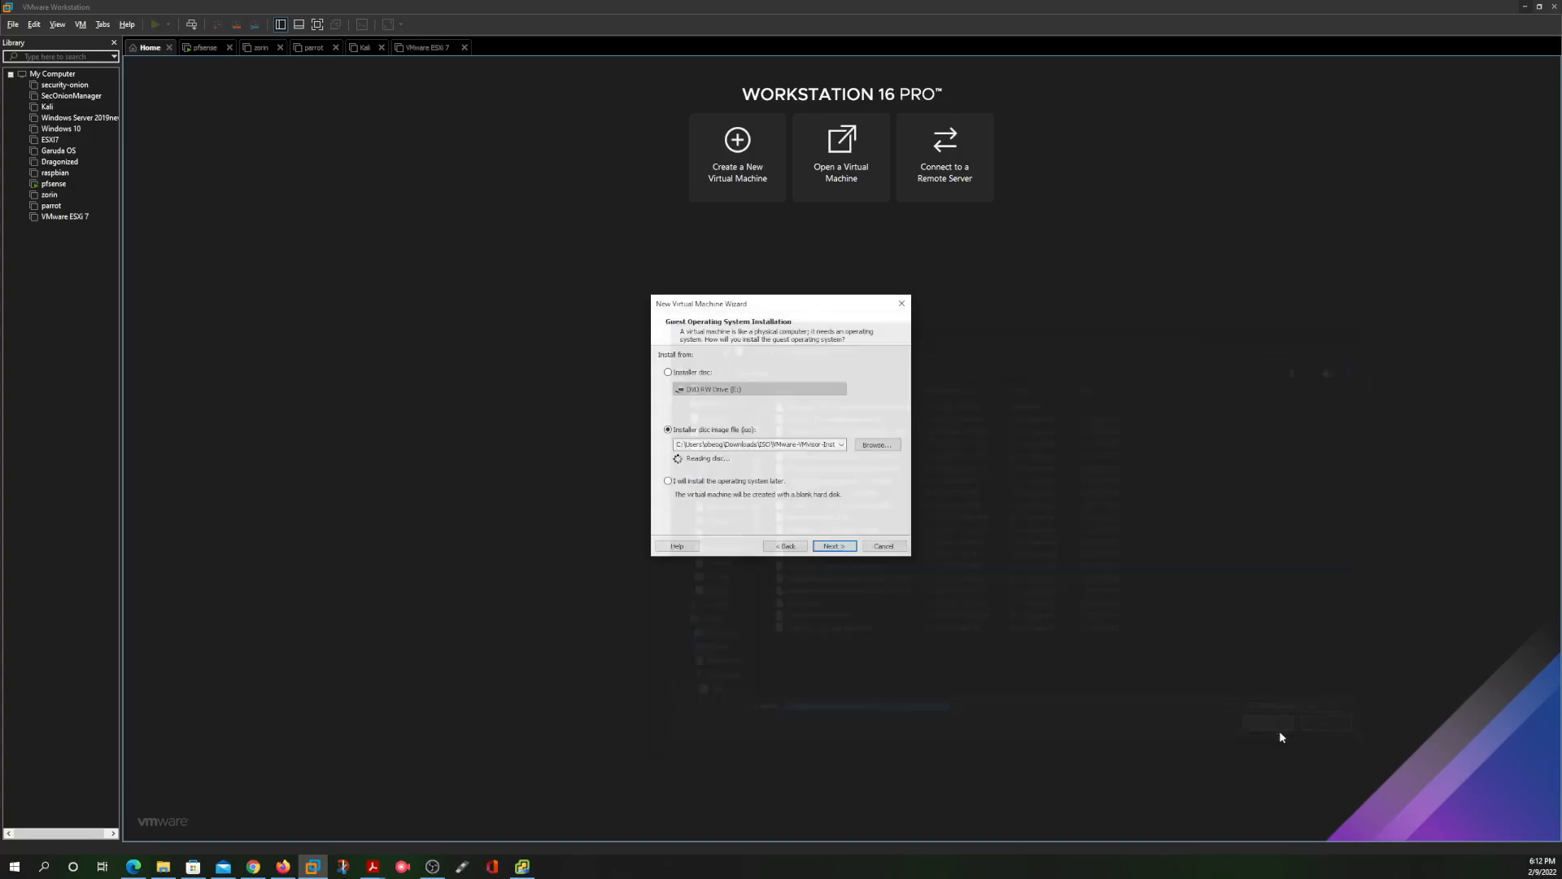
Name the new VM and give it a 200 GB disk stored as a single file
{"action": "left_click", "coordinate": [838, 546]}
{"action": "left_click", "coordinate": [744, 368]}
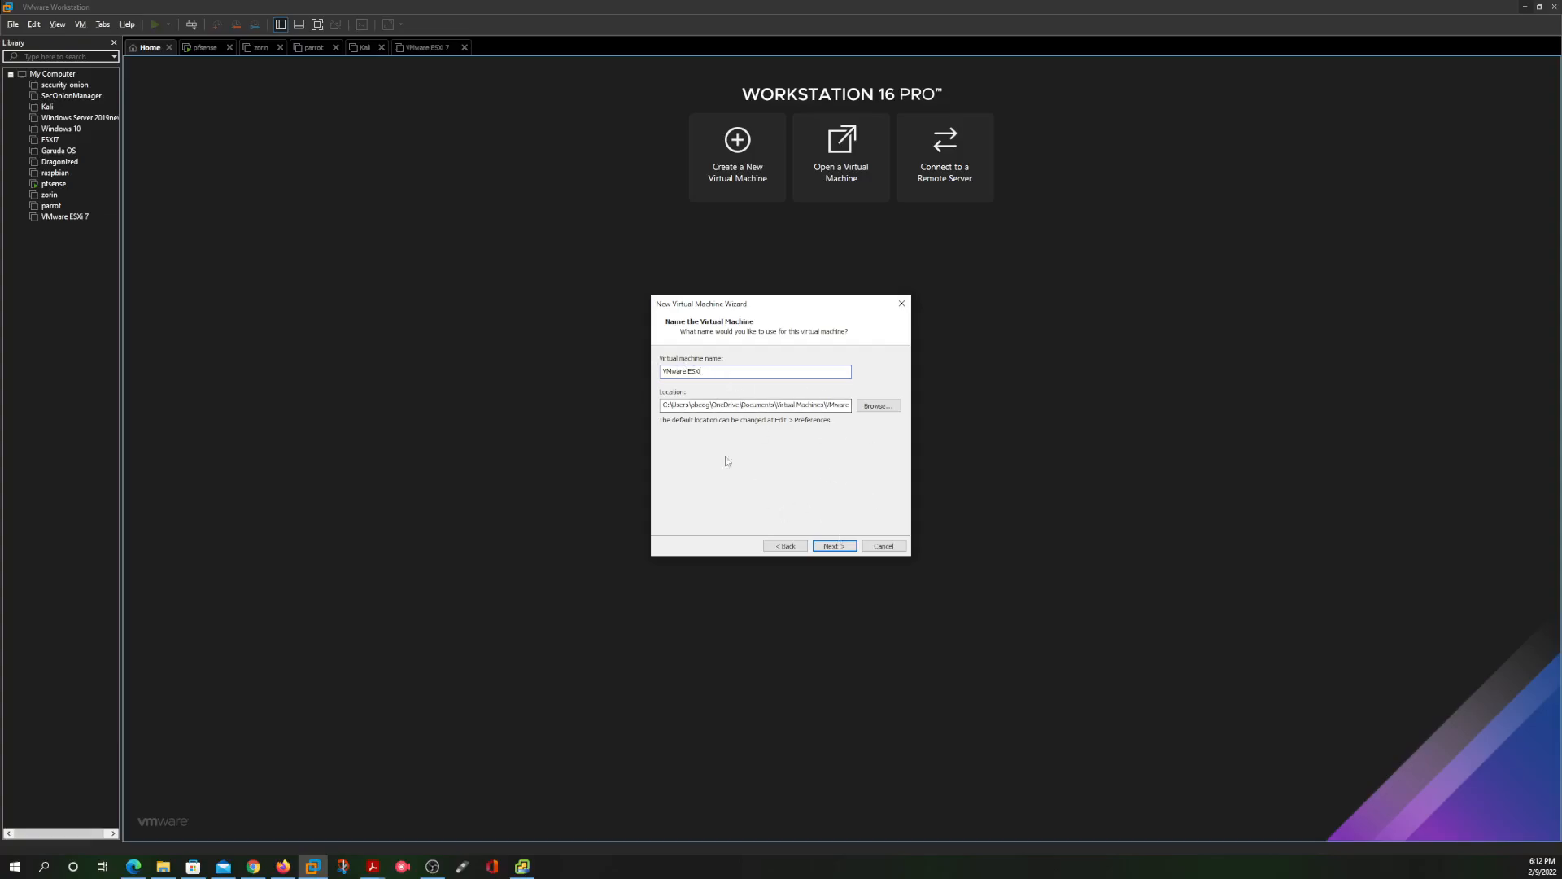
{"action": "left_click", "coordinate": [835, 546]}
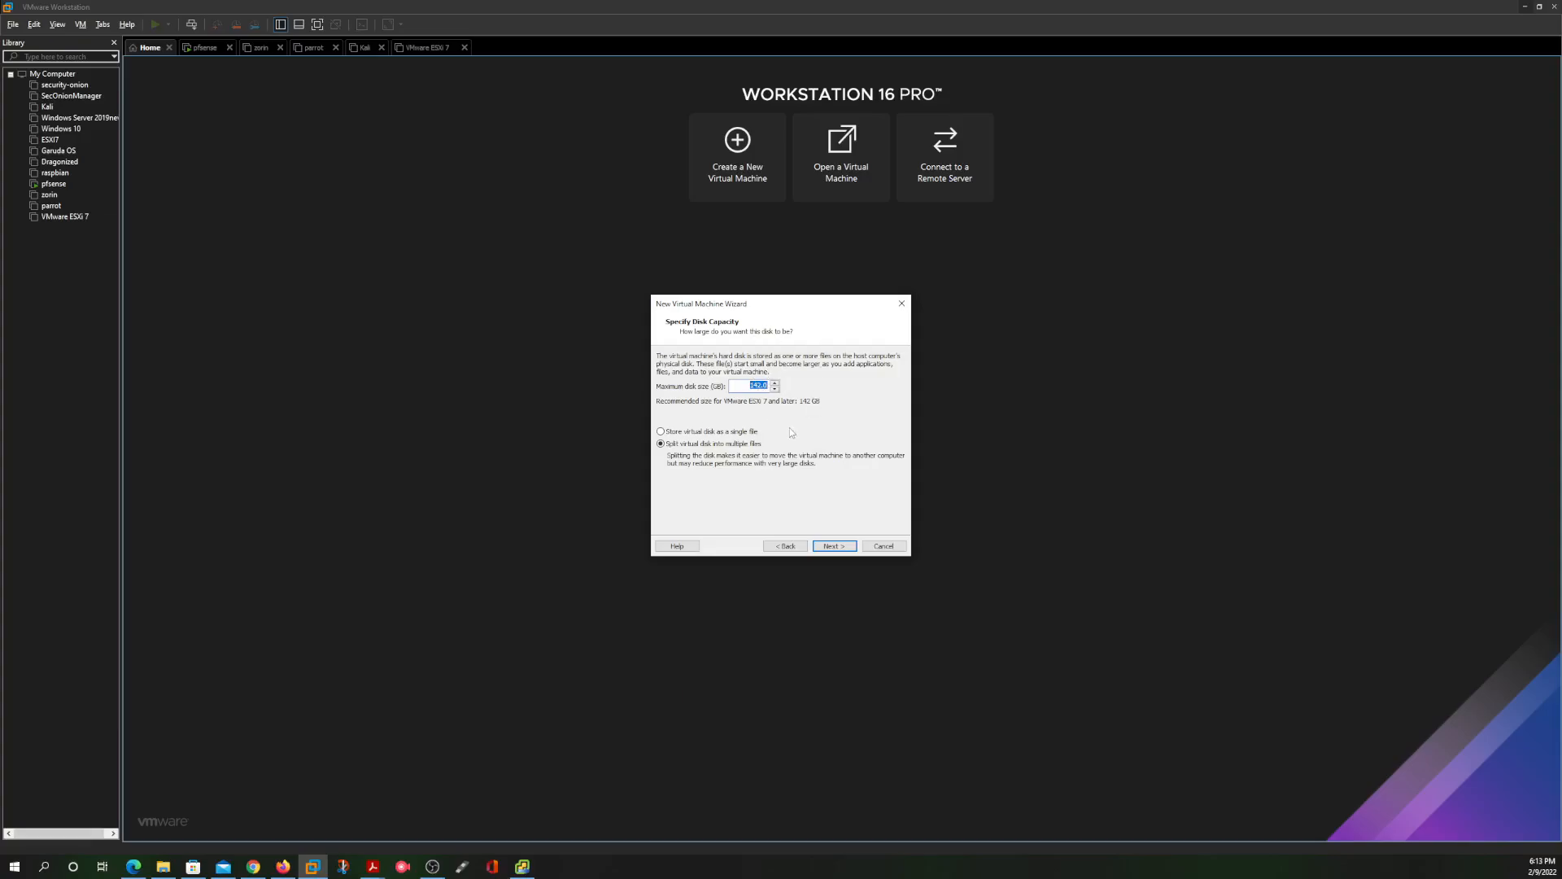
{"action": "left_click", "coordinate": [755, 385]}
{"action": "key", "text": "BackSpace"}
{"action": "key", "text": "BackSpace"}
{"action": "left_click", "coordinate": [663, 434]}
{"action": "left_click", "coordinate": [832, 546]}
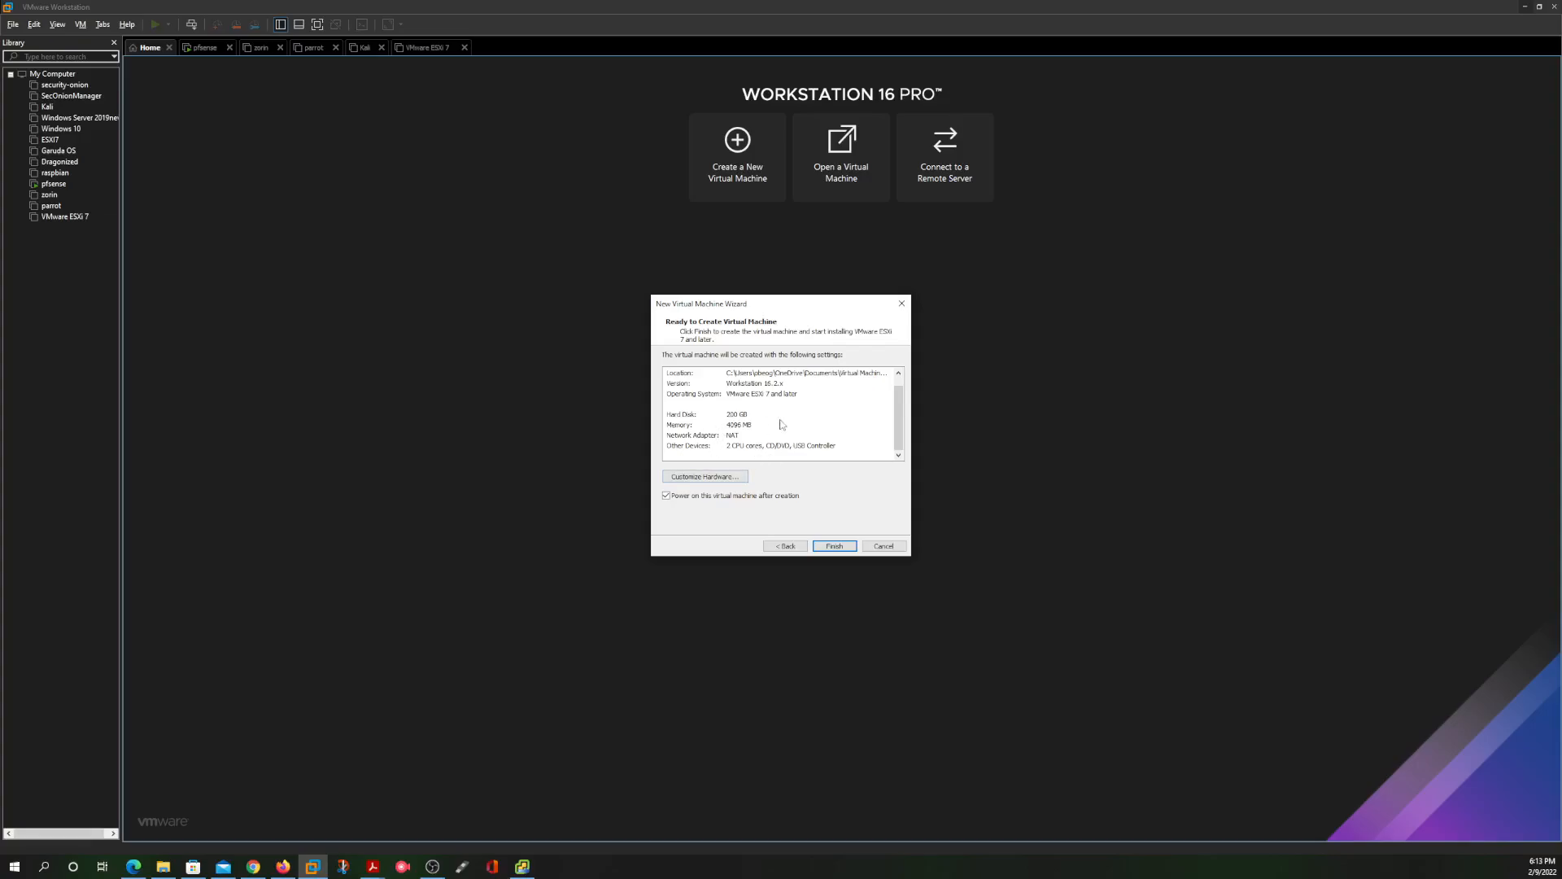
Review the 4096 MB memory, 200 GB disk and NAT network summary, then finish creating the VM
{"action": "scroll", "coordinate": [781, 423], "scroll_direction": "up", "scroll_amount": 1}
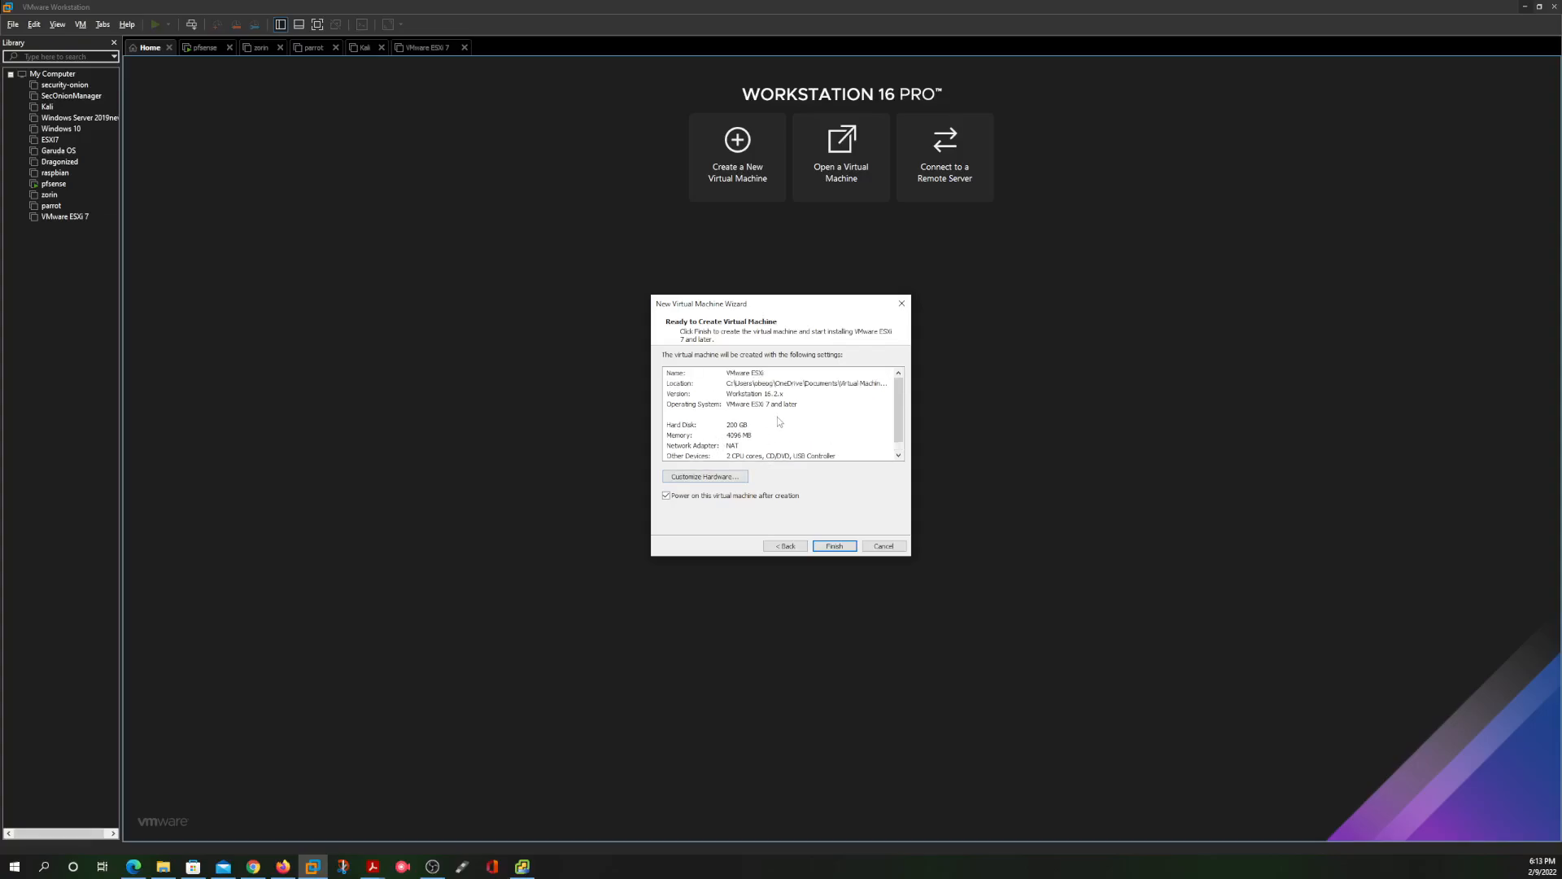
{"action": "scroll", "coordinate": [751, 438], "scroll_direction": "down", "scroll_amount": 1}
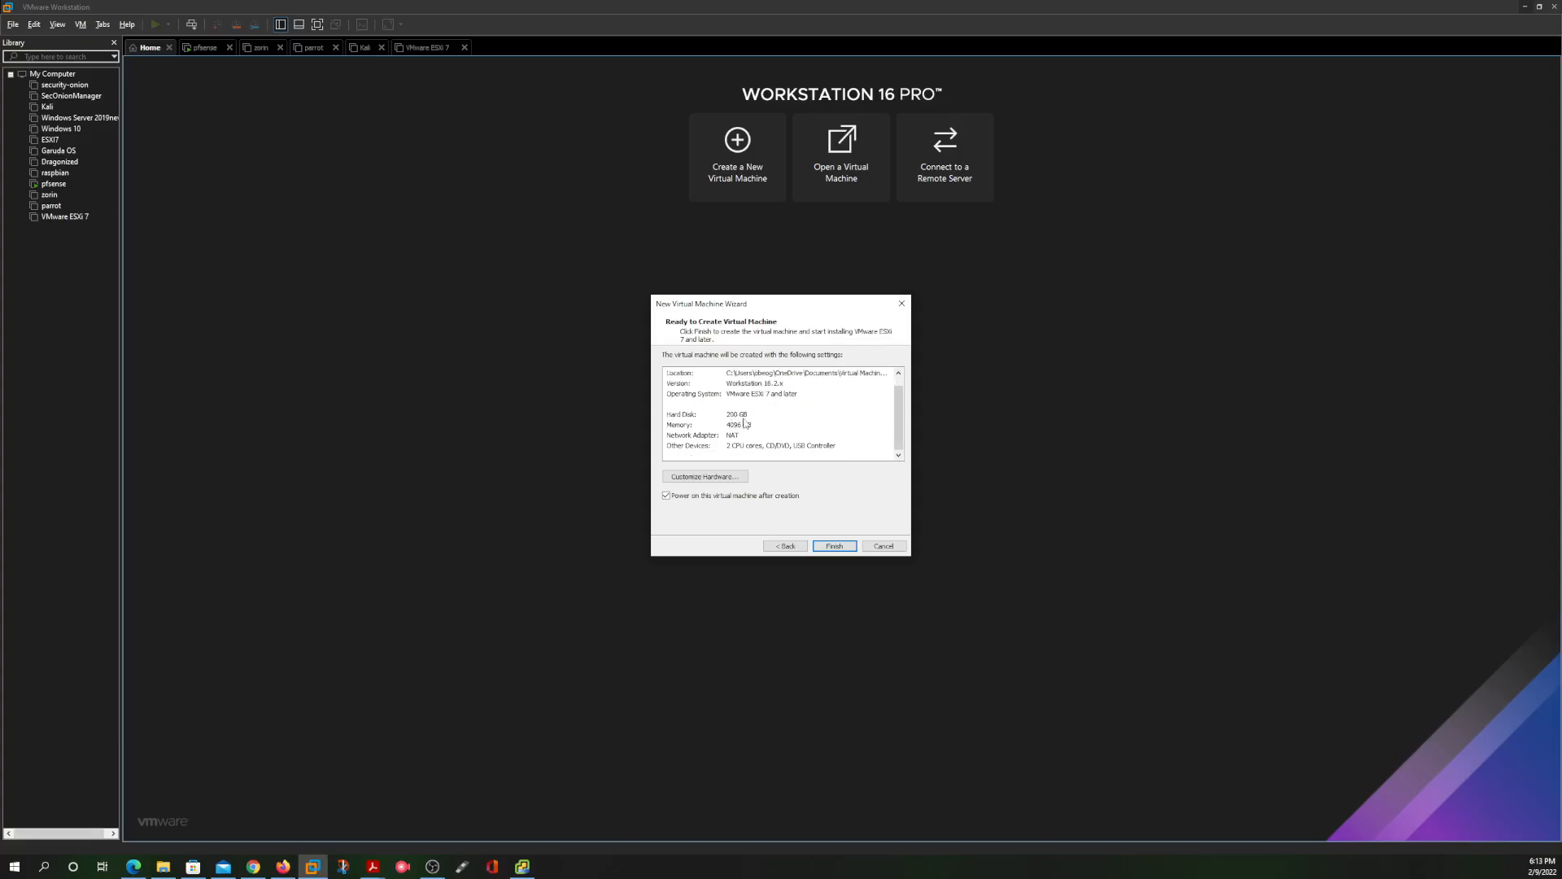
{"action": "left_click", "coordinate": [762, 428]}
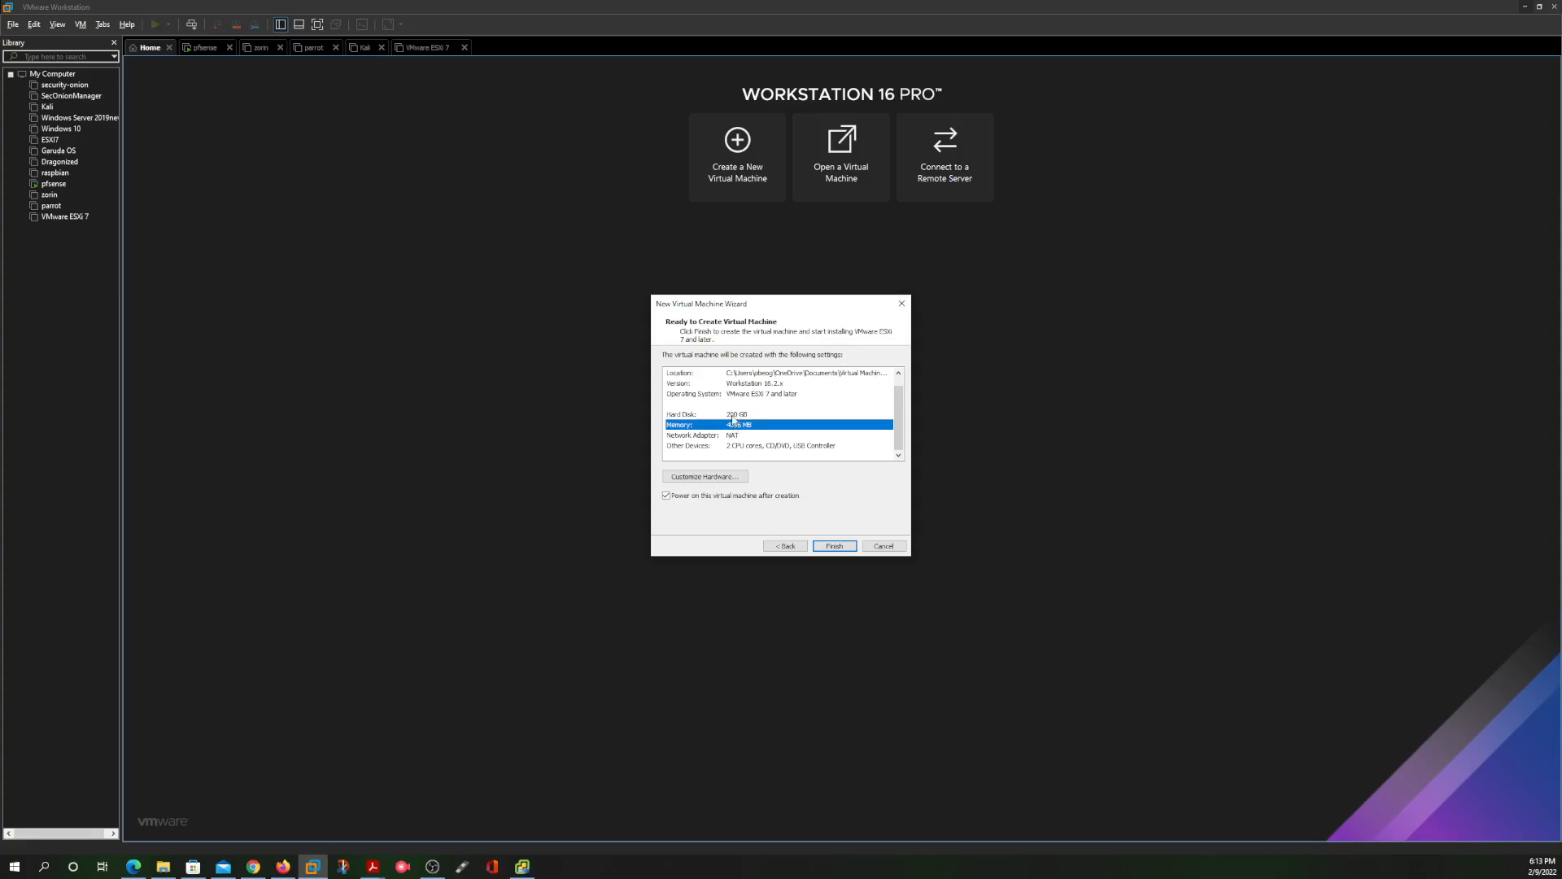
{"action": "left_click", "coordinate": [737, 416]}
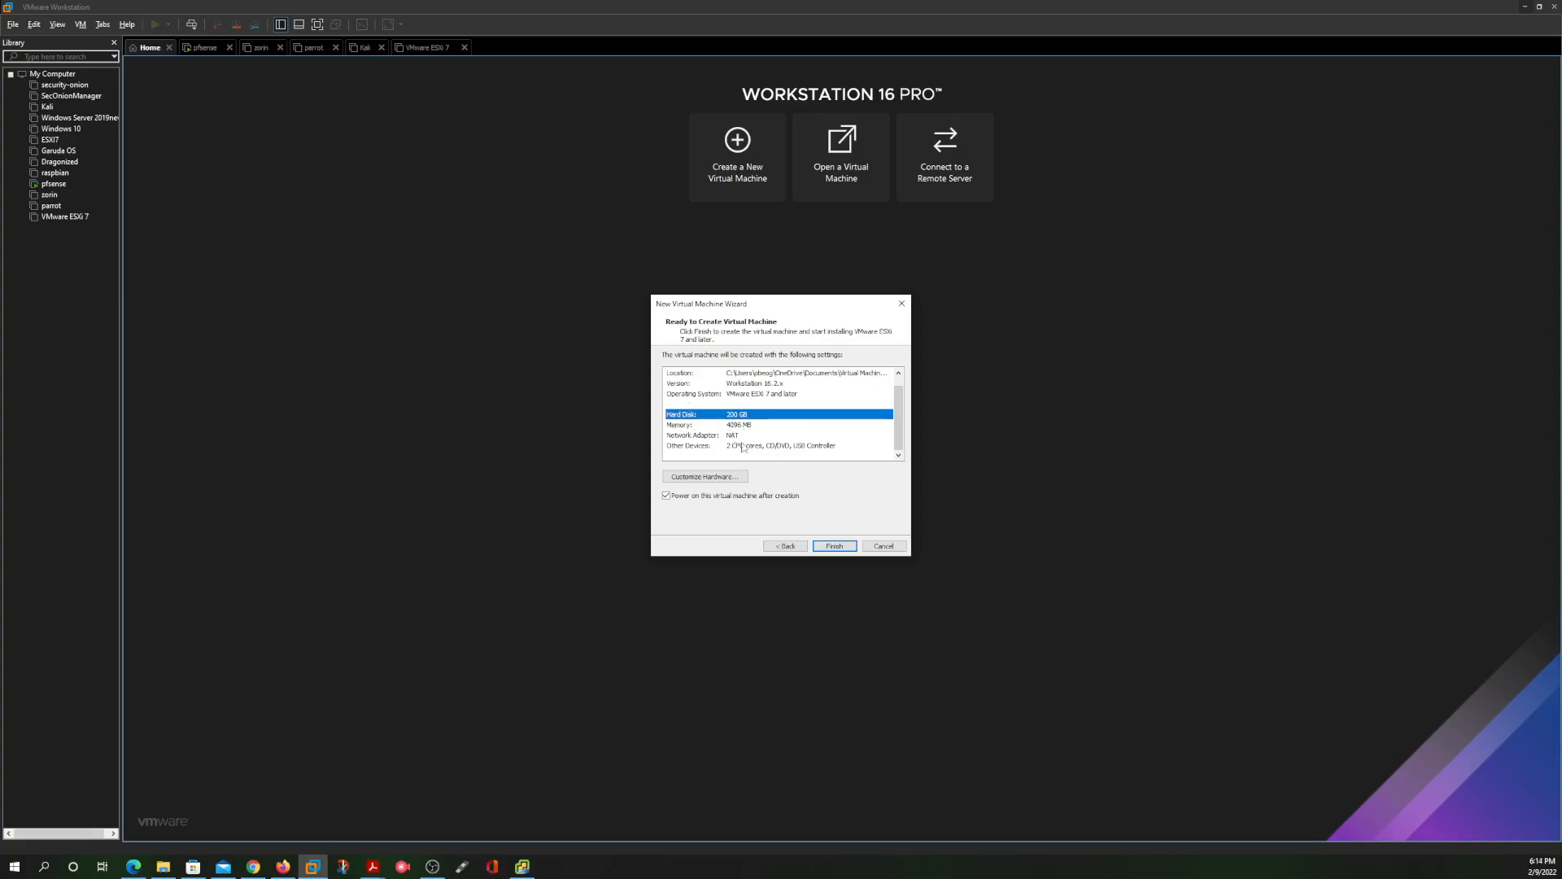
{"action": "left_click", "coordinate": [744, 436]}
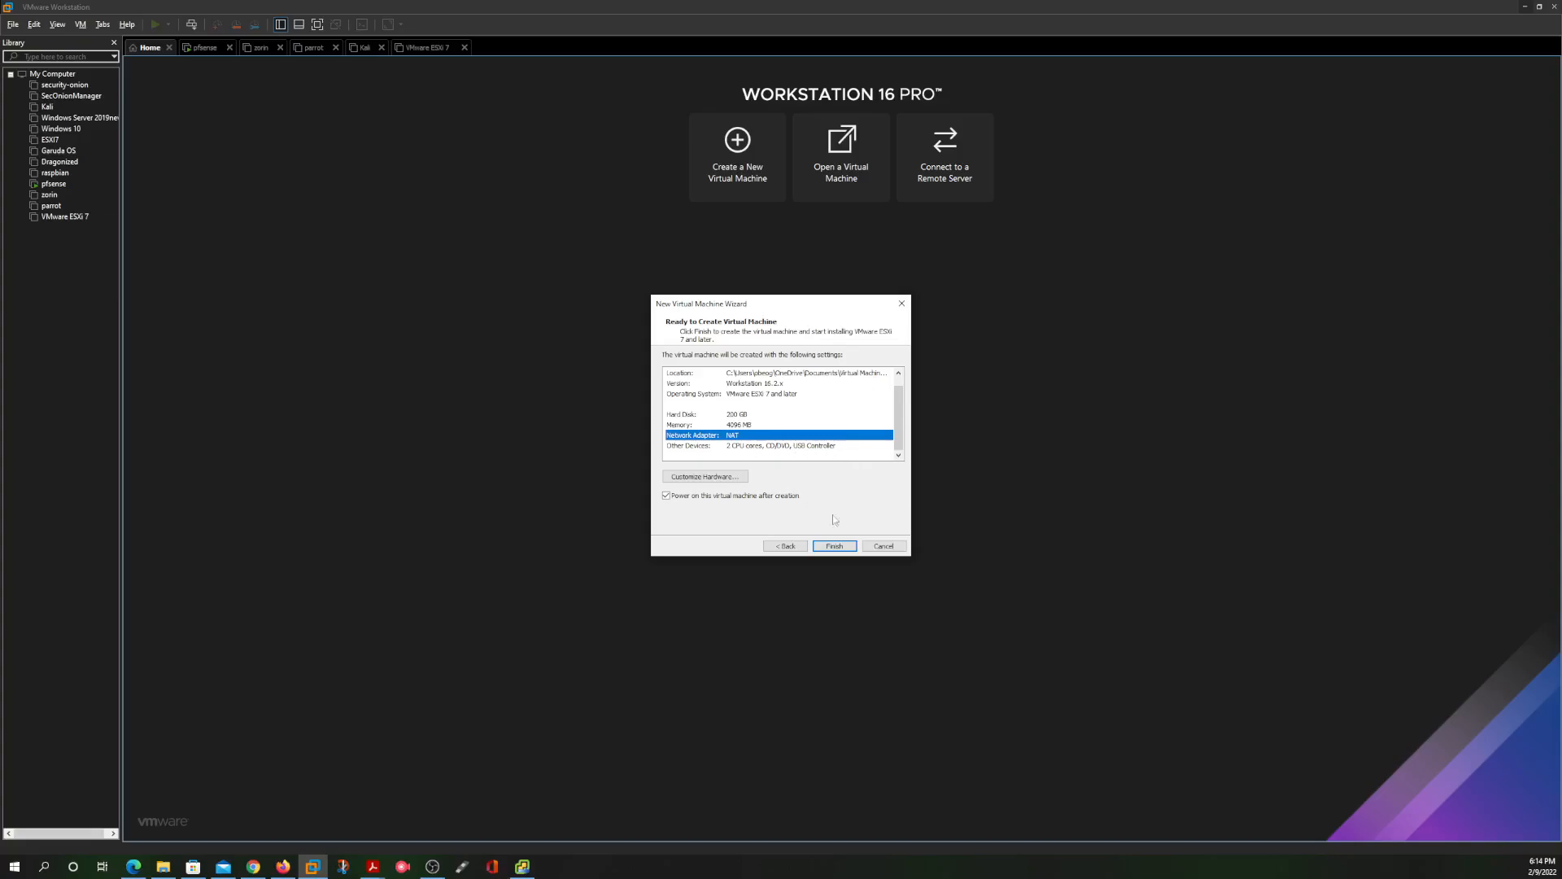
{"action": "left_click", "coordinate": [835, 546]}
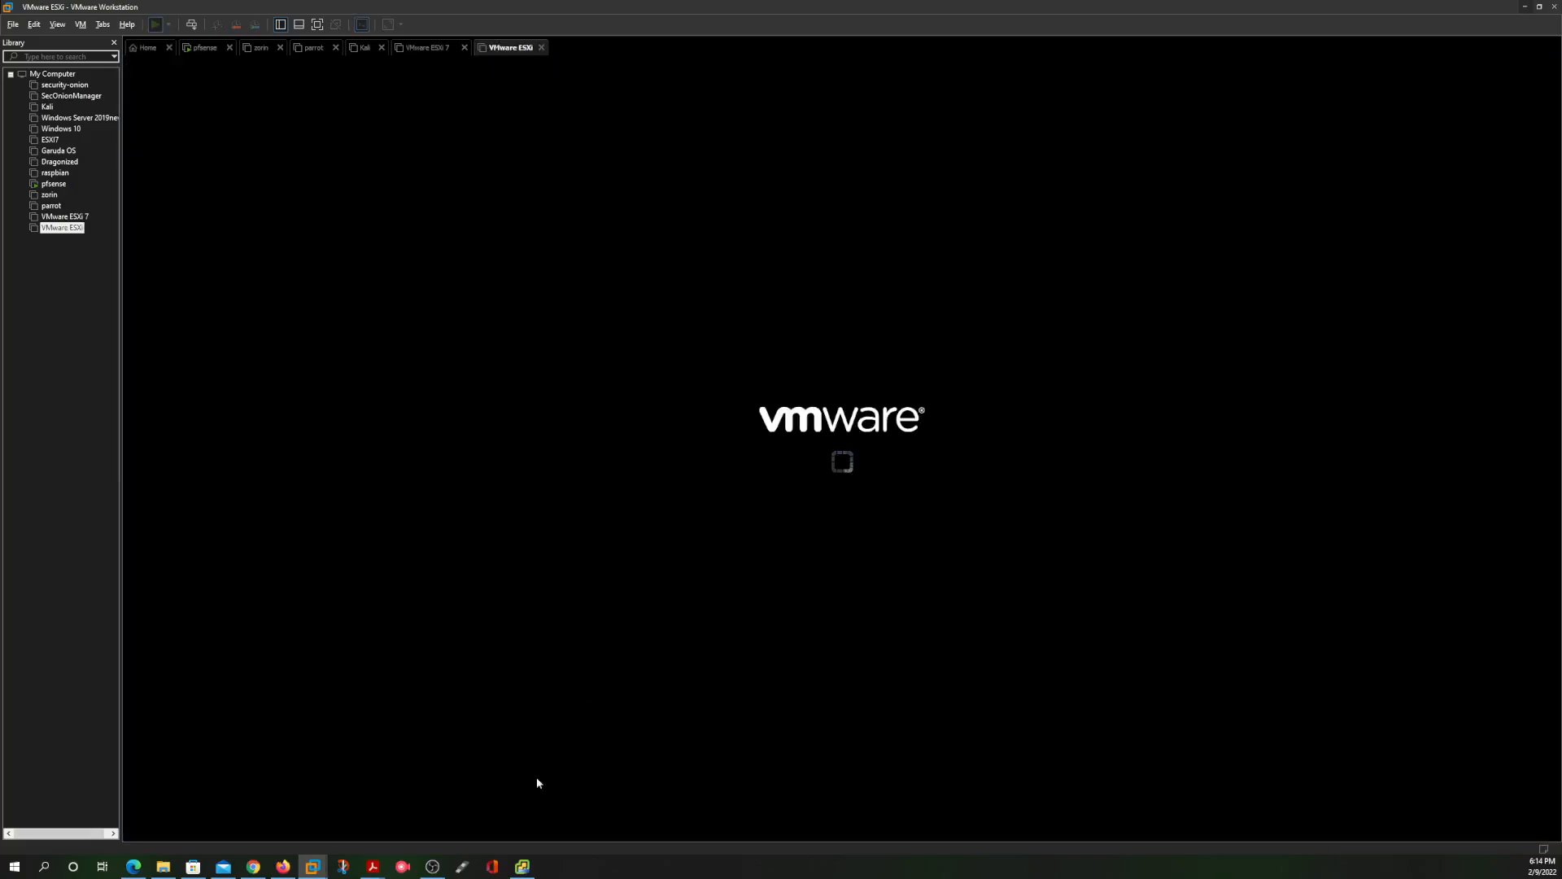
Glance at the vCenter installer, then dismiss the ESXi install hint on the new VM
{"action": "left_click", "coordinate": [521, 869]}
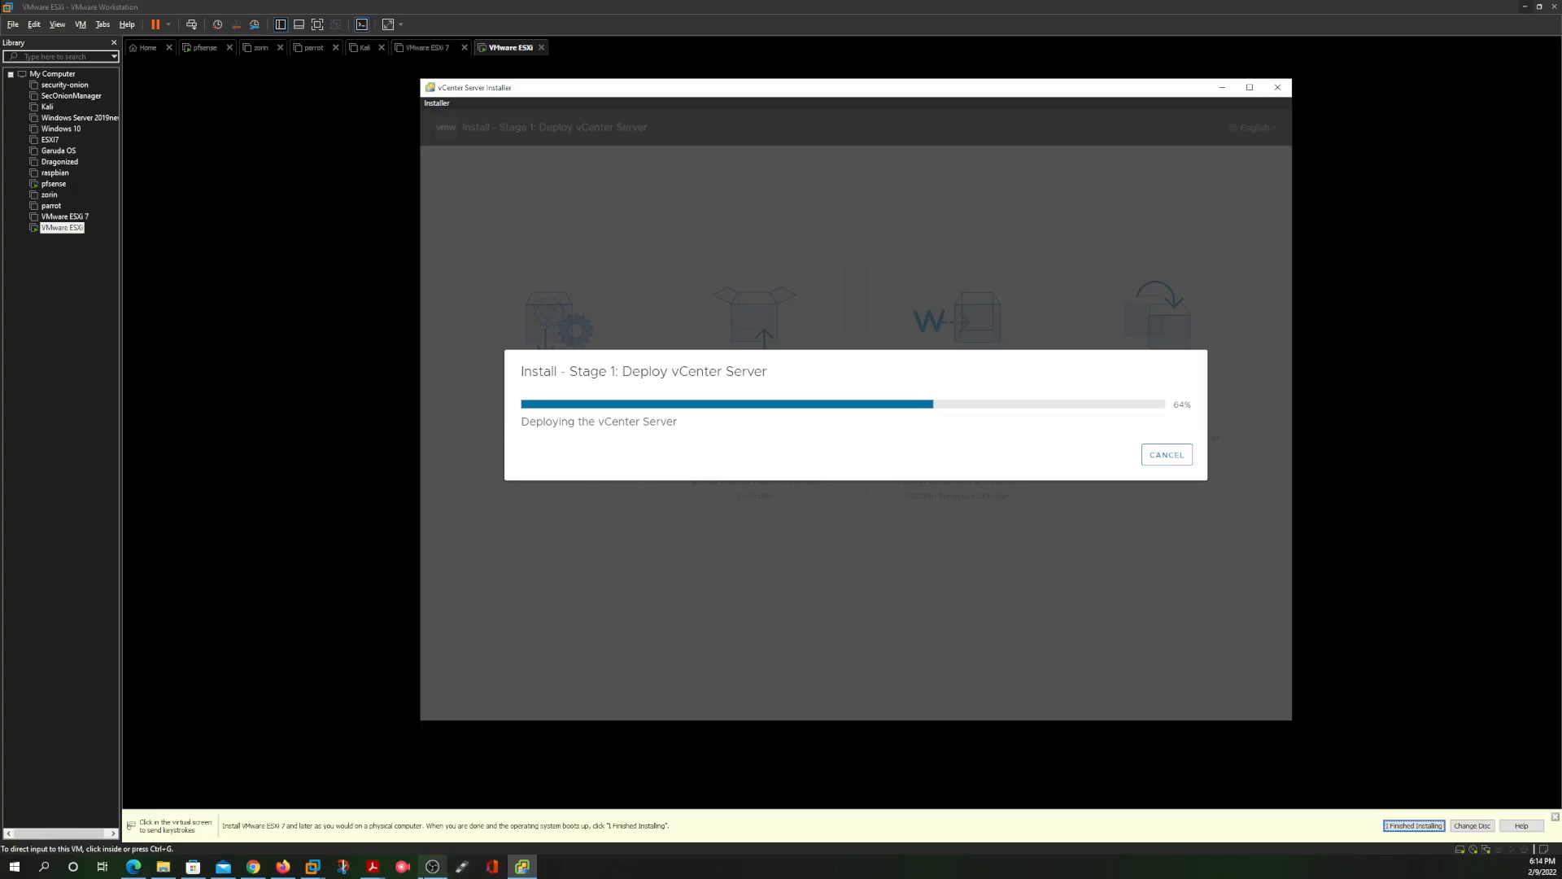
{"action": "left_click", "coordinate": [1277, 87]}
{"action": "left_click", "coordinate": [812, 263]}
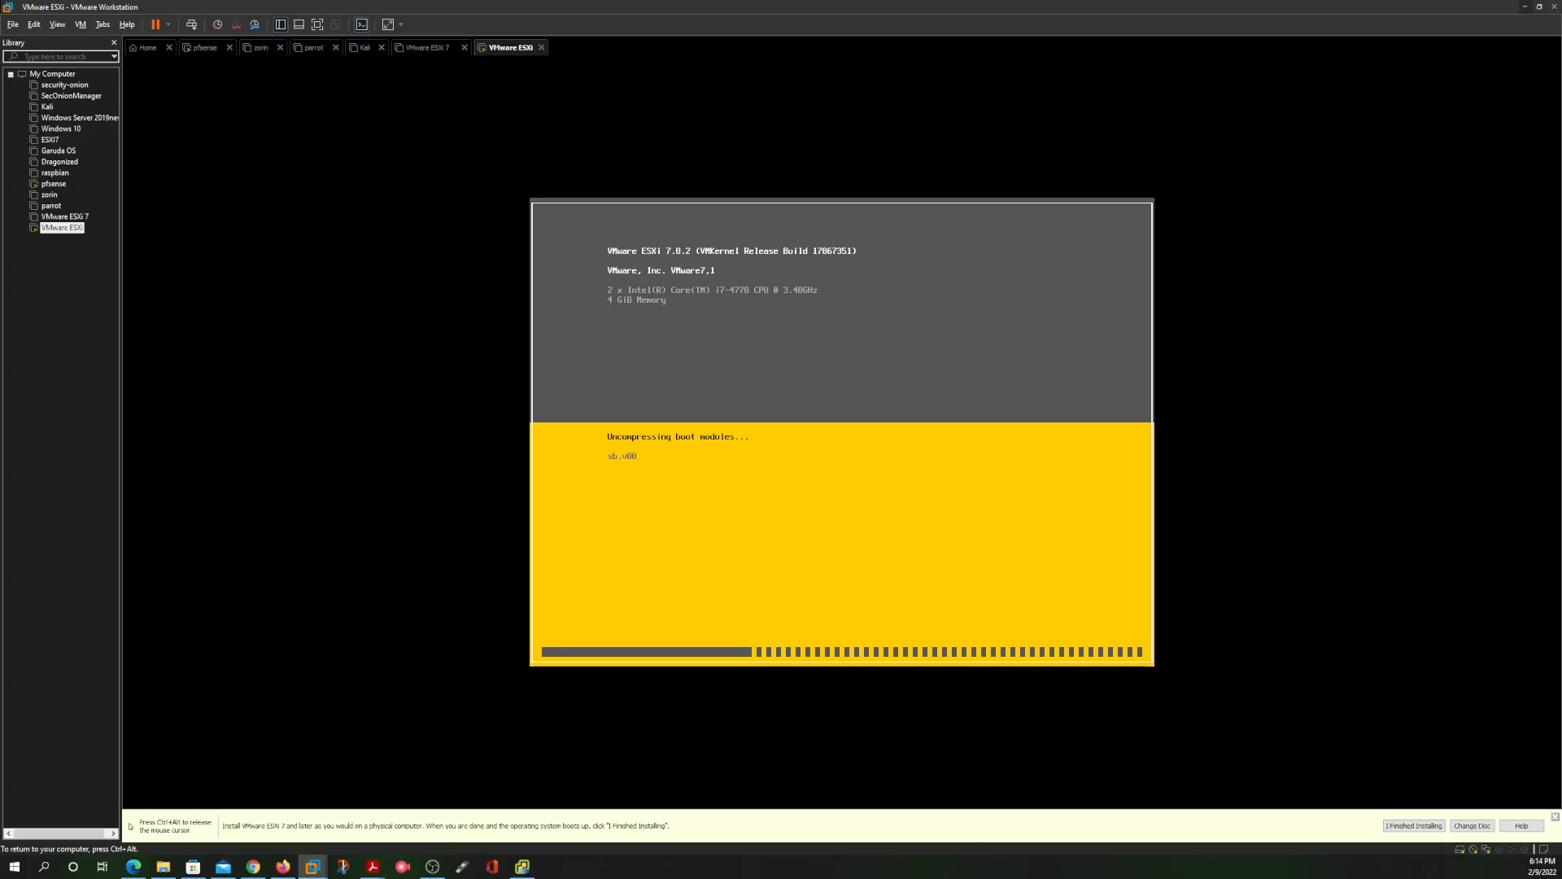
{"action": "key", "text": "ctrl+alt"}
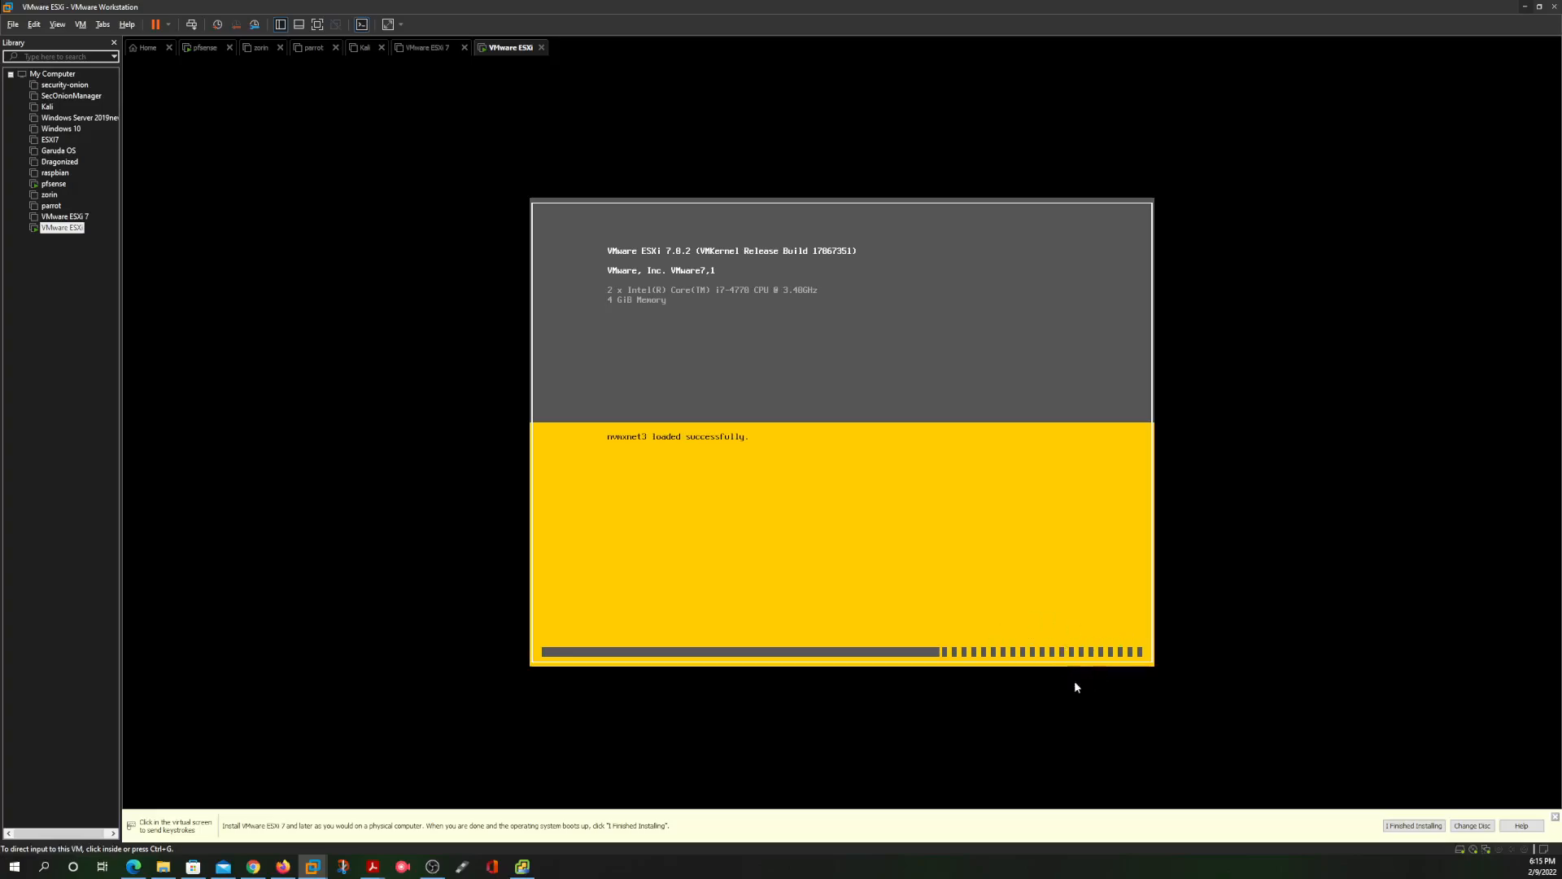
{"action": "left_click", "coordinate": [1413, 825]}
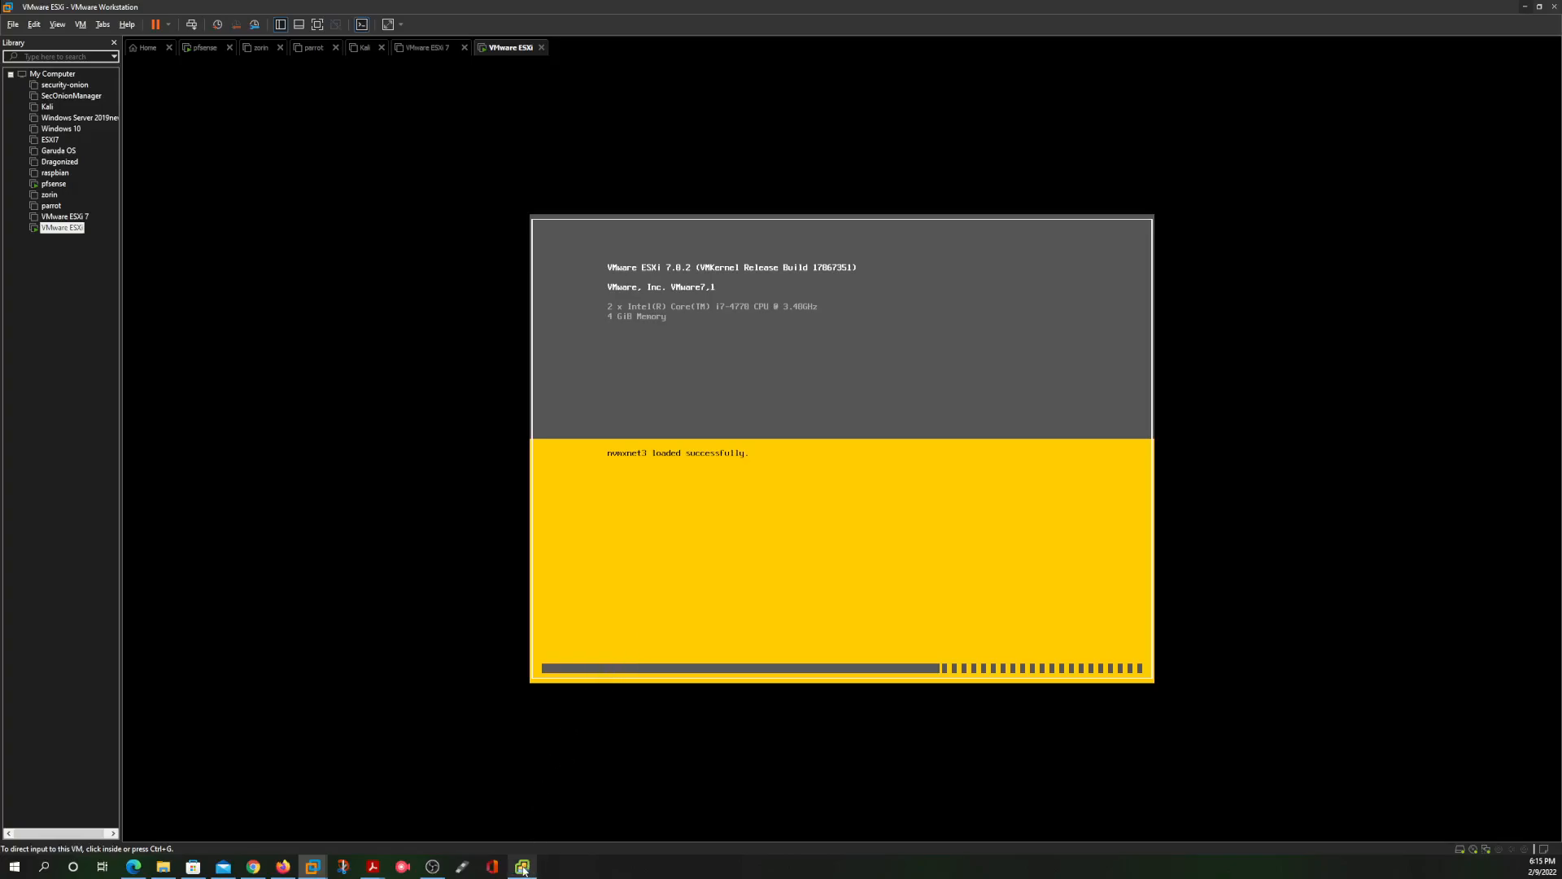
Monitor the vCenter Stage 1 deployment progress while the ESXi VM boots
{"action": "mouse_move", "coordinate": [527, 867]}
{"action": "left_click", "coordinate": [525, 810]}
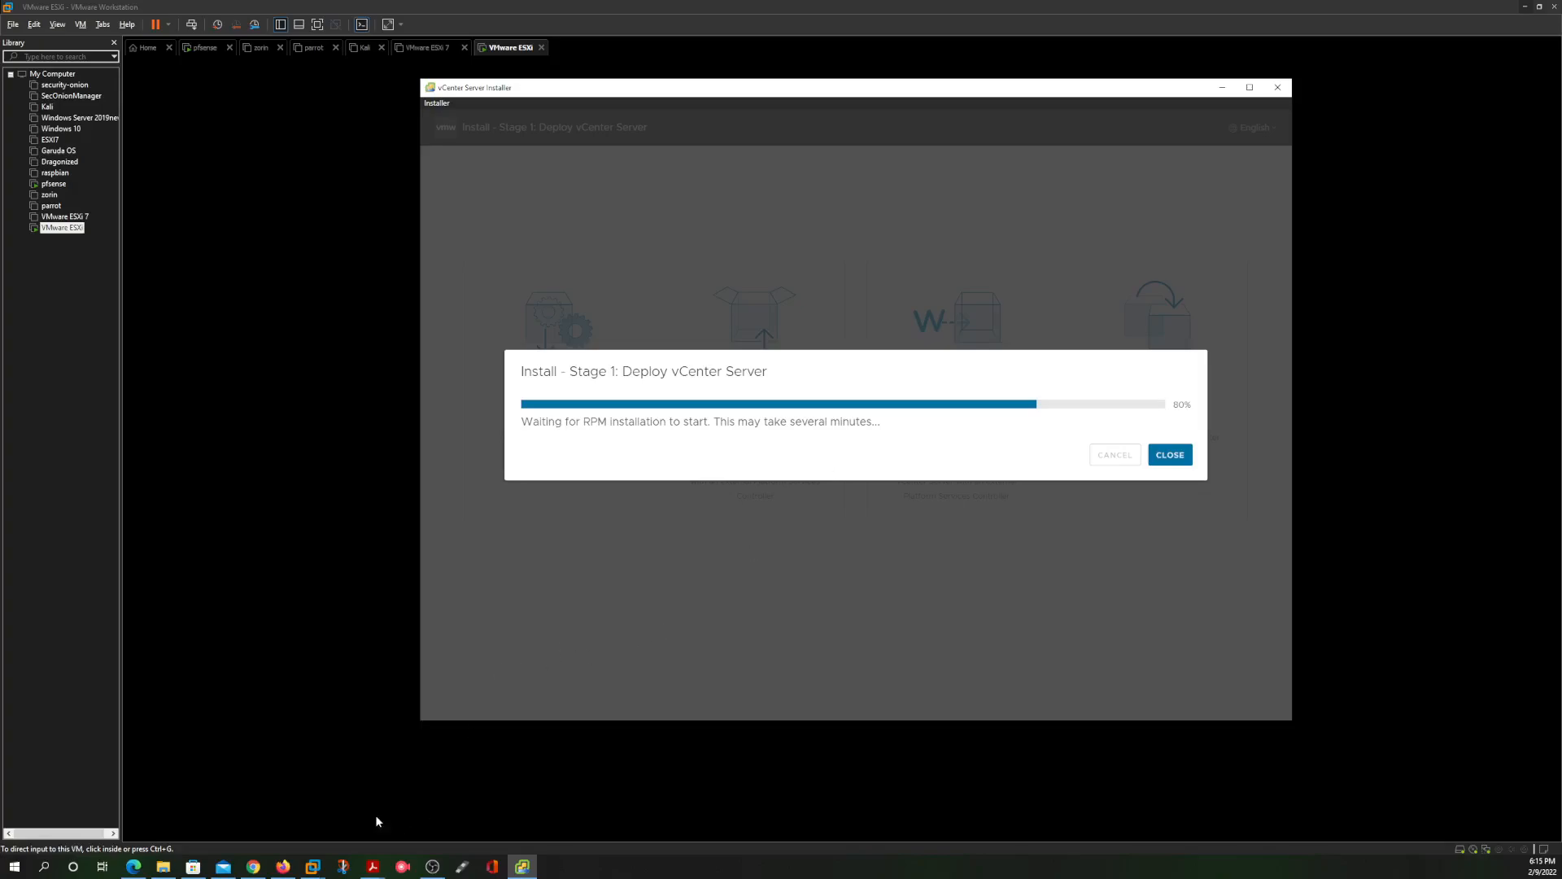
{"action": "mouse_move", "coordinate": [312, 864]}
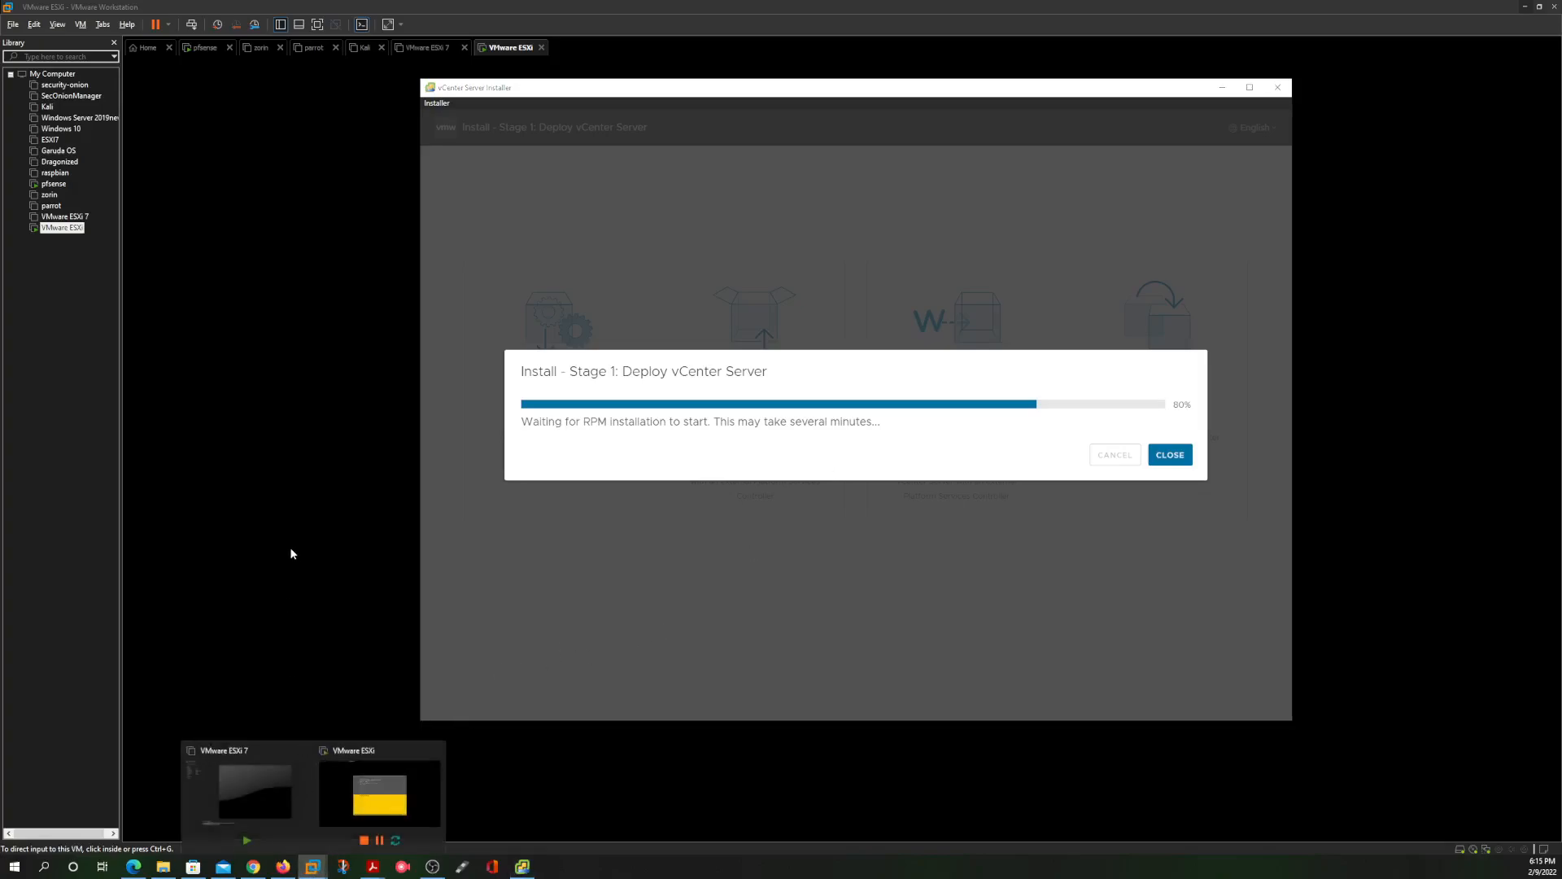
{"action": "left_click", "coordinate": [289, 547]}
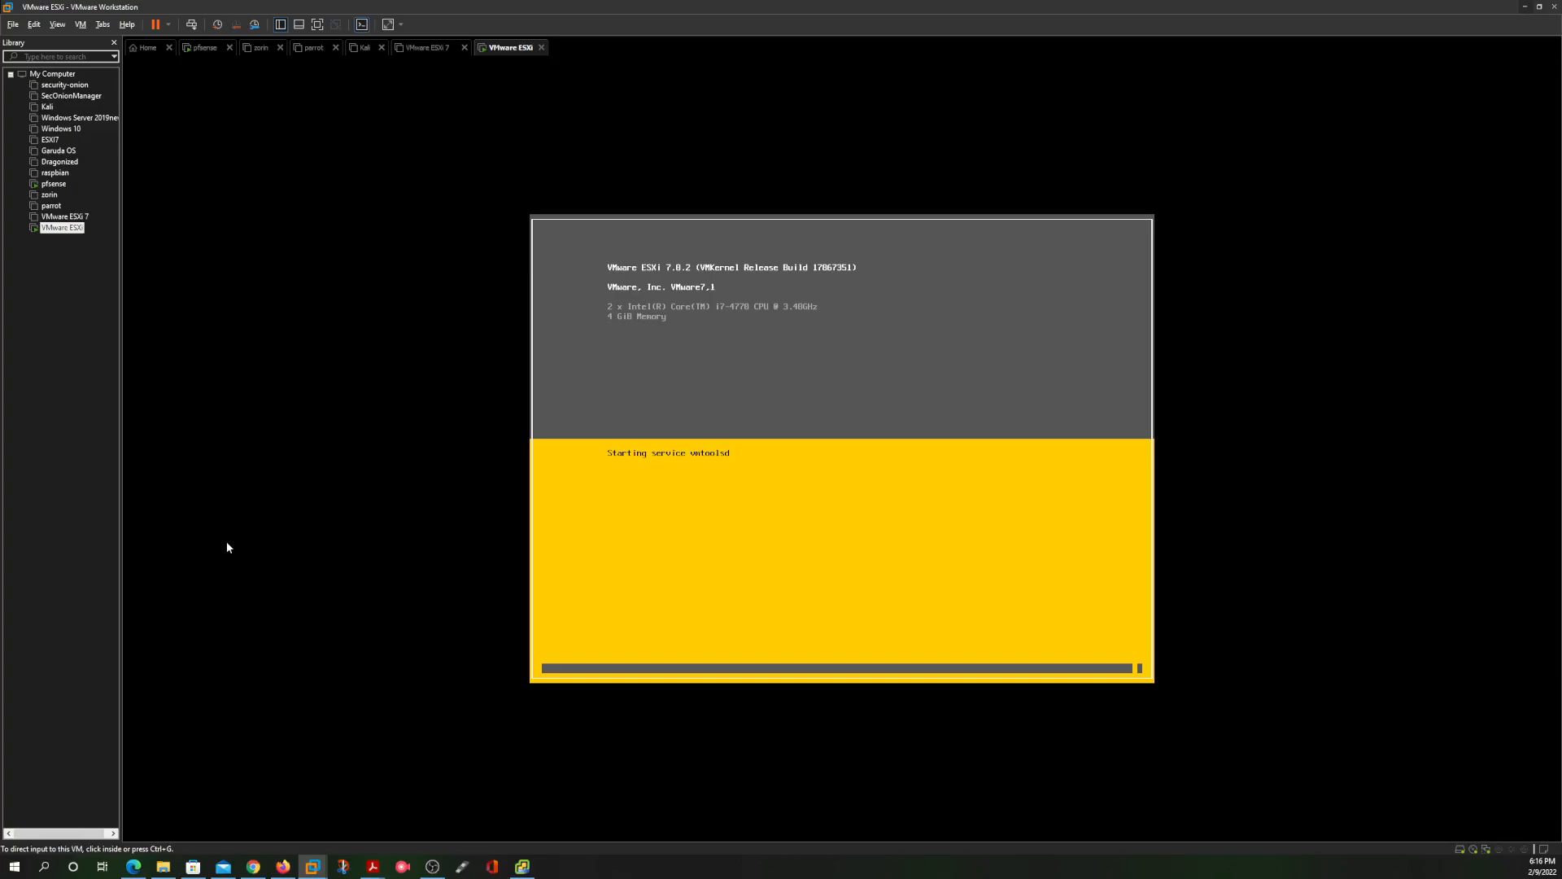
{"action": "left_click", "coordinate": [522, 867]}
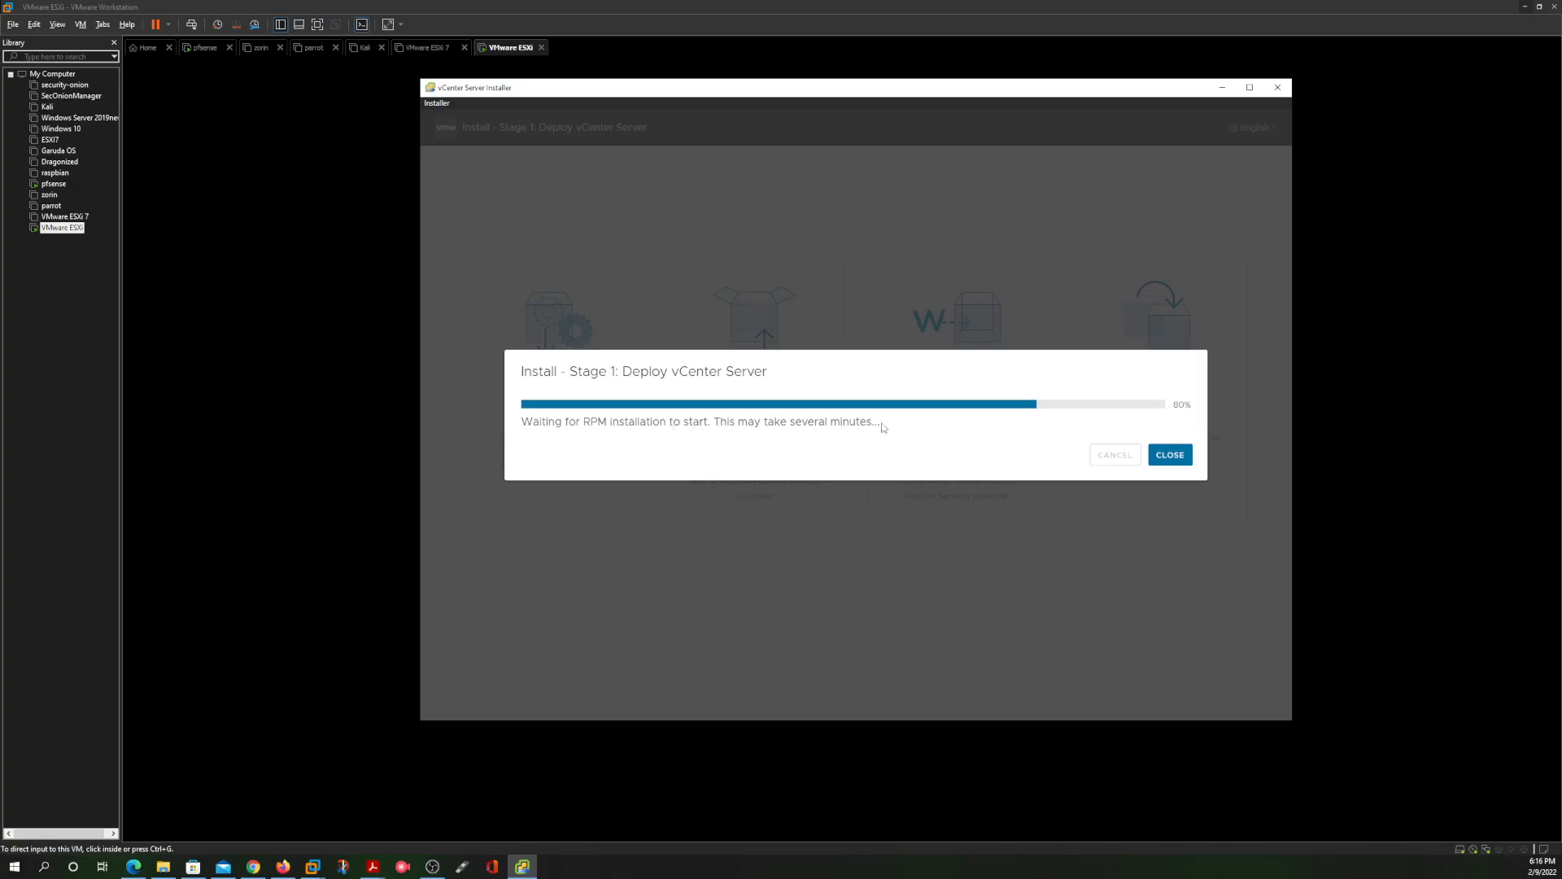
{"action": "left_click_drag", "start_coordinate": [881, 422], "coordinate": [718, 421]}
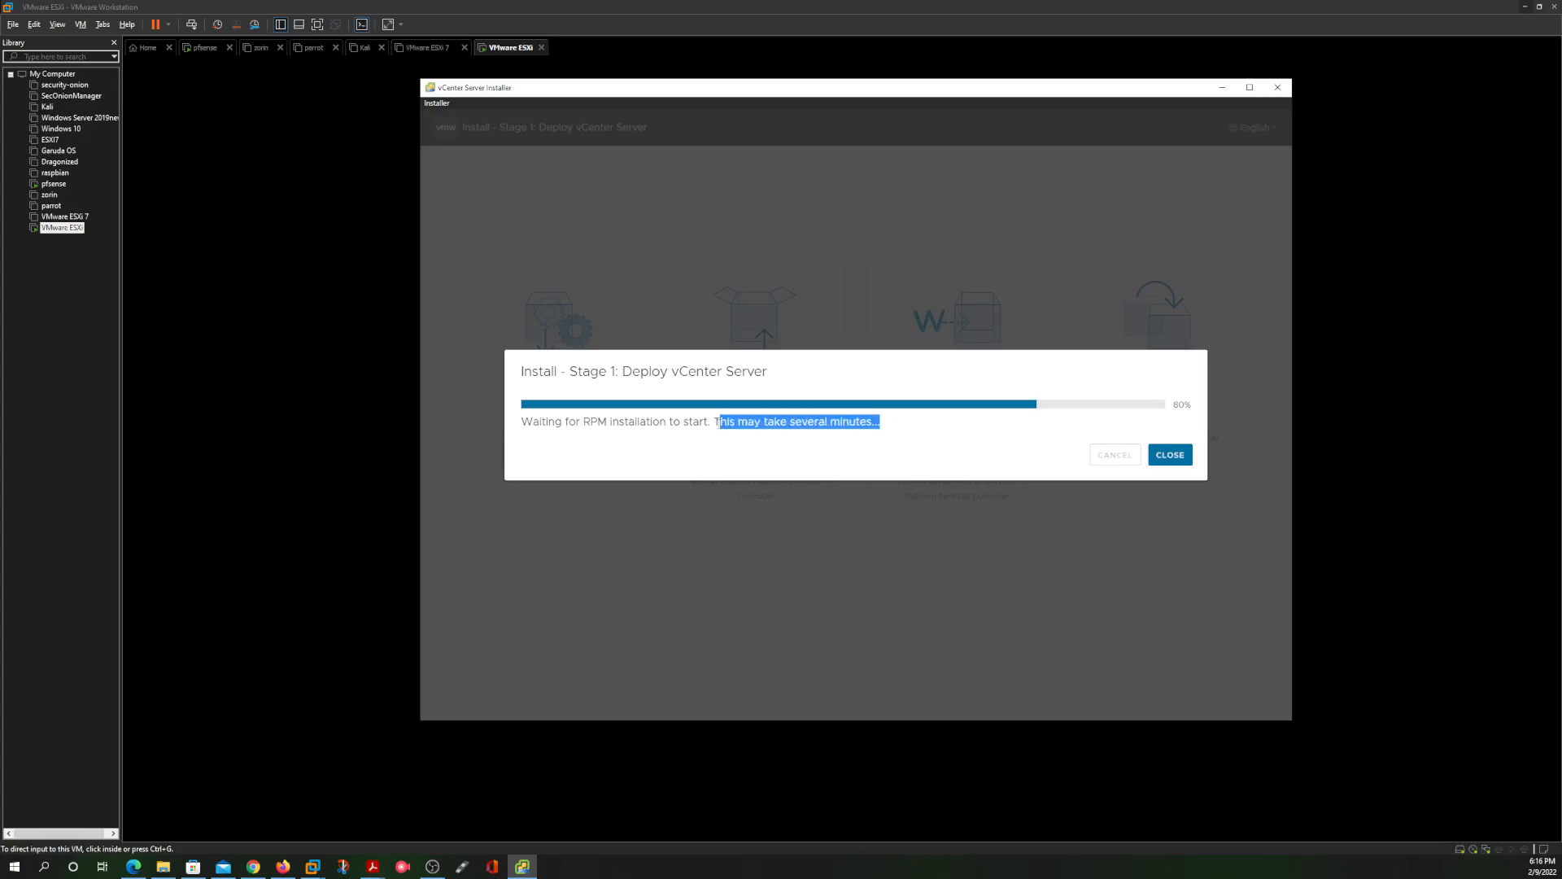
{"action": "left_click", "coordinate": [763, 440]}
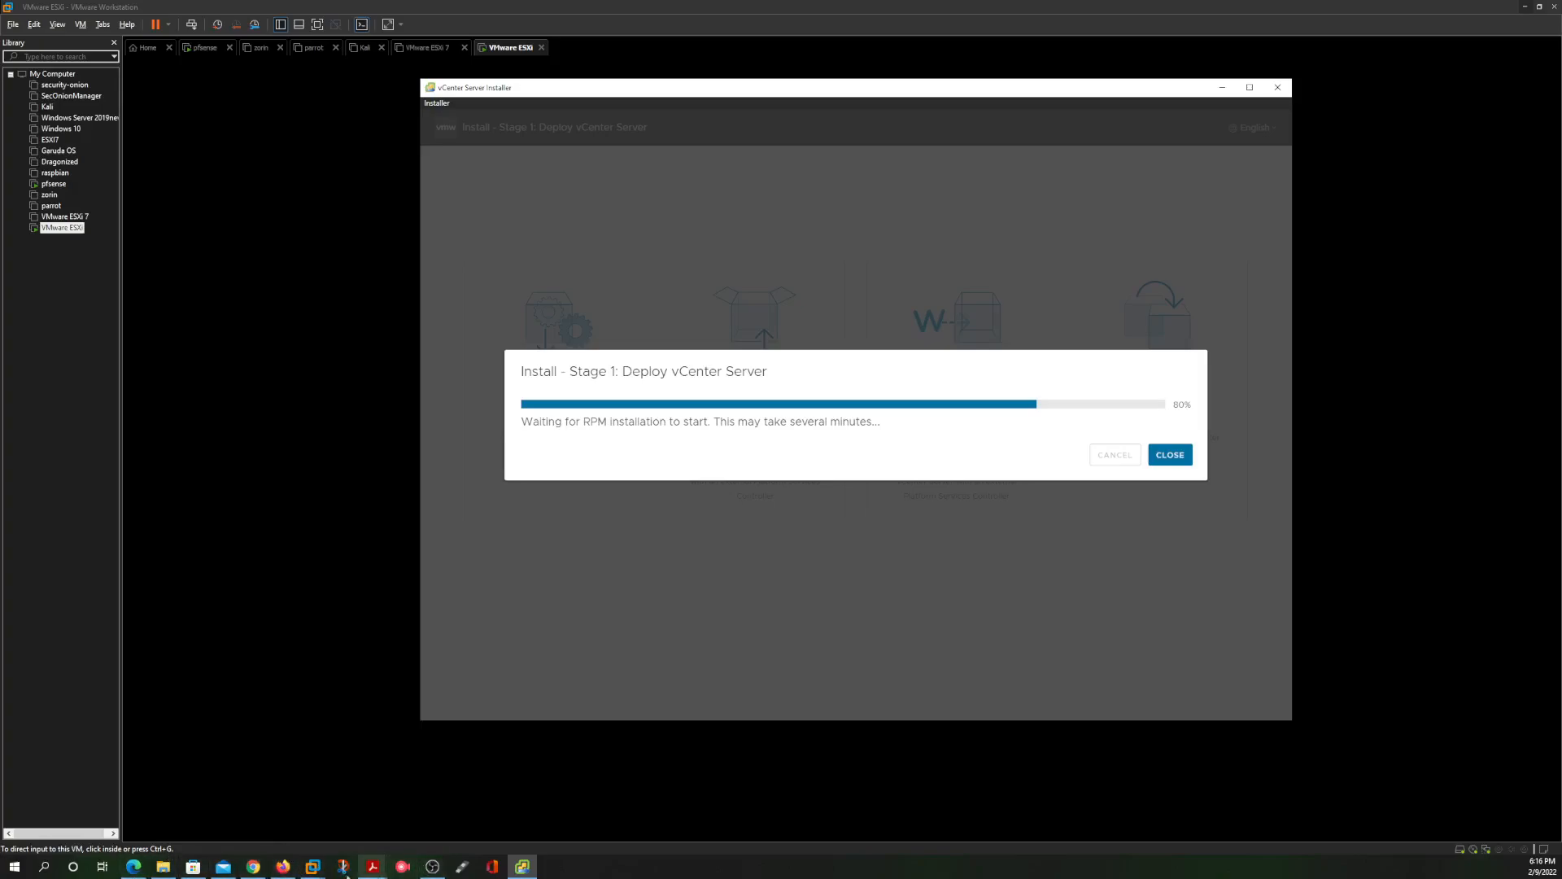
{"action": "left_click", "coordinate": [259, 589]}
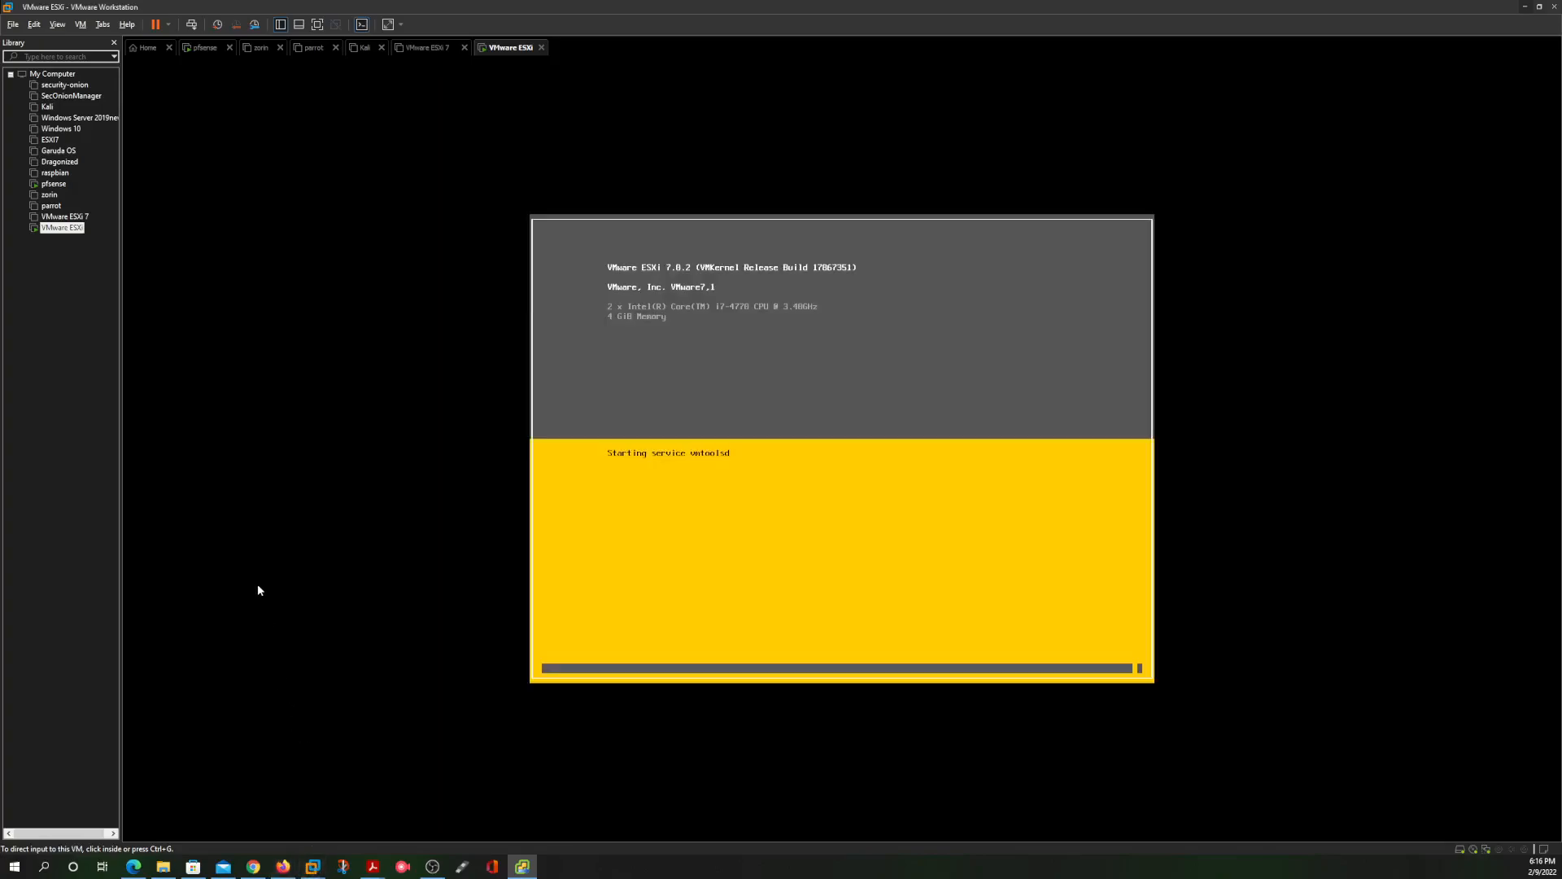
Recheck the vCenter deployment progress, then switch to the ESXi Host Client in Edge
{"action": "left_click", "coordinate": [1010, 578]}
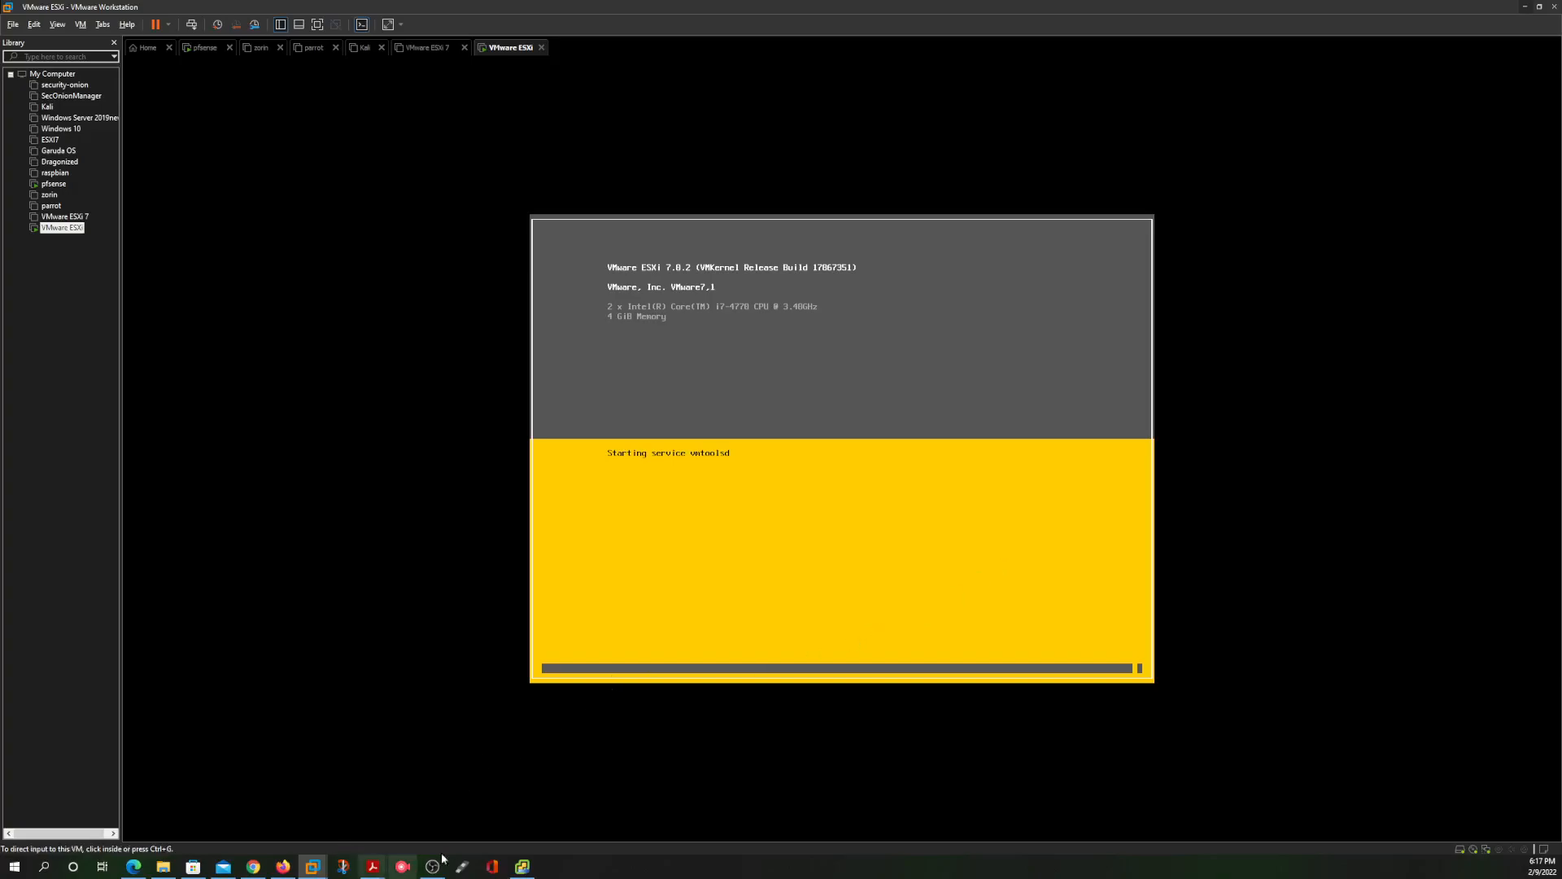
{"action": "left_click", "coordinate": [524, 867]}
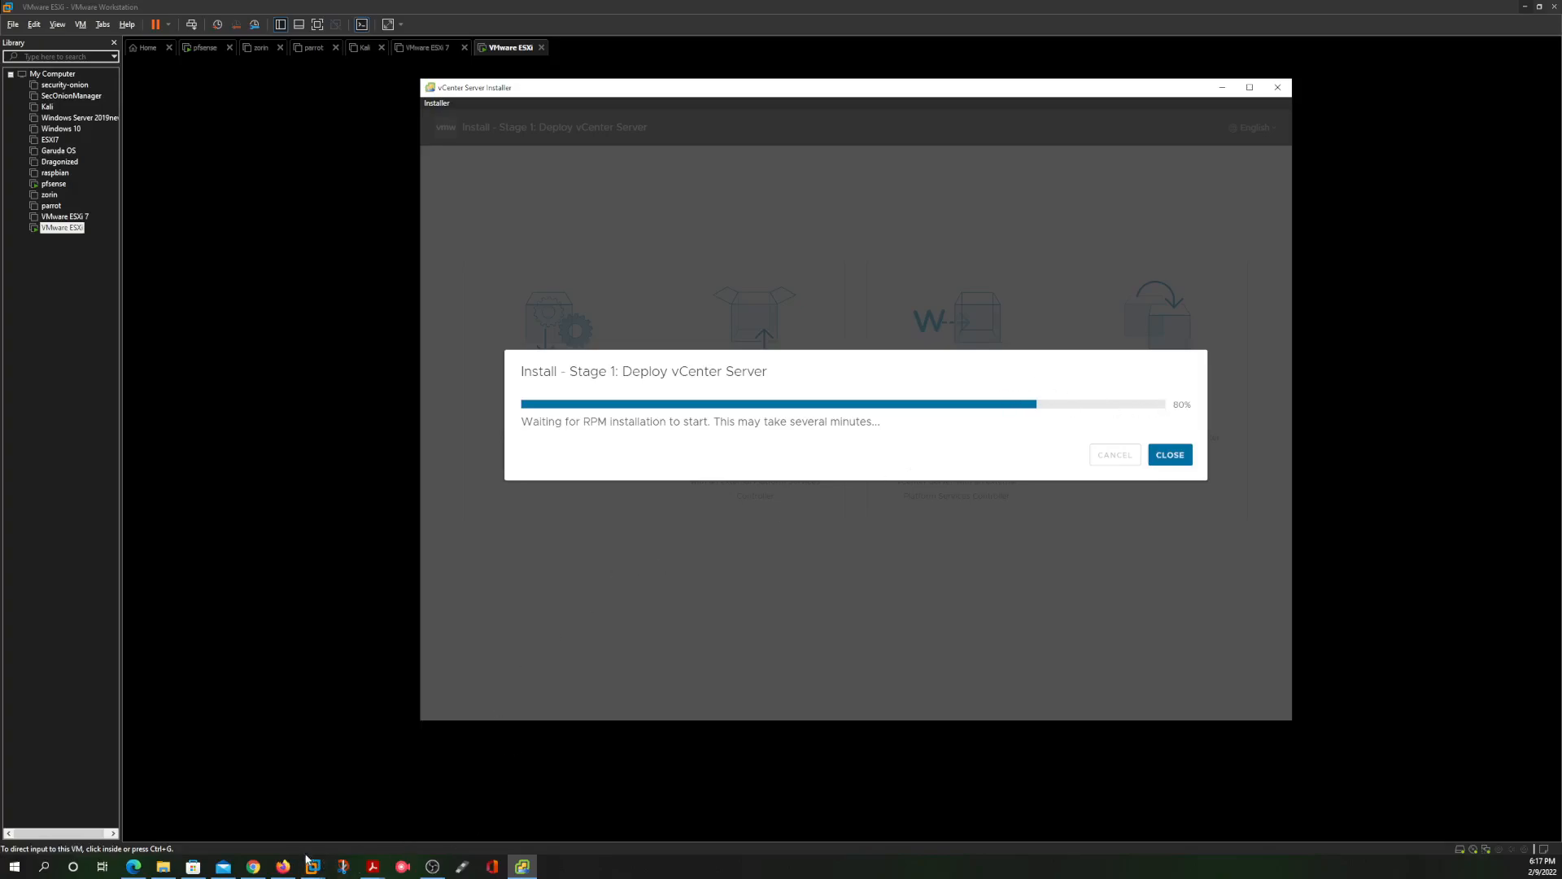
{"action": "left_click", "coordinate": [271, 603]}
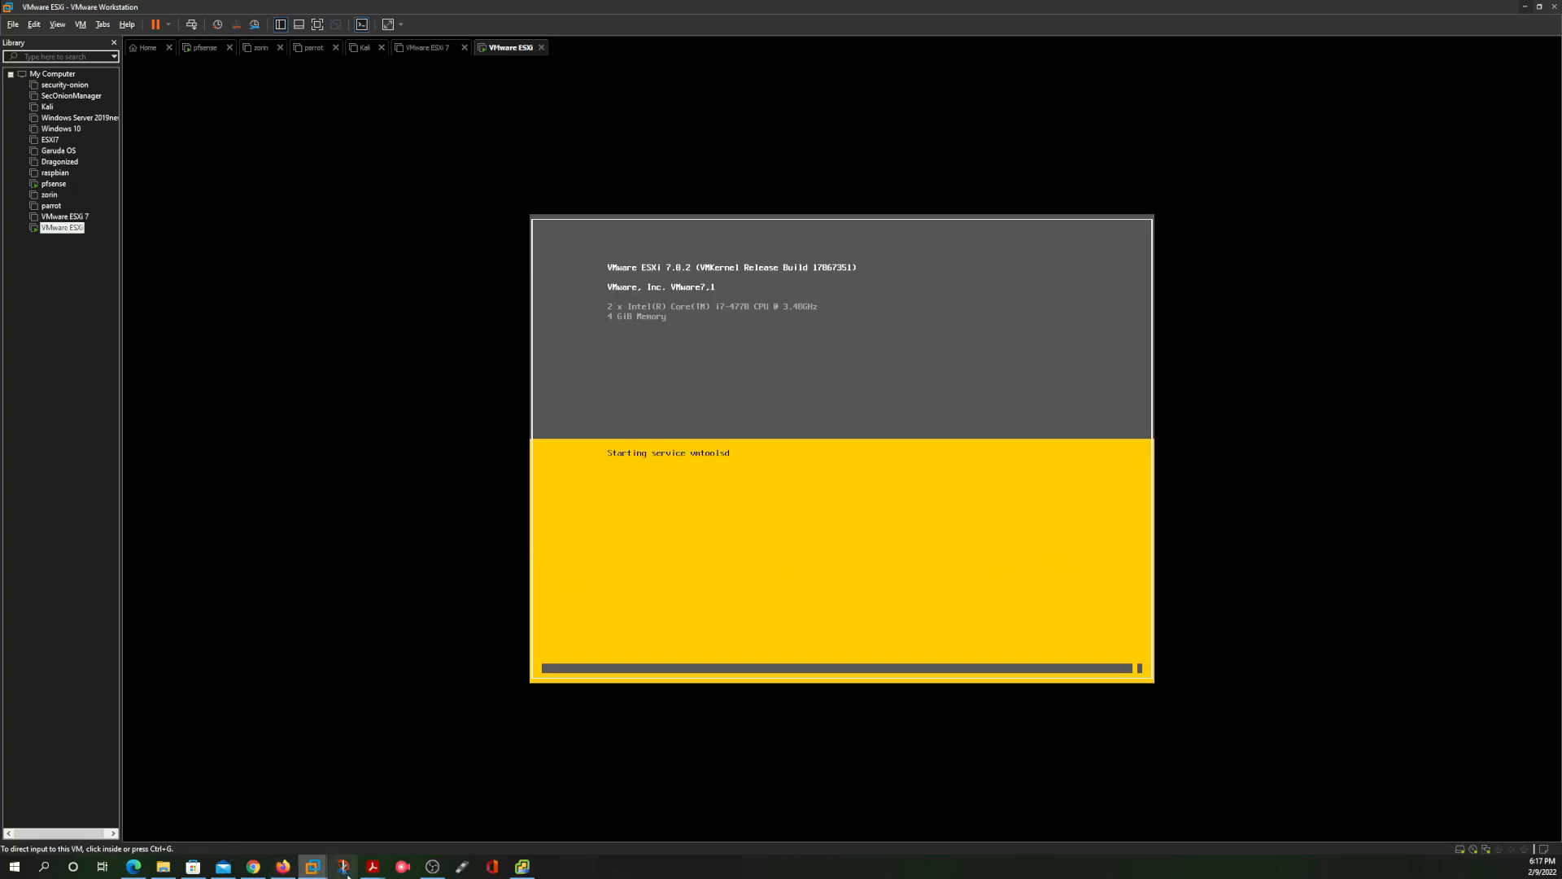
{"action": "left_click", "coordinate": [131, 868]}
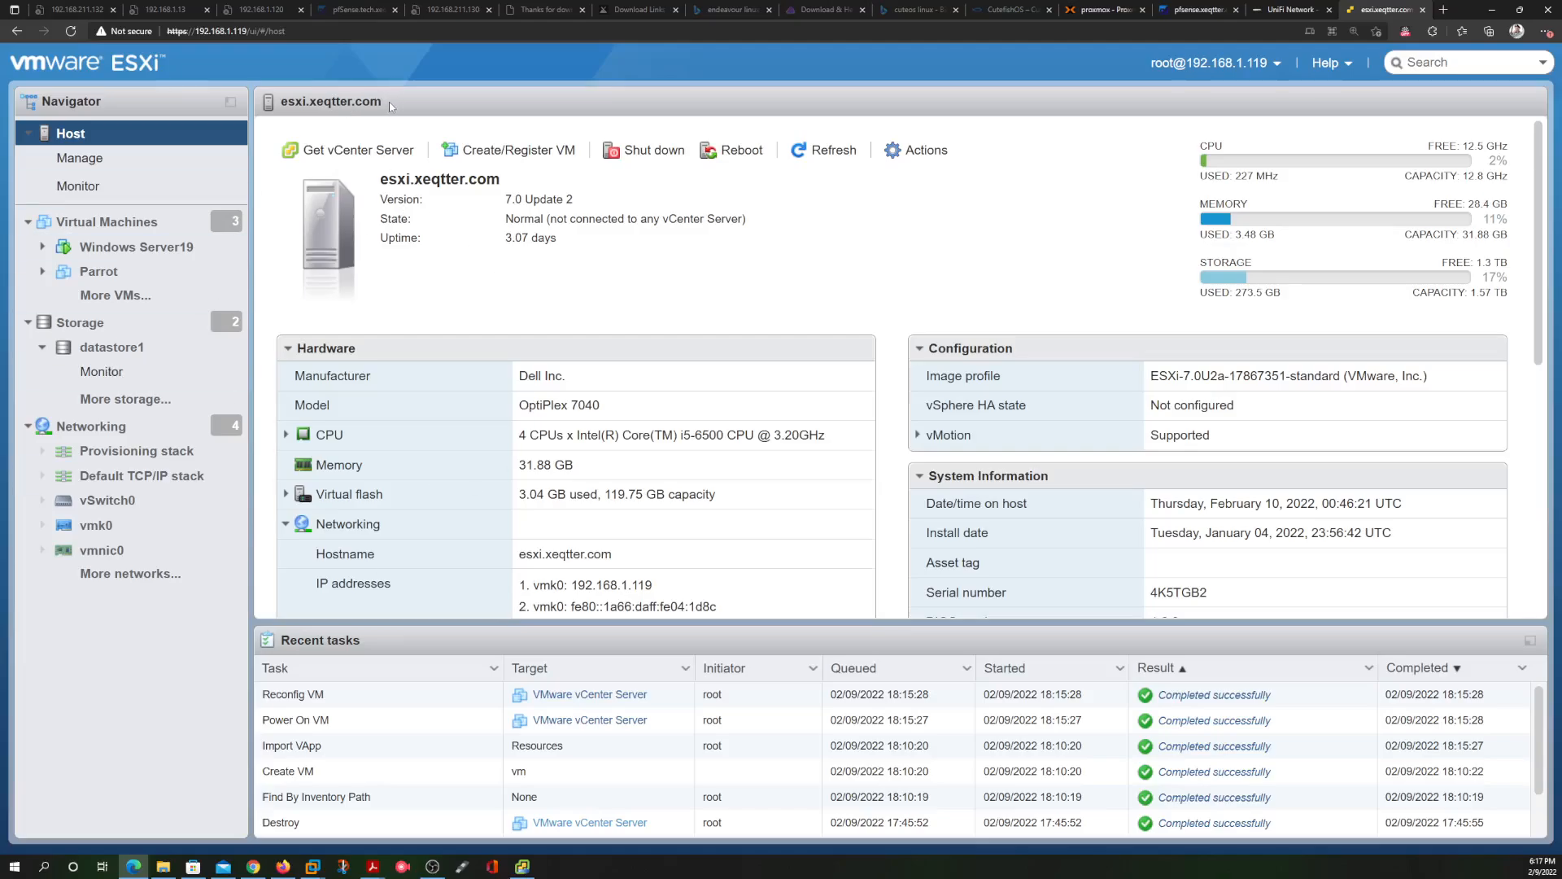
View the esxi.xeqtter.com host's Networking port groups, then return to the ESXi installer in Workstation
{"action": "left_click_drag", "start_coordinate": [391, 106], "coordinate": [297, 78]}
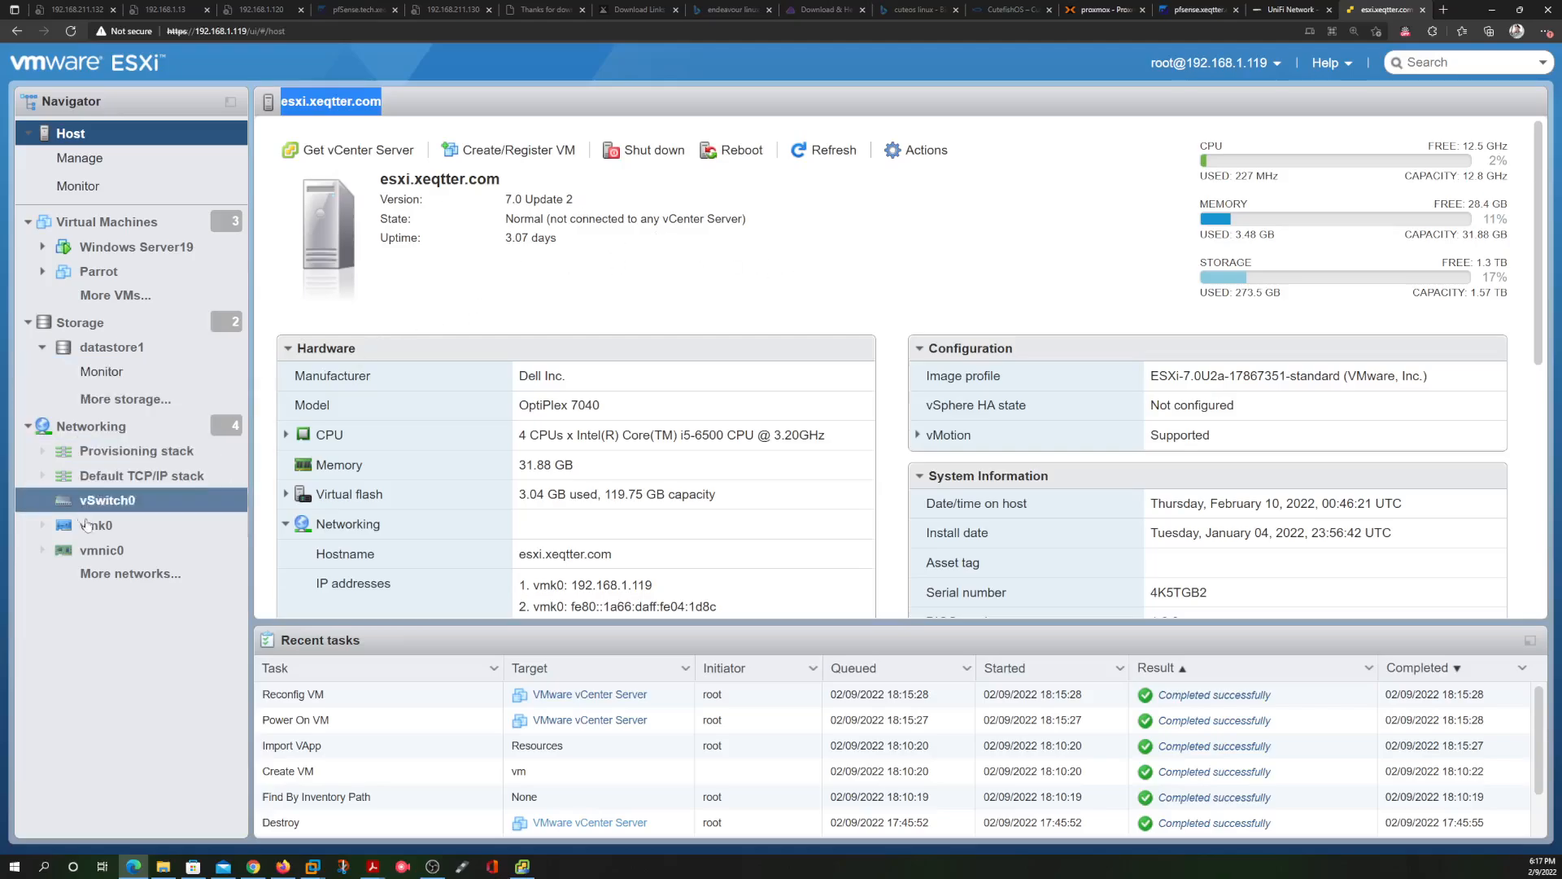
{"action": "left_click", "coordinate": [110, 429]}
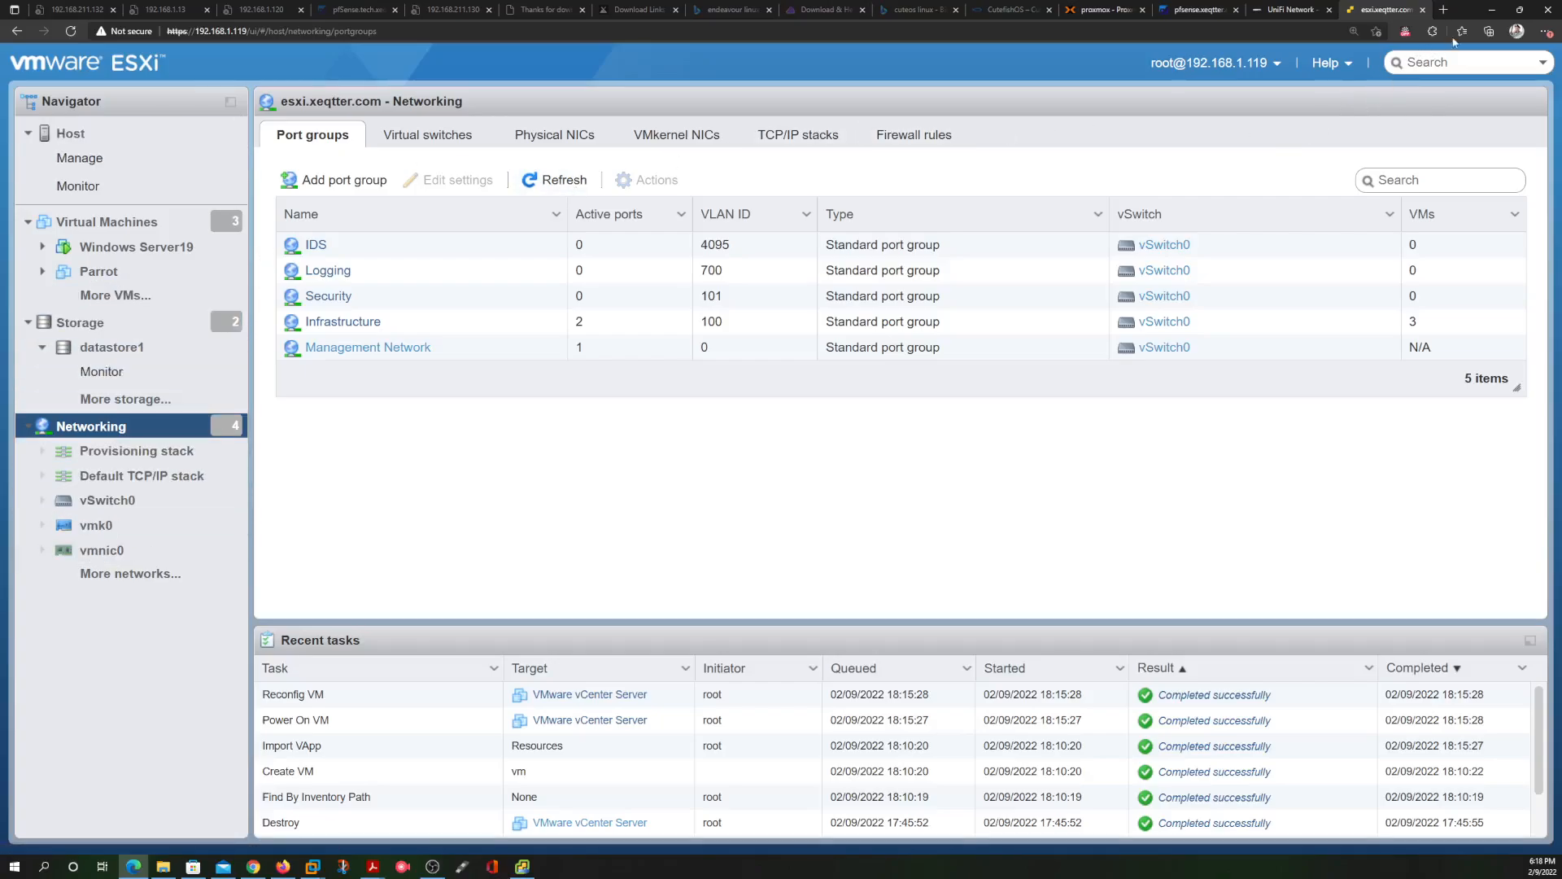
{"action": "left_click", "coordinate": [1492, 10]}
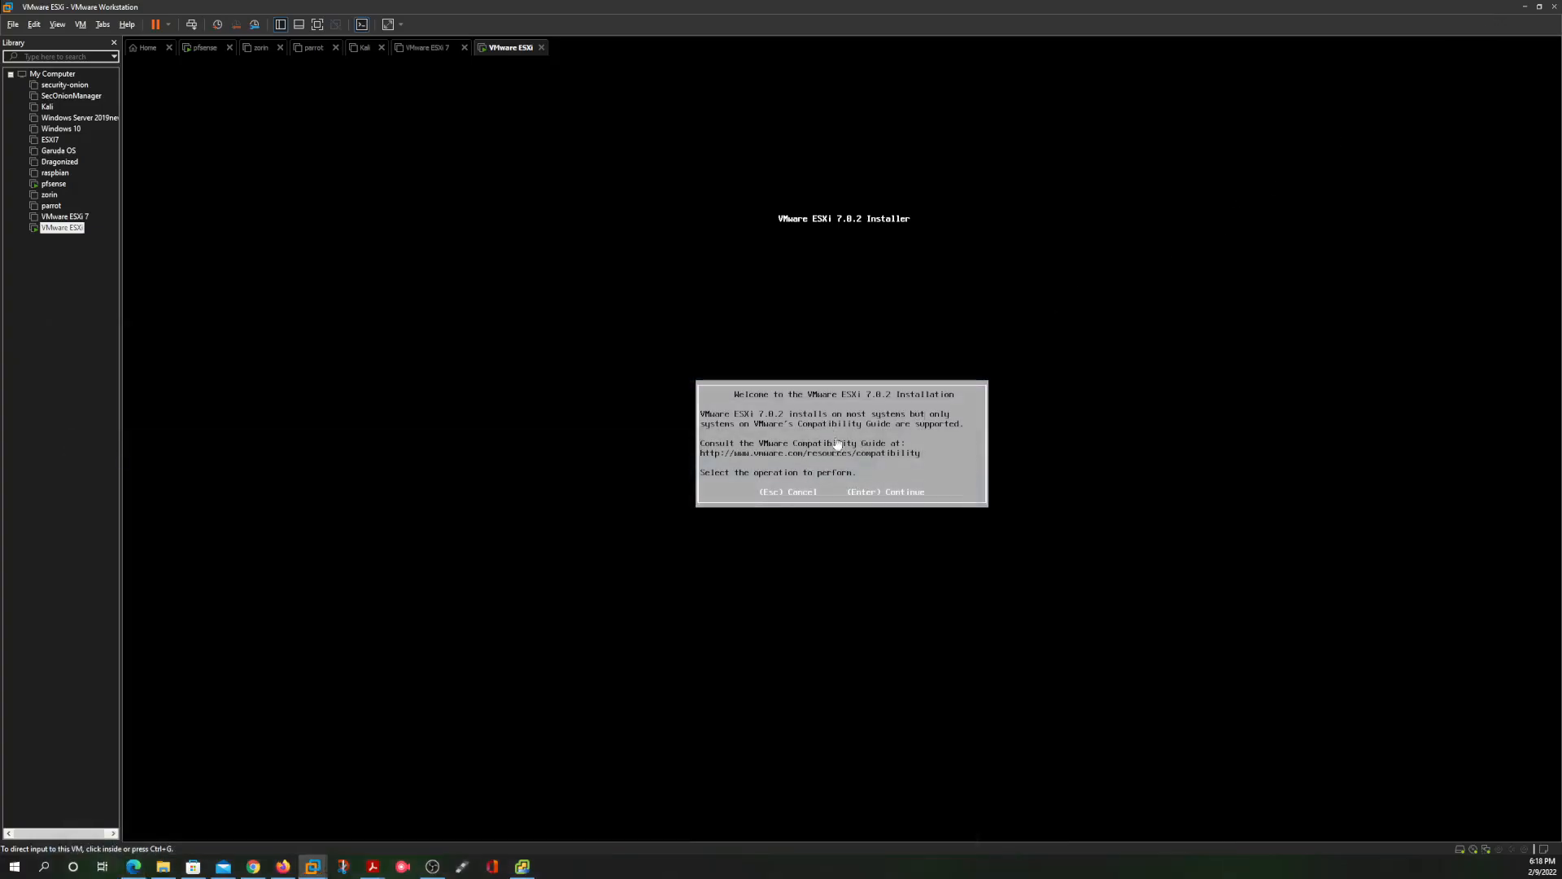
Accept the ESXi 7.0.2 EULA, choose the 200 GiB disk, and keep the US Default keyboard
{"action": "left_click", "coordinate": [963, 442]}
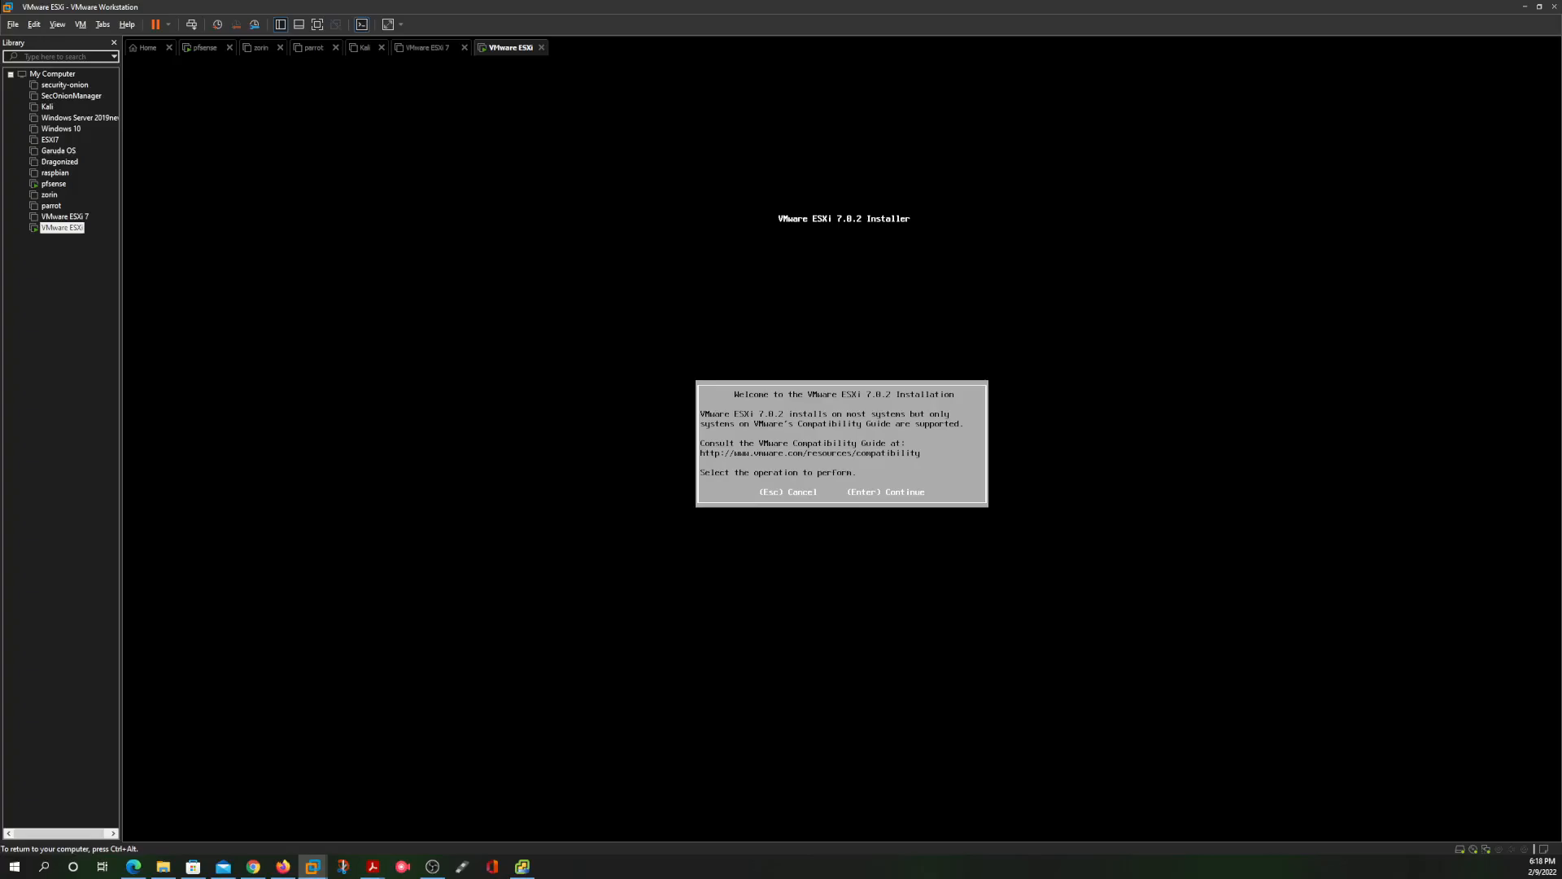
{"action": "key", "text": "Return"}
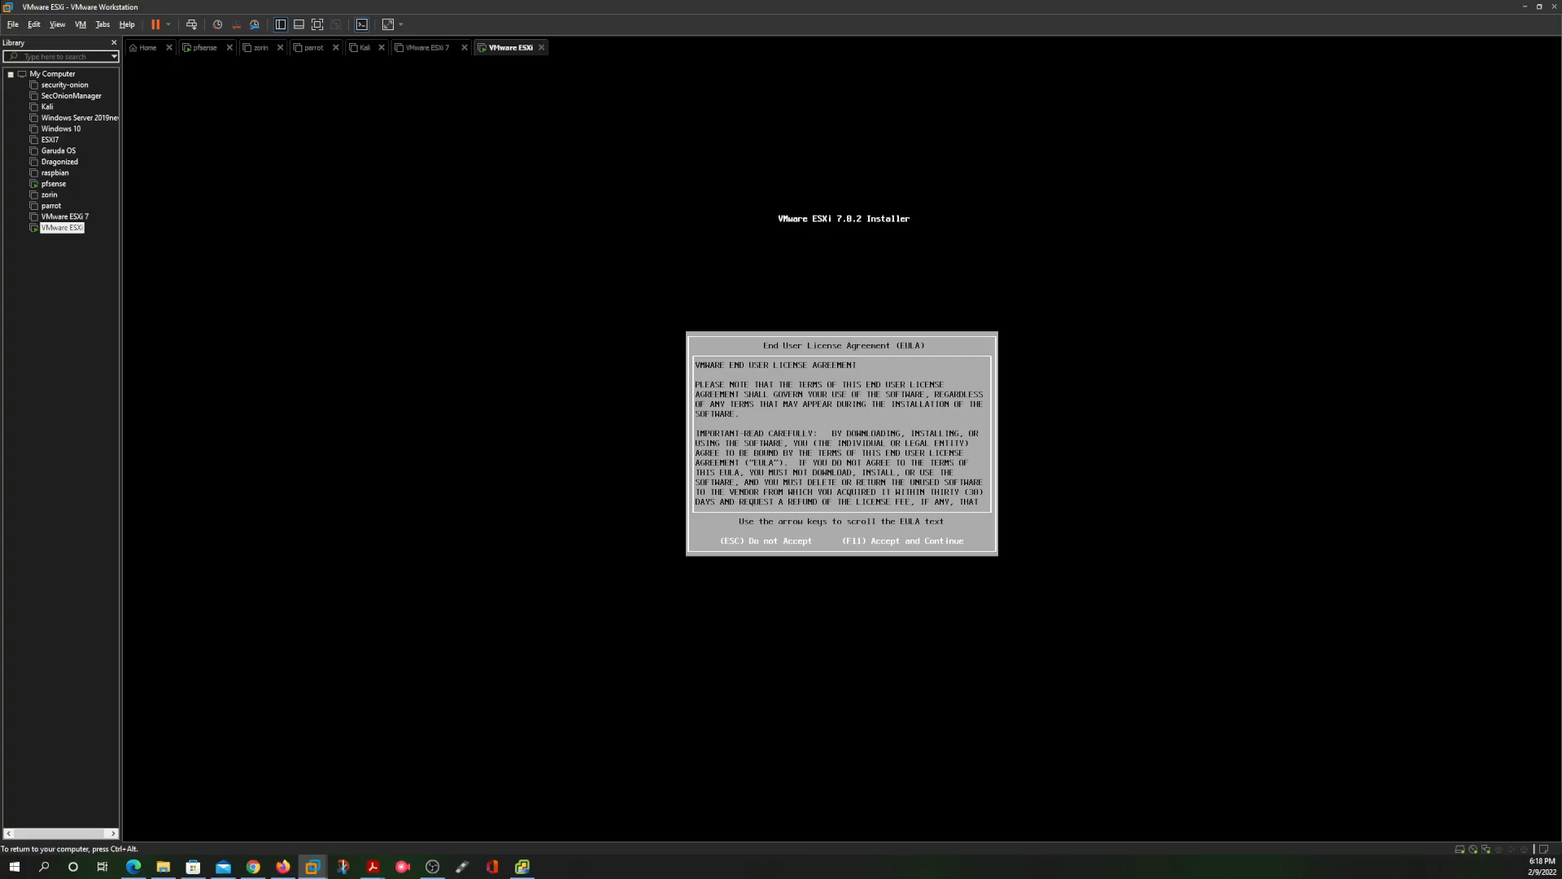
{"action": "key", "text": "F11"}
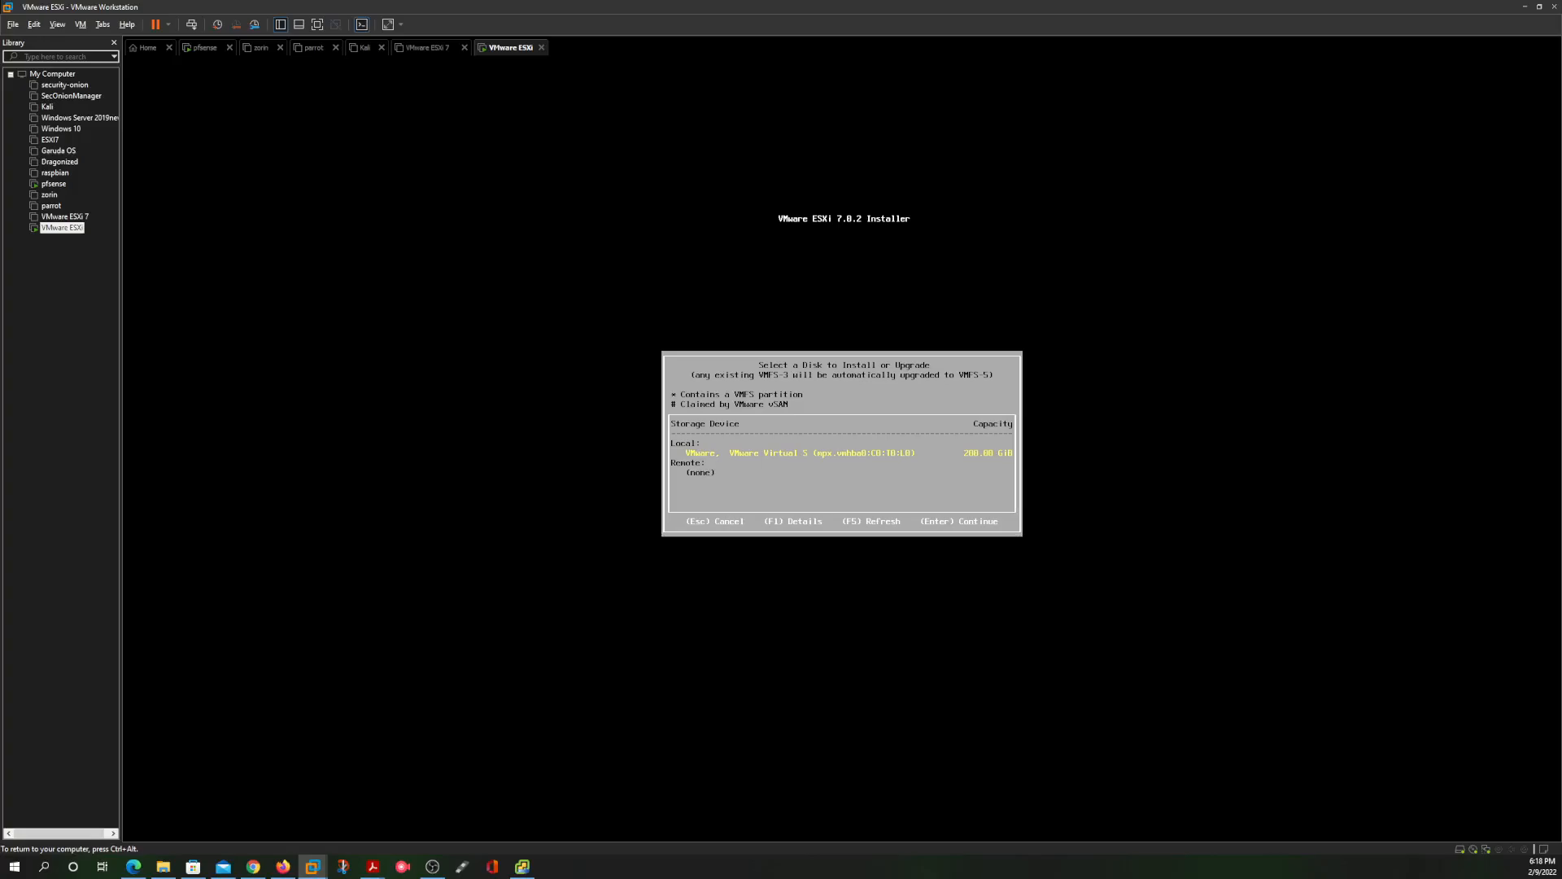
{"action": "key", "text": "Return"}
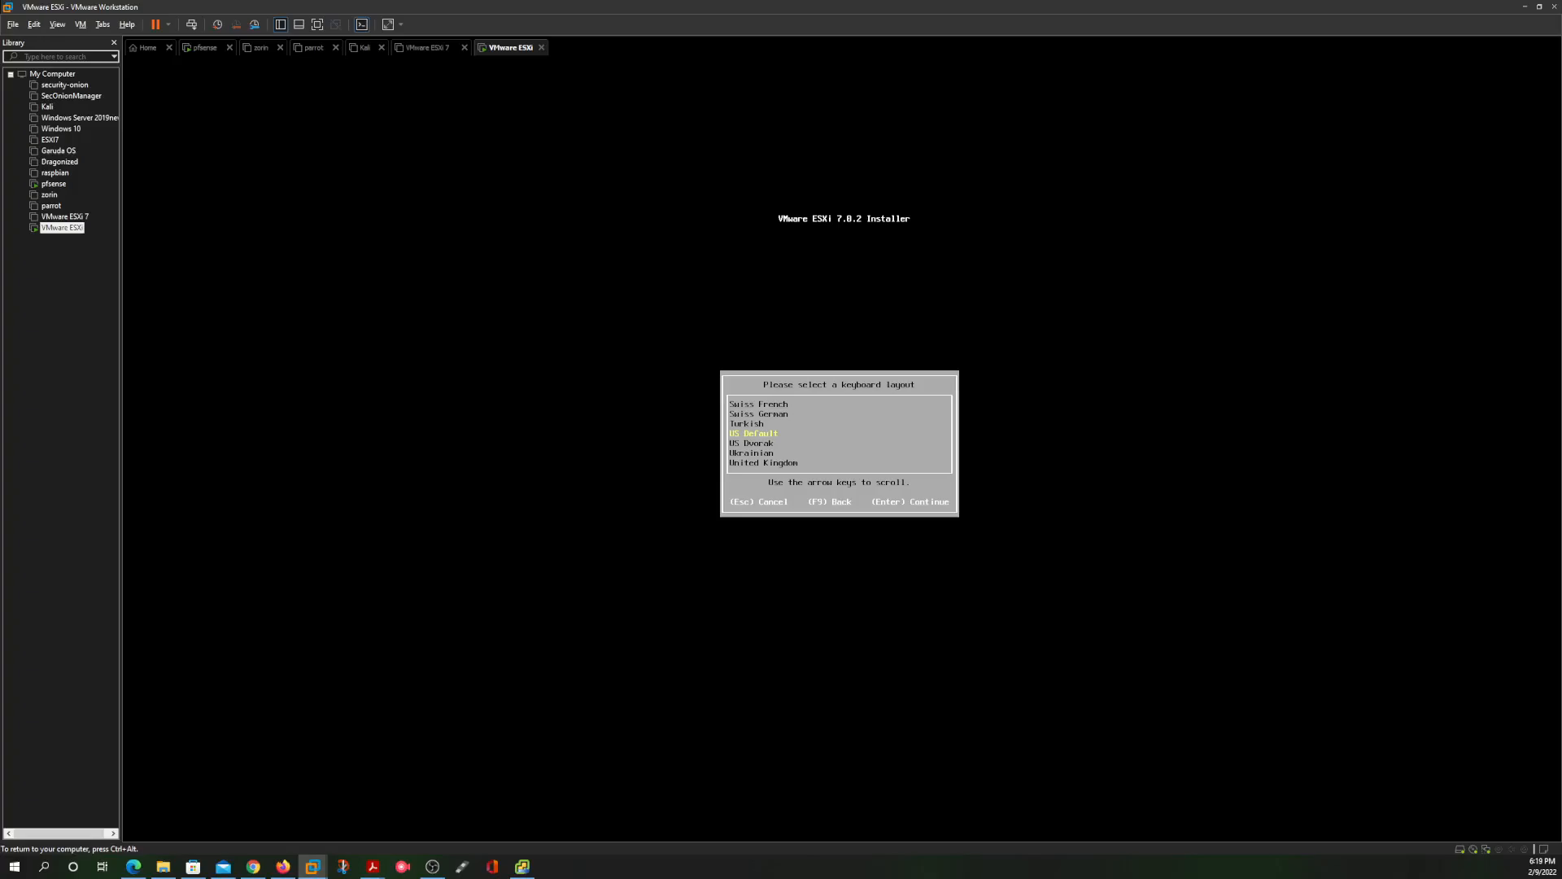
{"action": "key", "text": "Return"}
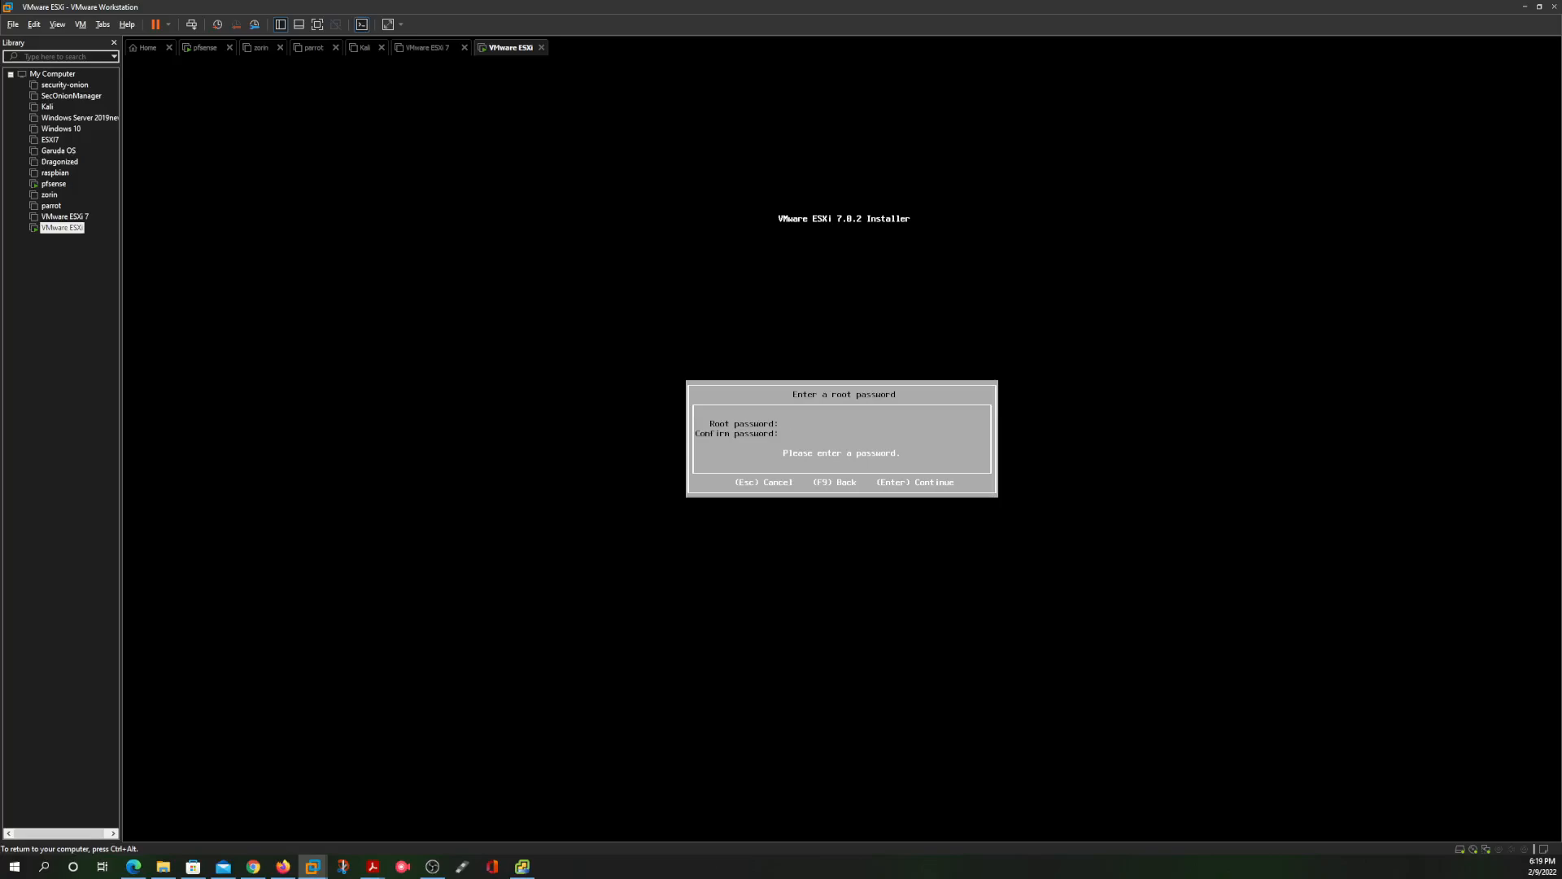
{"action": "type", "text": "*******"}
Set the root password, acknowledge the CPU support warning, and confirm the install with F11
{"action": "type", "text": "*"}
{"action": "key", "text": "Return"}
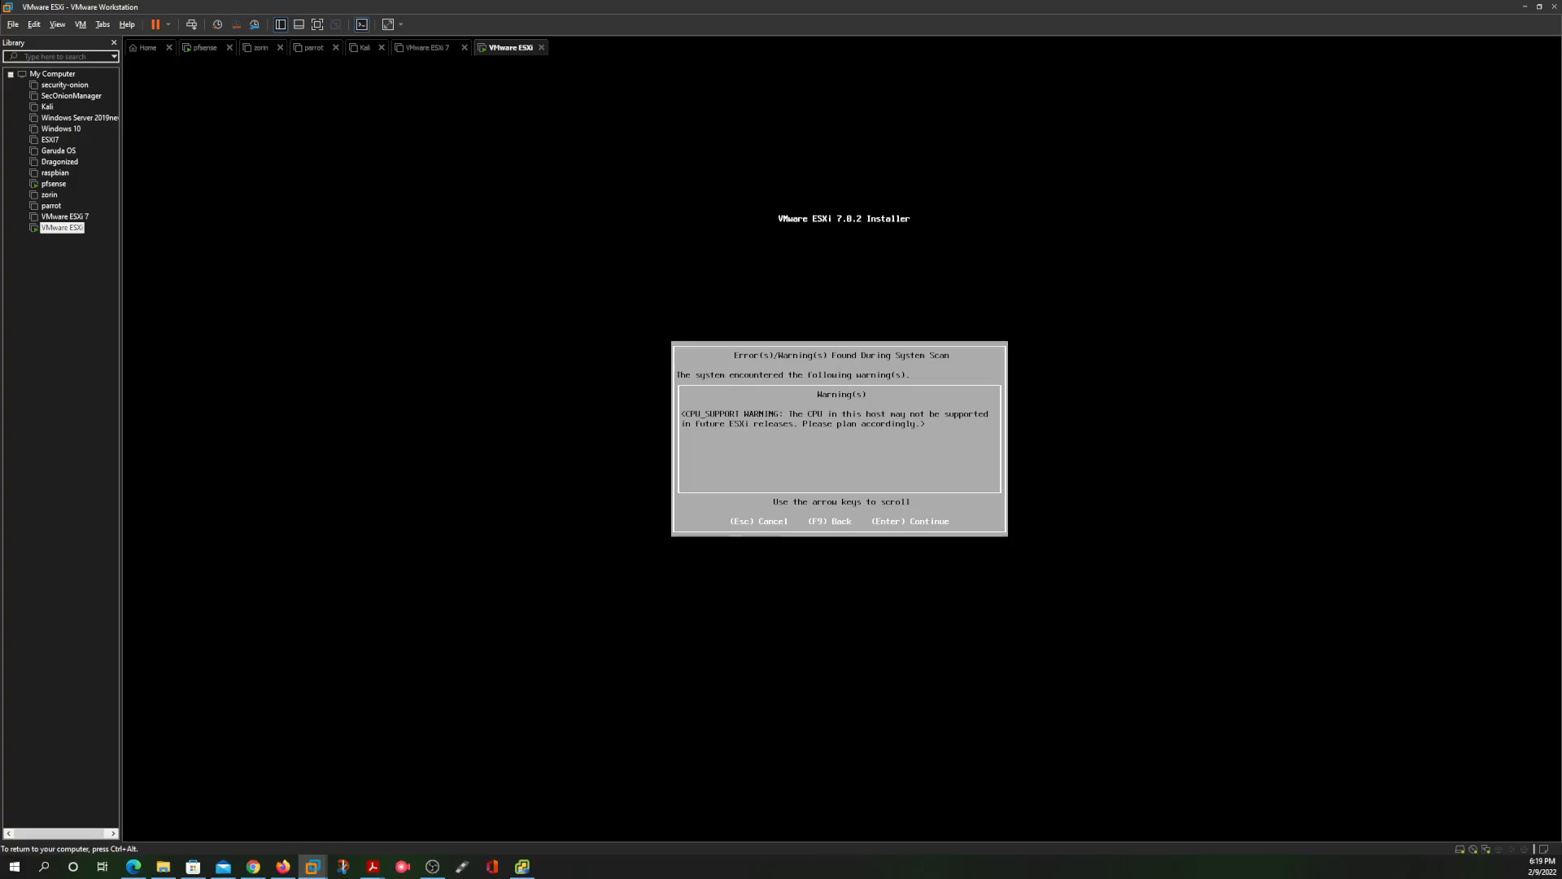
{"action": "key", "text": "Return"}
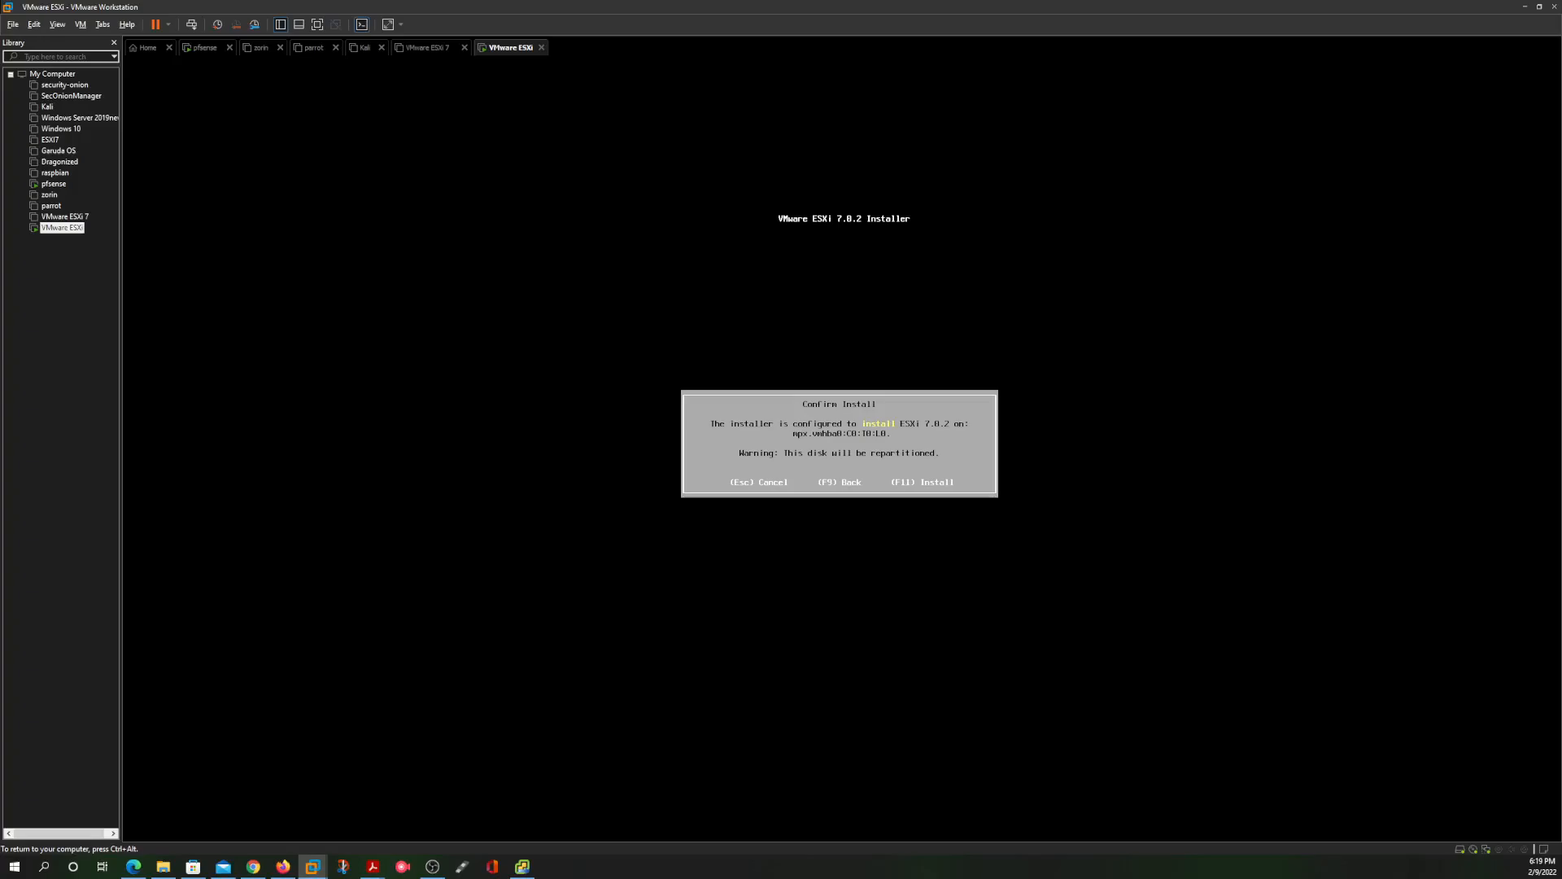
{"action": "key", "text": "F11"}
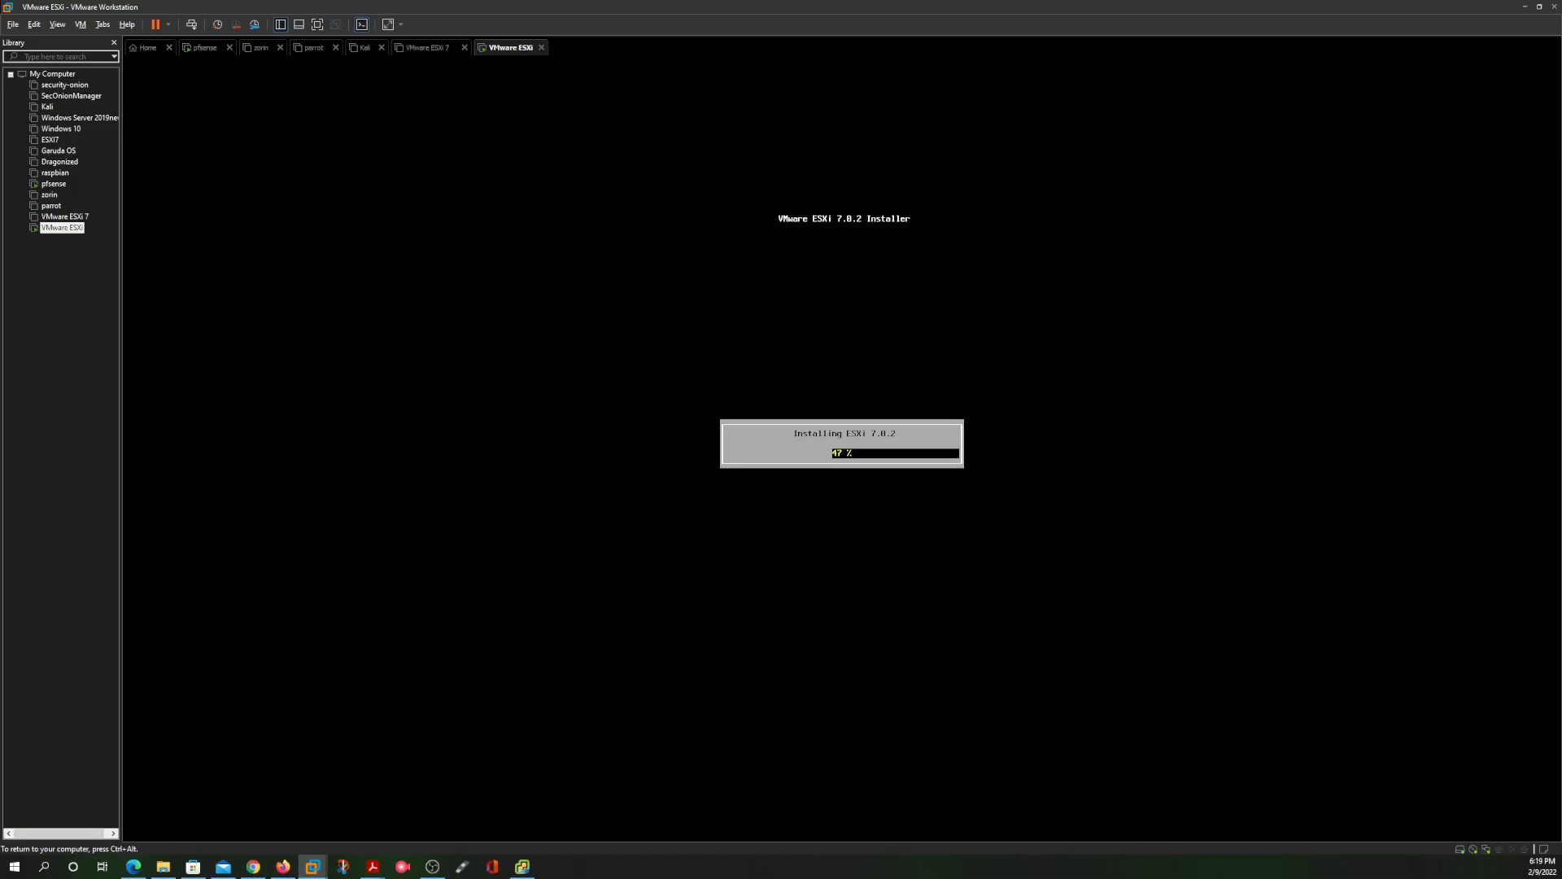
Confirm the vCenter Stage 1 deployment is still at 80%, then return to the nested ESXi installer console
{"action": "key", "text": "ctrl+alt"}
{"action": "left_click", "coordinate": [526, 874]}
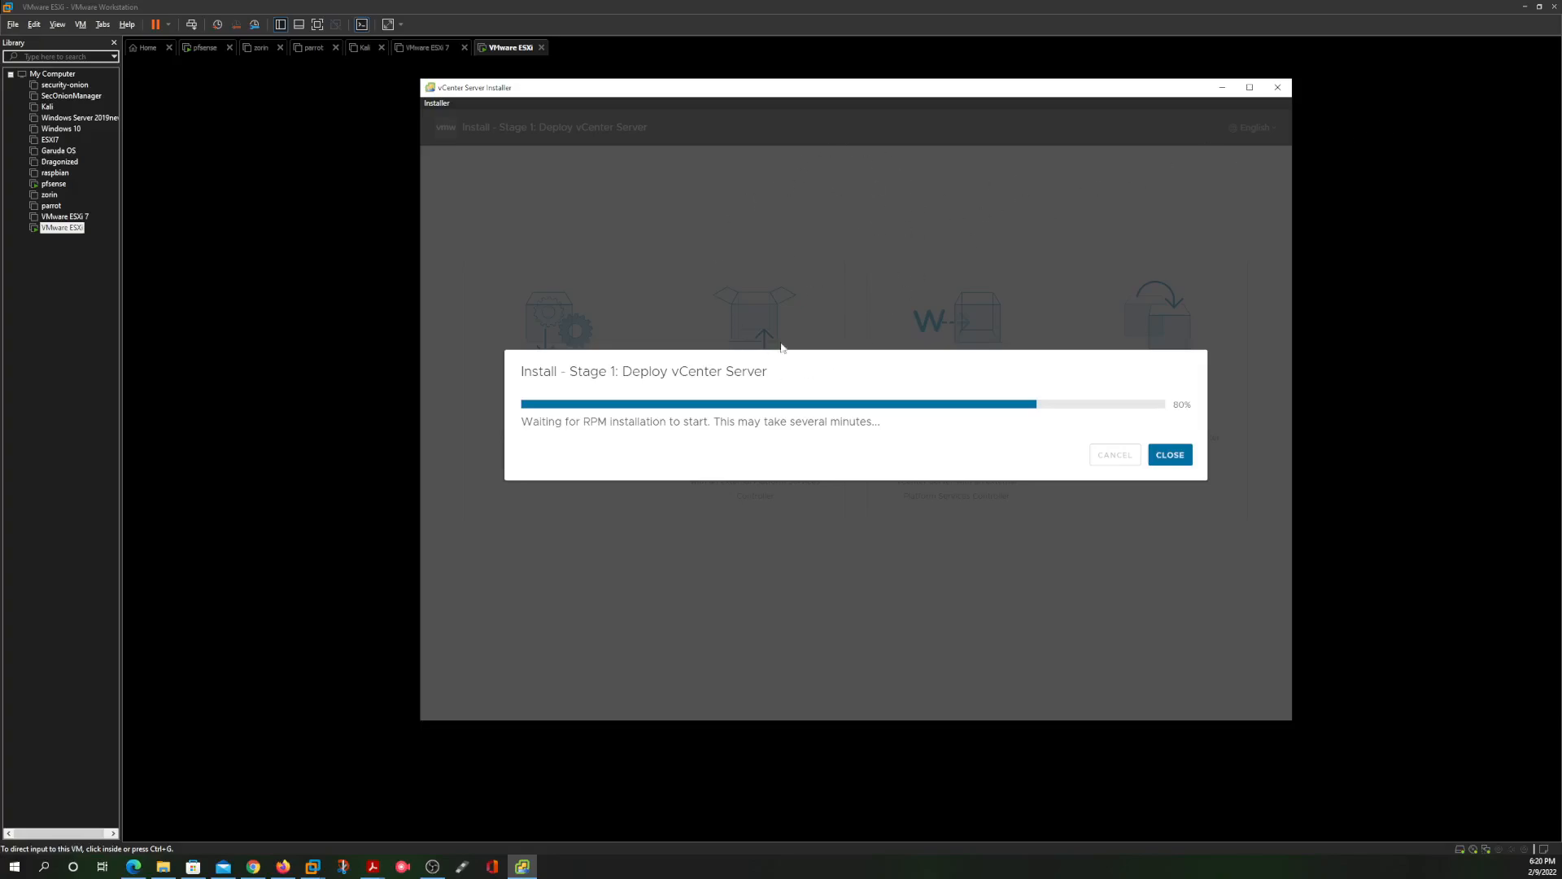
{"action": "left_click", "coordinate": [124, 866]}
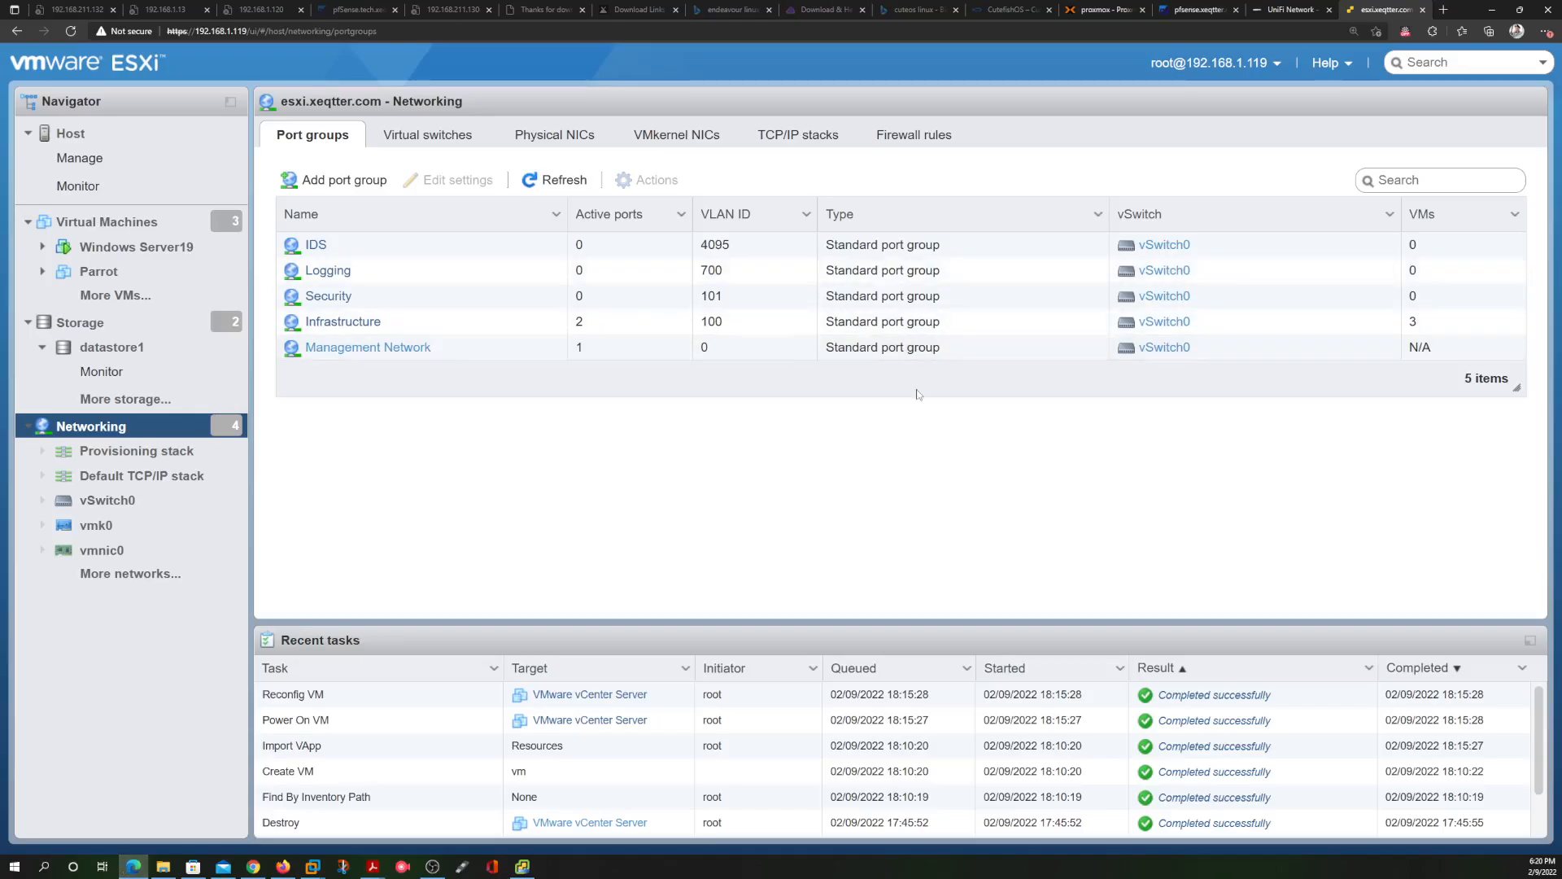
{"action": "left_click", "coordinate": [1494, 11]}
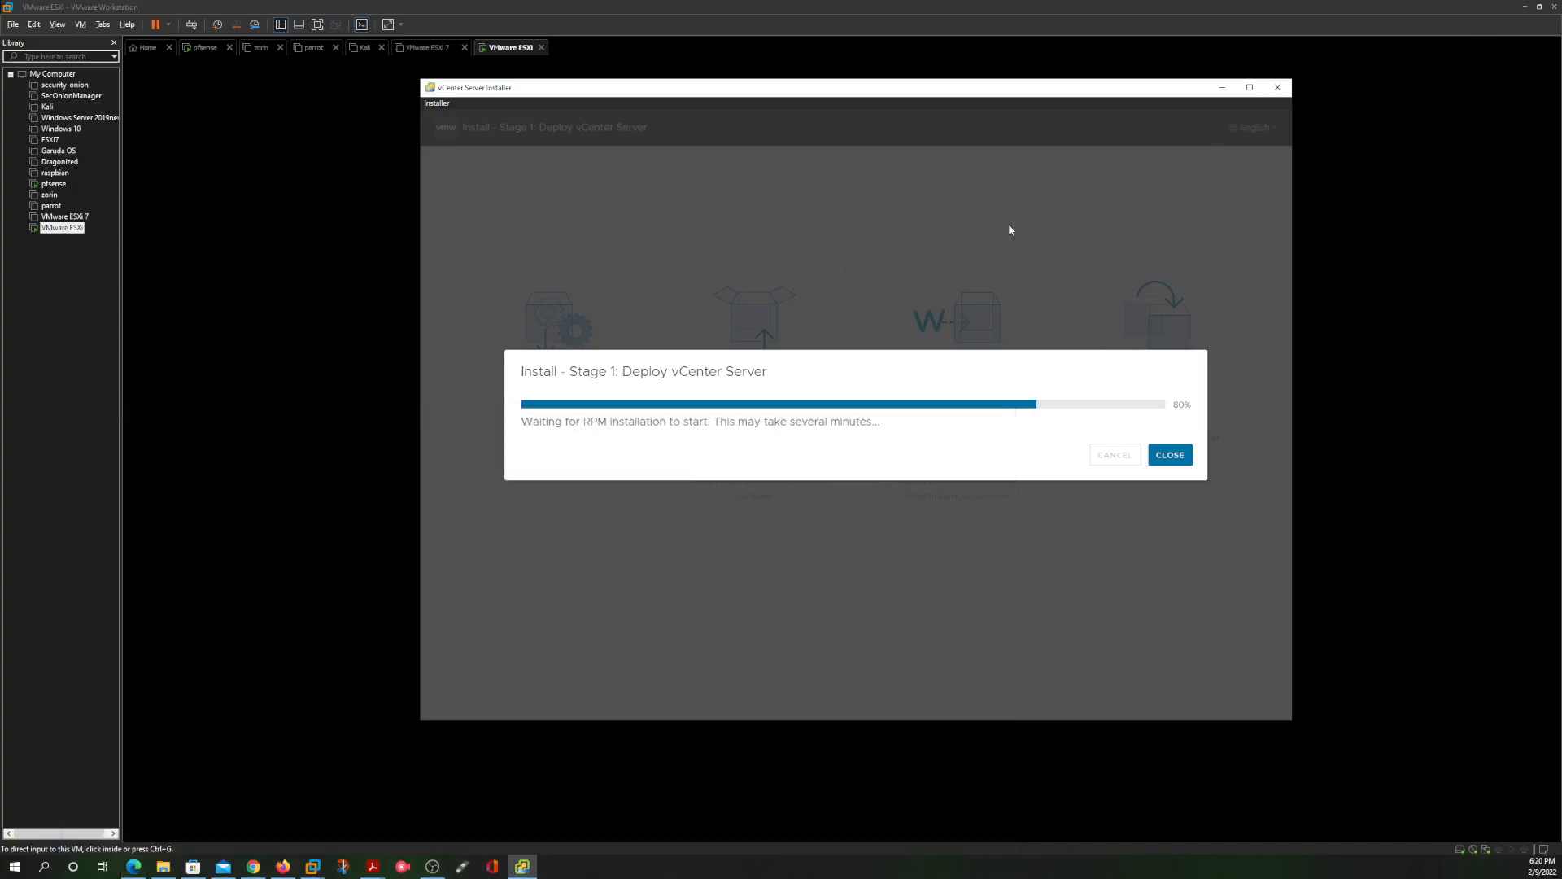
{"action": "left_click", "coordinate": [207, 537]}
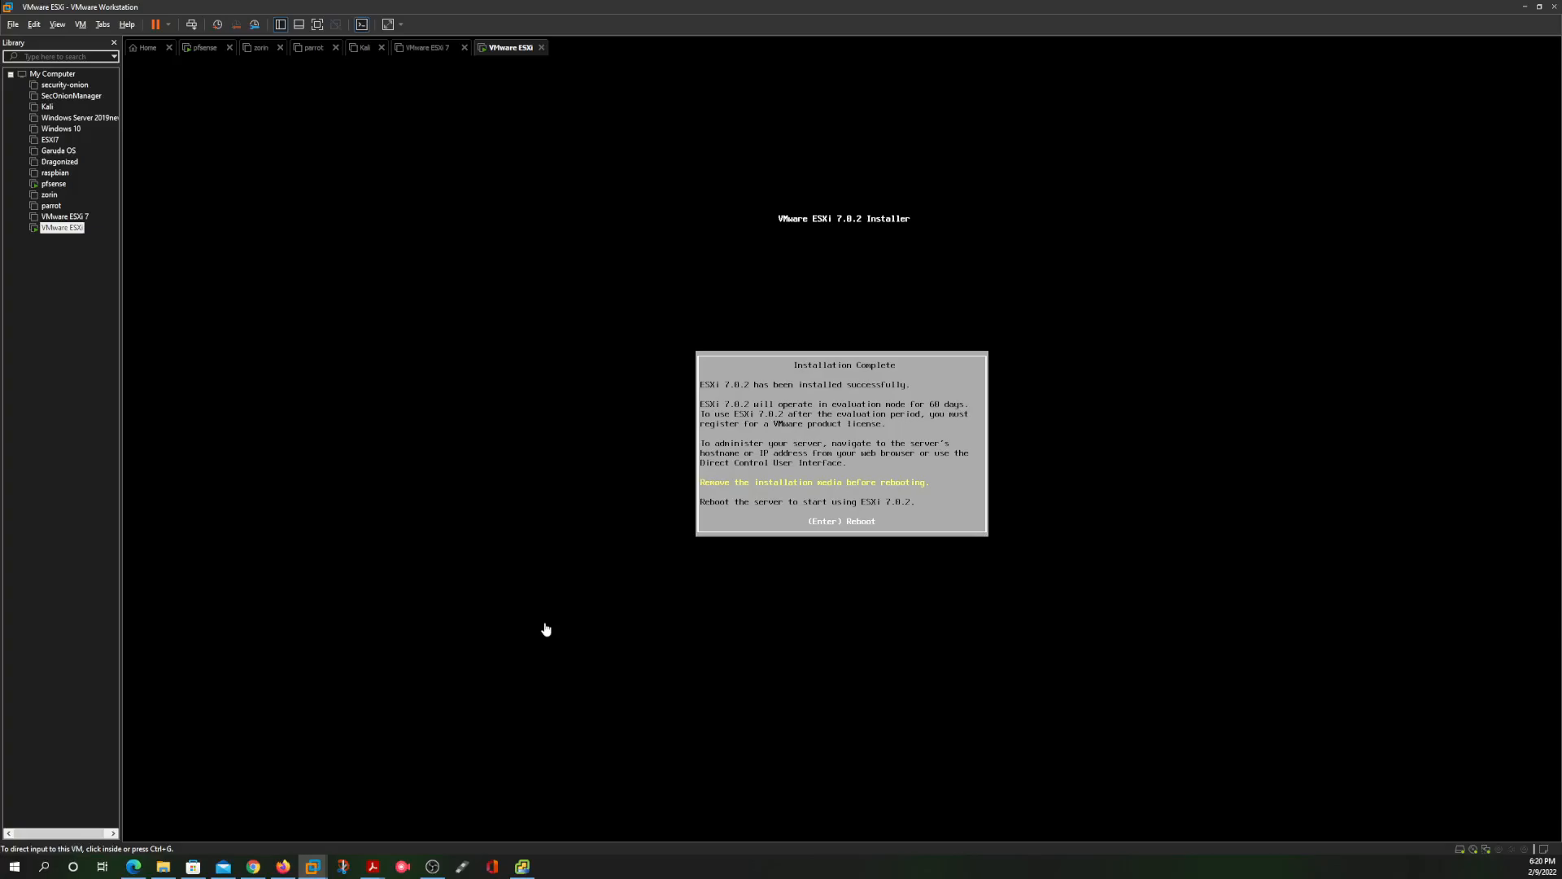
Reboot the newly installed nested ESXi host and boot ESXi 7.0.2 immediately from the boot loader
{"action": "left_click", "coordinate": [546, 629]}
{"action": "key", "text": "Return"}
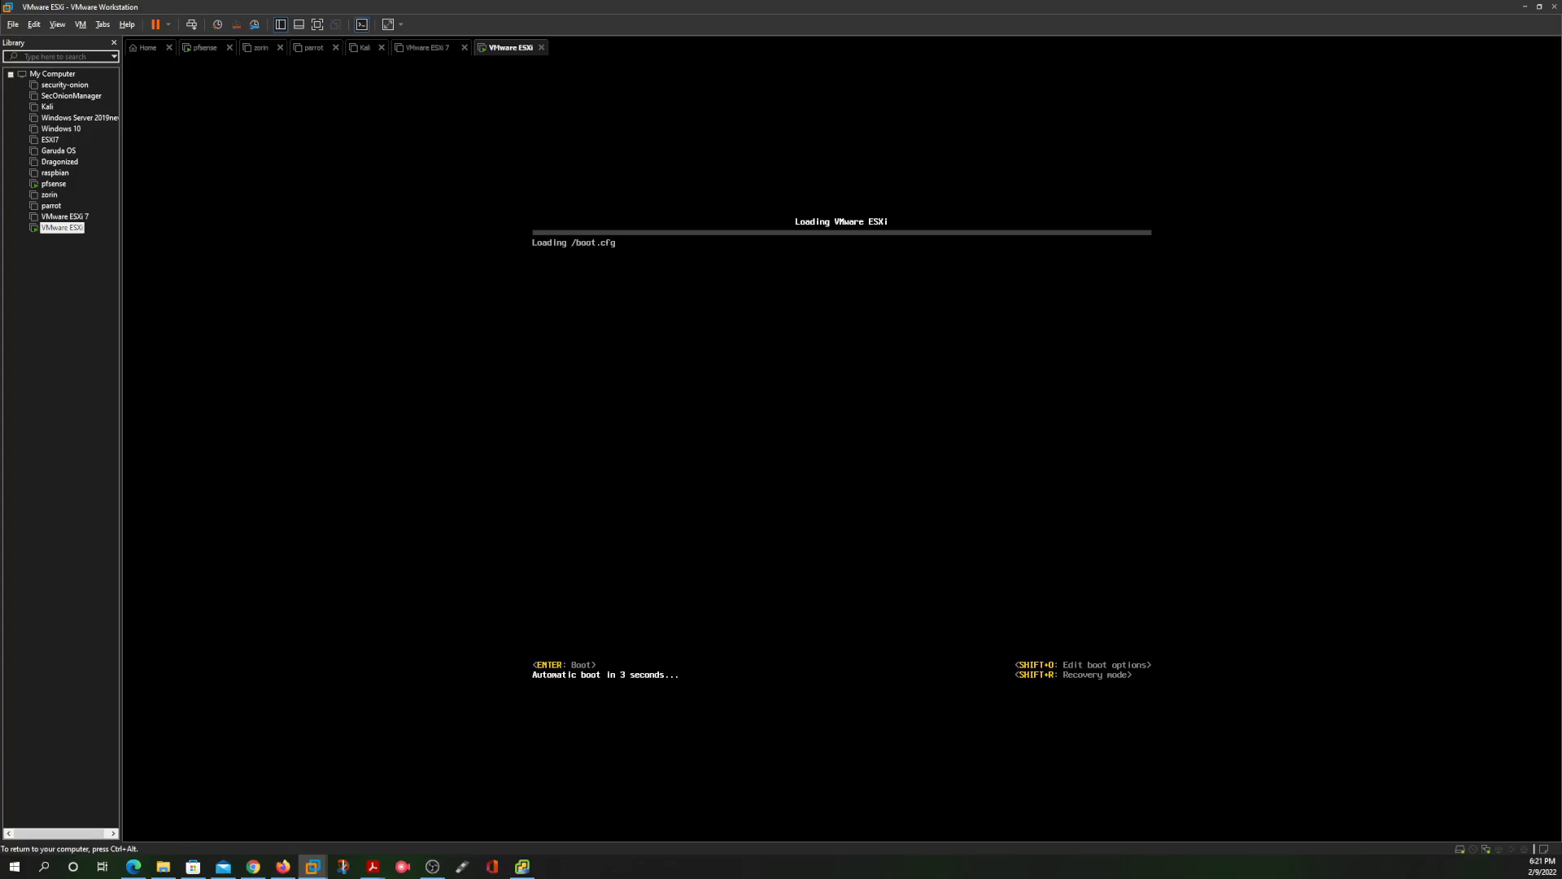
{"action": "key", "text": "Return"}
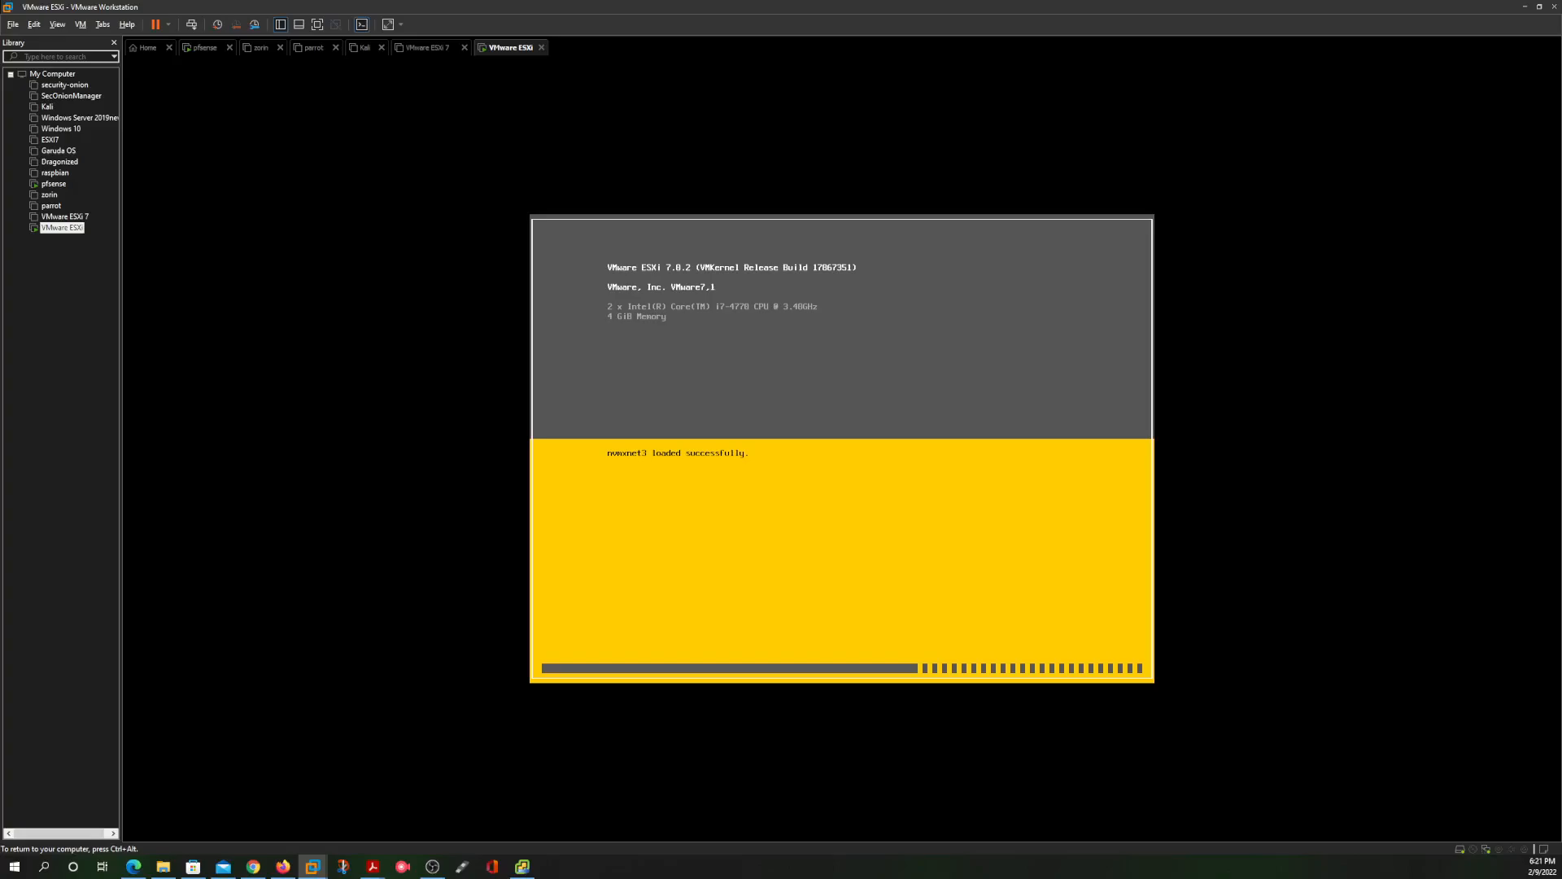
{"action": "key", "text": "ctrl+alt"}
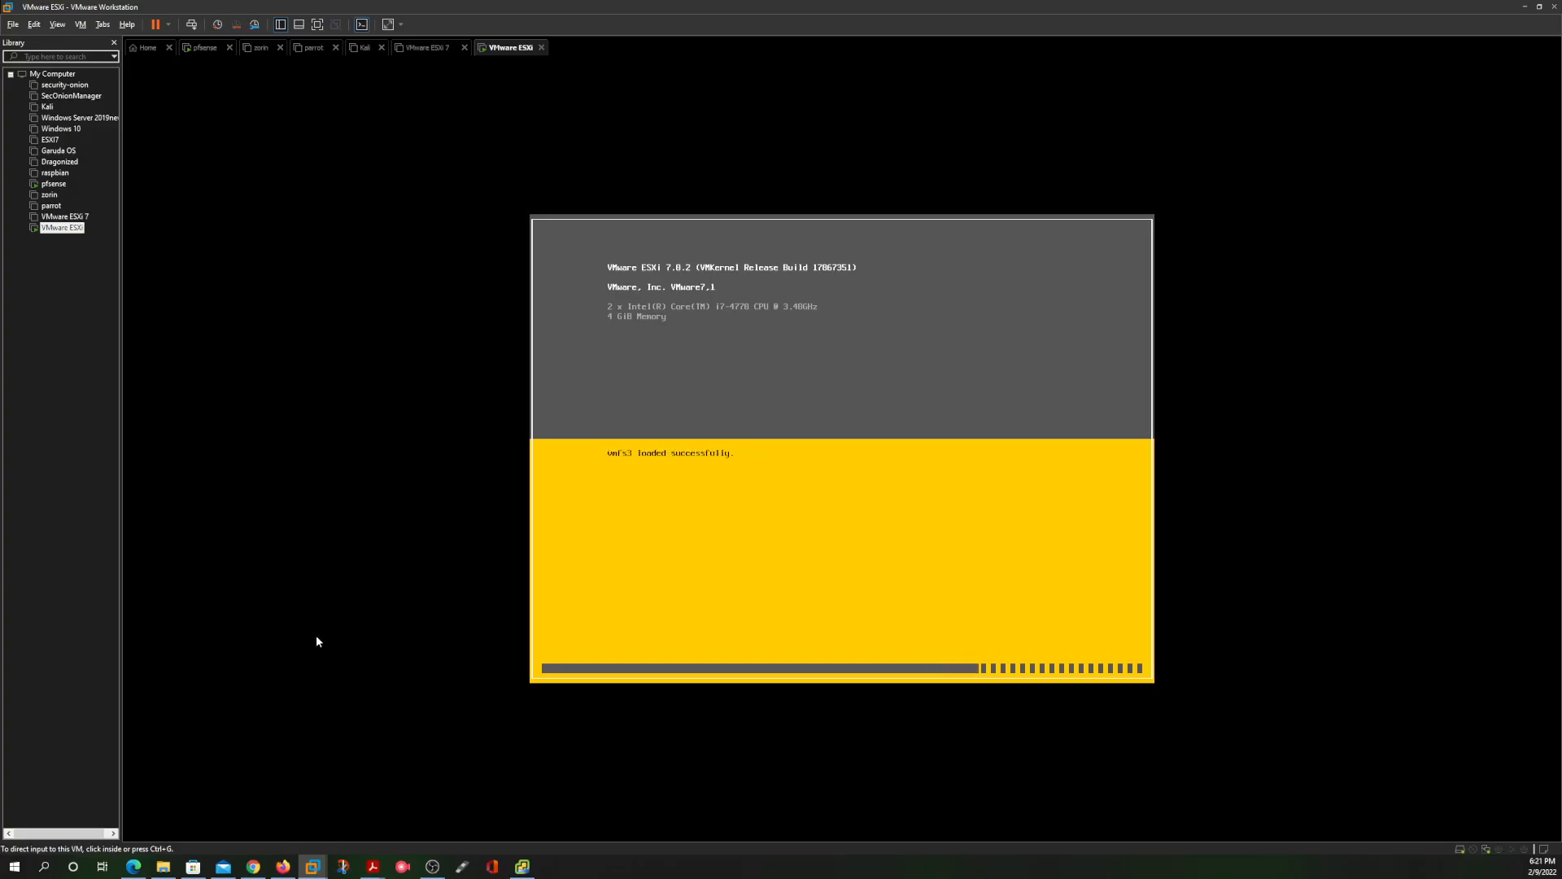
Bring the vCenter Server Installer forward to see Stage 1 still waiting at 80%
{"action": "left_click", "coordinate": [522, 866]}
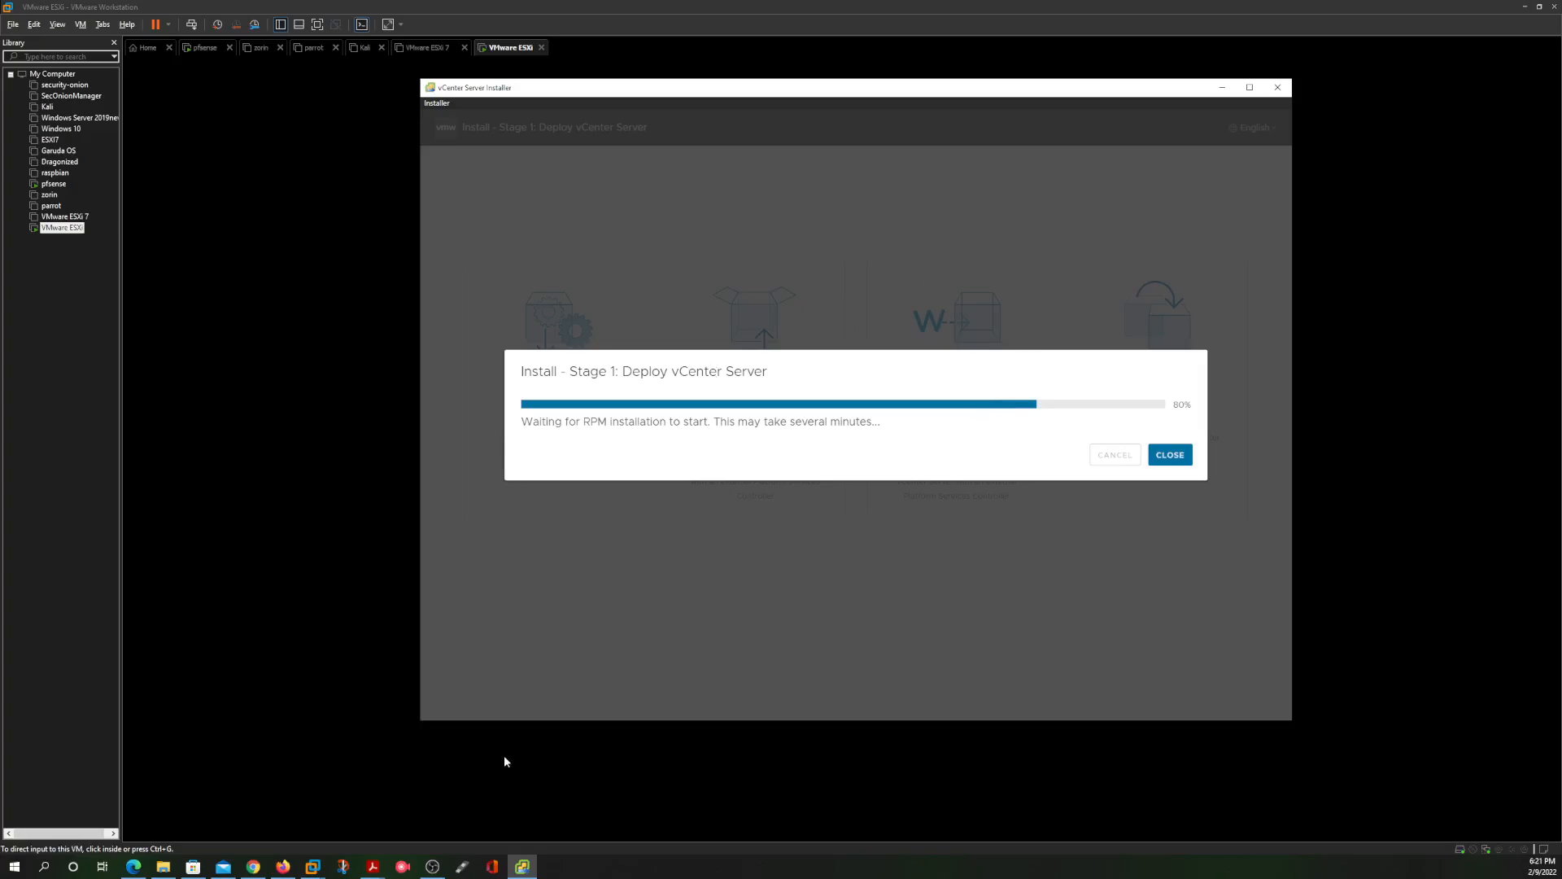
{"action": "left_click", "coordinate": [248, 508]}
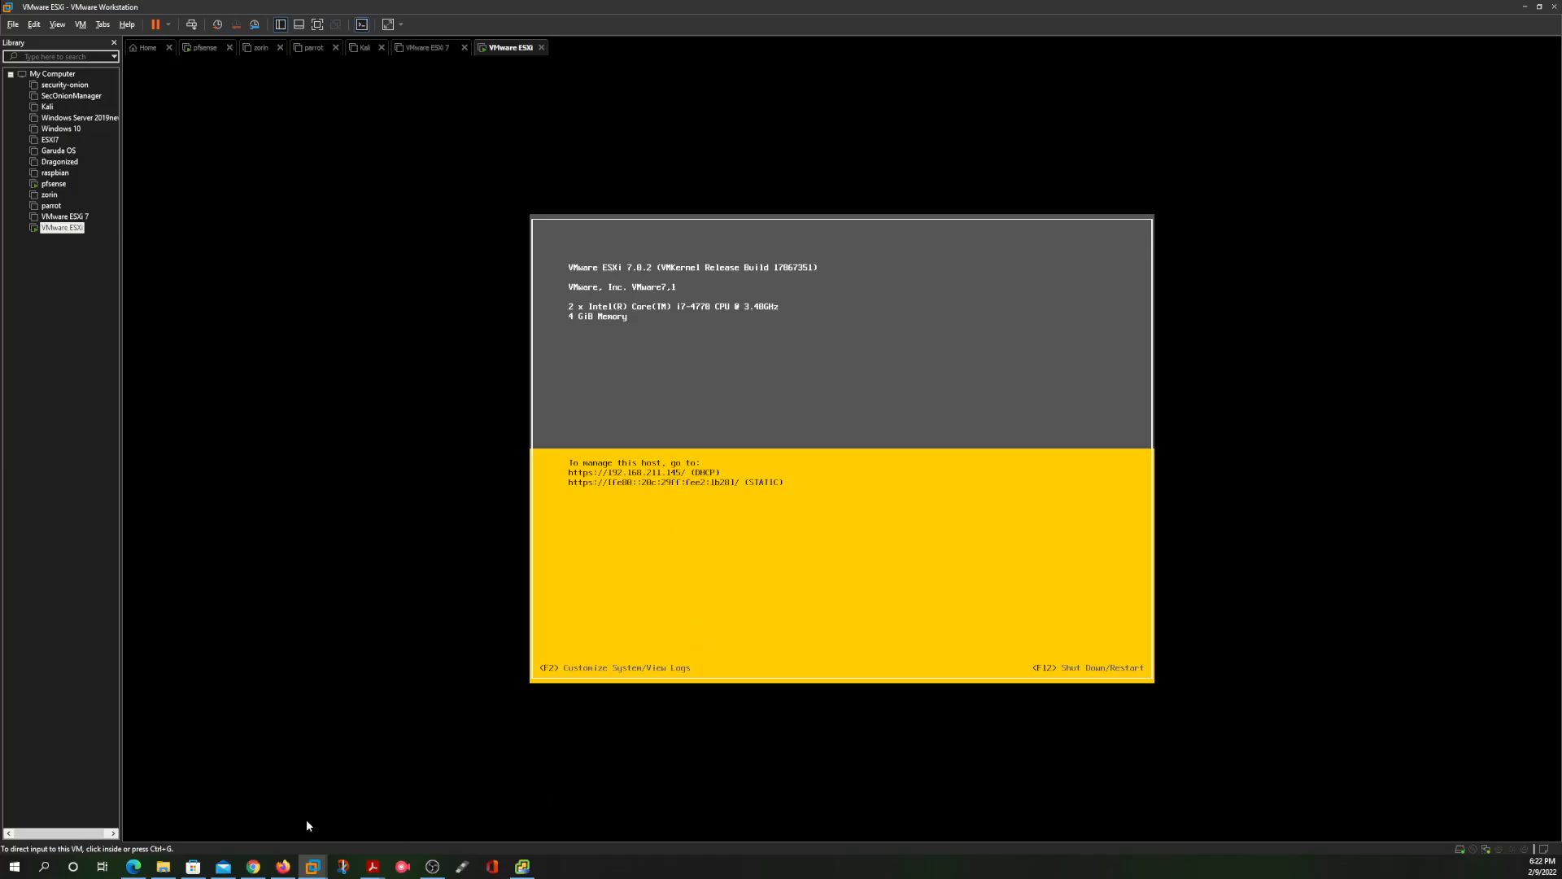
{"action": "left_click", "coordinate": [133, 866]}
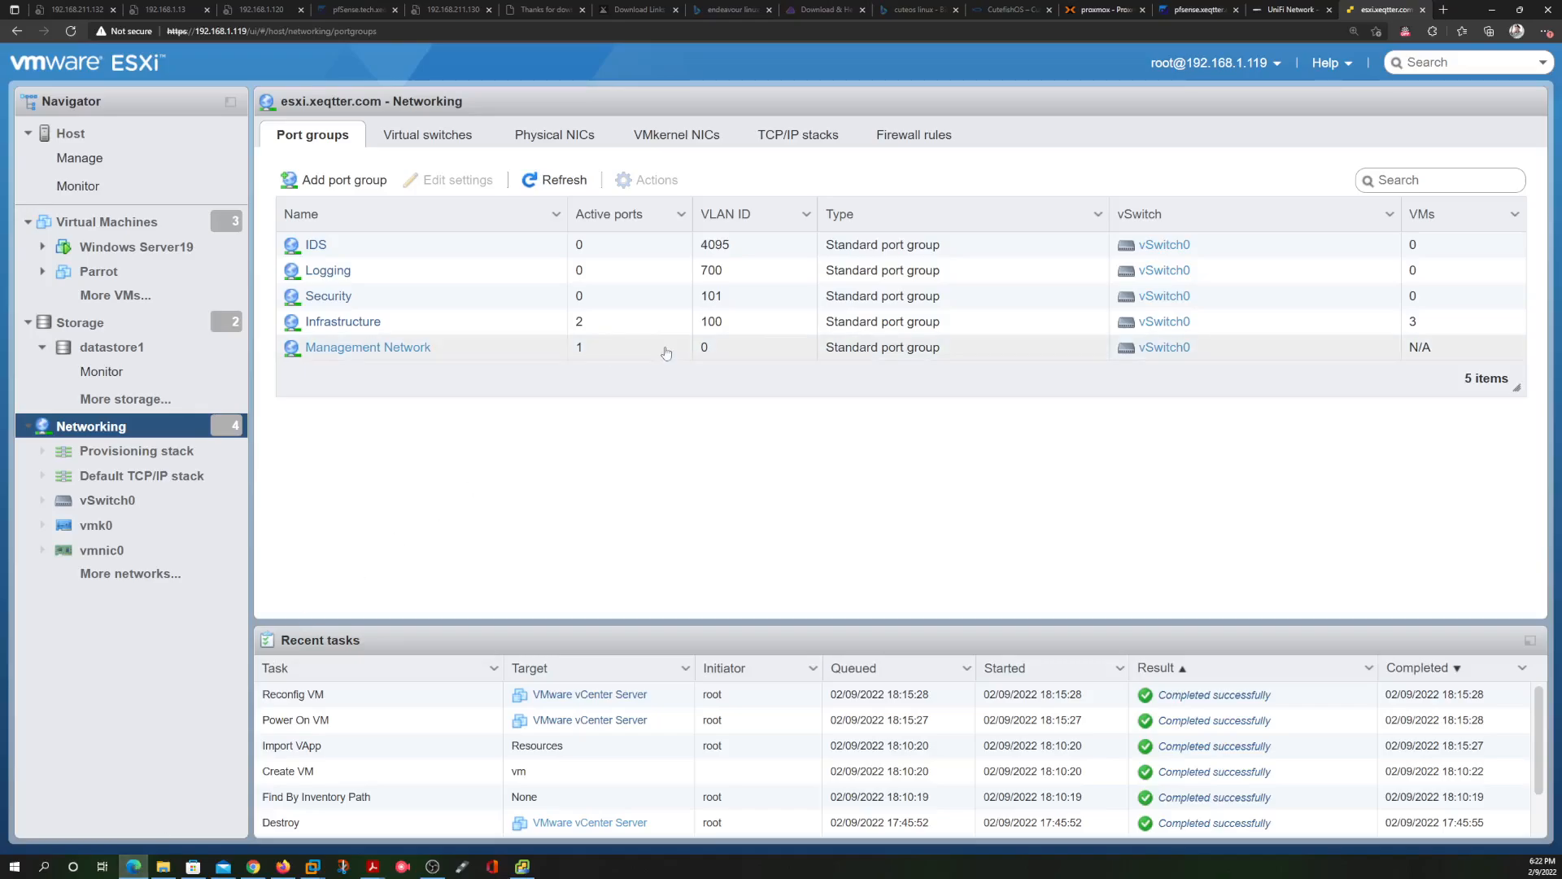
{"action": "left_click", "coordinate": [1443, 11]}
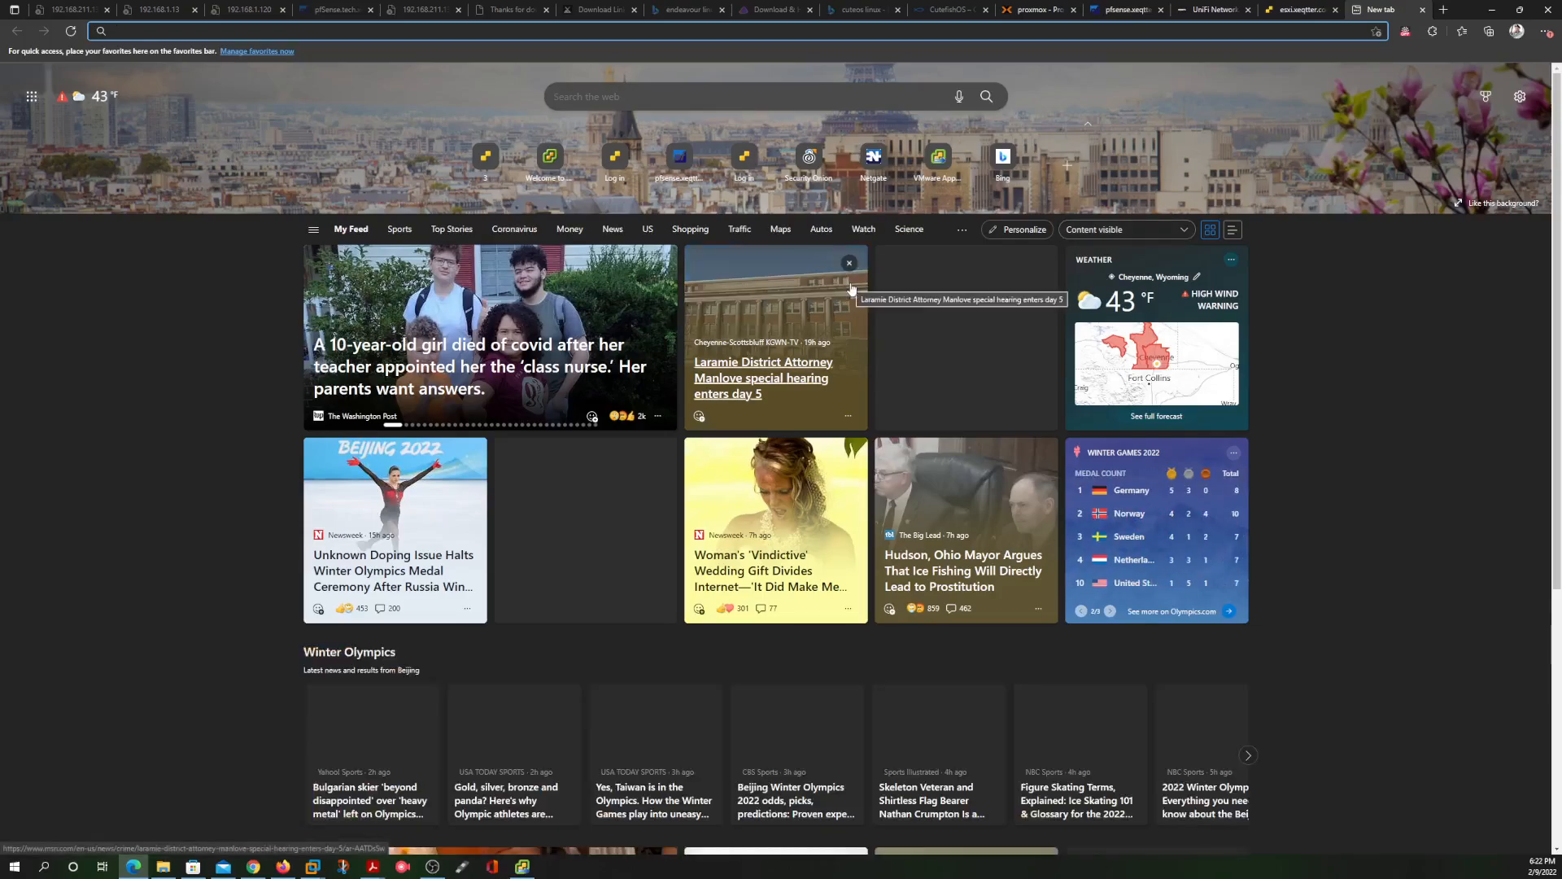
{"action": "type", "text": "https"}
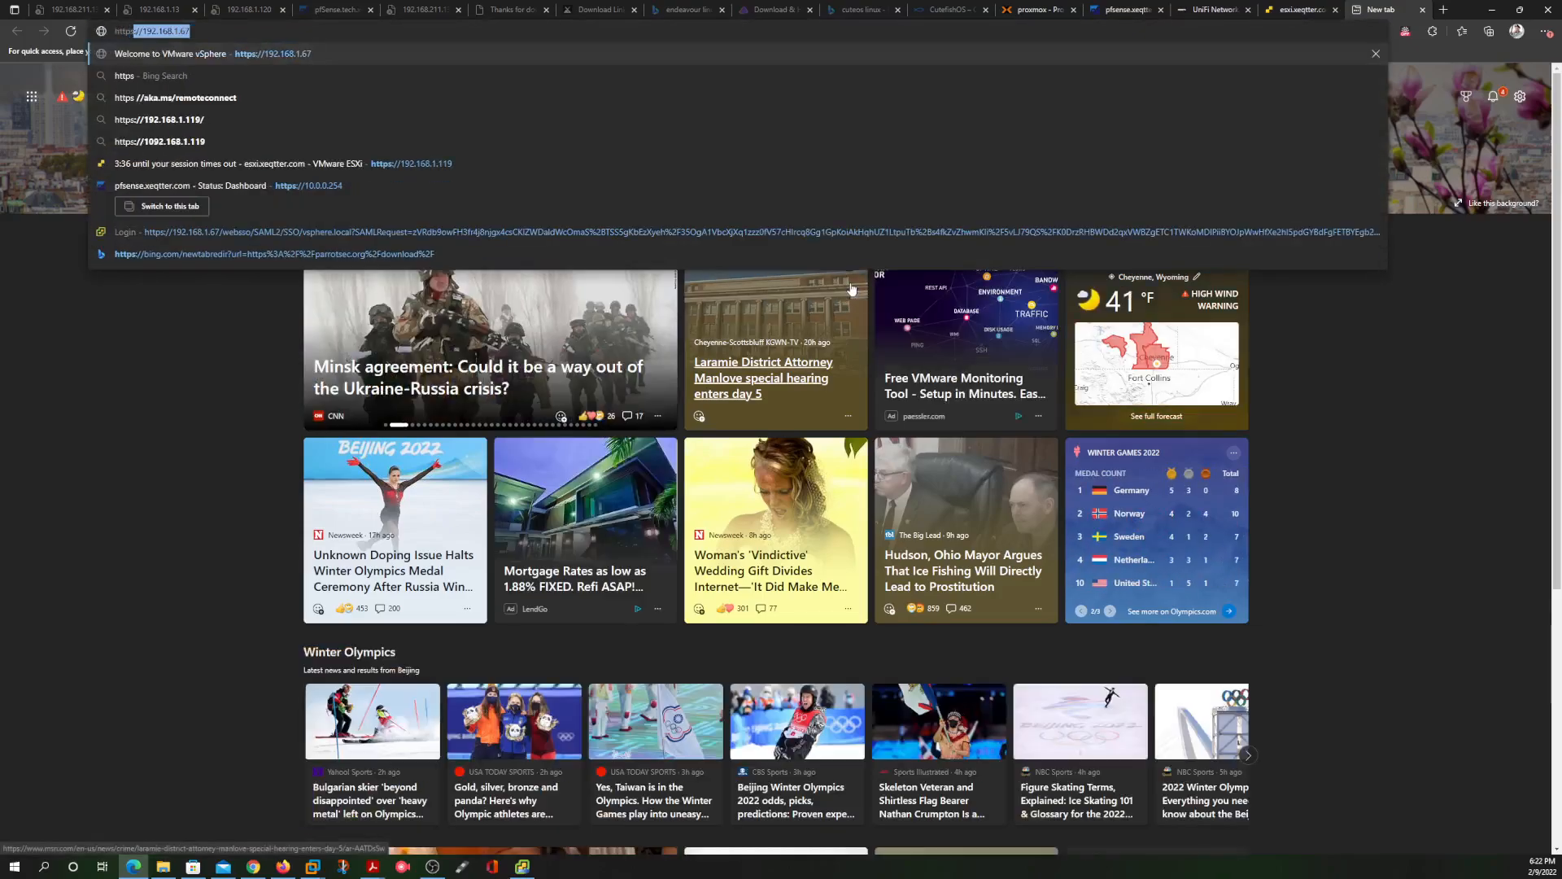
{"action": "type", "text": "://192"}
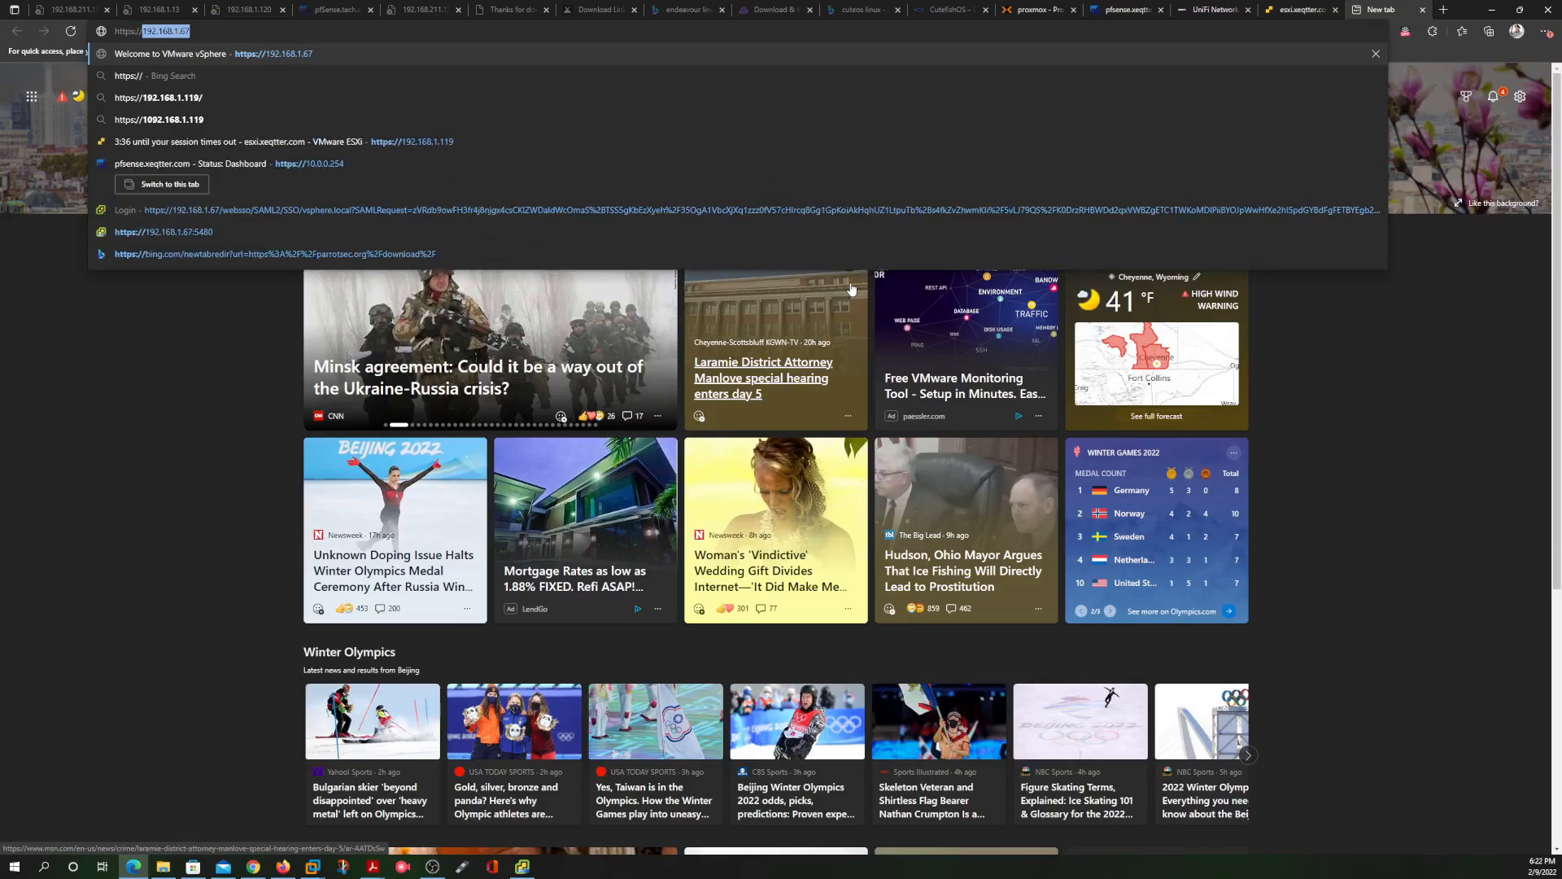
{"action": "type", "text": ".1"}
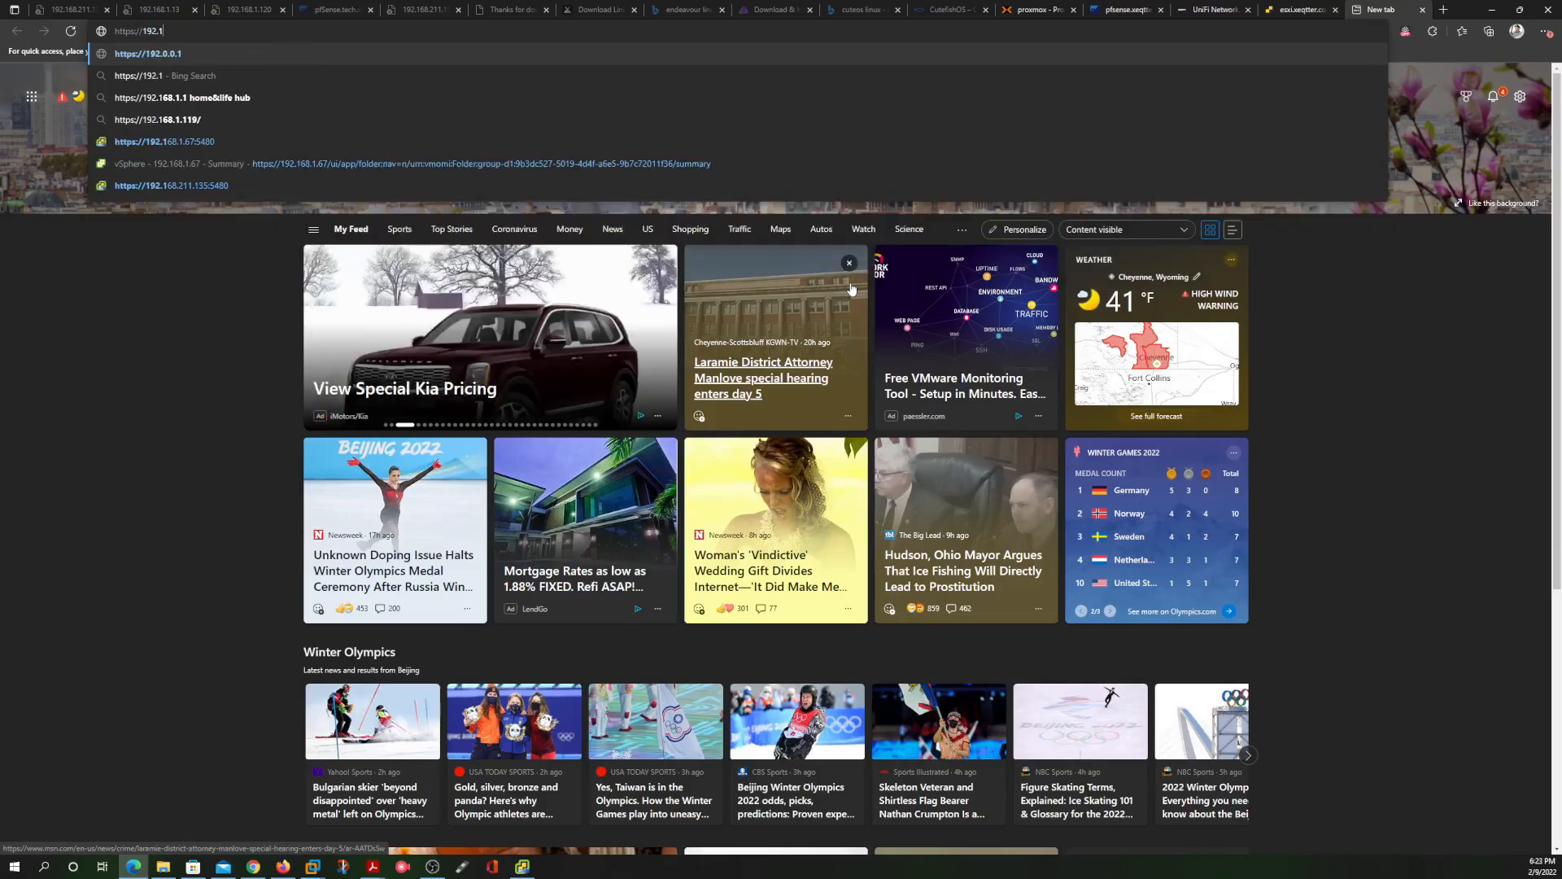
{"action": "type", "text": "68.2"}
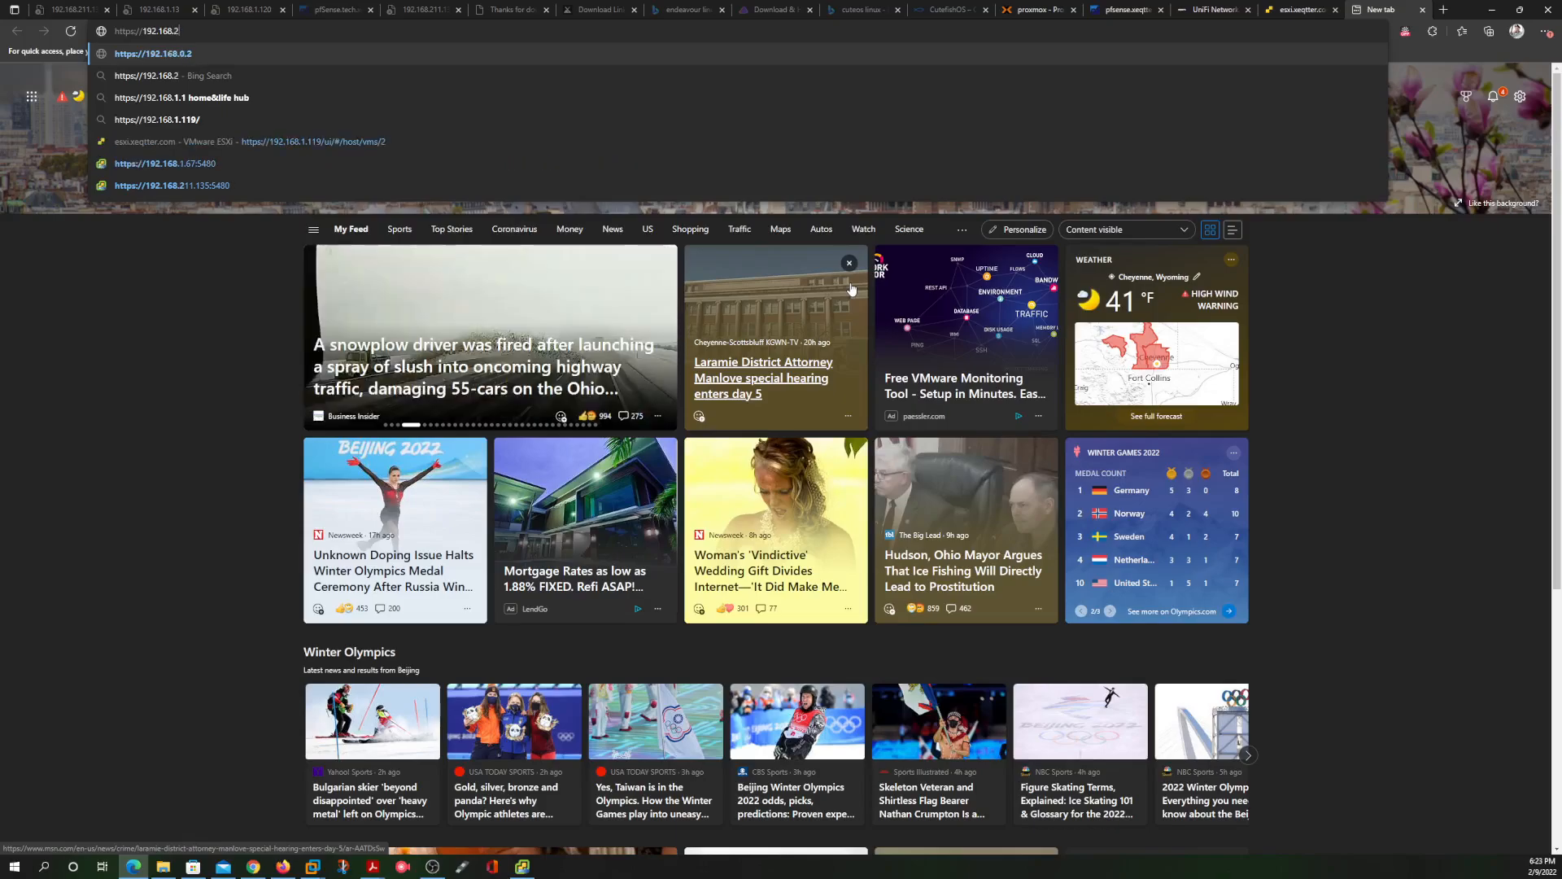
{"action": "type", "text": "11"}
{"action": "type", "text": ".145"}
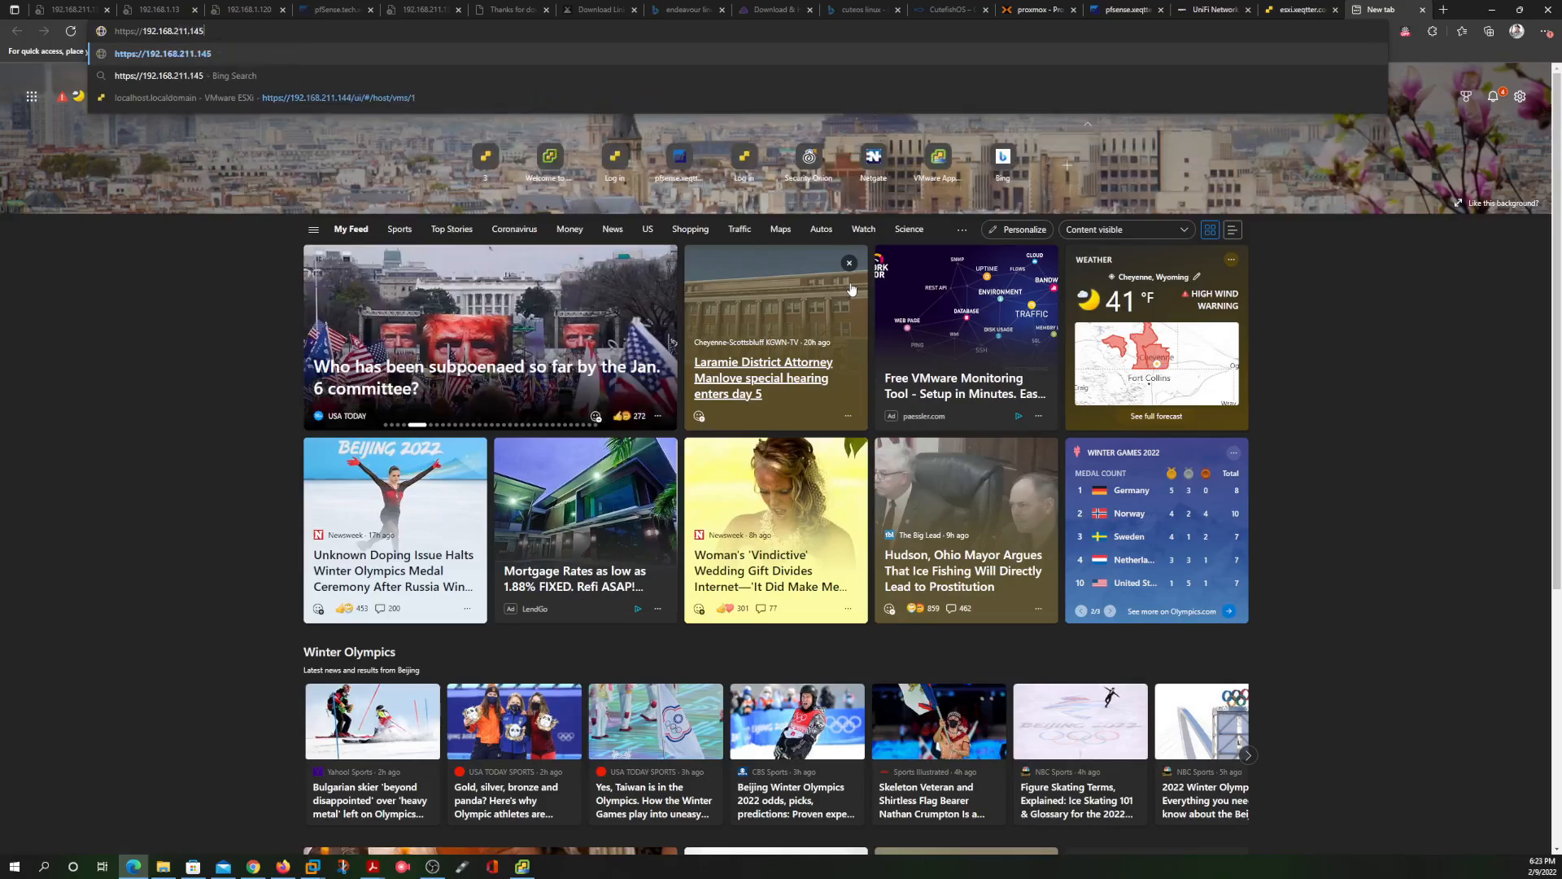
{"action": "key", "text": "Return"}
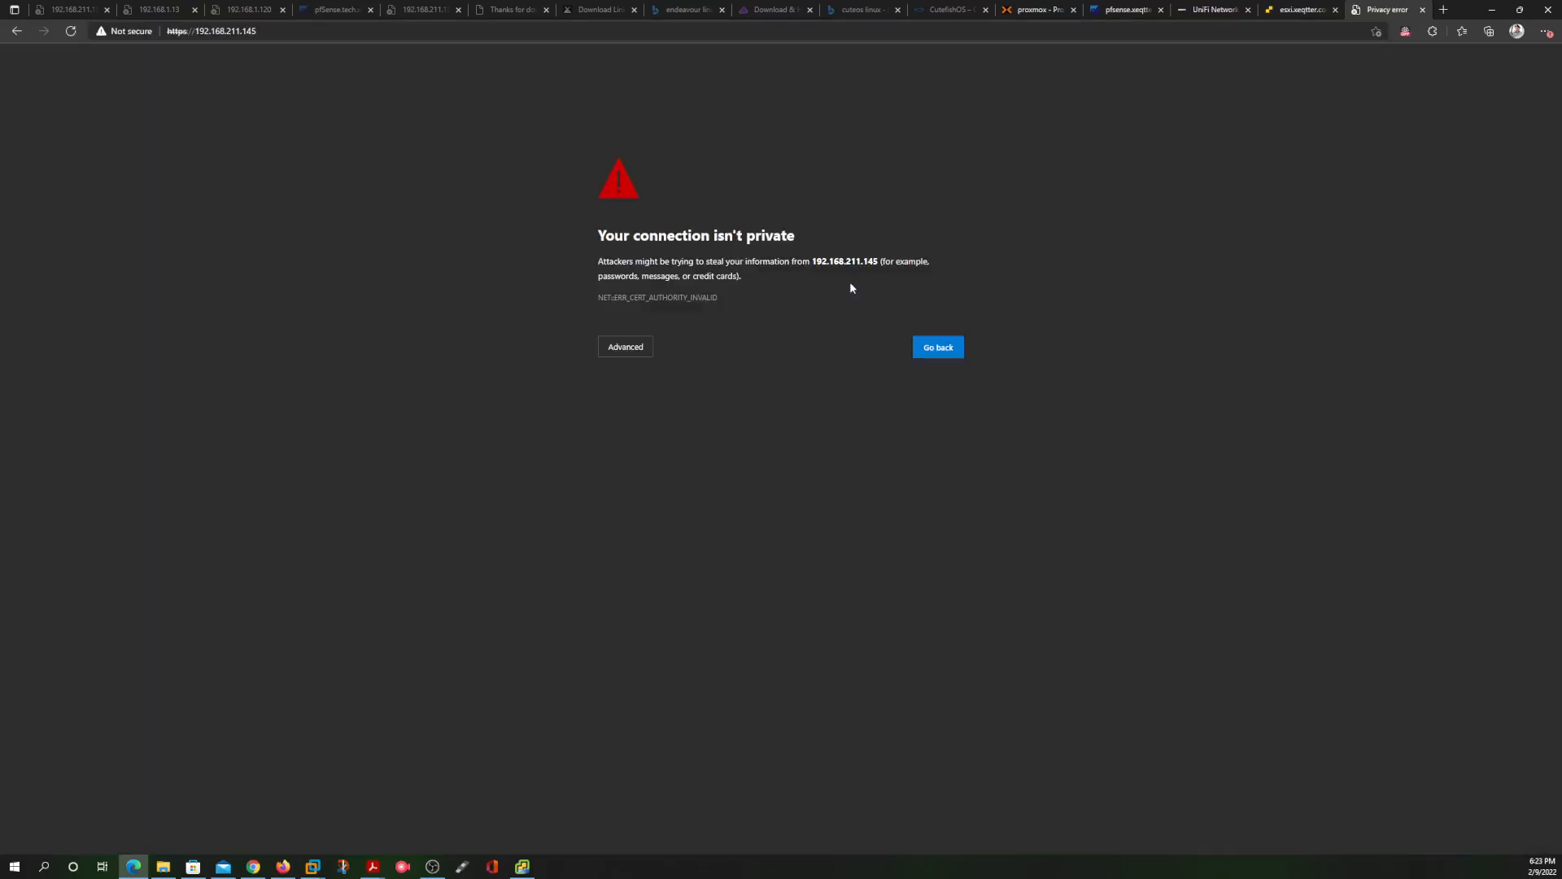
{"action": "left_click", "coordinate": [631, 343]}
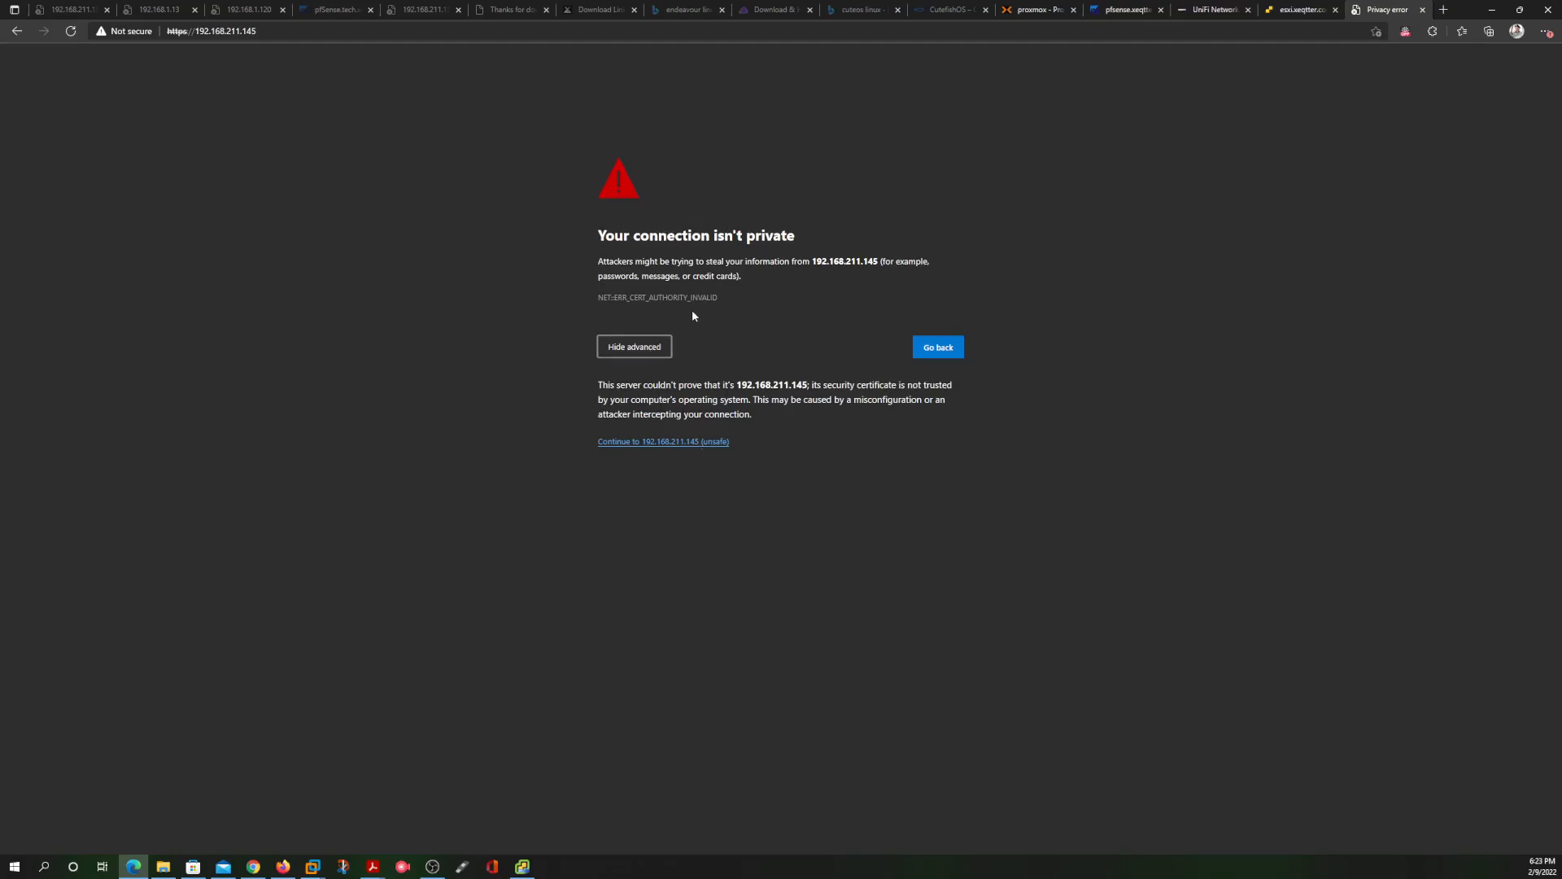
{"action": "left_click", "coordinate": [671, 442]}
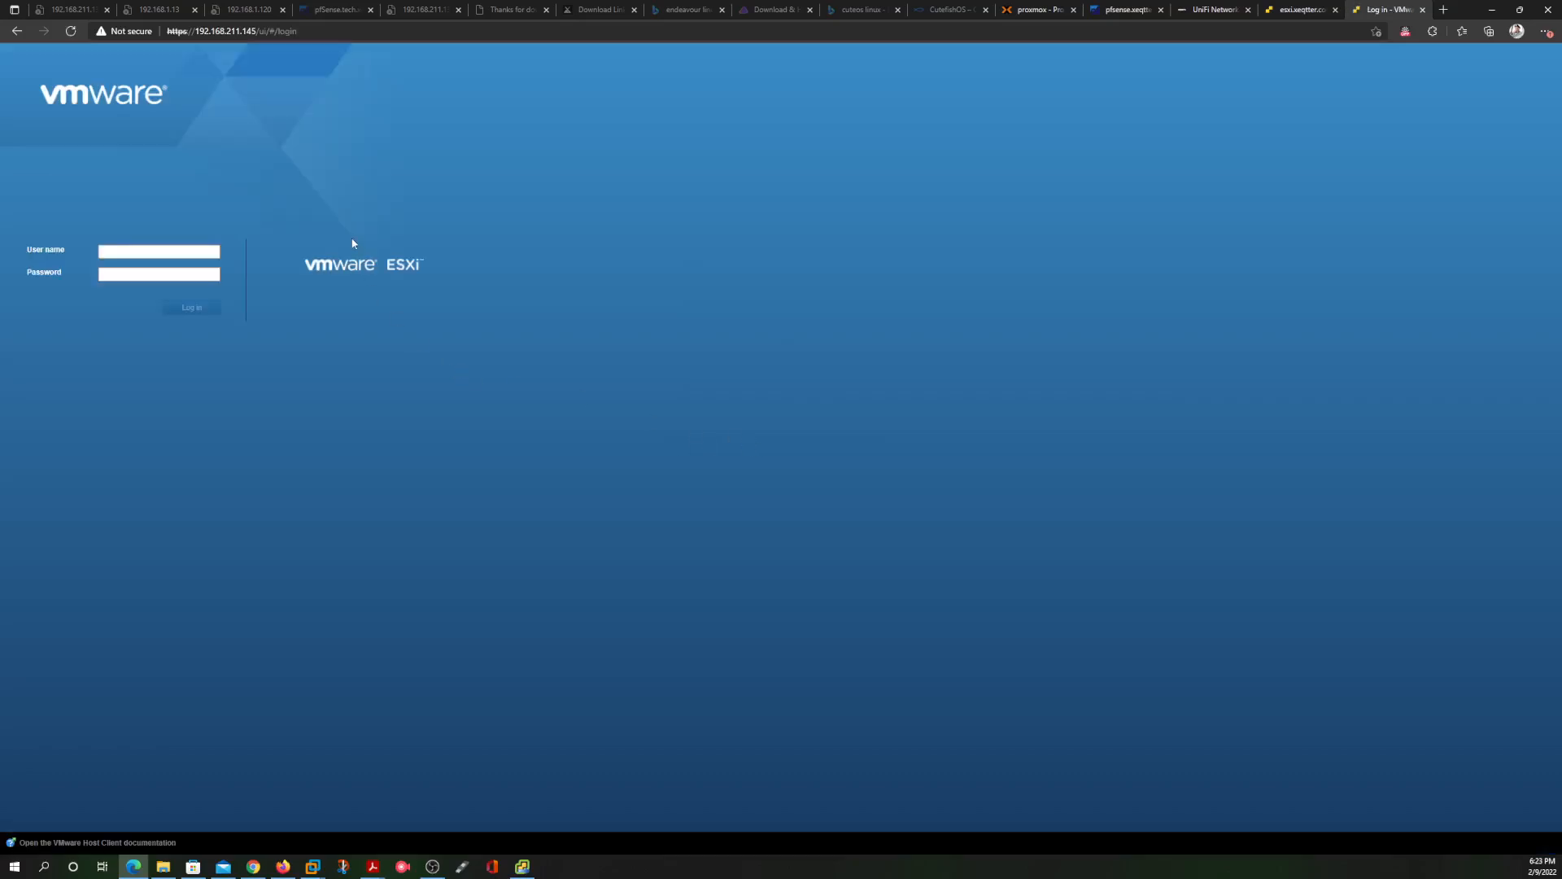
Log in to the nested ESXi host as root and decline joining the CEIP
{"action": "left_click", "coordinate": [127, 250]}
{"action": "type", "text": "root"}
{"action": "left_click", "coordinate": [132, 272]}
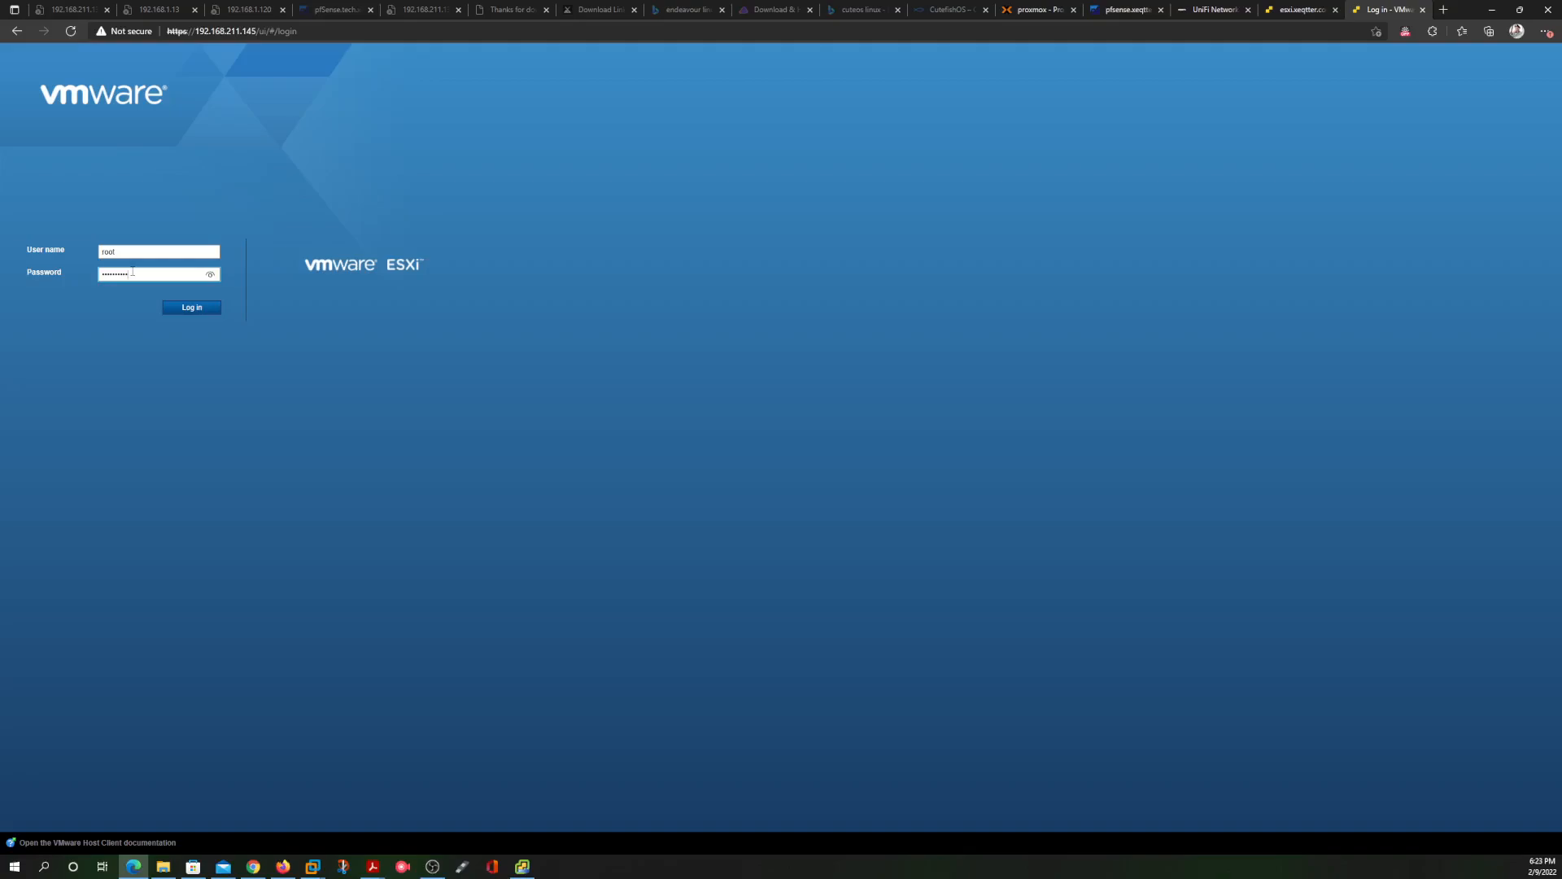
{"action": "key", "text": "Return"}
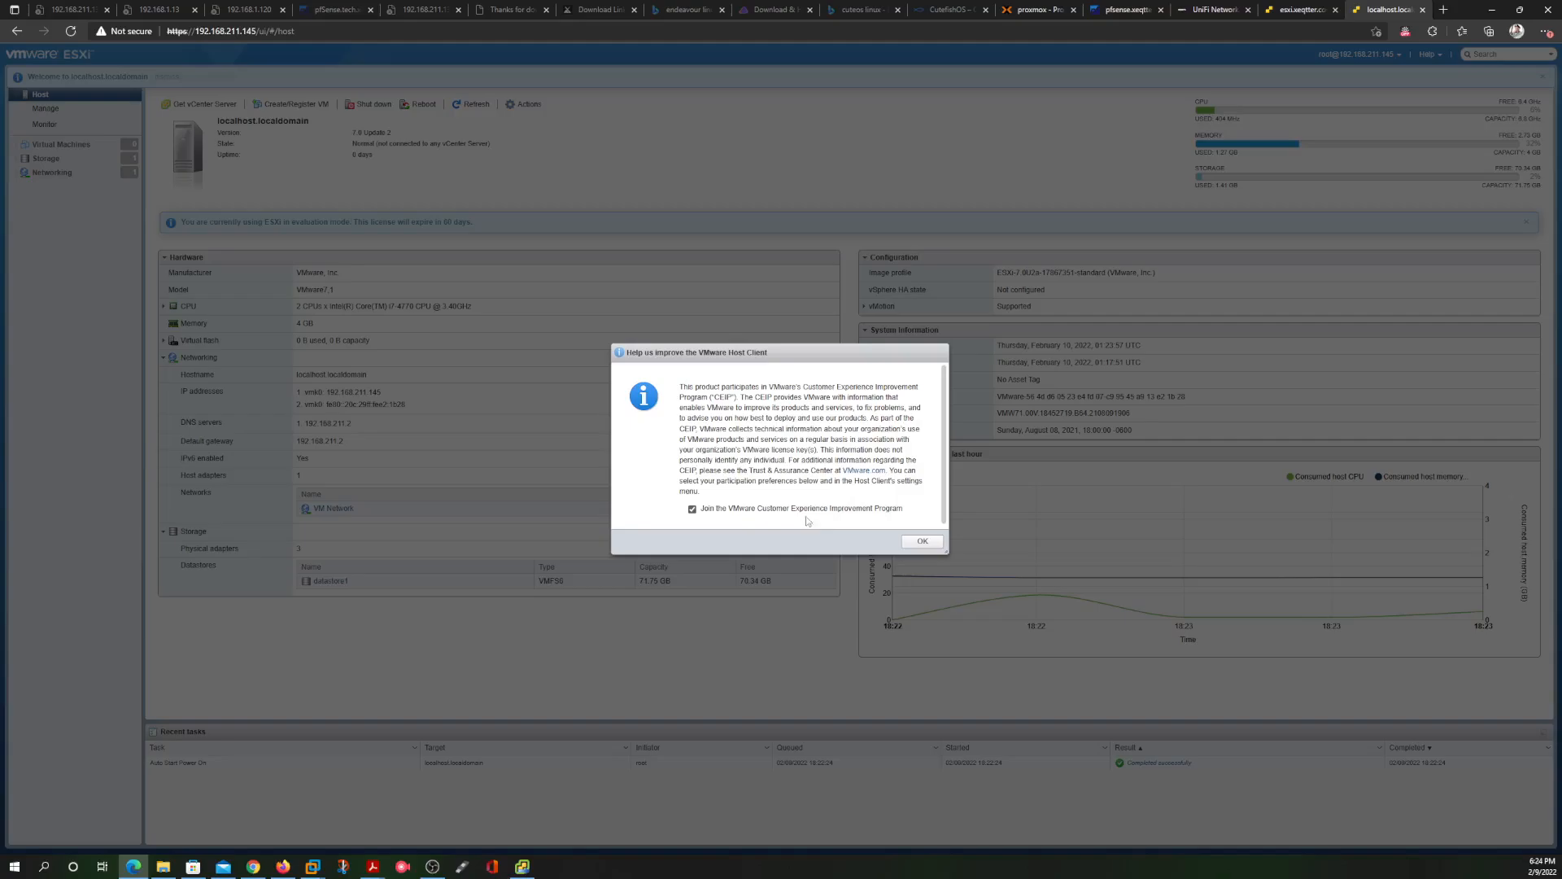
{"action": "left_click", "coordinate": [692, 510]}
{"action": "left_click", "coordinate": [922, 542]}
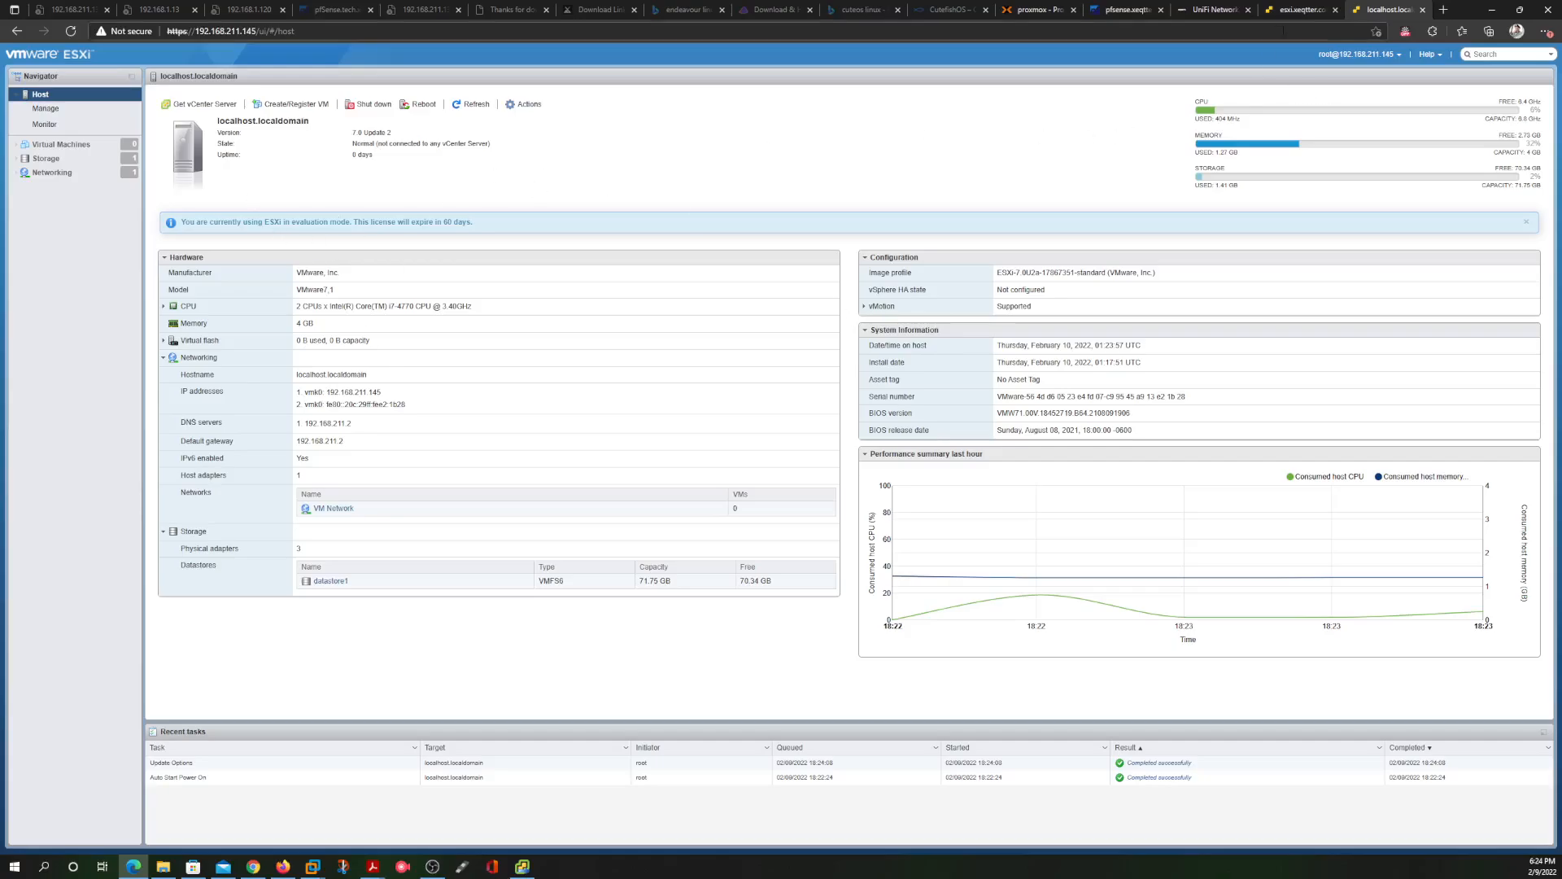
{"action": "left_click", "coordinate": [1299, 10]}
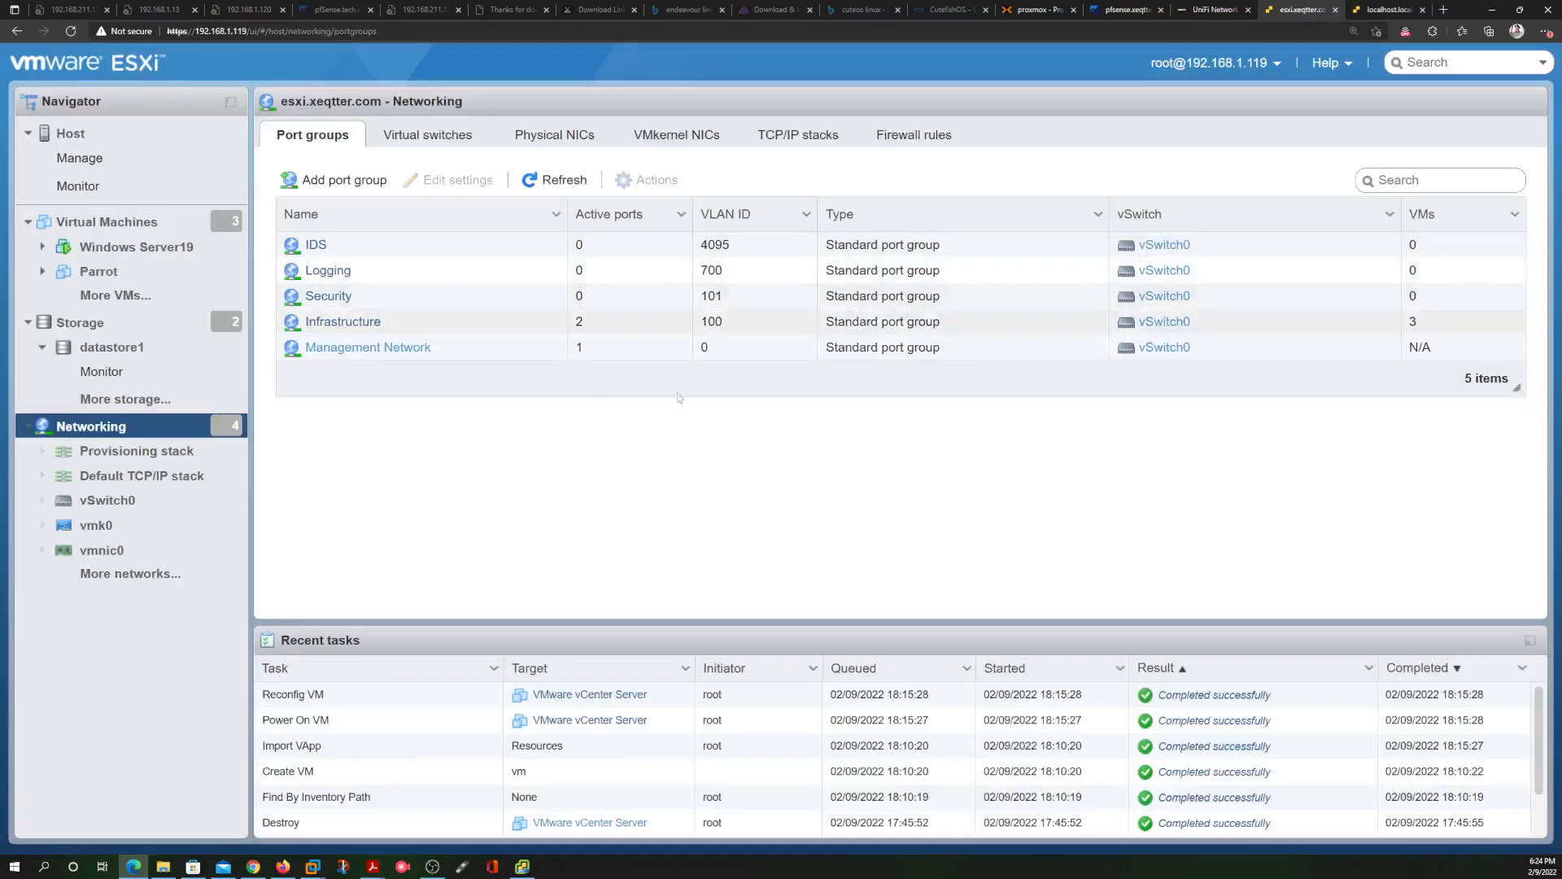
{"action": "left_click", "coordinate": [97, 133]}
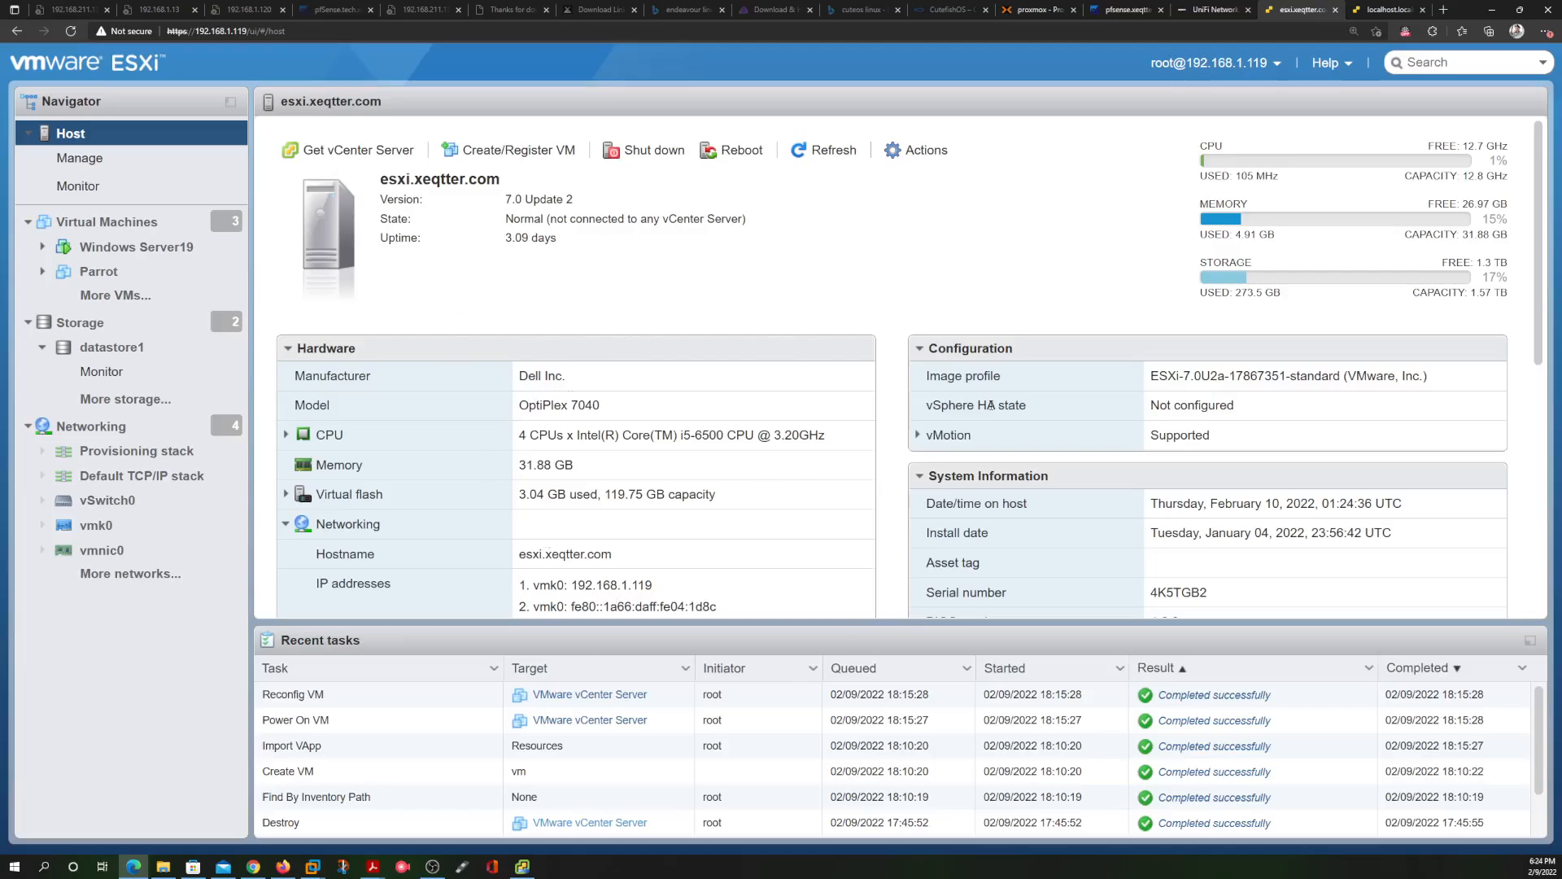
{"action": "left_click", "coordinate": [1387, 10]}
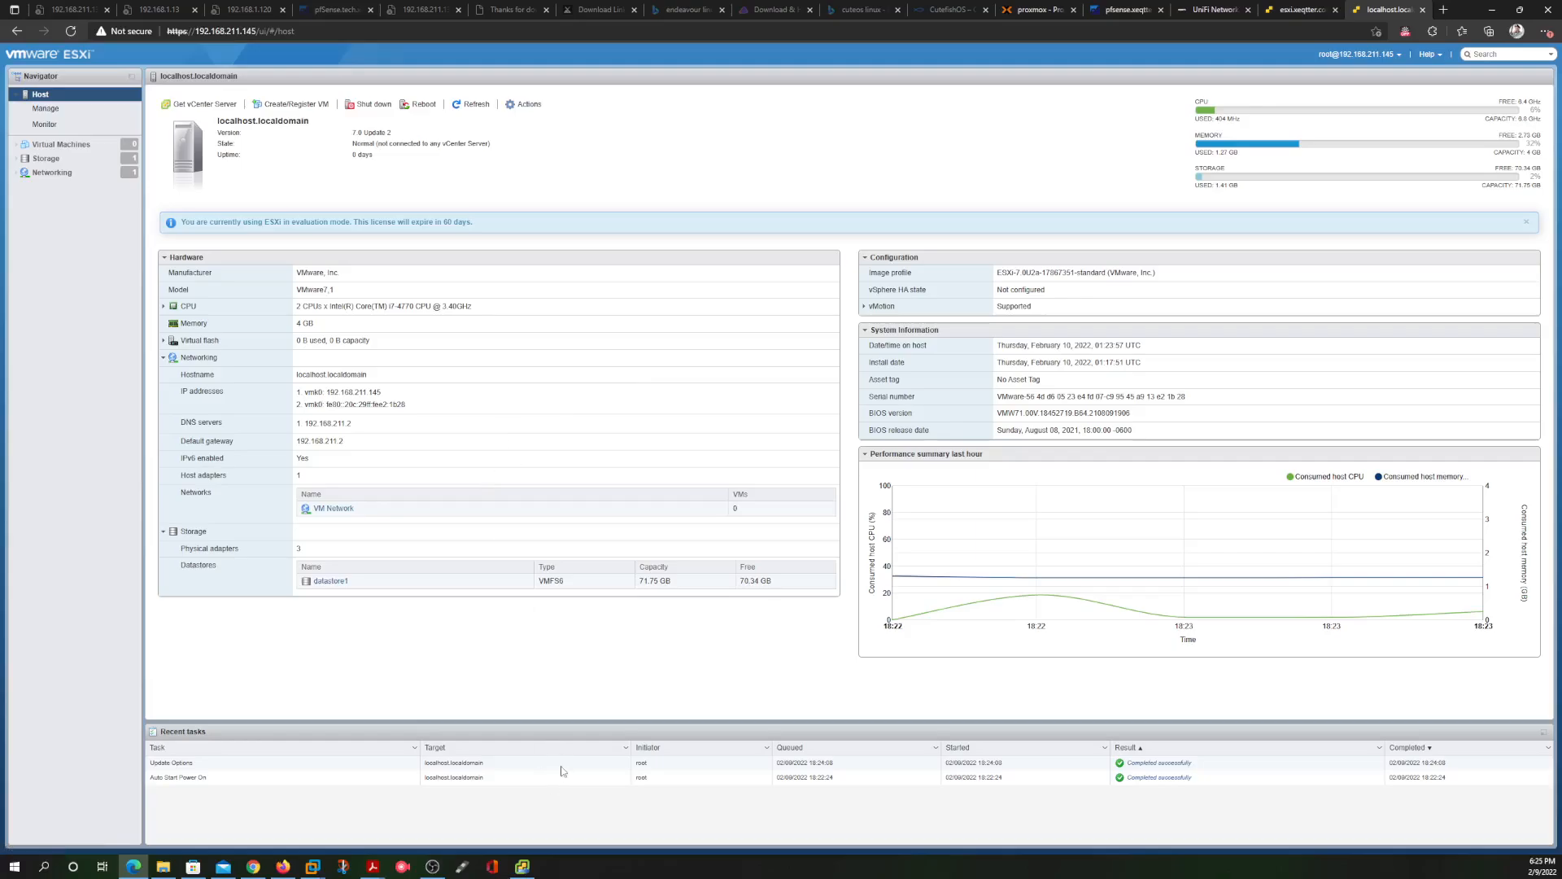
Close the stalled vCenter installer deployment and confirm quitting
{"action": "left_click", "coordinate": [522, 866]}
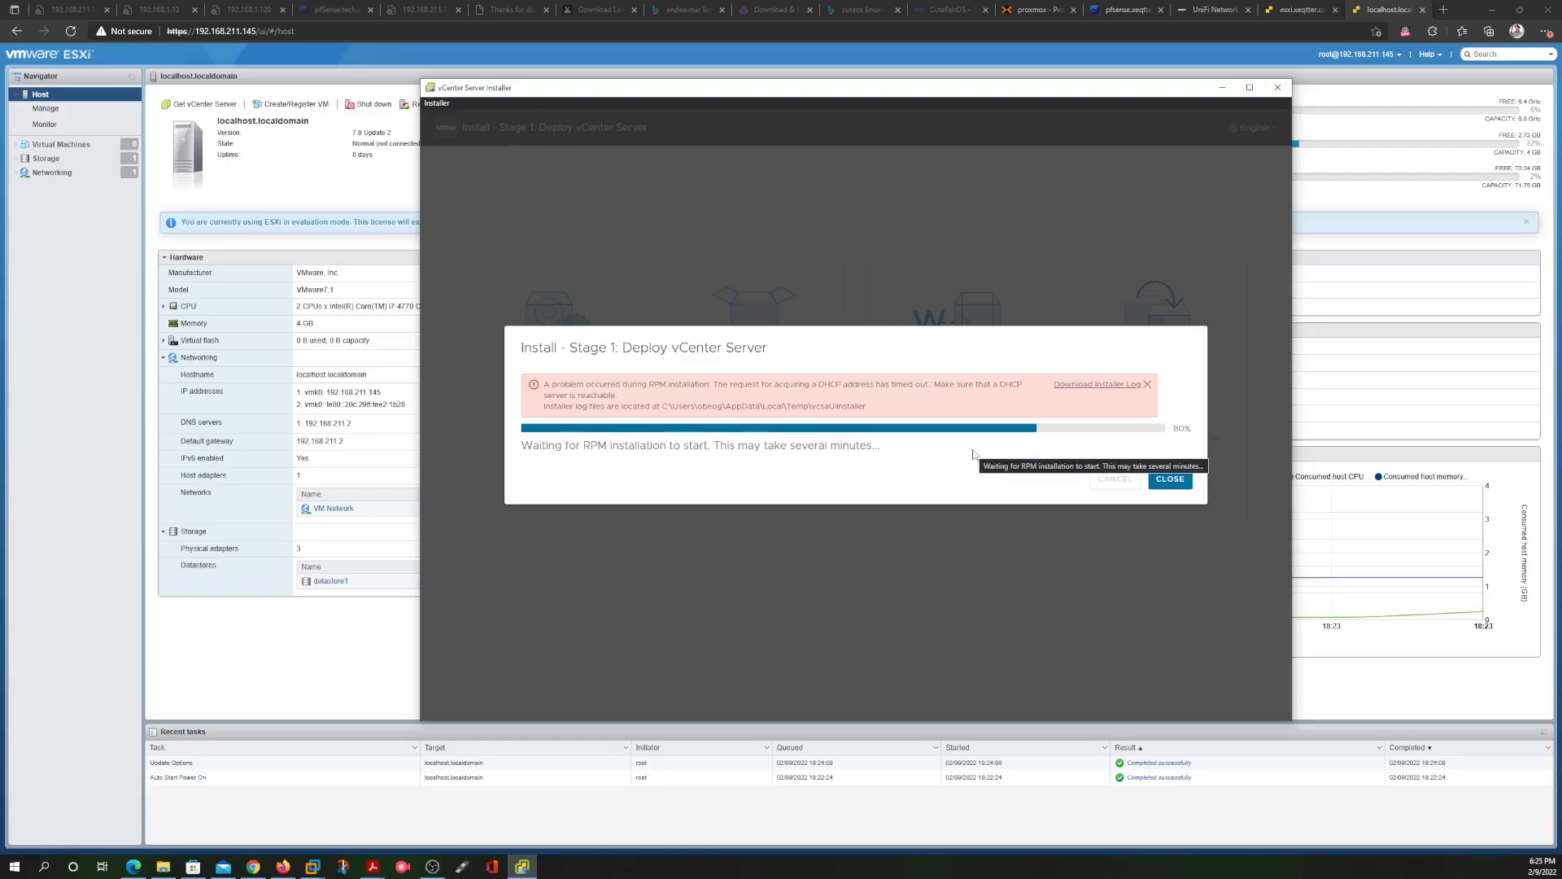
{"action": "left_click", "coordinate": [1163, 479]}
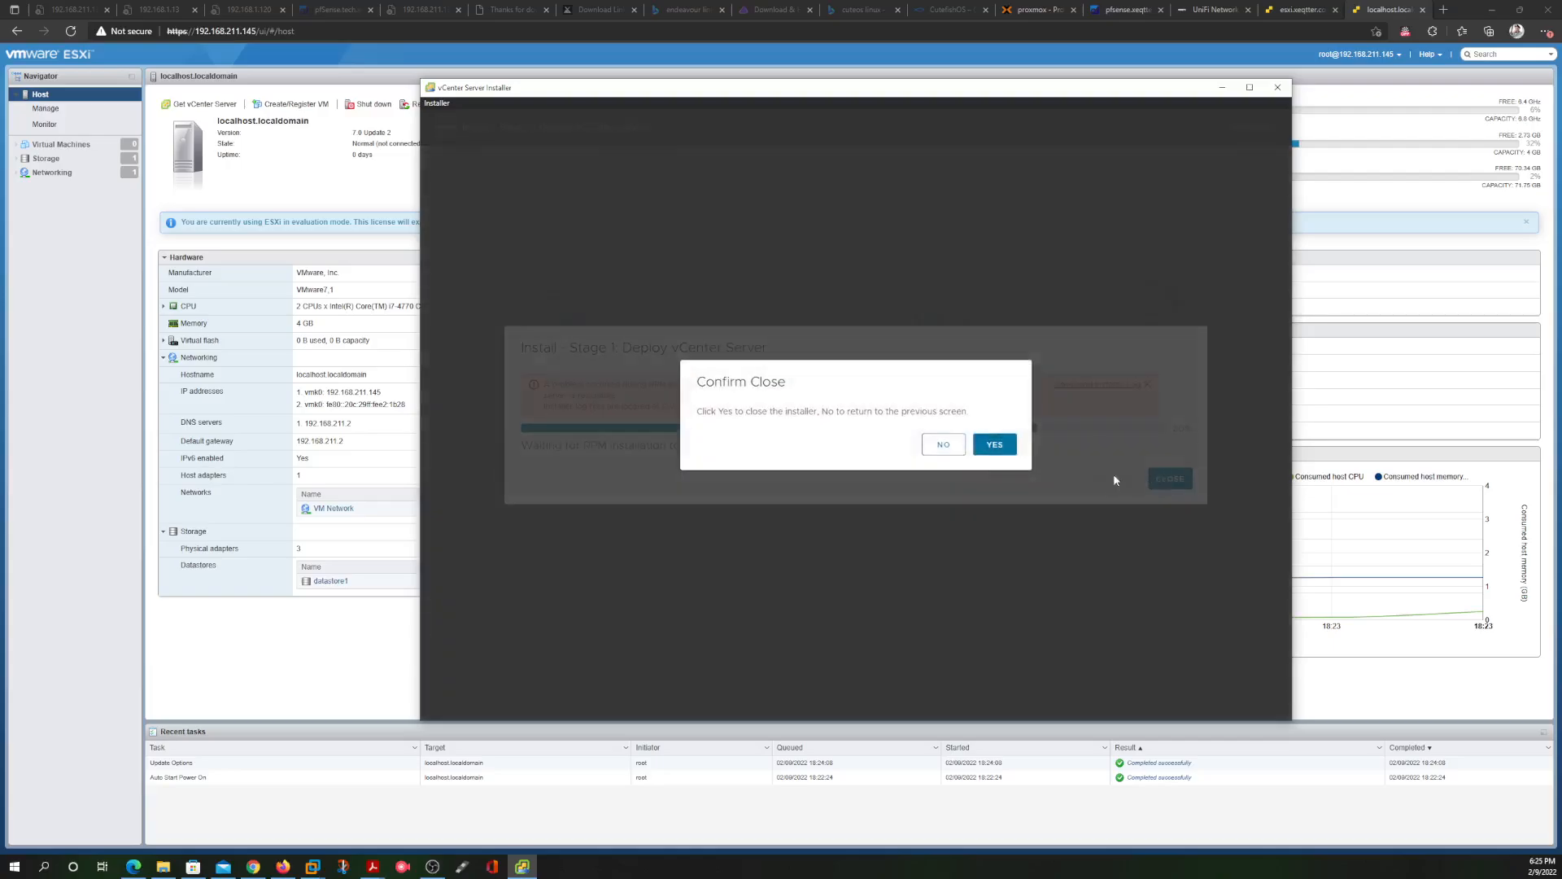
{"action": "left_click", "coordinate": [995, 445]}
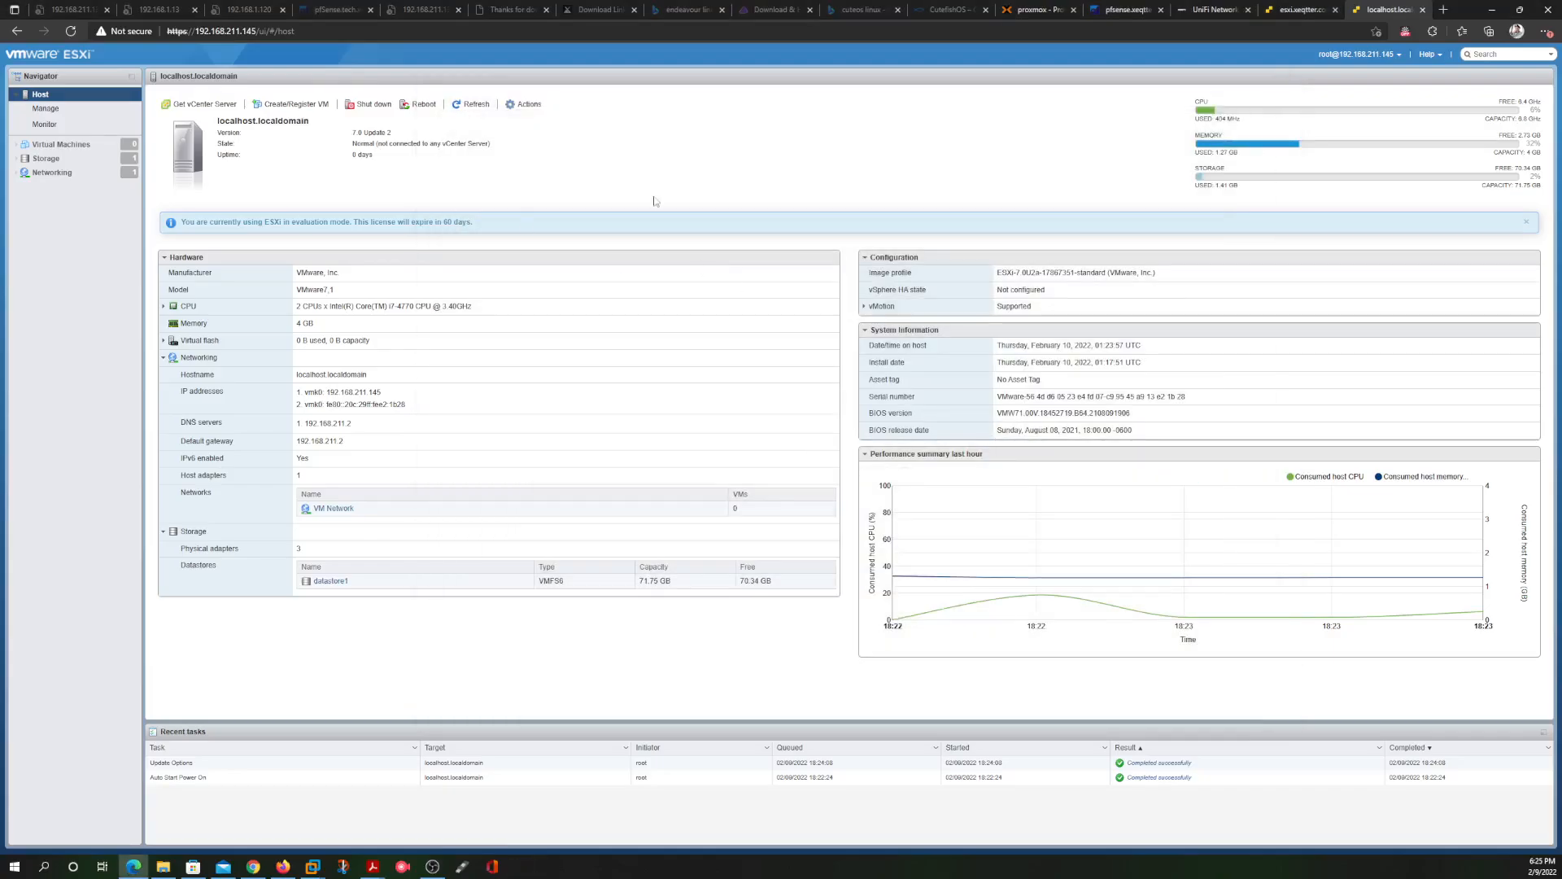
Relaunch installer.exe from the win32 installer folder
{"action": "left_click", "coordinate": [1302, 10]}
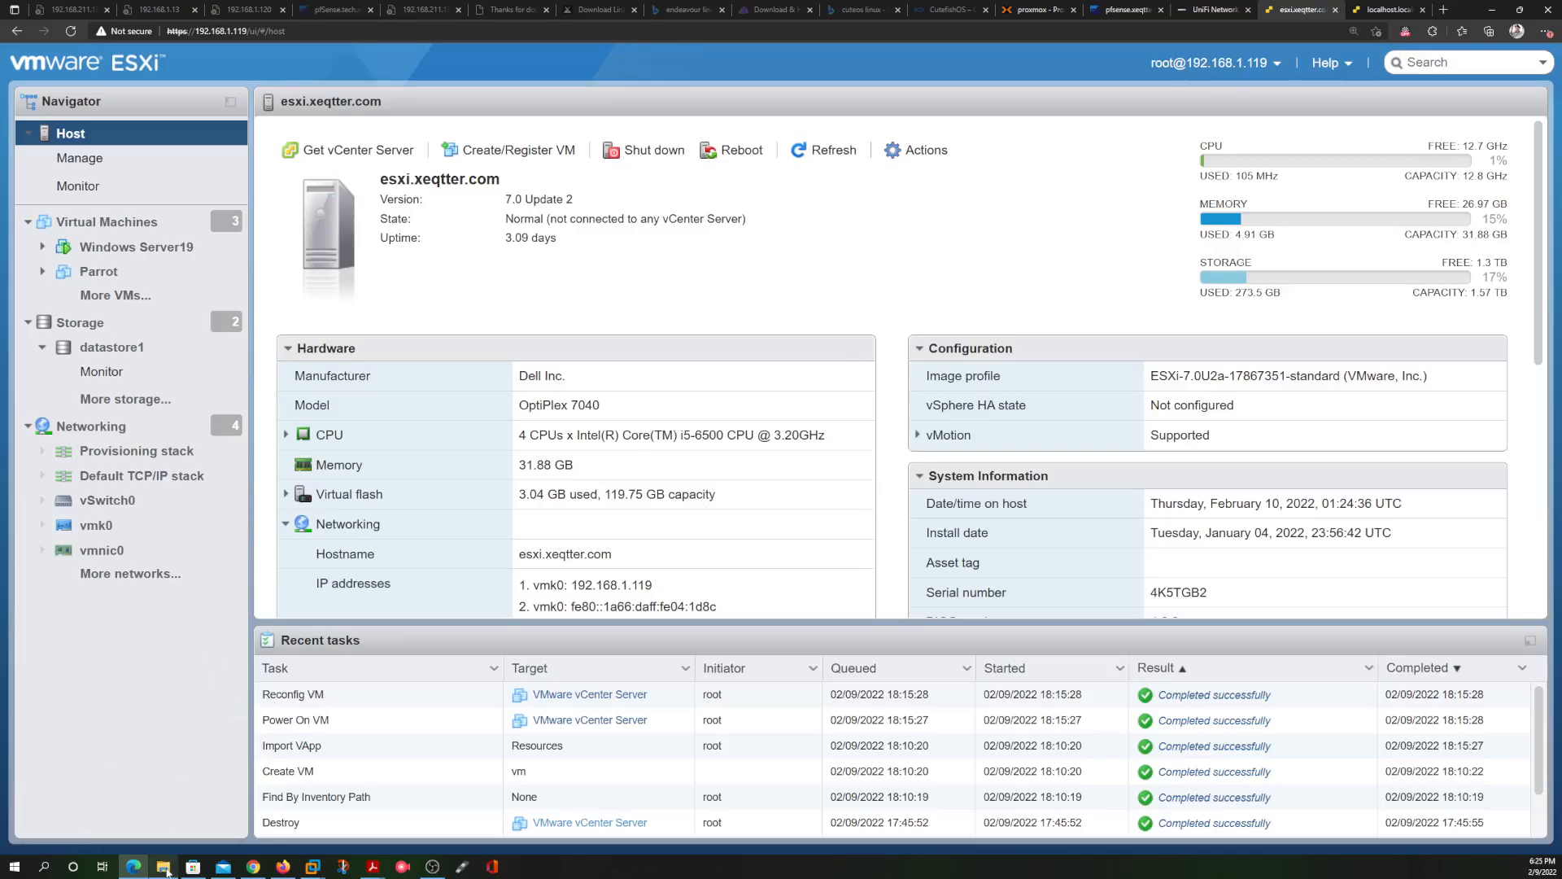
{"action": "mouse_move", "coordinate": [165, 867]}
{"action": "left_click", "coordinate": [157, 808]}
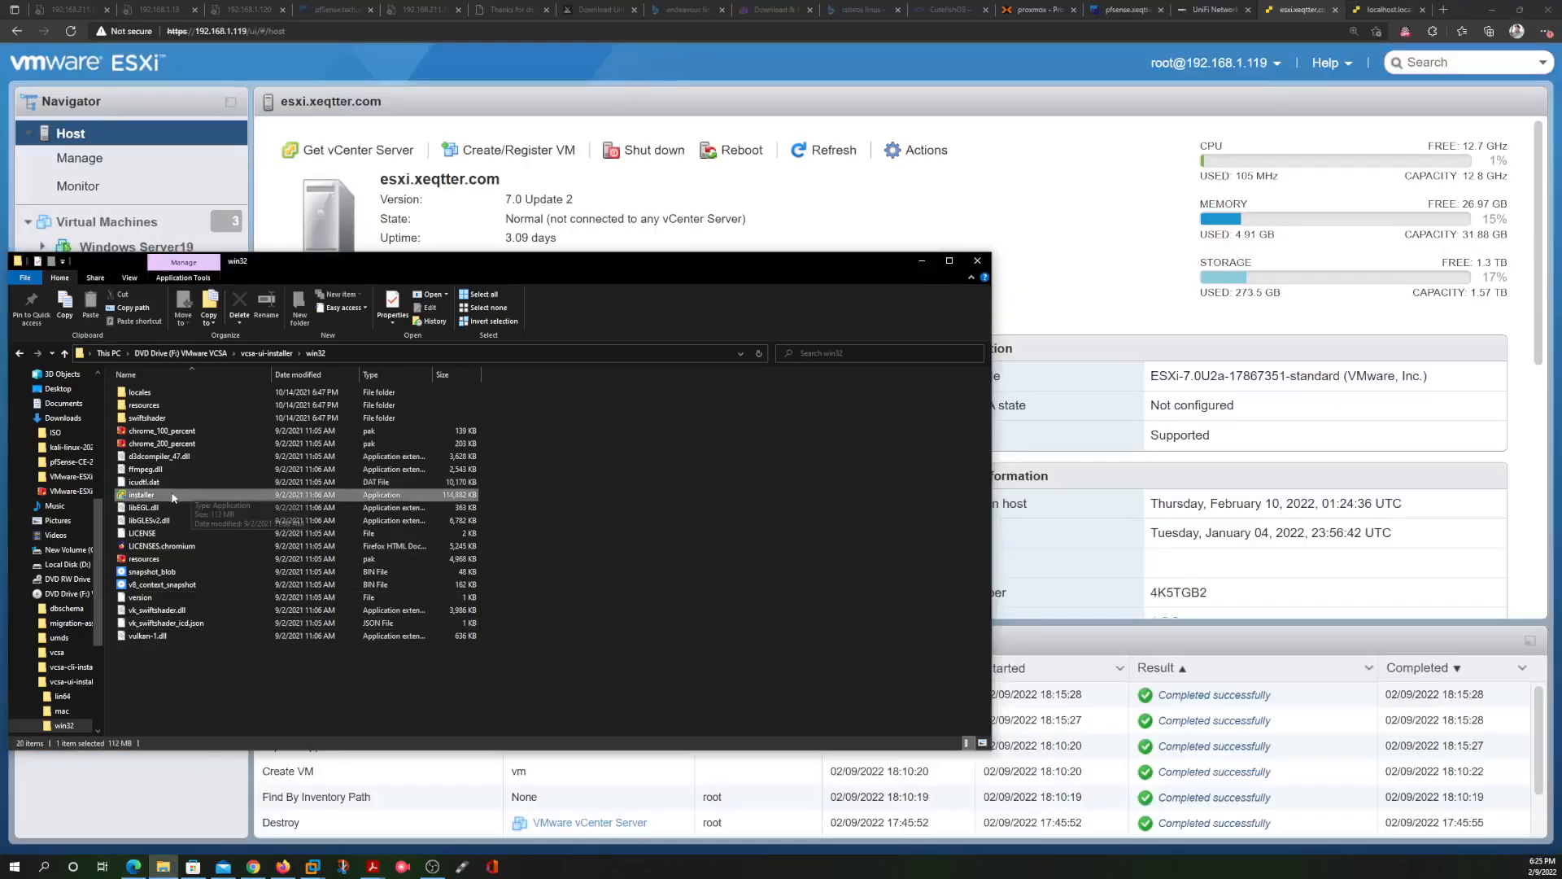
{"action": "double_click", "coordinate": [177, 496]}
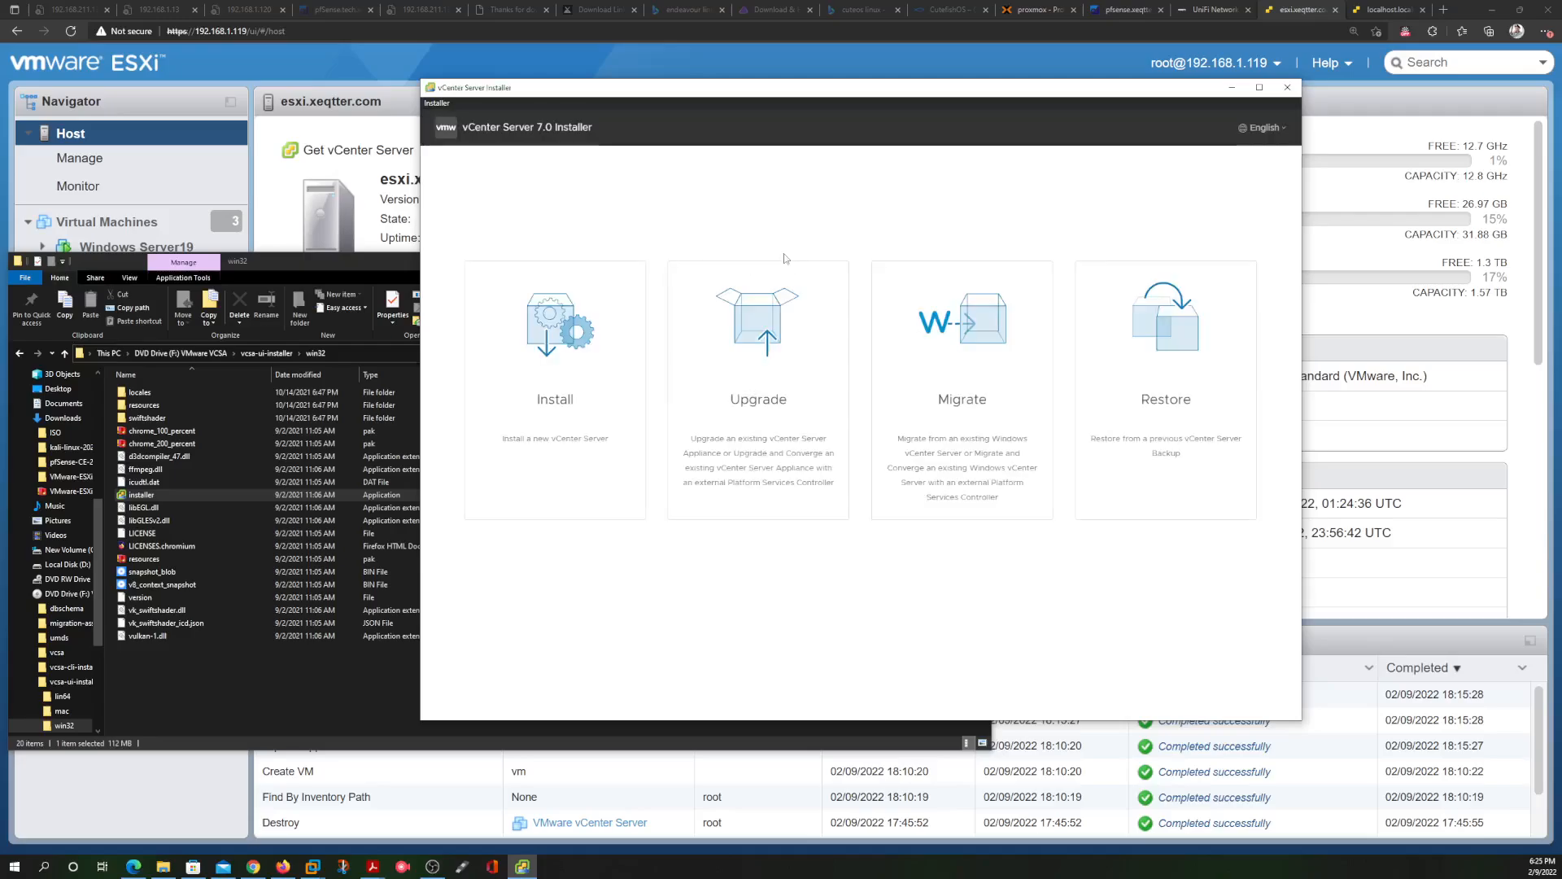
Start a new vCenter Server install and accept the license agreement
{"action": "left_click", "coordinate": [554, 365]}
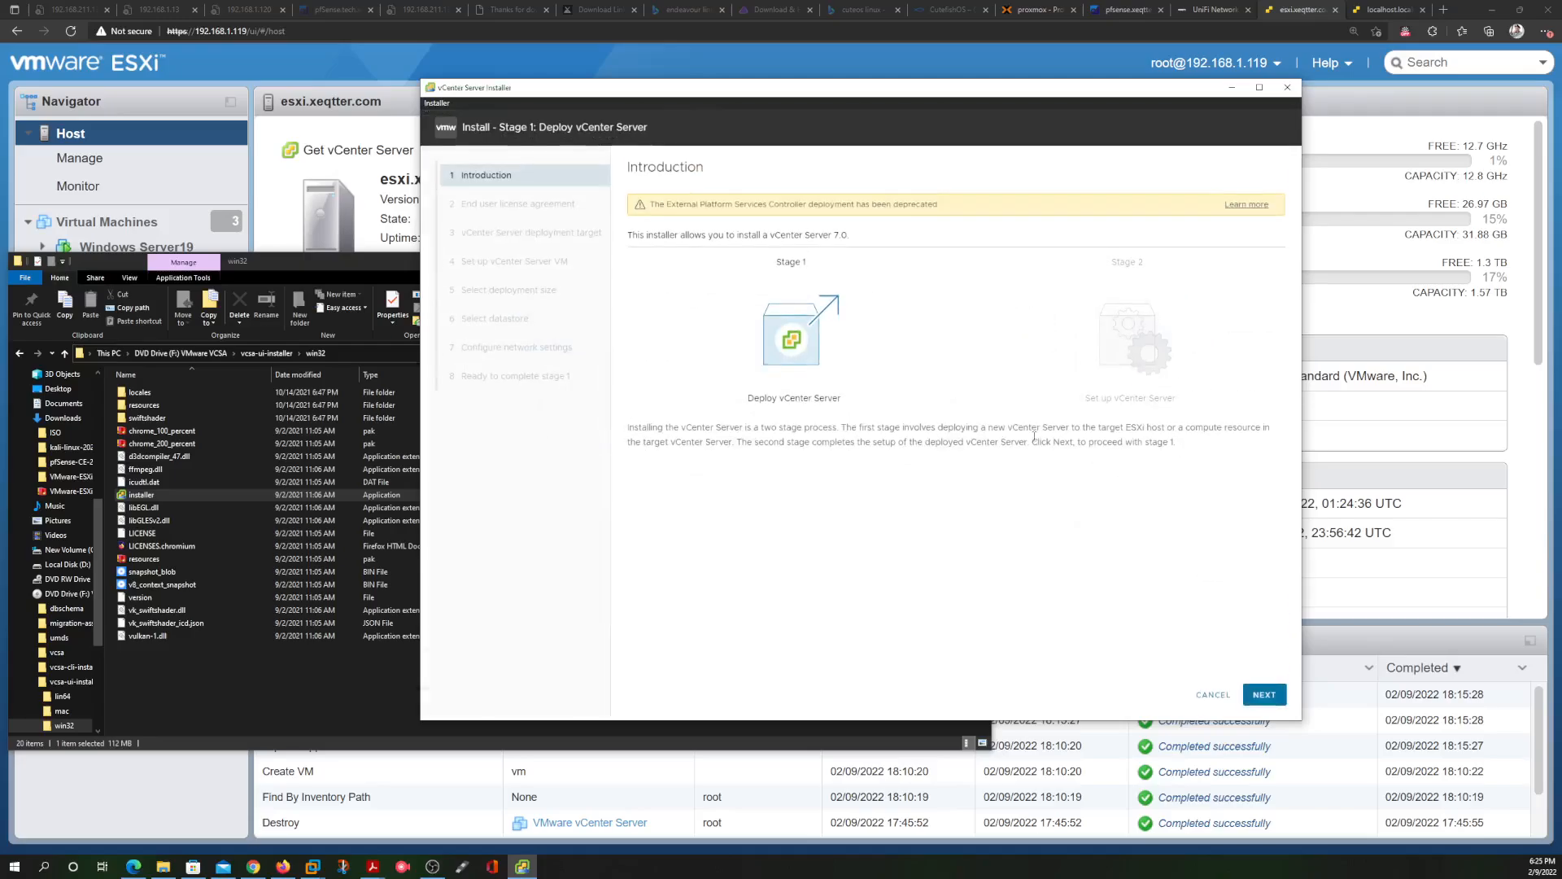
{"action": "left_click", "coordinate": [1263, 694]}
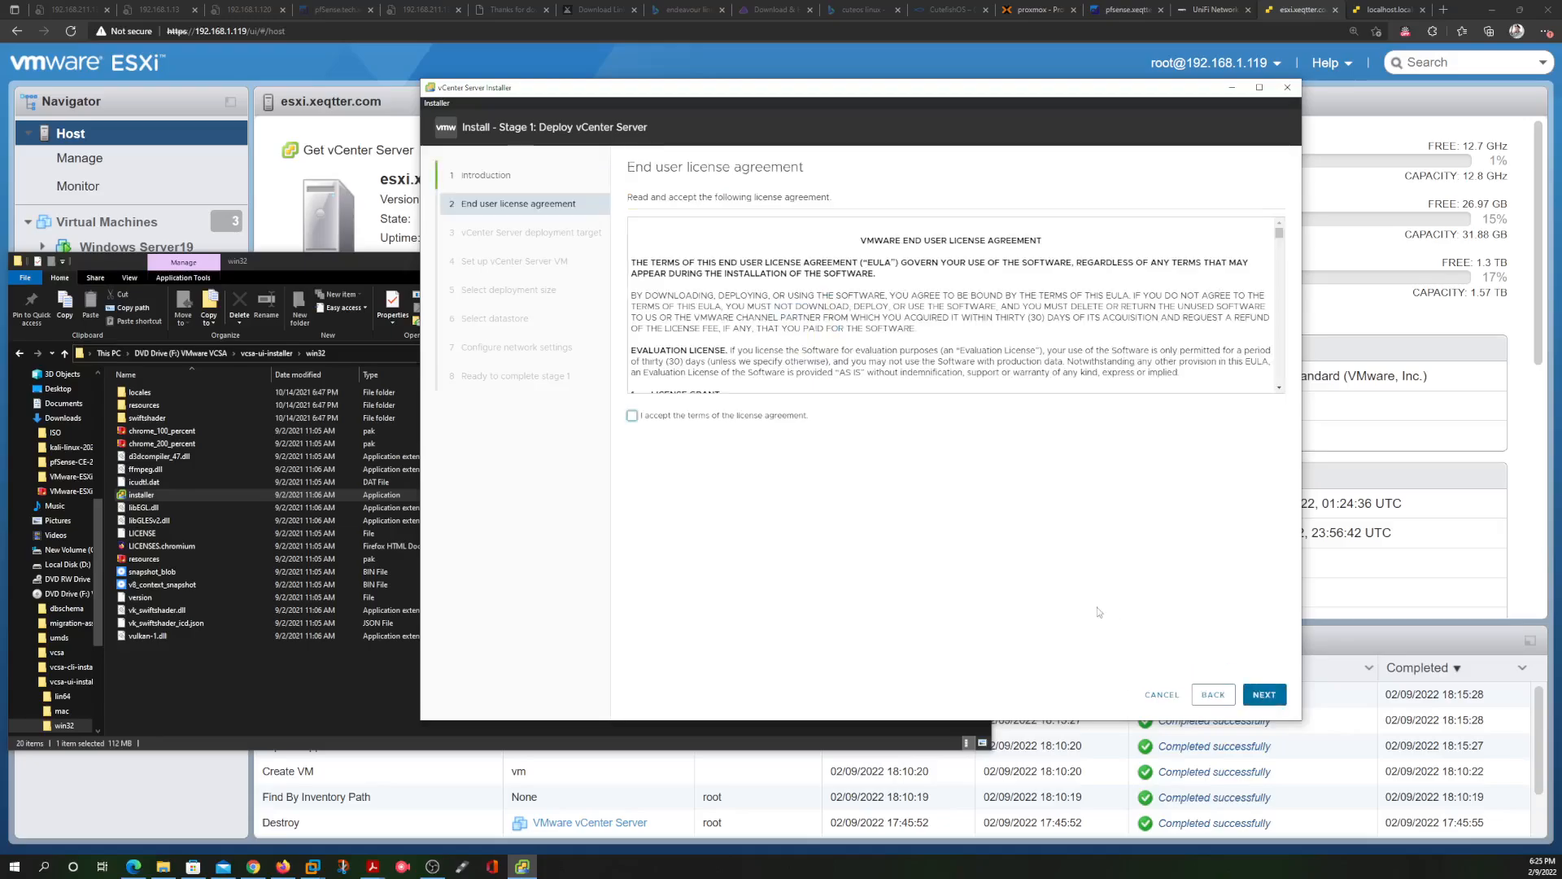
{"action": "left_click", "coordinate": [634, 416]}
{"action": "left_click", "coordinate": [1266, 694]}
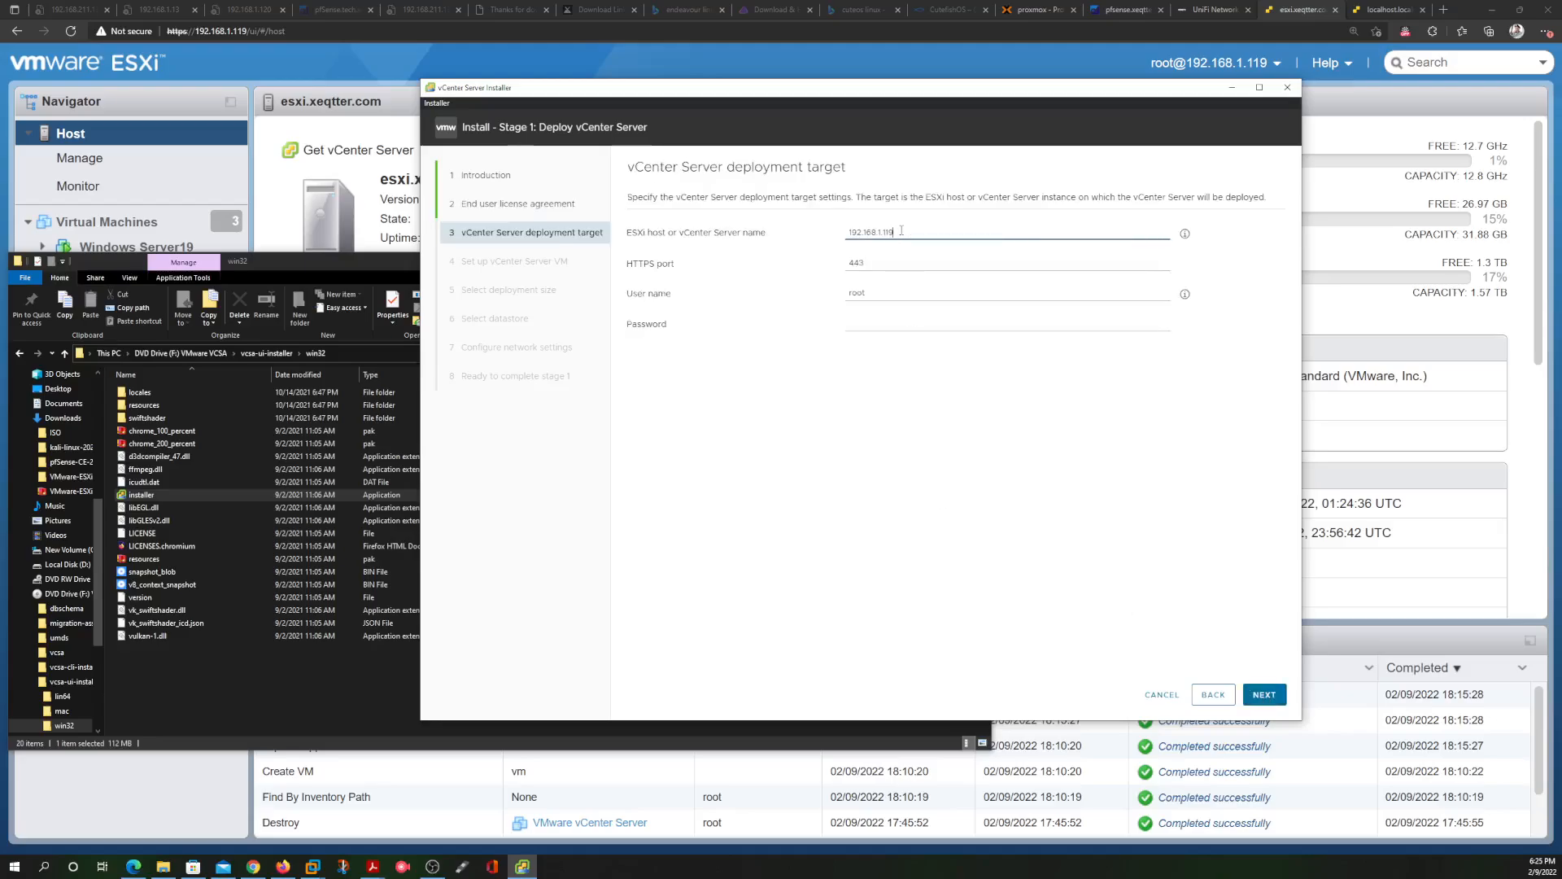
Set the deployment target to host 192.168.1.119 with user root and its password
{"action": "left_click", "coordinate": [874, 325]}
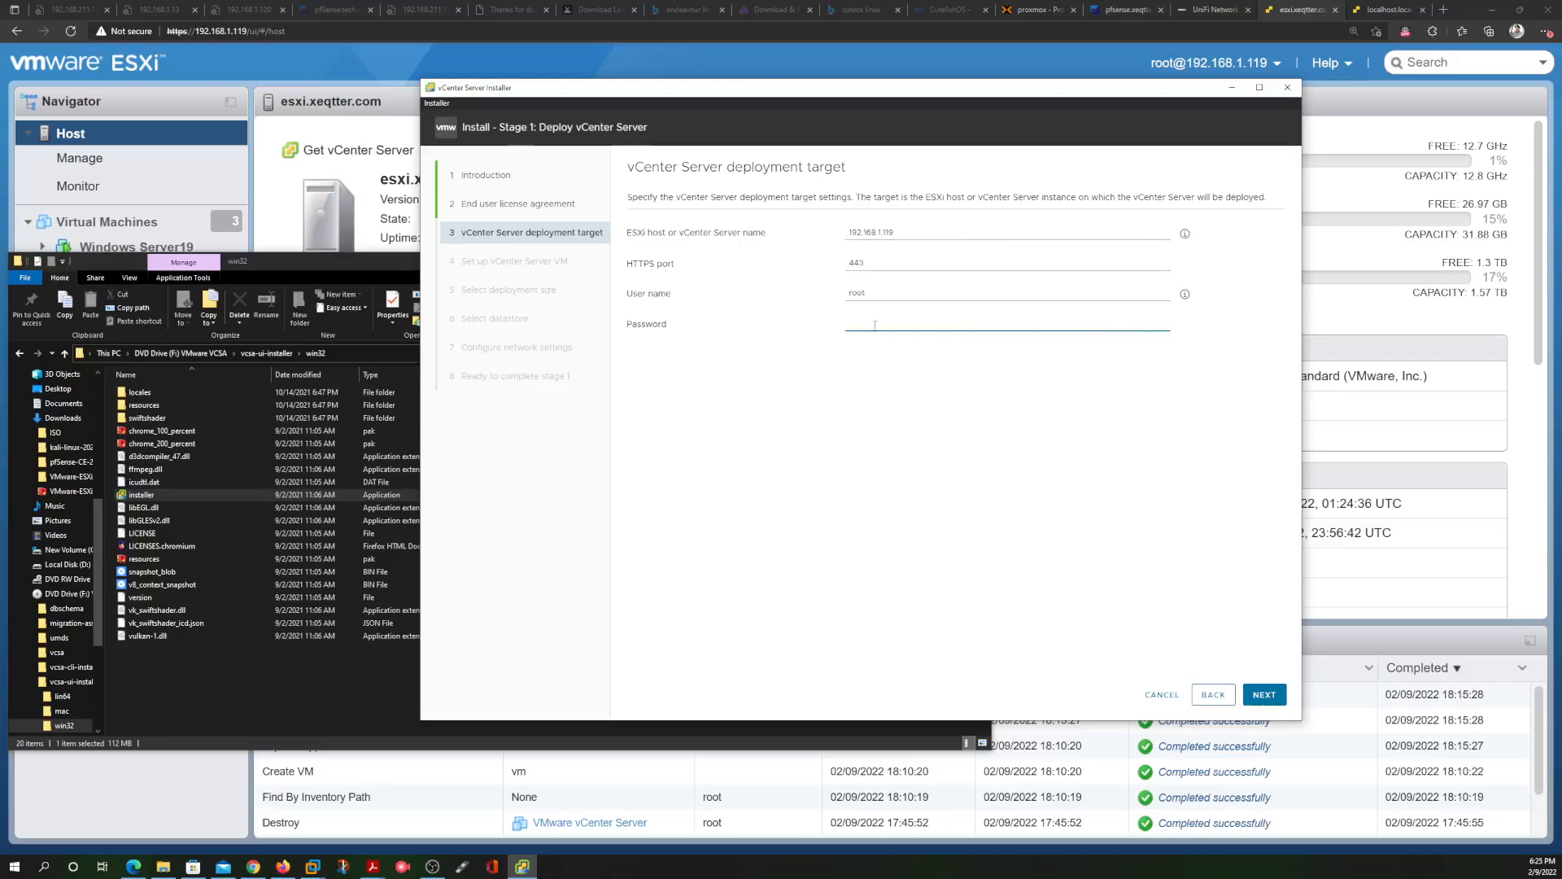
{"action": "key", "text": "Caps_Lock"}
{"action": "type", "text": "•"}
{"action": "key", "text": "Caps_Lock"}
{"action": "type", "text": "•"}
{"action": "left_click_drag", "start_coordinate": [911, 232], "coordinate": [836, 232]}
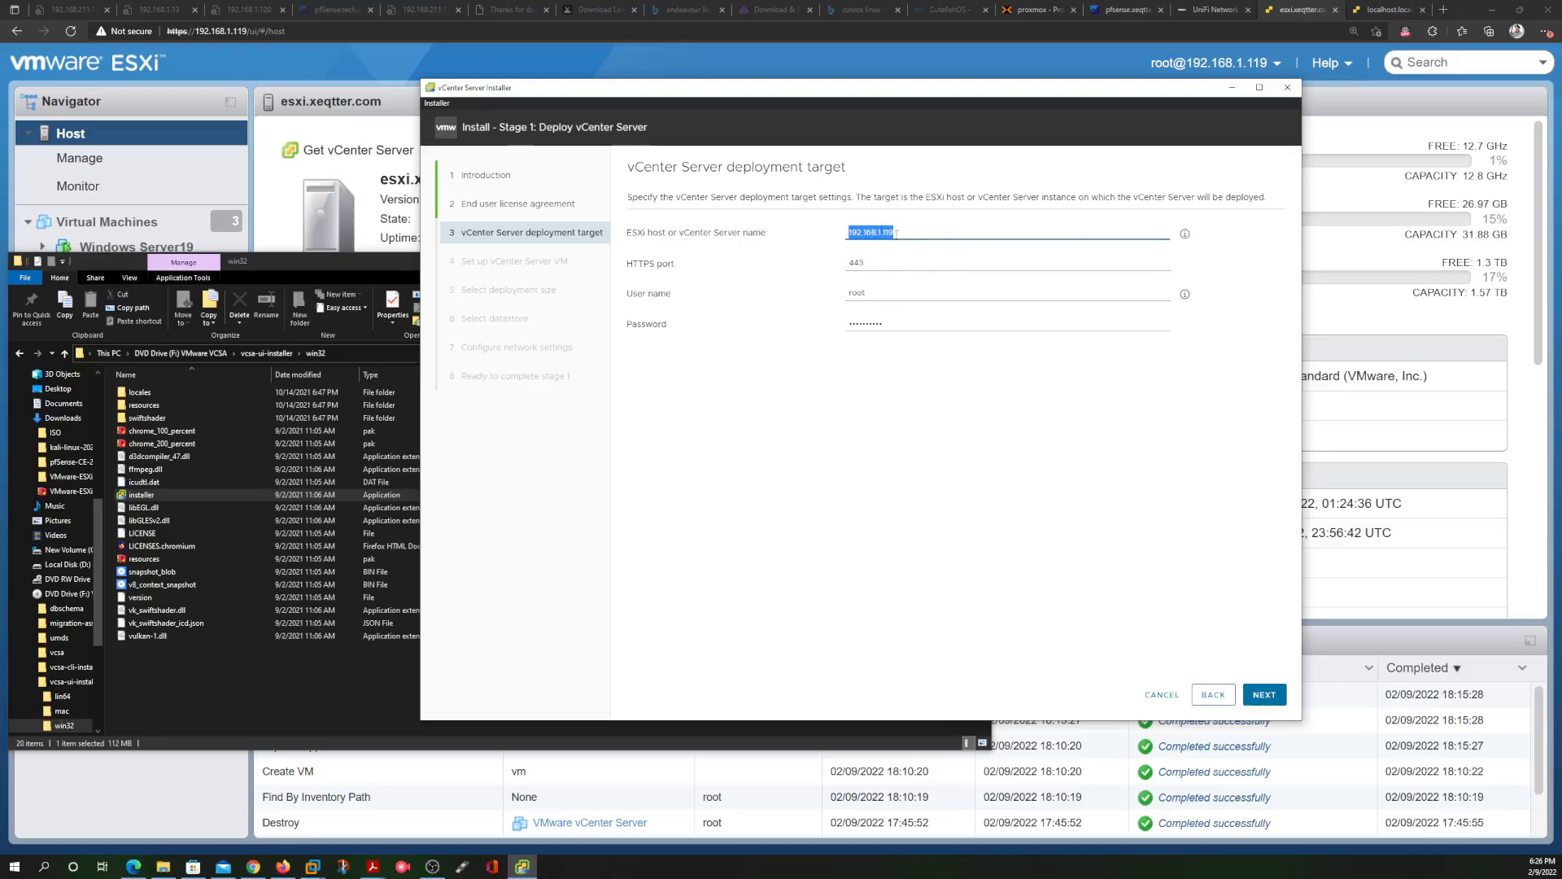
{"action": "left_click", "coordinate": [1262, 695]}
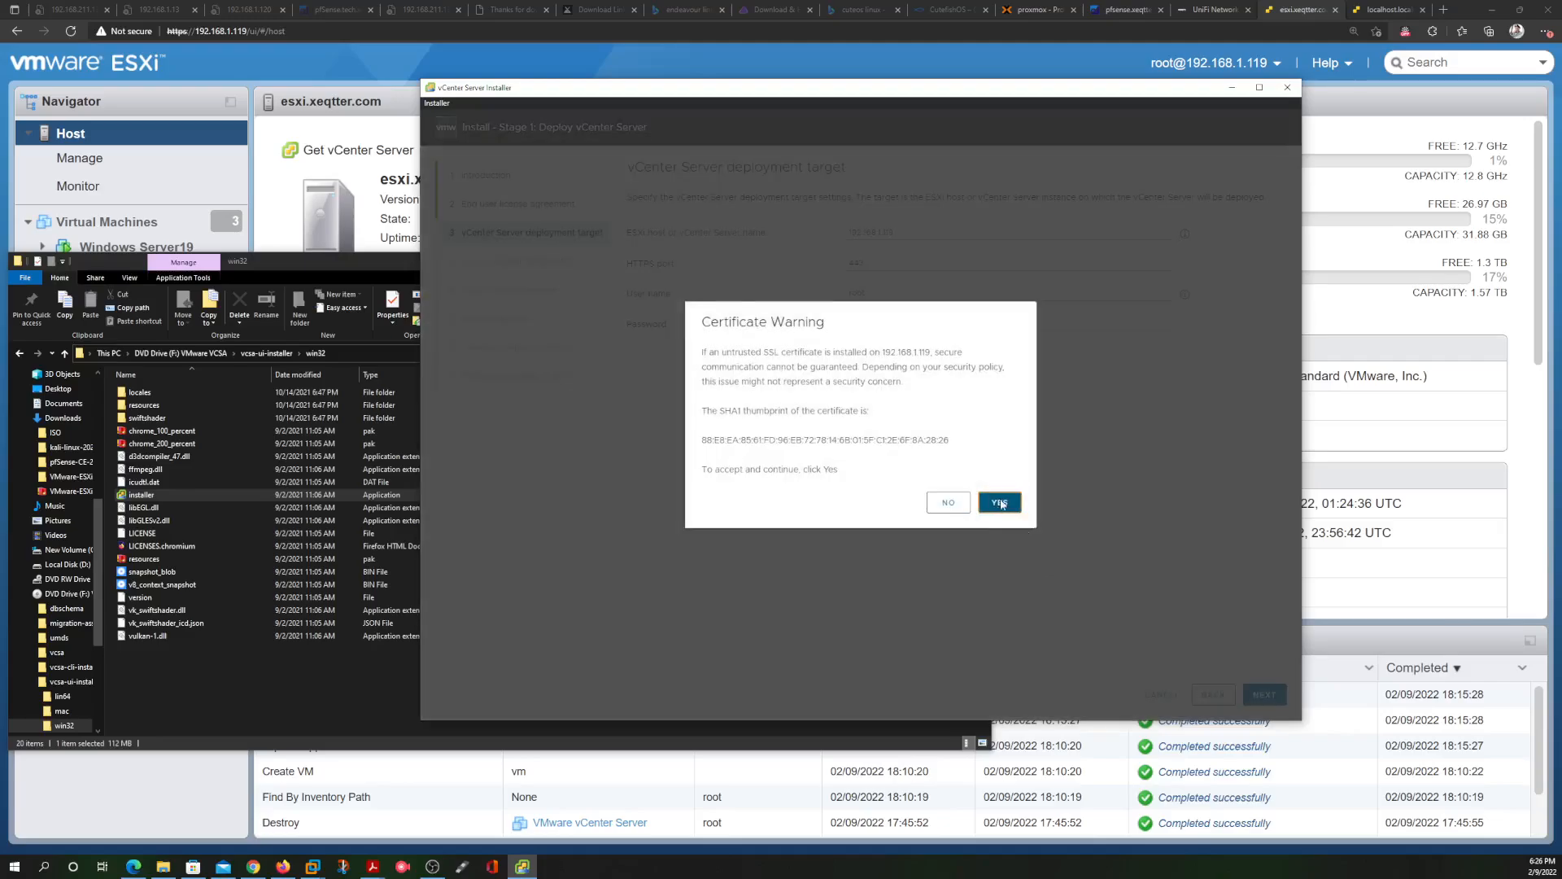
Accept the host certificate, set and confirm the appliance root password, and rename the VM to 'VMware vCenter'
{"action": "left_click", "coordinate": [999, 500]}
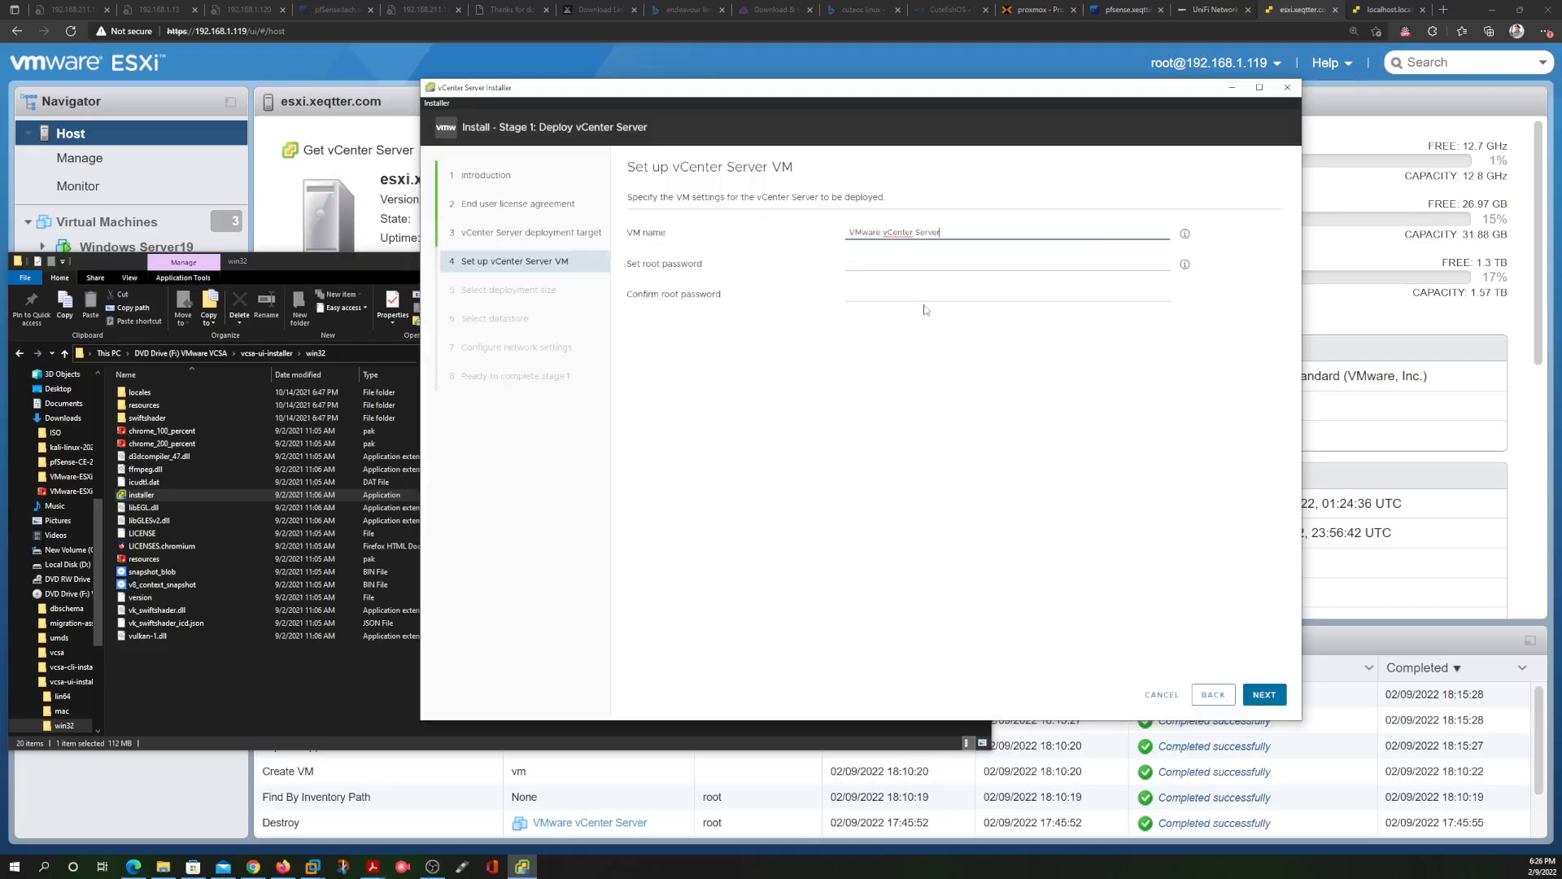
{"action": "left_click", "coordinate": [910, 262]}
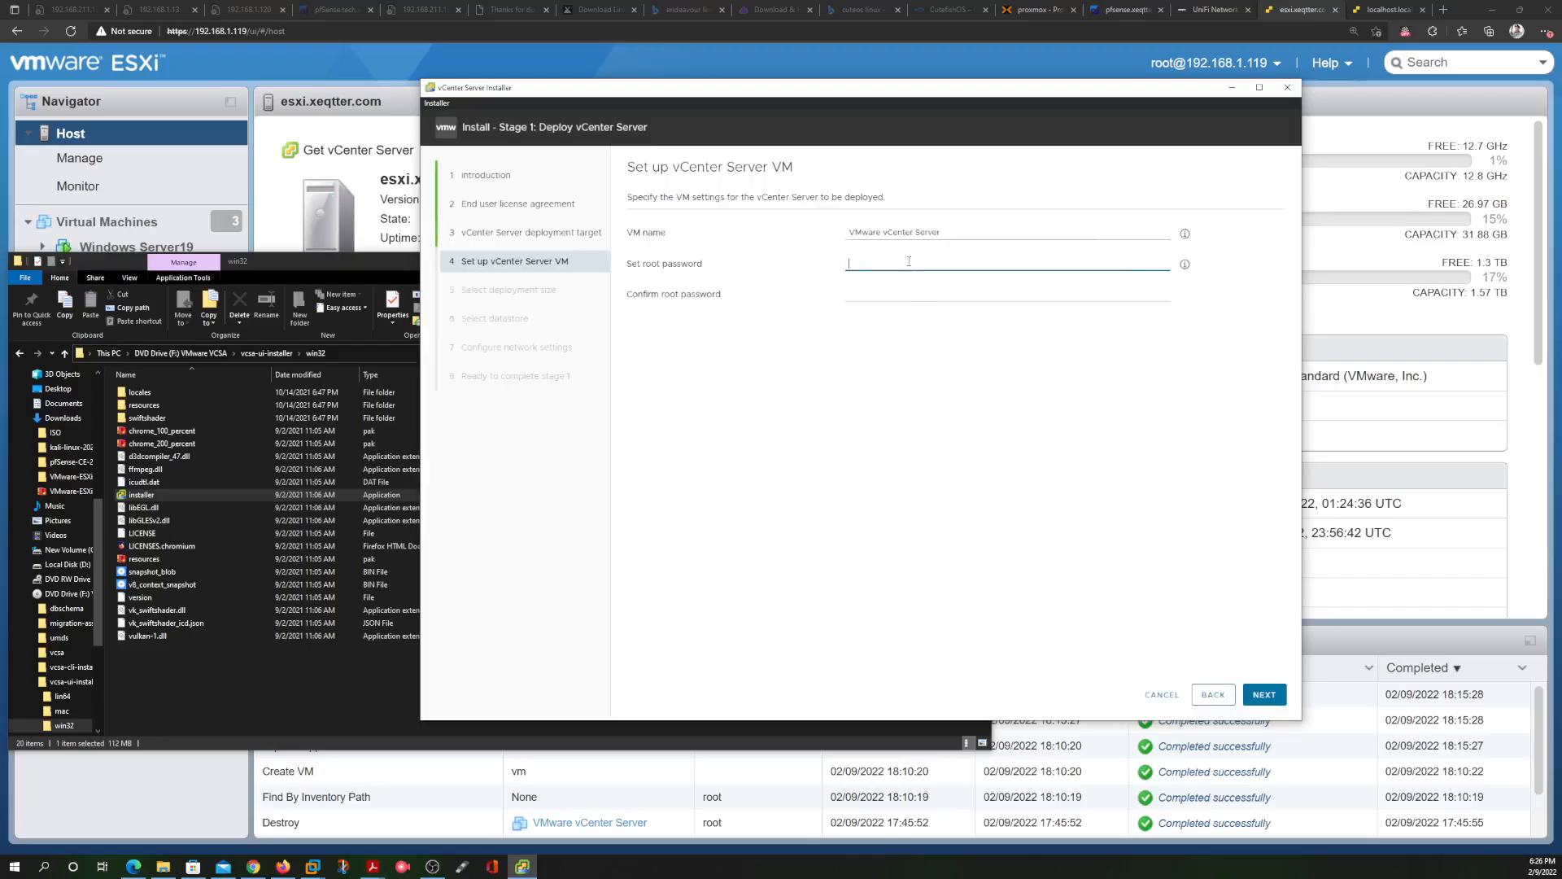
{"action": "key", "text": "Caps_Lock"}
{"action": "type", "text": "•"}
{"action": "key", "text": "Caps_Lock"}
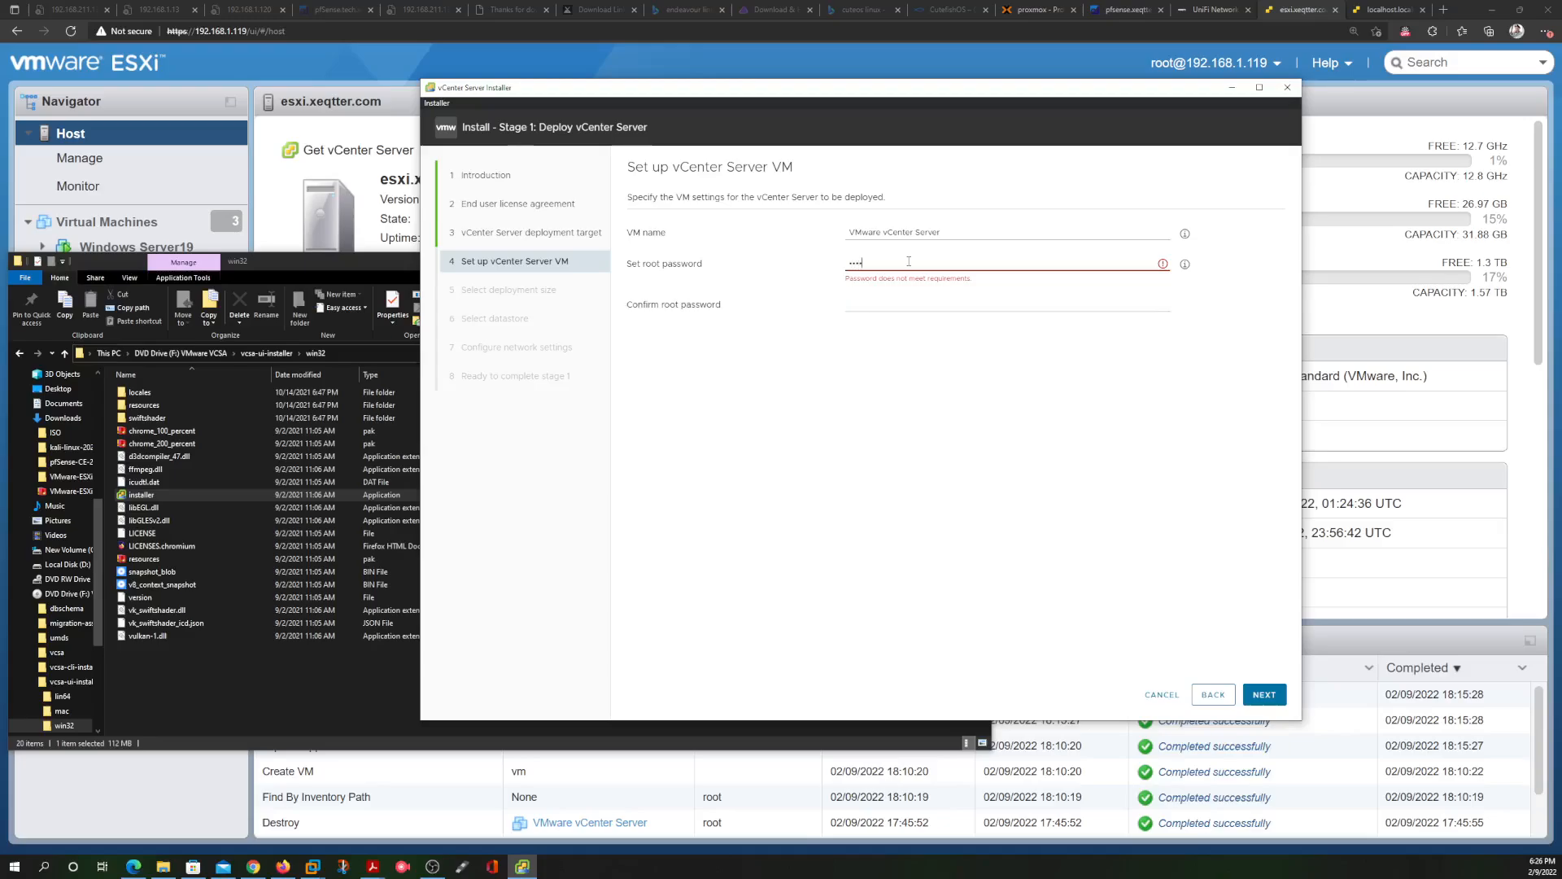
{"action": "type", "text": "•••••••••"}
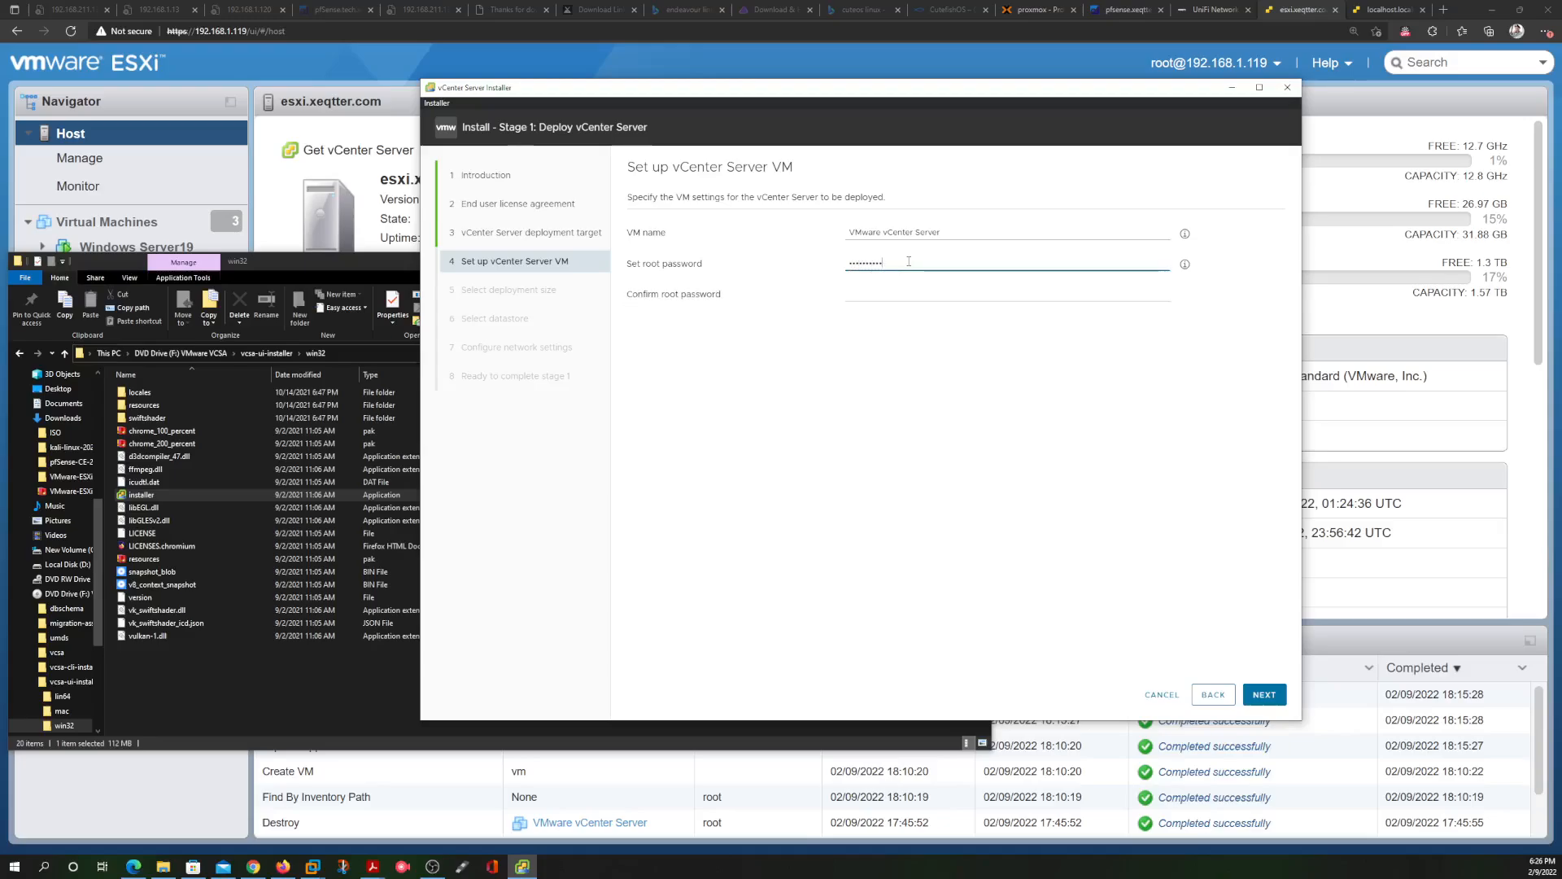
{"action": "key", "text": "Tab"}
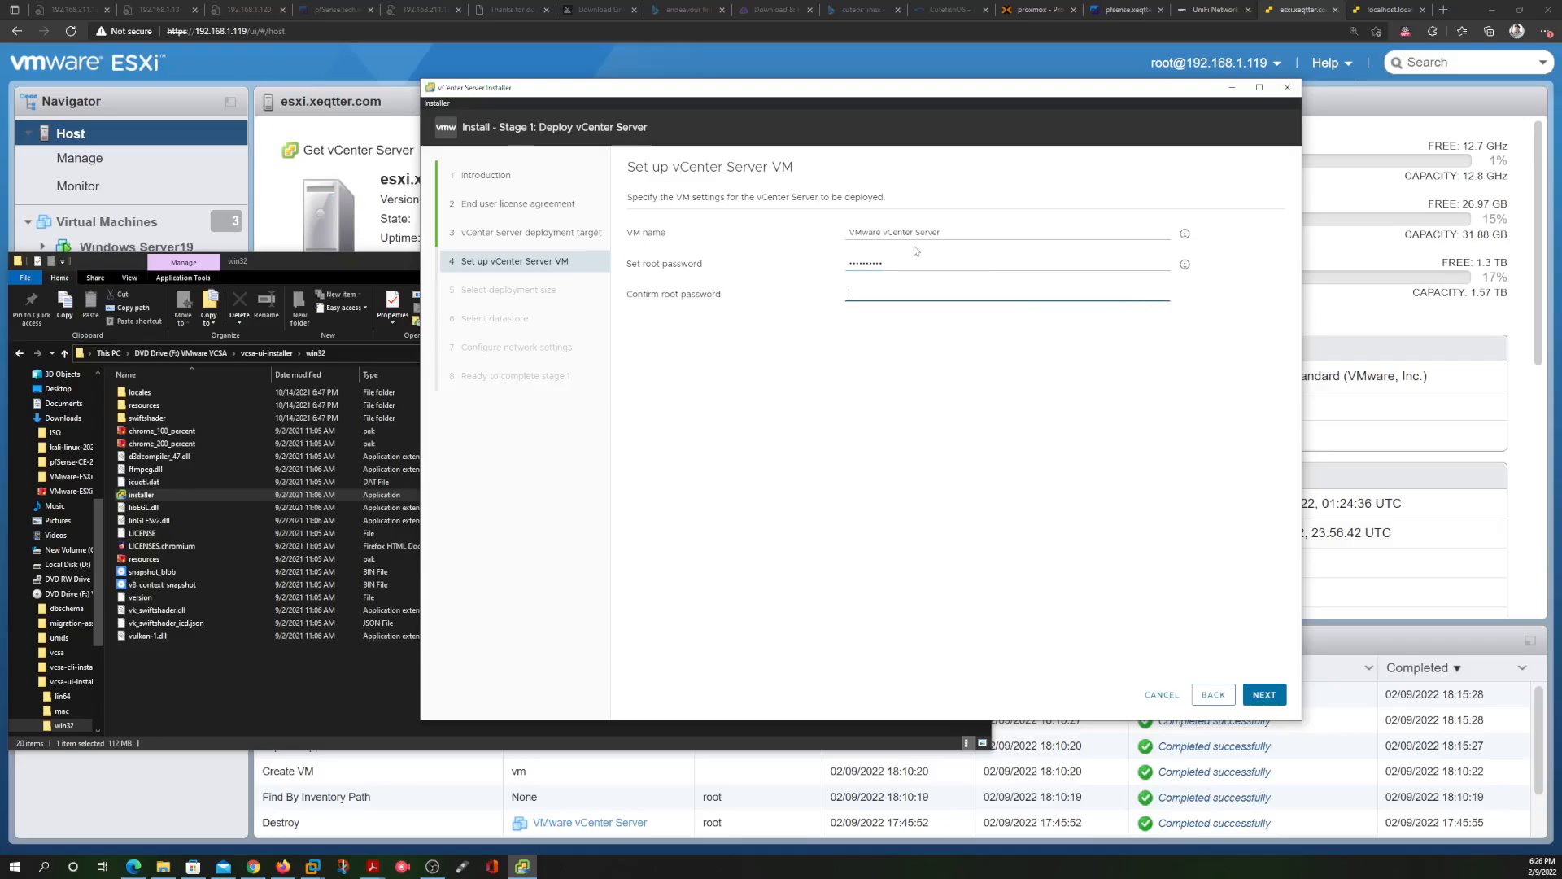
{"action": "type", "text": "•"}
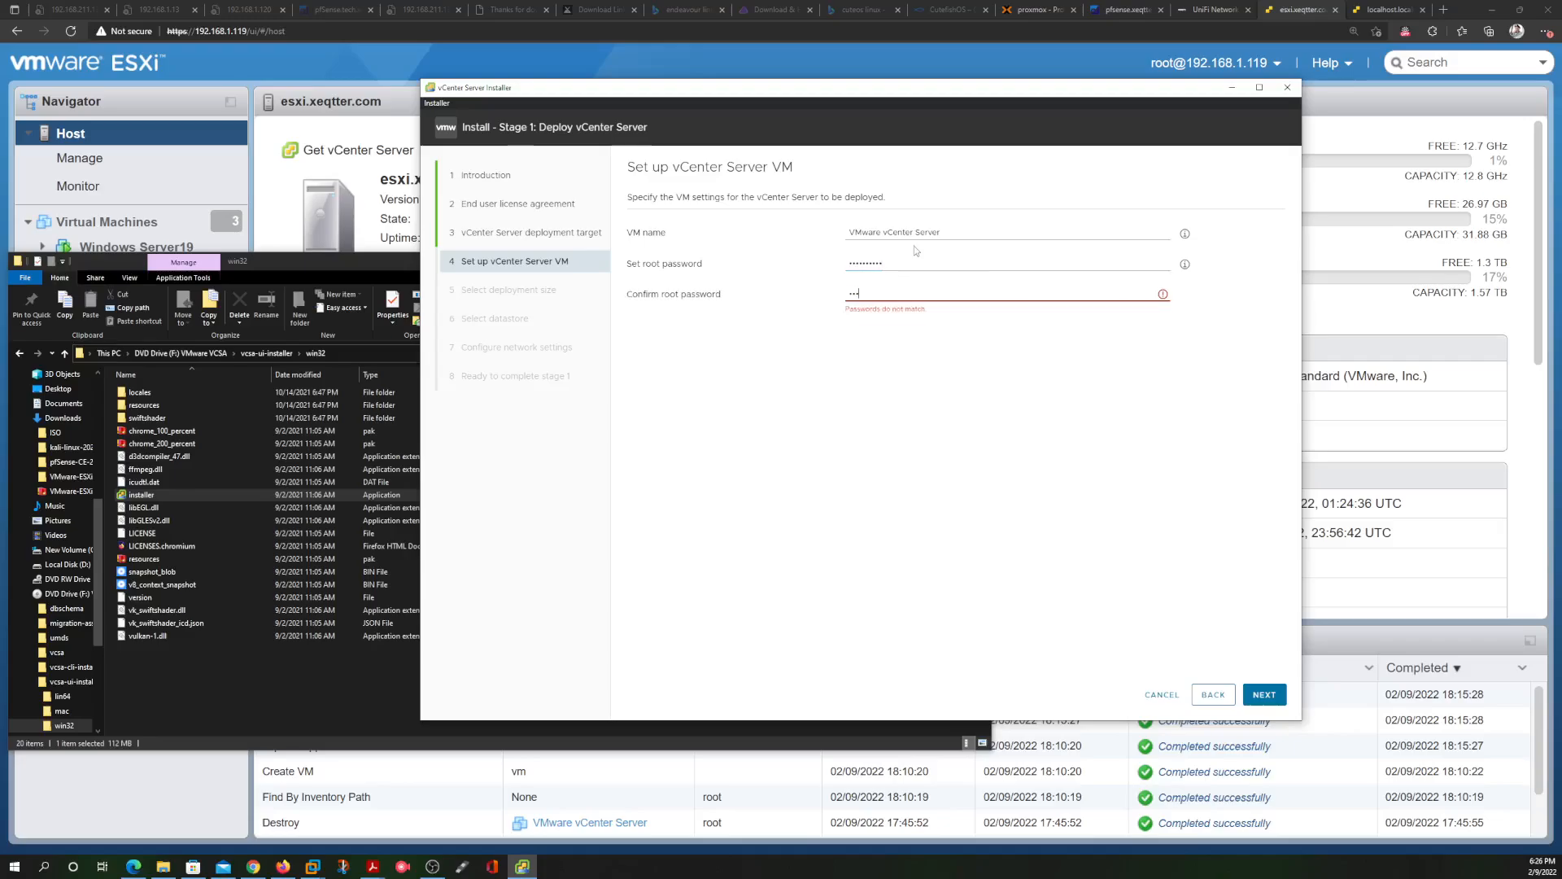
{"action": "type", "text": "•••••••••"}
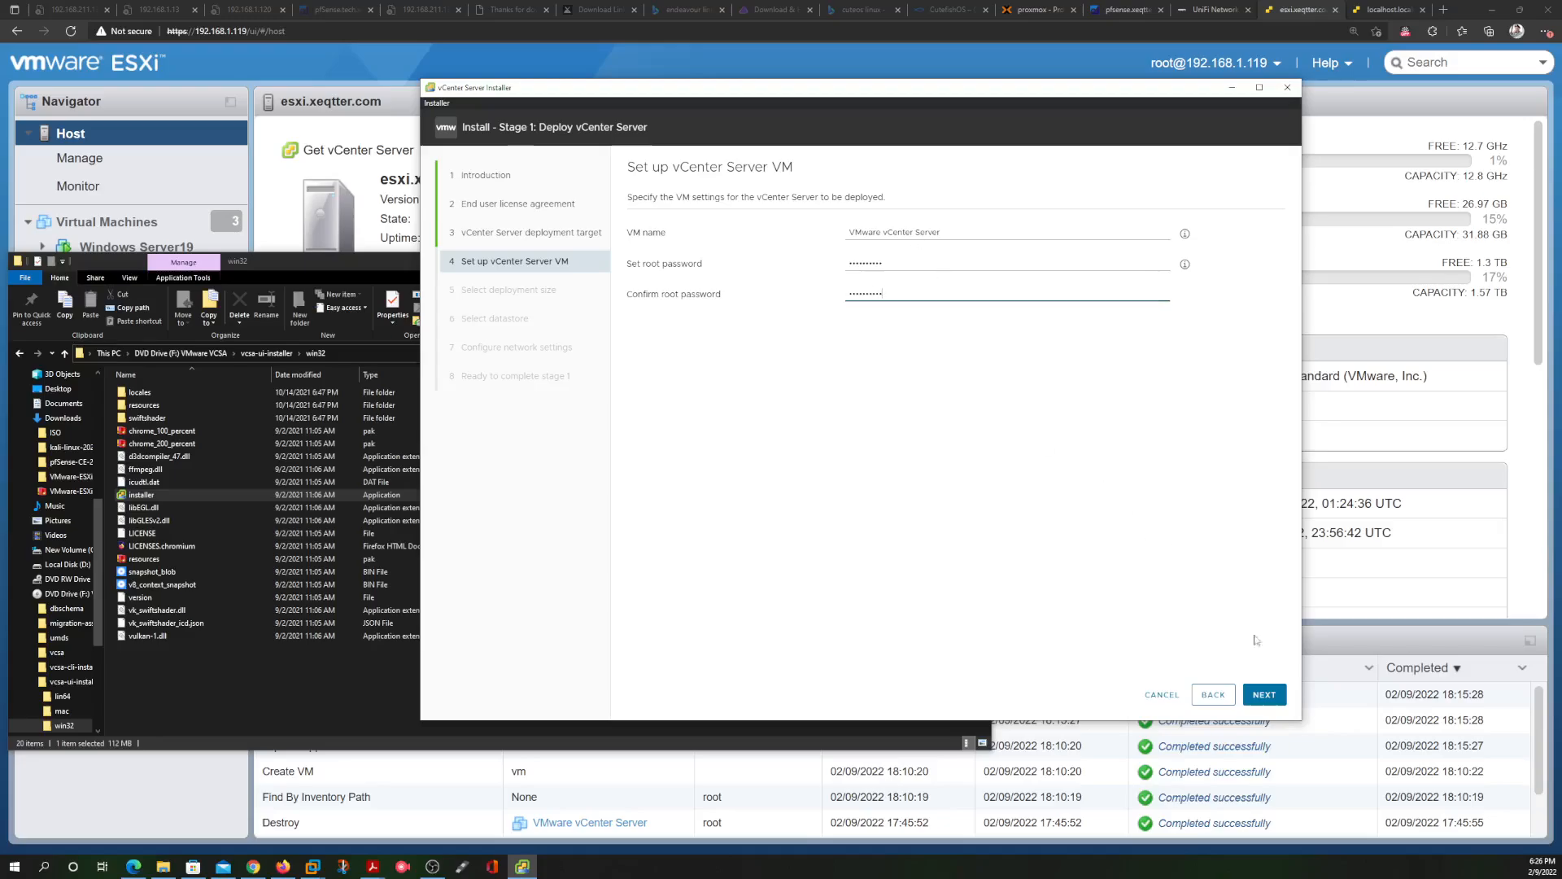
{"action": "left_click", "coordinate": [1264, 694]}
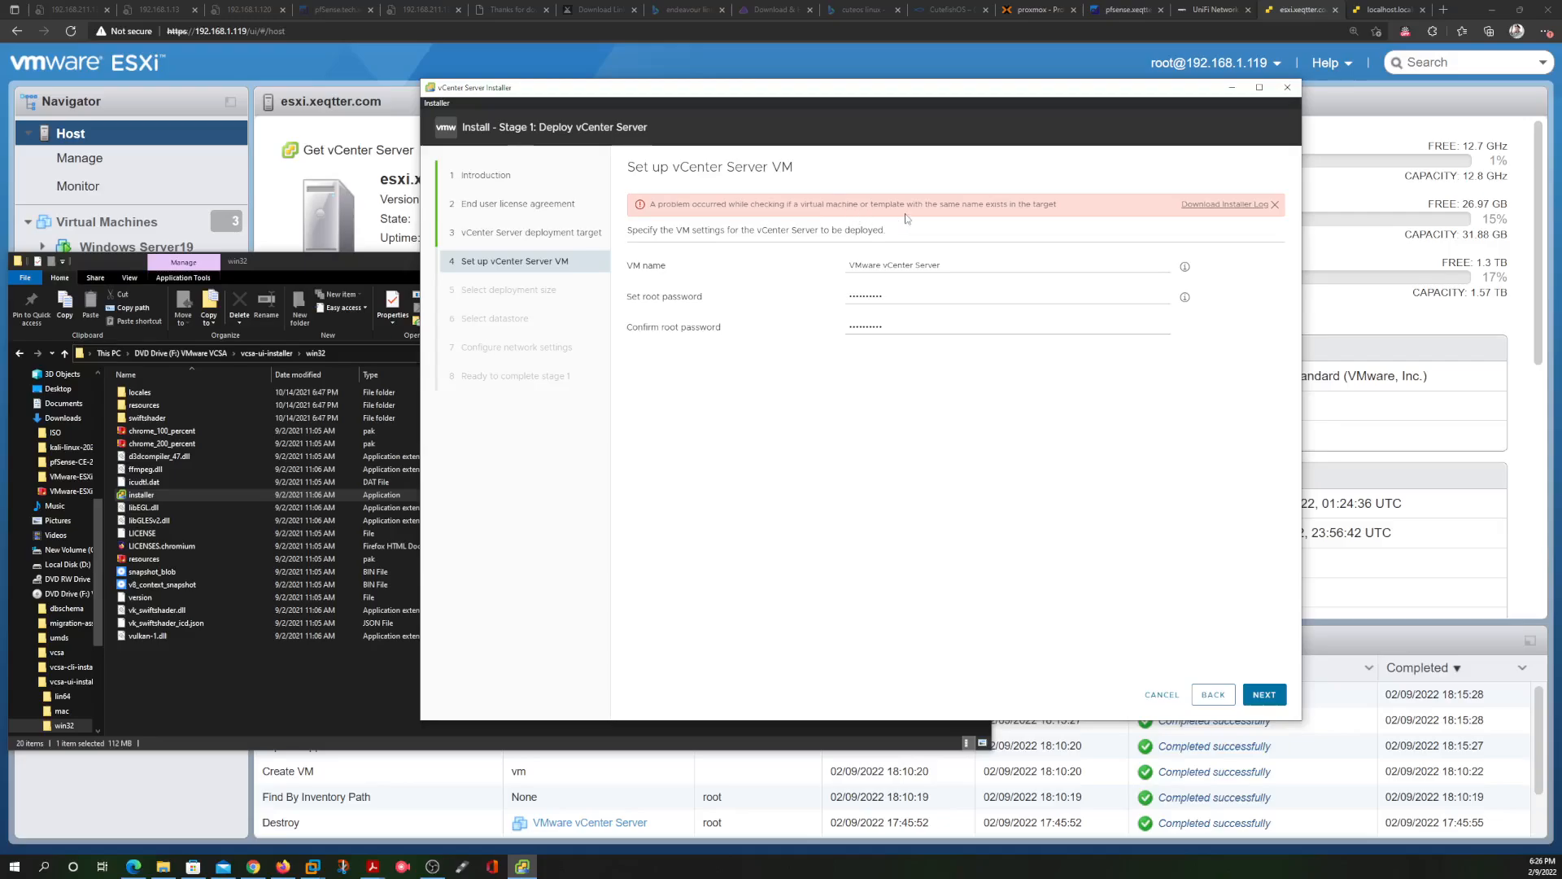
{"action": "left_click", "coordinate": [953, 266]}
Choose the Tiny deployment size and keep datastore2 with Thin Disk Mode
{"action": "left_click", "coordinate": [1263, 693]}
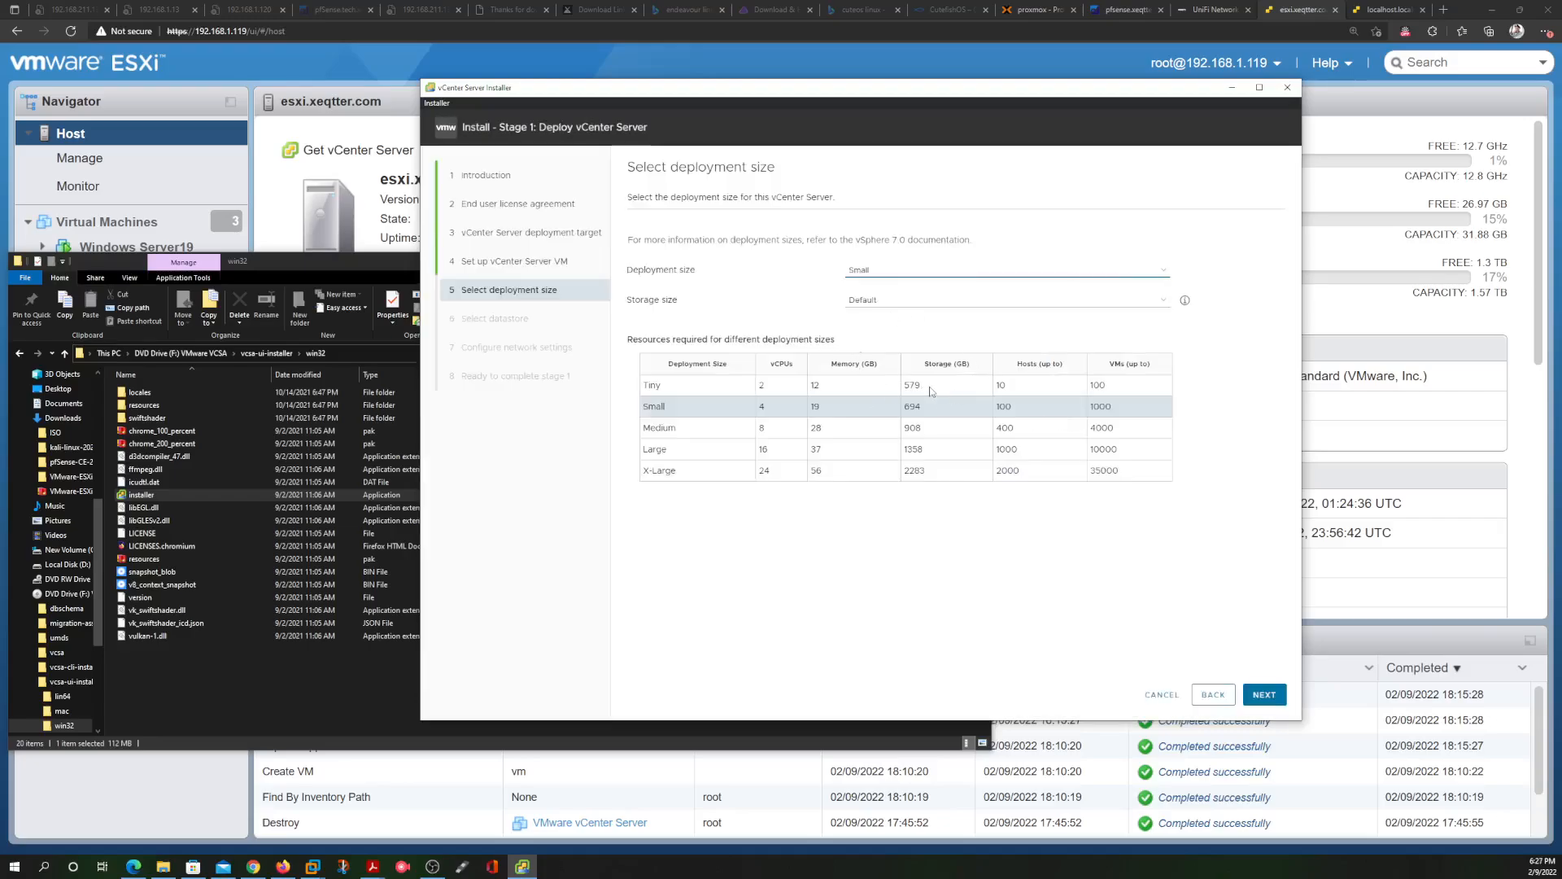
{"action": "left_click", "coordinate": [889, 271]}
{"action": "left_click", "coordinate": [871, 283]}
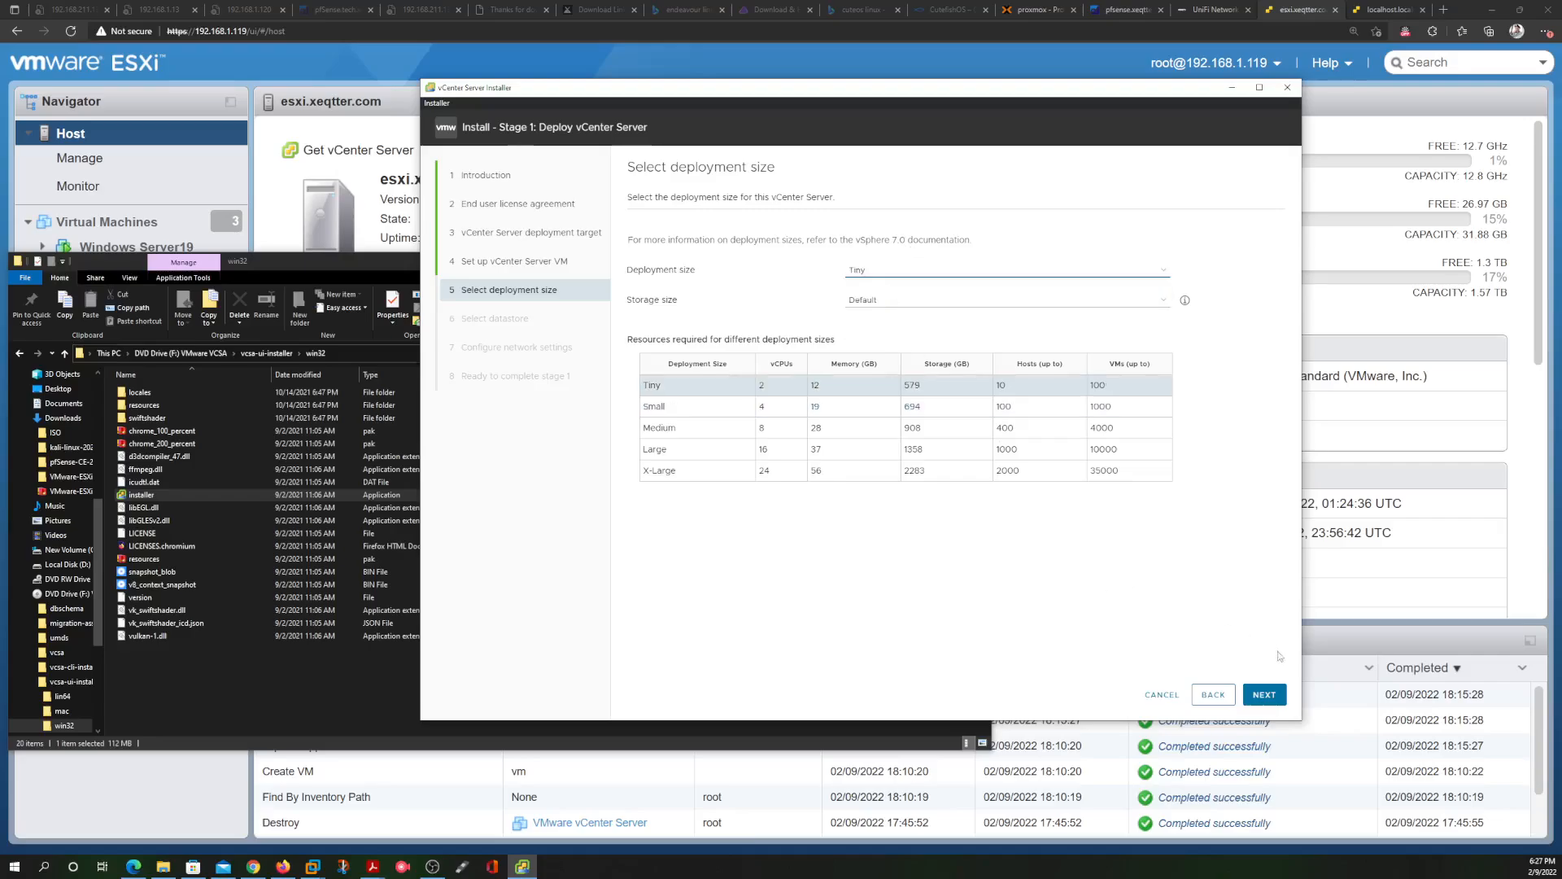
{"action": "left_click", "coordinate": [1262, 696]}
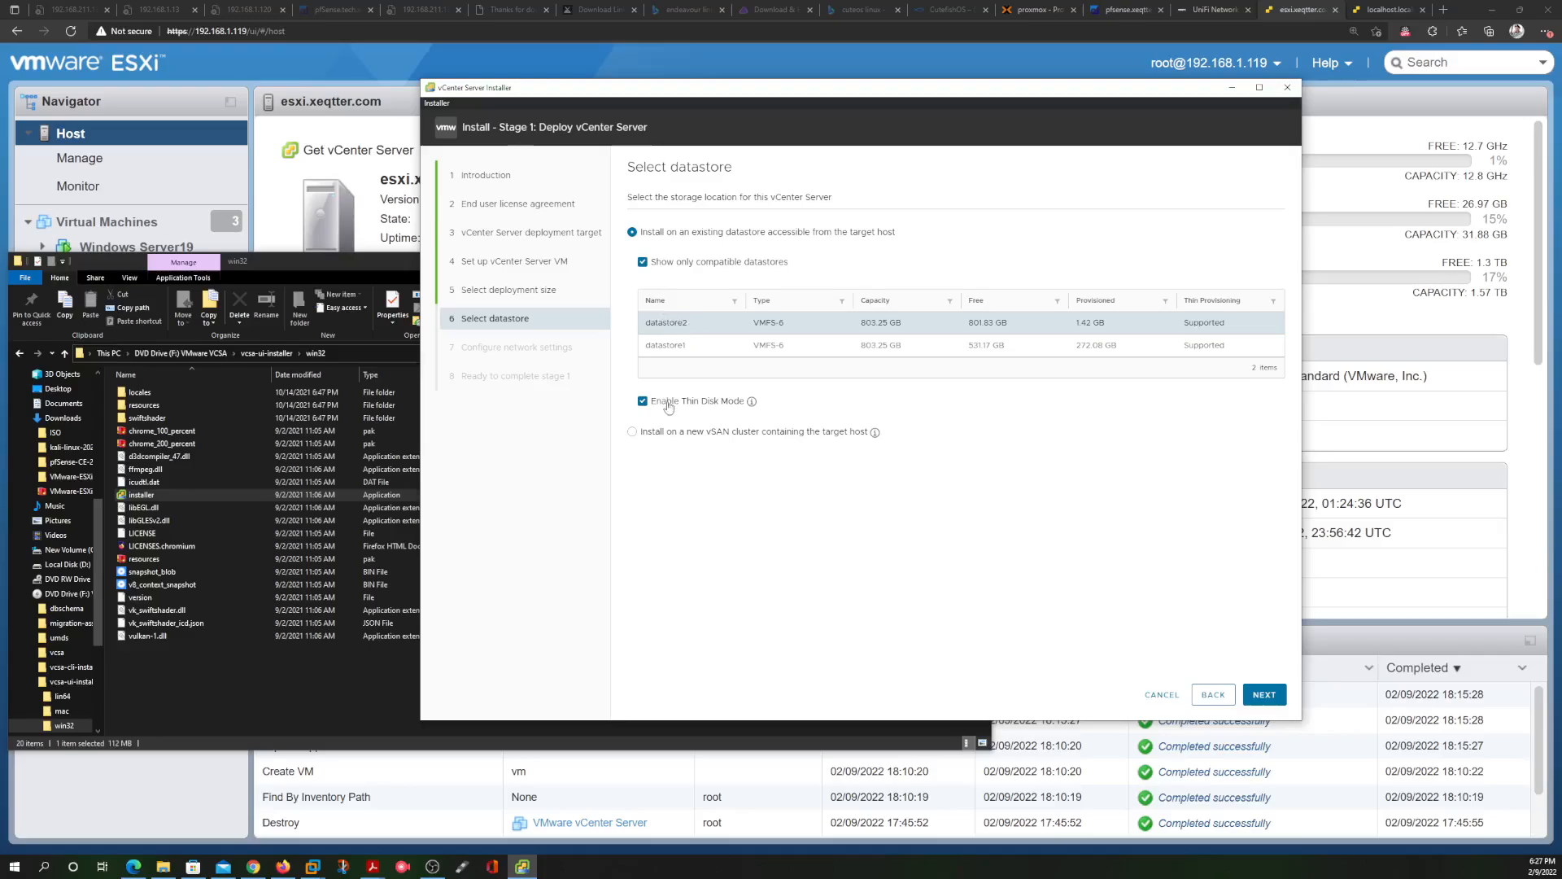
{"action": "left_click", "coordinate": [1262, 696]}
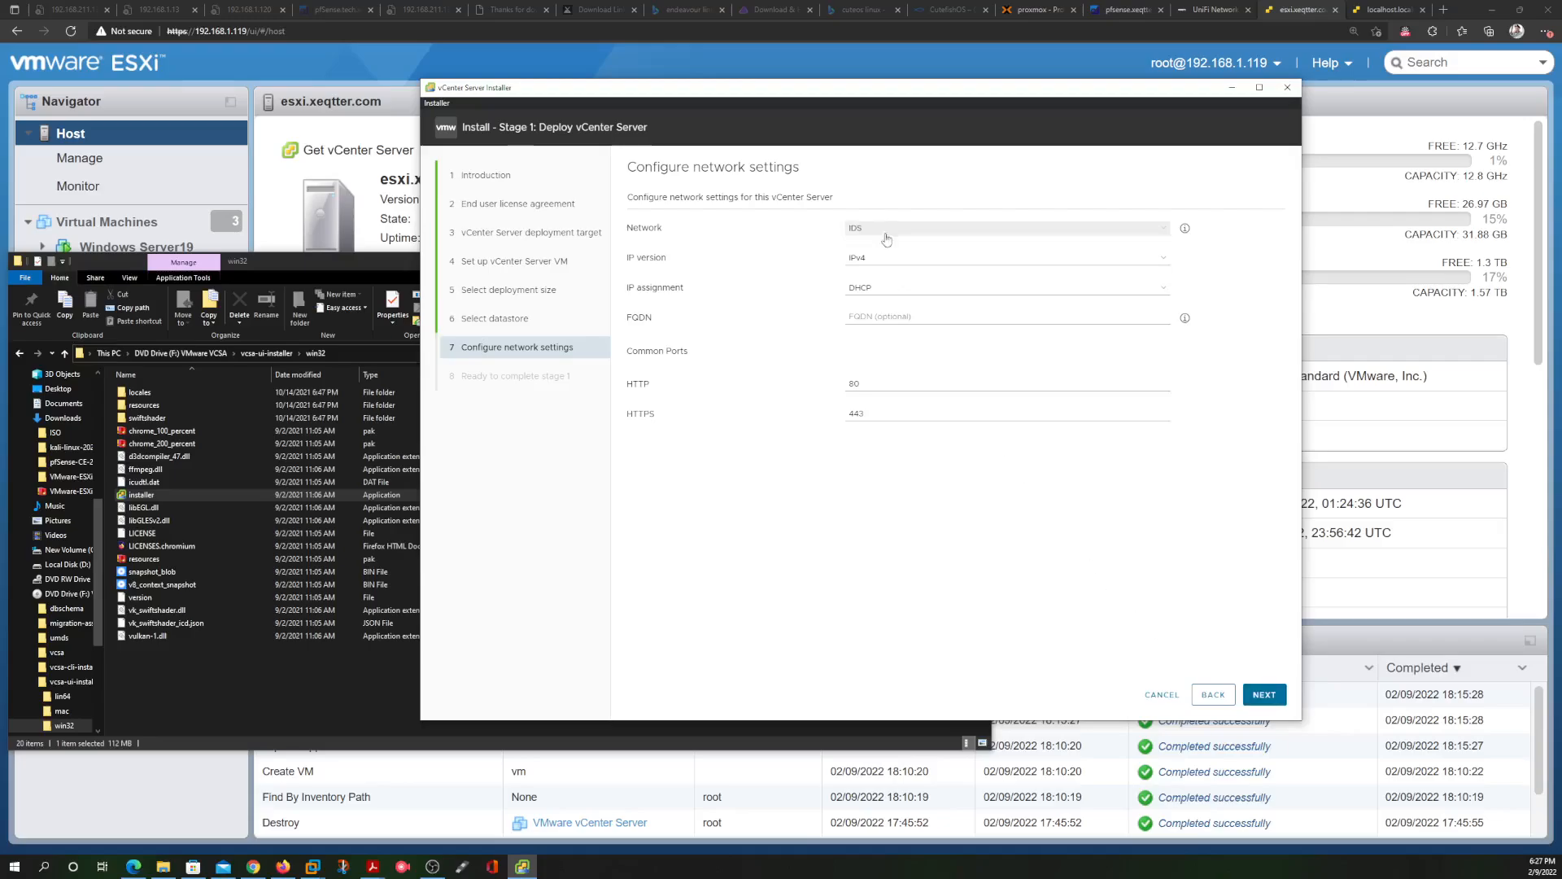
Set the appliance to DHCP addressing on the Infrastructure network and advance to the stage 1 review
{"action": "left_click", "coordinate": [882, 289]}
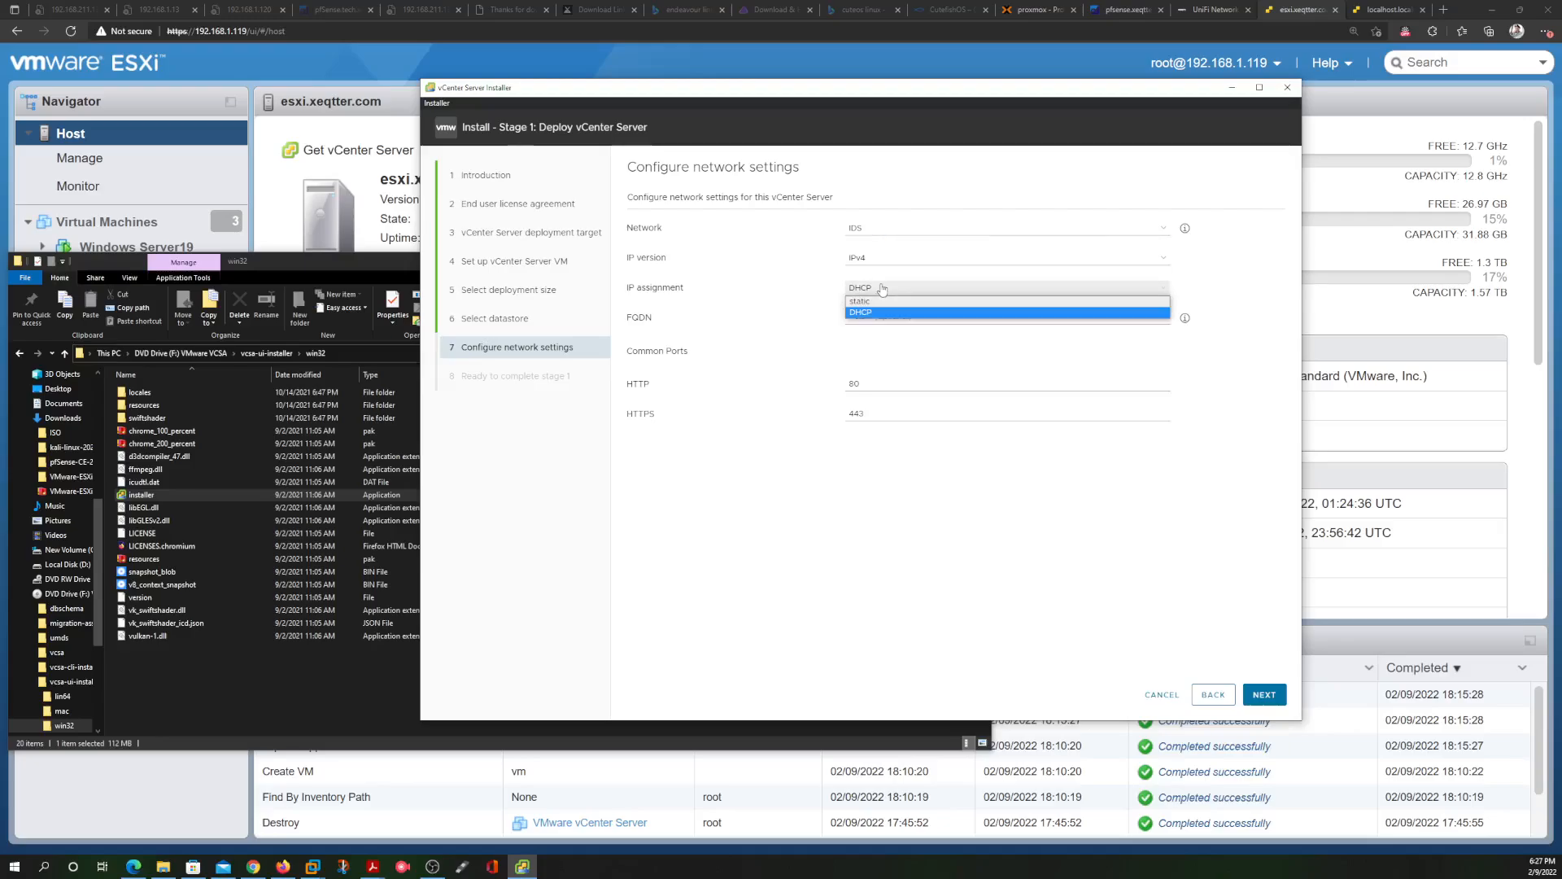
{"action": "left_click", "coordinate": [888, 303]}
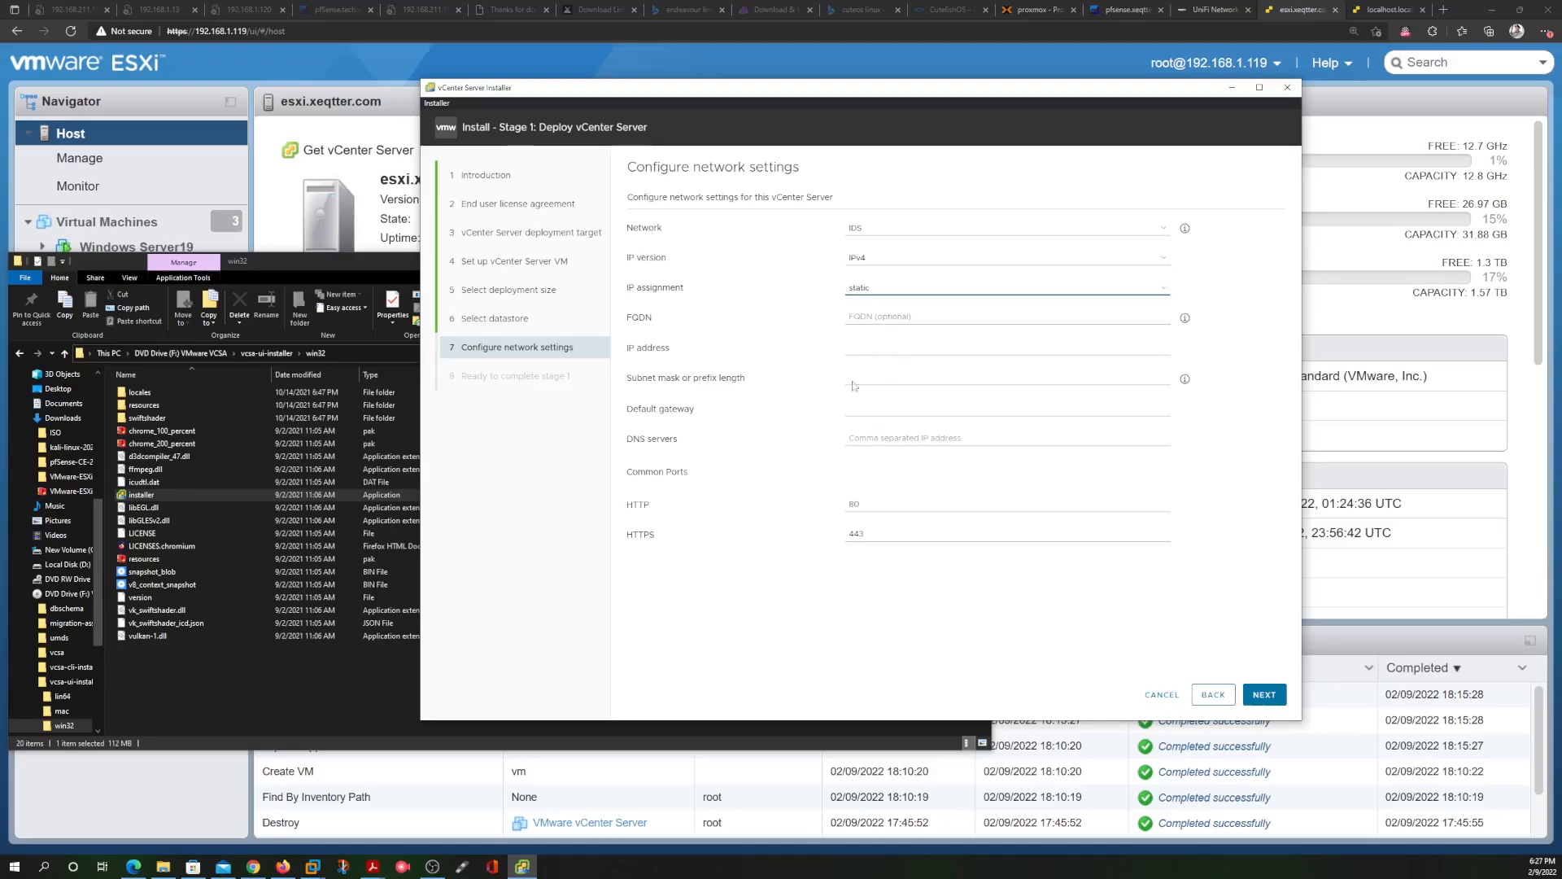
{"action": "left_click", "coordinate": [890, 284]}
{"action": "left_click", "coordinate": [884, 308]}
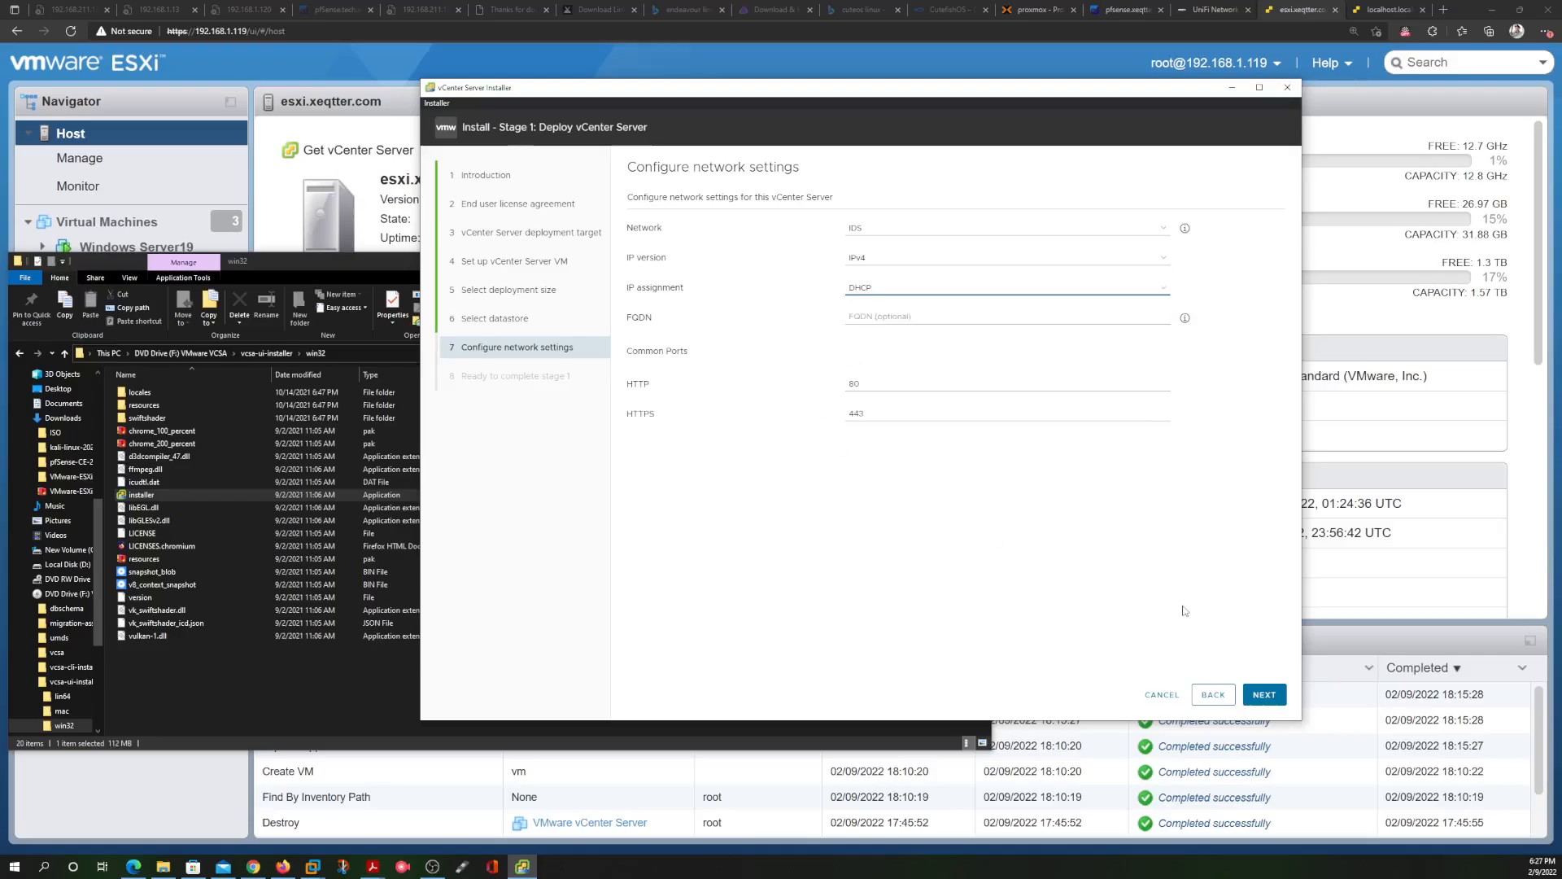
{"action": "left_click", "coordinate": [874, 226]}
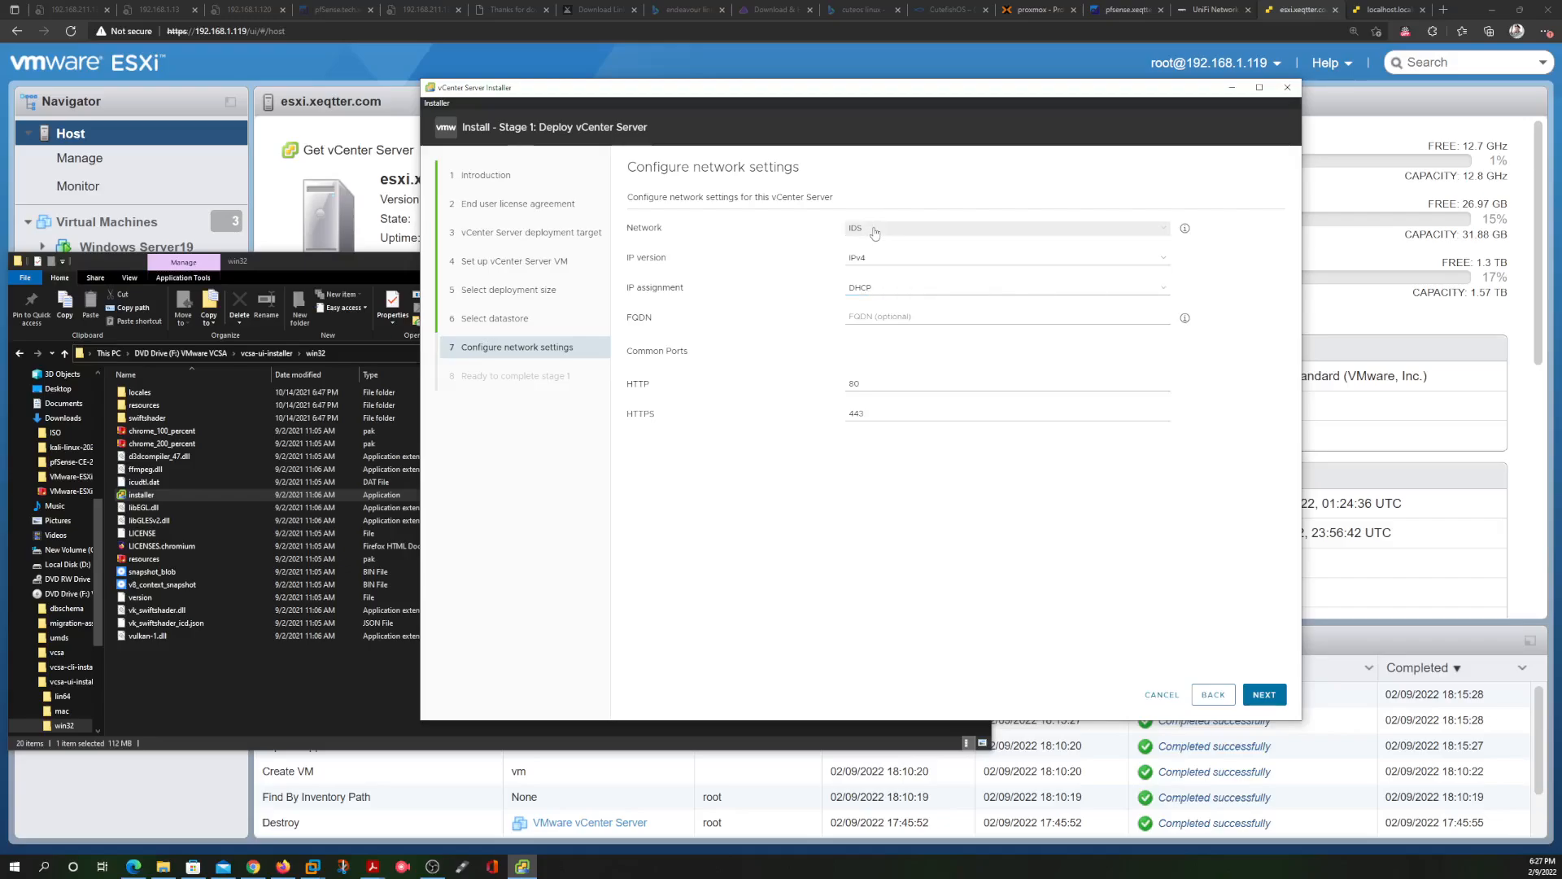
{"action": "left_click", "coordinate": [879, 252]}
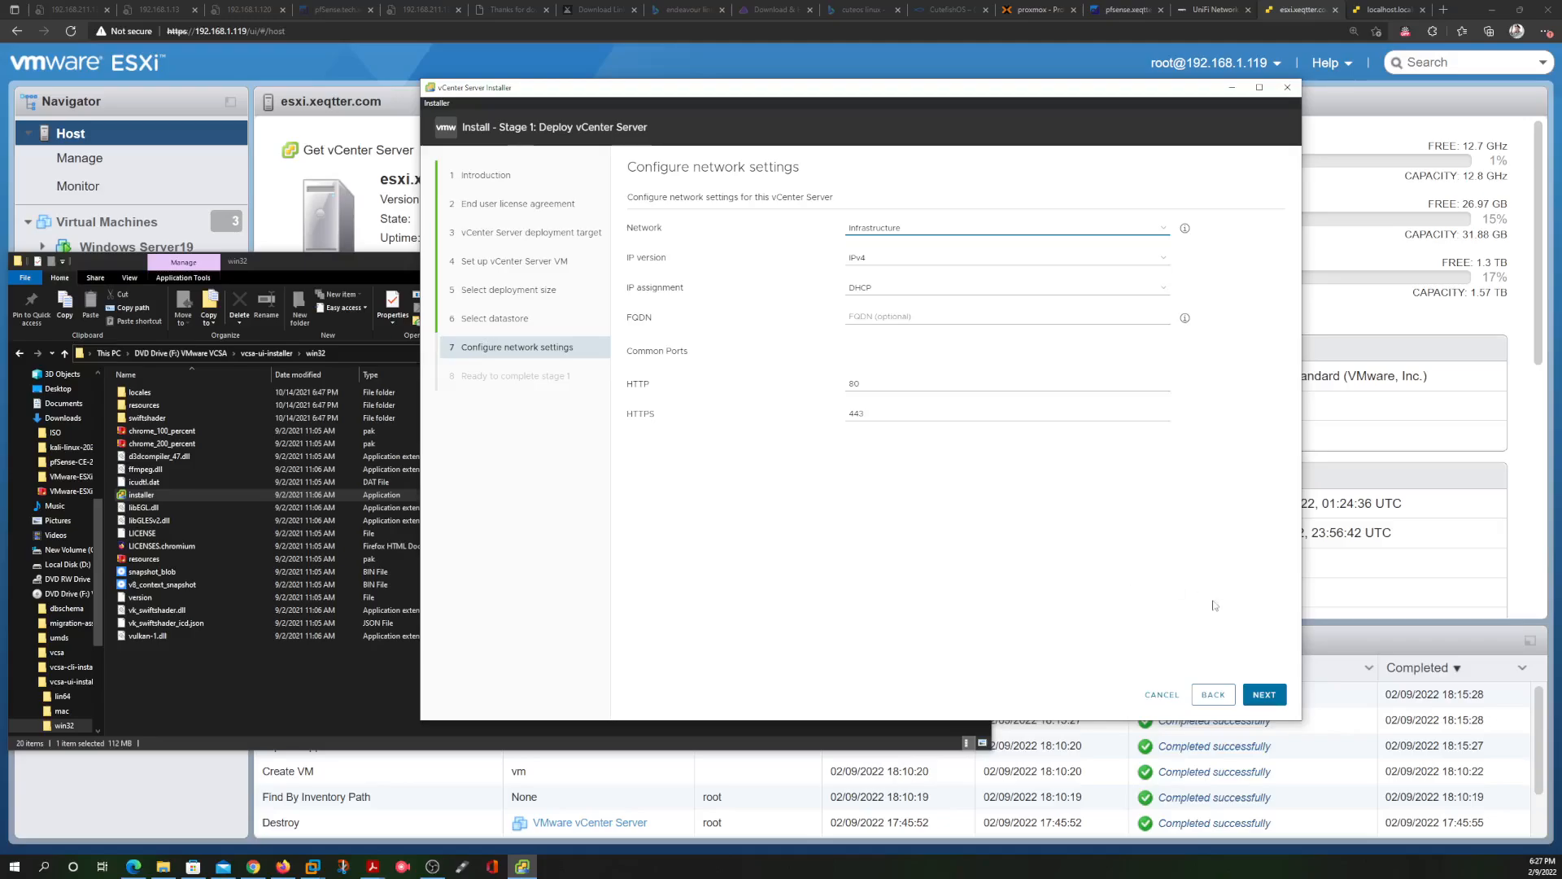
{"action": "left_click", "coordinate": [1265, 694]}
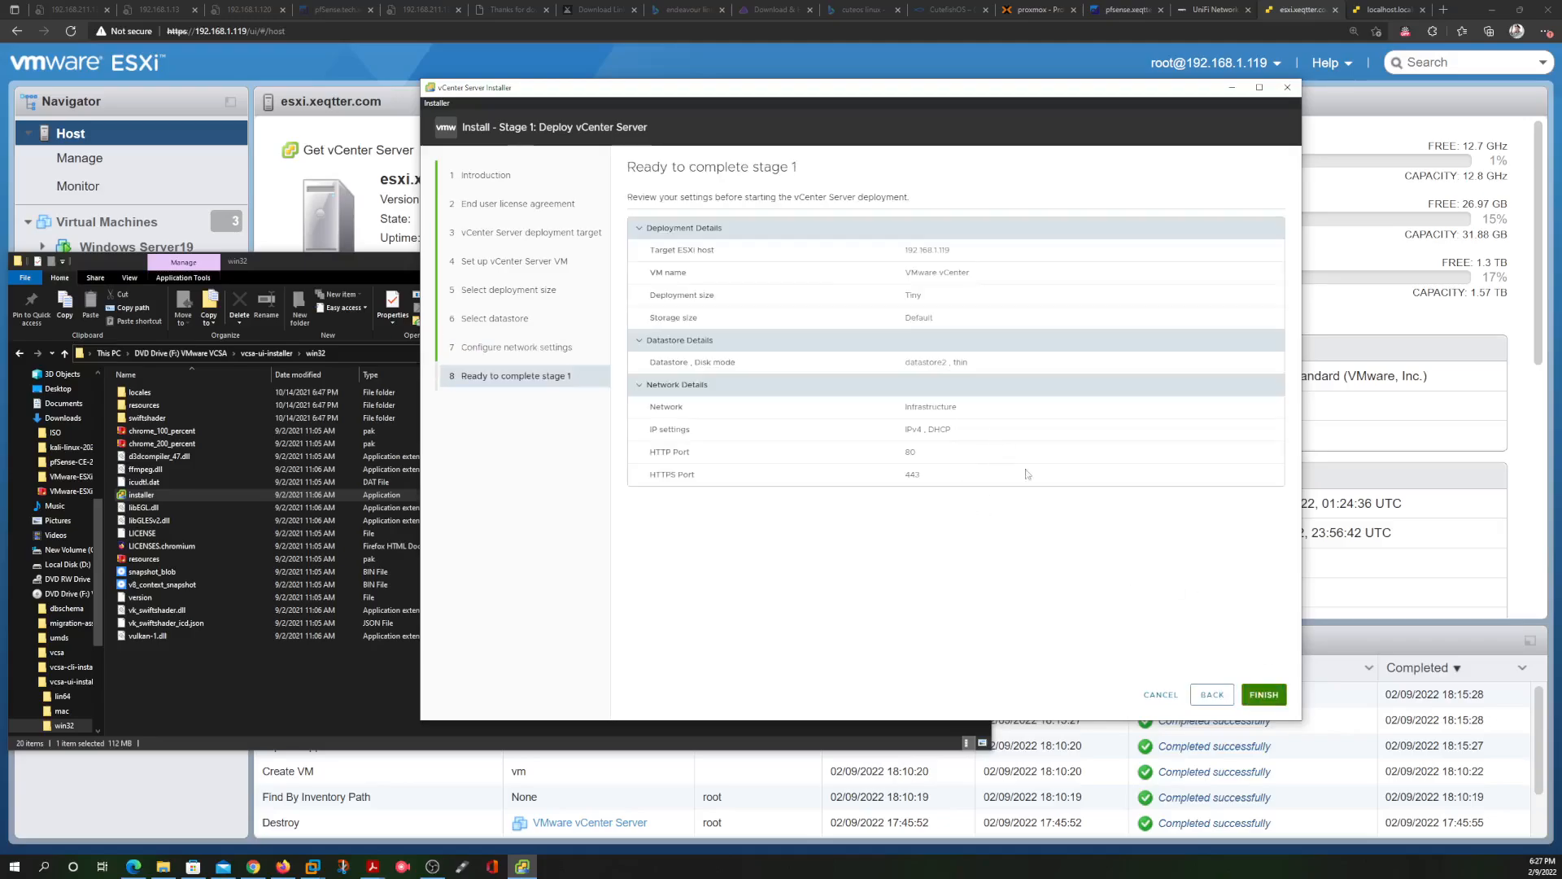
Finish the stage 1 wizard to begin deploying the vCenter Server appliance
{"action": "left_click", "coordinate": [1257, 690]}
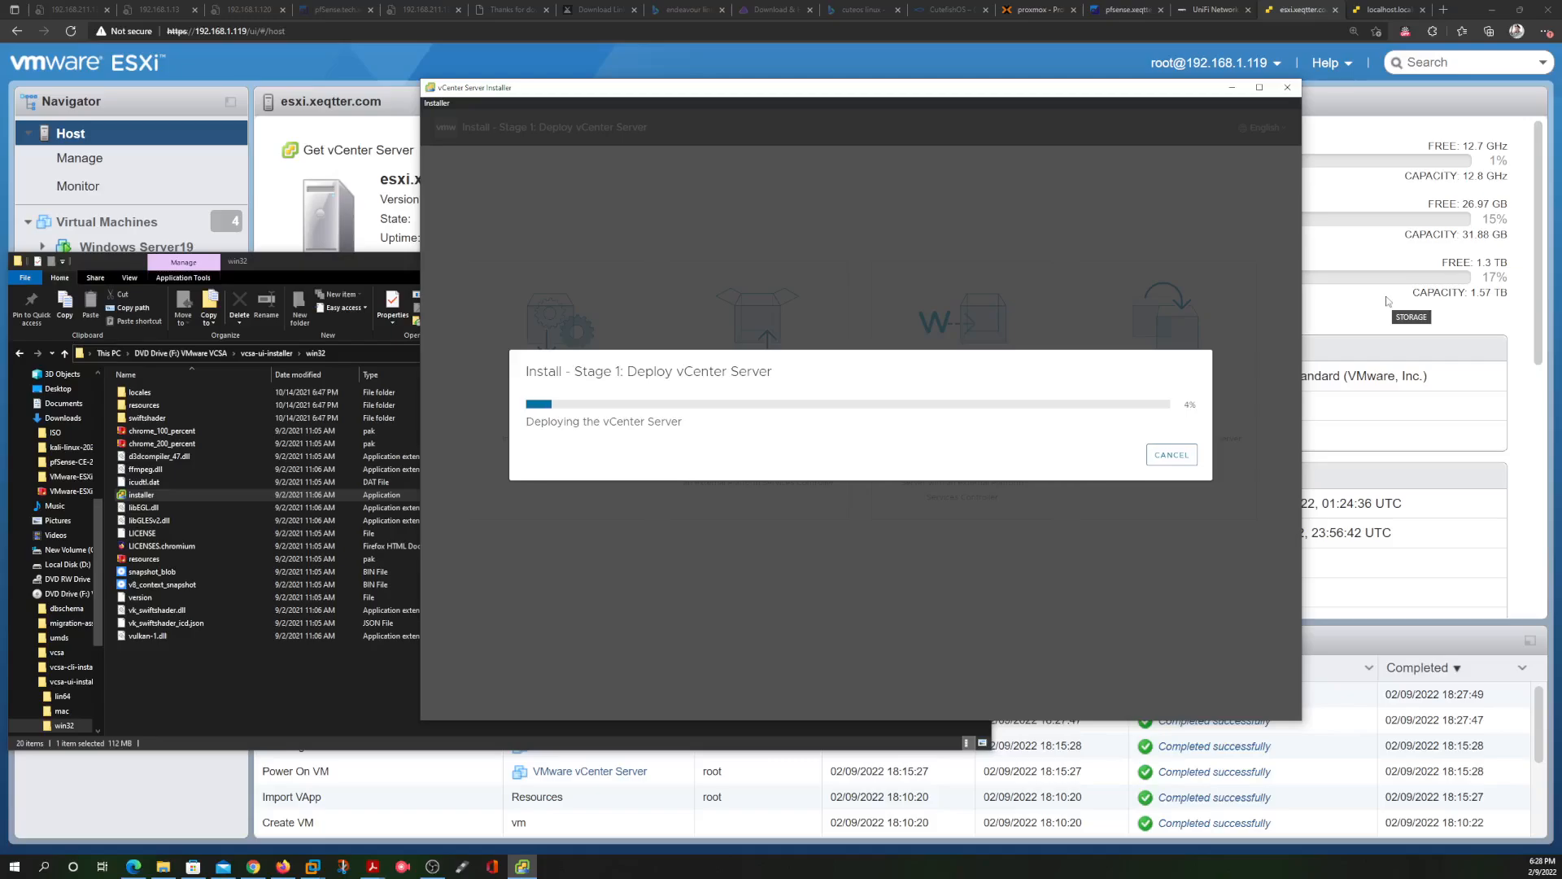
Check the installer's deployment progress, then switch to the localhost.localdomain ESXi Host Client tab
{"action": "left_click", "coordinate": [1385, 306]}
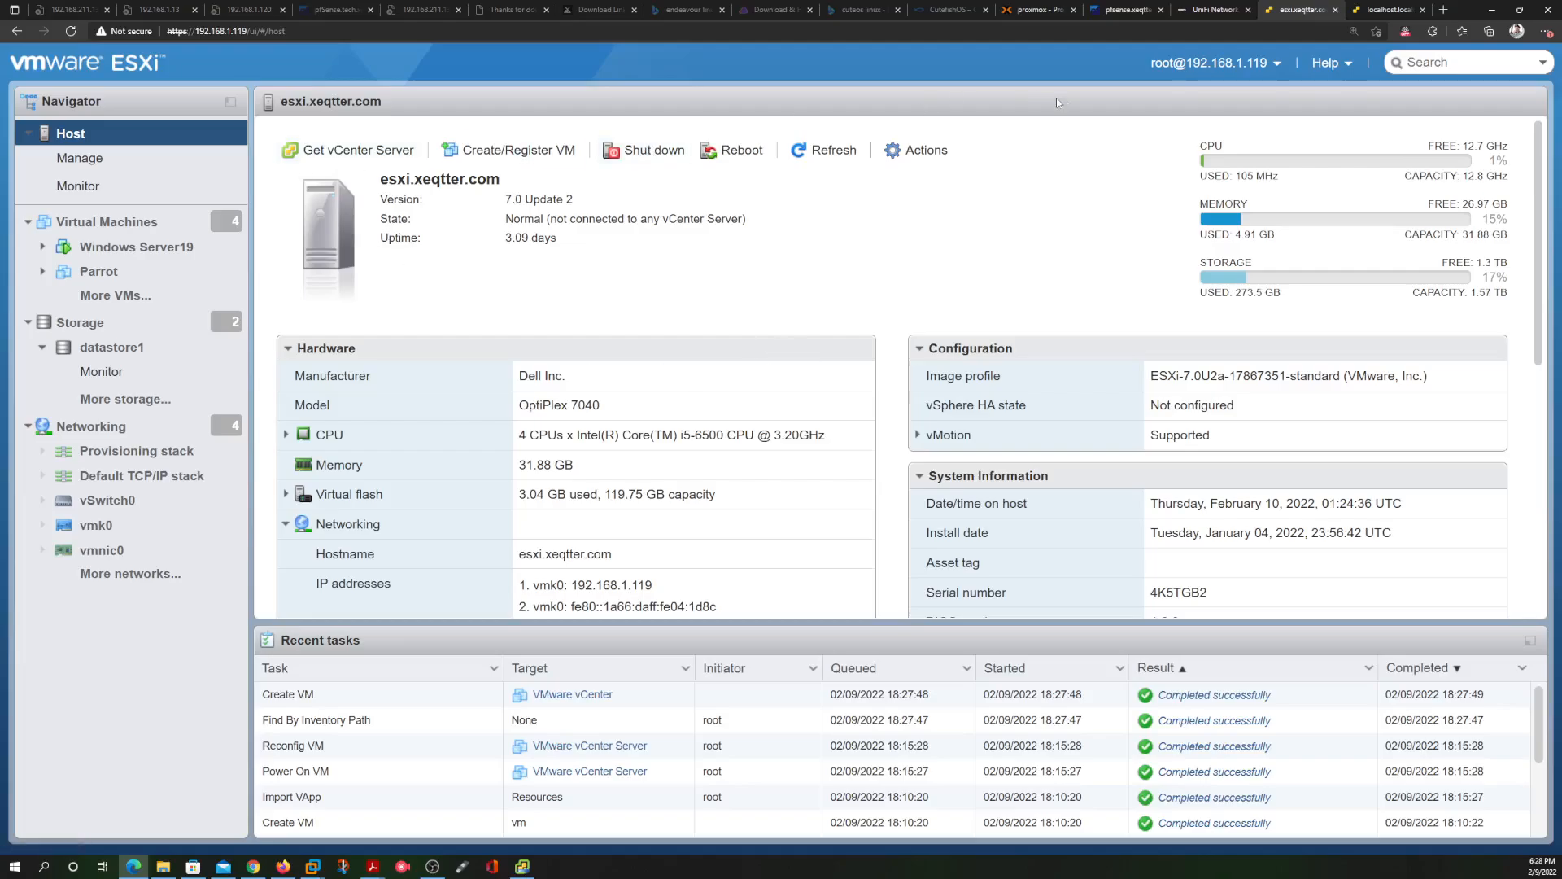
{"action": "left_click", "coordinate": [522, 868]}
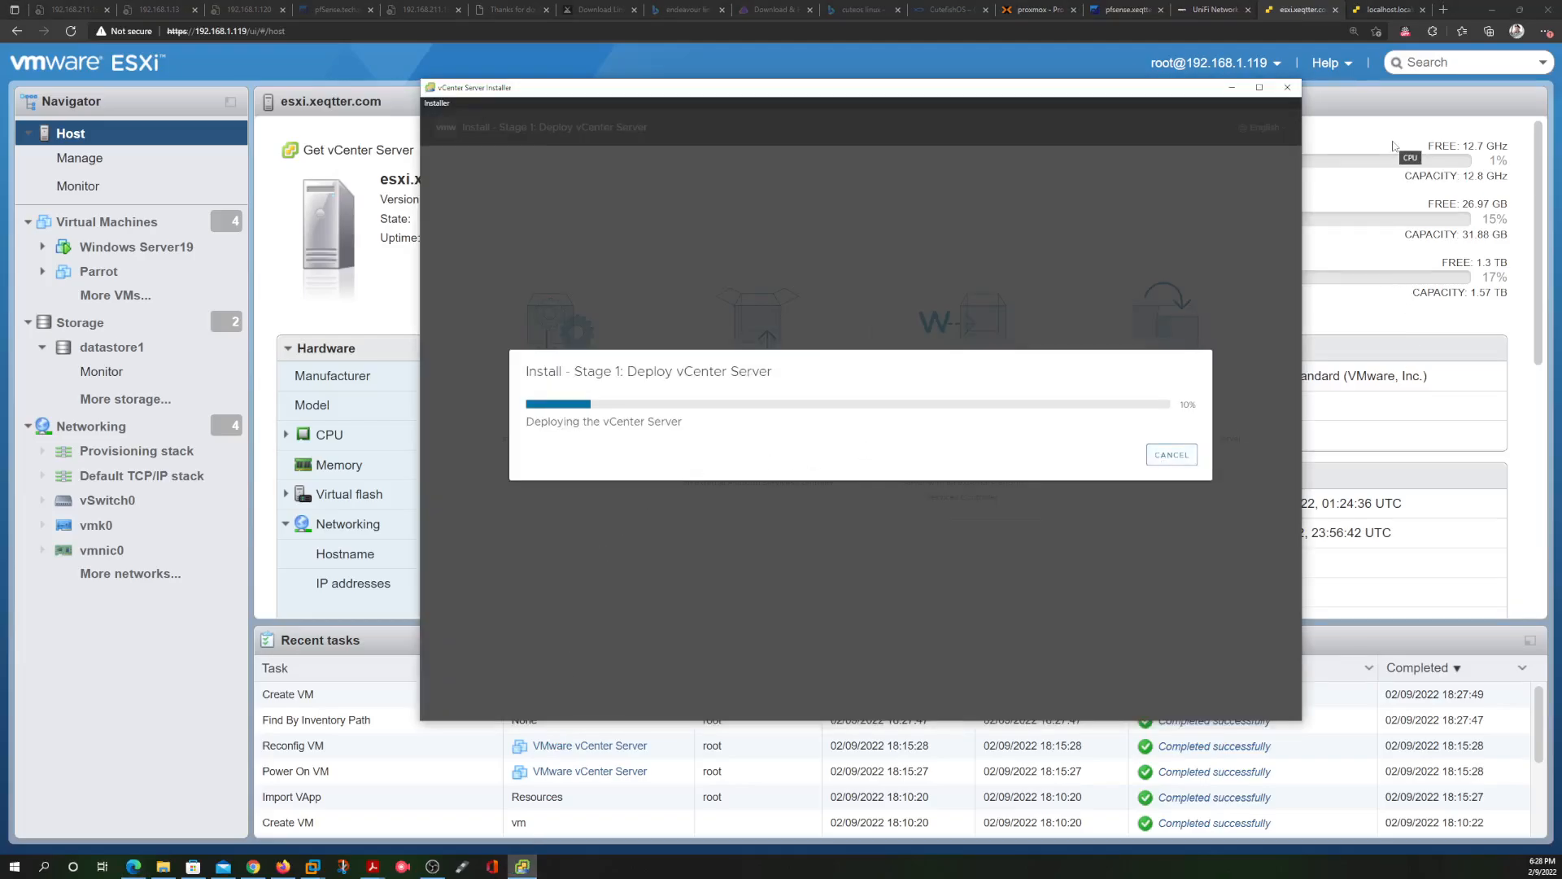
{"action": "left_click", "coordinate": [1370, 99]}
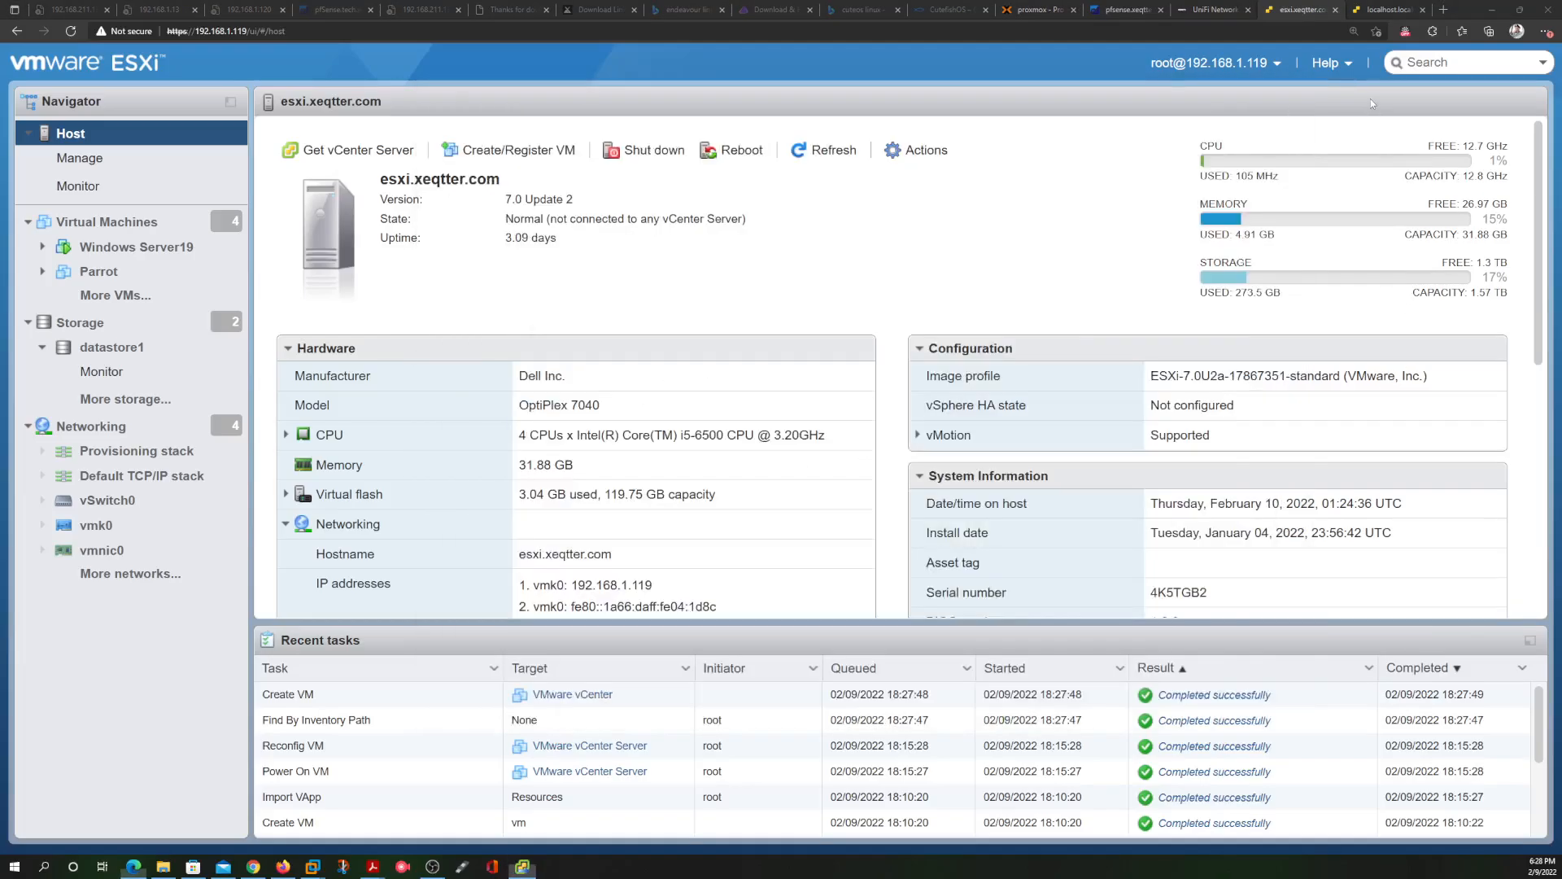
{"action": "left_click", "coordinate": [1387, 10]}
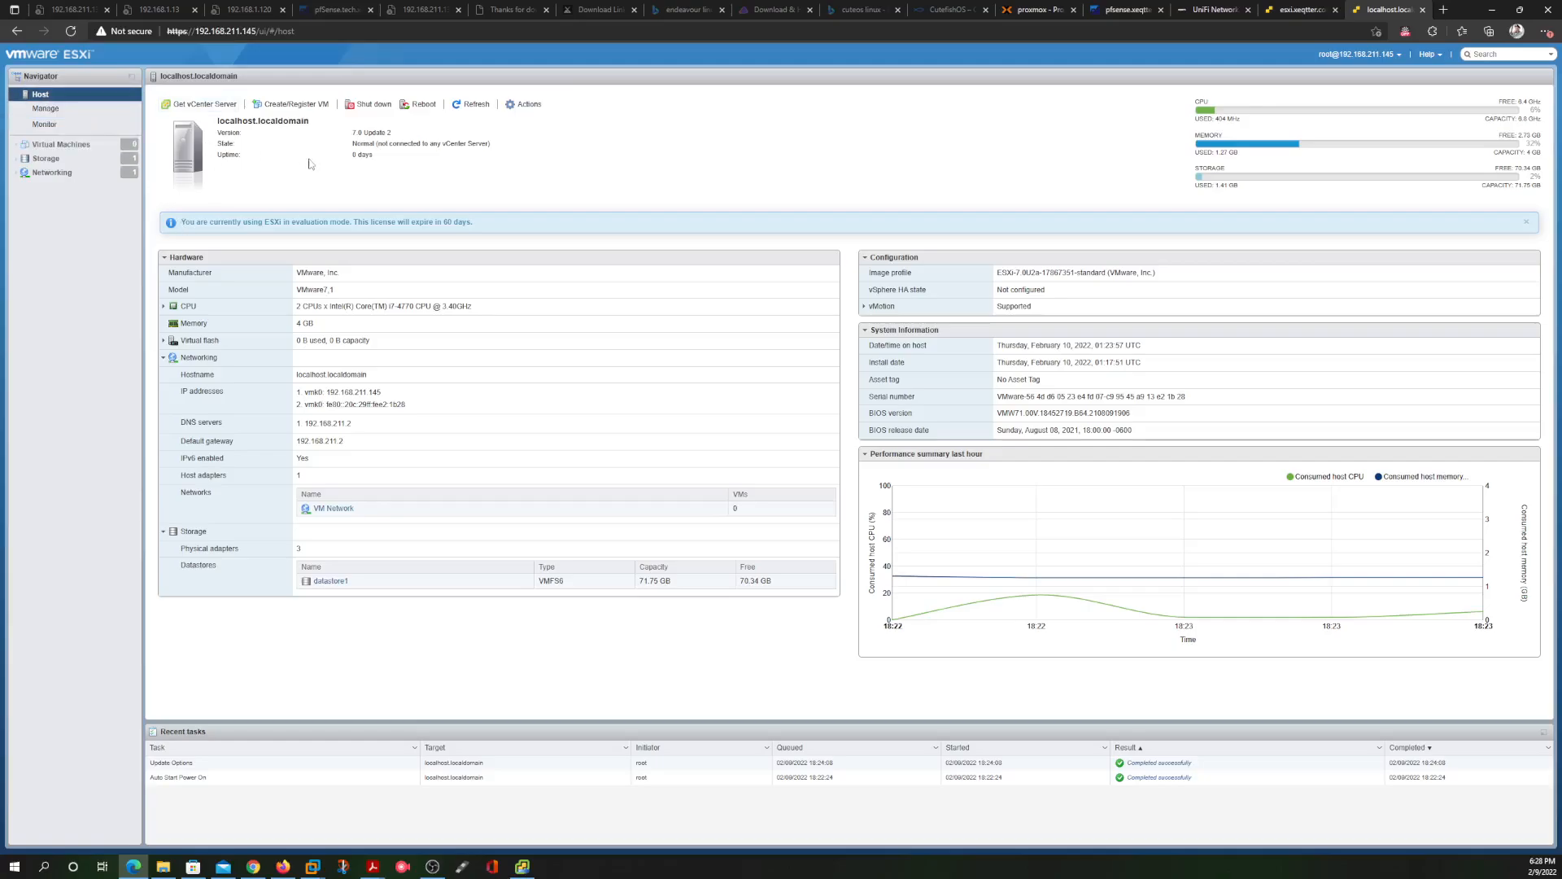
Open Networking and inspect the vMotion TCP/IP stack's details and actions
{"action": "left_click", "coordinate": [47, 174]}
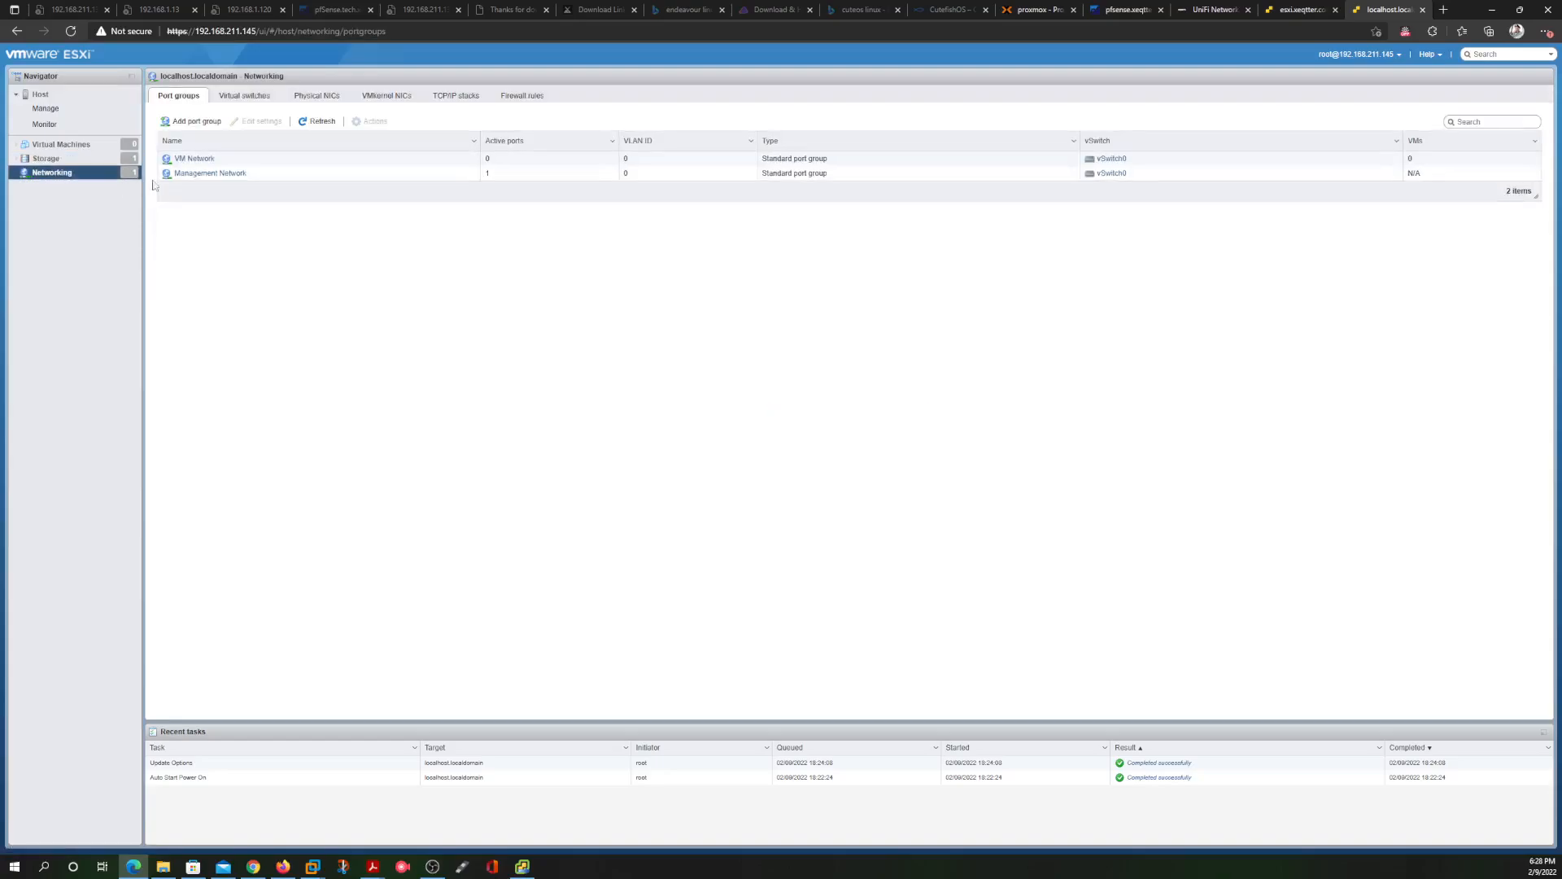
{"action": "left_click", "coordinate": [479, 98]}
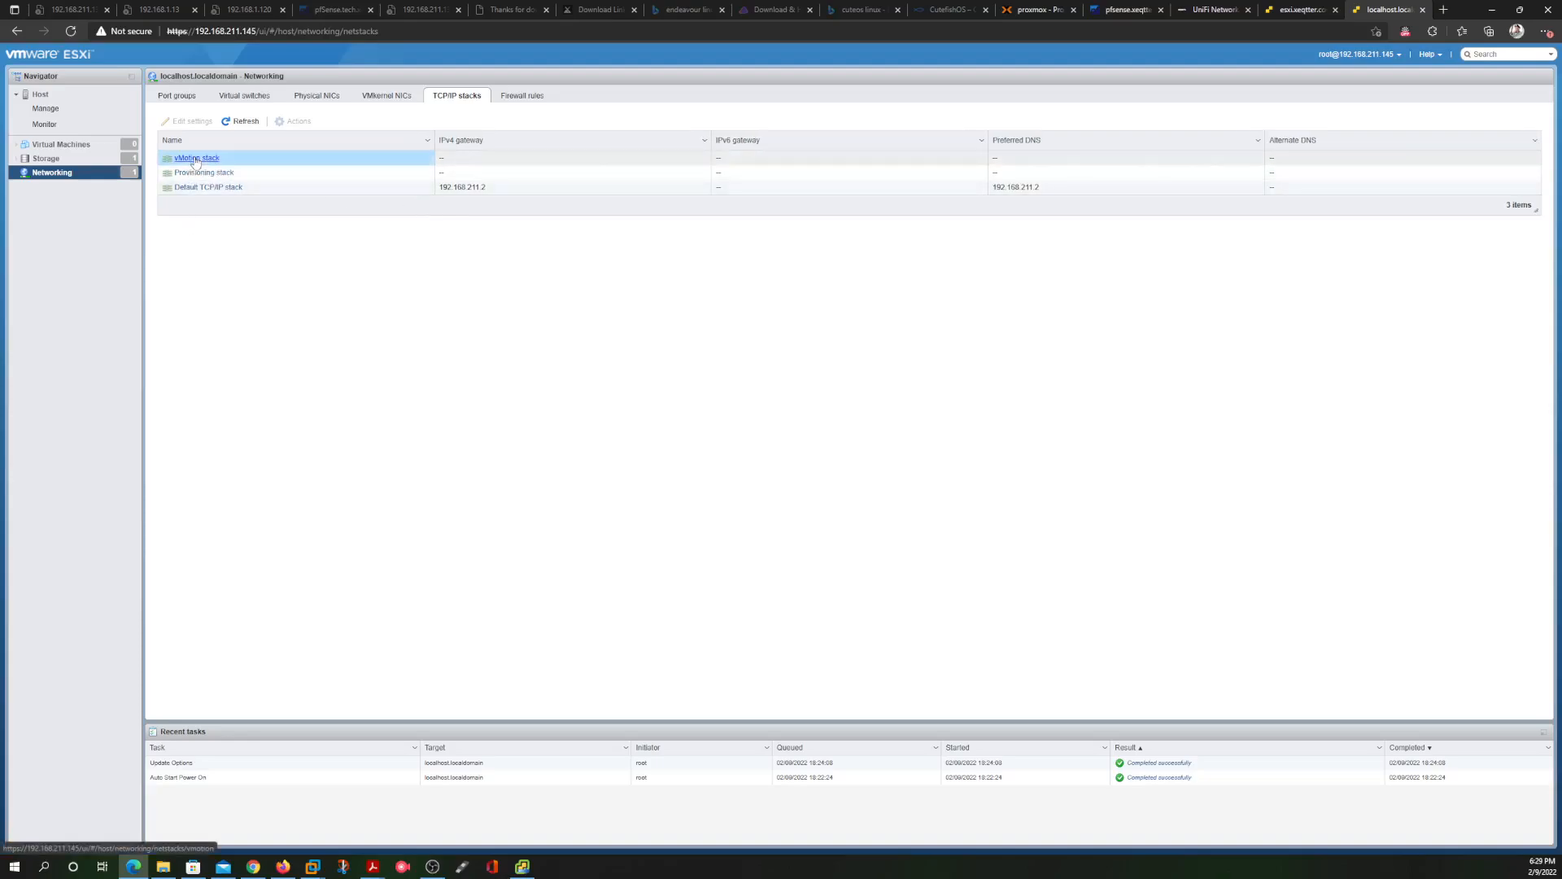
{"action": "left_click", "coordinate": [196, 160]}
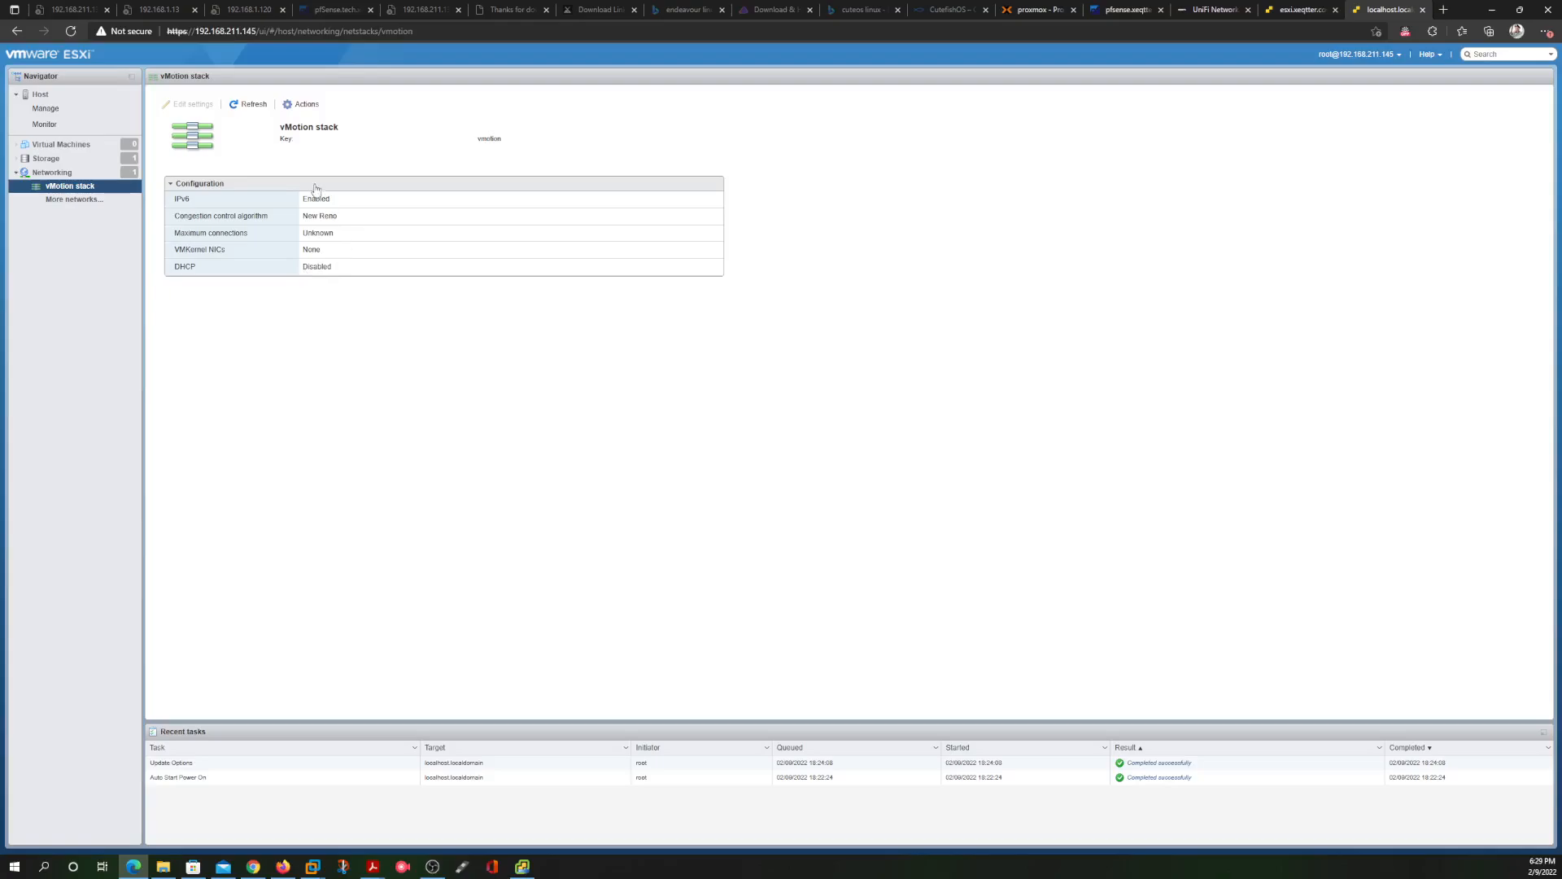
{"action": "left_click", "coordinate": [307, 104]}
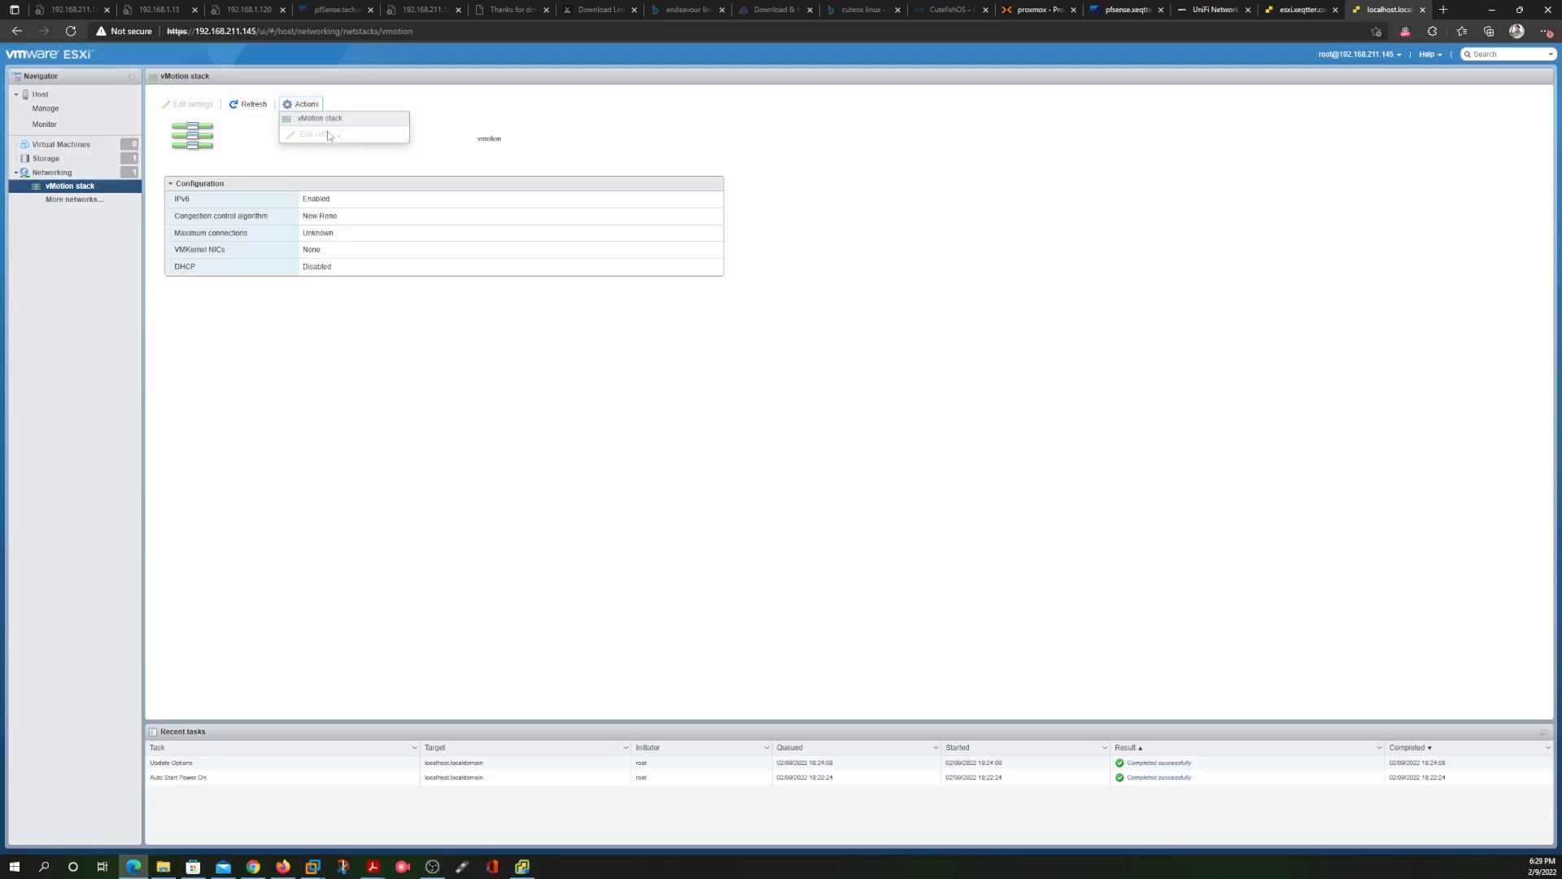
{"action": "left_click", "coordinate": [316, 137]}
{"action": "left_click", "coordinate": [248, 105]}
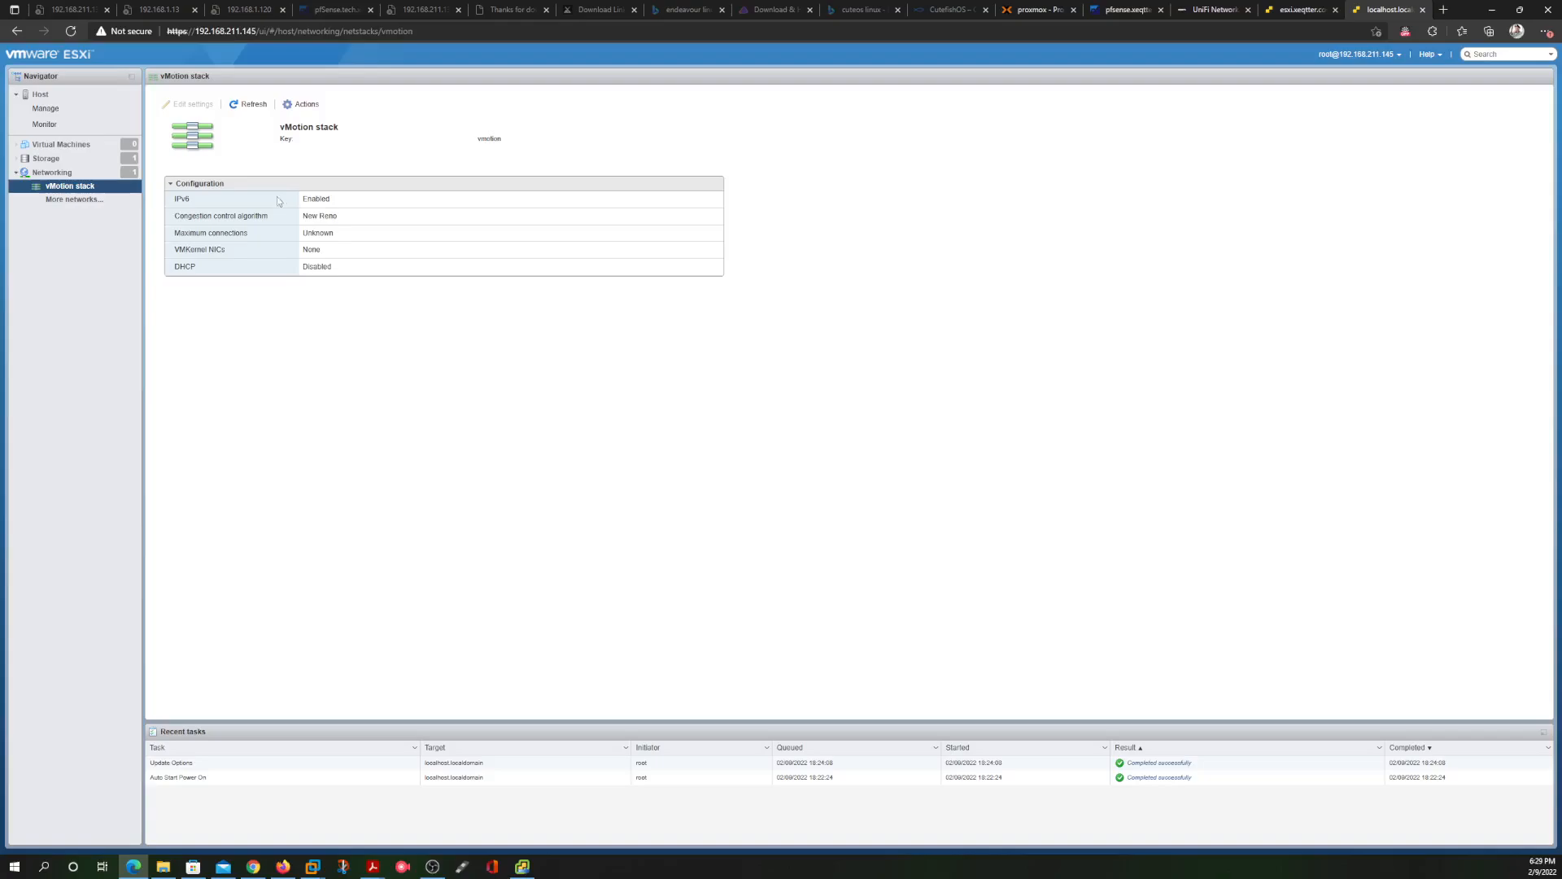
Review the physical NICs and virtual switches, then return to the Port groups list
{"action": "left_click", "coordinate": [55, 178]}
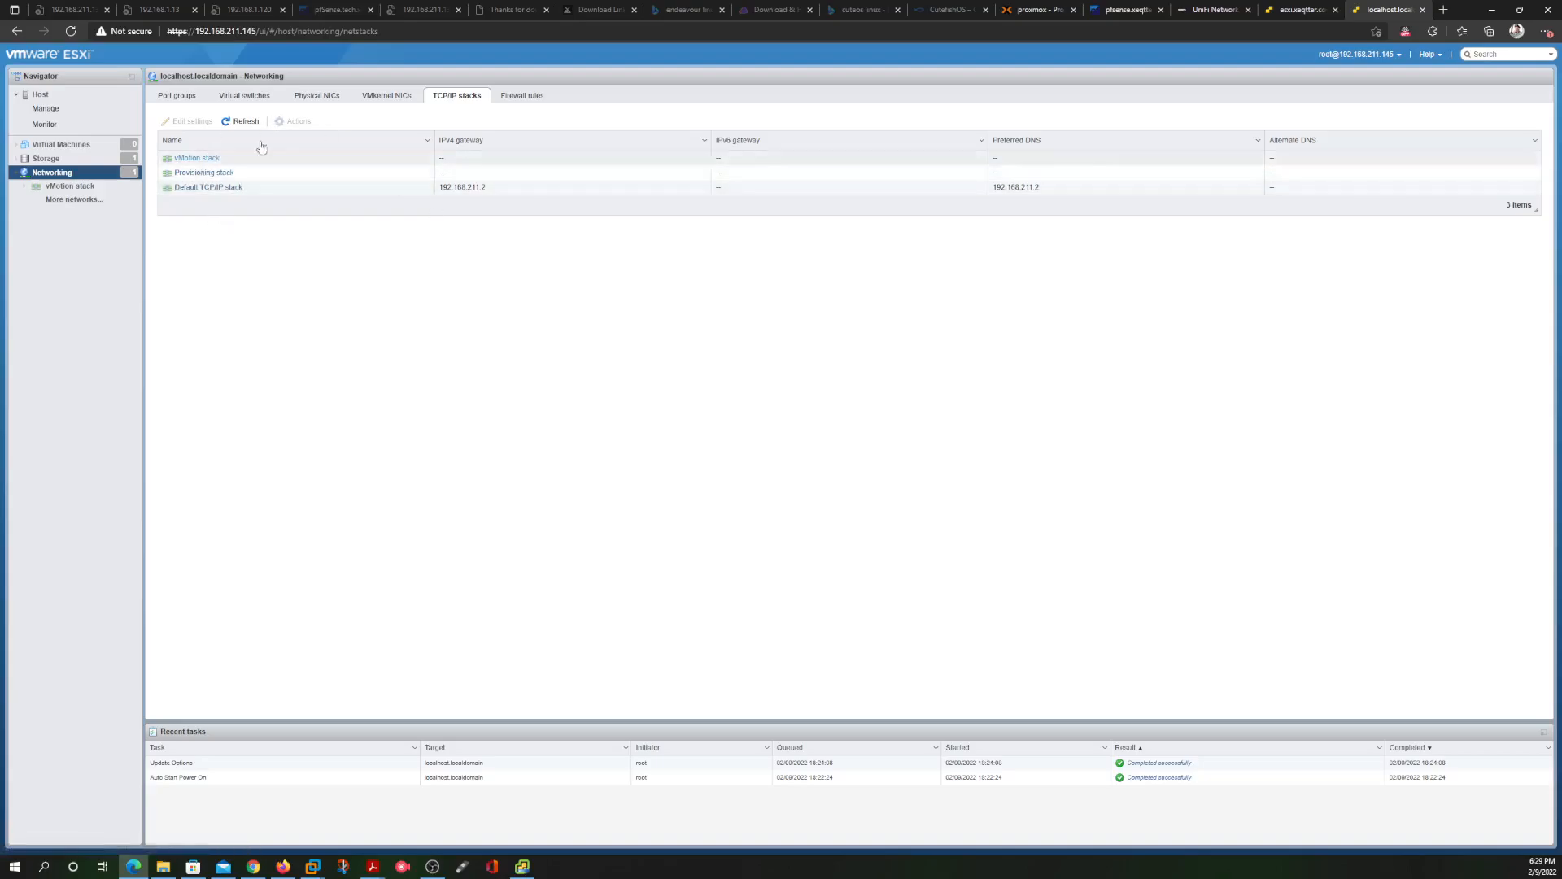
{"action": "left_click", "coordinate": [314, 98]}
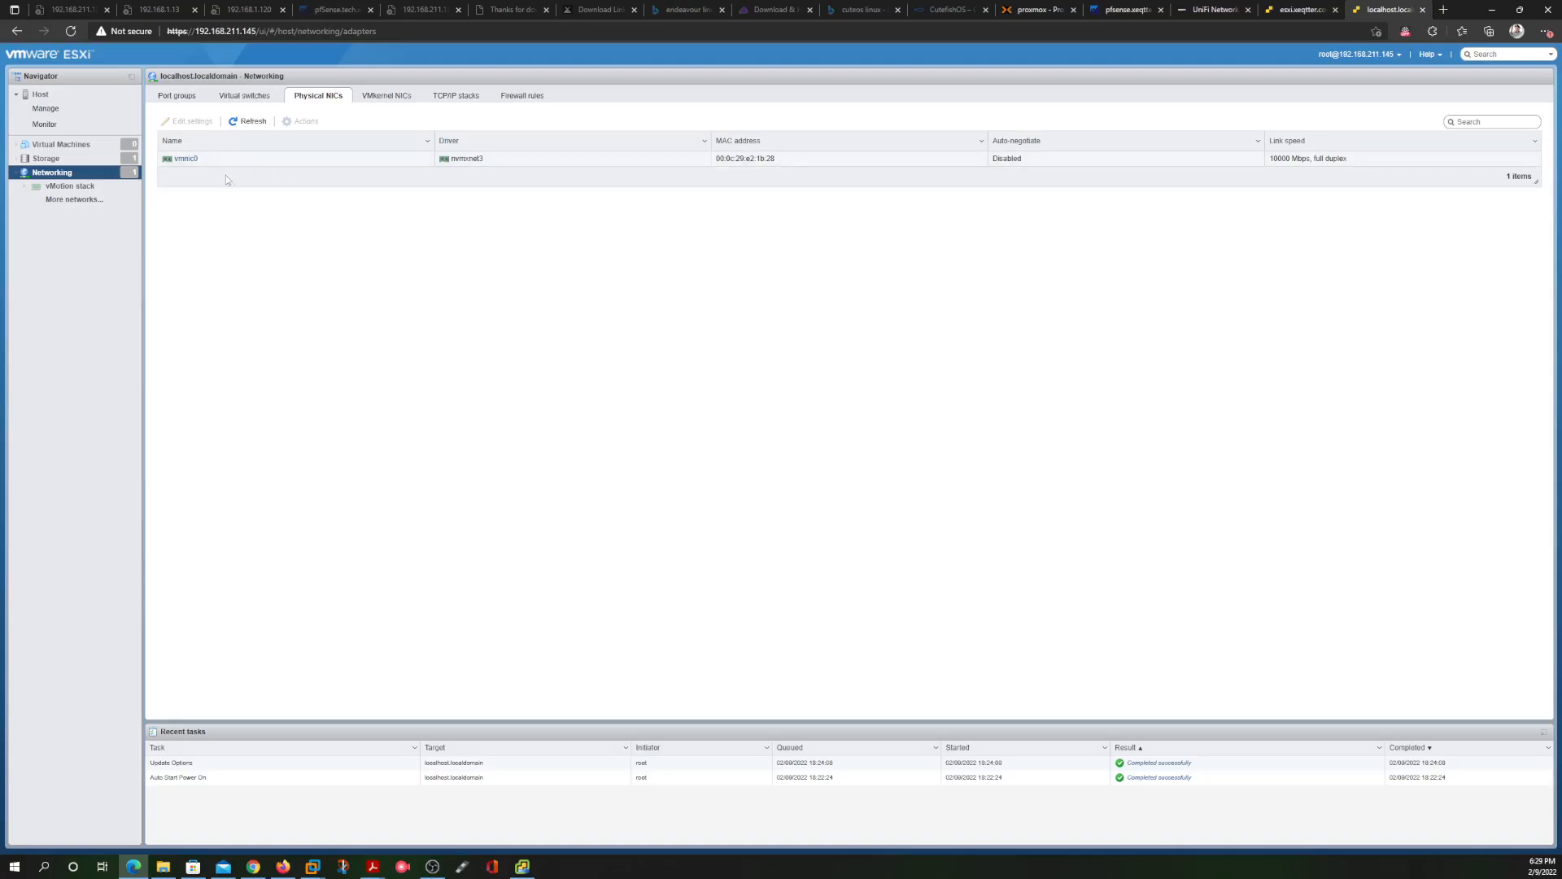
{"action": "left_click", "coordinate": [242, 97]}
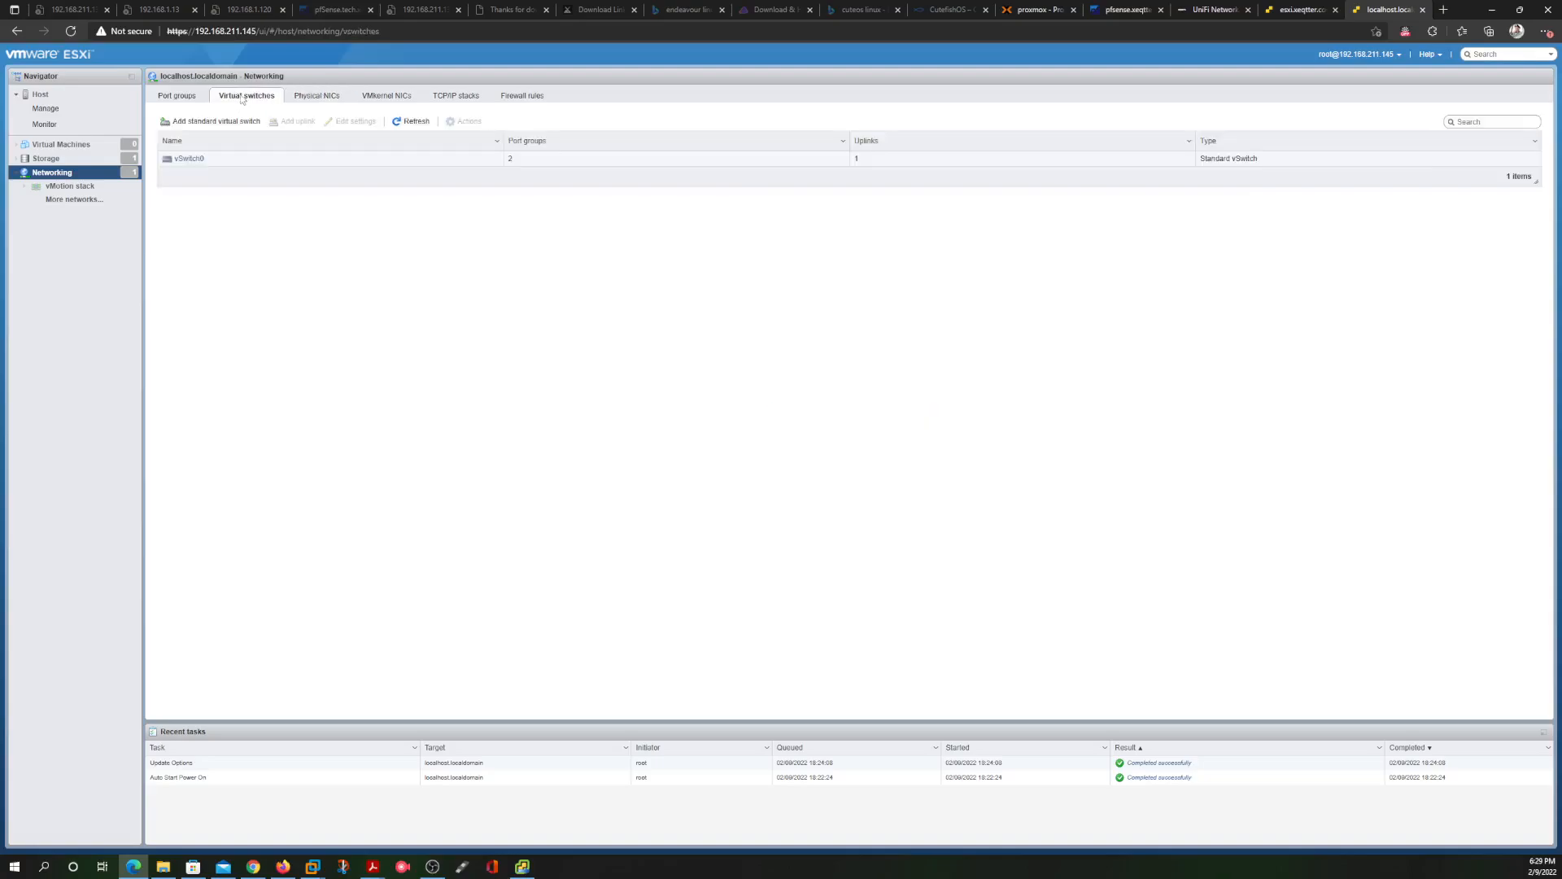
{"action": "left_click", "coordinate": [176, 97]}
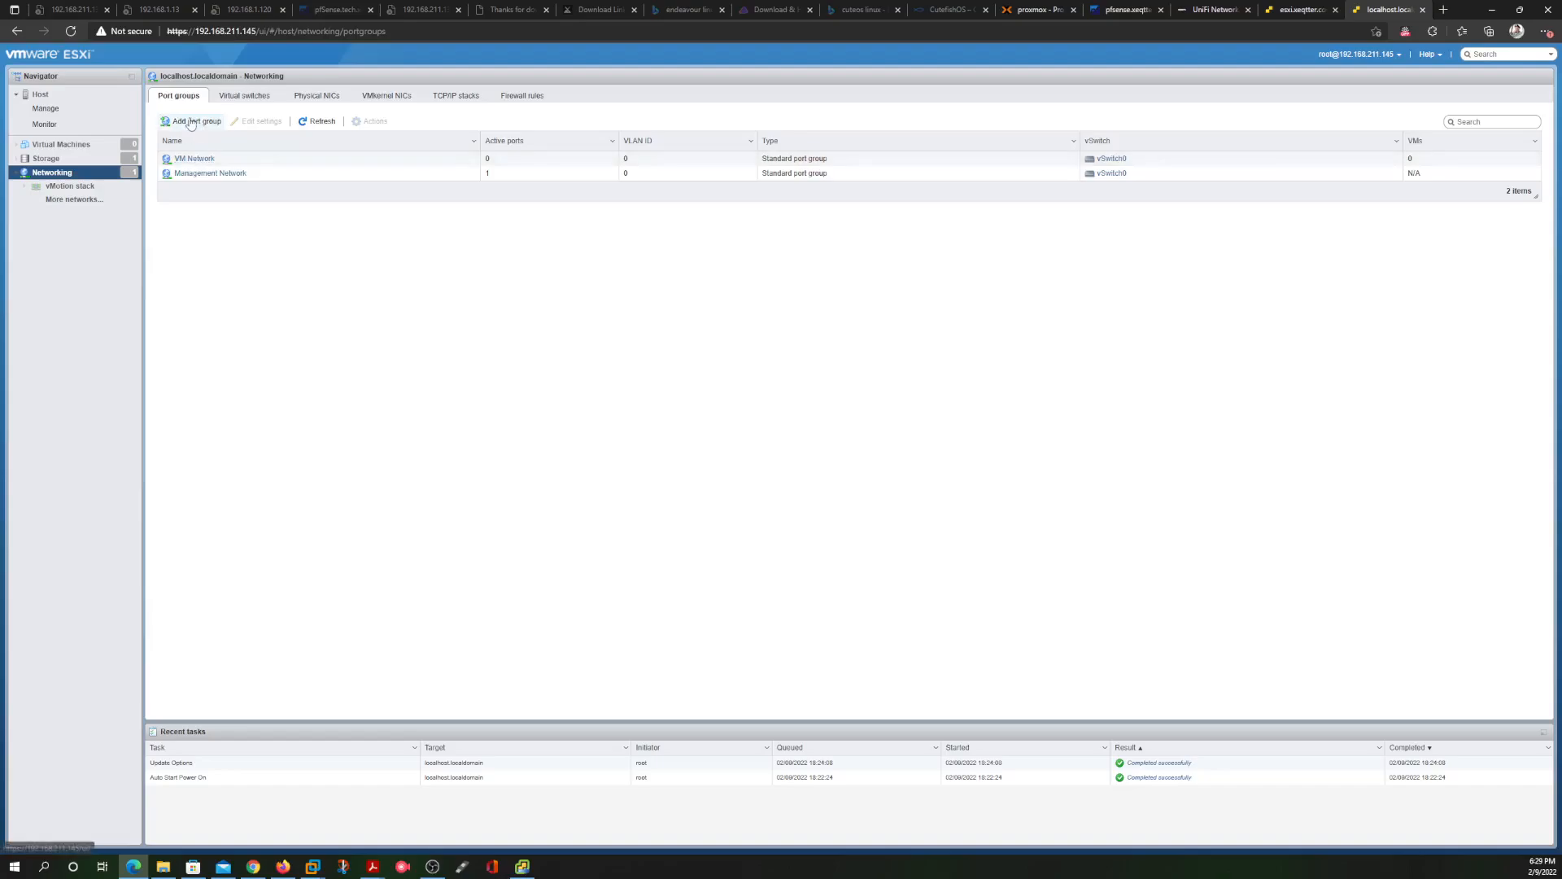
Add an Infrastructure port group on VLAN 100 to vSwitch0
{"action": "left_click", "coordinate": [185, 121]}
{"action": "left_click", "coordinate": [806, 406]}
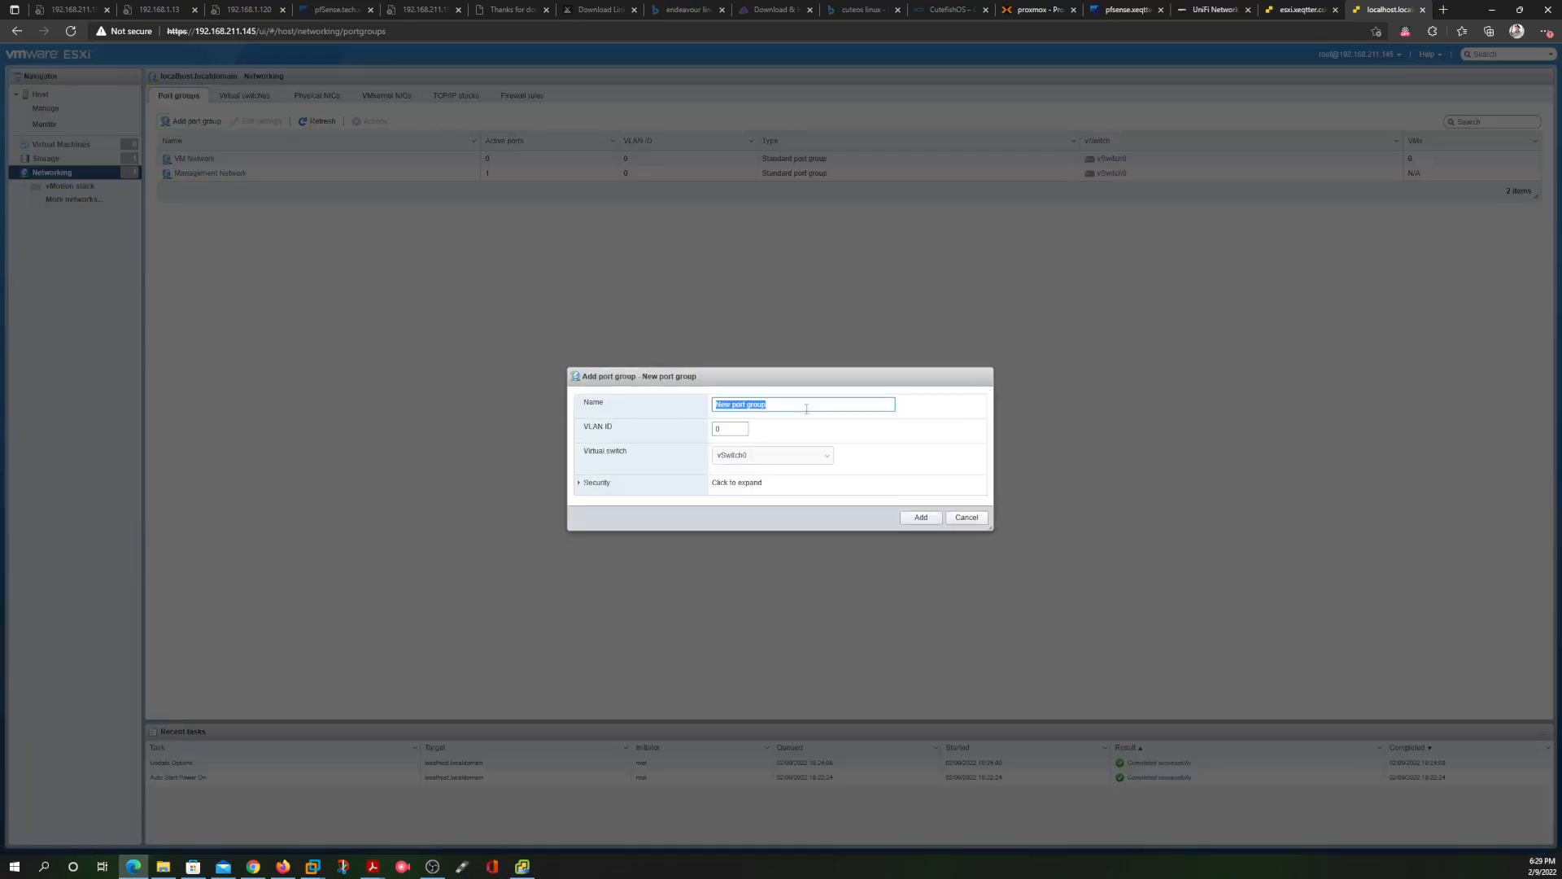
{"action": "left_click", "coordinate": [807, 409]}
{"action": "key", "text": "BackSpace"}
{"action": "key", "text": "BackSpace"}
{"action": "key", "text": "BackSpace"}
{"action": "key", "text": "BackSpace"}
{"action": "key", "text": "BackSpace"}
{"action": "key", "text": "BackSpace"}
{"action": "key", "text": "BackSpace"}
{"action": "key", "text": "BackSpace"}
{"action": "key", "text": "BackSpace"}
{"action": "left_click", "coordinate": [723, 426]}
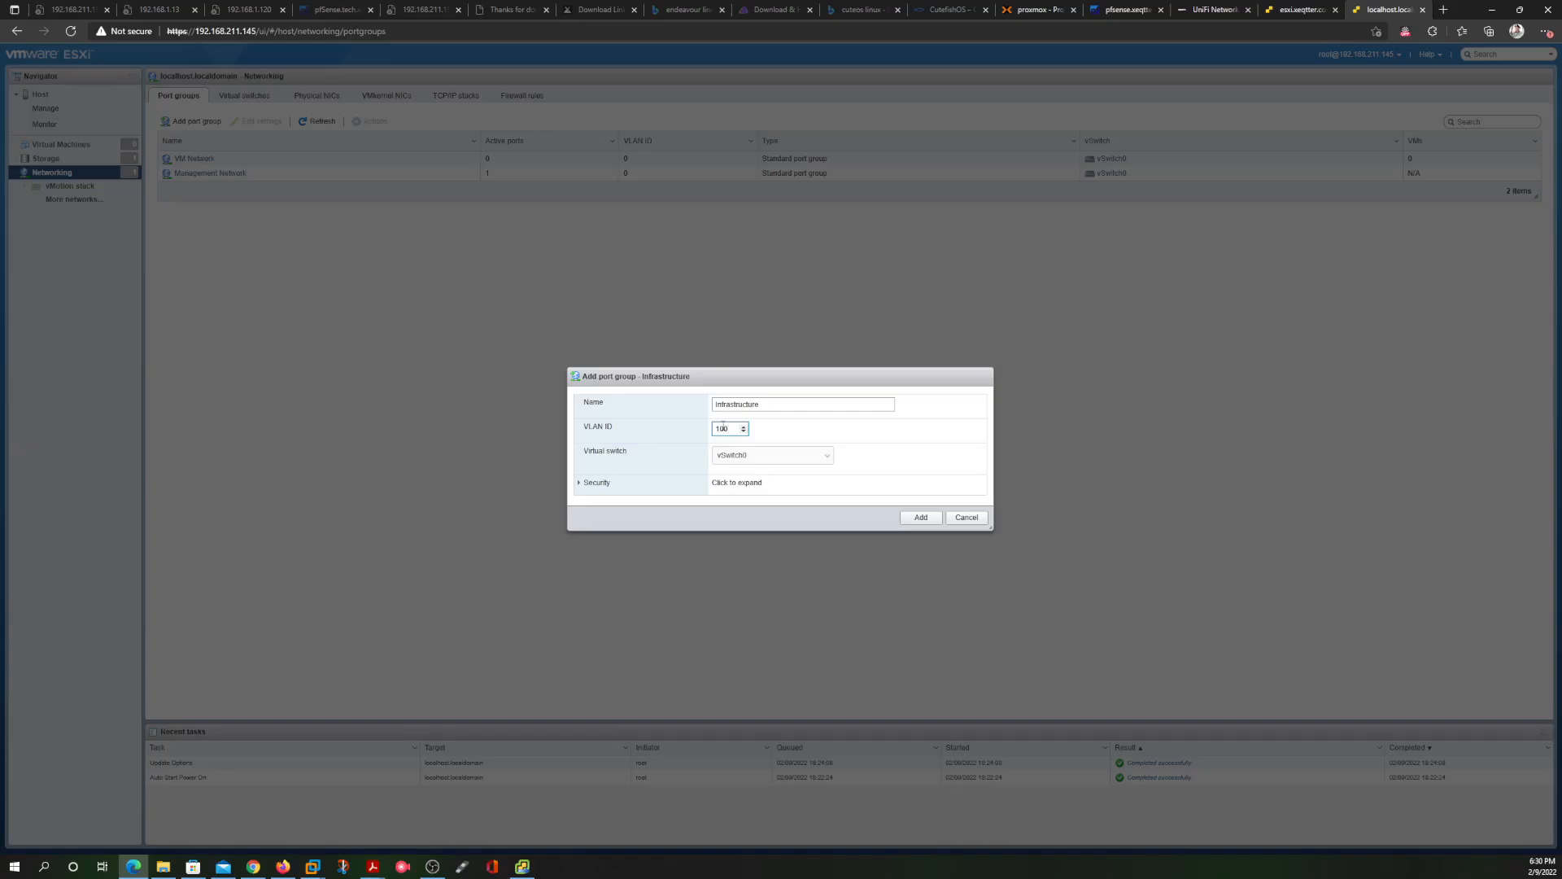
{"action": "left_click", "coordinate": [920, 517]}
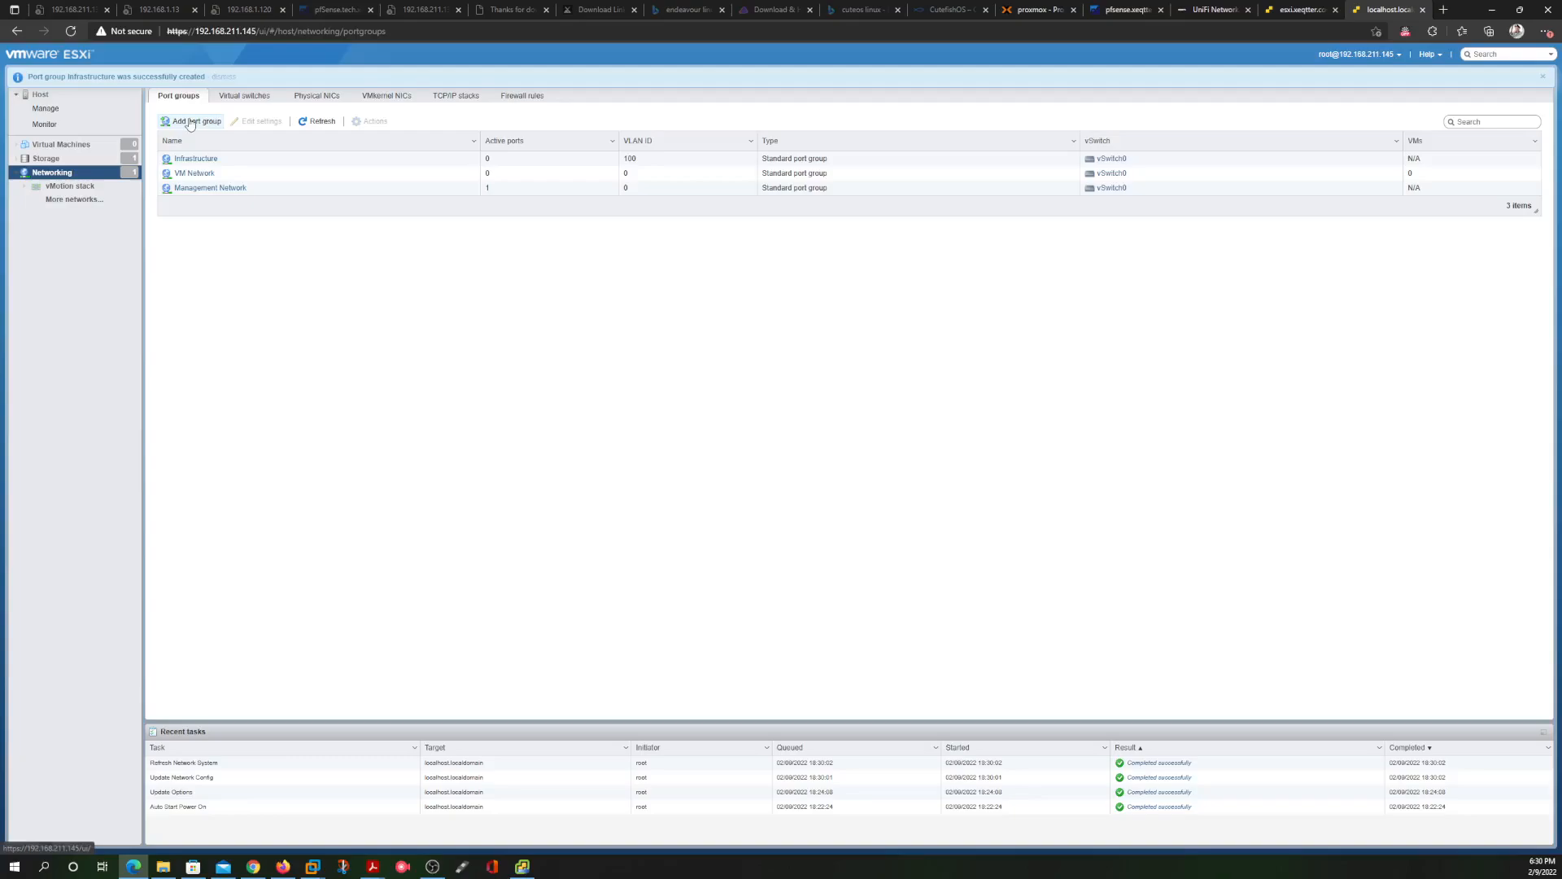
Add an IDS port group on VLAN 200 to vSwitch0
{"action": "left_click", "coordinate": [190, 121]}
{"action": "triple_click", "coordinate": [776, 411]}
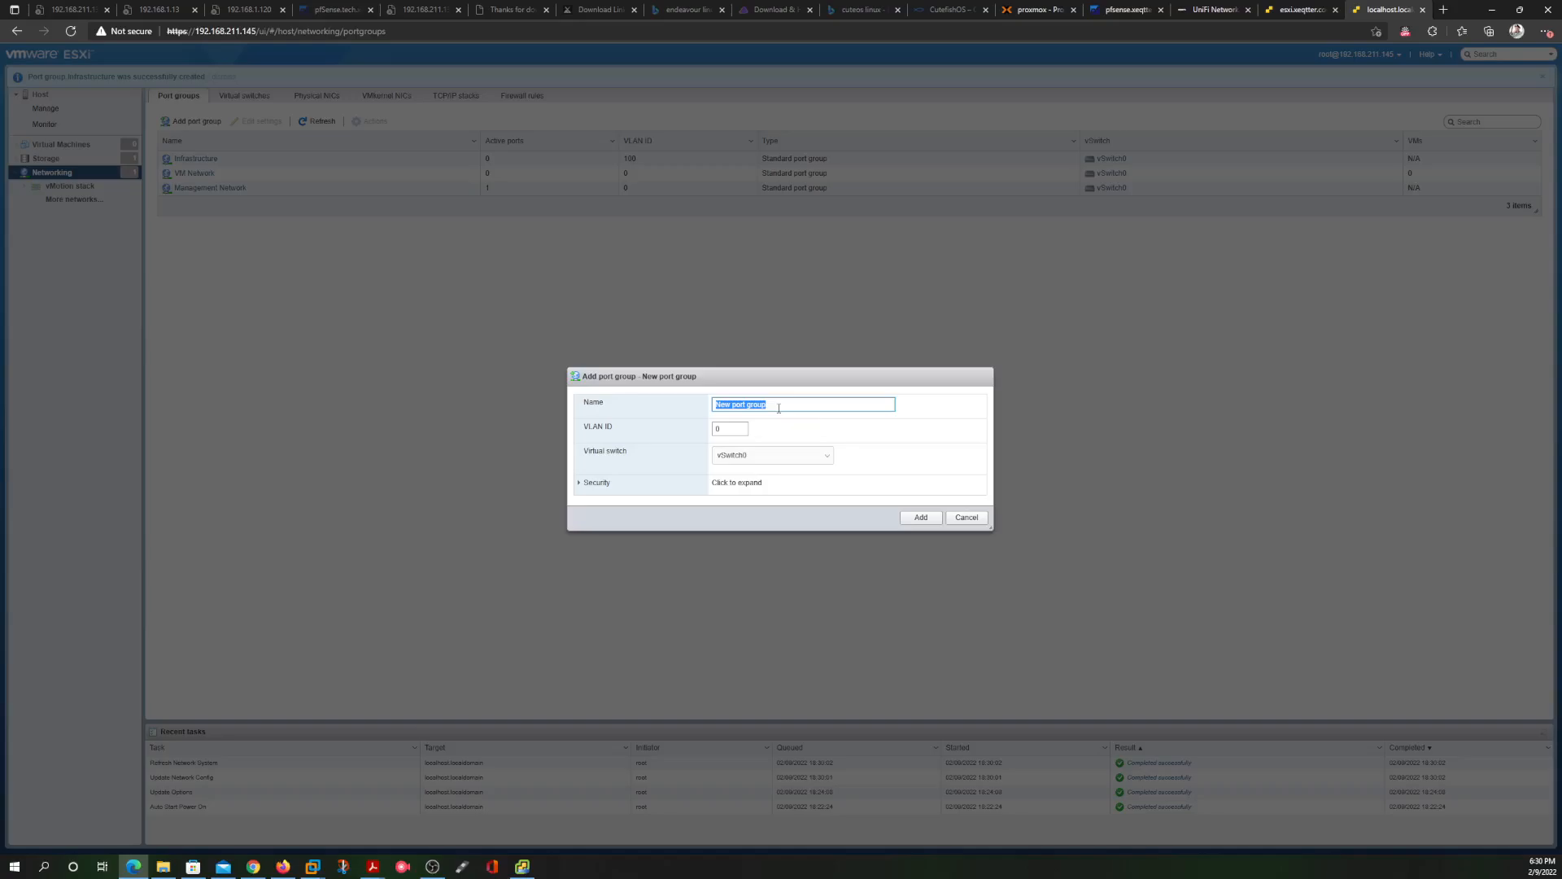
{"action": "type", "text": "IDS"}
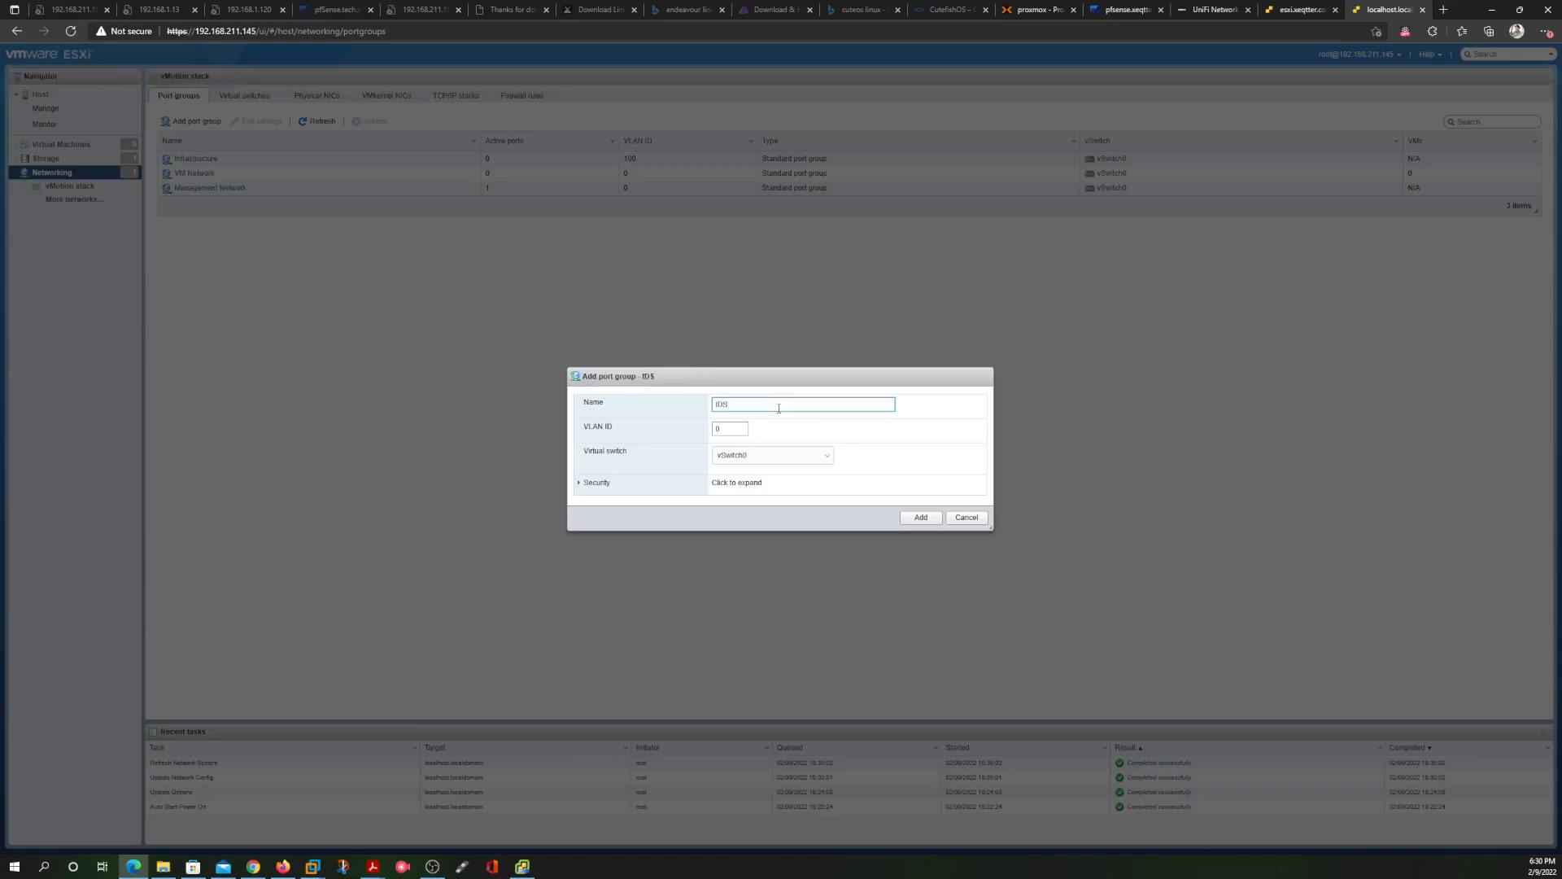
{"action": "left_click", "coordinate": [730, 427]}
{"action": "left_click", "coordinate": [918, 517]}
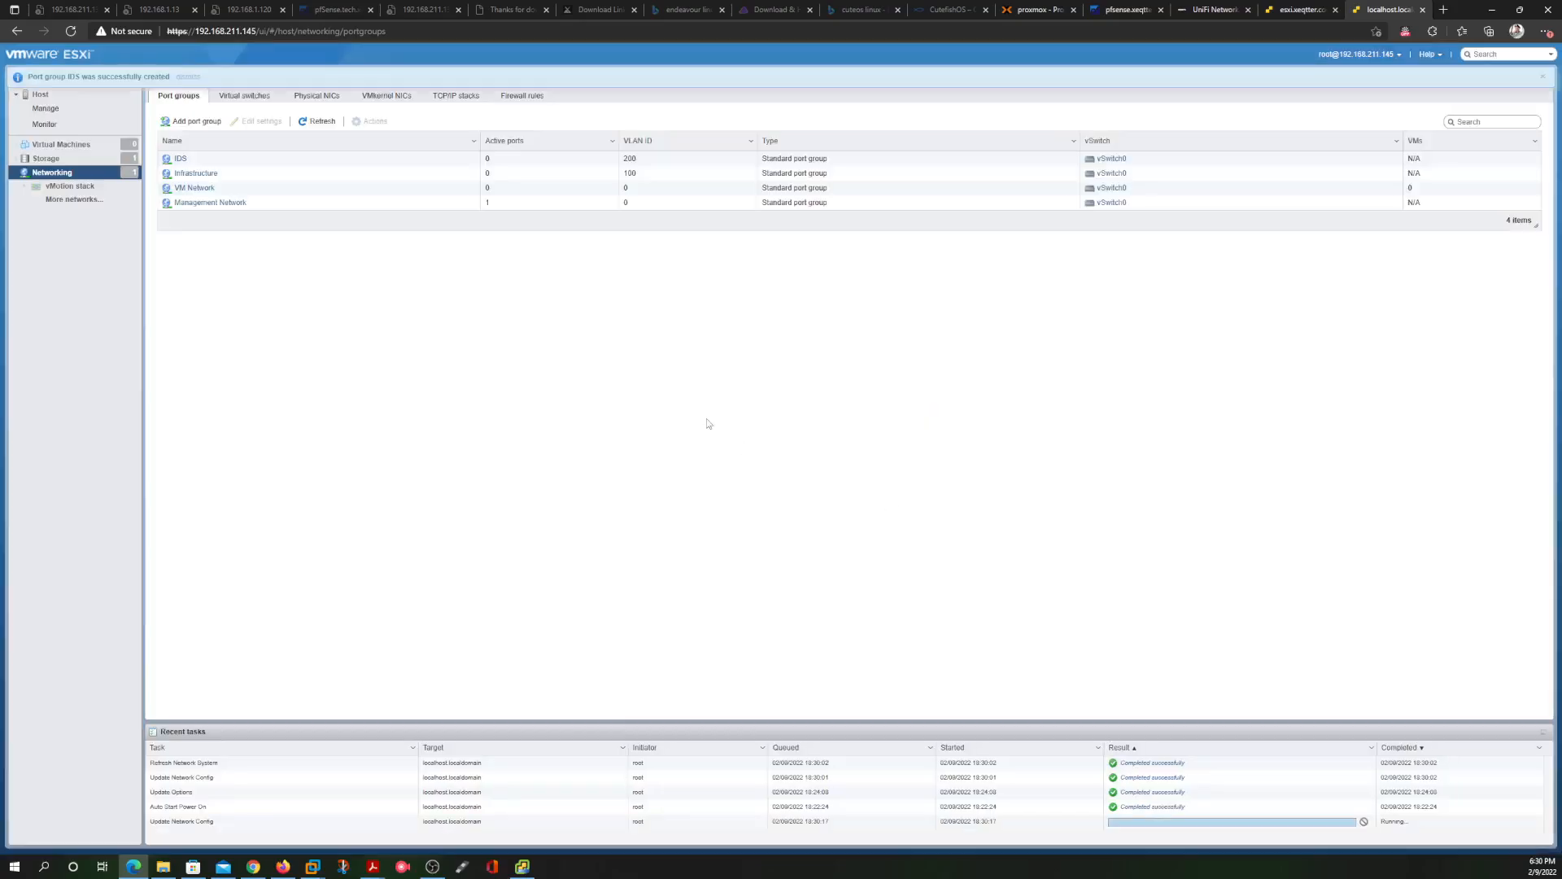
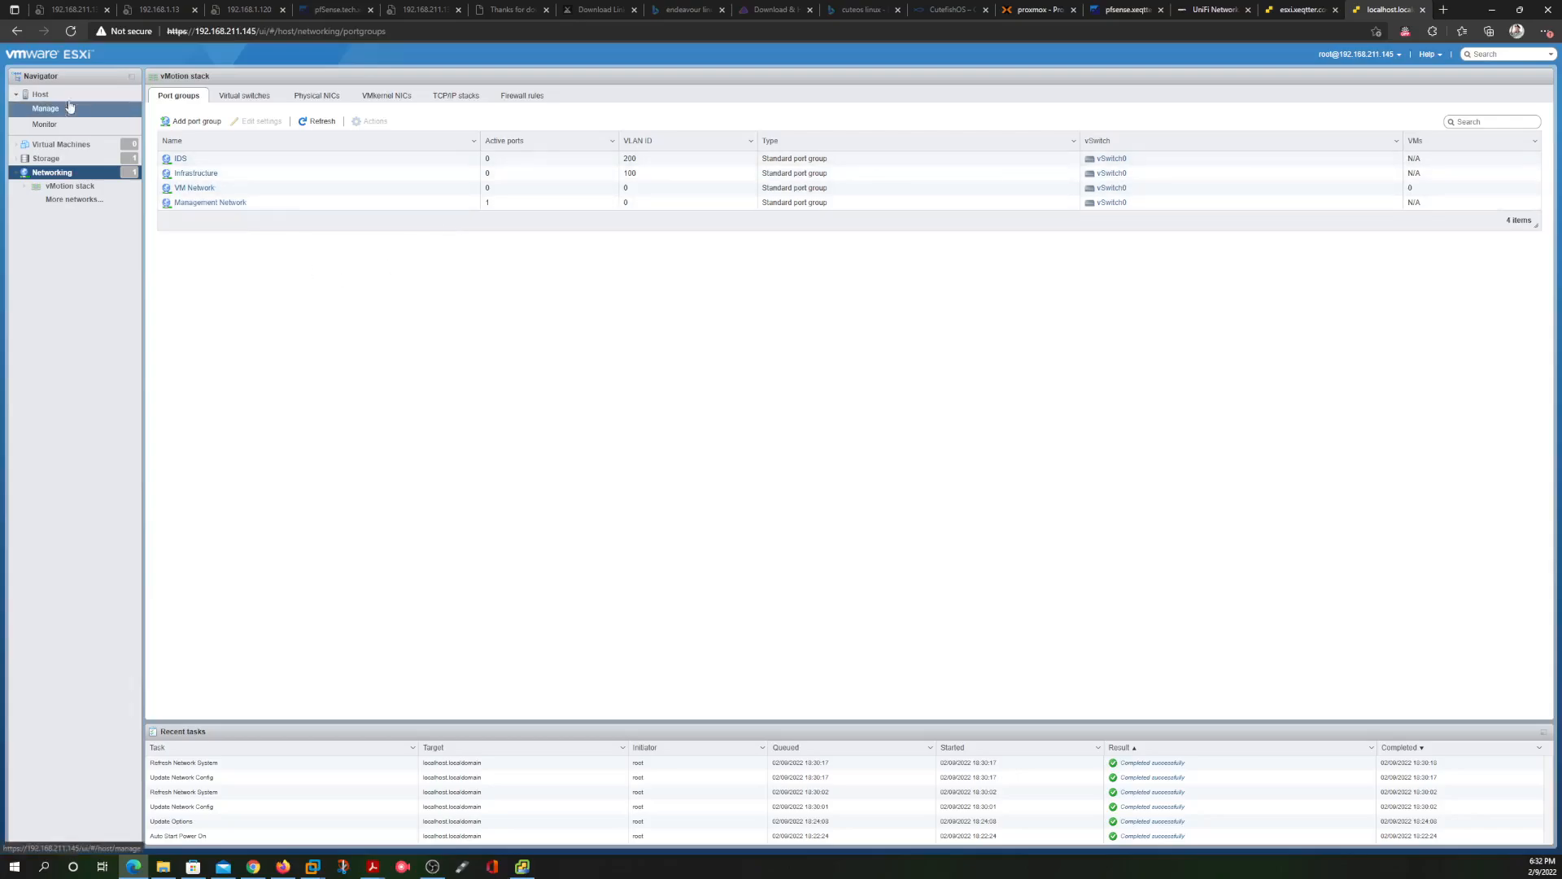
Check the vCenter deployment, then open datastore1's details on the nested host (VMFS6, 71.75 GB)
{"action": "left_click", "coordinate": [41, 95]}
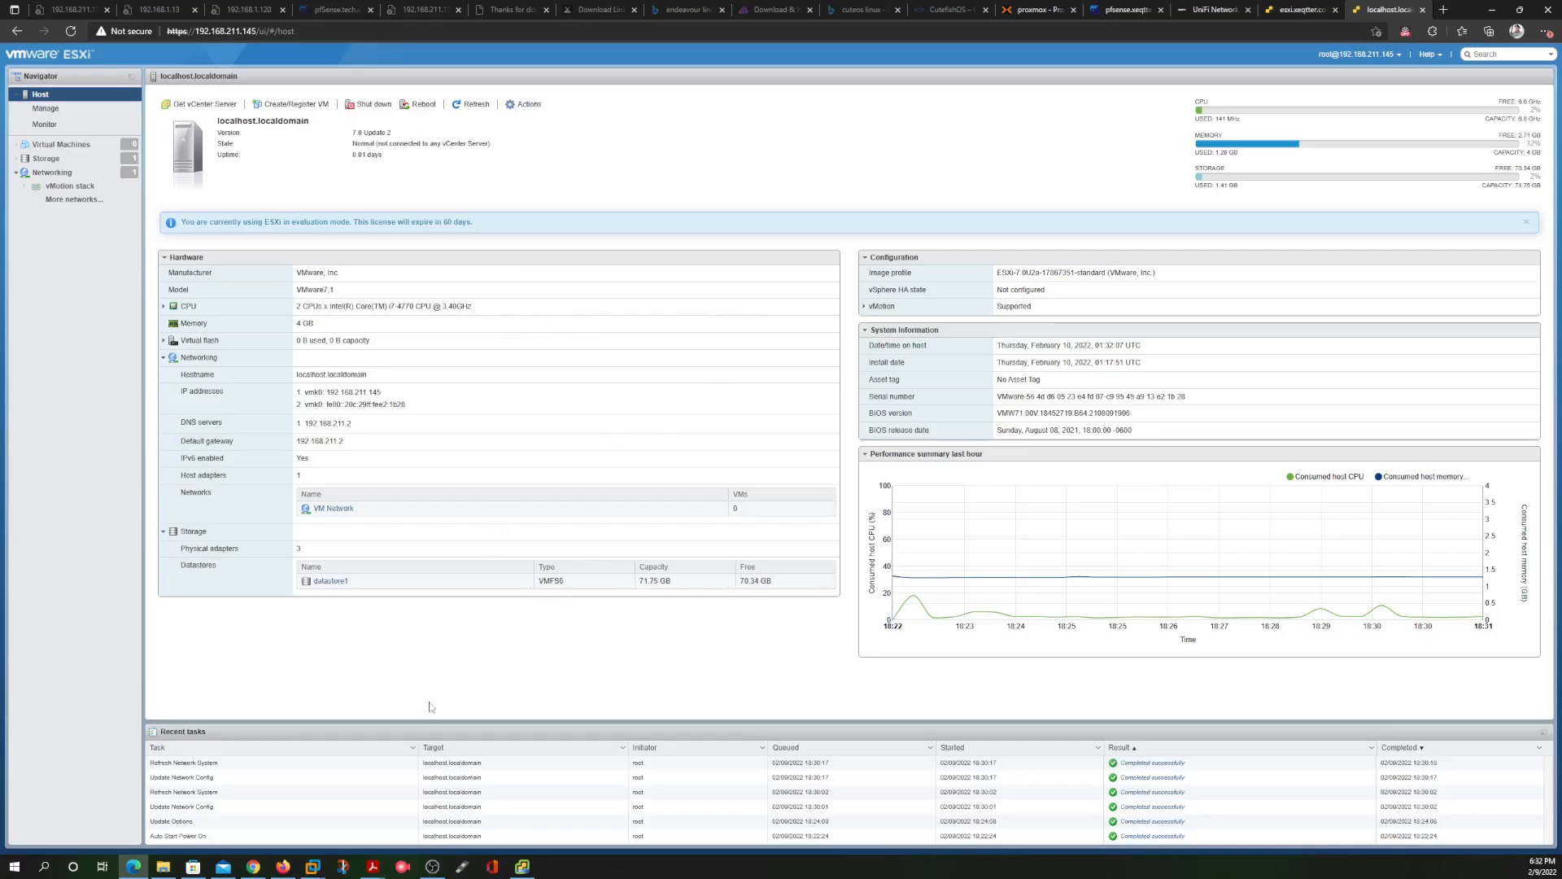
{"action": "left_click", "coordinate": [521, 867]}
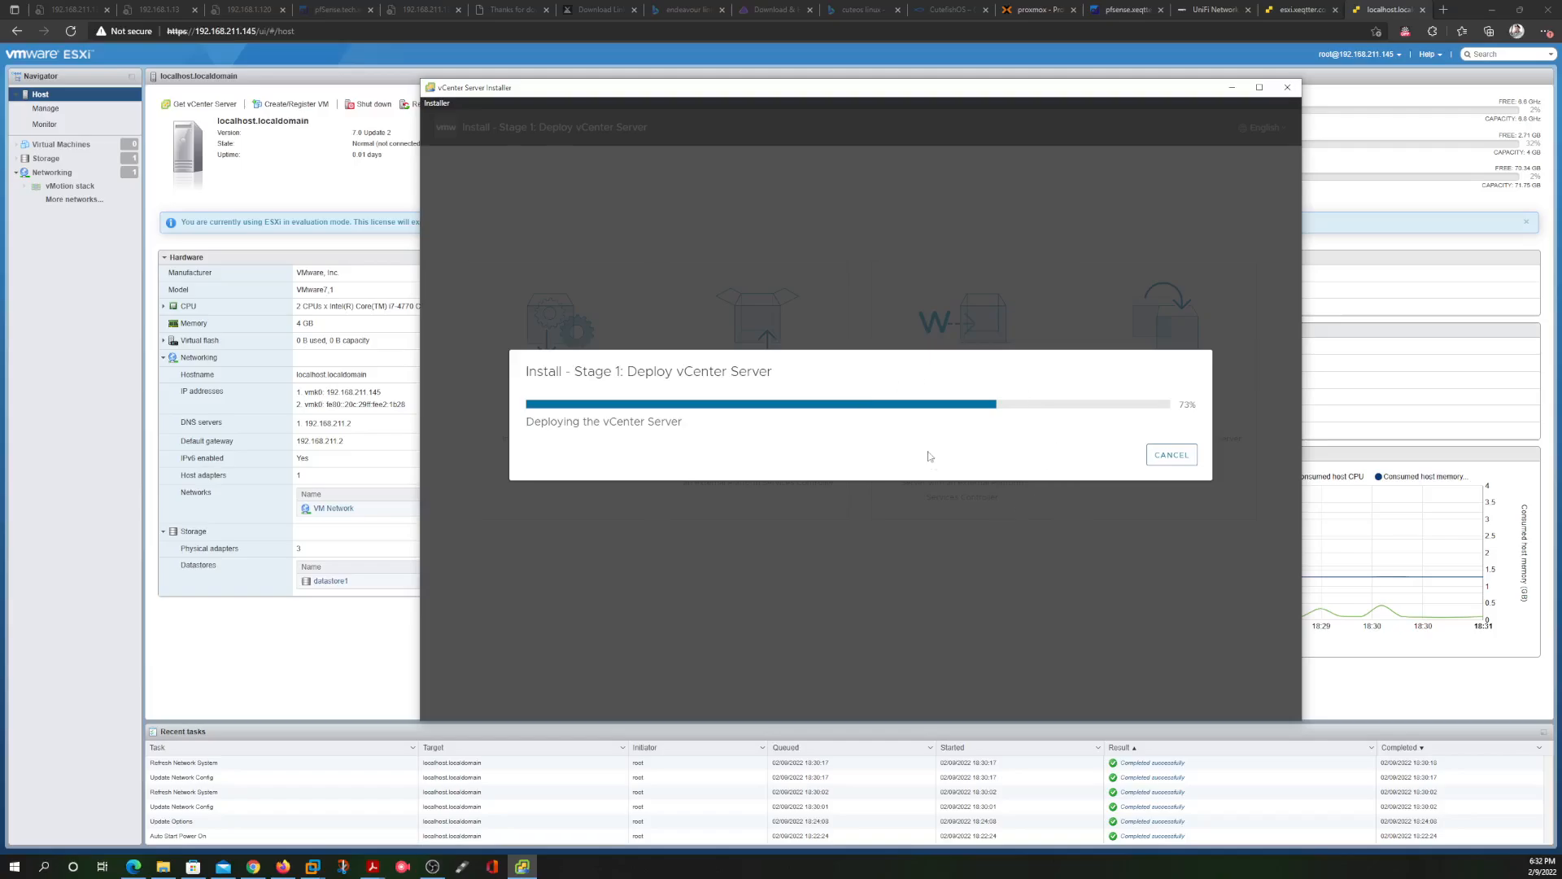
{"action": "left_click", "coordinate": [295, 167]}
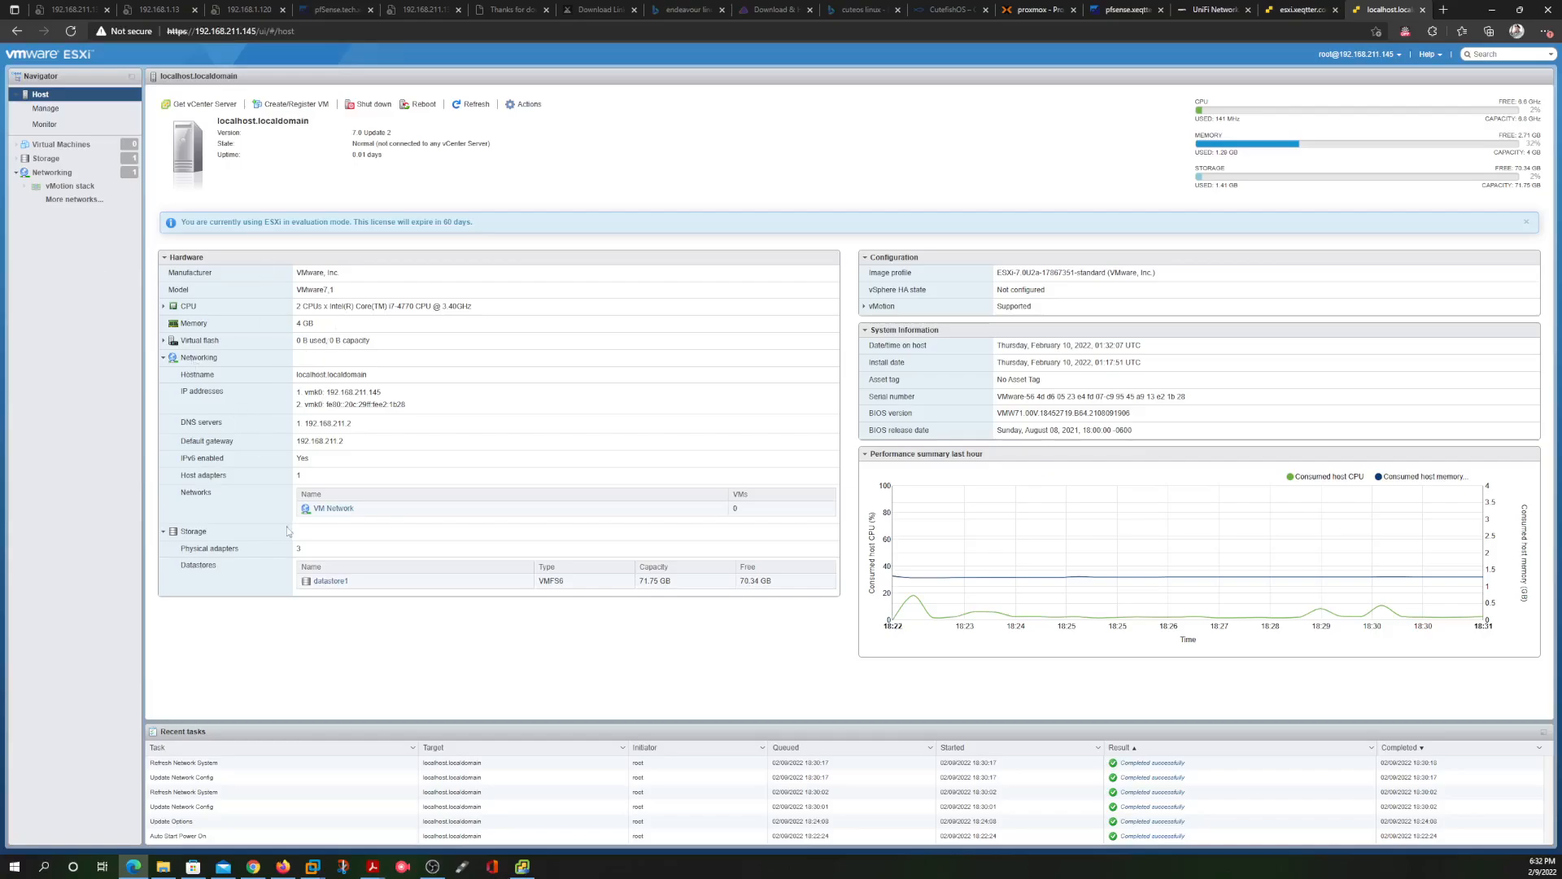
{"action": "left_click", "coordinate": [332, 583]}
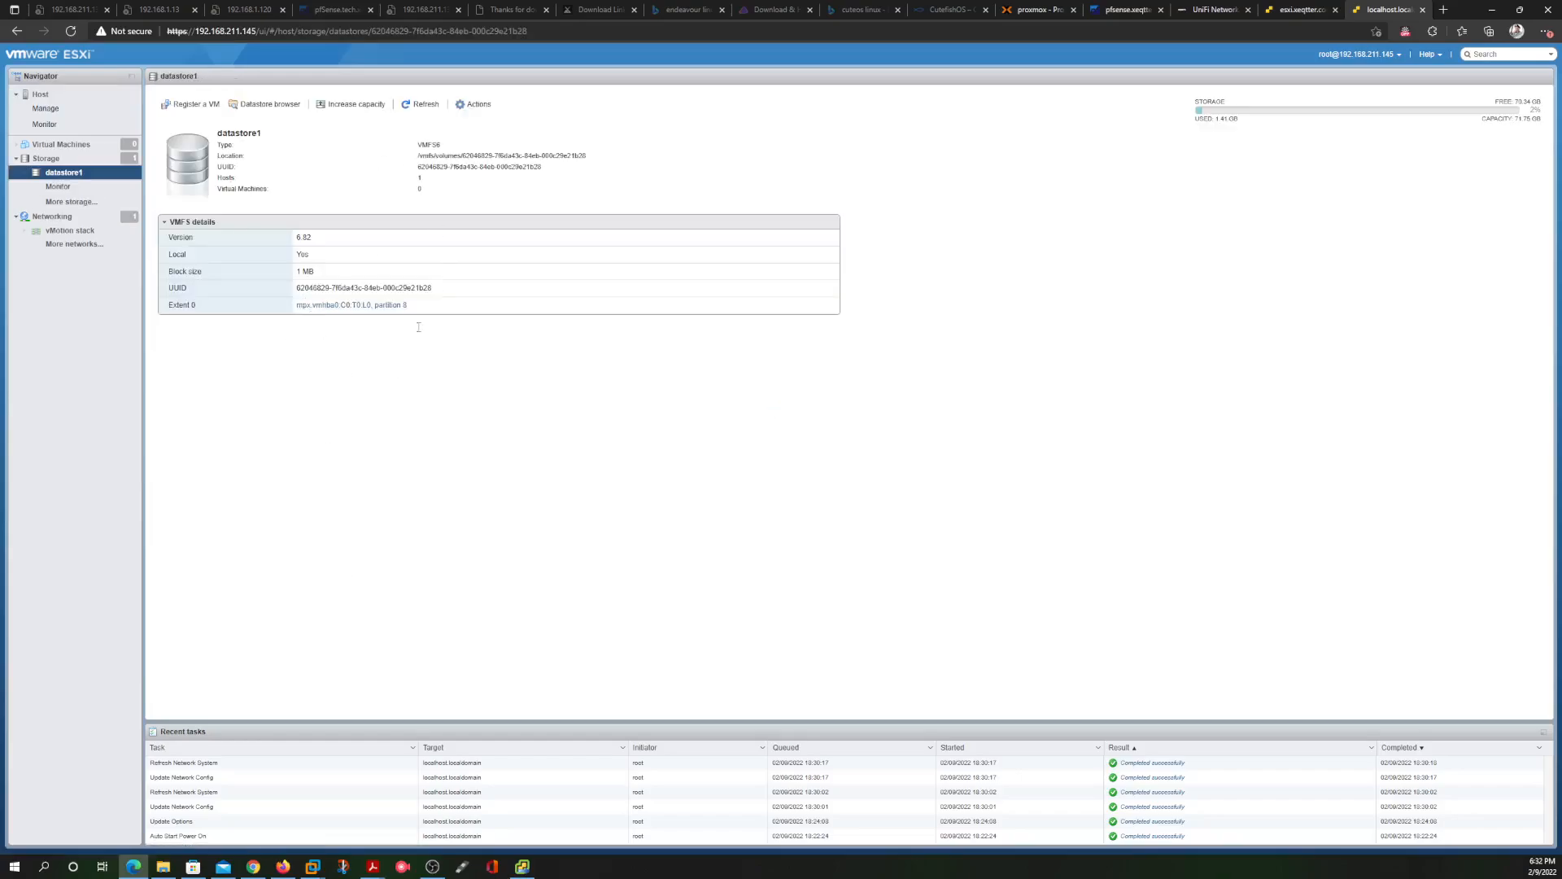
Look over the two datastores on esxi.xeqtter.com, then return to the nested host's summary
{"action": "left_click", "coordinate": [1300, 10]}
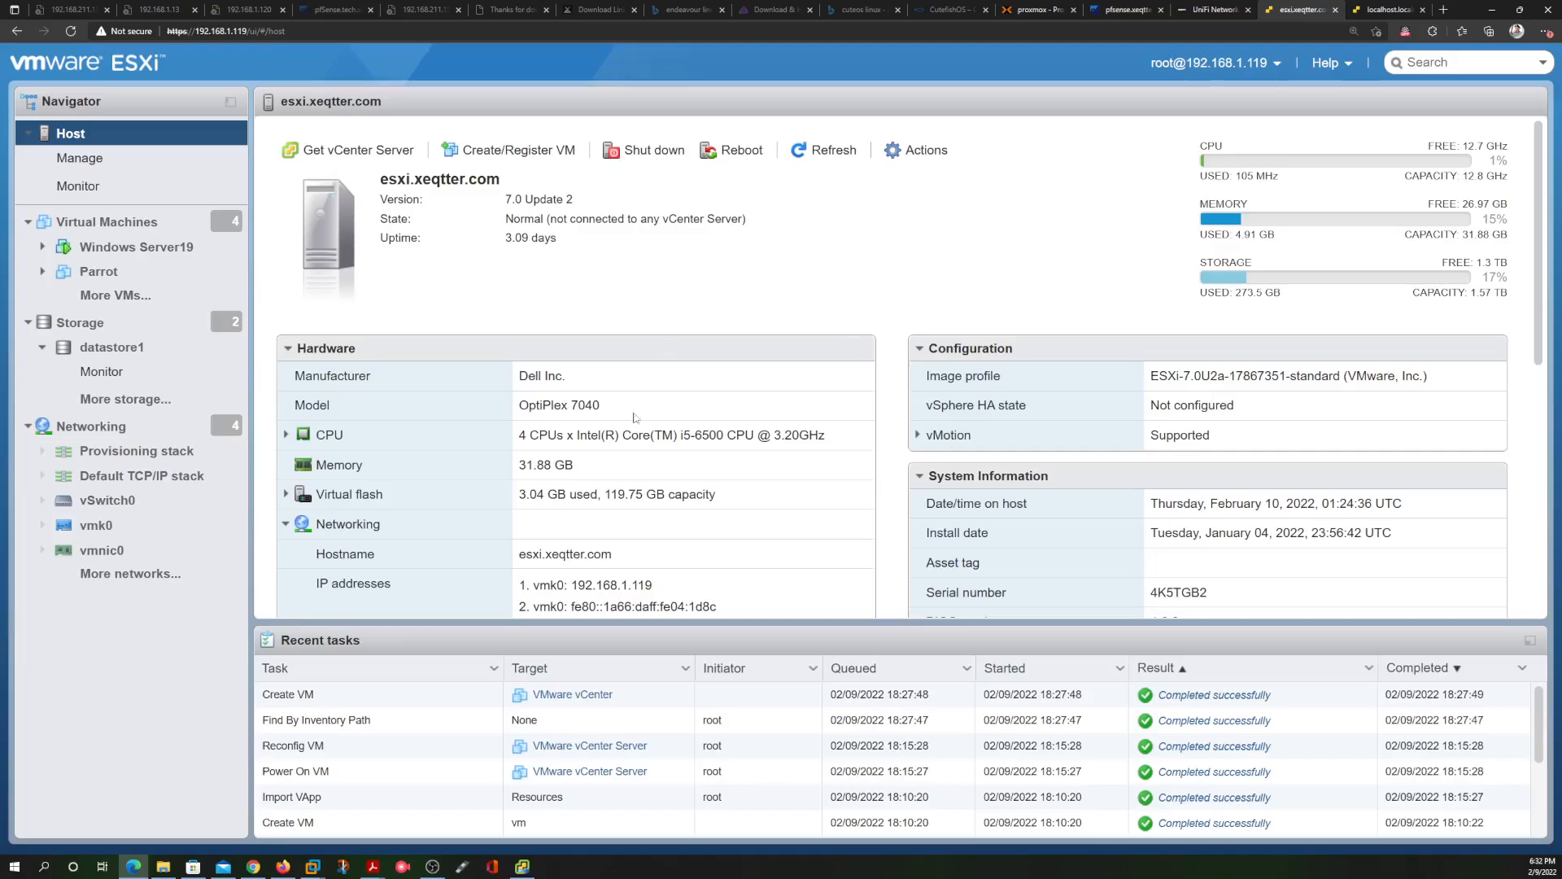
{"action": "left_click", "coordinate": [99, 323]}
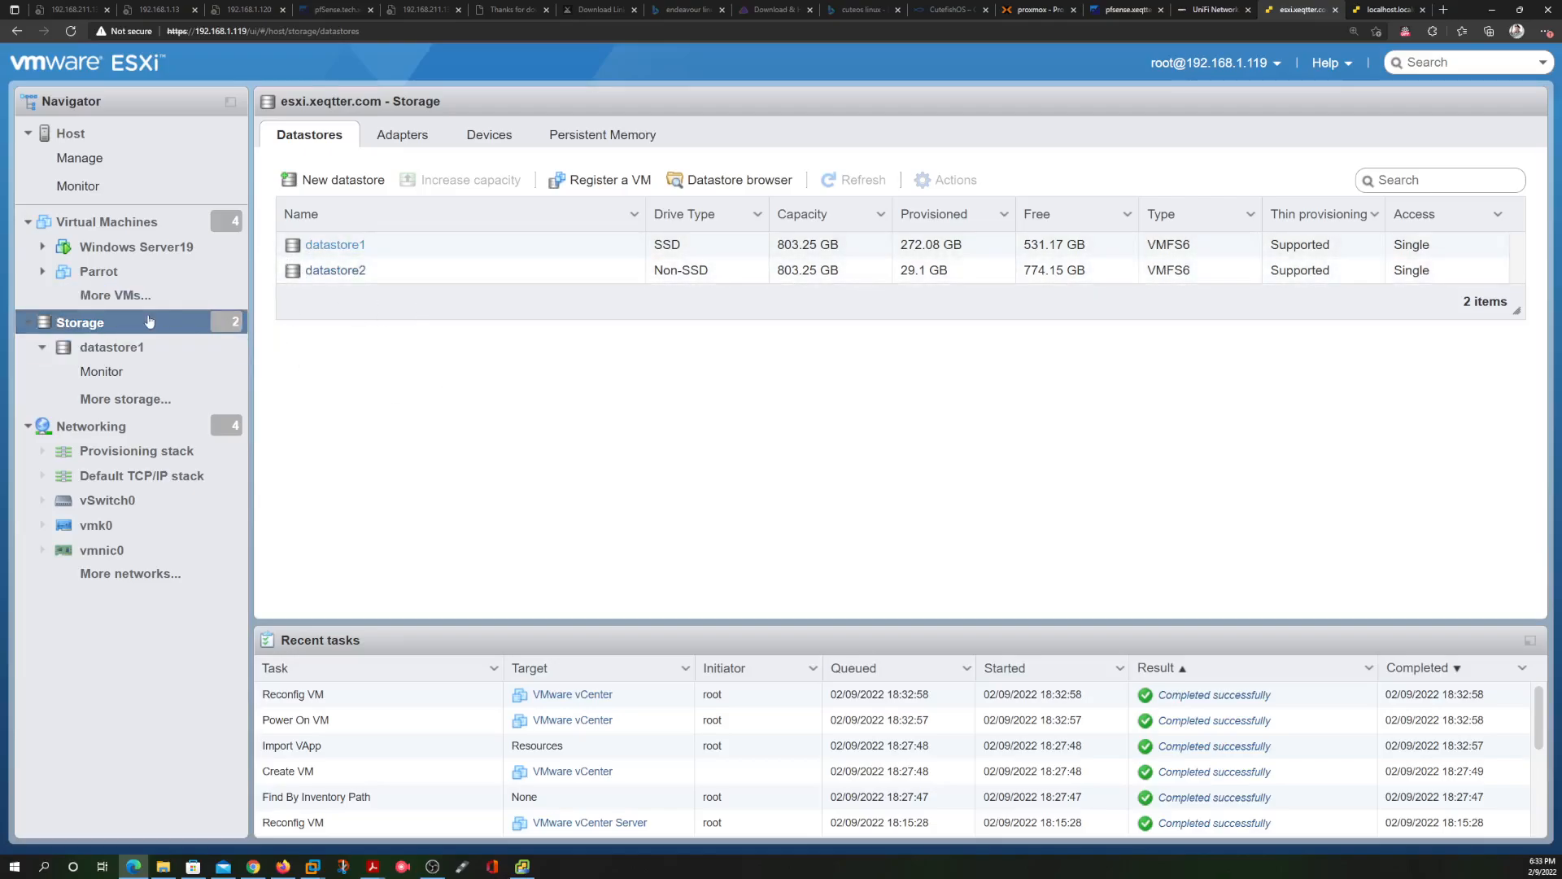
{"action": "left_click", "coordinate": [1386, 9]}
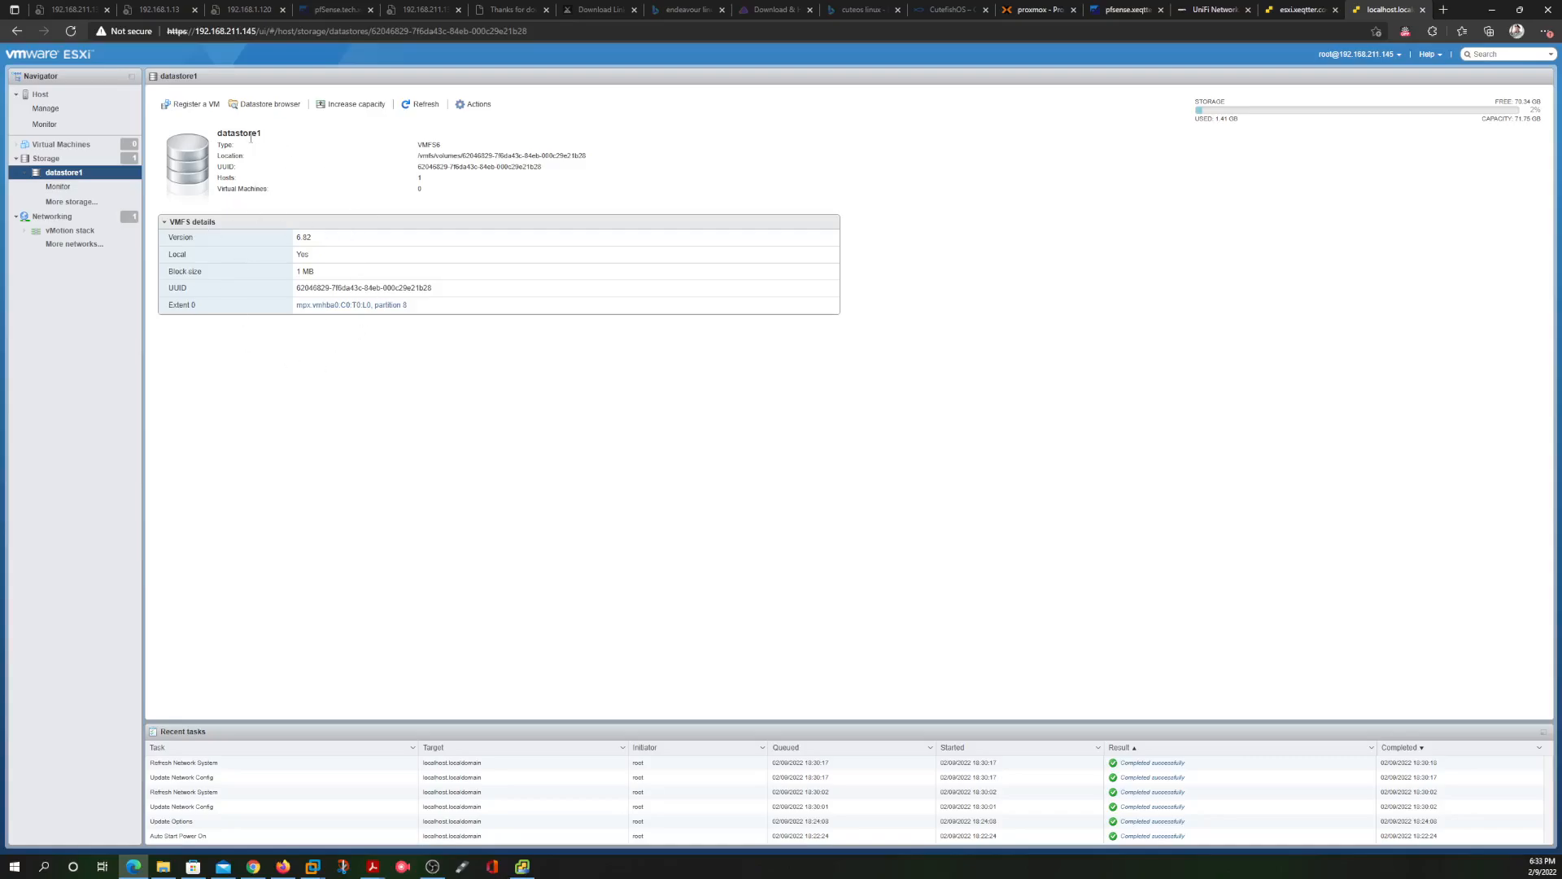
{"action": "left_click", "coordinate": [62, 96]}
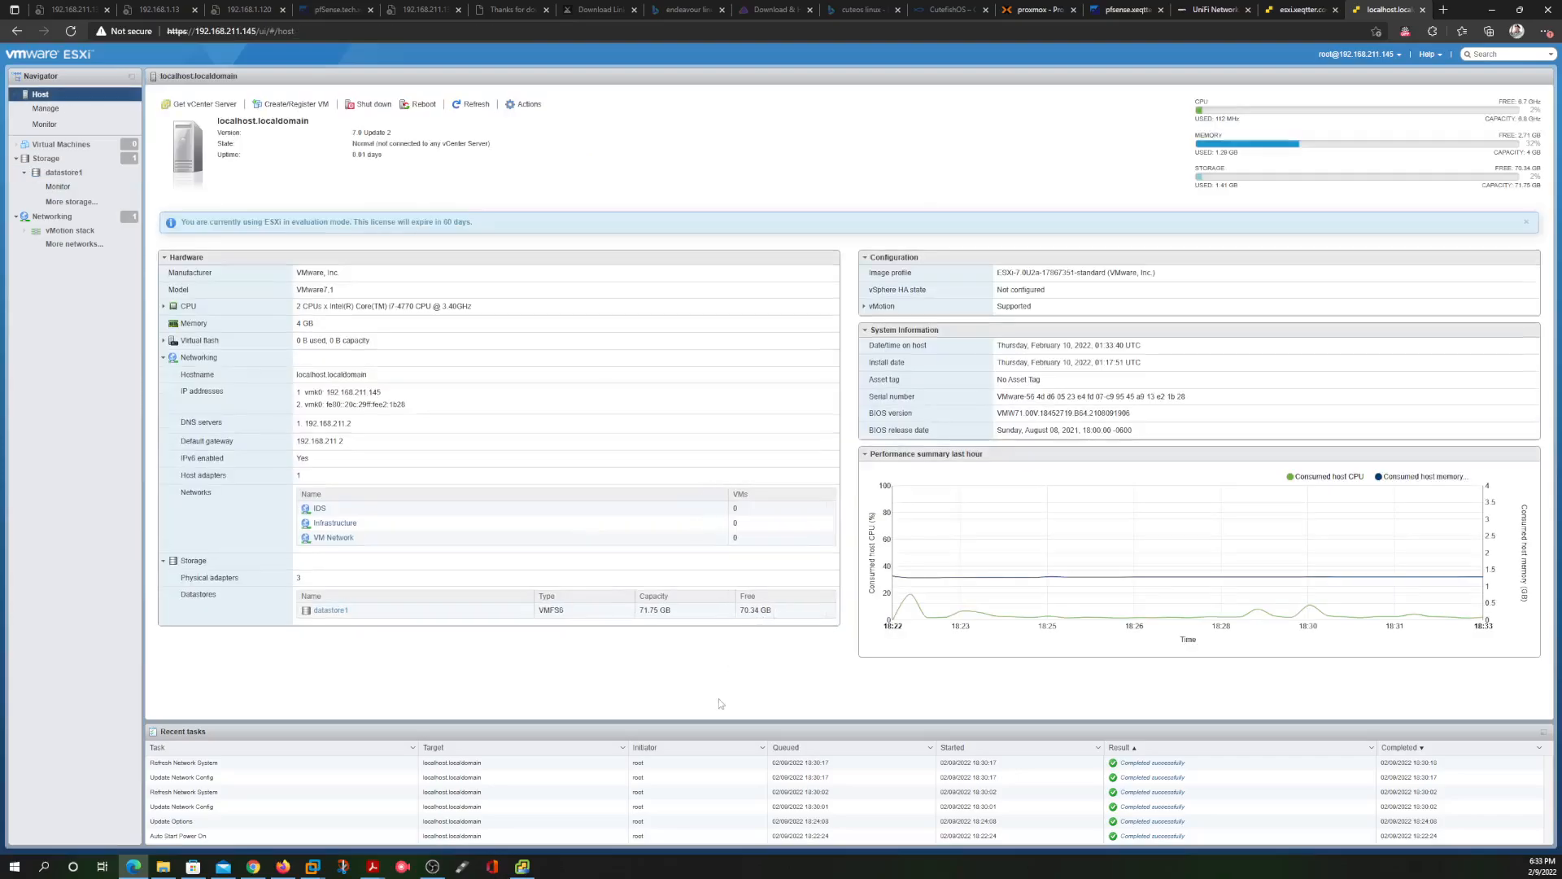
{"action": "left_click", "coordinate": [522, 865]}
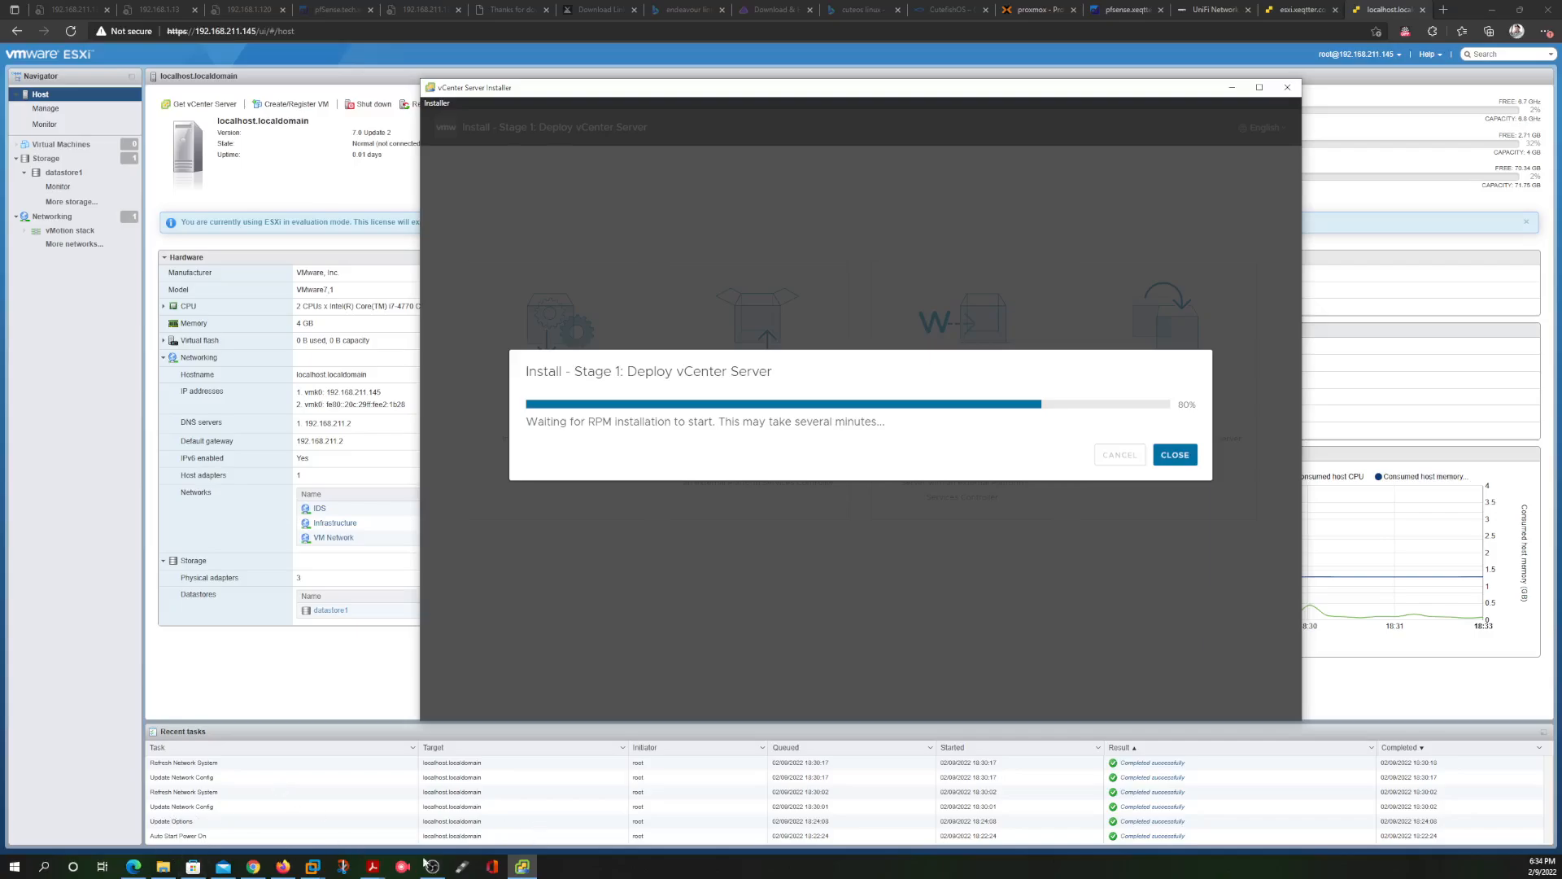
{"action": "left_click", "coordinate": [275, 156]}
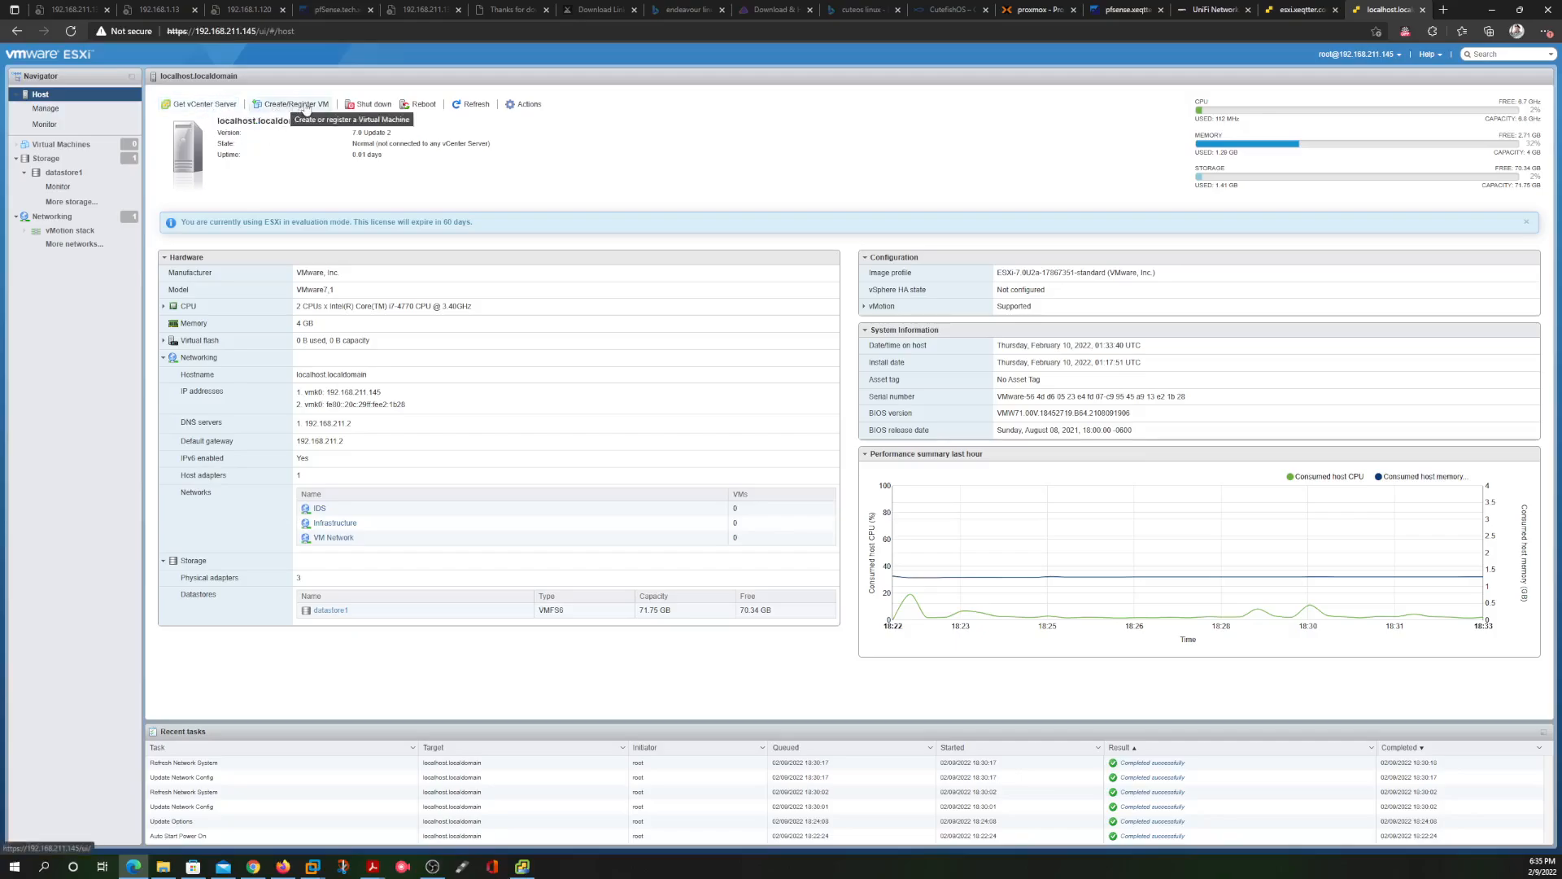
Create a folder named ISOs on datastore1 and open it as the upload target
{"action": "left_click", "coordinate": [64, 160]}
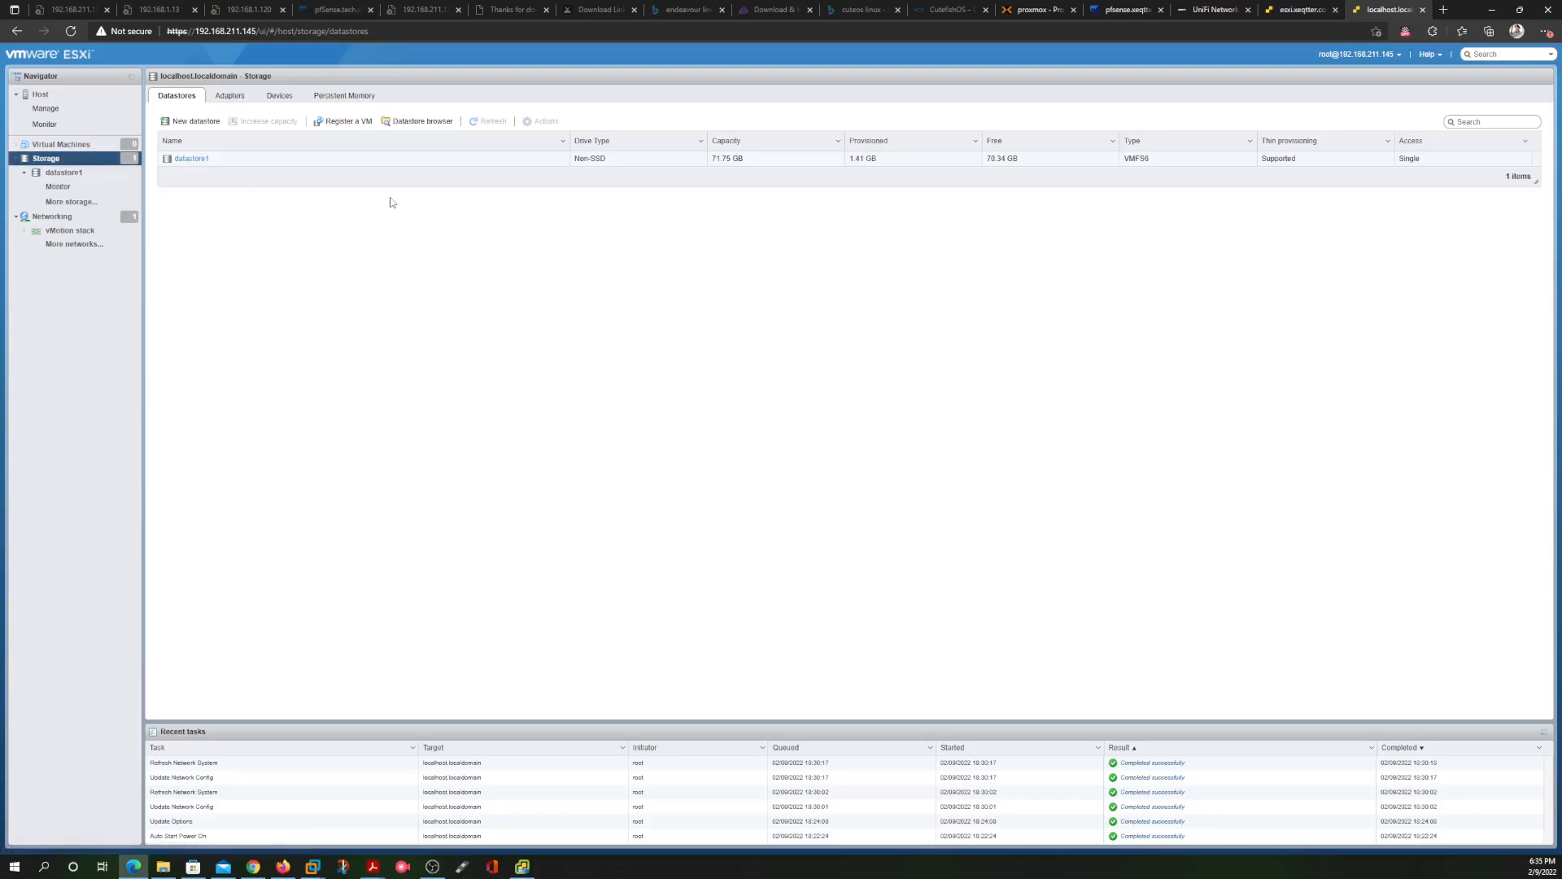
{"action": "left_click", "coordinate": [416, 122]}
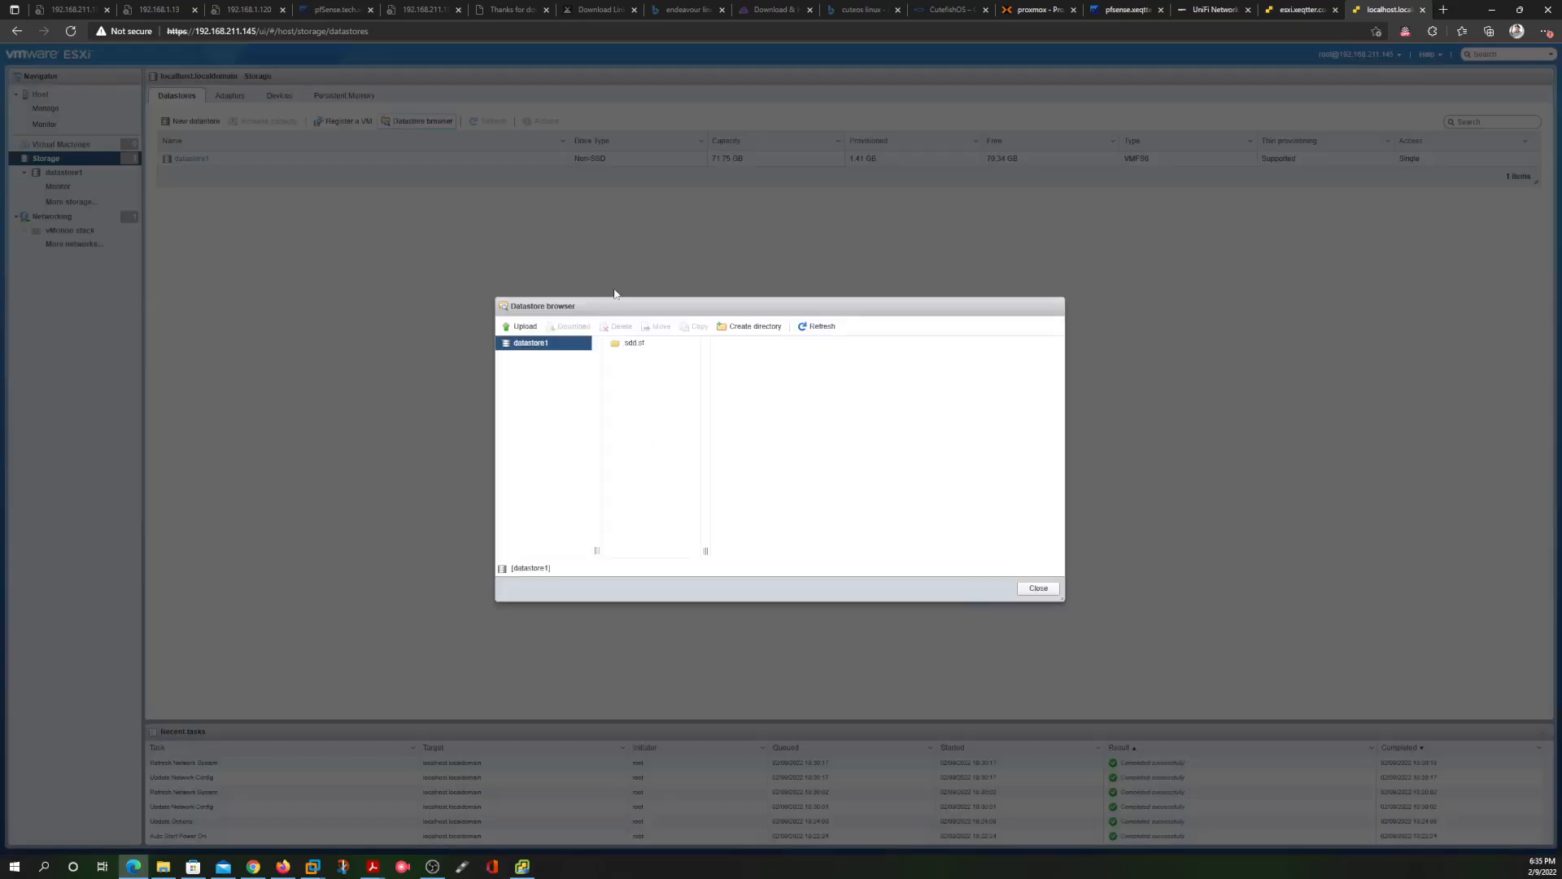
{"action": "left_click", "coordinate": [750, 327]}
{"action": "left_click", "coordinate": [788, 424]}
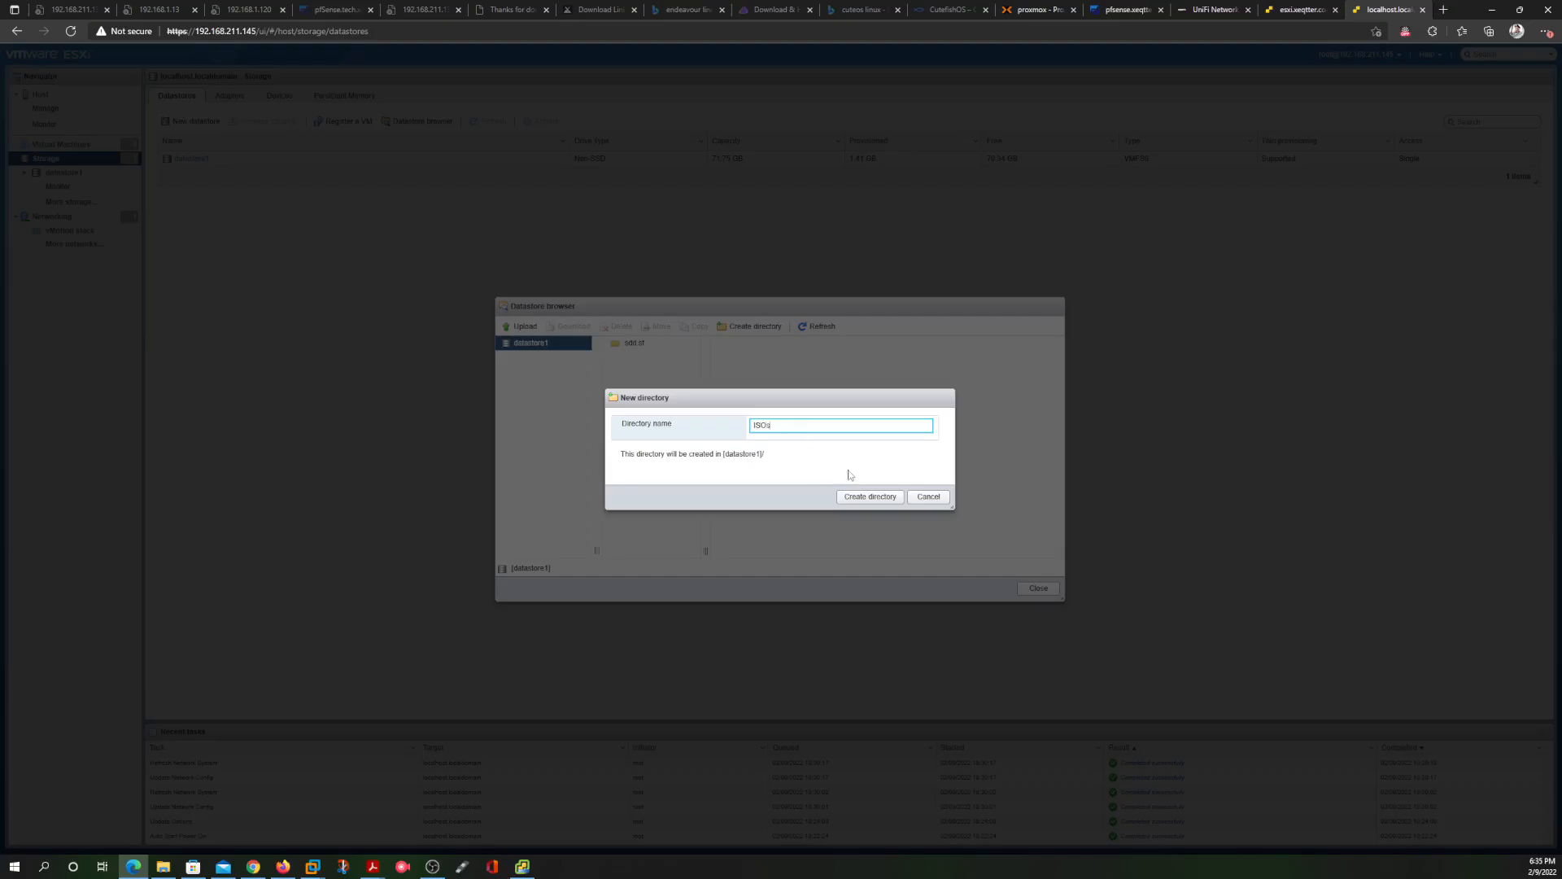
{"action": "left_click", "coordinate": [867, 496]}
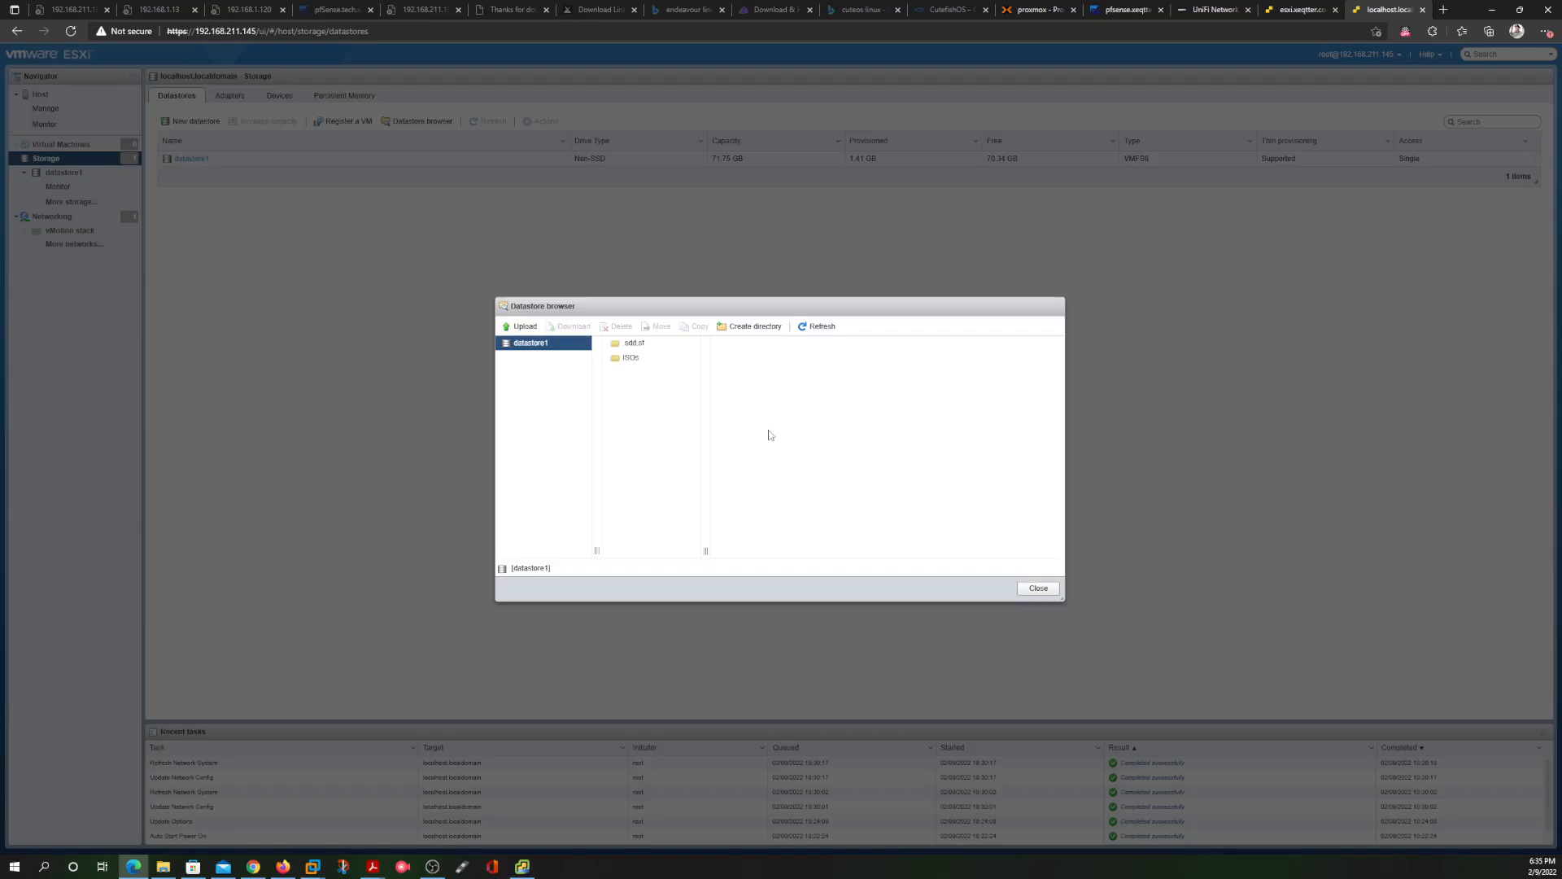
{"action": "left_click", "coordinate": [651, 365]}
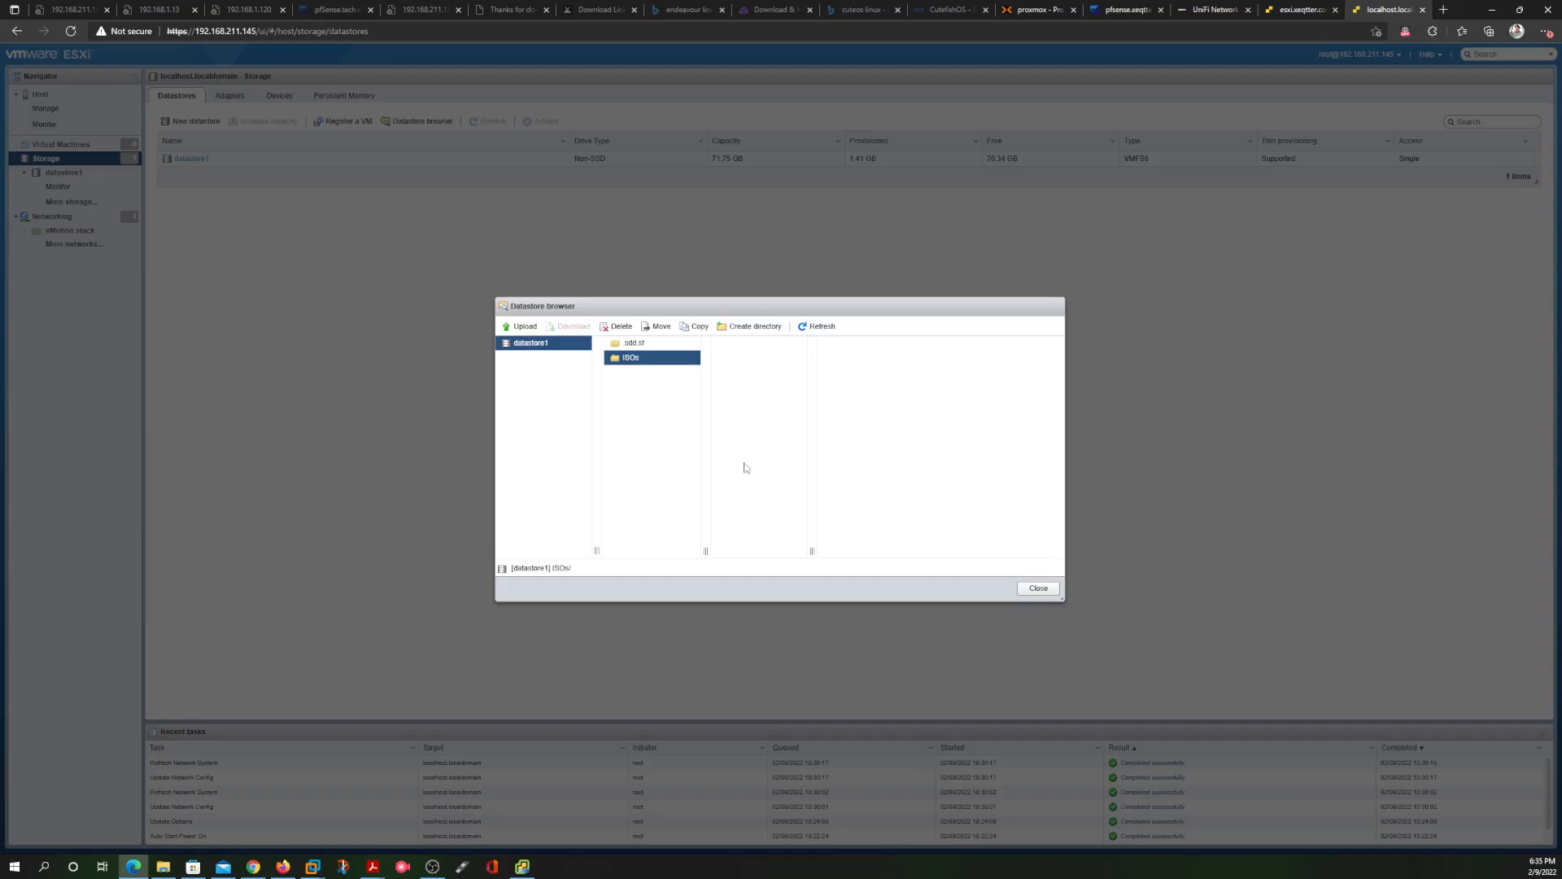
Choose ubuntu-21.10-desktop-amd64 from Downloads\ISO to upload into the ISOs folder
{"action": "left_click", "coordinate": [519, 327]}
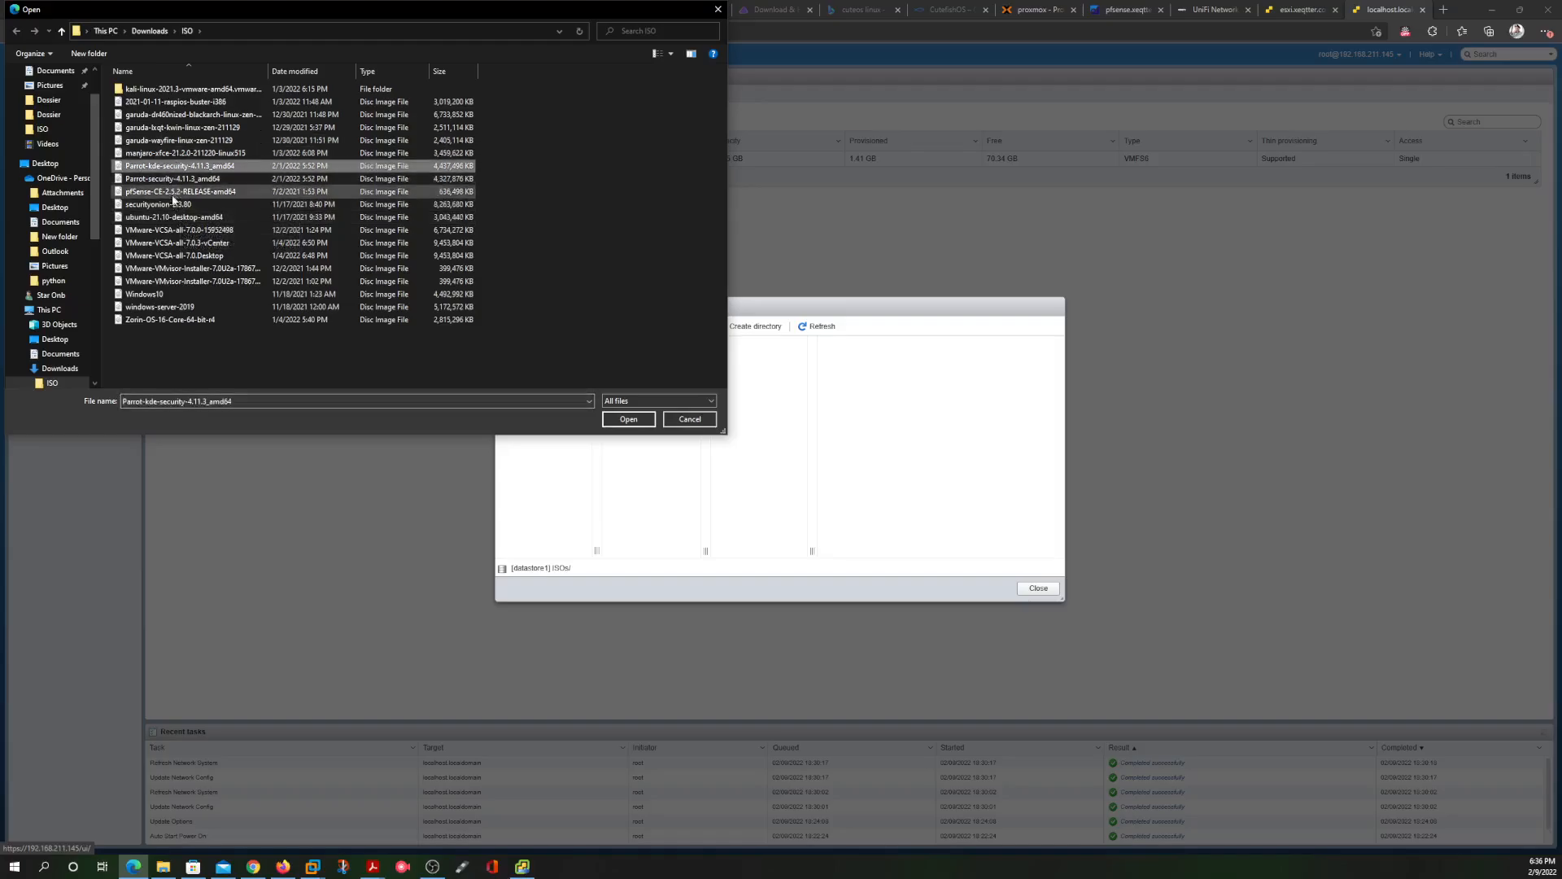
{"action": "left_click", "coordinate": [171, 218]}
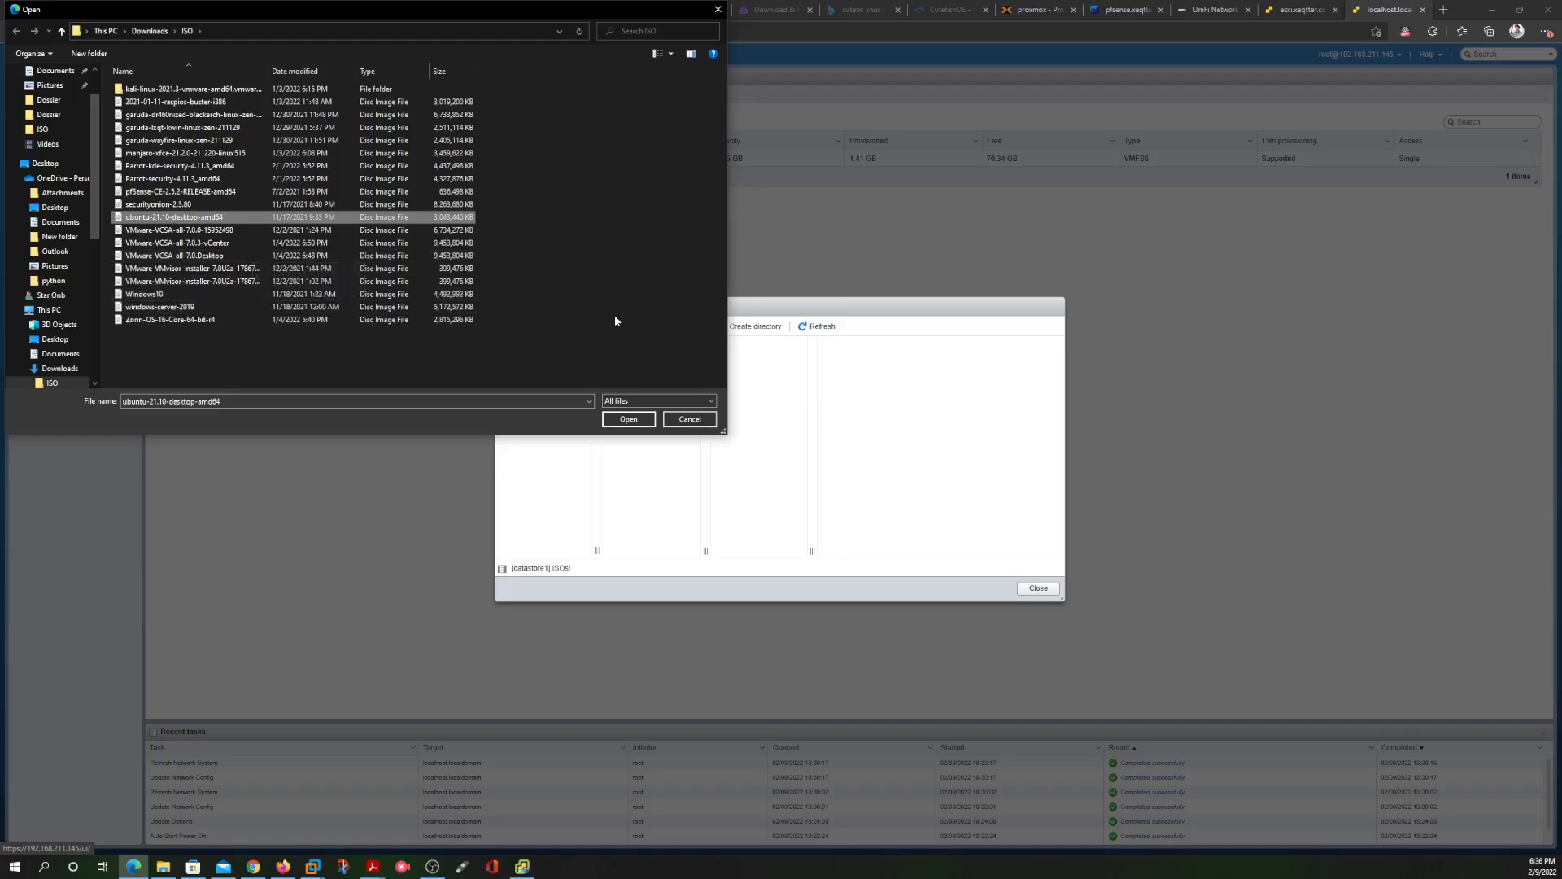
{"action": "left_click", "coordinate": [628, 419]}
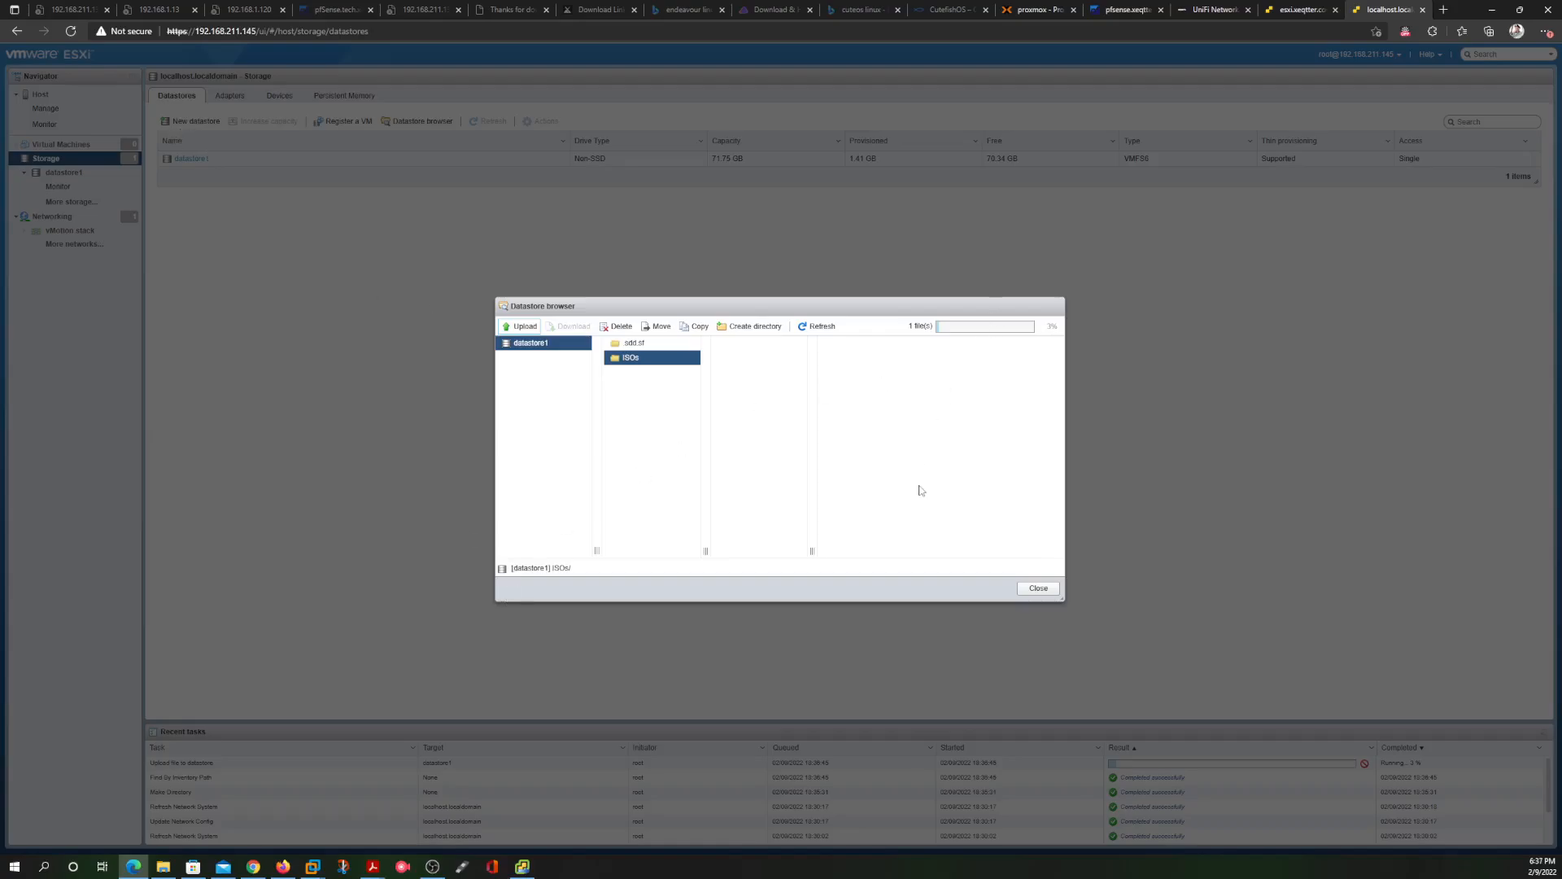
Monitor the vCenter installer while the Ubuntu ISO upload reaches about 35%
{"action": "left_click", "coordinate": [522, 865]}
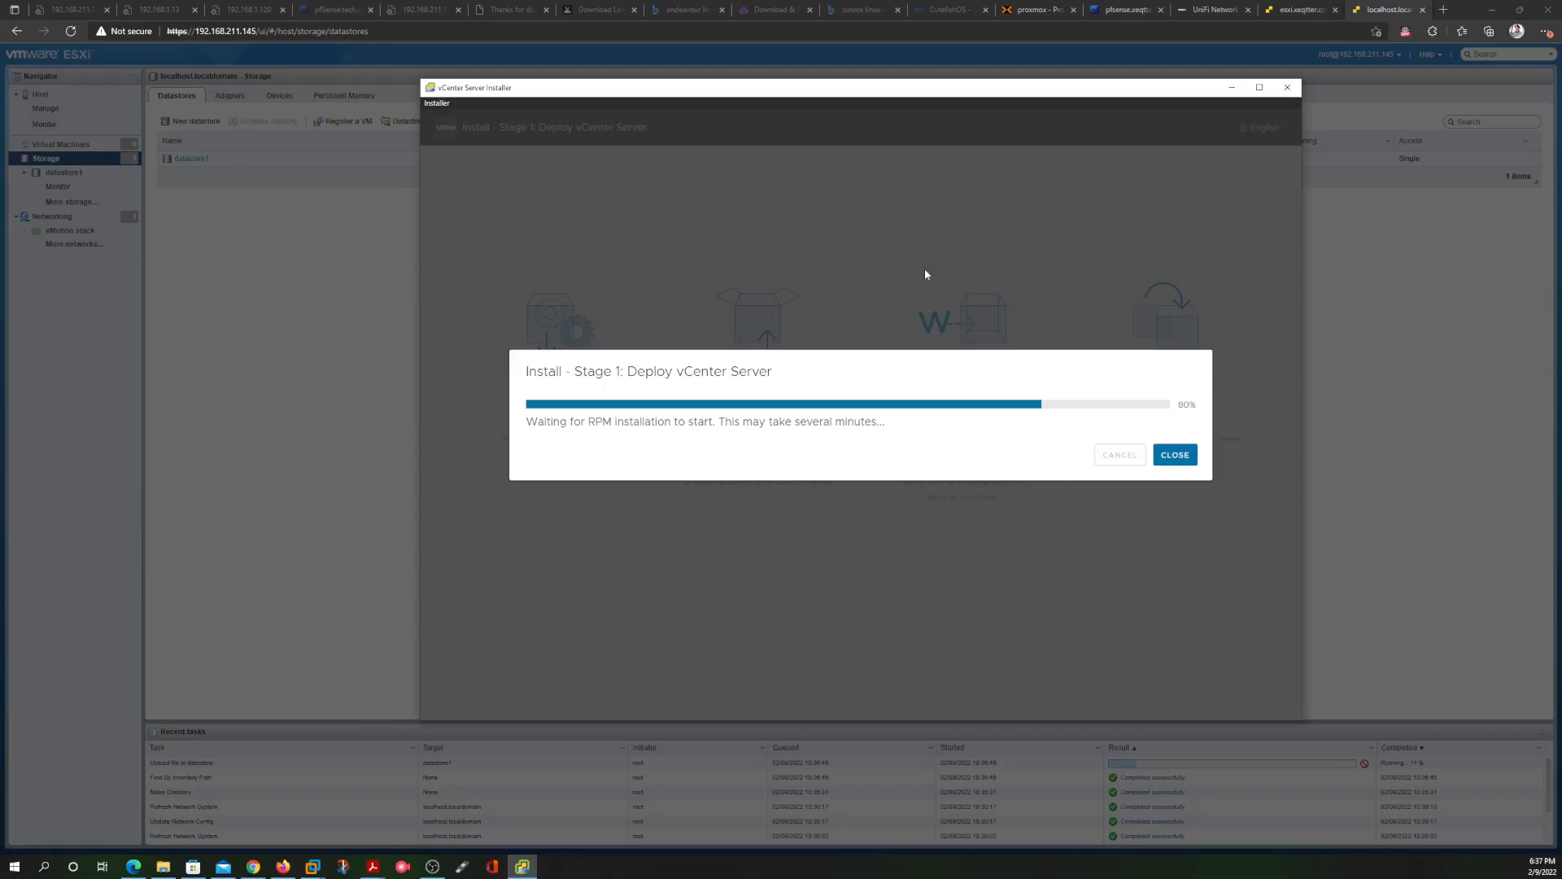
{"action": "left_click", "coordinate": [1395, 145]}
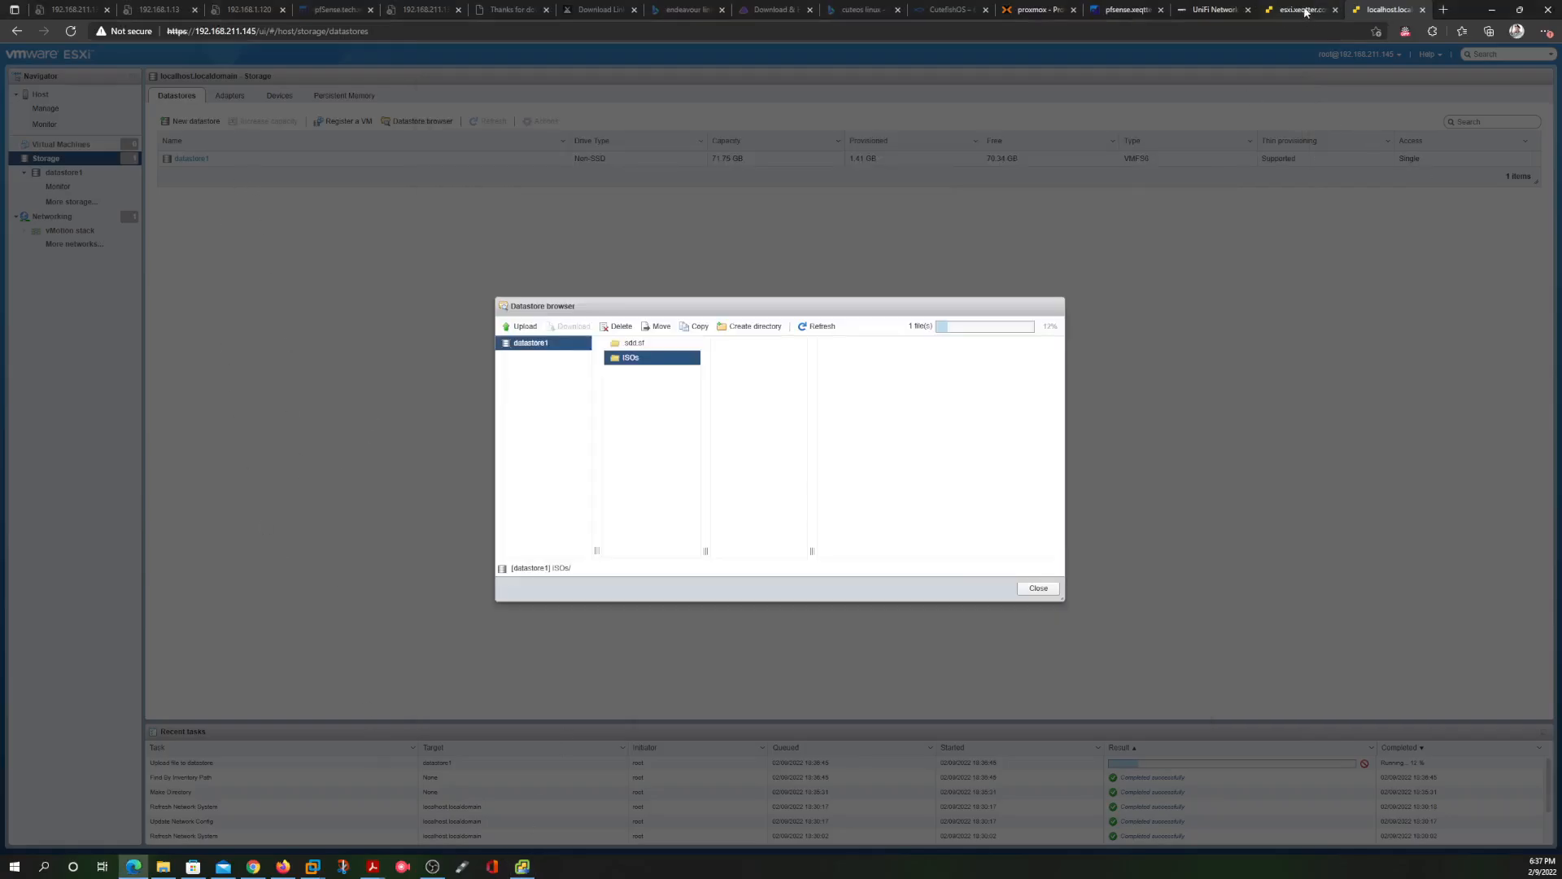
{"action": "left_click", "coordinate": [1302, 9]}
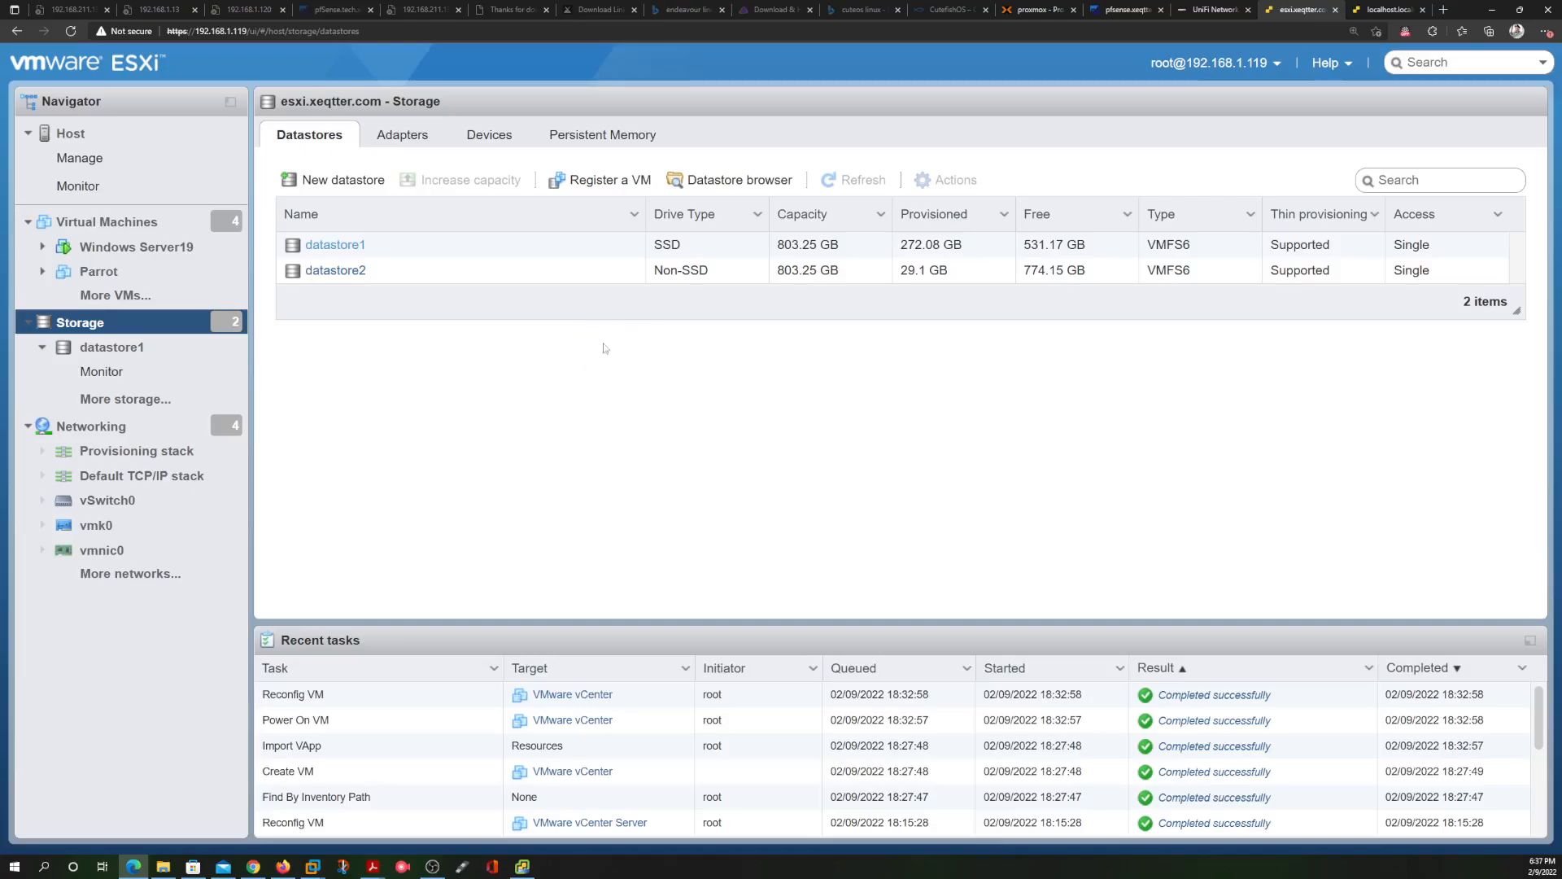
{"action": "left_click", "coordinate": [1388, 14]}
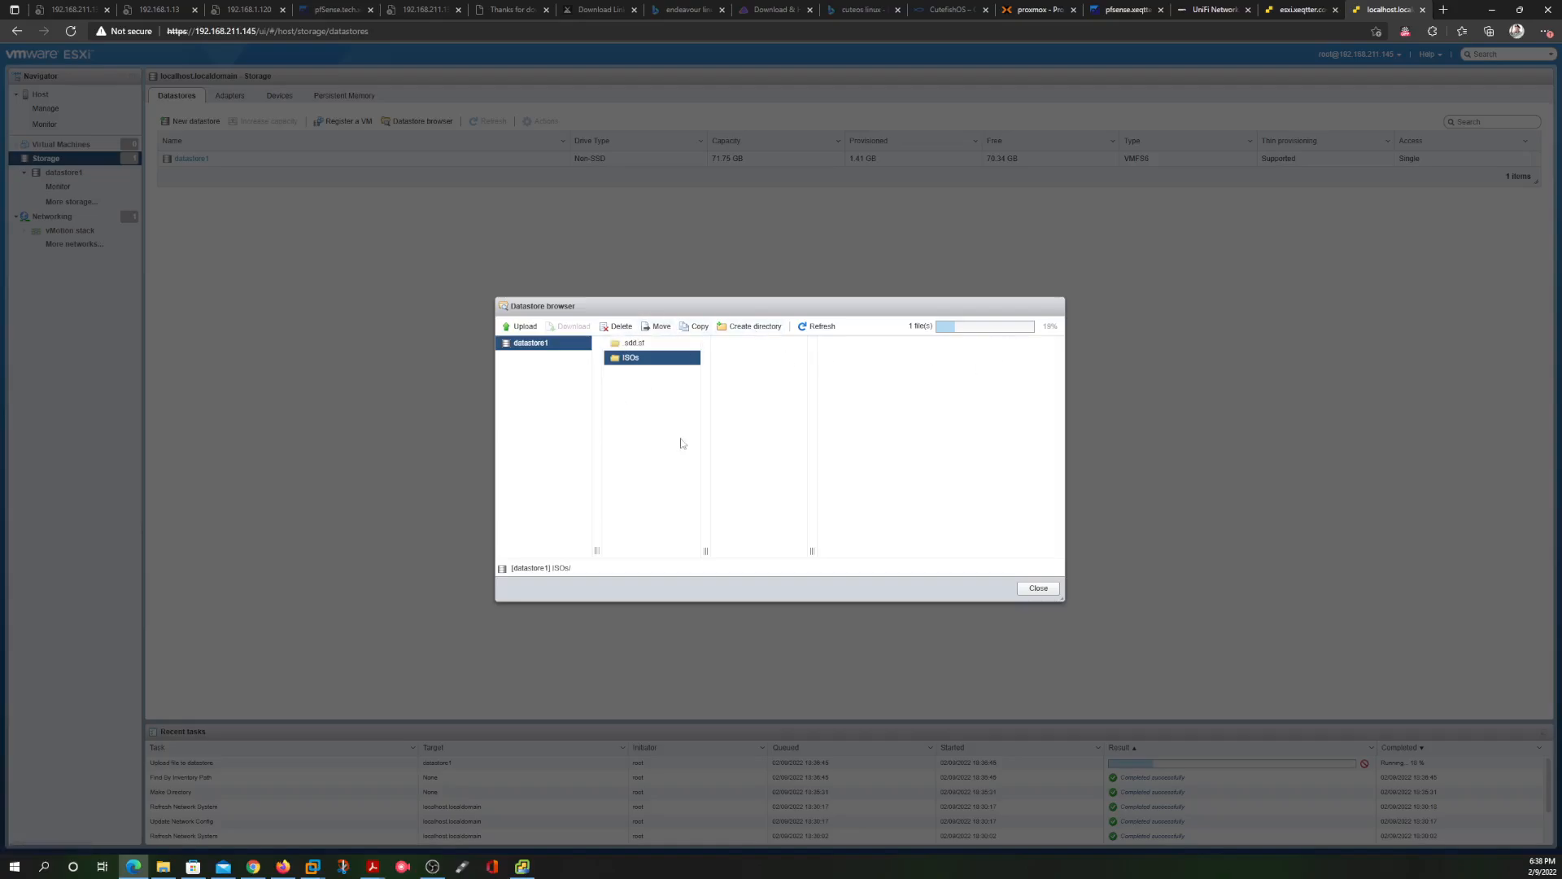
{"action": "left_click", "coordinate": [525, 864]}
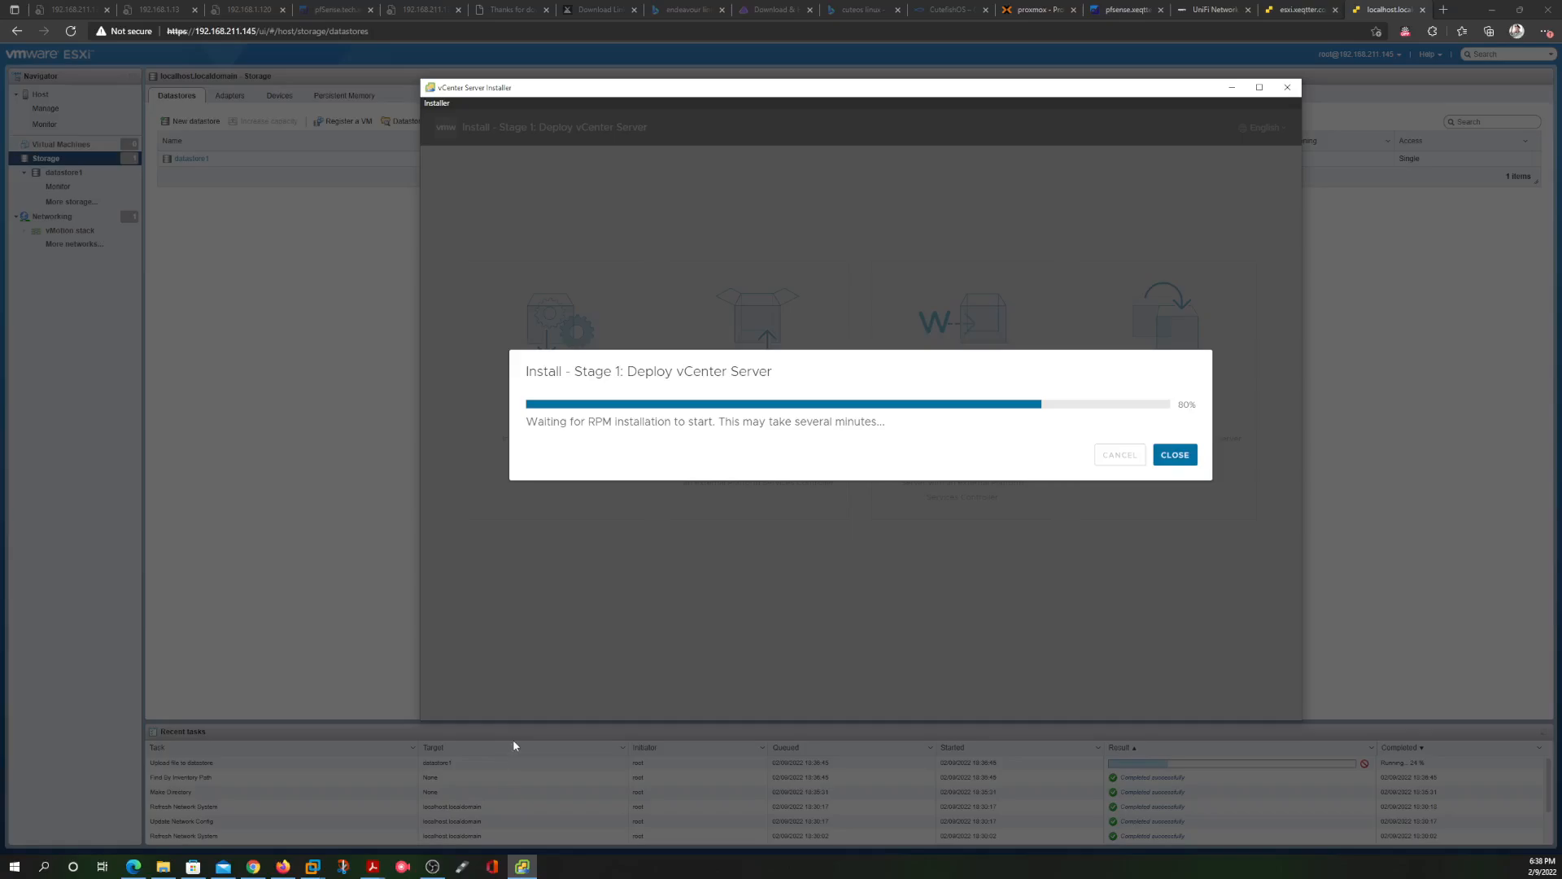
{"action": "left_click", "coordinate": [297, 407]}
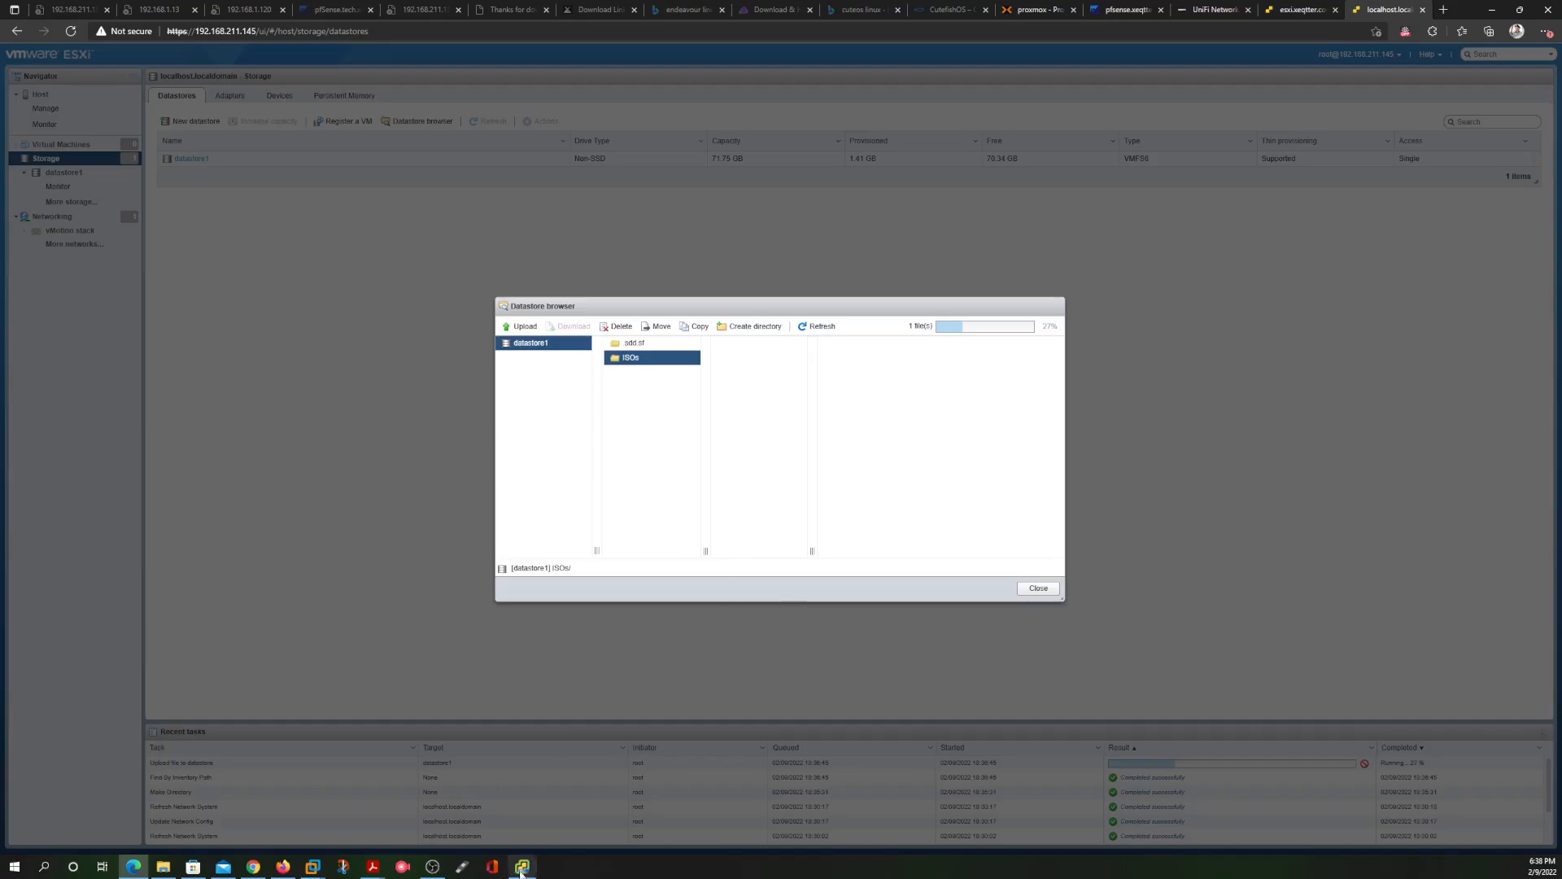
{"action": "mouse_move", "coordinate": [521, 869]}
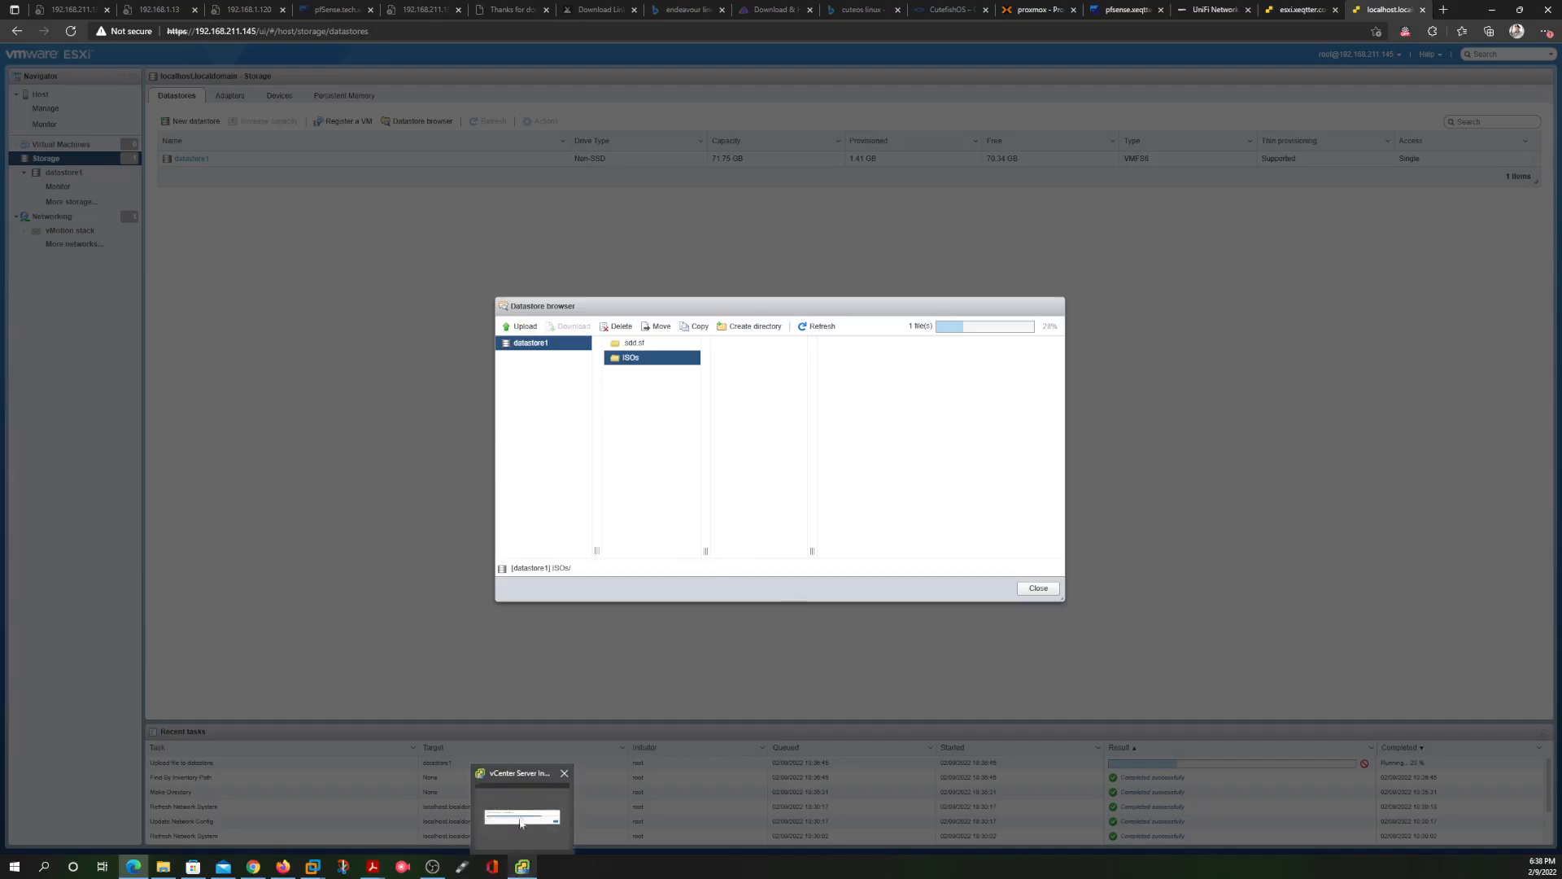
{"action": "left_click", "coordinate": [531, 787]}
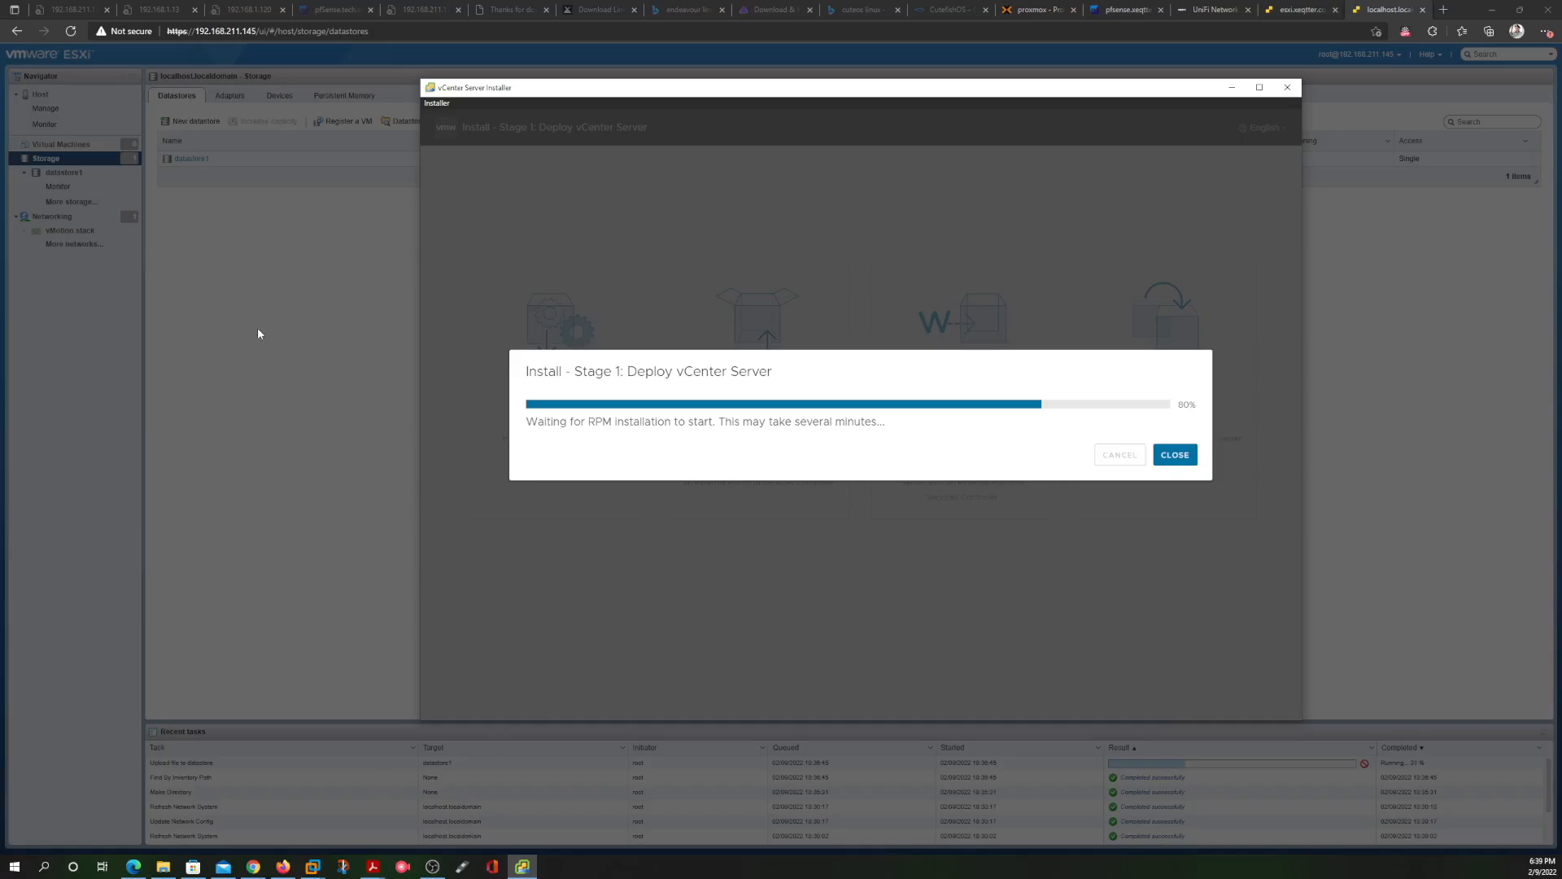
{"action": "left_click", "coordinate": [199, 265]}
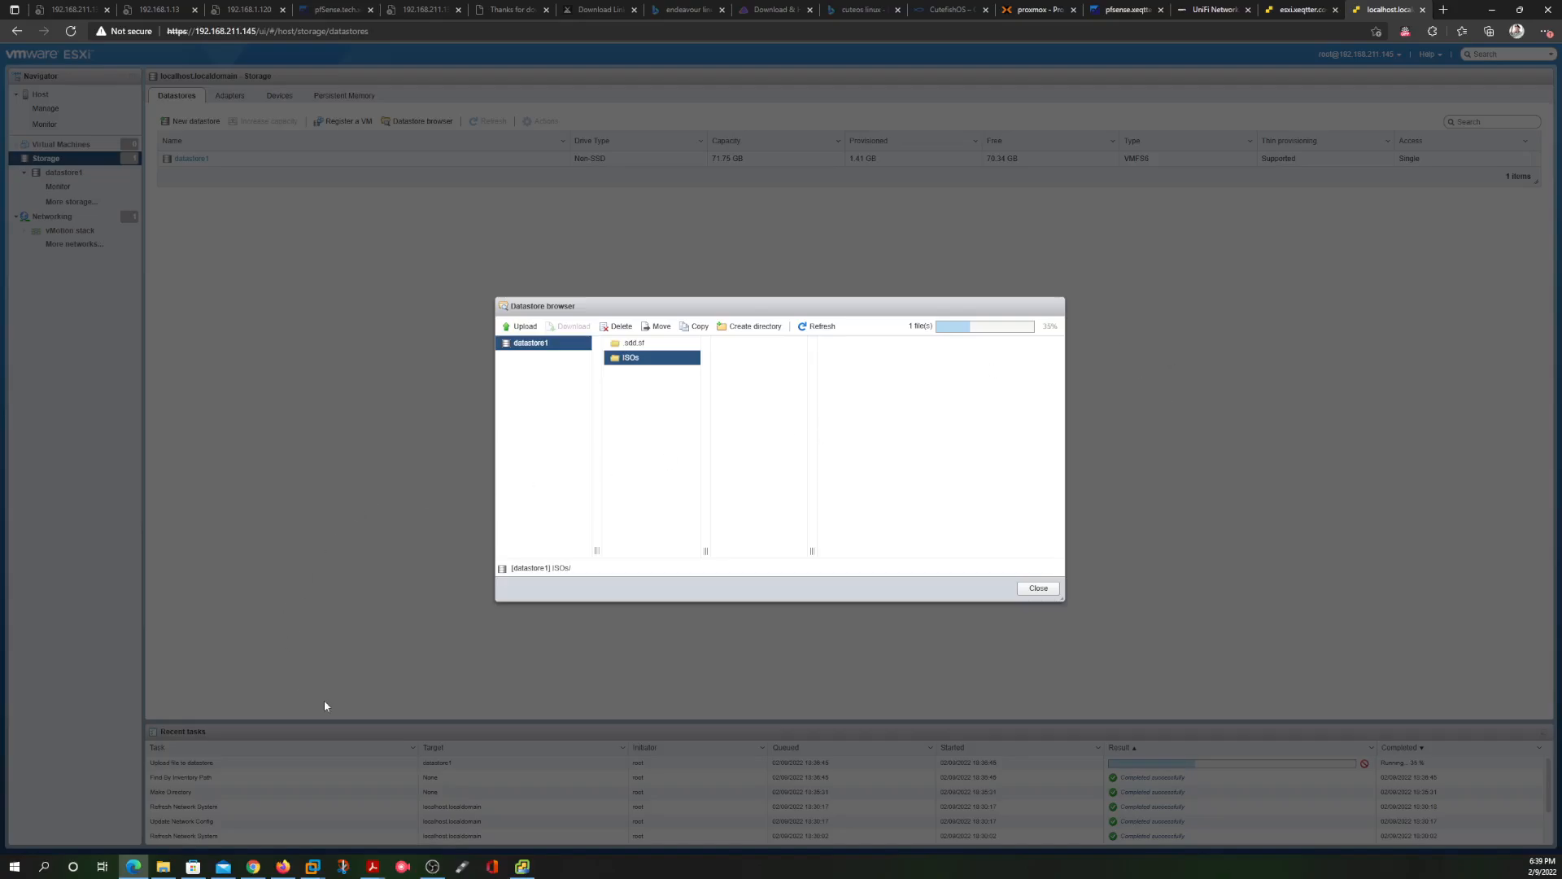
Recheck vCenter progress, then close the datastore browser with the upload at about 51%
{"action": "left_click", "coordinate": [522, 865]}
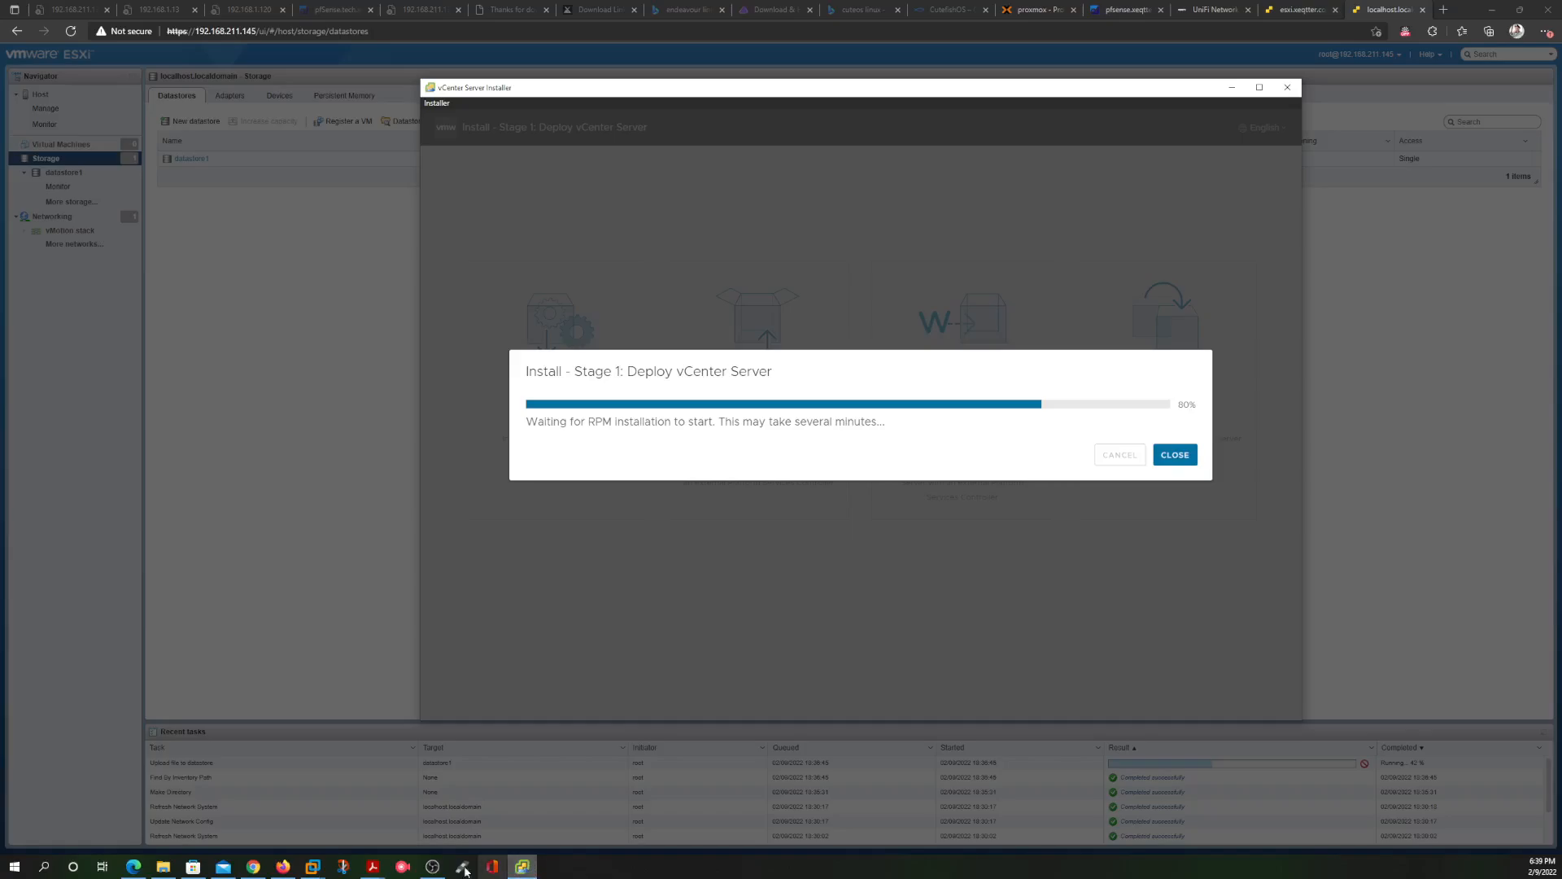
{"action": "left_click", "coordinate": [373, 665]}
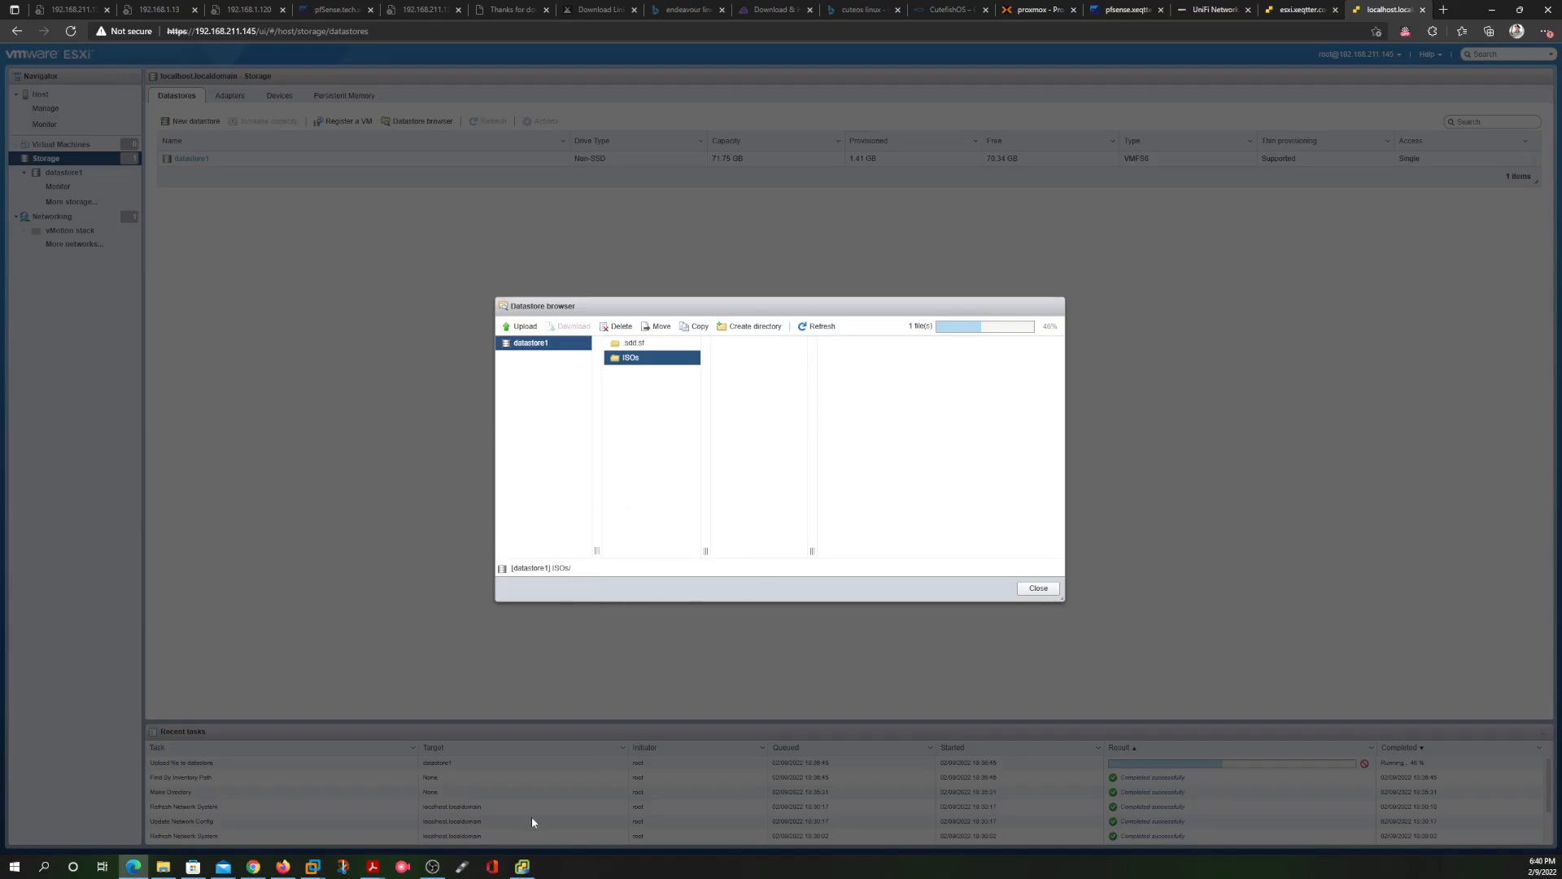
{"action": "left_click", "coordinate": [522, 866]}
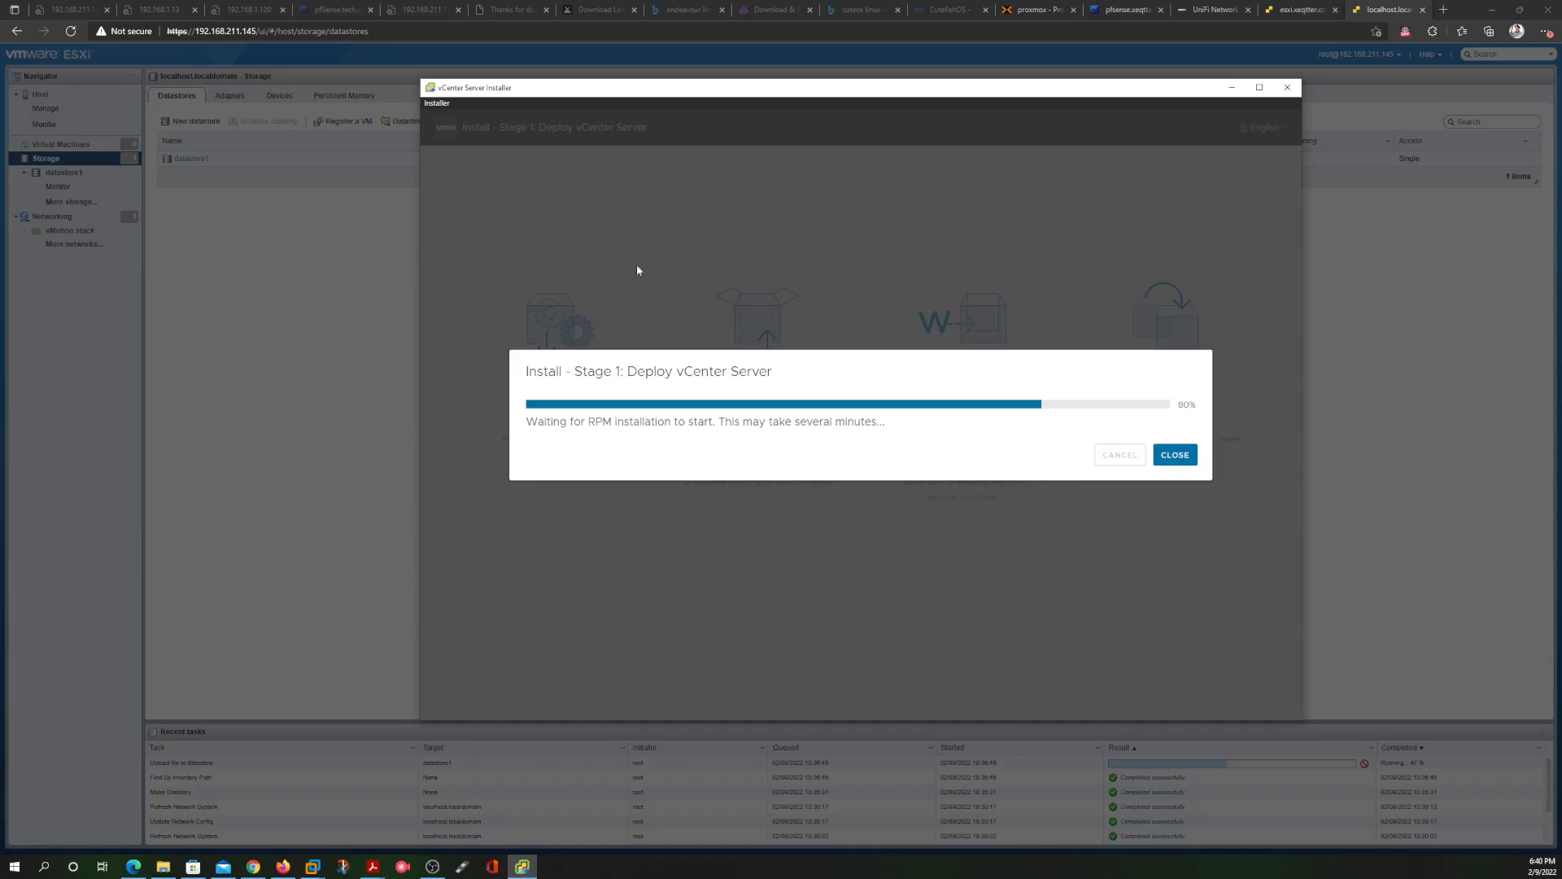
{"action": "left_click", "coordinate": [277, 293]}
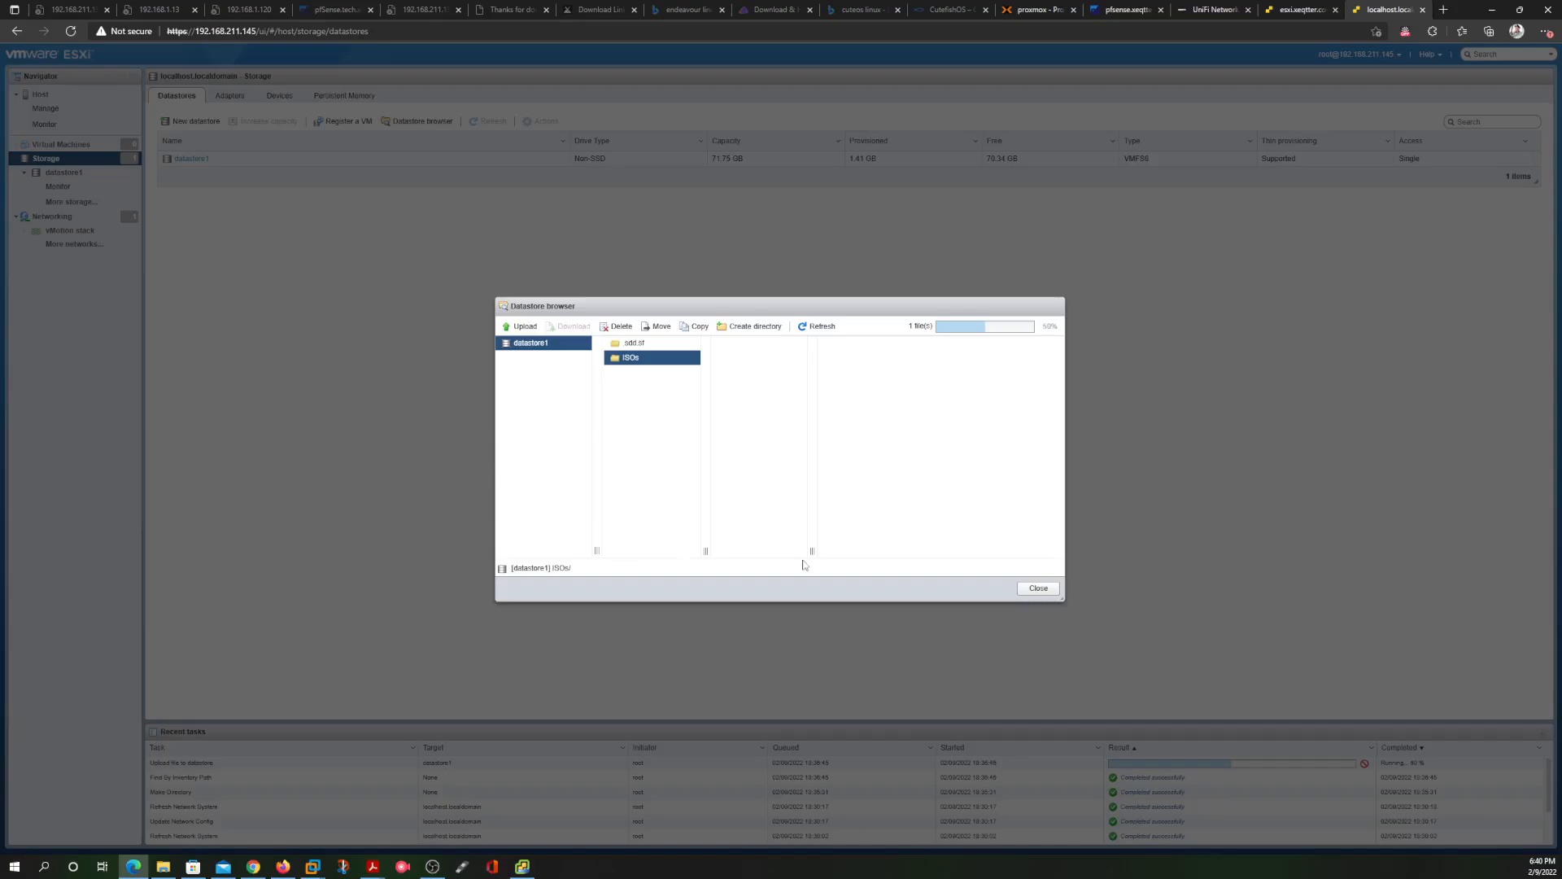
{"action": "left_click", "coordinate": [1040, 595]}
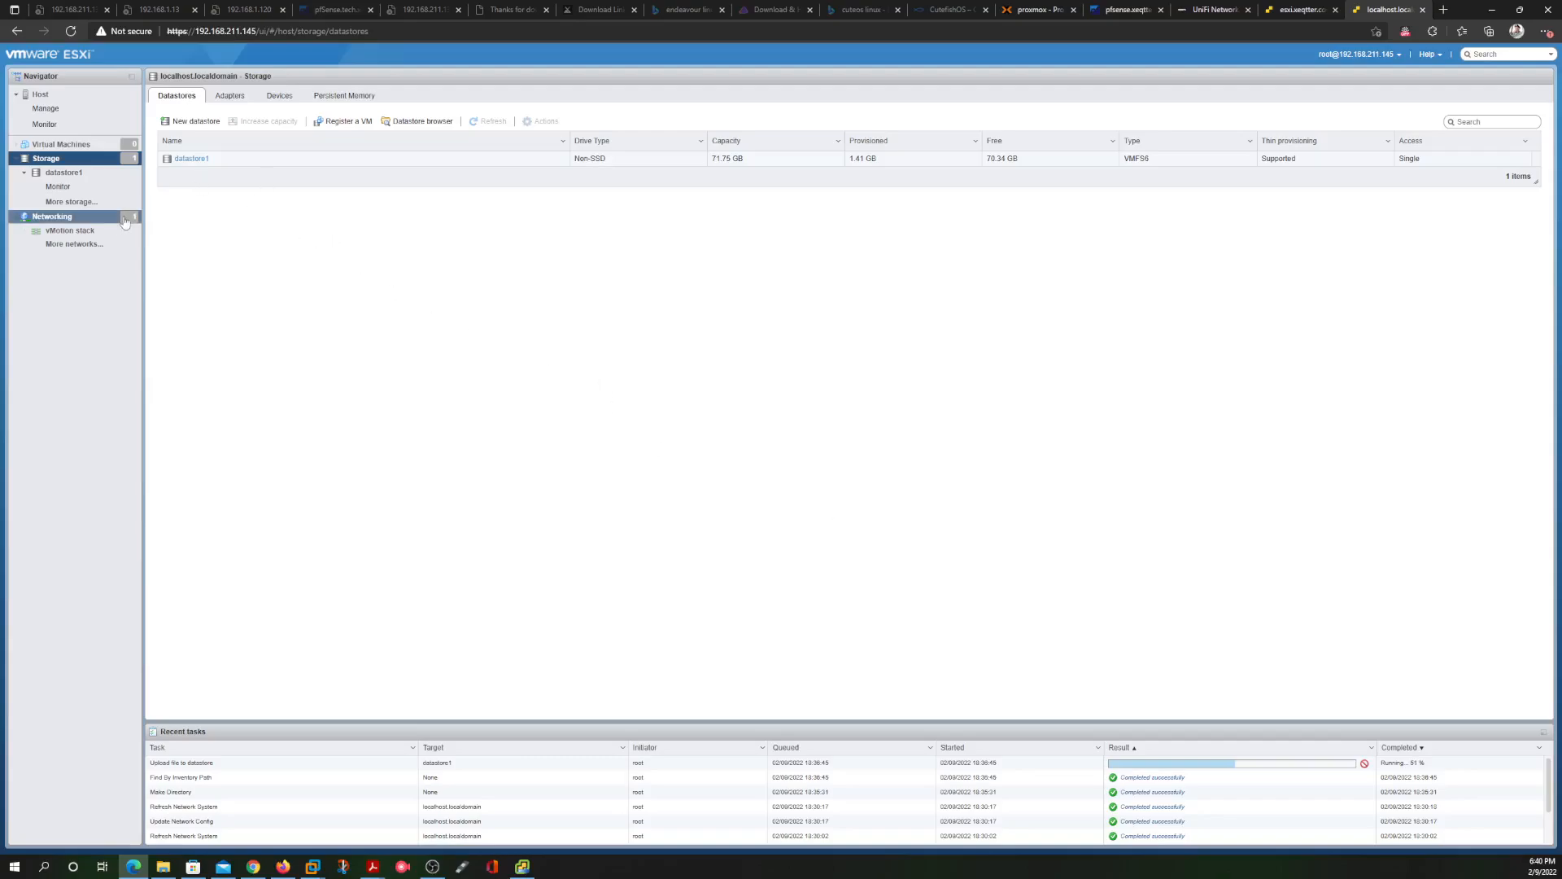
Revisit datastore1, then show the nested host's TCP/IP stacks under Networking
{"action": "left_click", "coordinate": [52, 109]}
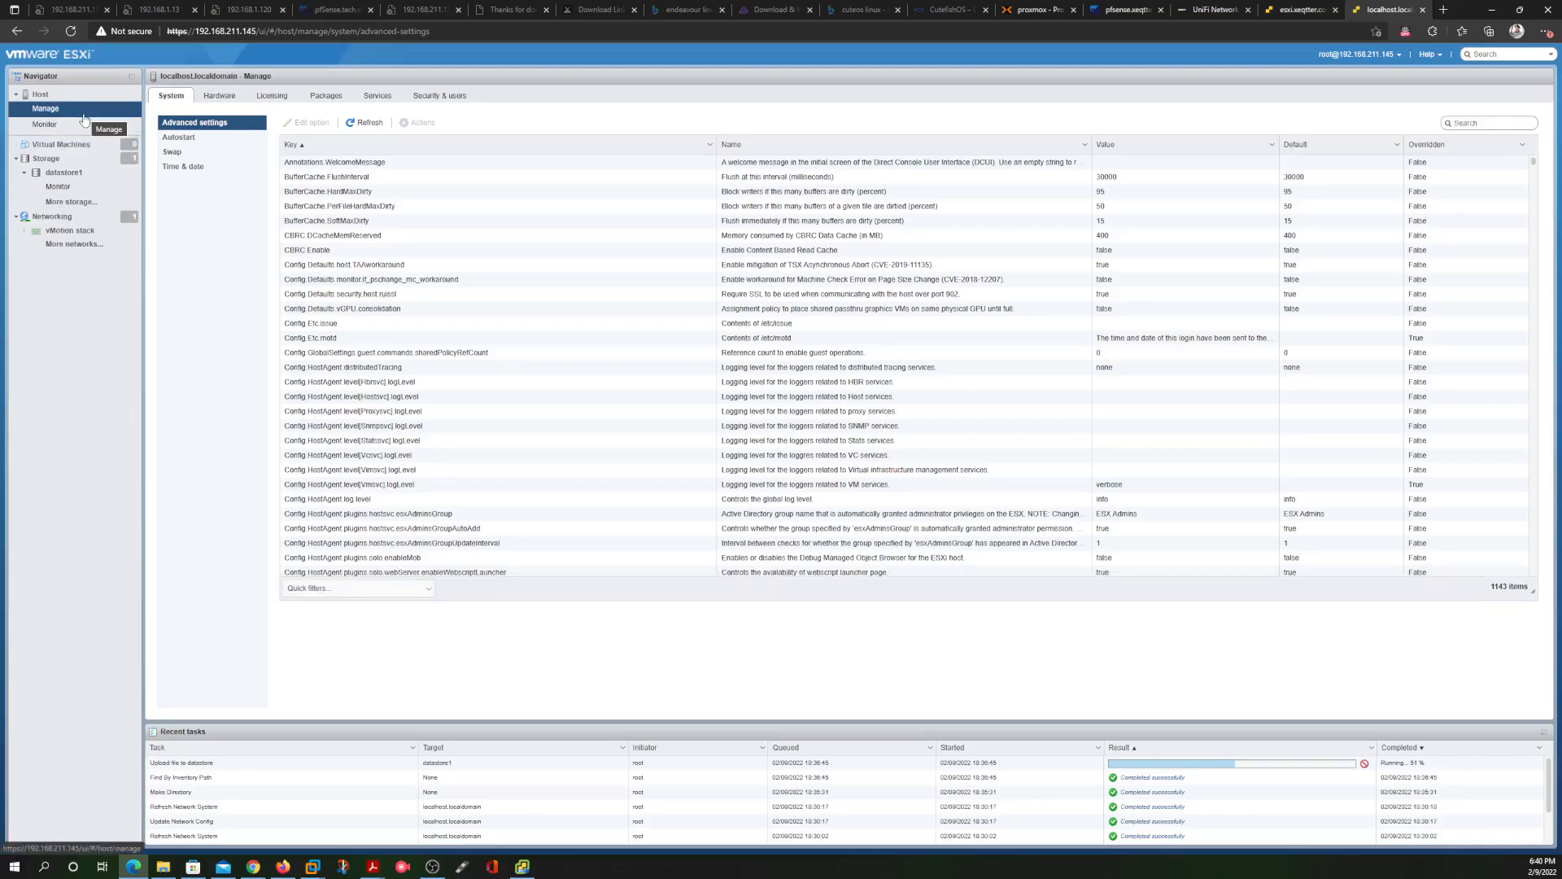
{"action": "left_click", "coordinate": [59, 161]}
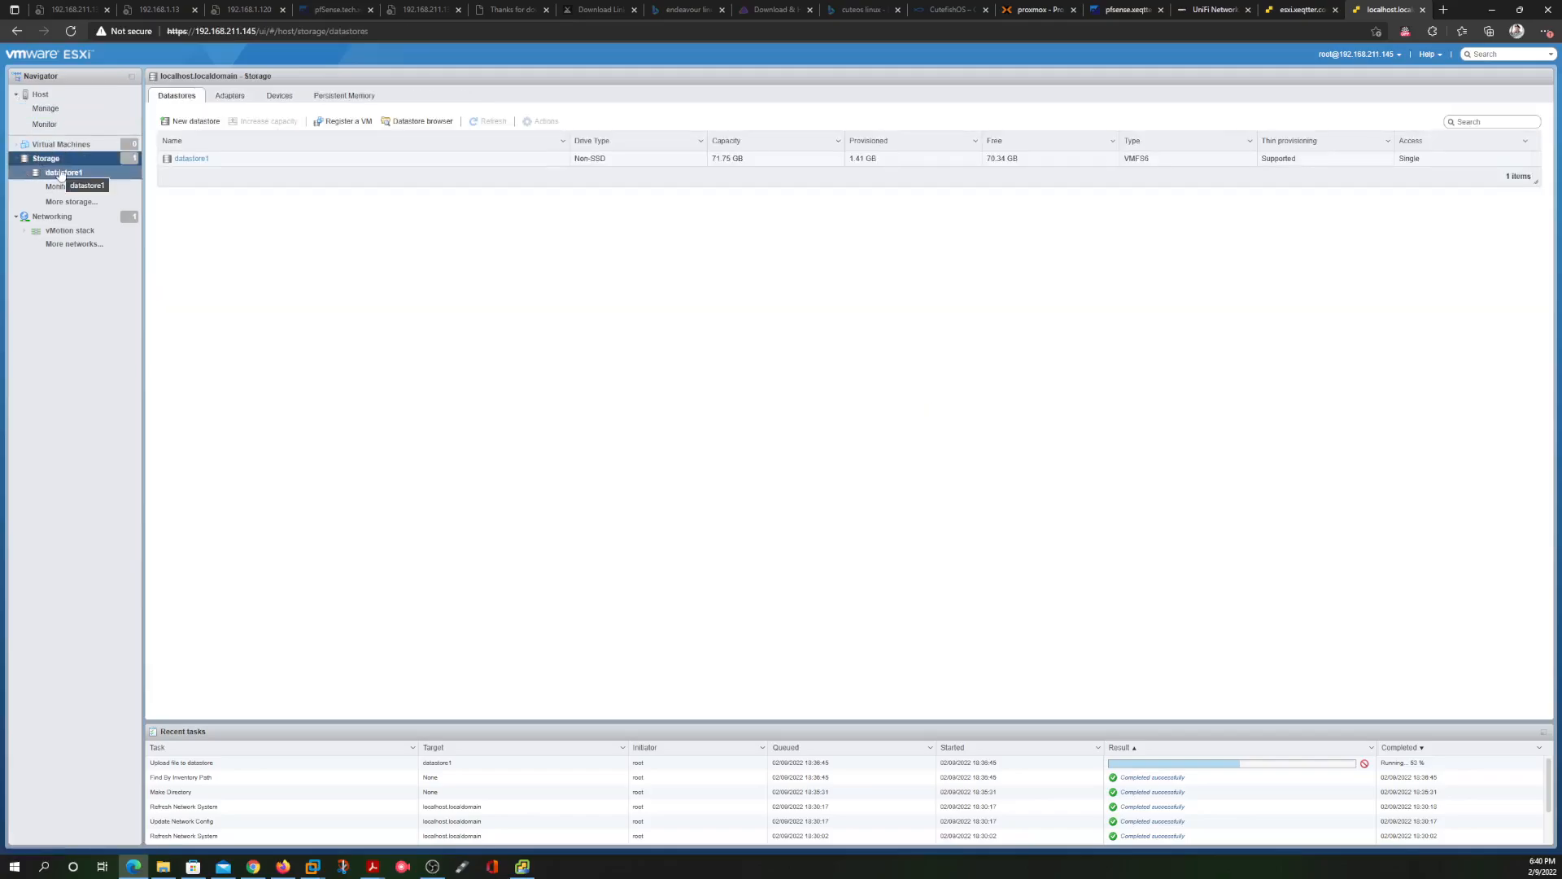
{"action": "left_click", "coordinate": [65, 173]}
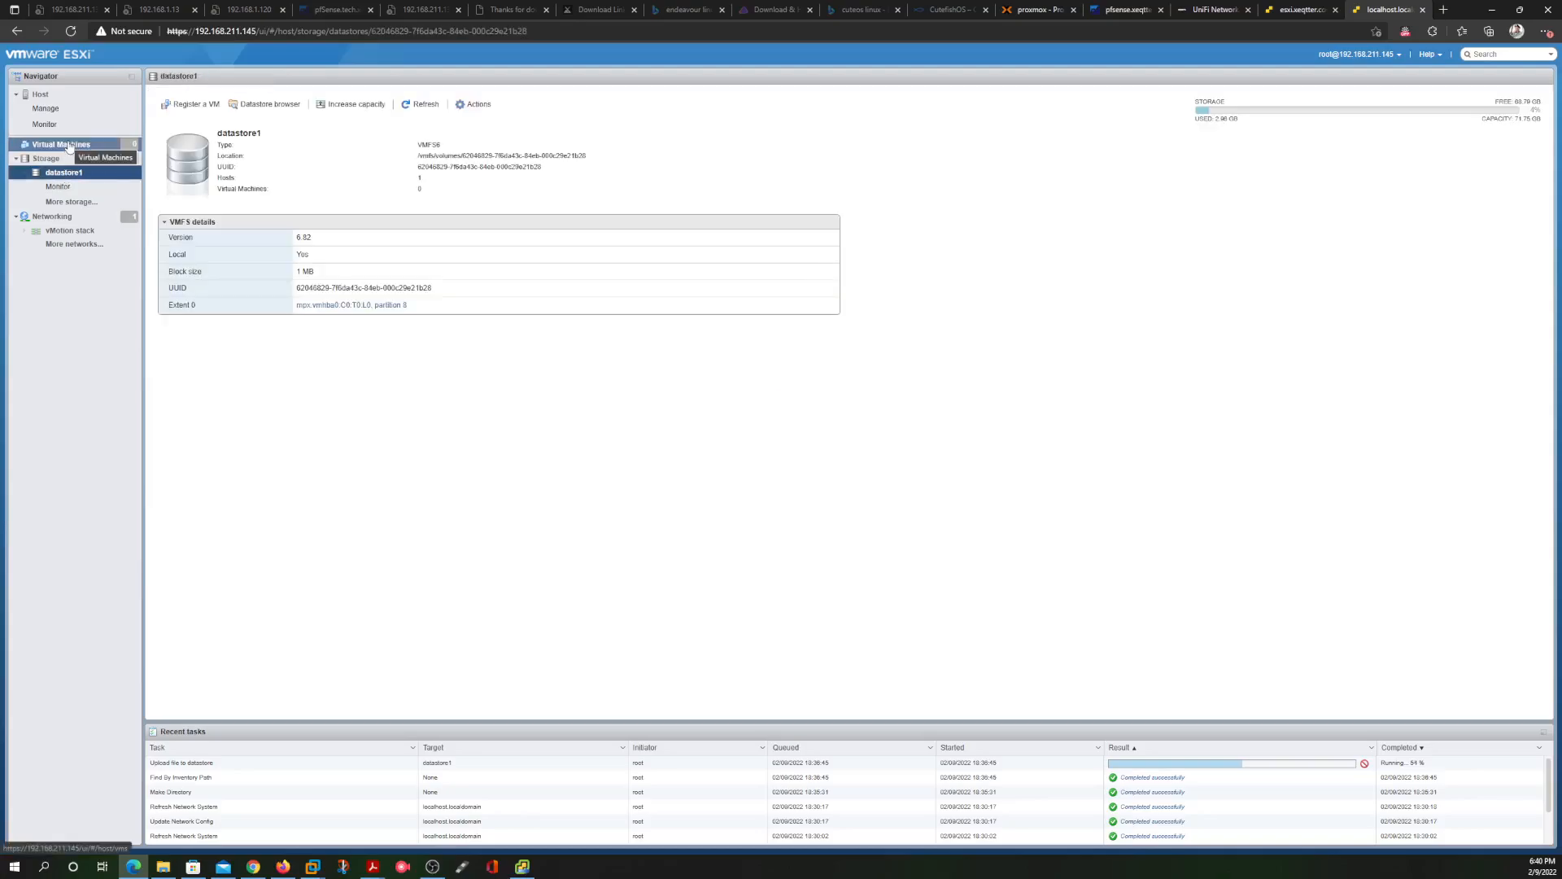
{"action": "left_click", "coordinate": [64, 109]}
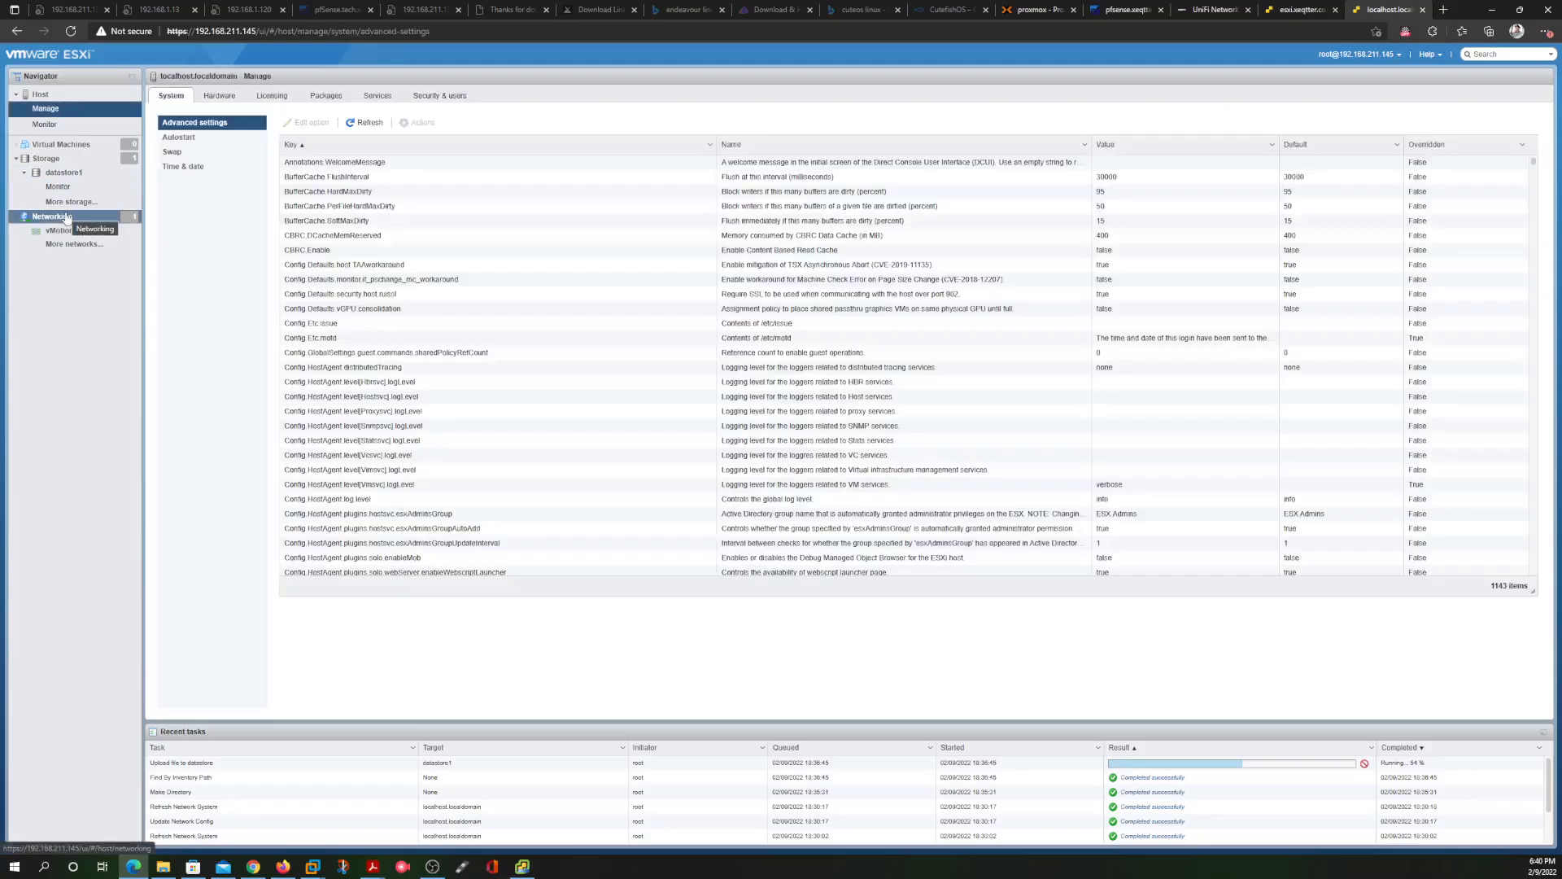
{"action": "left_click", "coordinate": [67, 218]}
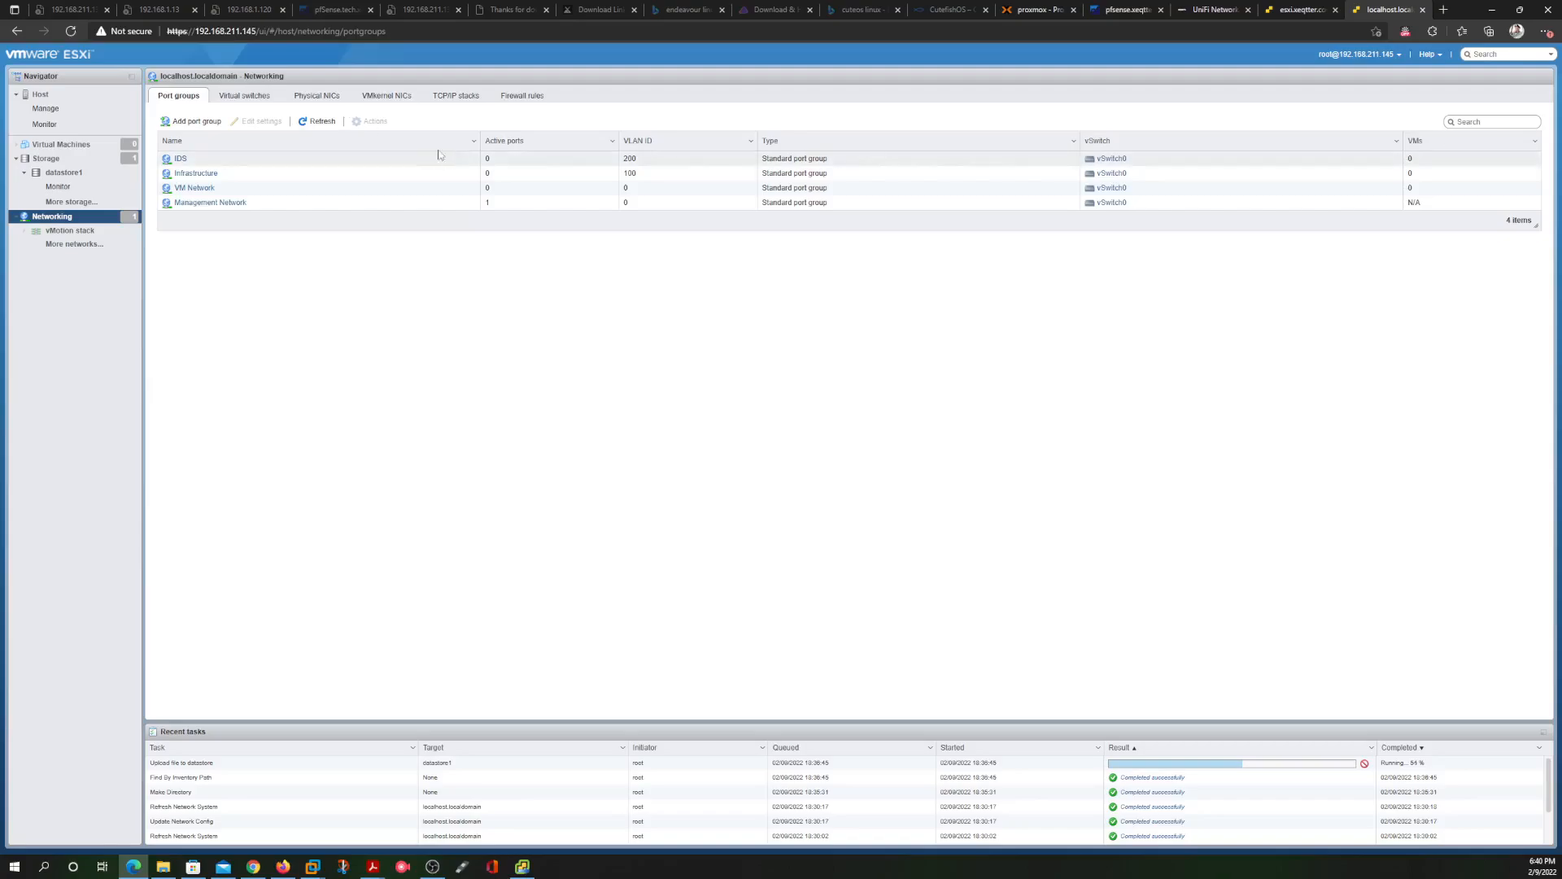
{"action": "left_click", "coordinate": [450, 97]}
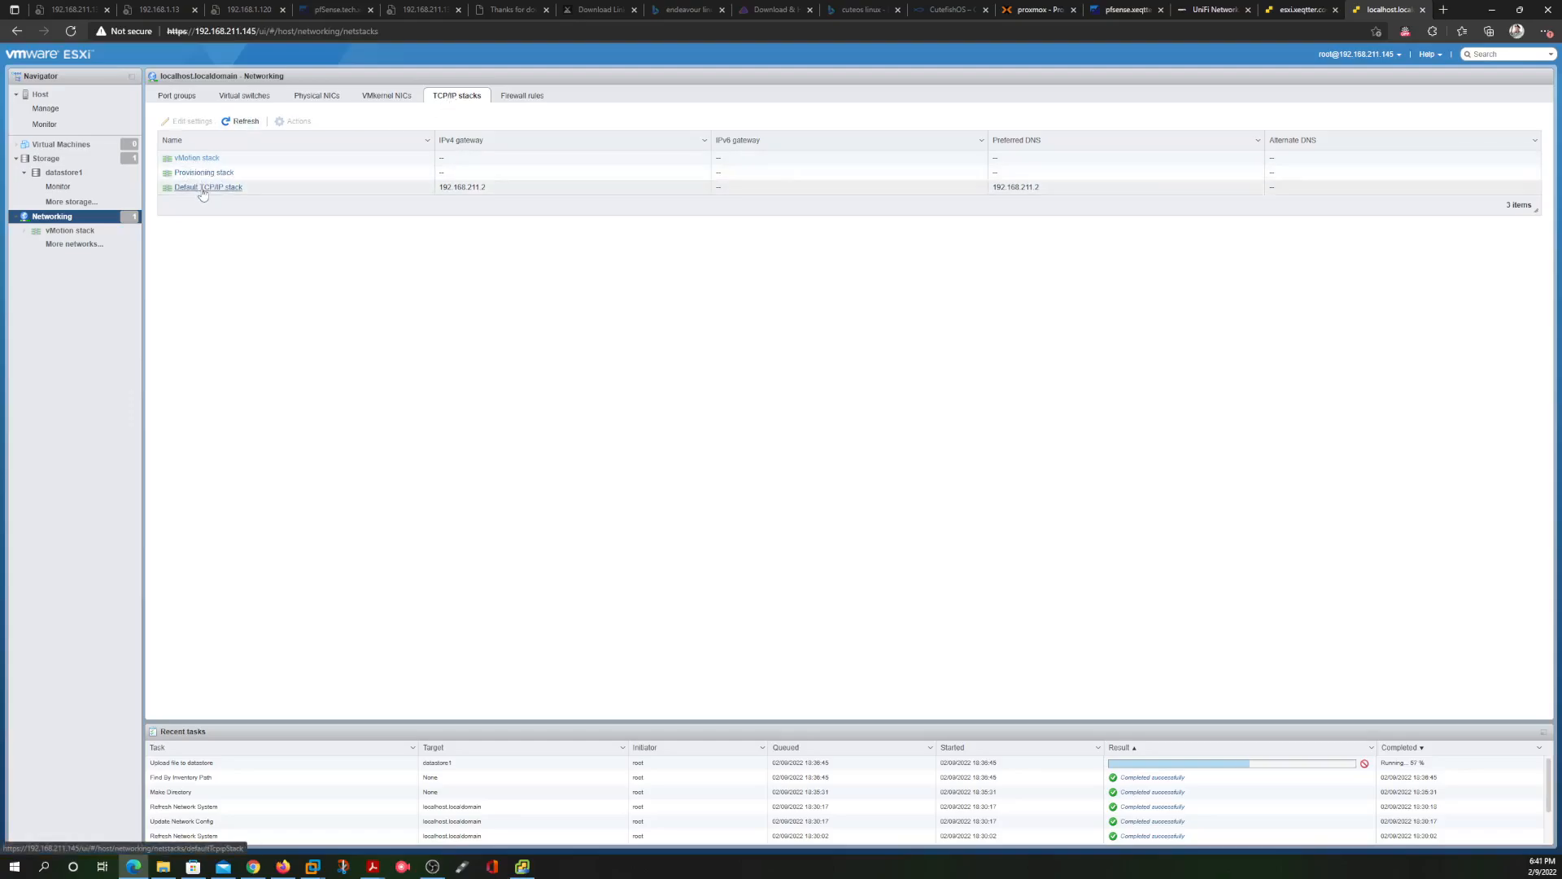
Open the Default TCP/IP stack's Edit configuration dialog (gateway 192.168.211.2)
{"action": "left_click", "coordinate": [205, 188]}
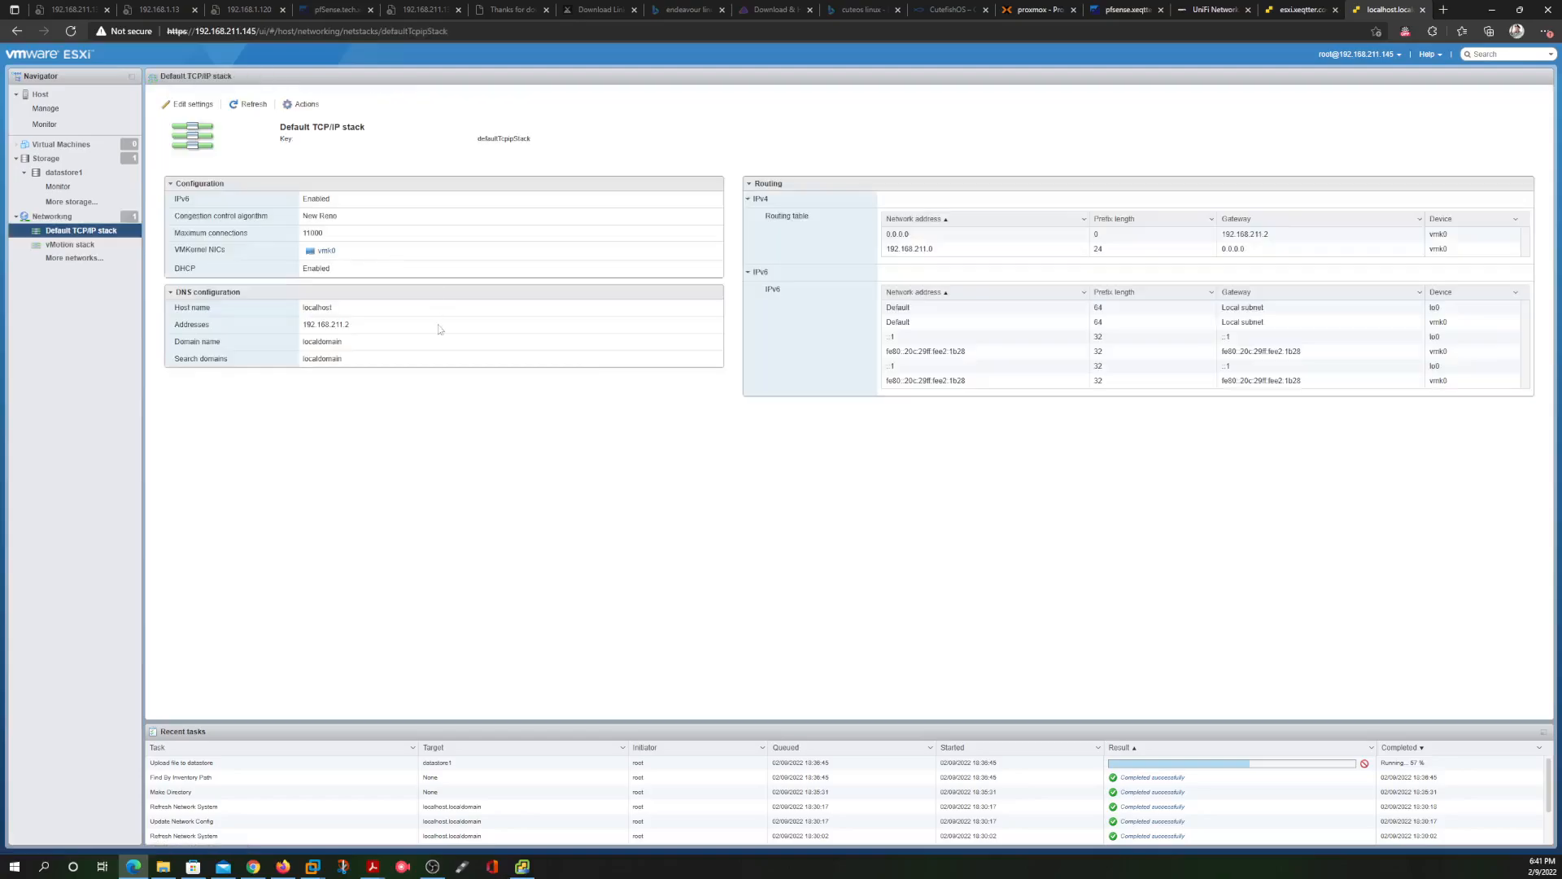
{"action": "left_click", "coordinate": [189, 104]}
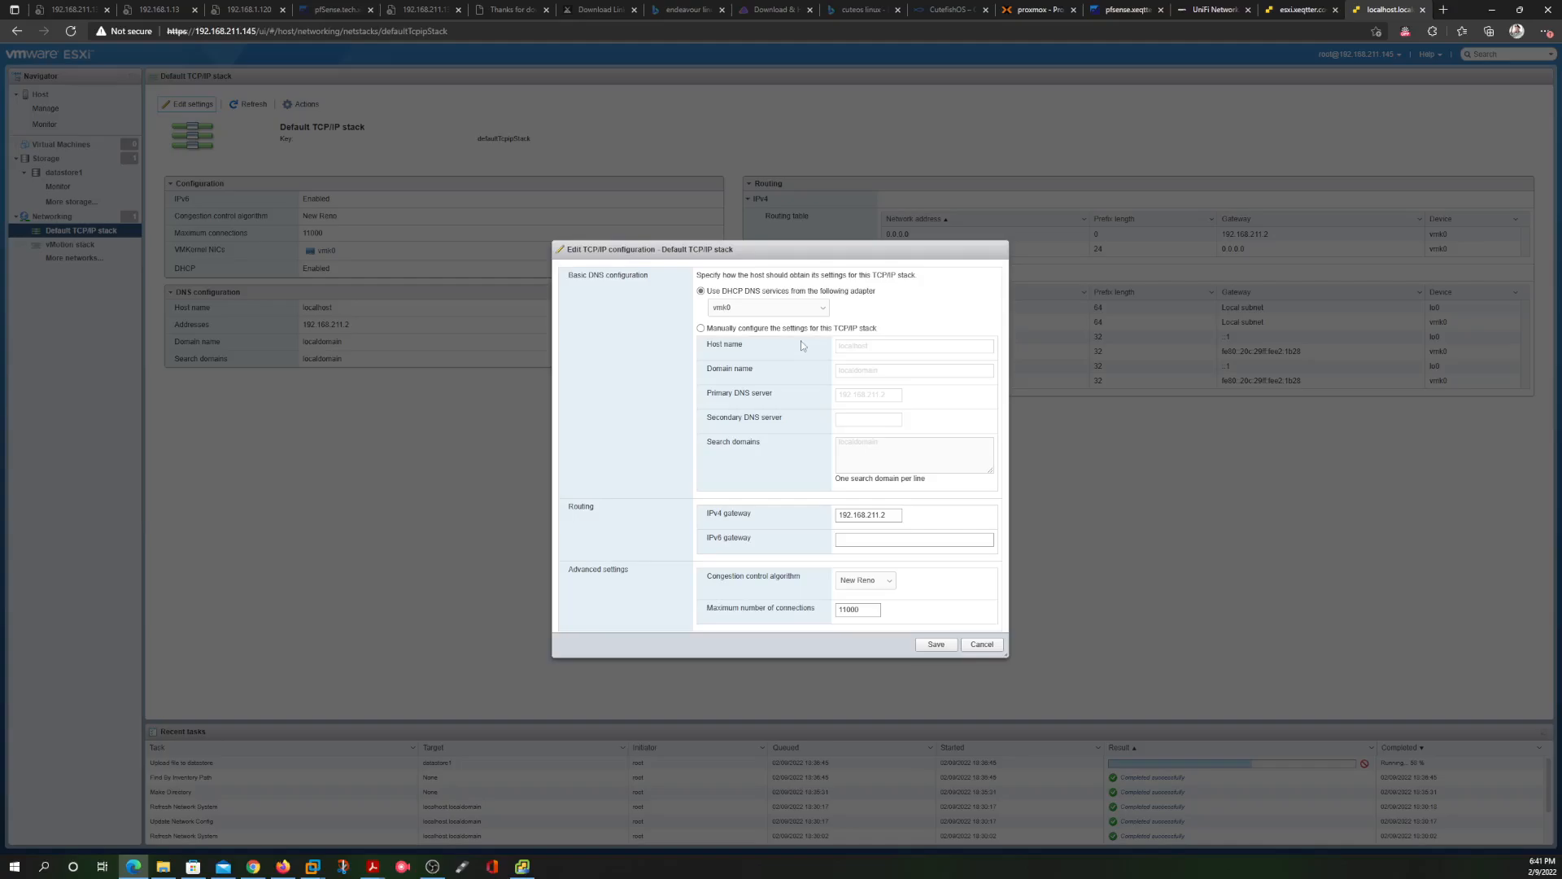
Switch DNS to manual configuration and set the host name to esxi2
{"action": "left_click", "coordinate": [701, 328]}
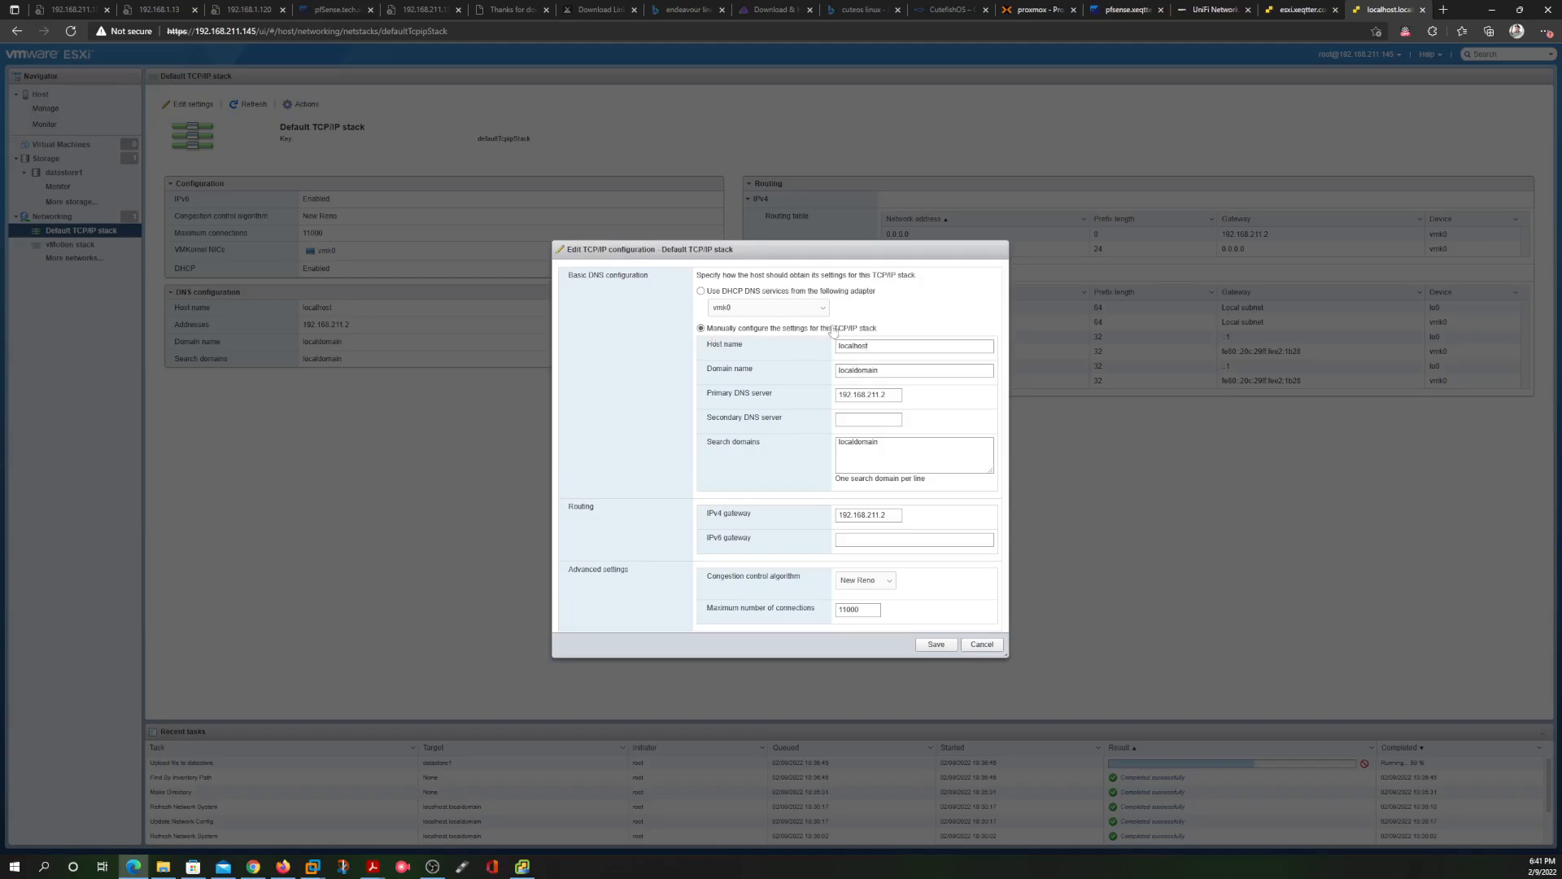
{"action": "left_click", "coordinate": [880, 345]}
{"action": "key", "text": "BackSpace"}
{"action": "key", "text": "BackSpace"}
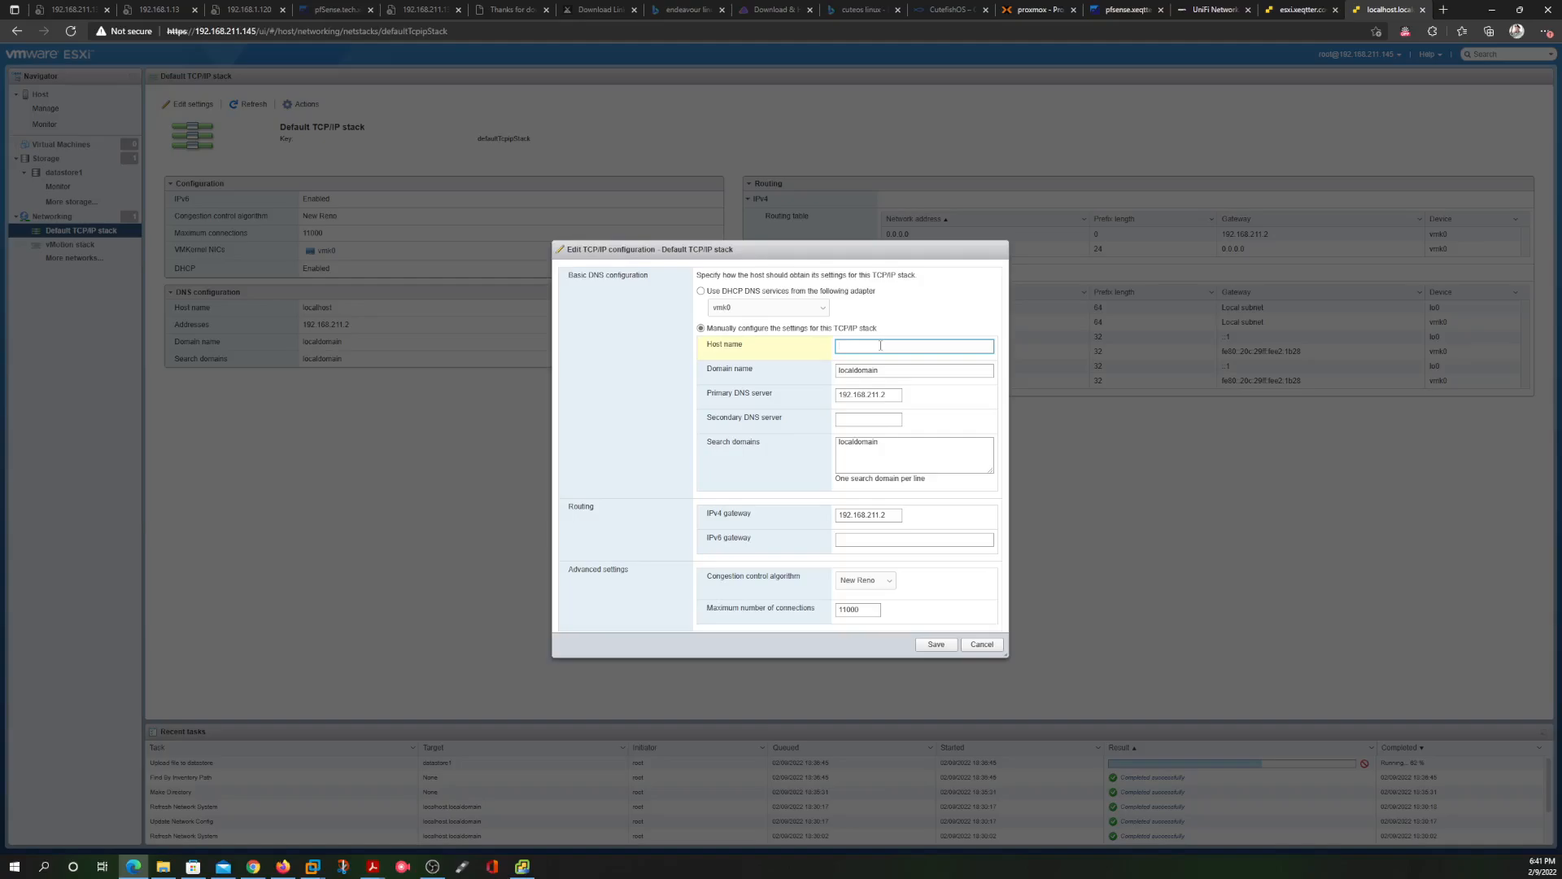
{"action": "type", "text": "esxi"}
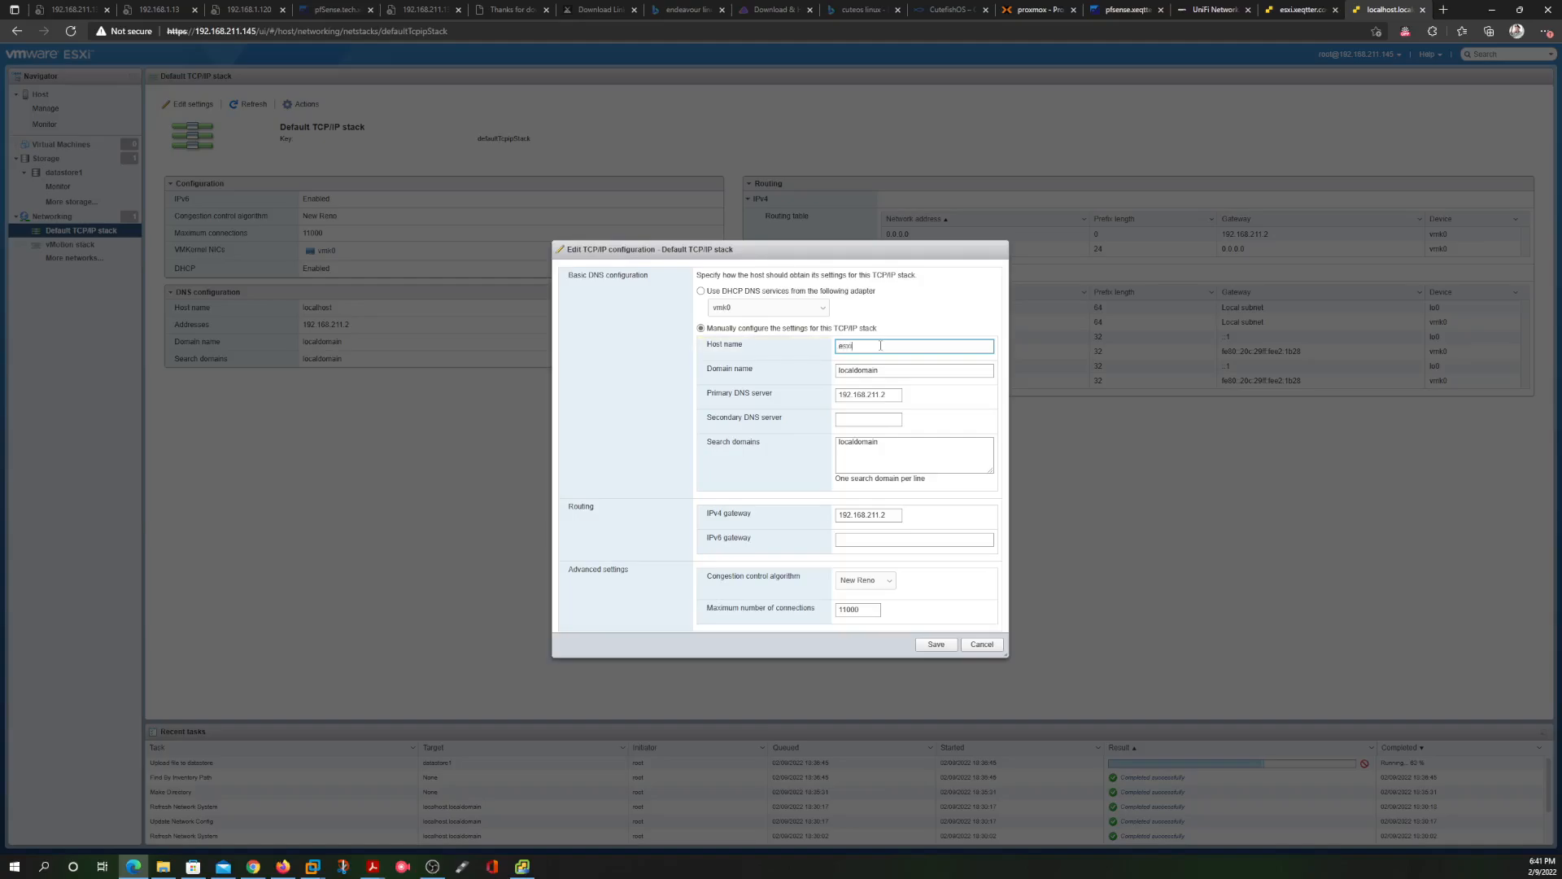
{"action": "type", "text": "."}
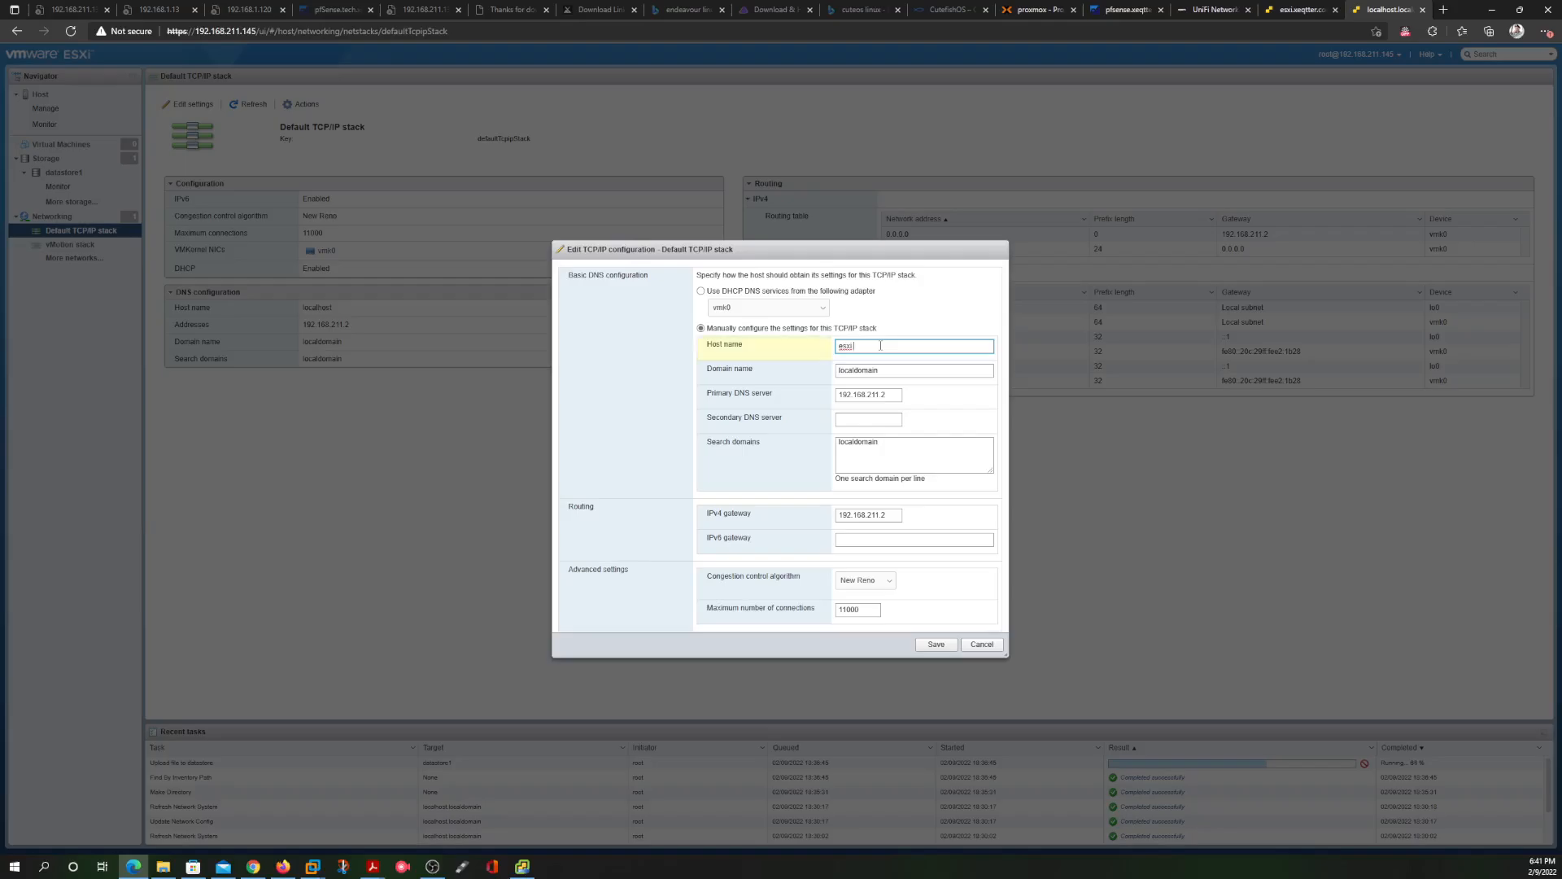
{"action": "key", "text": "BackSpace"}
{"action": "type", "text": "2.xe"}
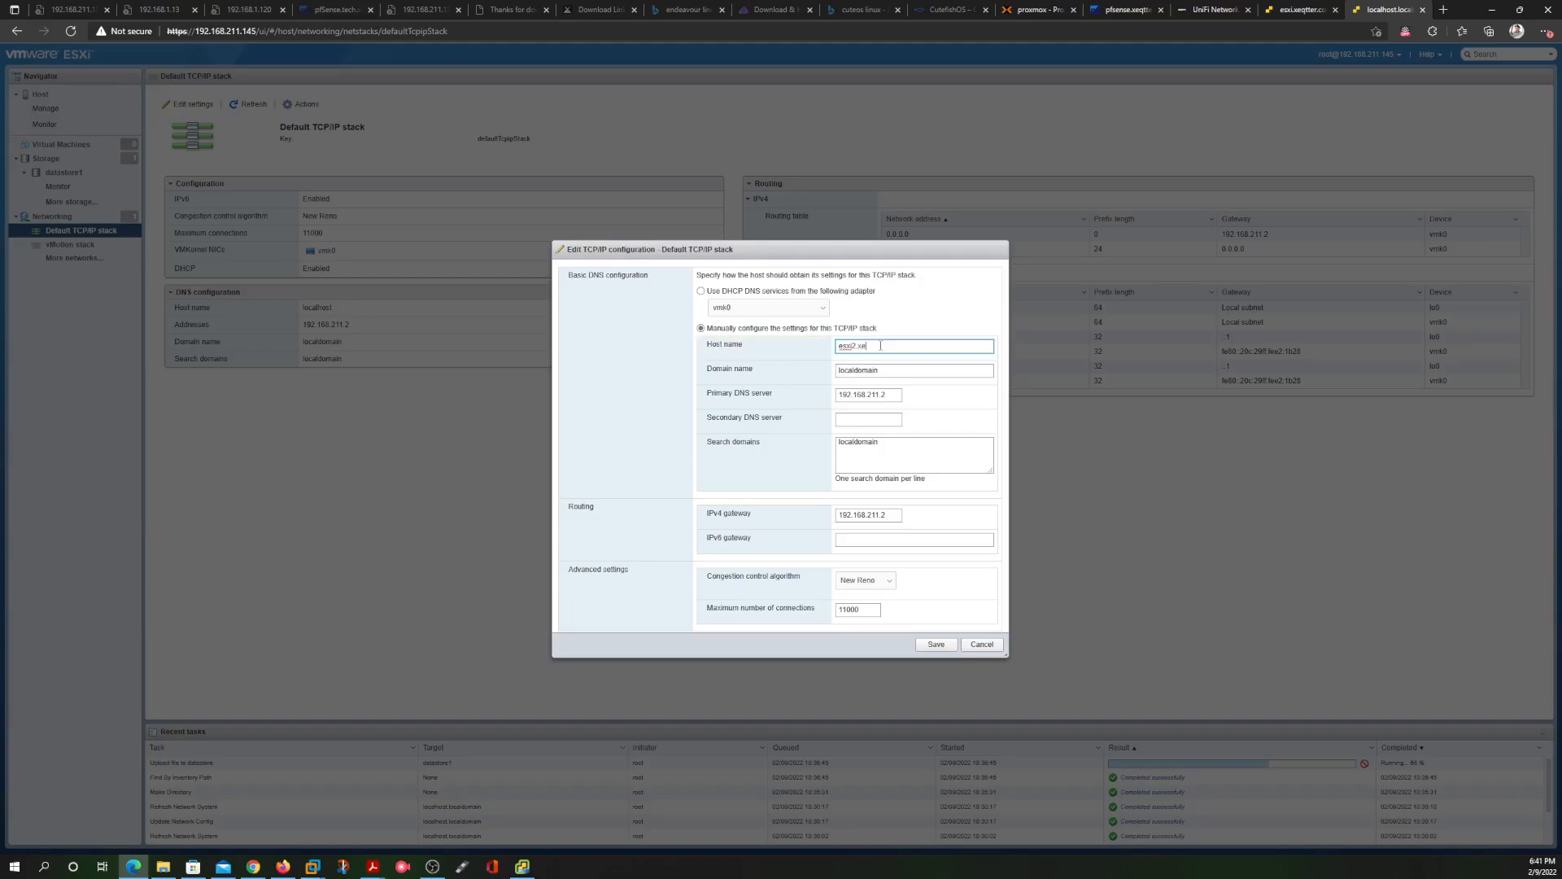
{"action": "type", "text": "qtter.com"}
{"action": "left_click_drag", "start_coordinate": [893, 346], "coordinate": [888, 344]}
{"action": "key", "text": "BackSpace"}
{"action": "key", "text": "BackSpace"}
{"action": "key", "text": "BackSpace"}
{"action": "key", "text": "BackSpace"}
{"action": "key", "text": "BackSpace"}
{"action": "key", "text": "BackSpace"}
{"action": "key", "text": "BackSpace"}
{"action": "key", "text": "BackSpace"}
{"action": "key", "text": "BackSpace"}
{"action": "key", "text": "BackSpace"}
{"action": "left_click", "coordinate": [889, 370]}
Set the domain name to xeqtter.com and the search domain to esxi2.xeqtter.com
{"action": "key", "text": "BackSpace"}
{"action": "key", "text": "BackSpace"}
{"action": "key", "text": "BackSpace"}
{"action": "key", "text": "BackSpace"}
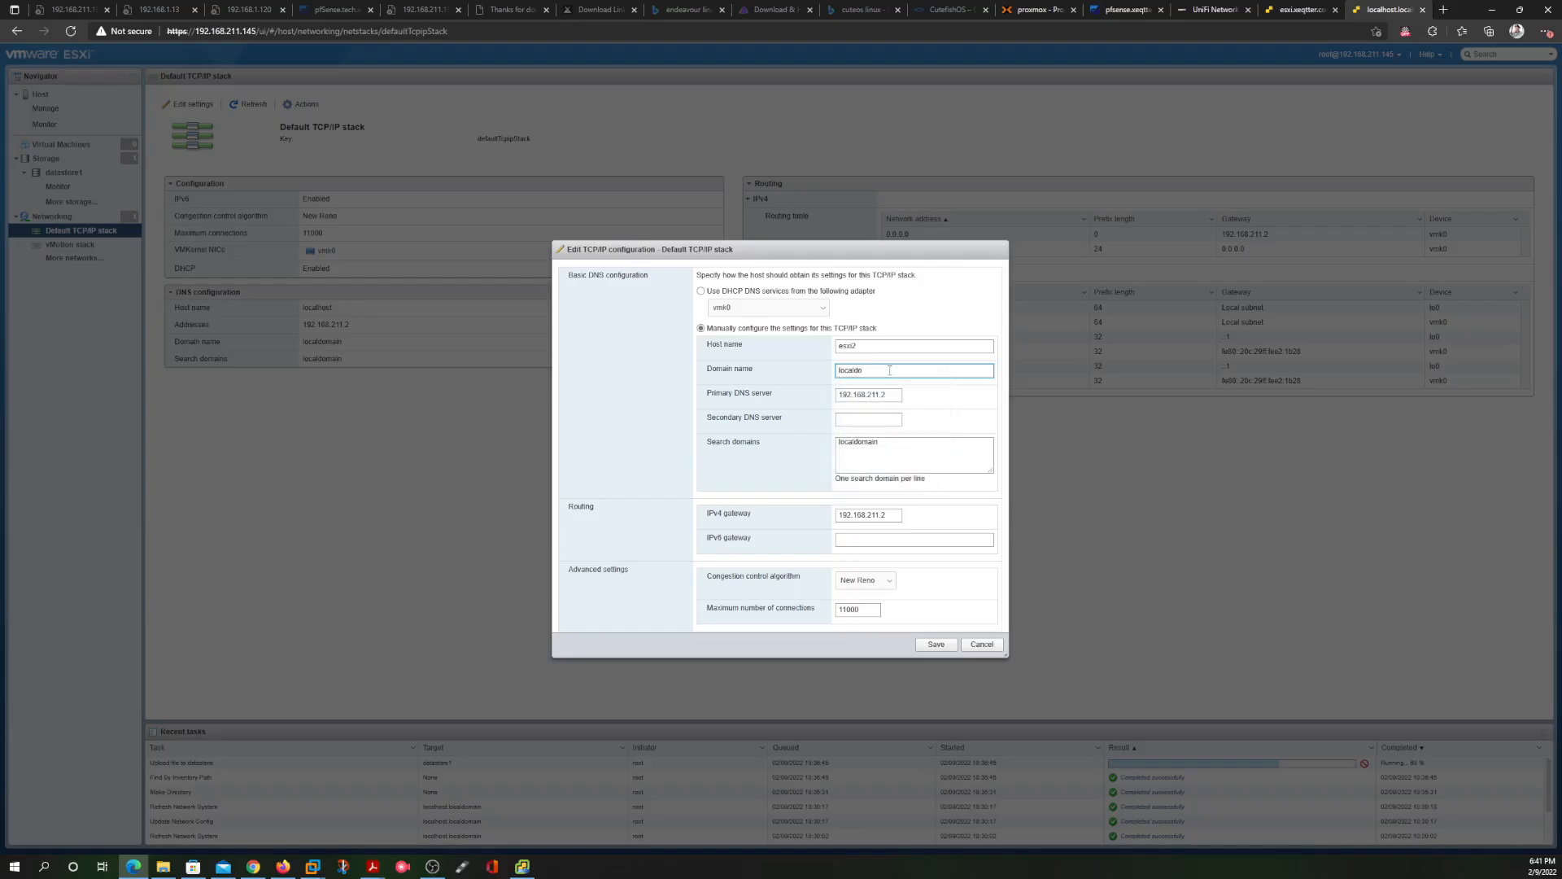
{"action": "key", "text": "BackSpace"}
{"action": "key", "text": "BackSpace"}
{"action": "key", "text": "BackSpace"}
{"action": "key", "text": "BackSpace"}
{"action": "type", "text": "xeqtter.com"}
{"action": "left_click", "coordinate": [890, 452]}
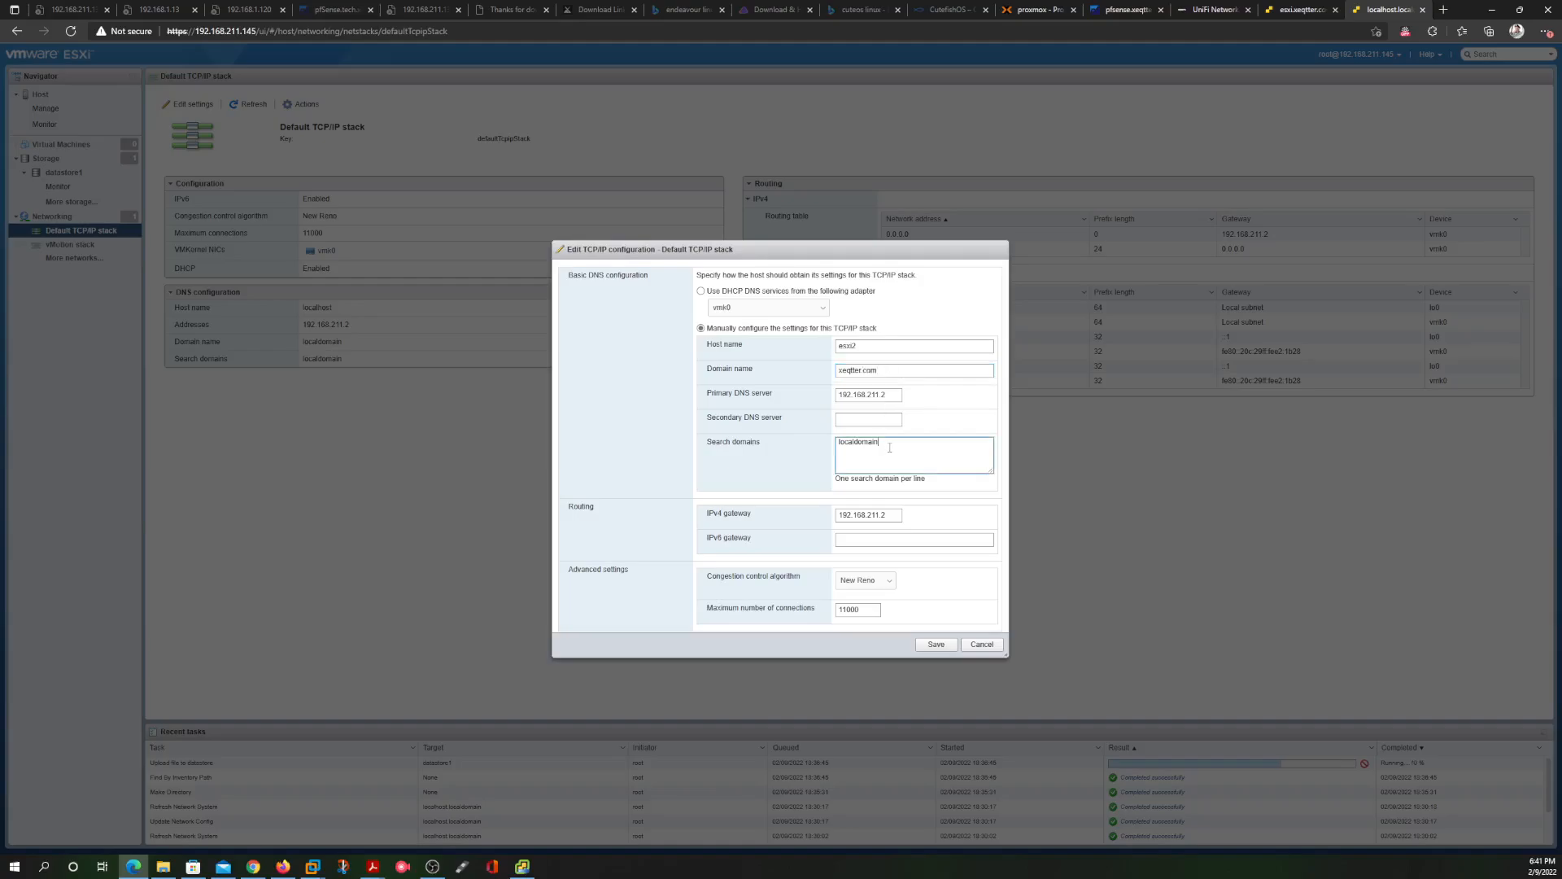
{"action": "key", "text": "BackSpace"}
{"action": "key", "text": "BackSpace"}
{"action": "key", "text": "BackSpace"}
{"action": "key", "text": "BackSpace"}
{"action": "key", "text": "BackSpace"}
{"action": "key", "text": "BackSpace"}
{"action": "key", "text": "BackSpace"}
{"action": "key", "text": "BackSpace"}
{"action": "type", "text": "esxi2.xeqt"}
Set the primary DNS server to 1.1.1.1 and the secondary to 8.8.8.8
{"action": "left_click", "coordinate": [893, 394]}
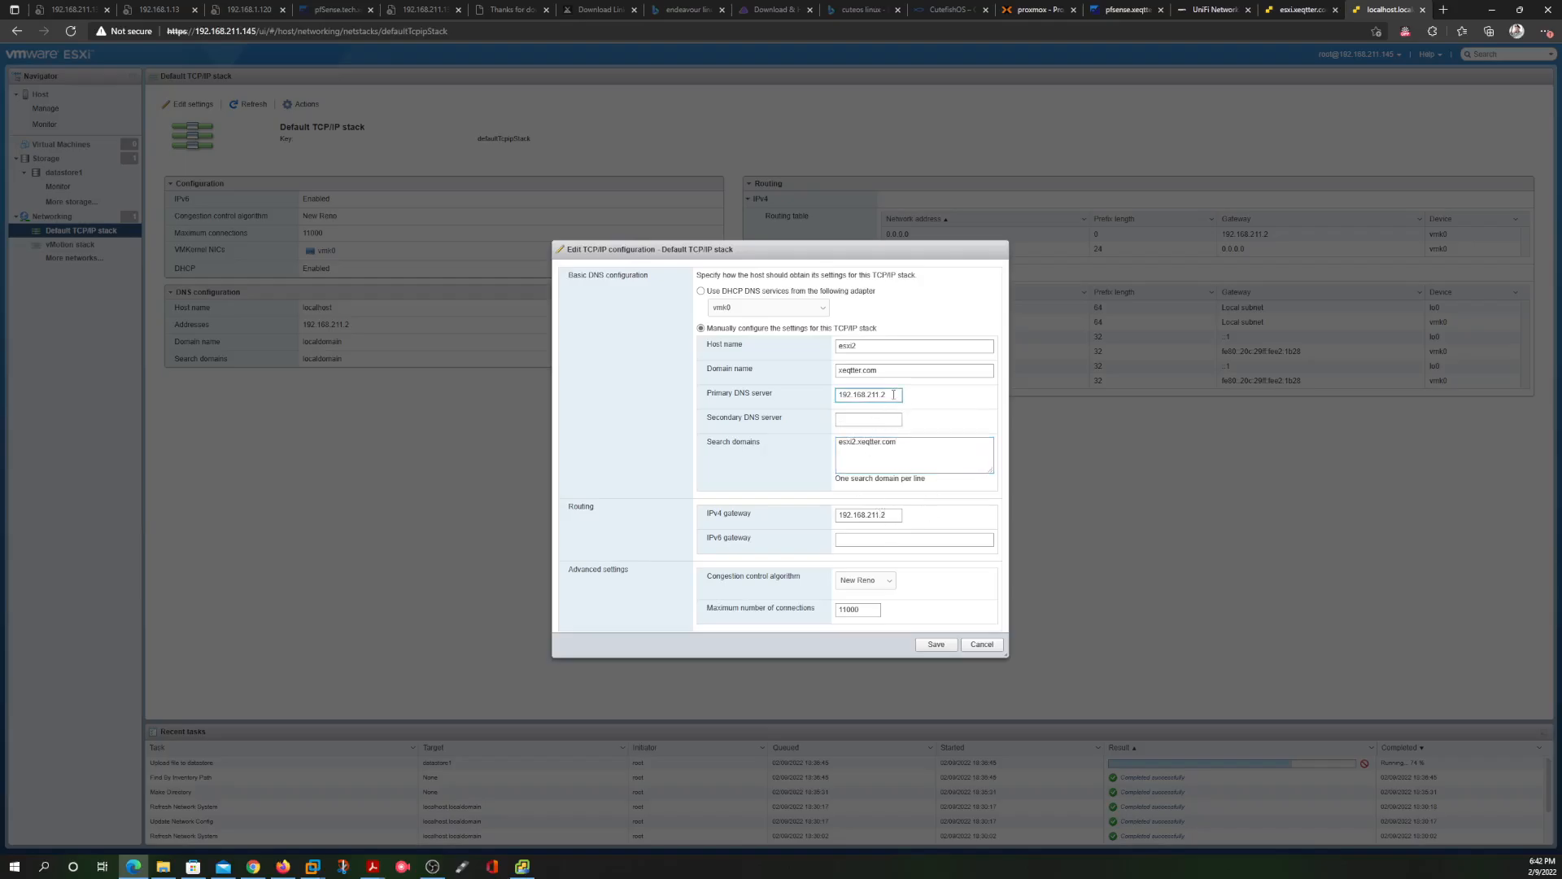
{"action": "key", "text": "BackSpace"}
{"action": "key", "text": "BackSpace"}
{"action": "key", "text": "BackSpace"}
{"action": "key", "text": "BackSpace"}
{"action": "key", "text": "BackSpace"}
{"action": "key", "text": "BackSpace"}
{"action": "key", "text": "BackSpace"}
{"action": "key", "text": "BackSpace"}
{"action": "key", "text": "BackSpace"}
{"action": "key", "text": "BackSpace"}
{"action": "key", "text": "BackSpace"}
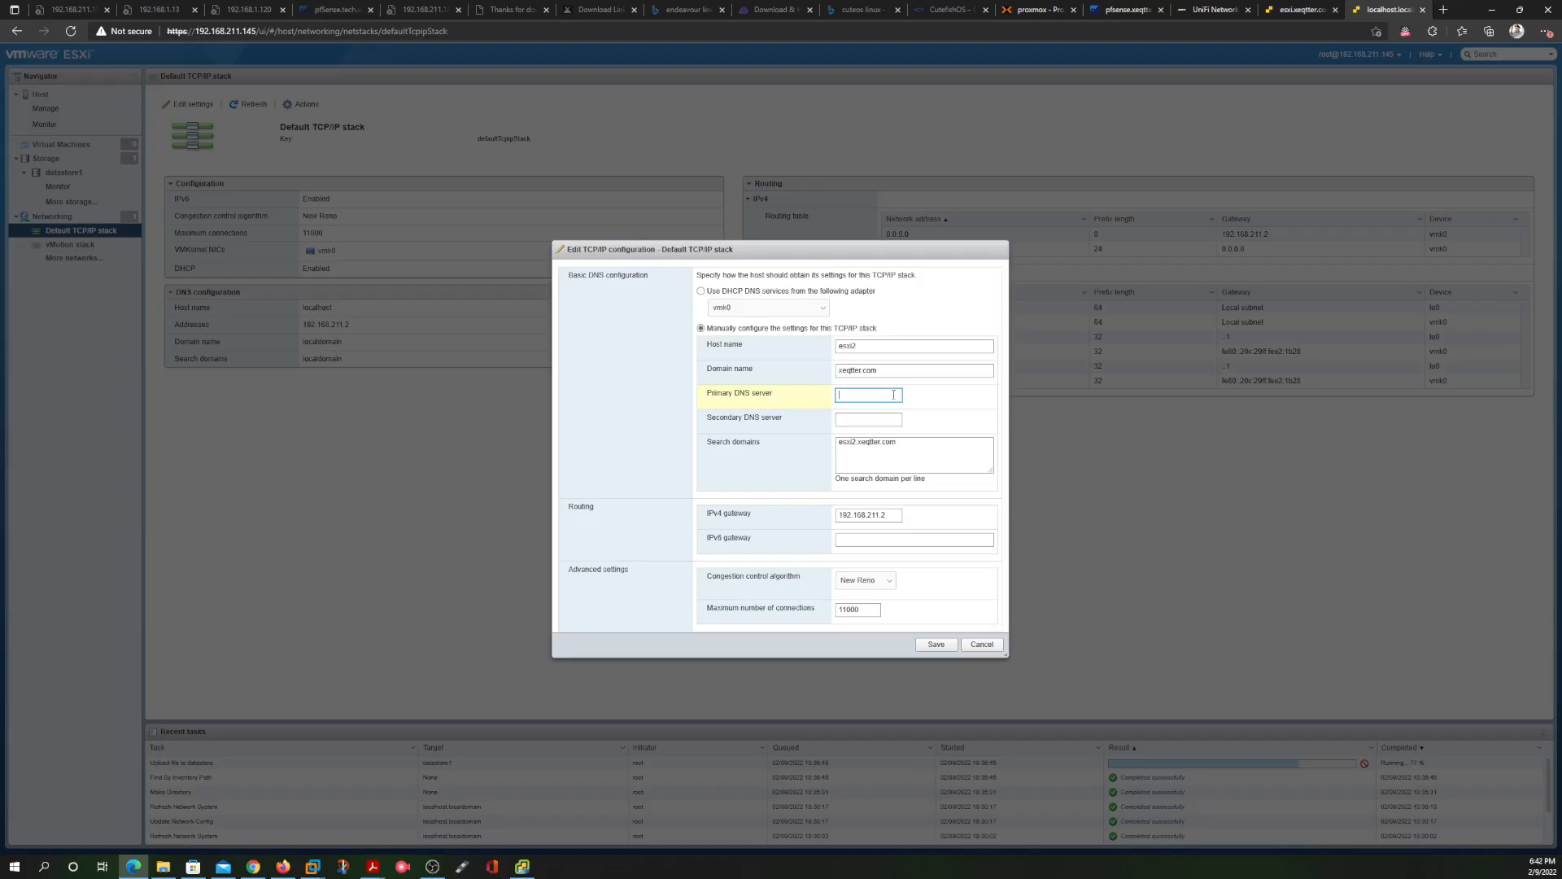
{"action": "type", "text": "1.1.1.1"}
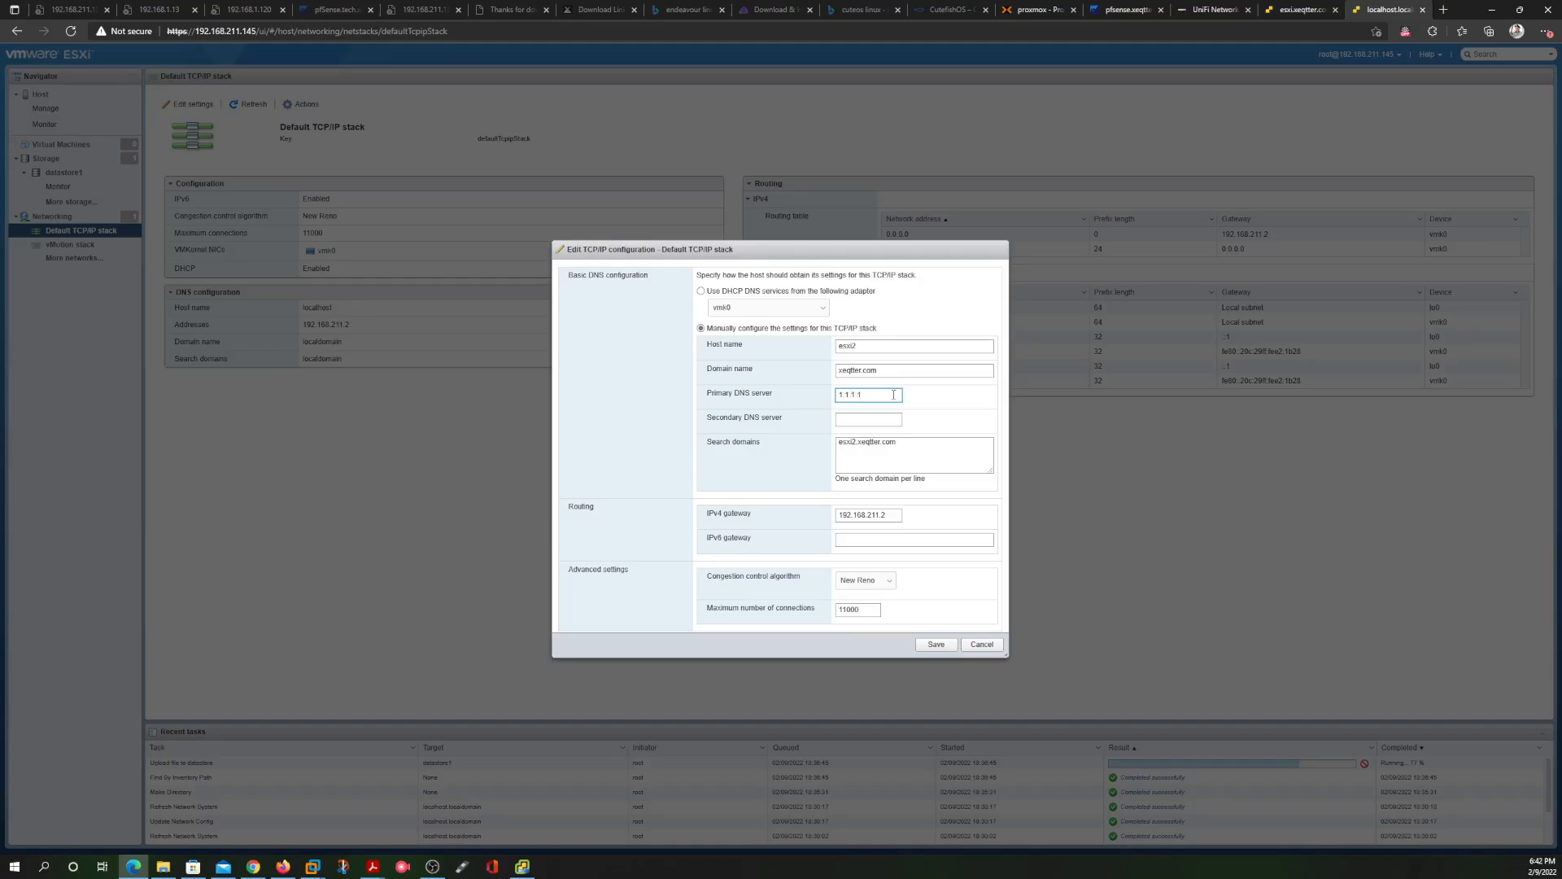
{"action": "left_click", "coordinate": [854, 420]}
{"action": "type", "text": "8.8."}
{"action": "key", "text": "BackSpace"}
{"action": "type", "text": ".8.8"}
Save the Default TCP/IP stack DNS settings, then view the empty Virtual Machines list
{"action": "left_click", "coordinate": [929, 645]}
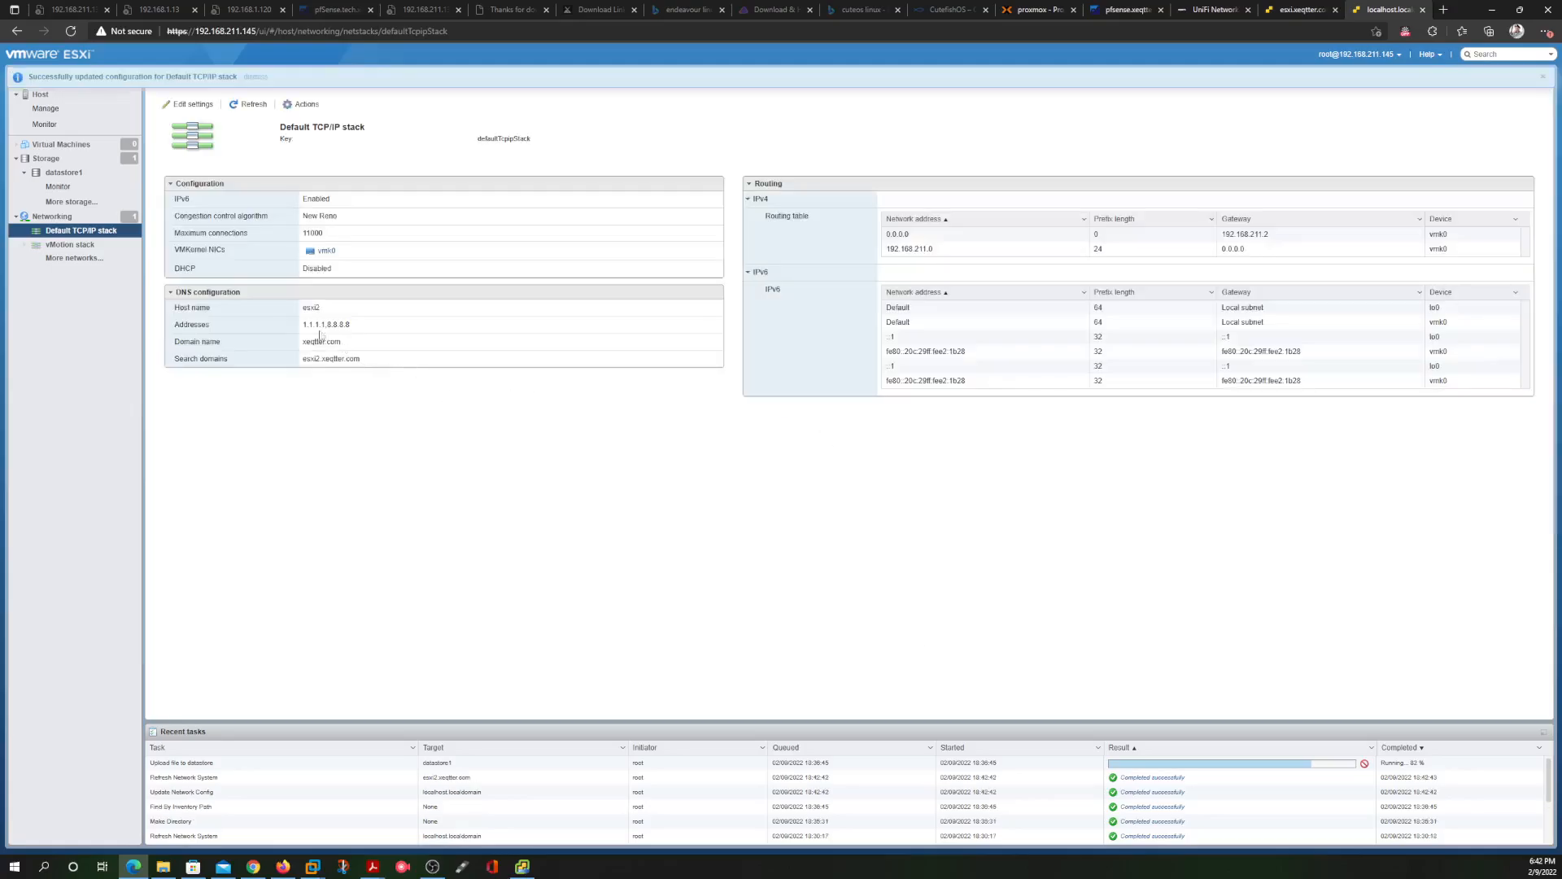
{"action": "triple_click", "coordinate": [359, 359]}
{"action": "left_click", "coordinate": [352, 343]}
{"action": "left_click_drag", "start_coordinate": [355, 343], "coordinate": [306, 342]}
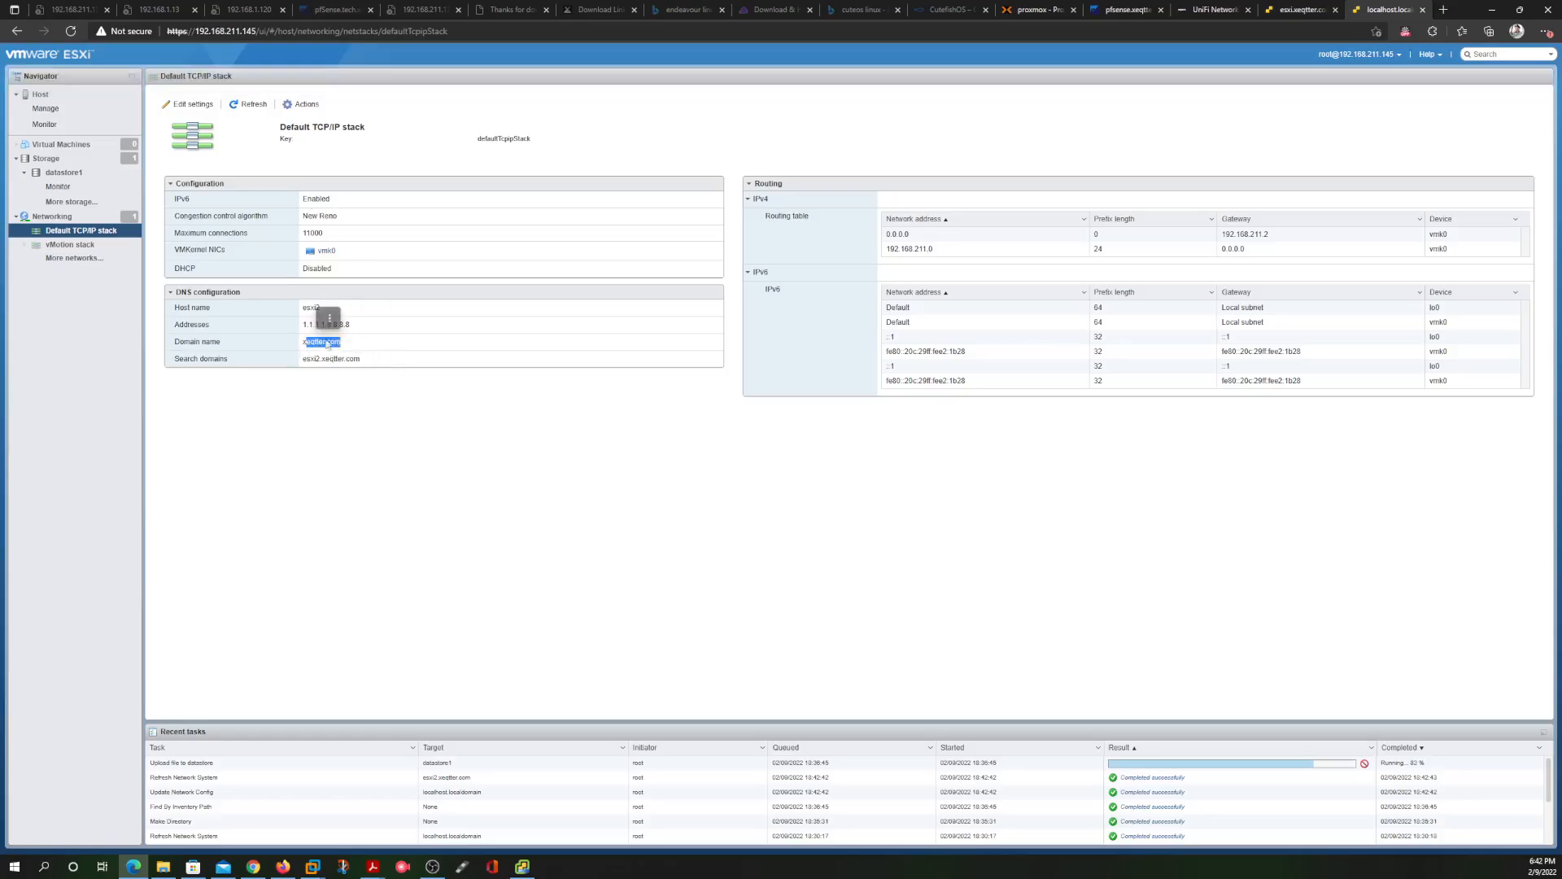
{"action": "left_click", "coordinate": [352, 345]}
{"action": "left_click", "coordinate": [86, 146]}
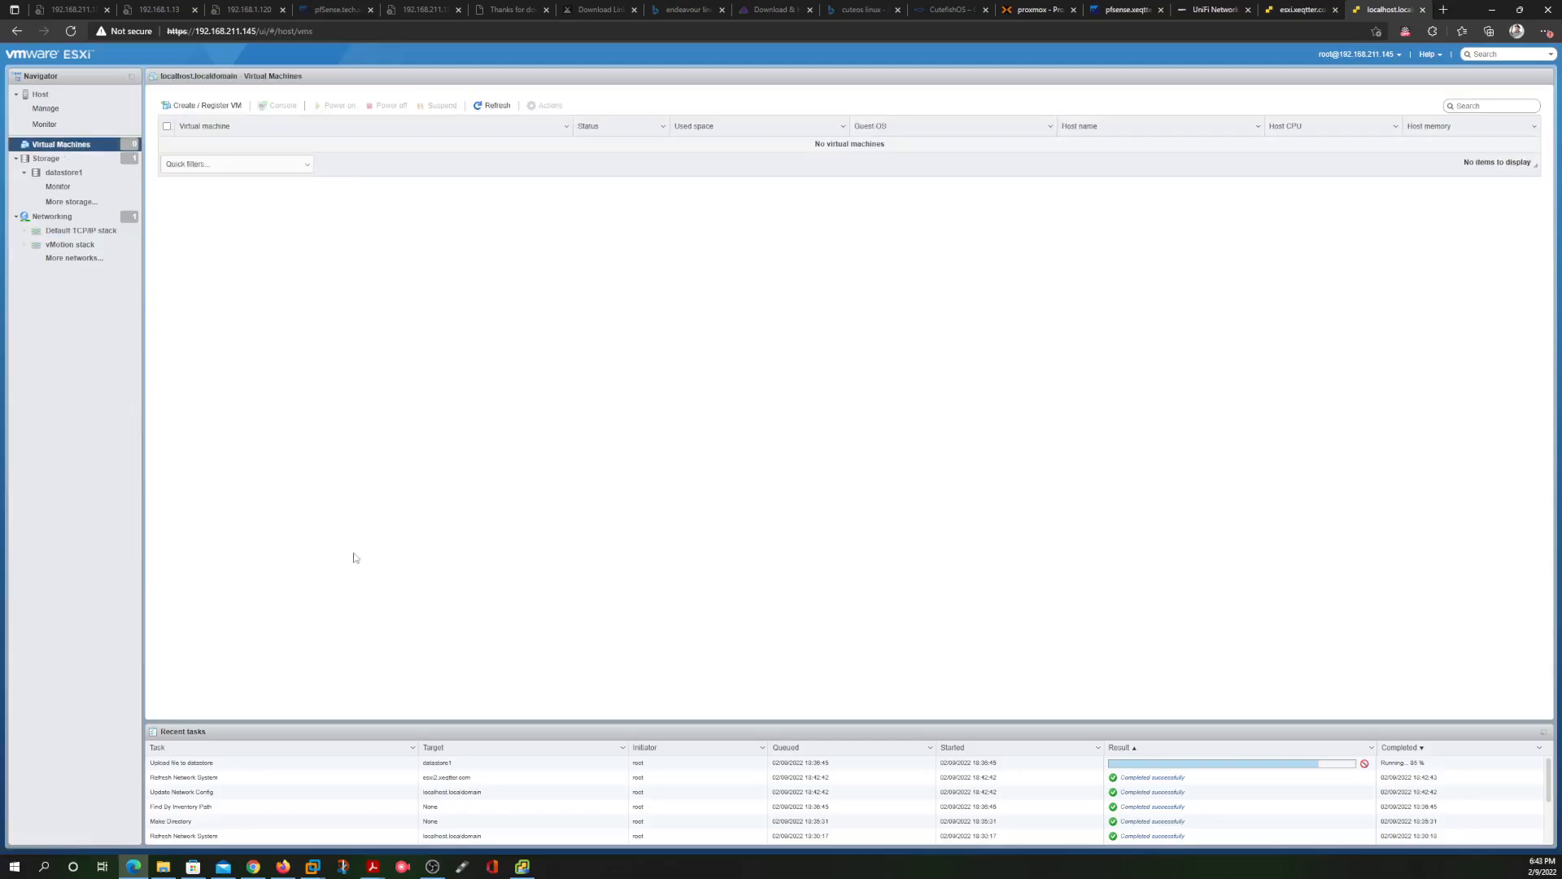
Dismiss the Stage 1 deployment that failed on a DHCP timeout and confirm closing the vCenter installer
{"action": "mouse_move", "coordinate": [524, 869]}
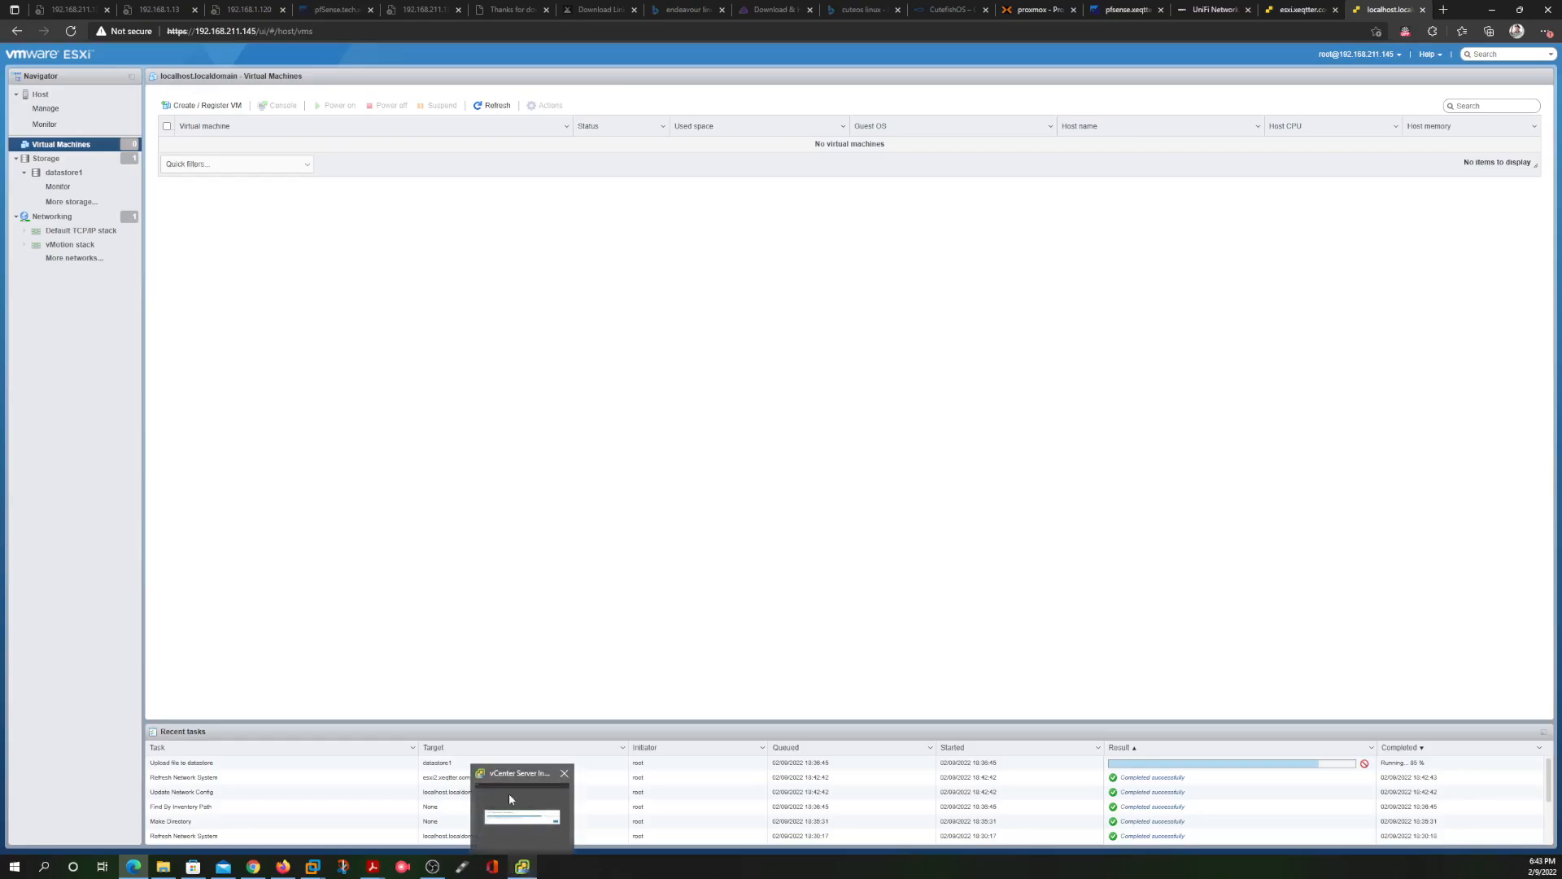
{"action": "left_click", "coordinate": [513, 799]}
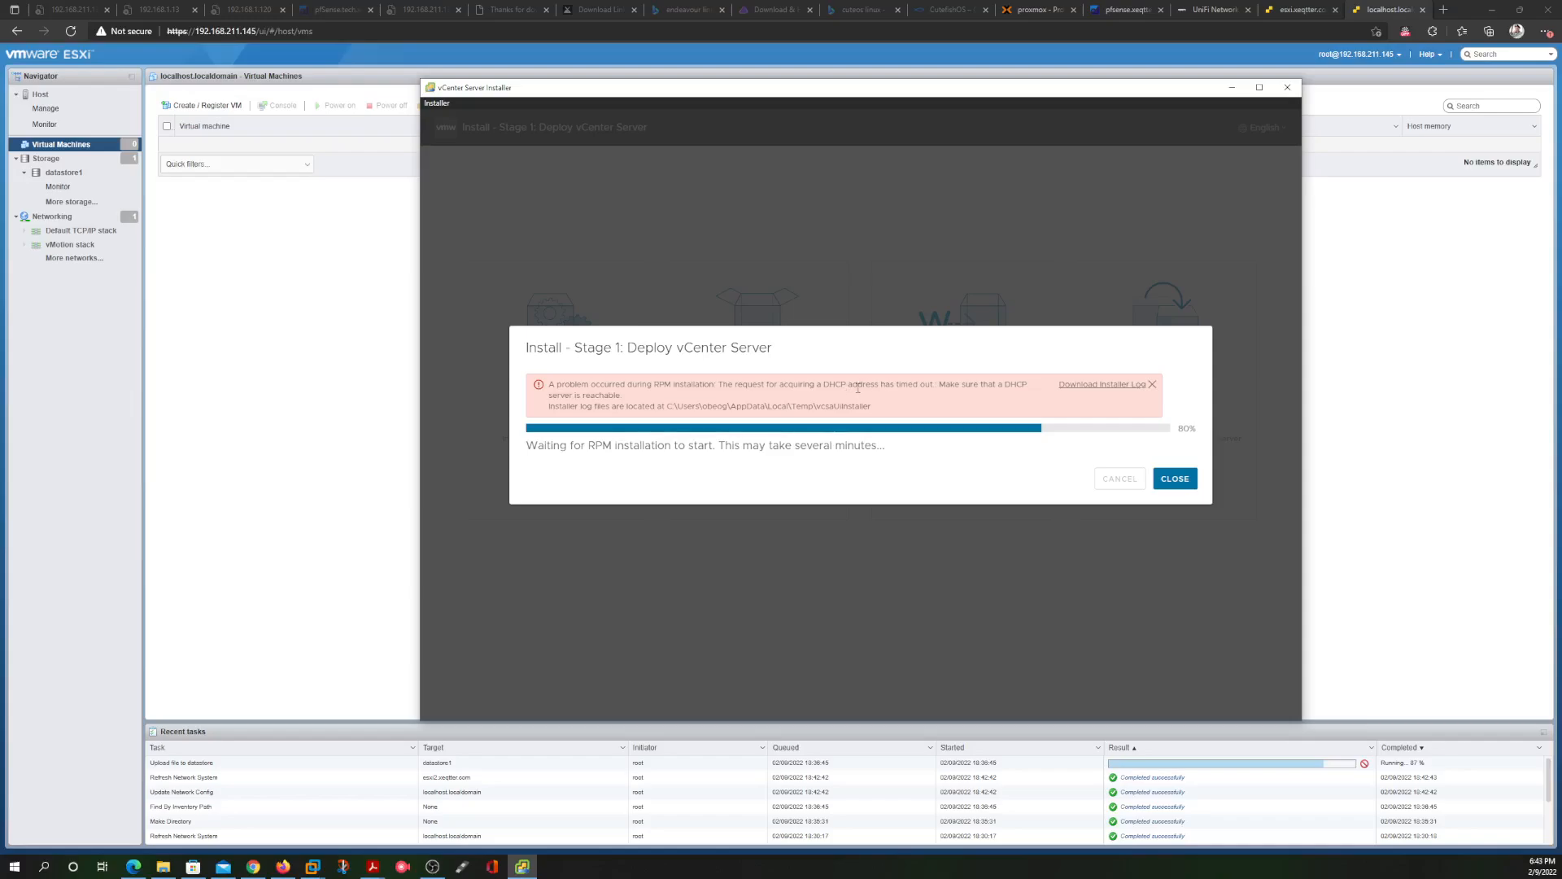
{"action": "left_click", "coordinate": [1174, 478]}
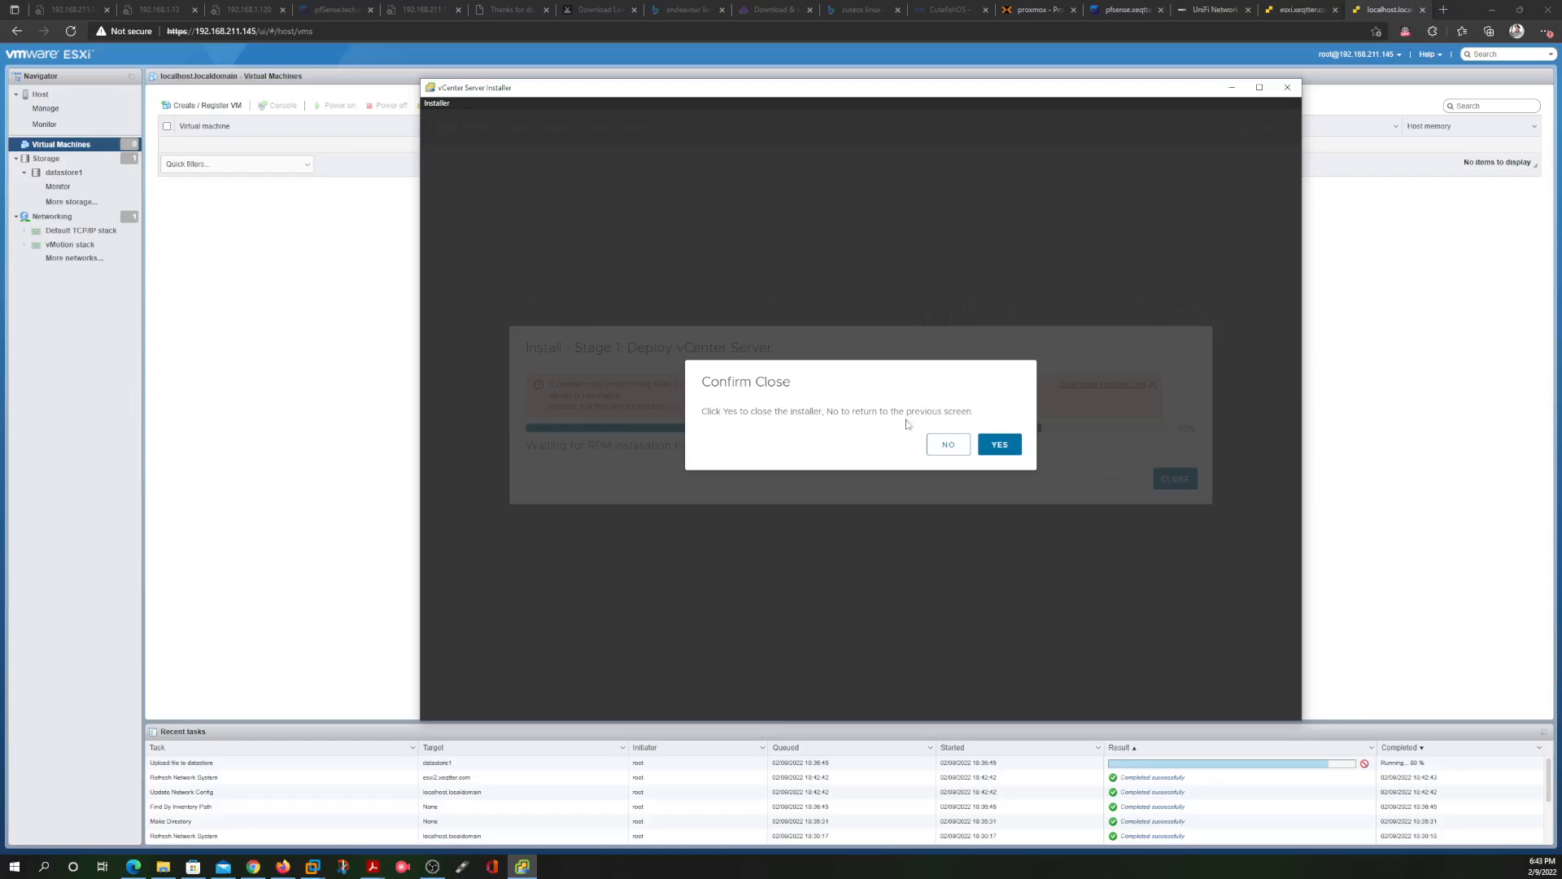
{"action": "left_click", "coordinate": [999, 444]}
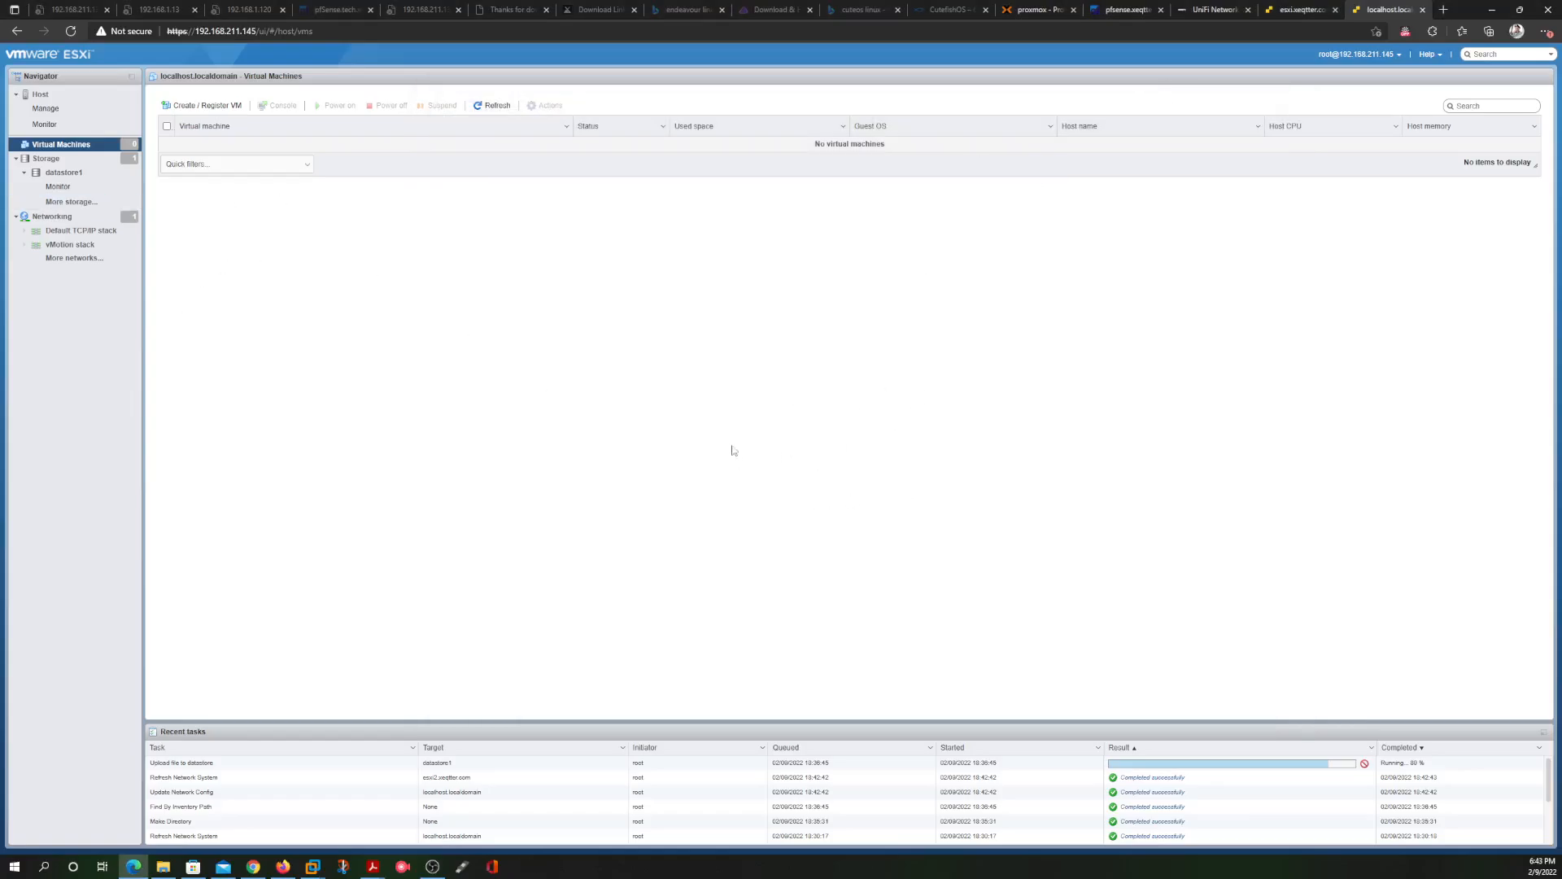
Switch to the esxi.xeqtter.com tab and relaunch the vCenter Server 7.0 installer from the win32 folder
{"action": "left_click", "coordinate": [1300, 12]}
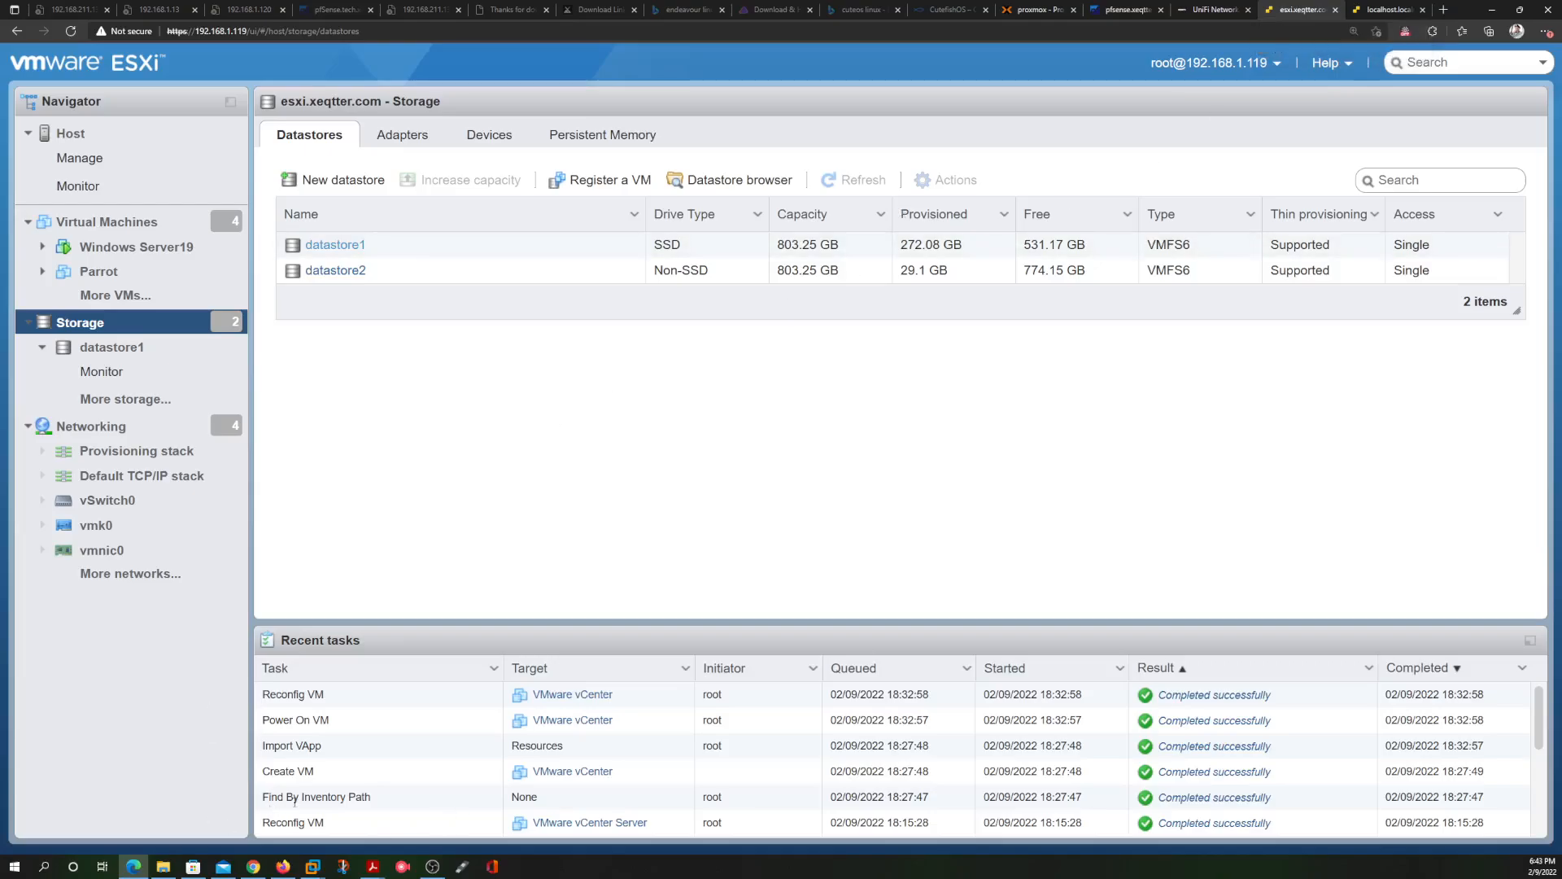
{"action": "left_click", "coordinate": [166, 865]}
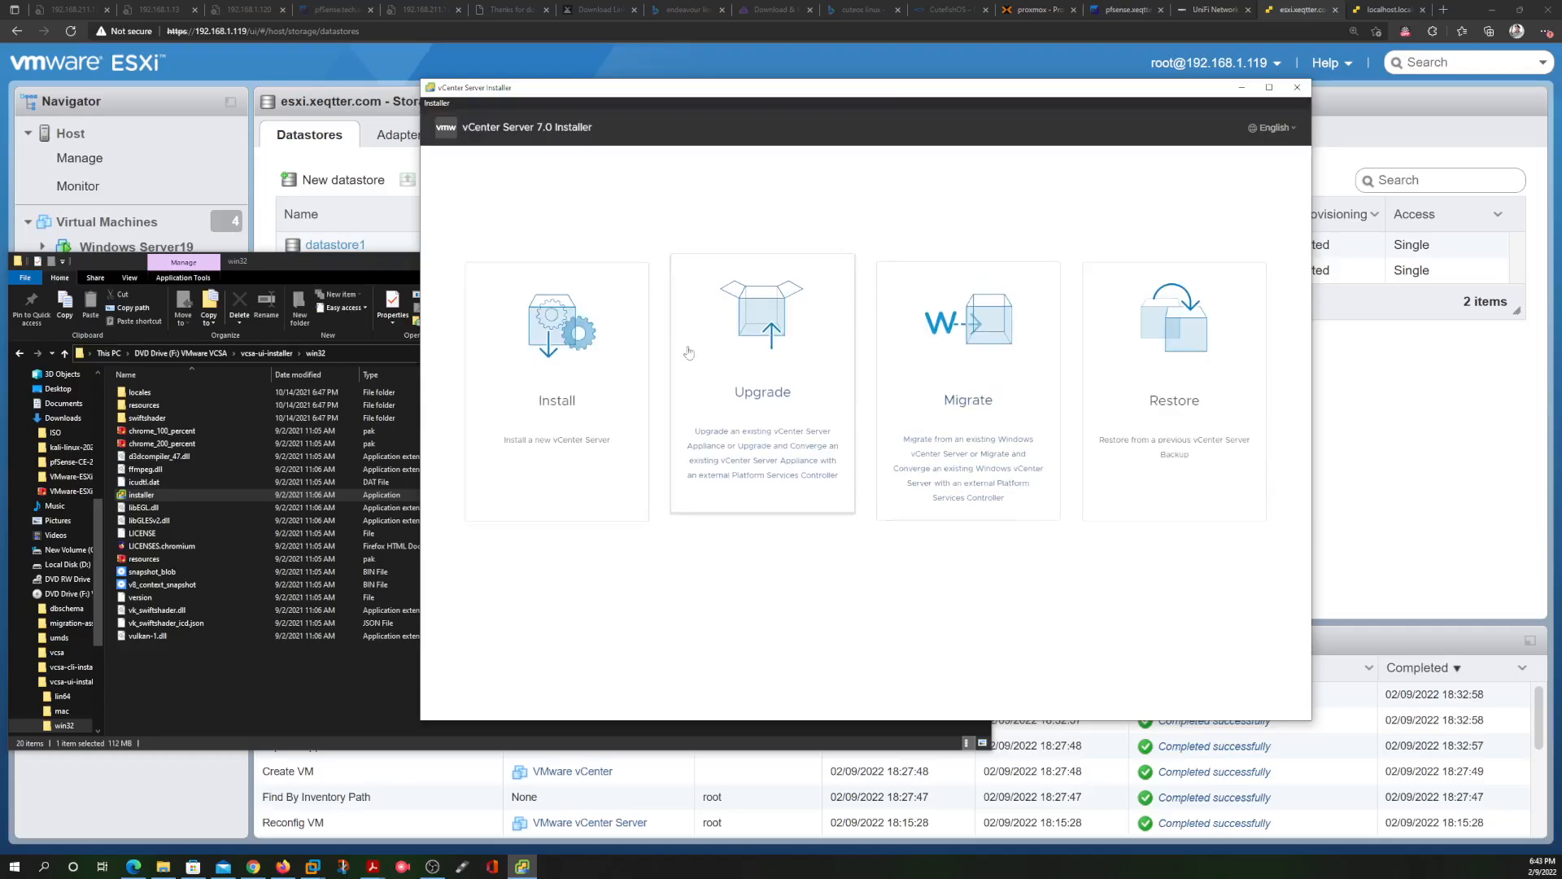
Start a new vCenter Server install and accept the license agreement
{"action": "left_click", "coordinate": [561, 342]}
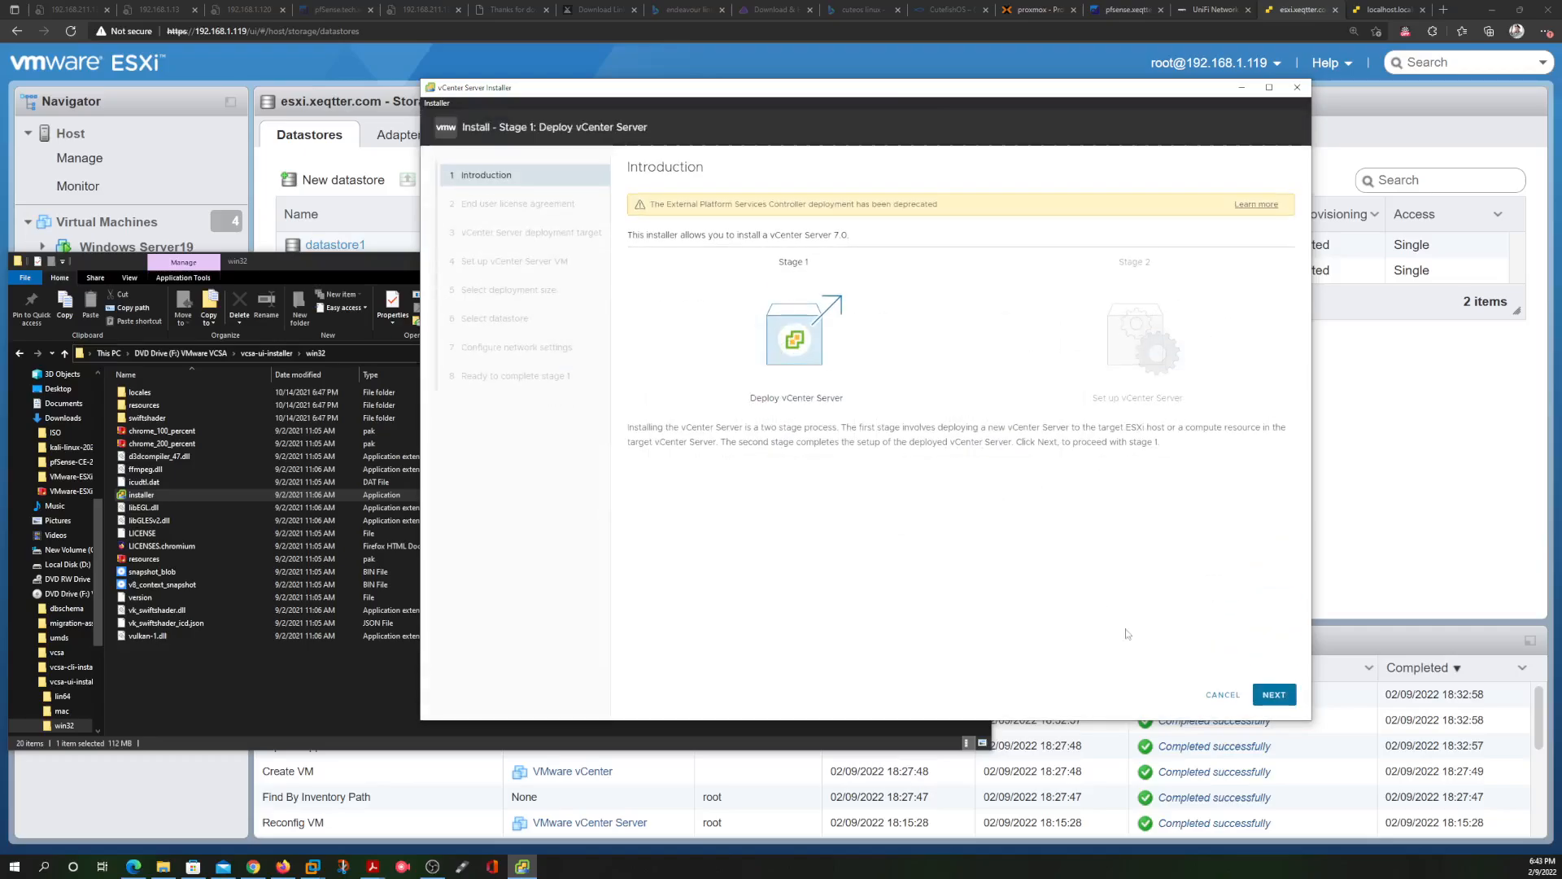
{"action": "left_click", "coordinate": [1274, 694]}
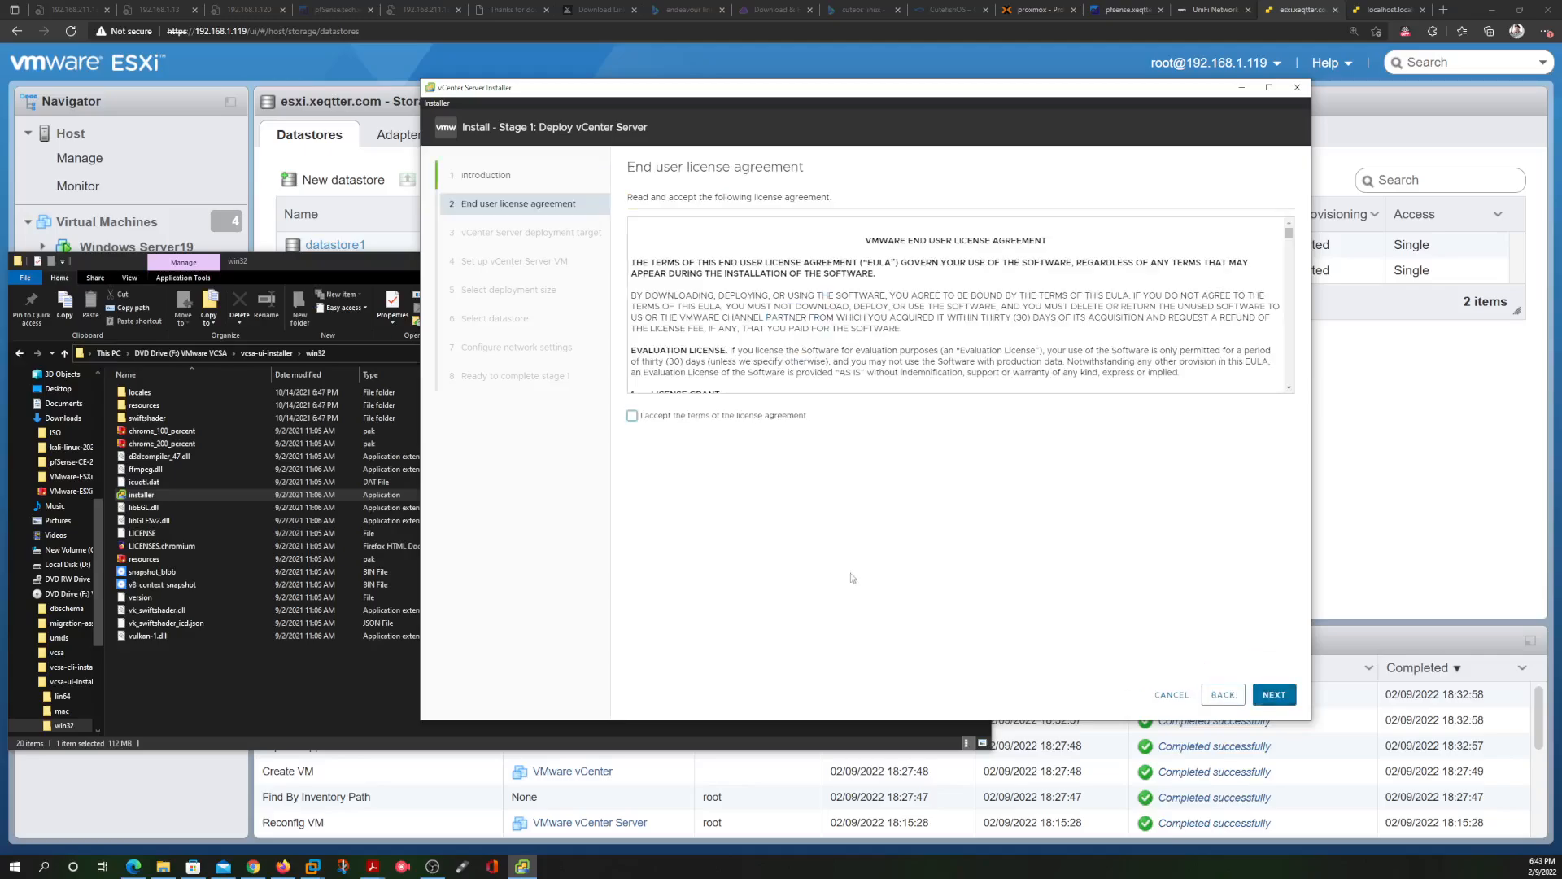
{"action": "left_click", "coordinate": [632, 416]}
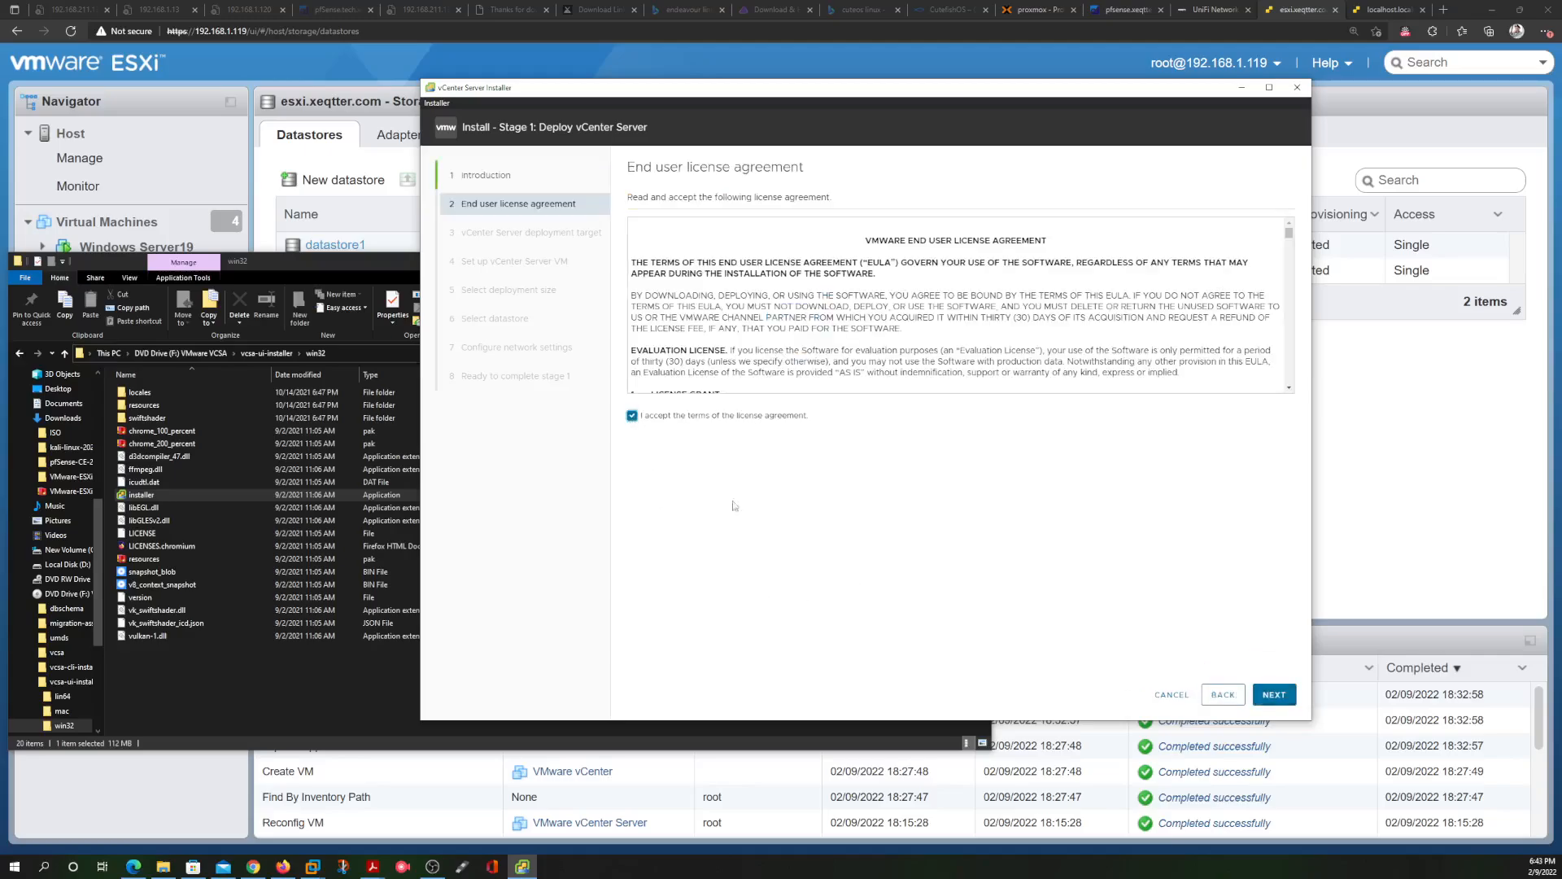
{"action": "left_click", "coordinate": [1274, 695]}
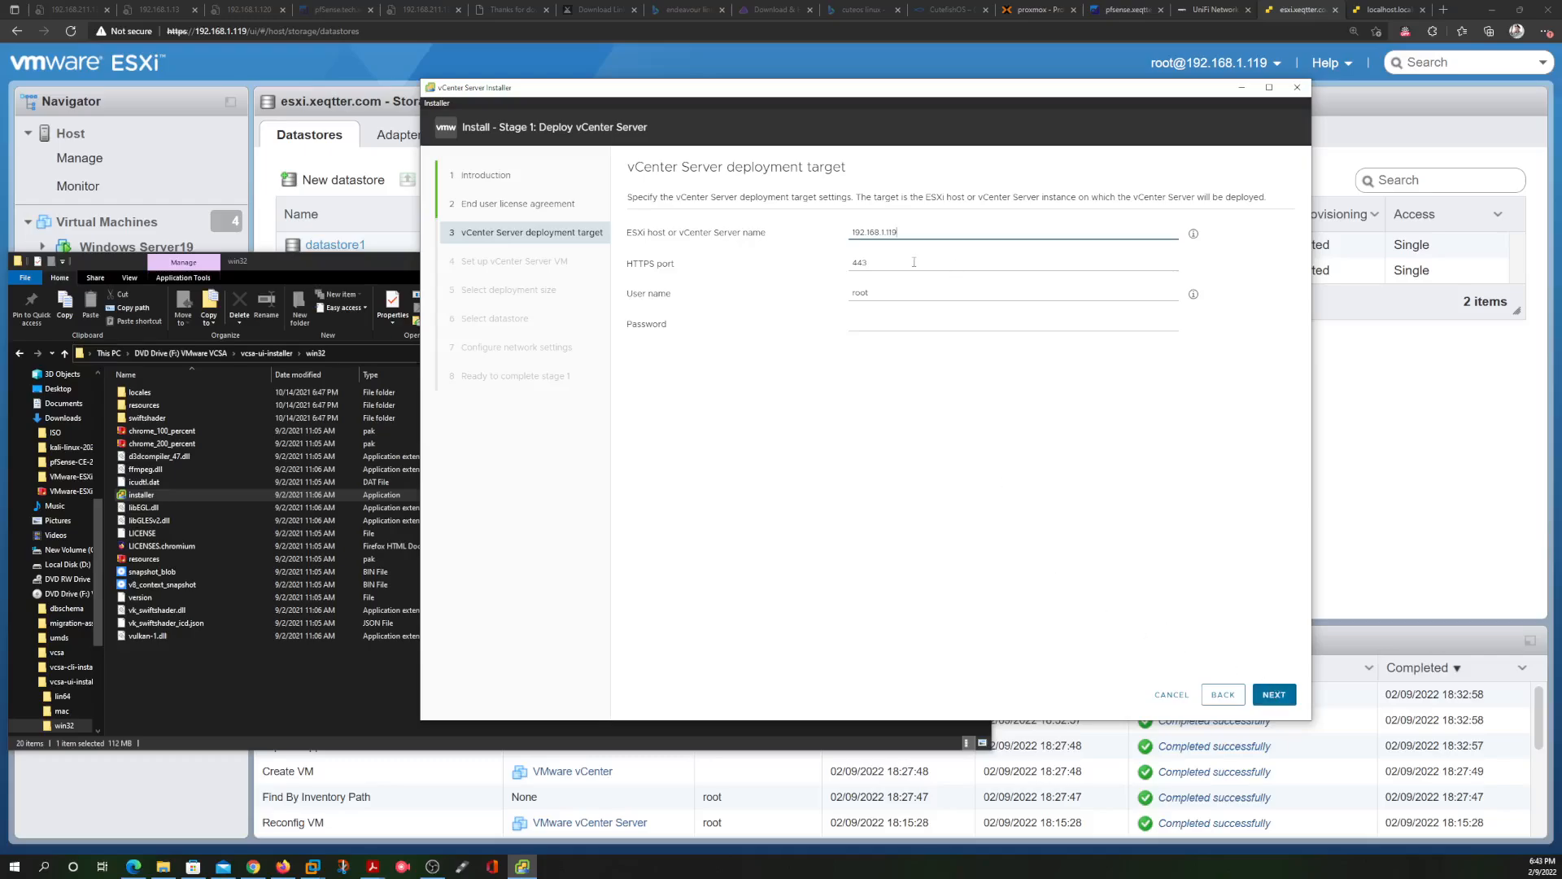
Target host 192.168.1.119 as root with its password and accept the certificate warning
{"action": "left_click", "coordinate": [874, 324]}
{"action": "type", "text": "*"}
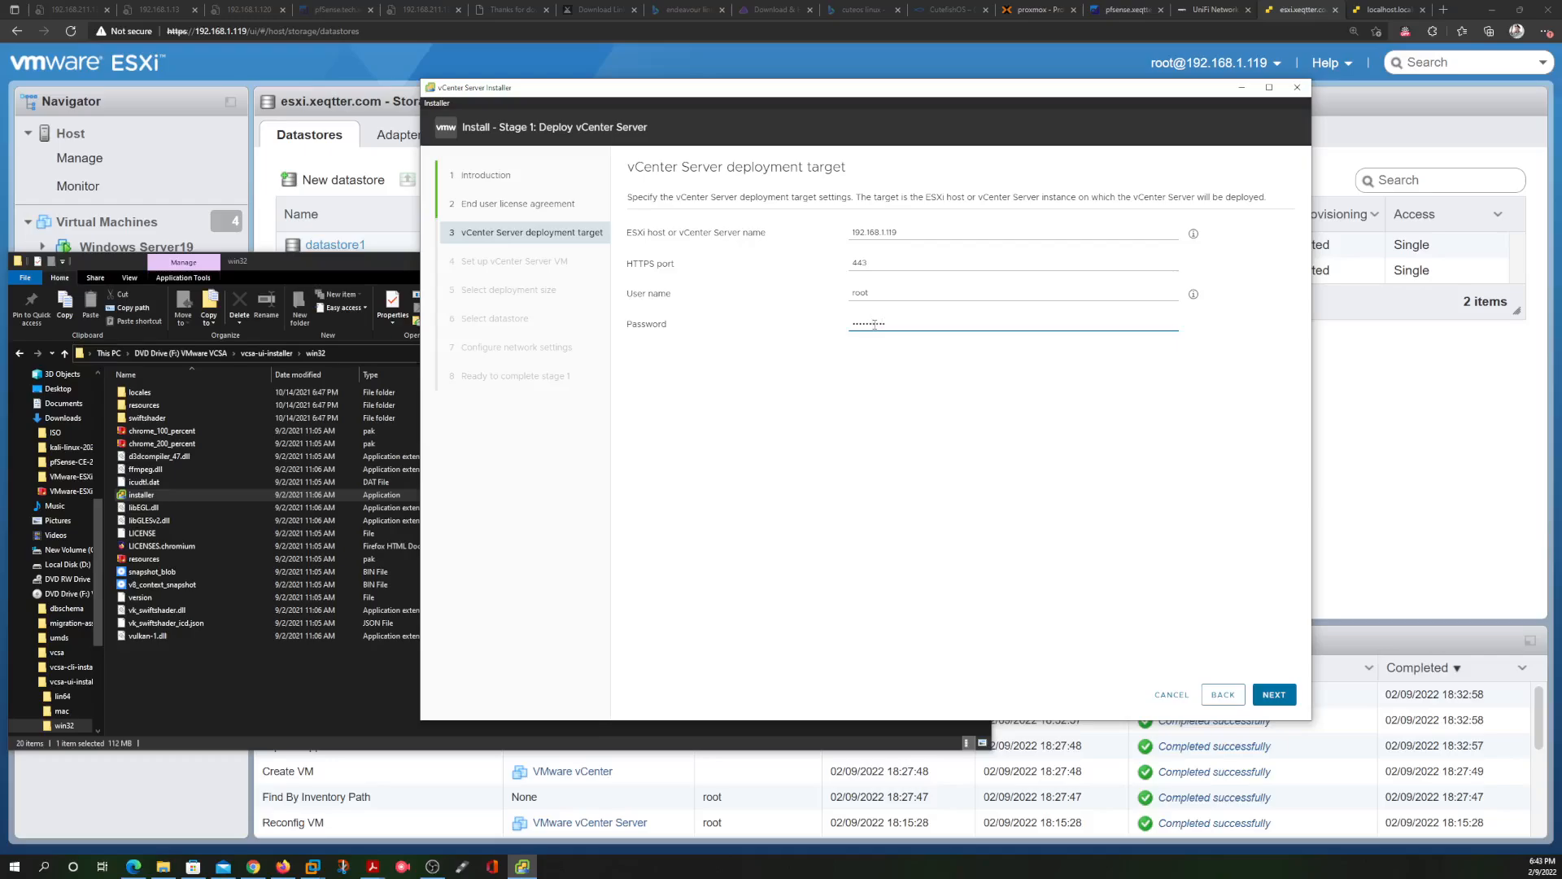
{"action": "left_click", "coordinate": [1276, 693]}
{"action": "left_click", "coordinate": [1002, 501]}
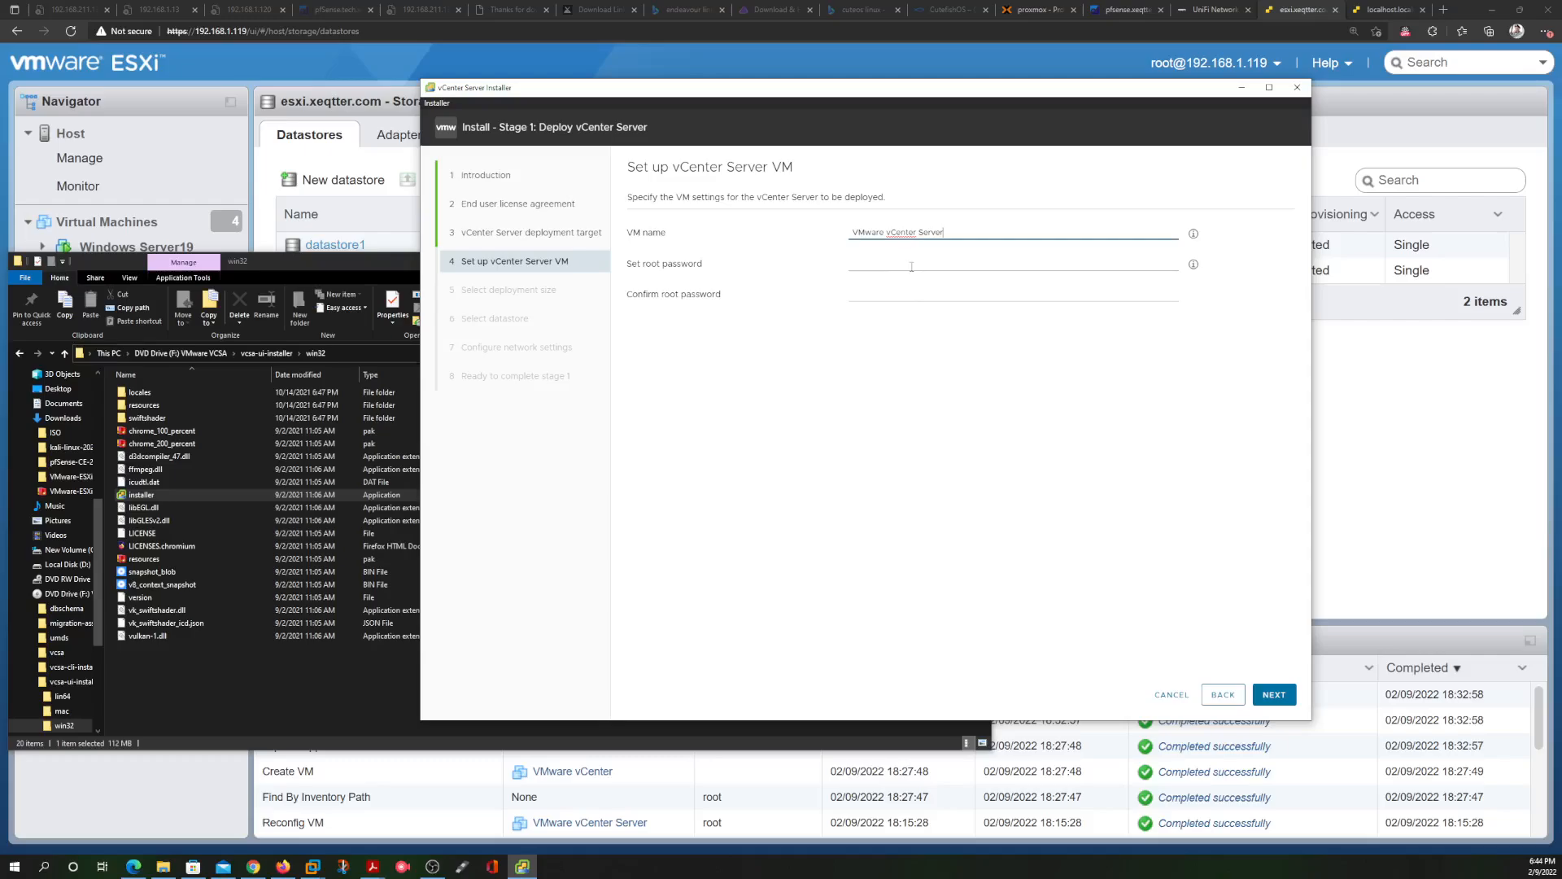
Name the appliance 'VMware vCenter Server Test' and enter its root password in both fields
{"action": "left_click", "coordinate": [911, 266]}
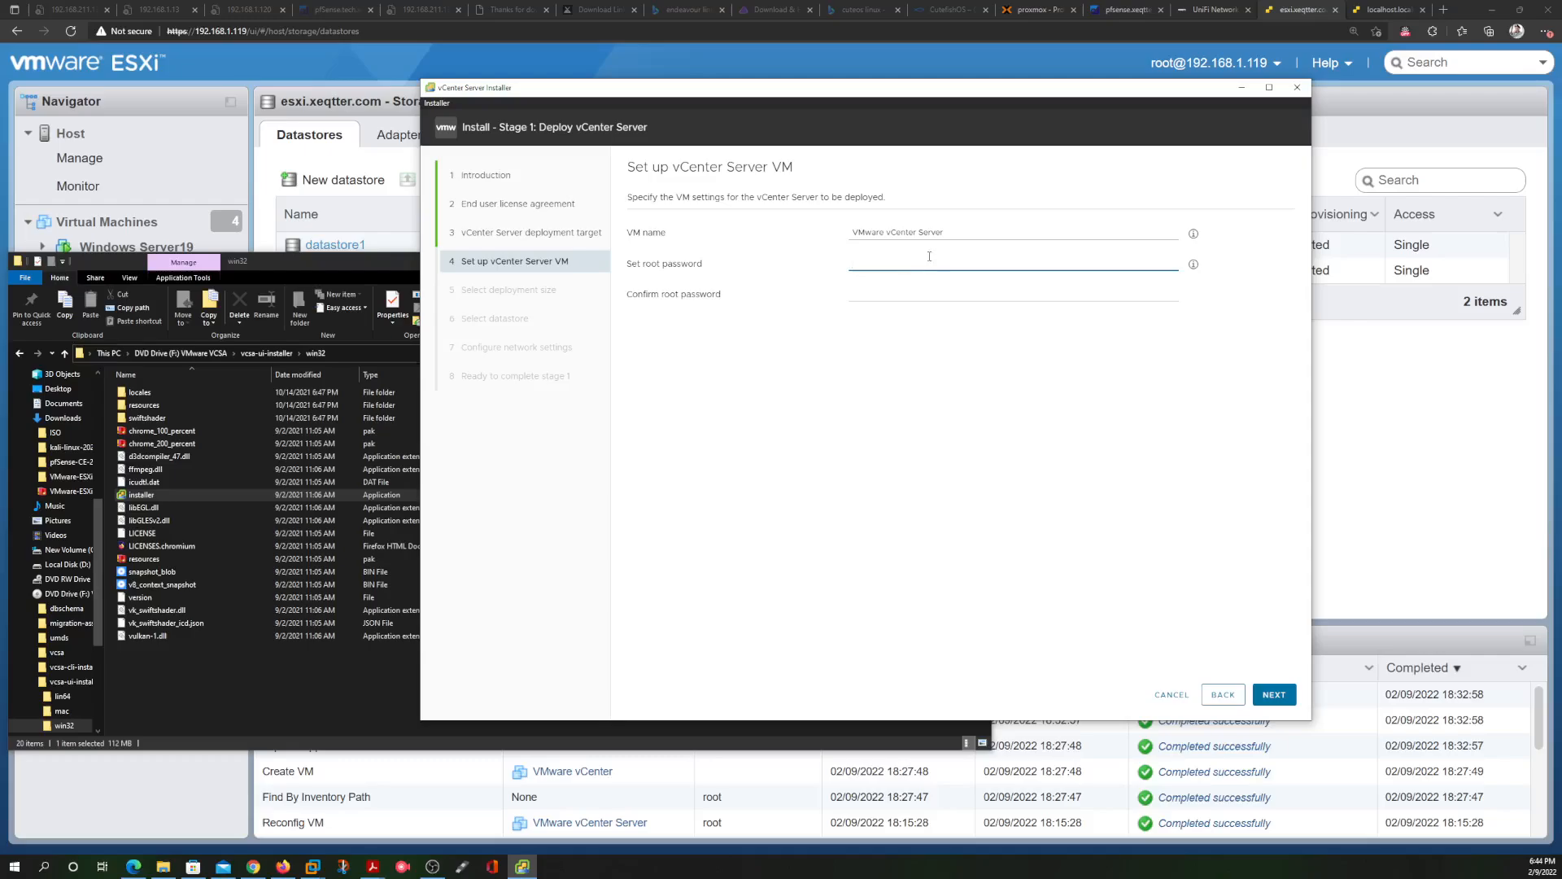
{"action": "left_click", "coordinate": [954, 231]}
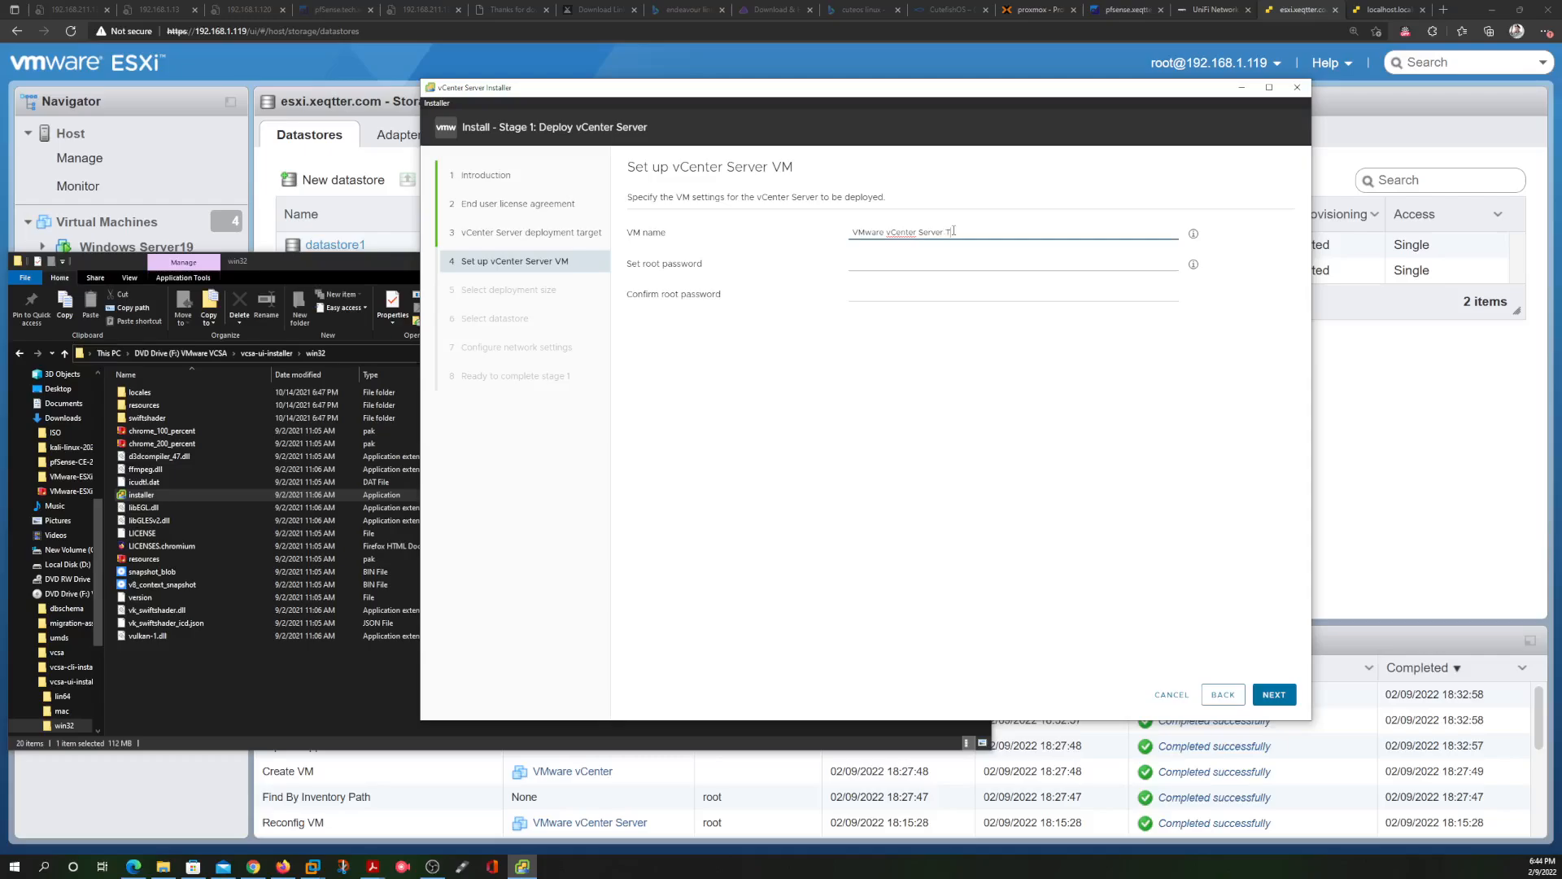
{"action": "type", "text": "Test"}
{"action": "left_click", "coordinate": [904, 265]}
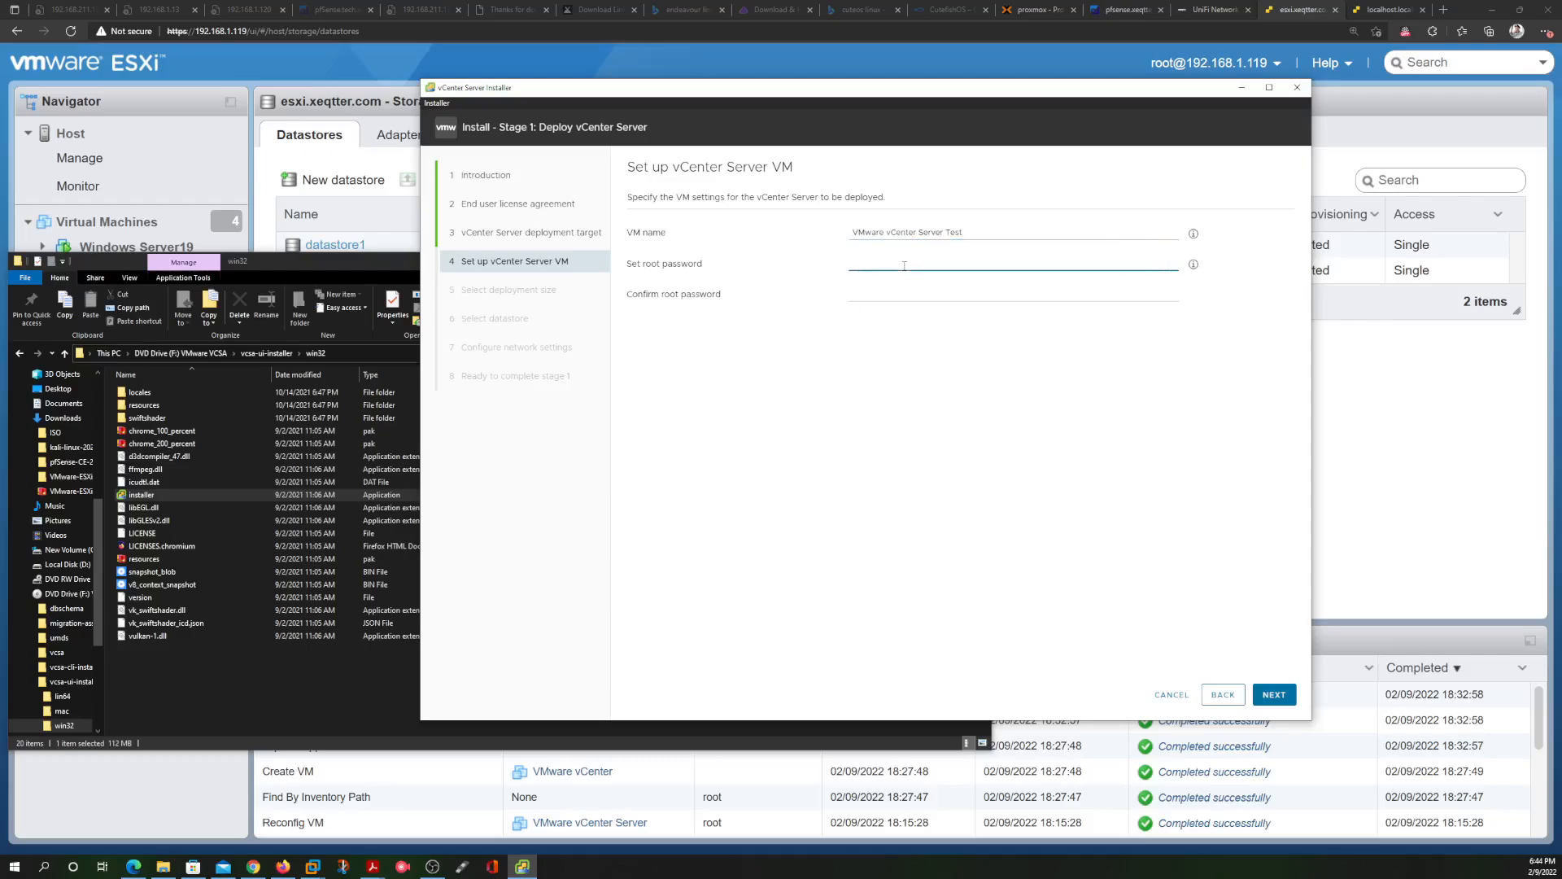
{"action": "key", "text": "Caps_Lock"}
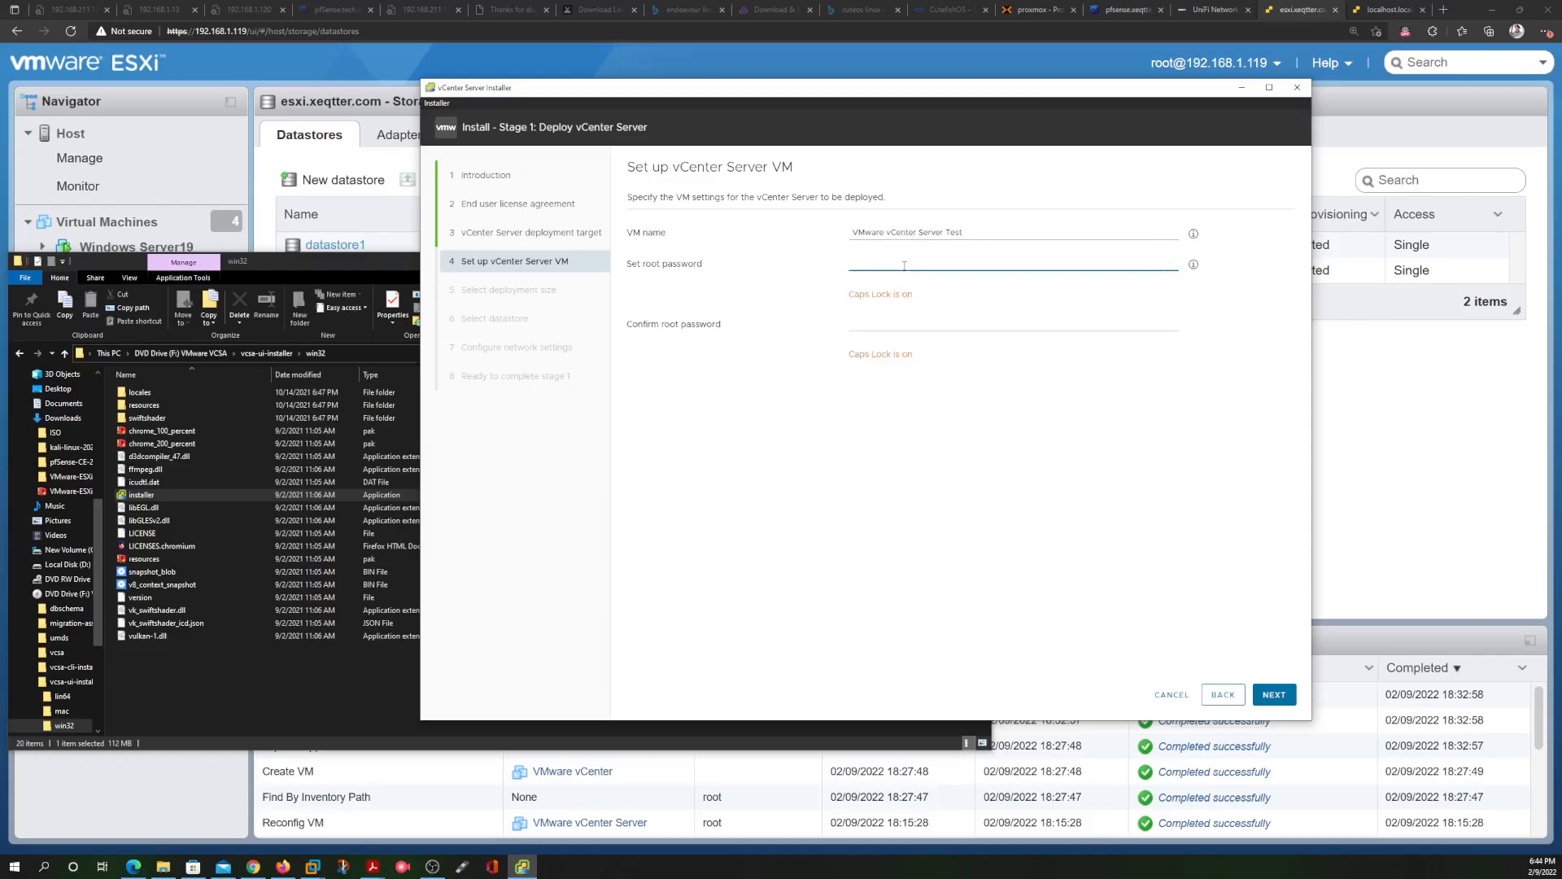
{"action": "type", "text": "•••"}
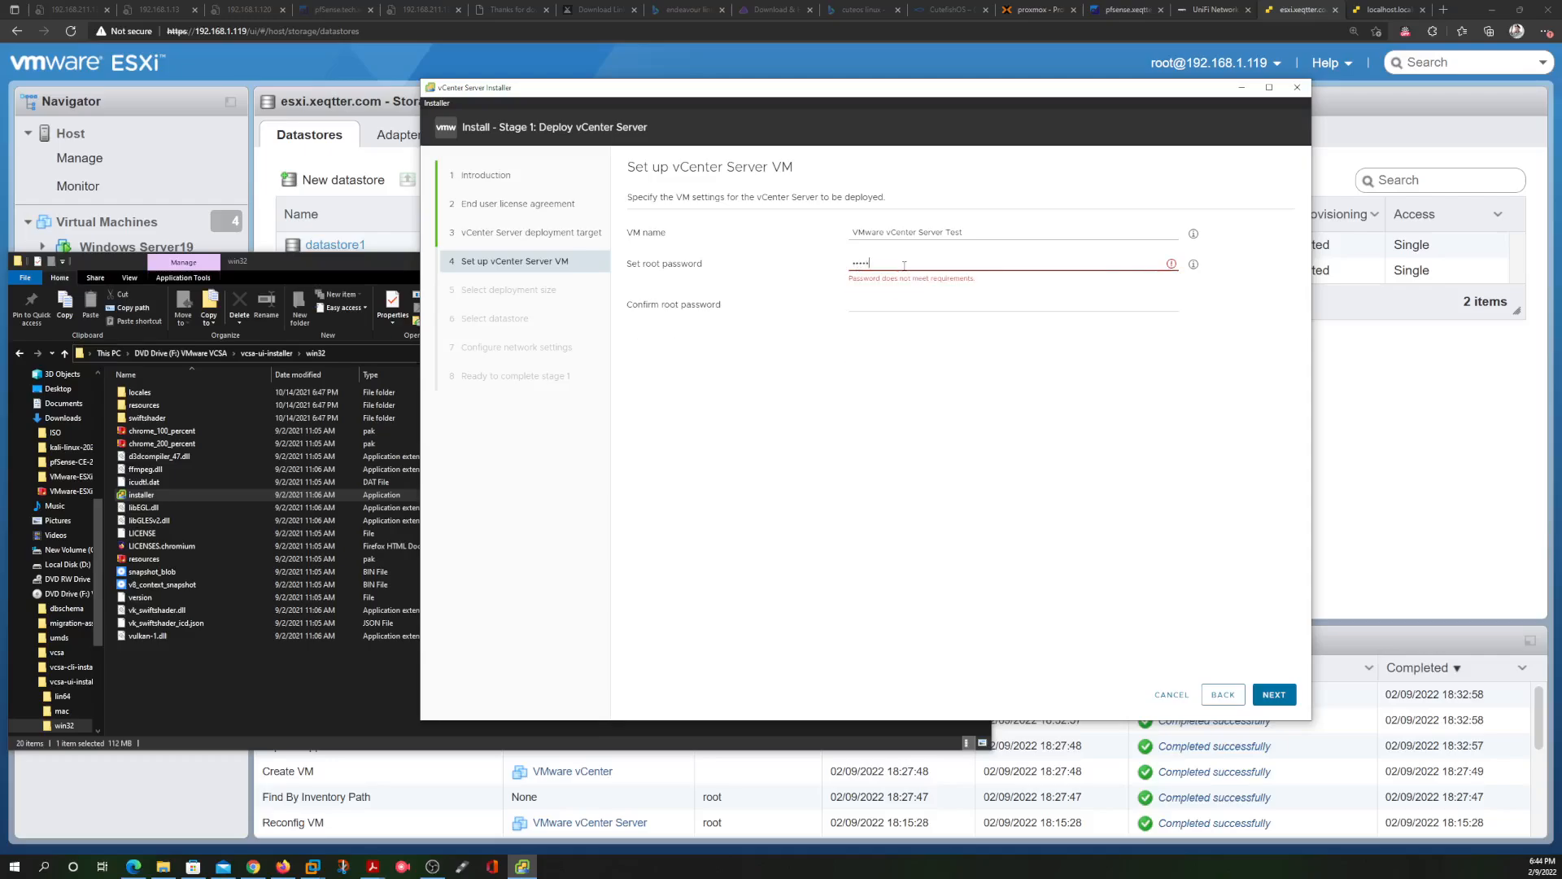
{"action": "type", "text": "•••••••"}
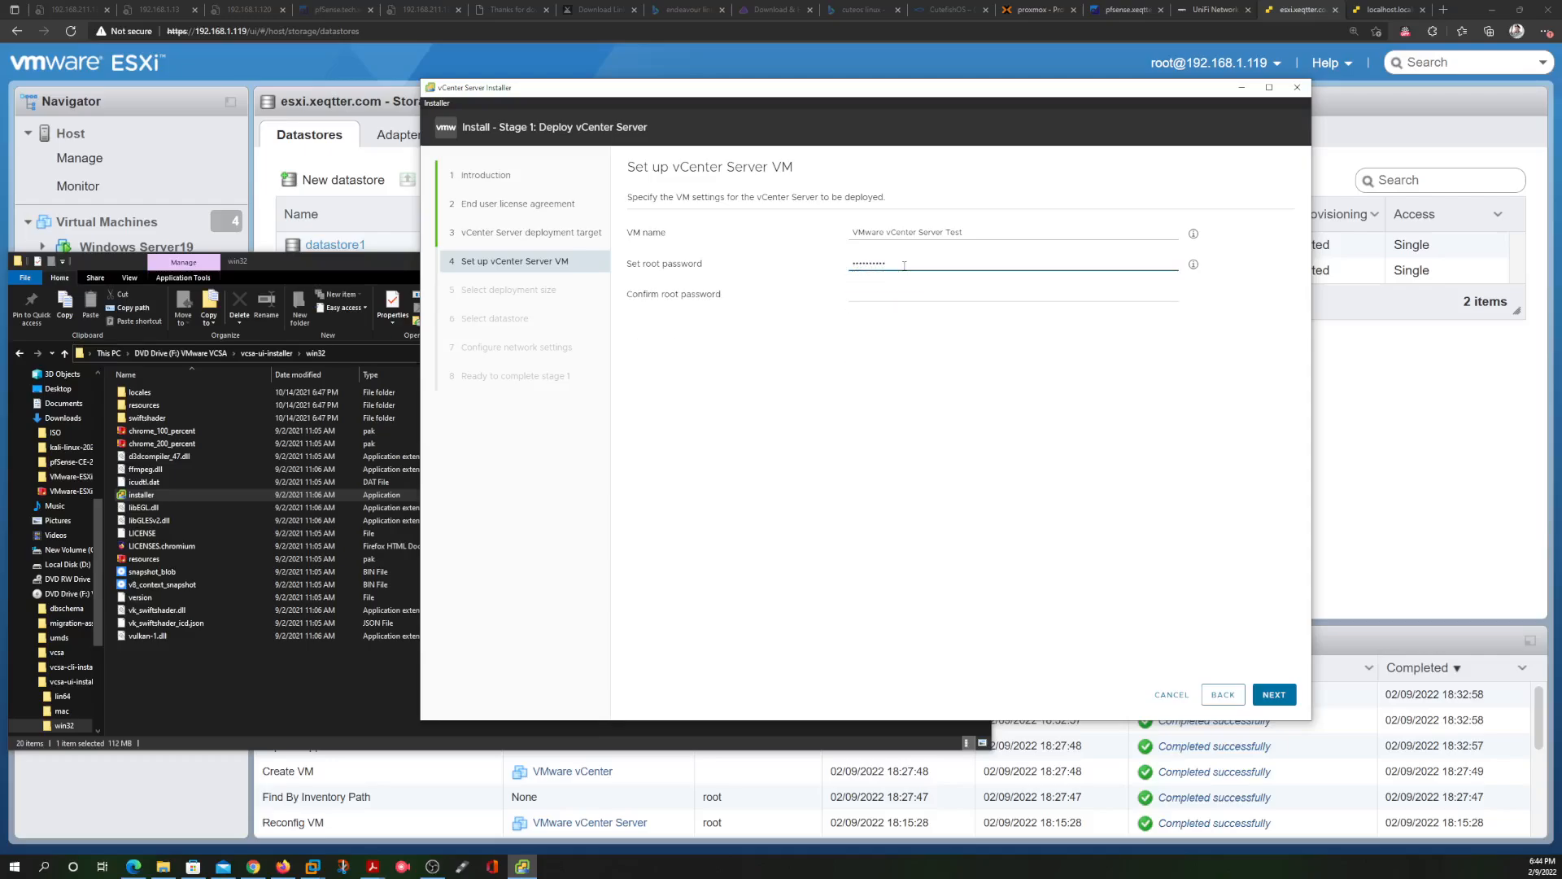
{"action": "key", "text": "Tab"}
{"action": "type", "text": "•"}
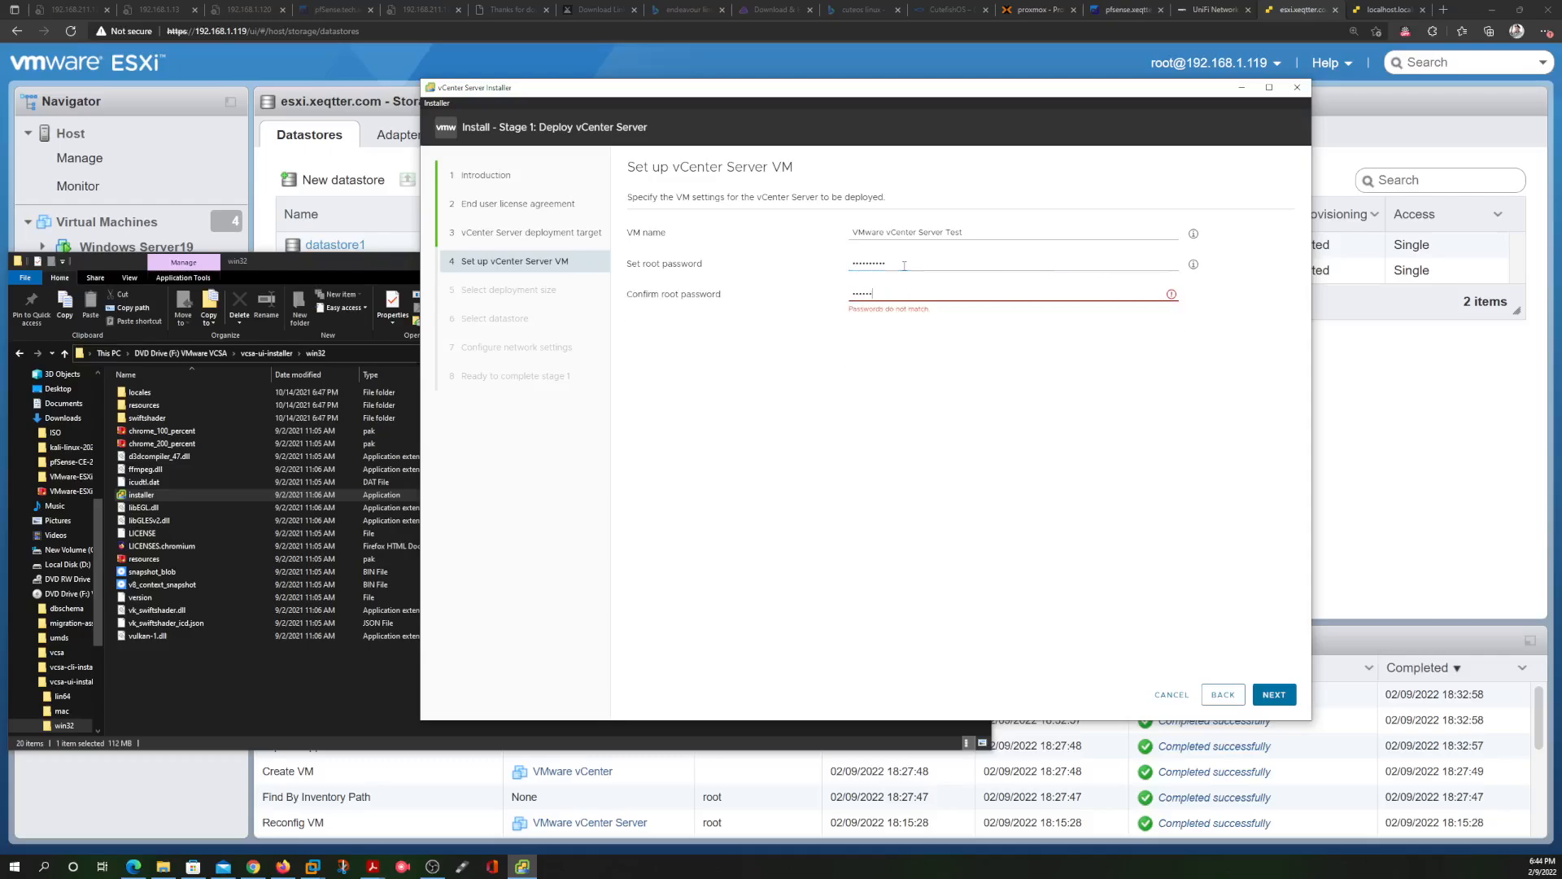
{"action": "type", "text": "•••••••••"}
Accept the name and password, keep the Tiny deployment size and datastore2
{"action": "left_click", "coordinate": [1274, 694]}
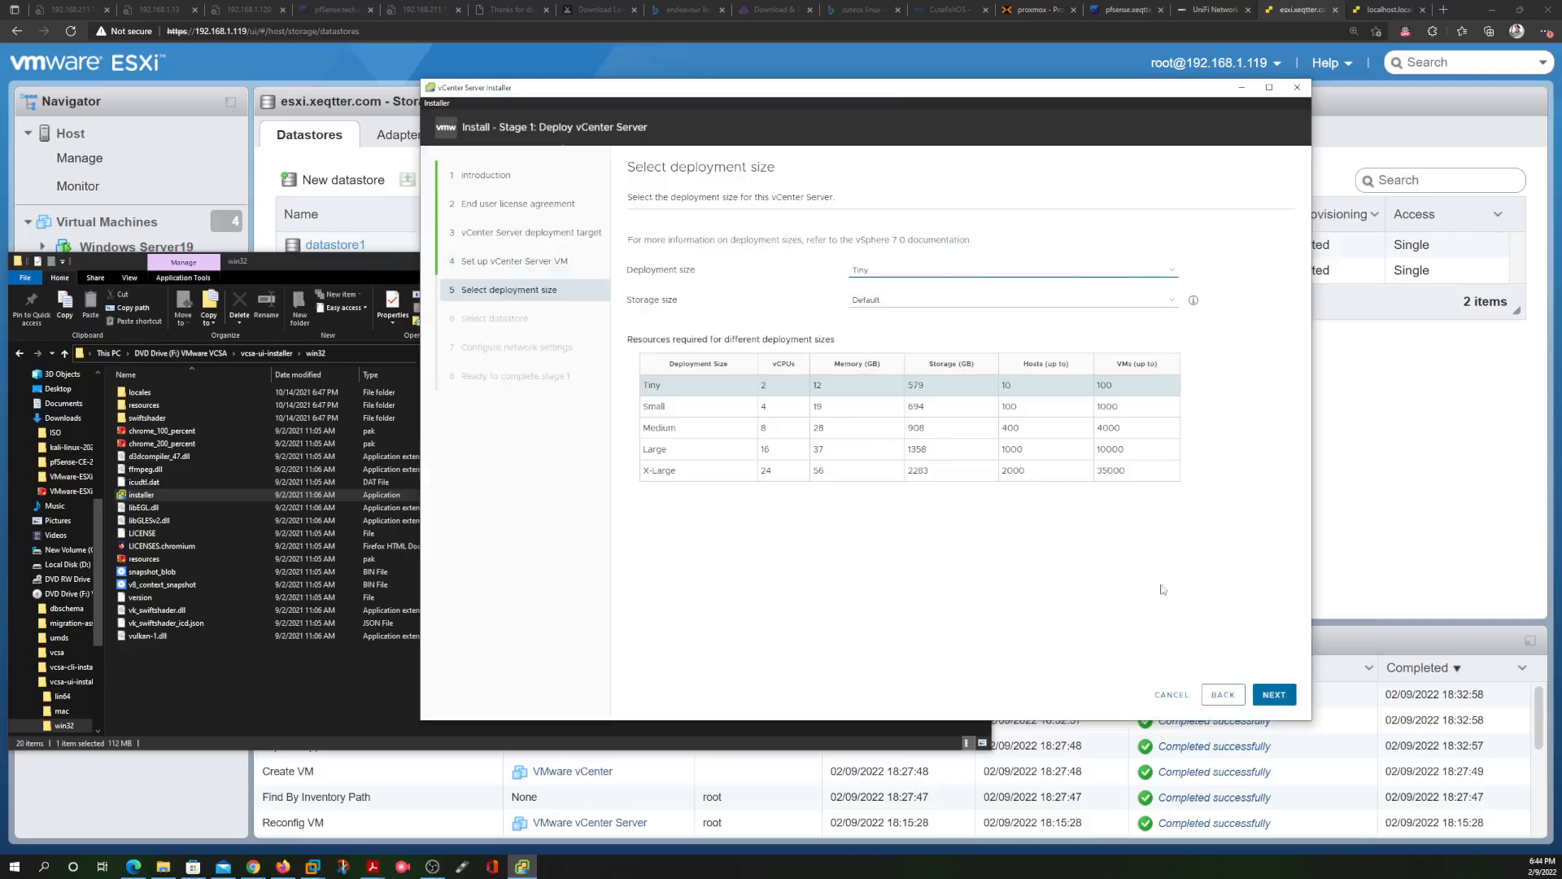
{"action": "left_click", "coordinate": [1274, 694]}
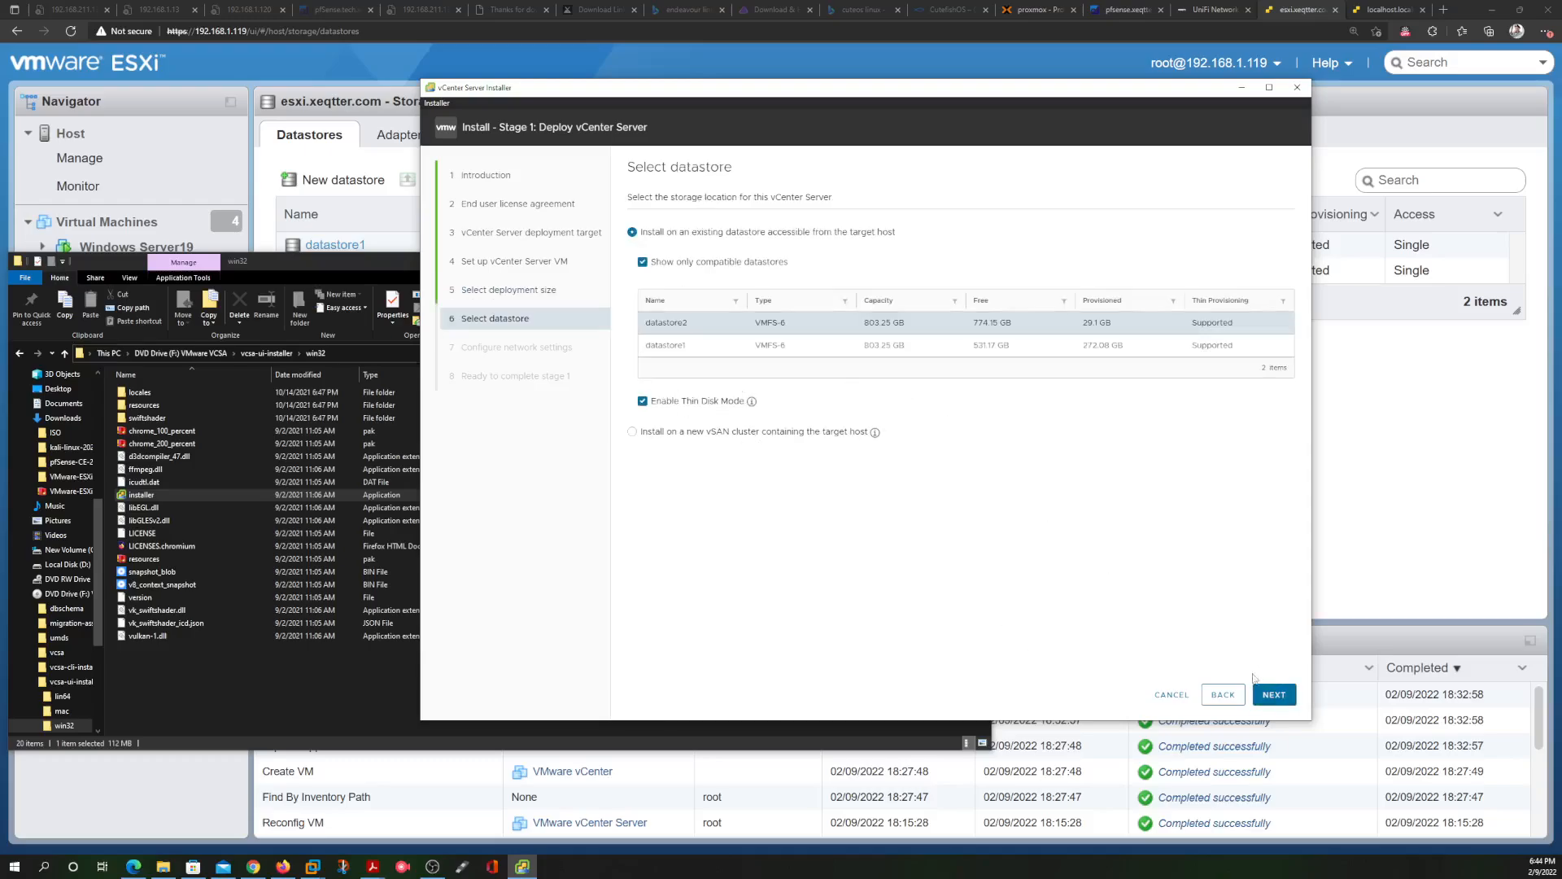
{"action": "left_click", "coordinate": [1274, 696]}
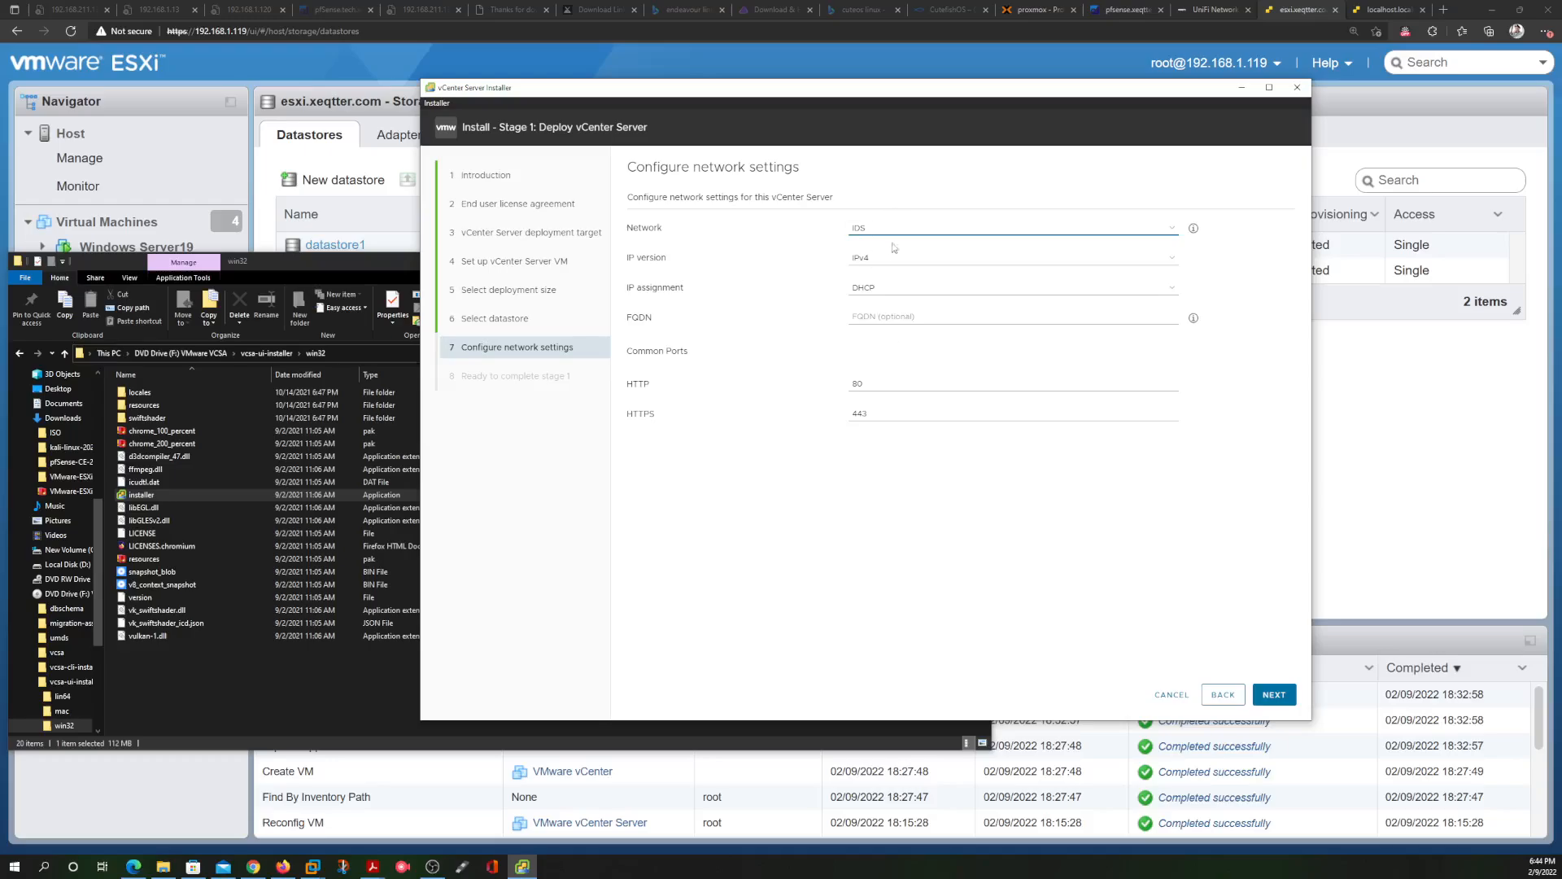
Put the appliance on the Infrastructure network with static IP address 192.168.1.66
{"action": "left_click", "coordinate": [887, 228]}
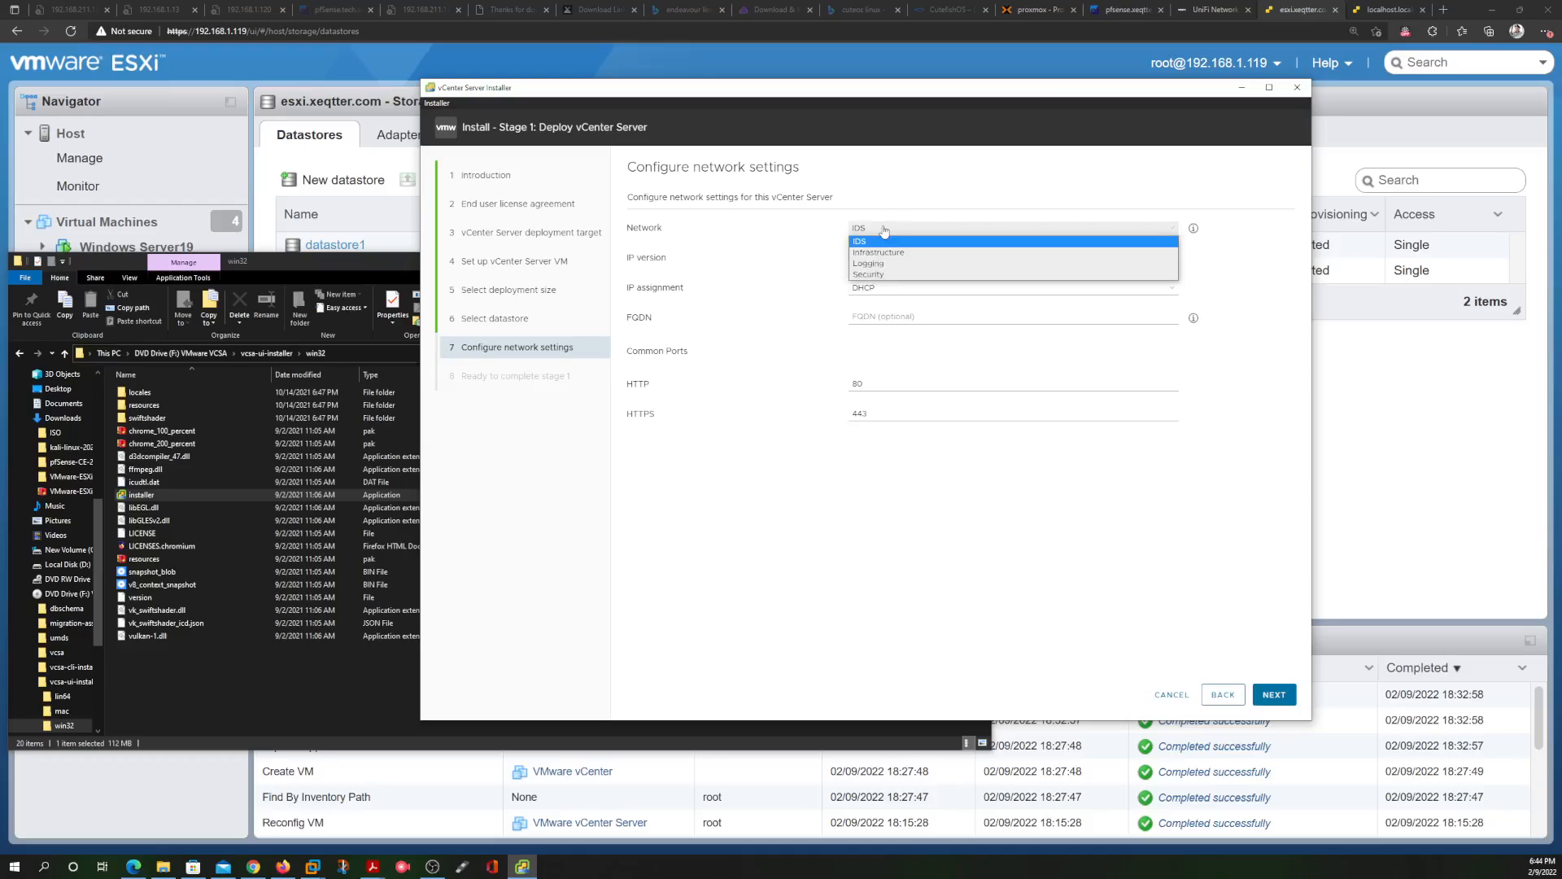
{"action": "left_click", "coordinate": [899, 253]}
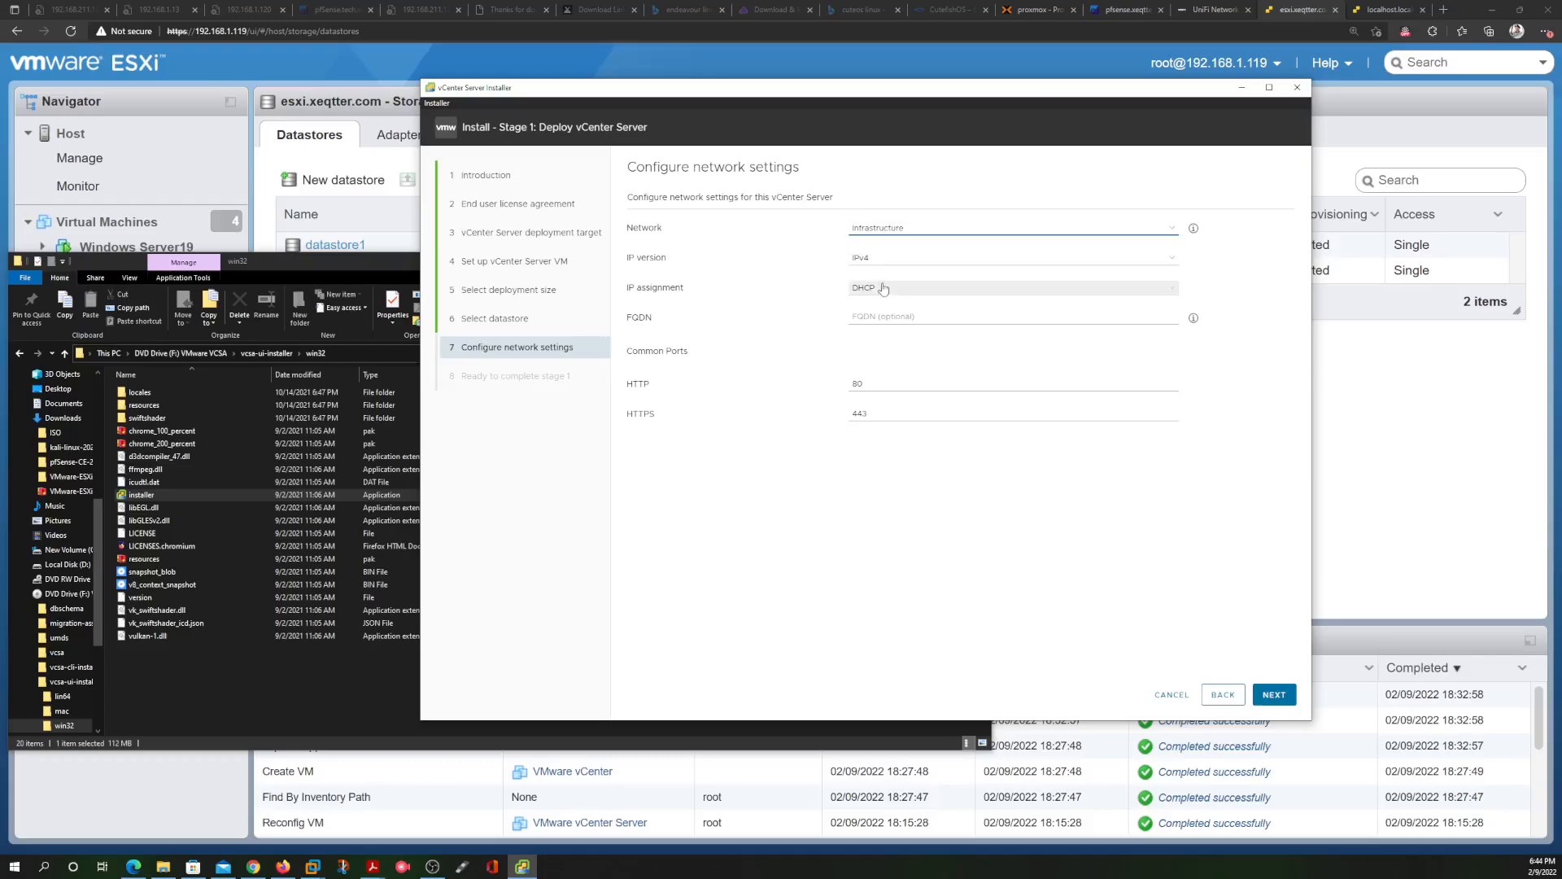
{"action": "left_click", "coordinate": [877, 289]}
{"action": "left_click", "coordinate": [874, 305]}
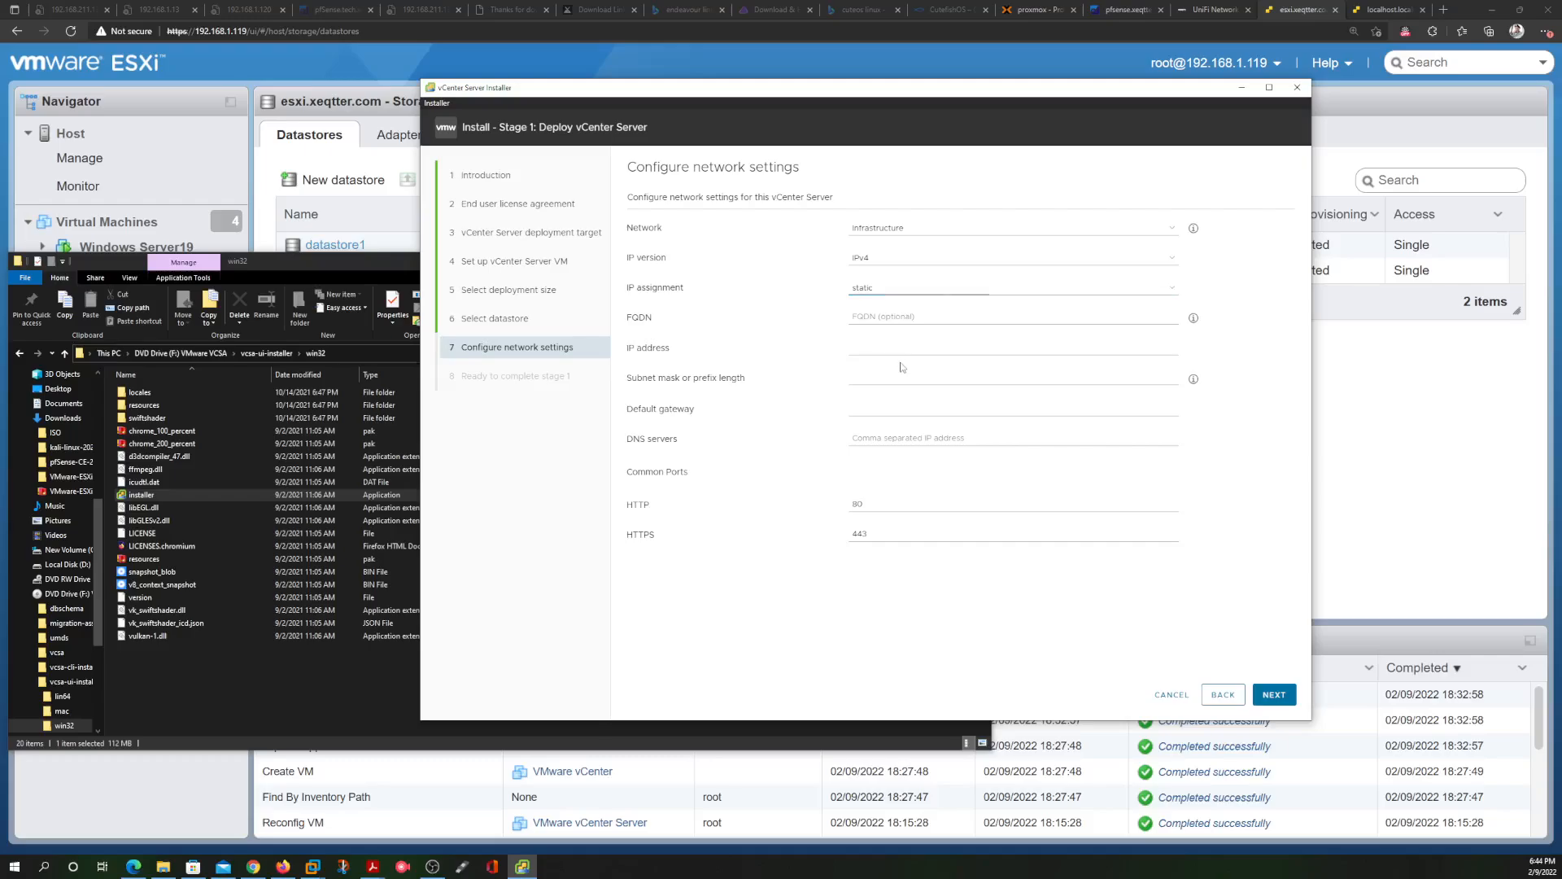
{"action": "left_click", "coordinate": [902, 351]}
{"action": "type", "text": "192.168."}
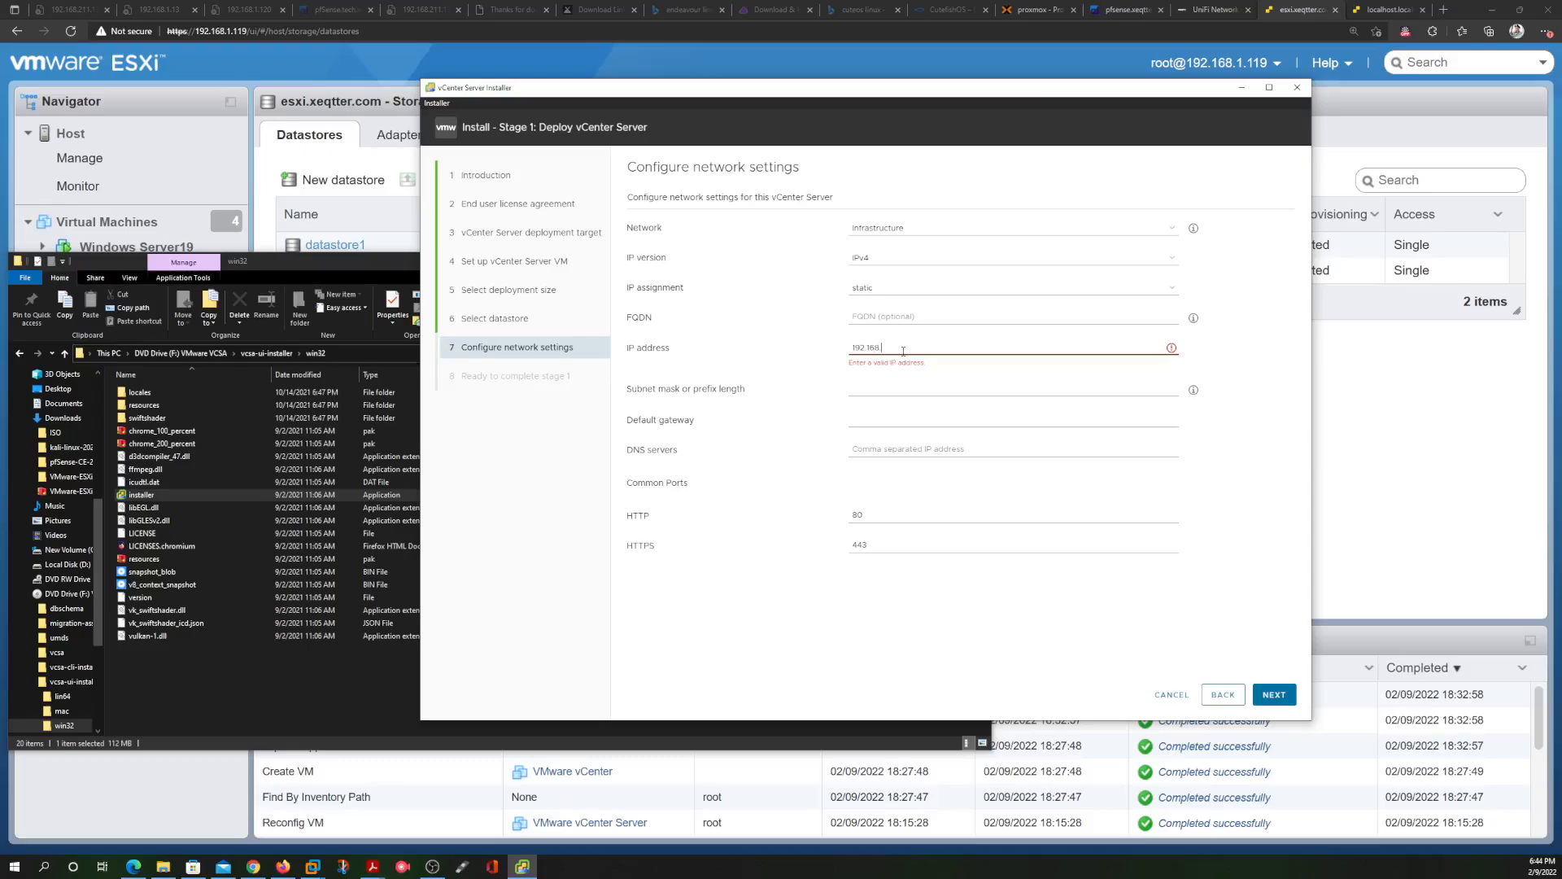
{"action": "type", "text": "1.66"}
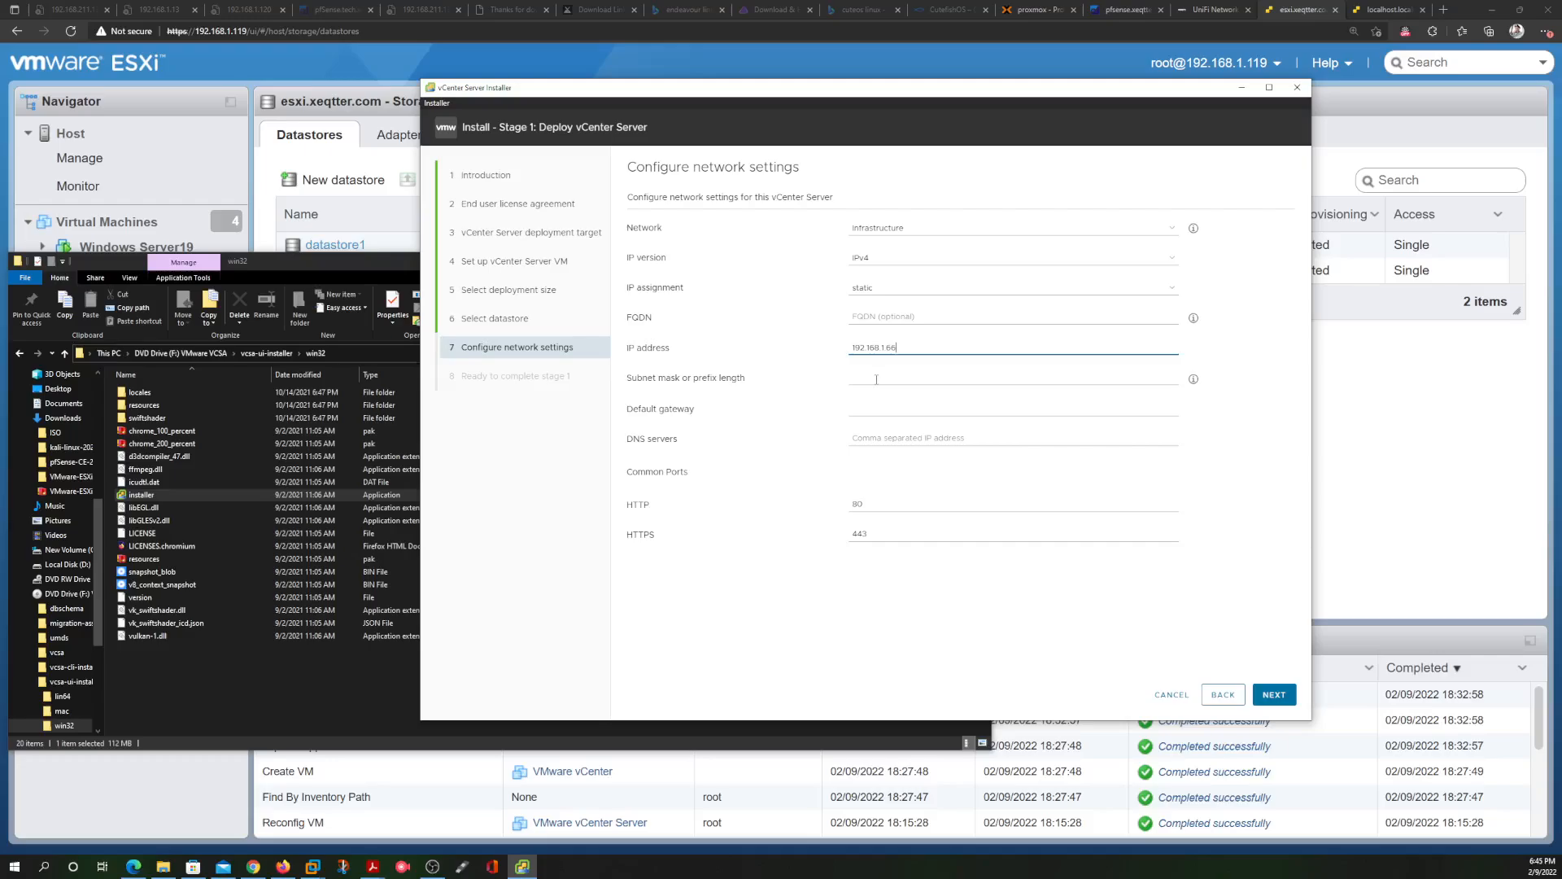
Enter subnet 255.255.255.0, gateway 192.168.1.1 and DNS 8.8.8.8, then proceed to review
{"action": "left_click", "coordinate": [895, 379]}
{"action": "type", "text": "255"}
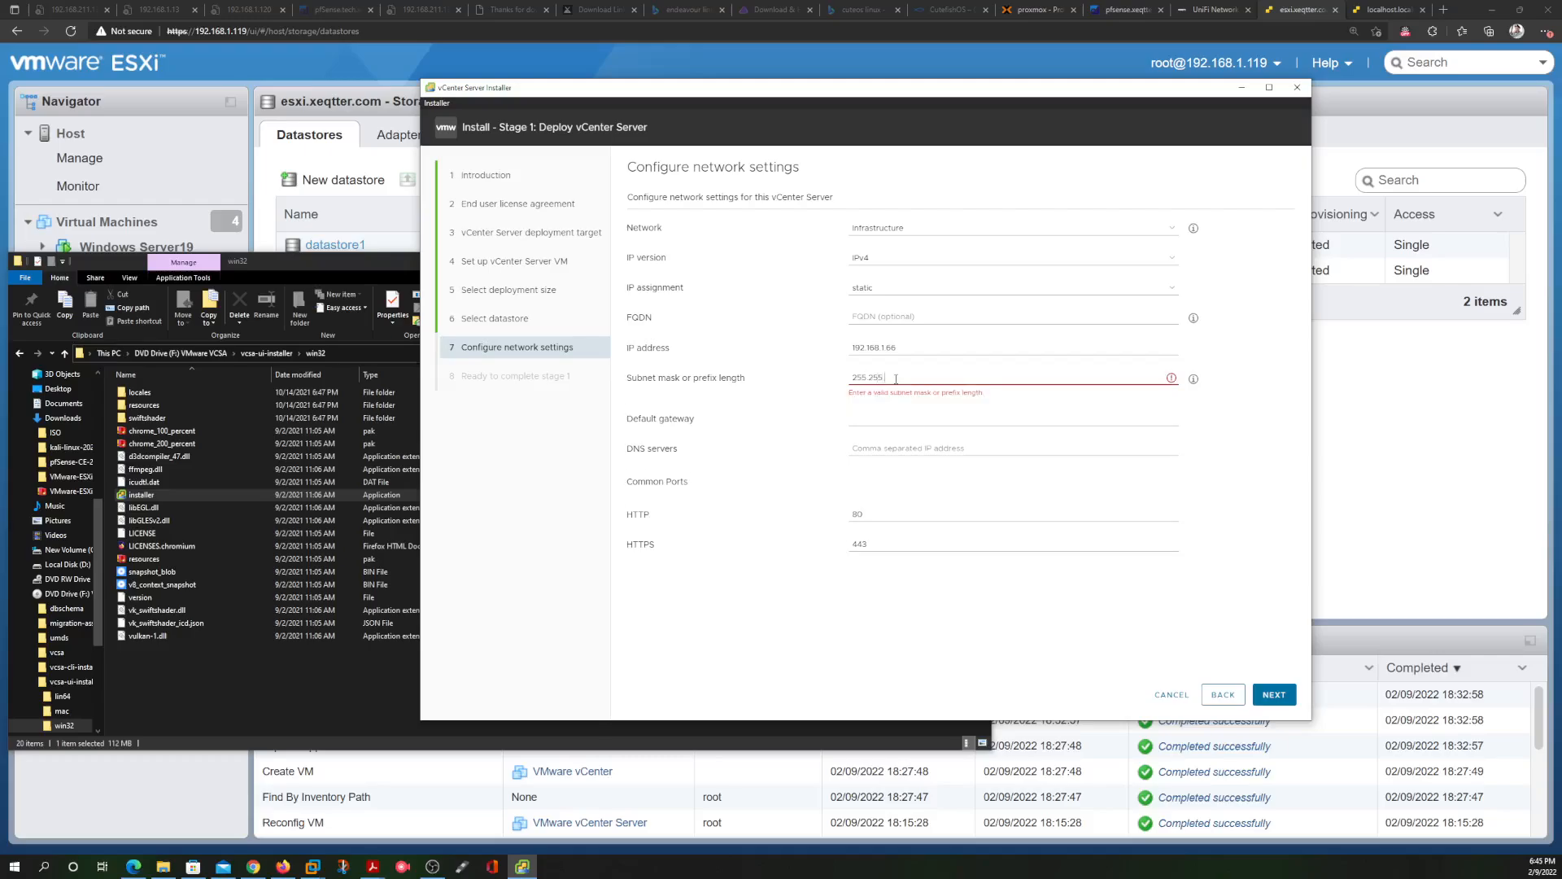
{"action": "type", "text": ".255.255.0"}
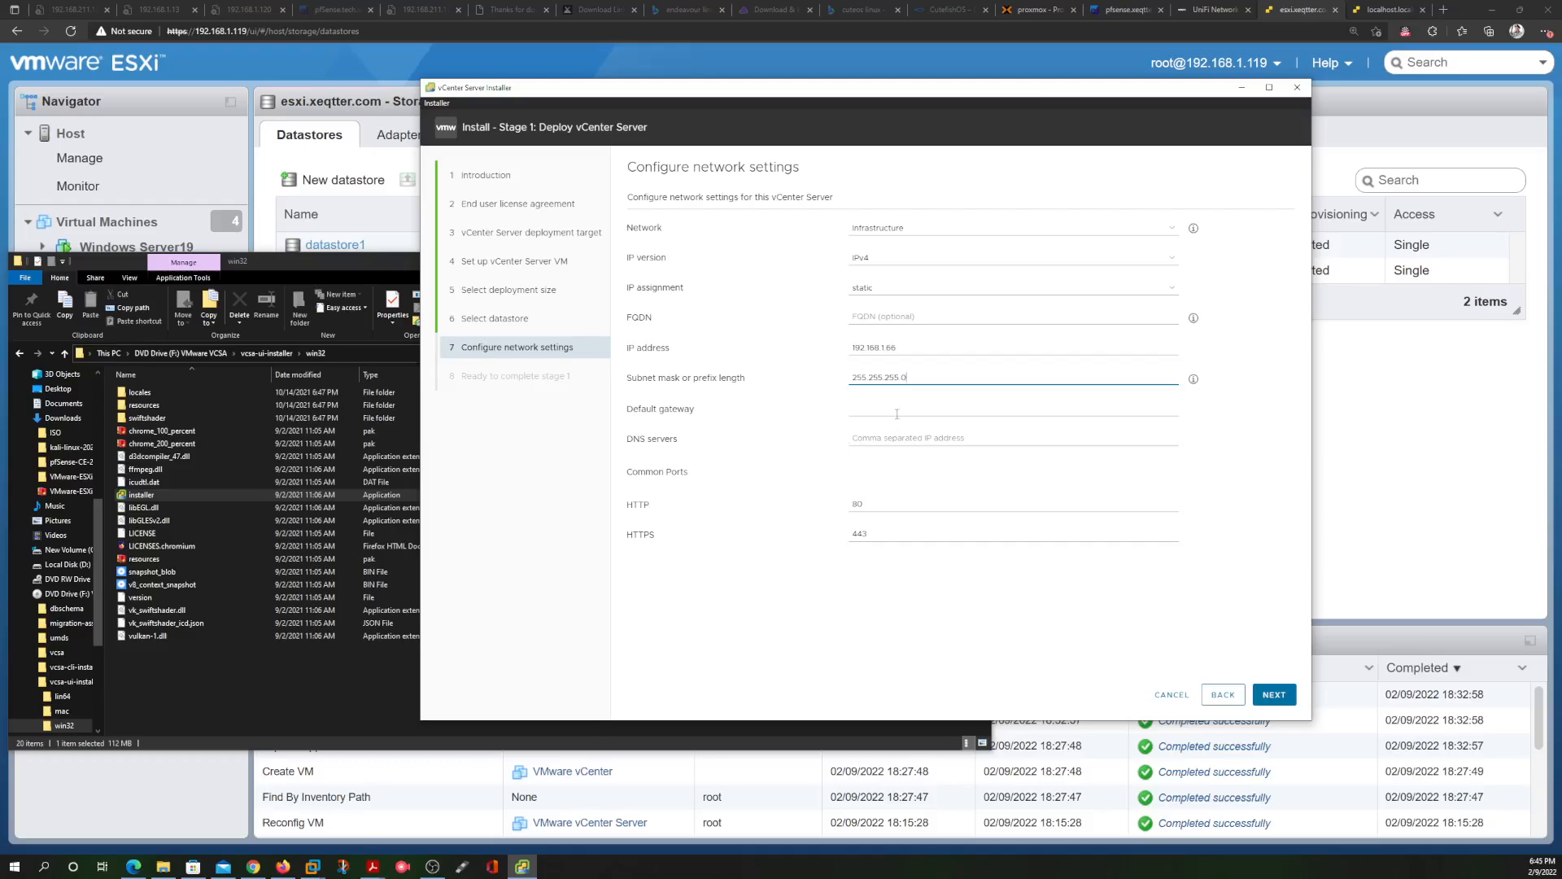
{"action": "left_click", "coordinate": [901, 406]}
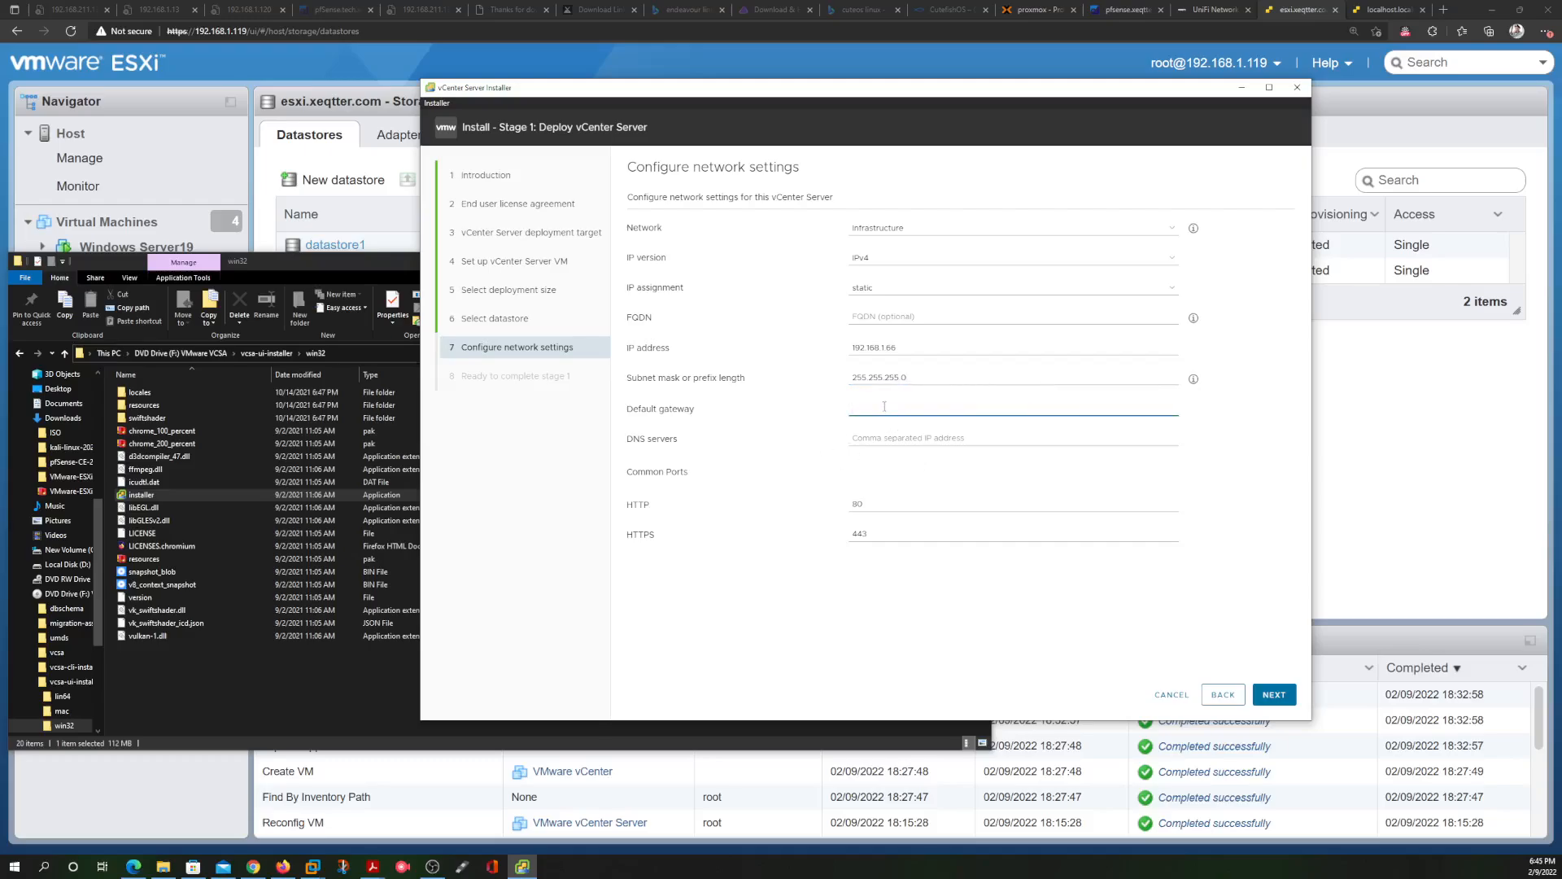
{"action": "type", "text": "192.168"}
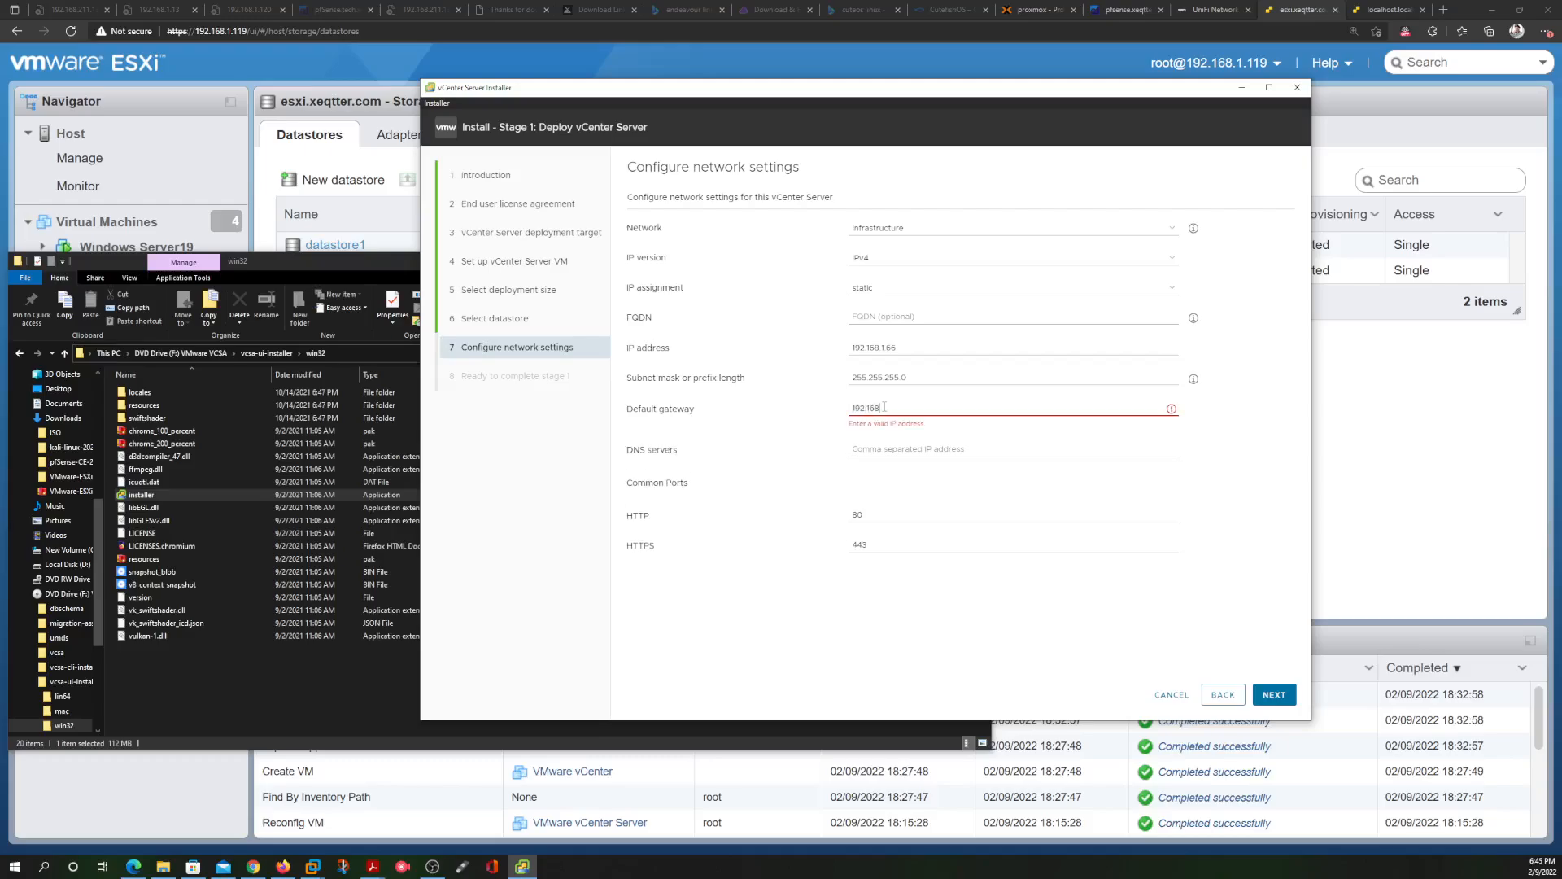
{"action": "type", "text": ".1.1"}
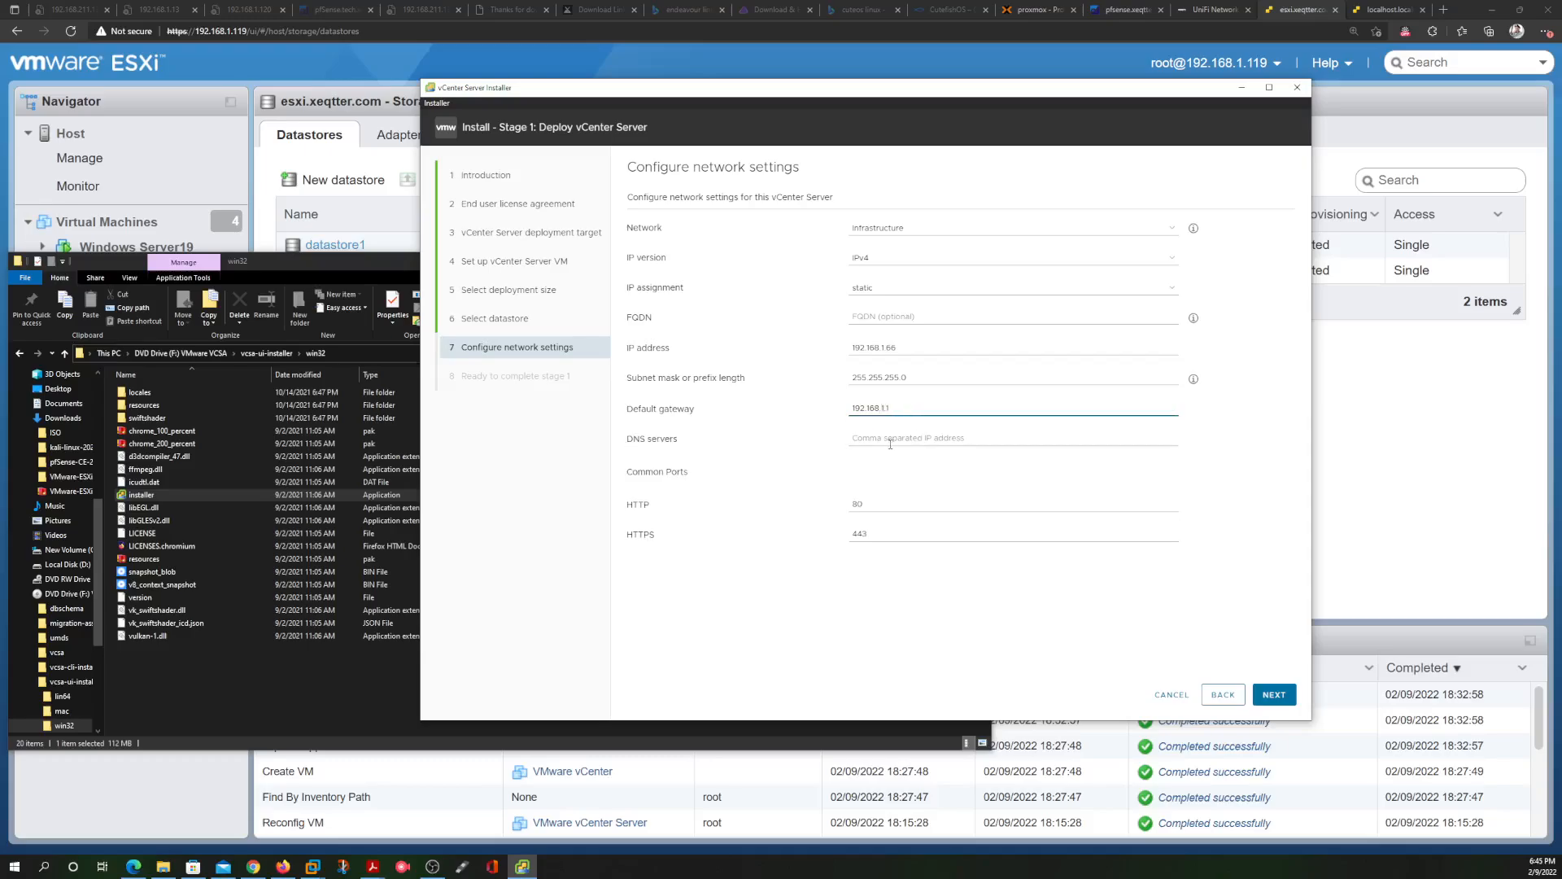
{"action": "left_click", "coordinate": [936, 438]}
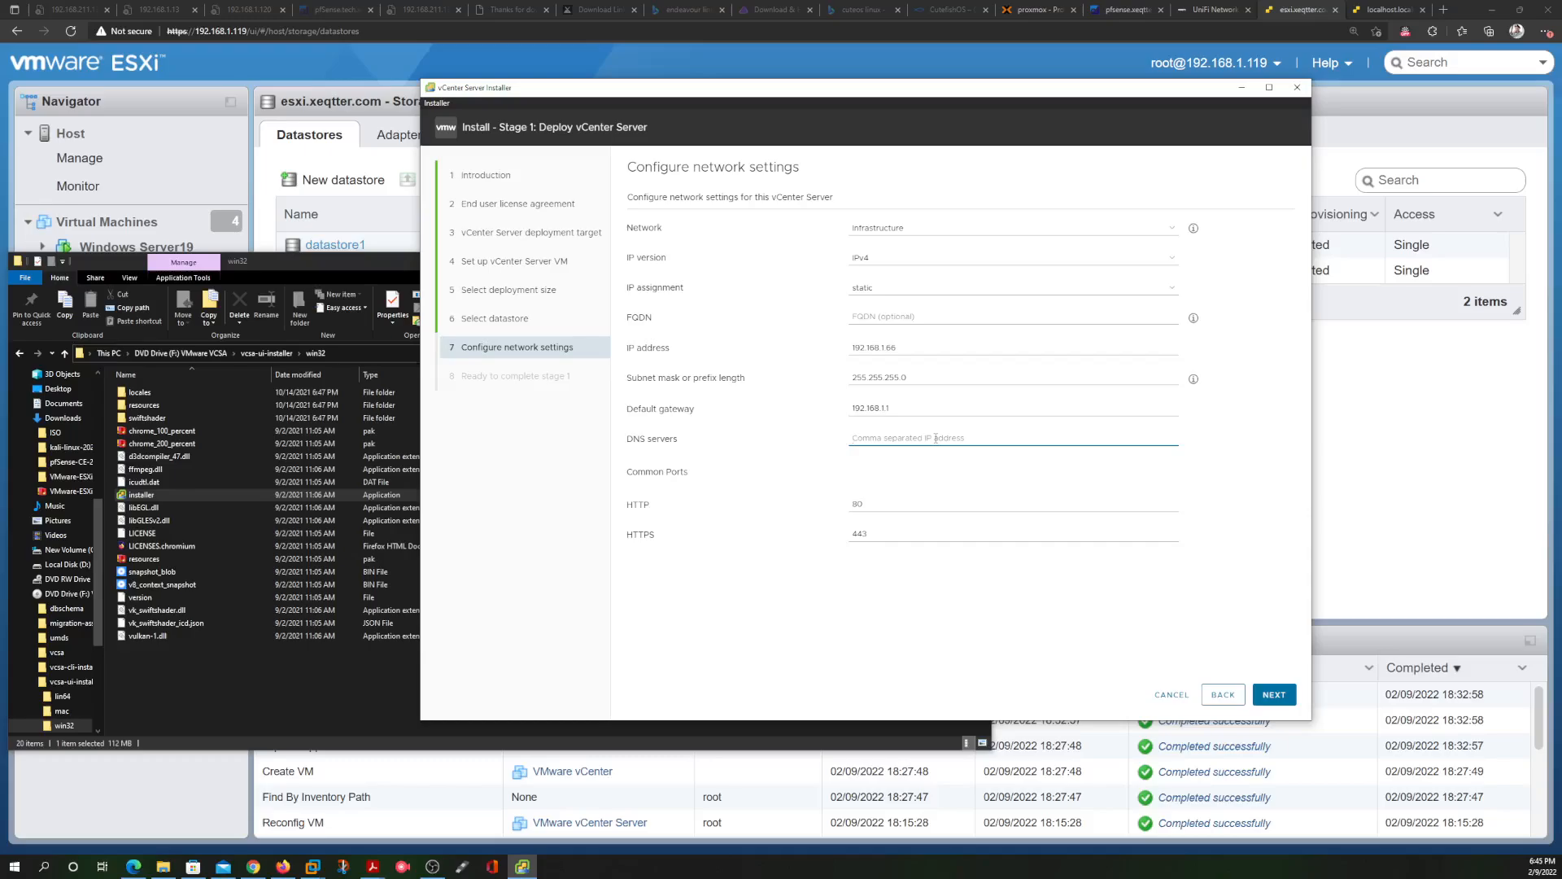
{"action": "type", "text": "8.8.8.8"}
{"action": "left_click", "coordinate": [1273, 695]}
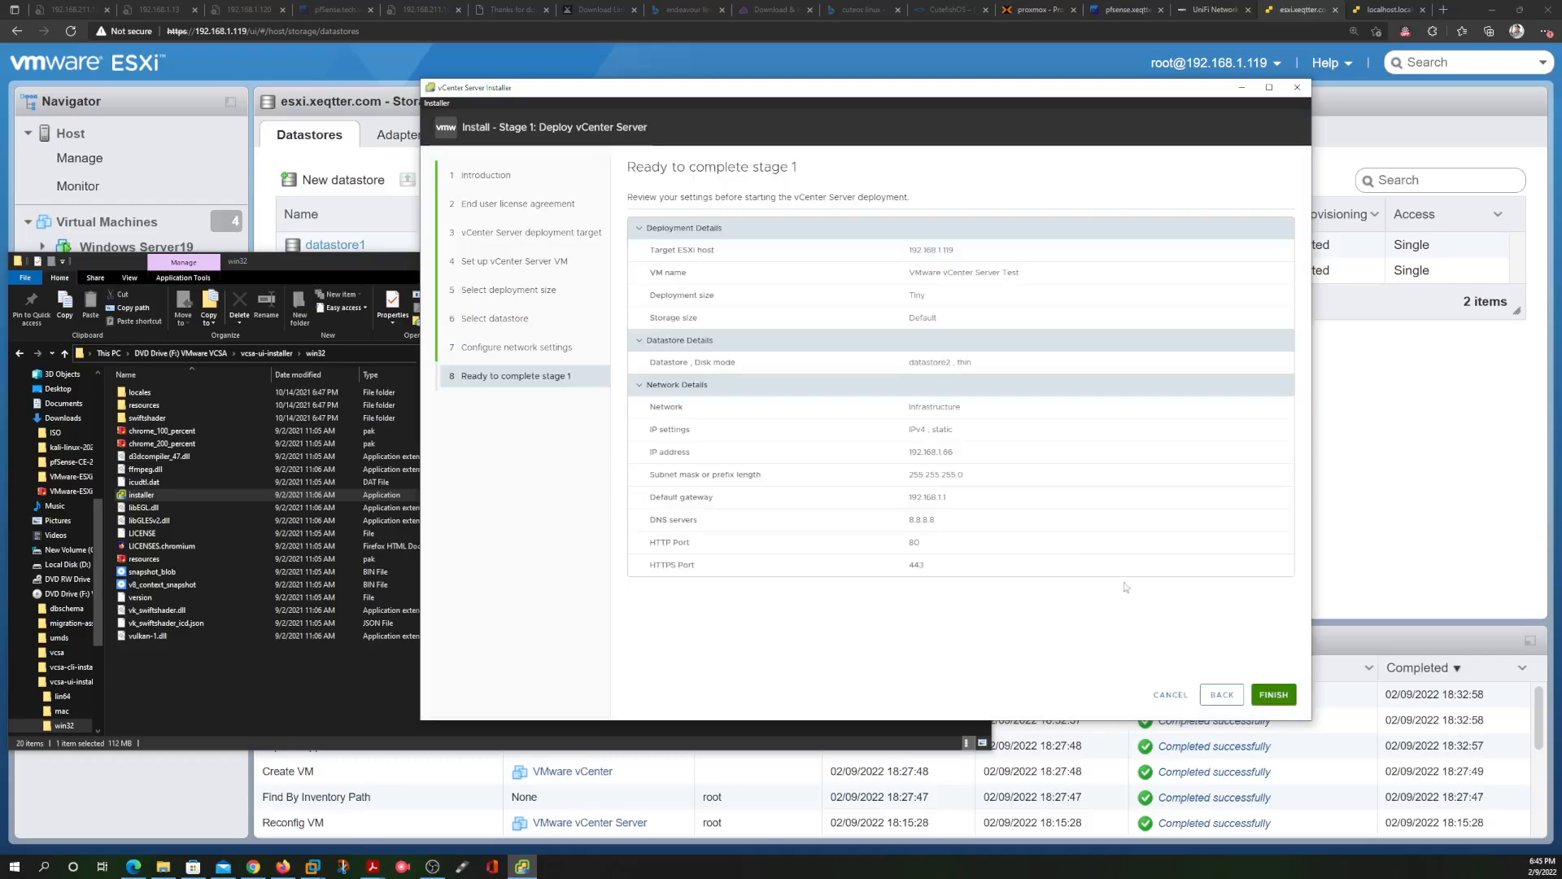
Launch the stage 1 deployment and switch to the localhost tab for ESXi host 192.168.211.145
{"action": "left_click", "coordinate": [1274, 695]}
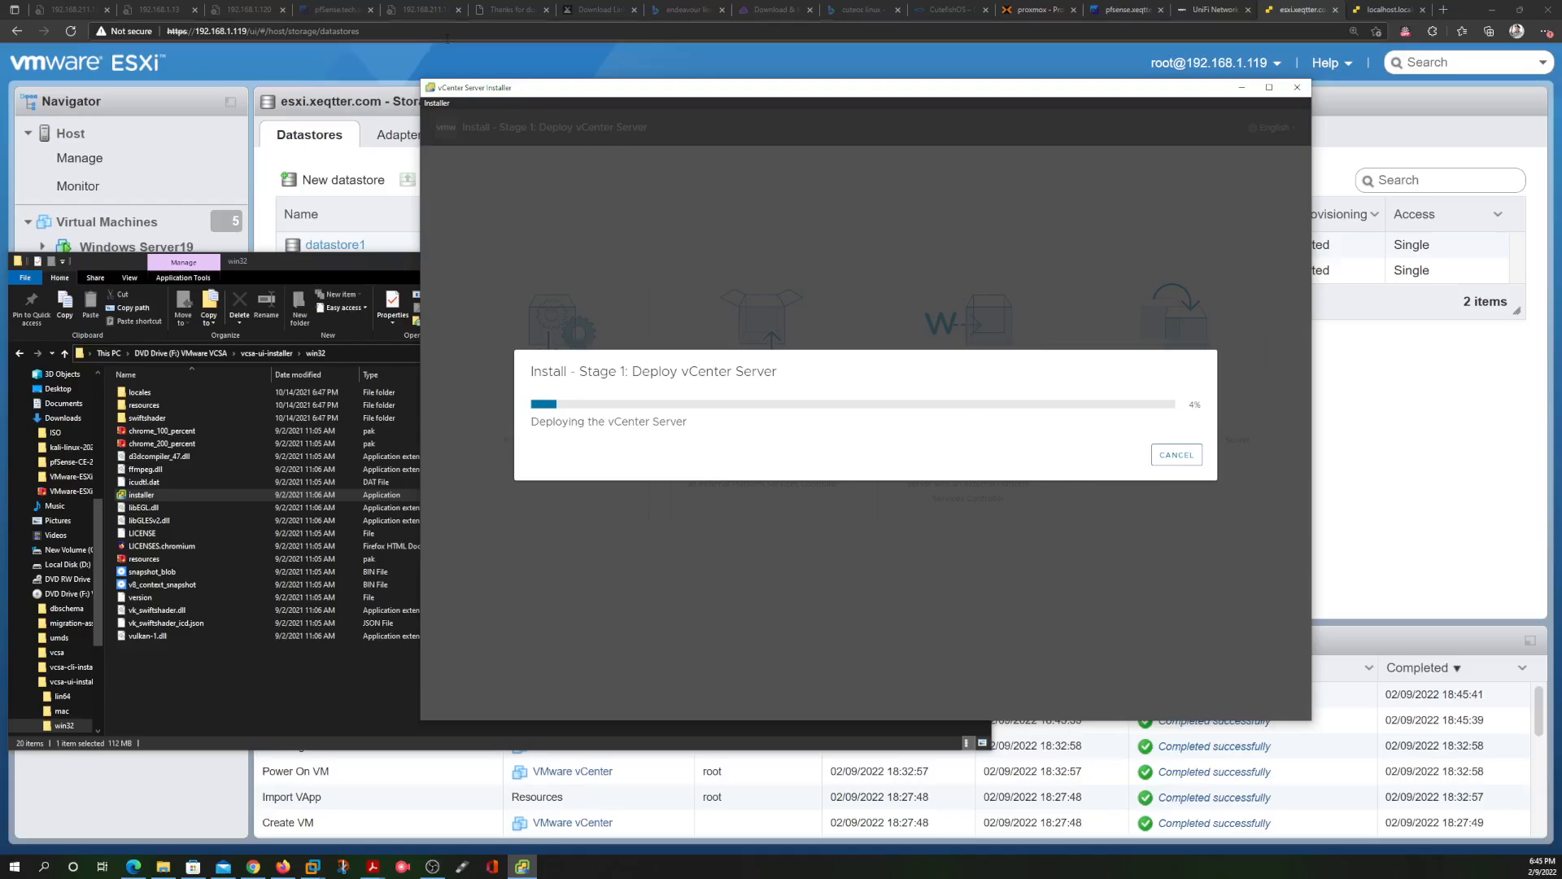
{"action": "left_click", "coordinate": [1387, 9]}
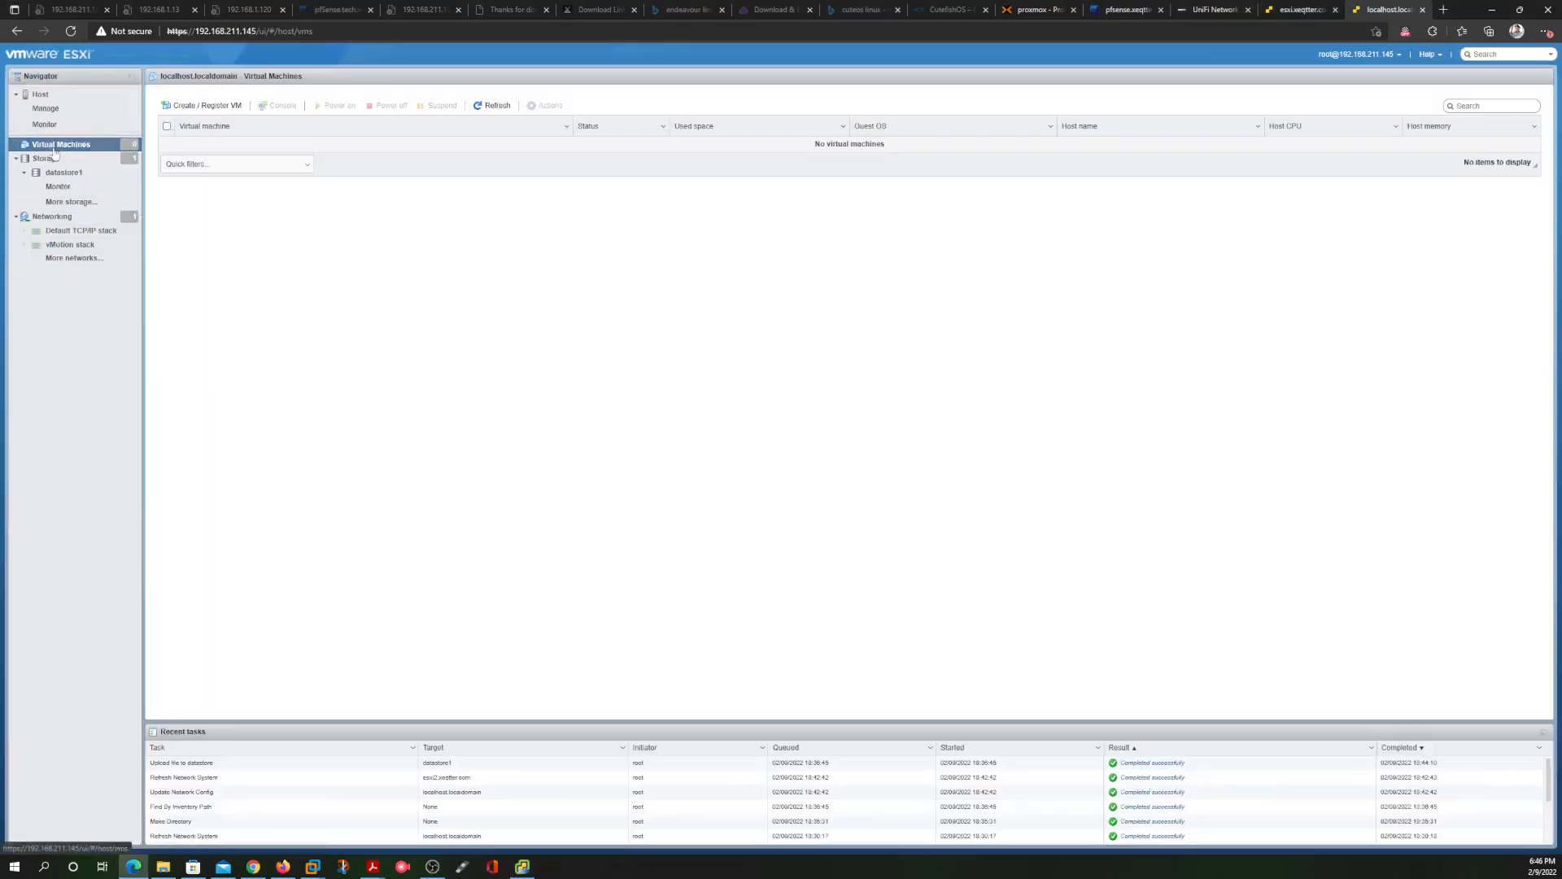
Verify the Ubuntu ISO is in the datastore's ISOs folder, then start the New virtual machine wizard
{"action": "left_click", "coordinate": [79, 160]}
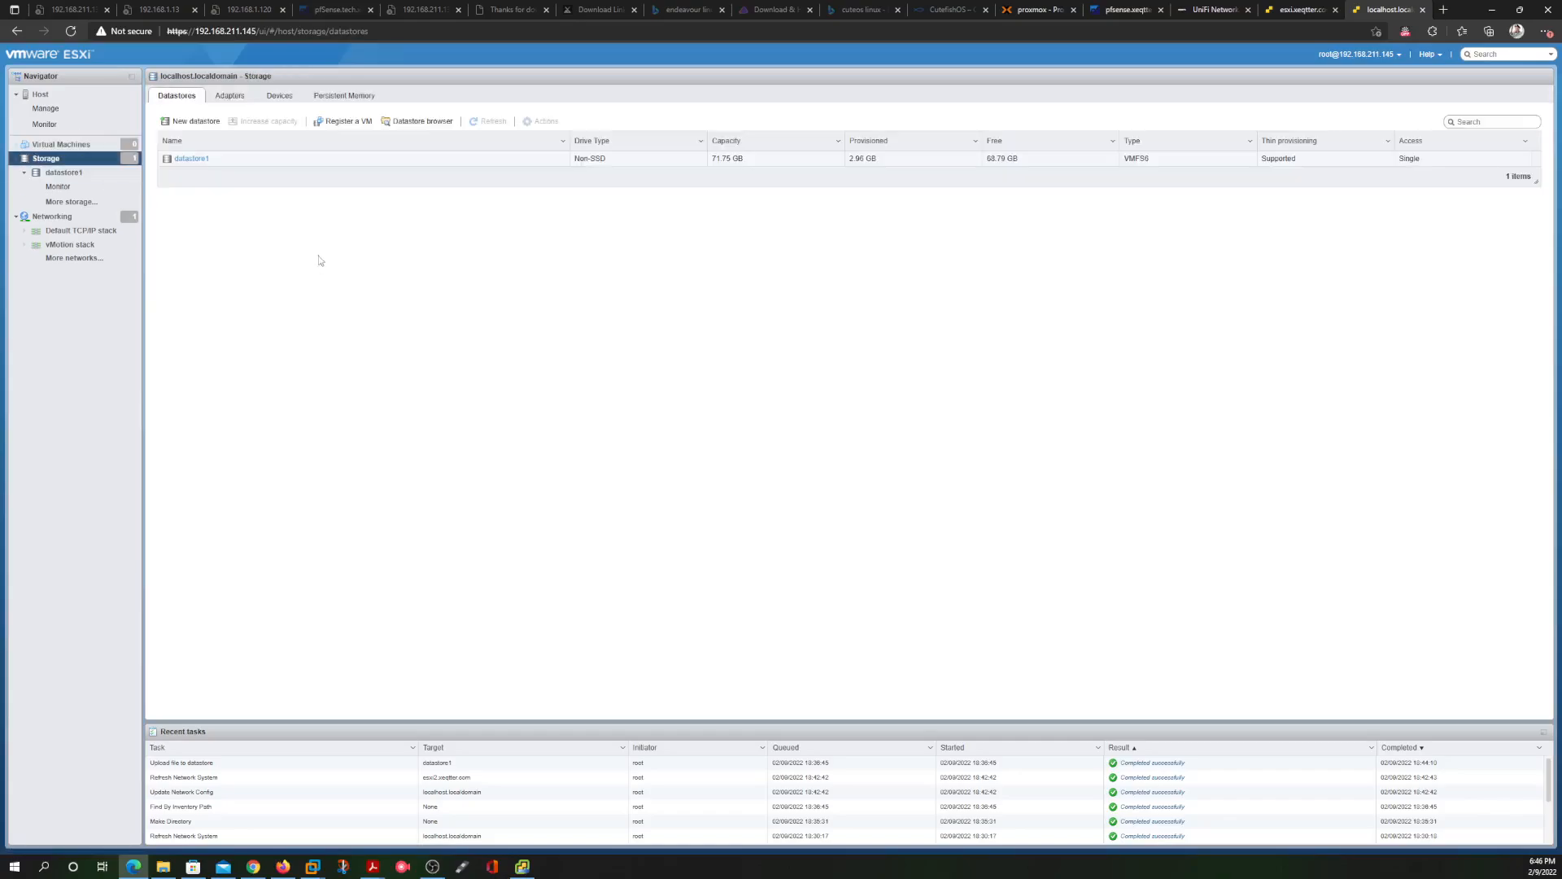
{"action": "left_click", "coordinate": [422, 121]}
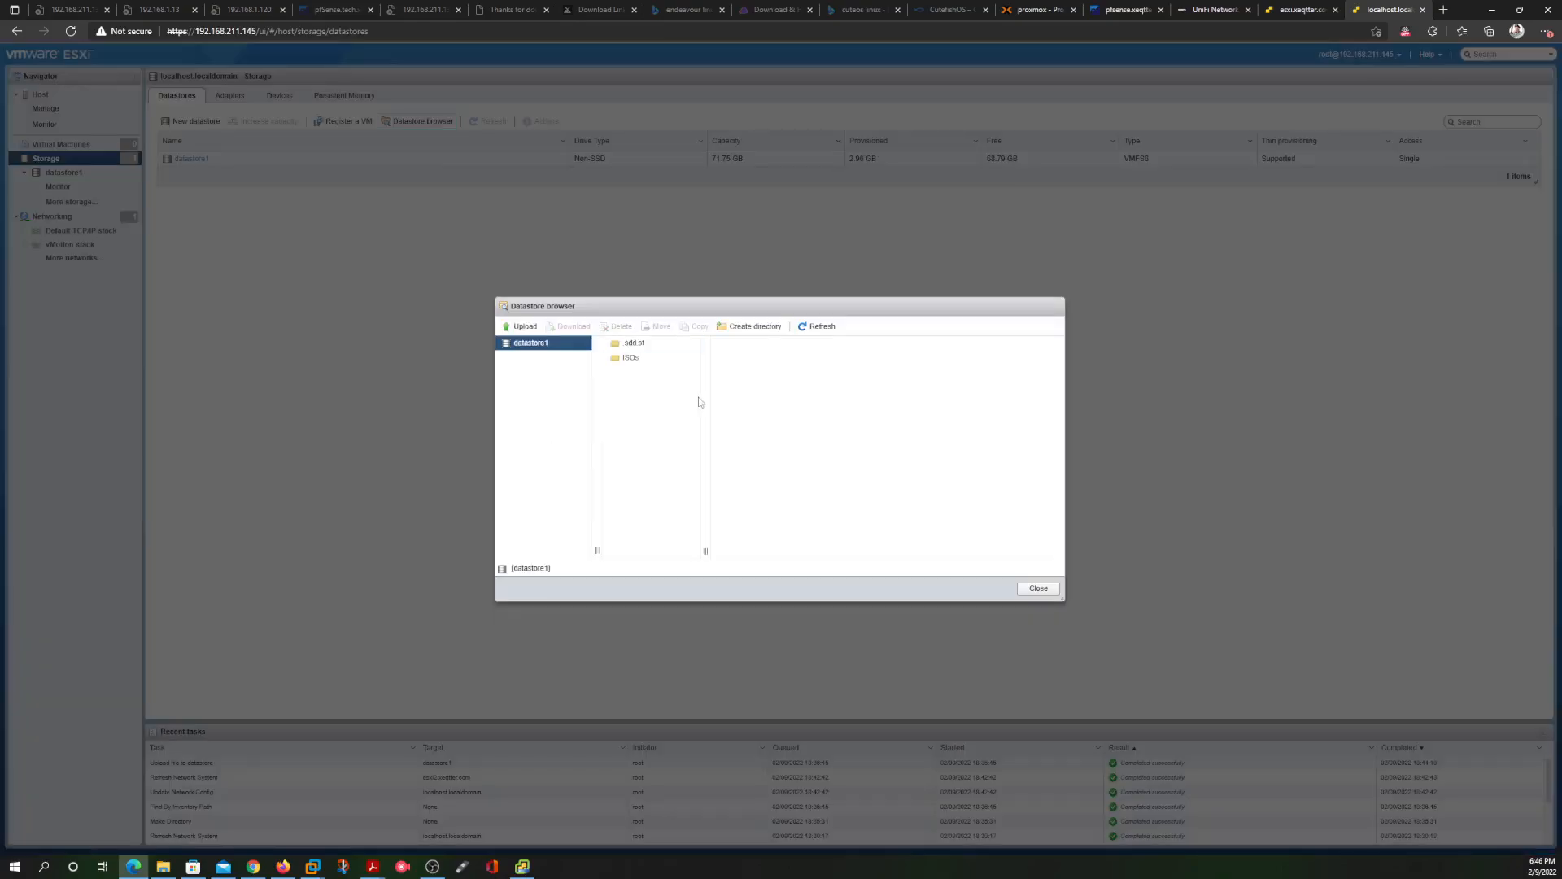
{"action": "left_click", "coordinate": [641, 361]}
{"action": "left_click", "coordinate": [773, 349]}
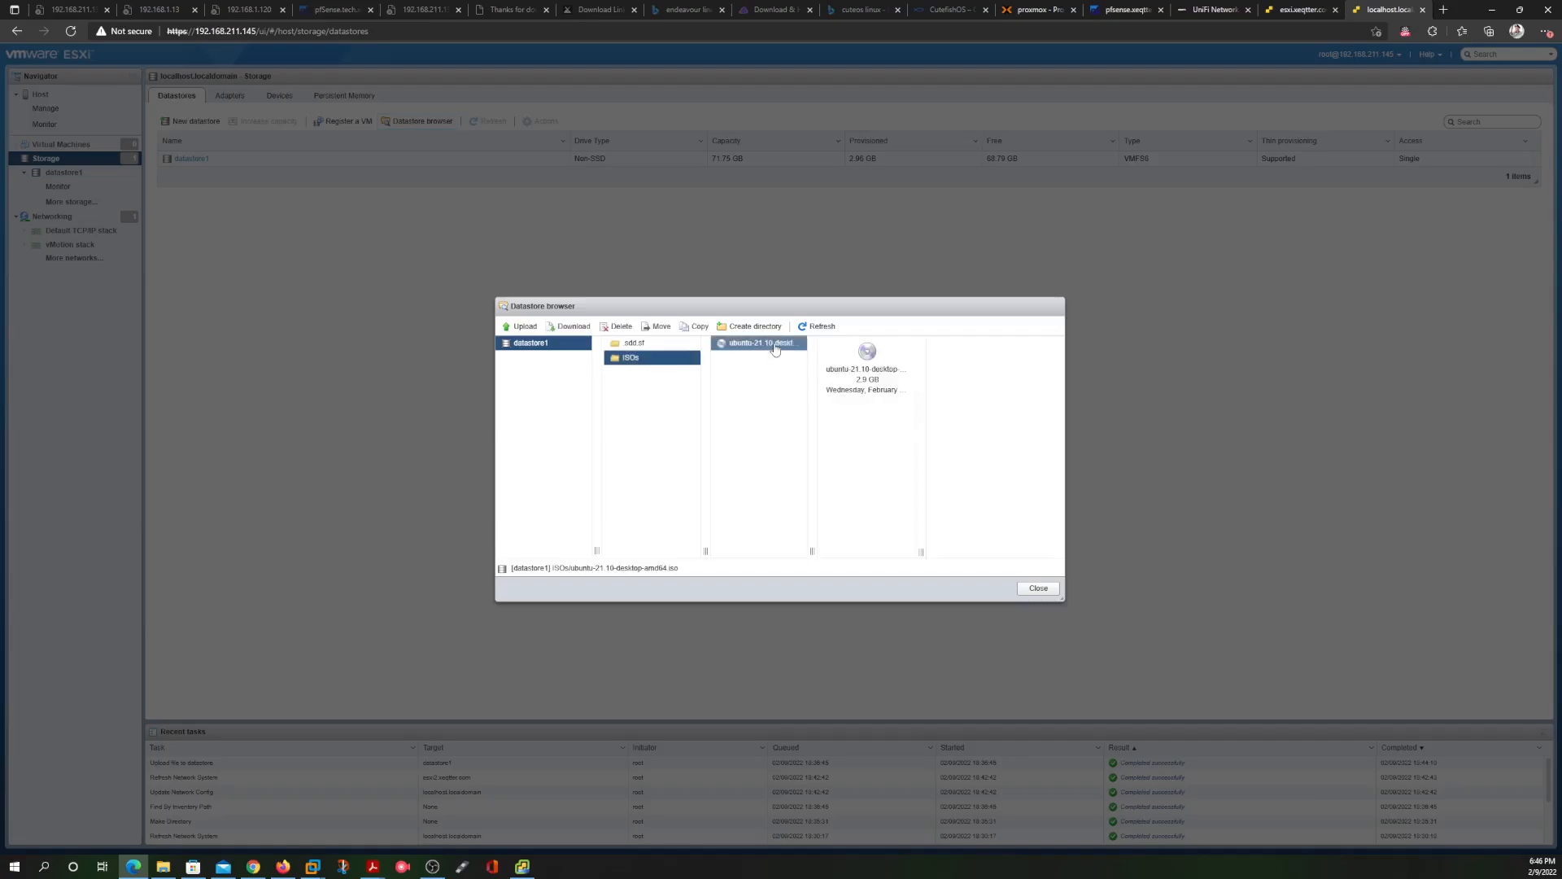
{"action": "left_click", "coordinate": [1038, 587]}
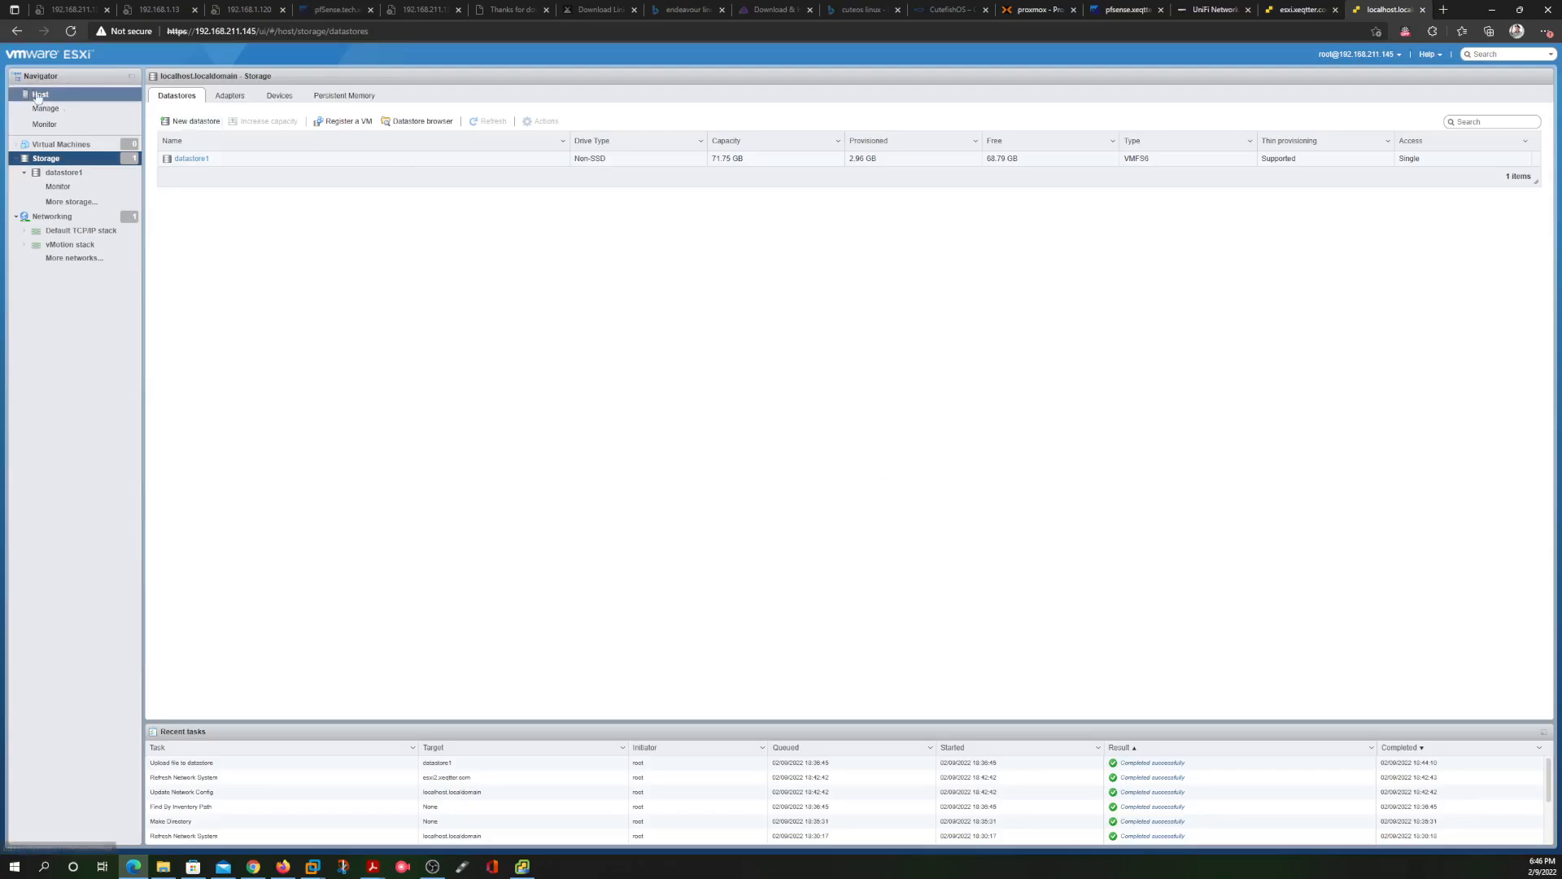
{"action": "left_click", "coordinate": [71, 100]}
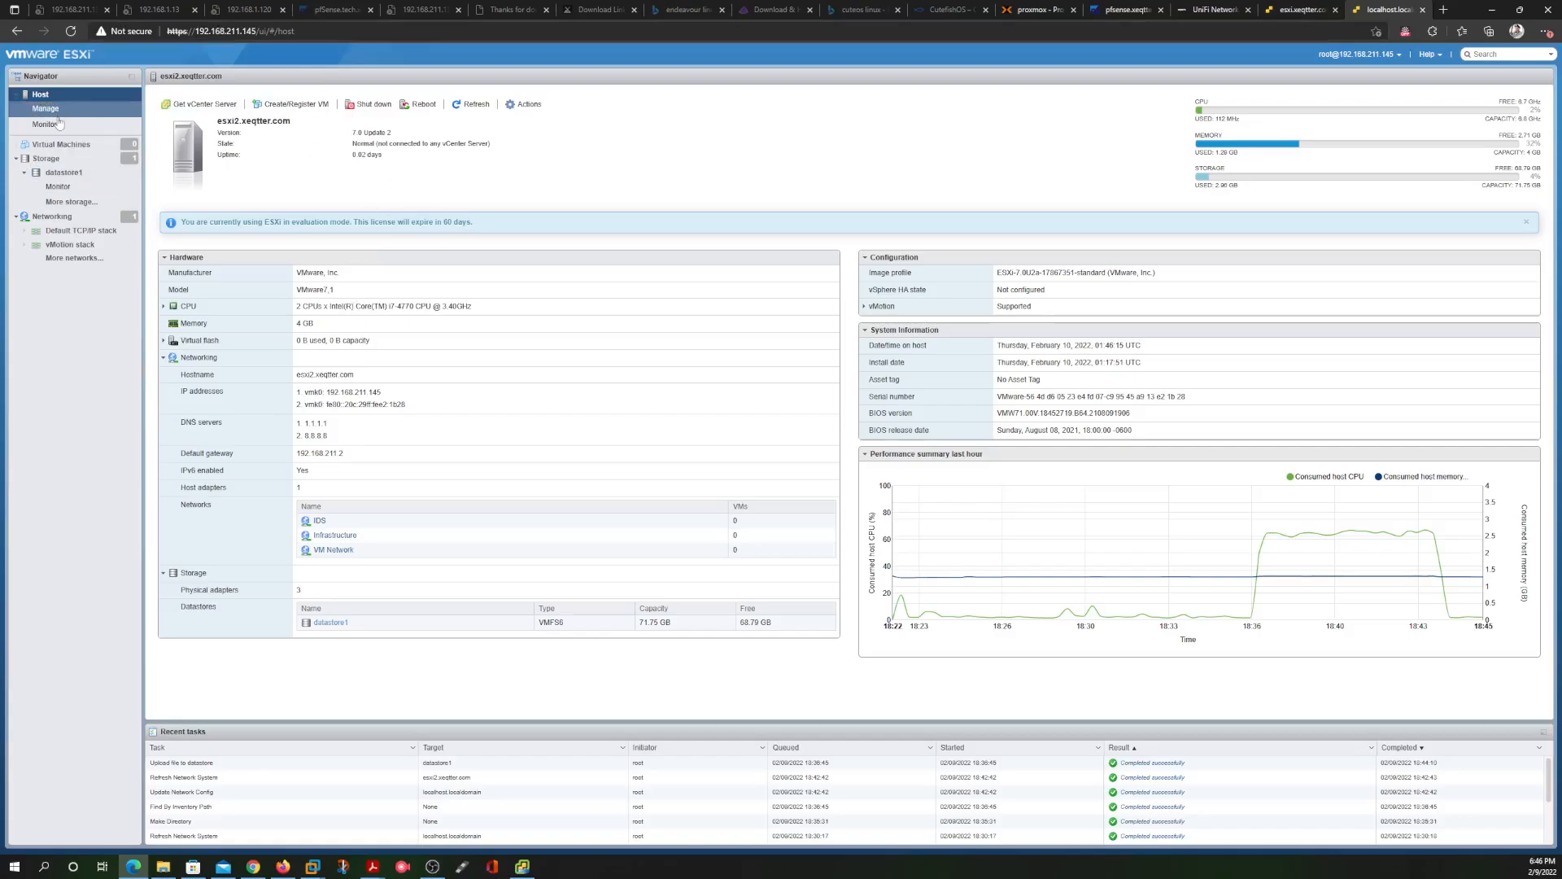
{"action": "left_click", "coordinate": [301, 104]}
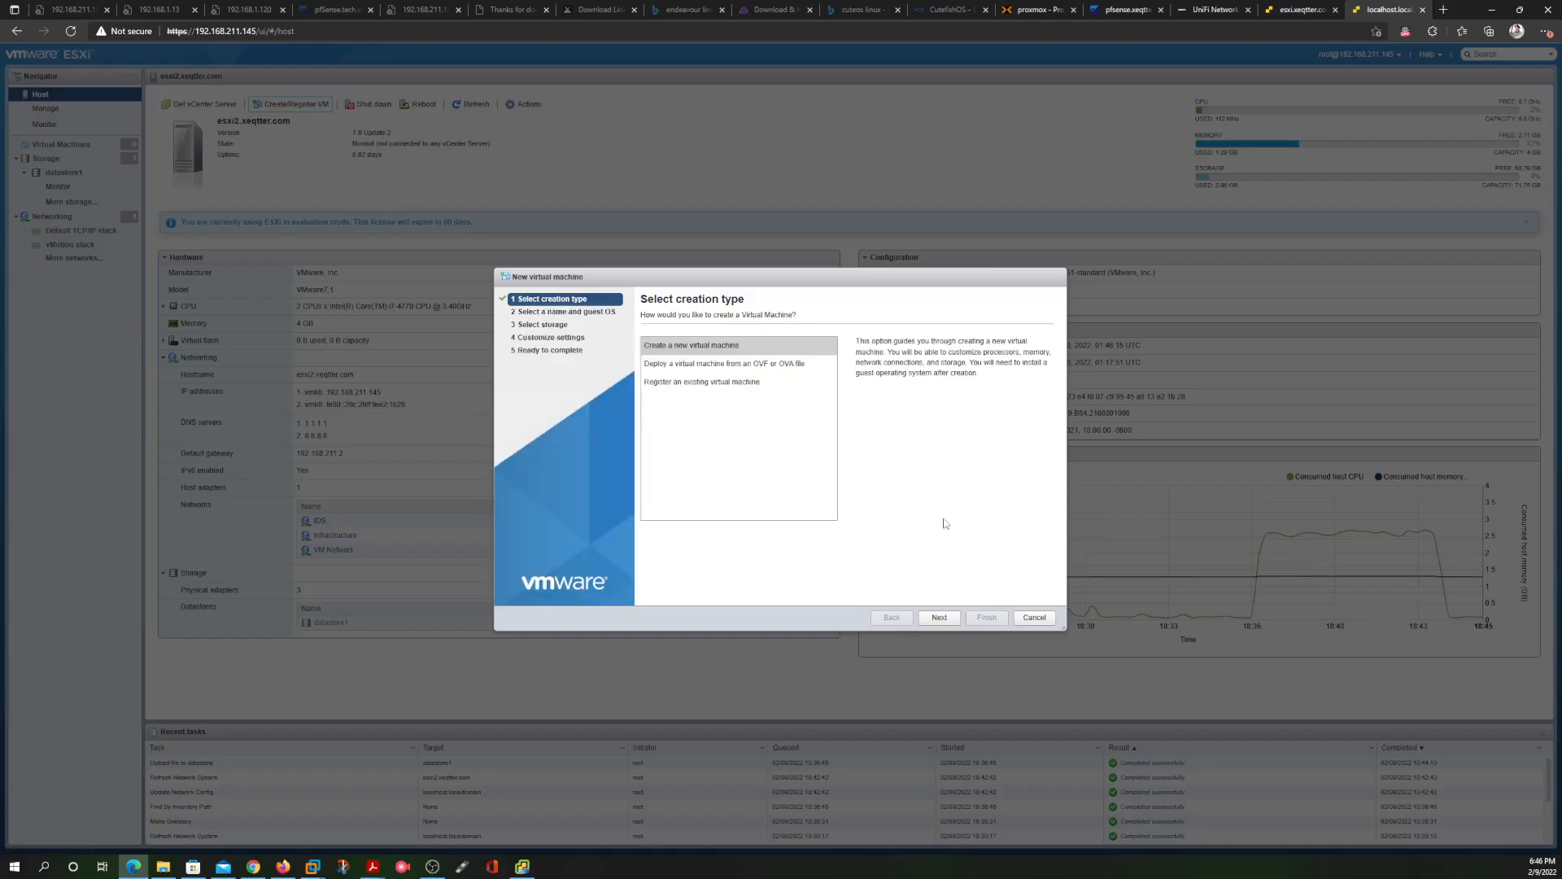
Choose to create a new virtual machine and name it Ubuntu
{"action": "left_click", "coordinate": [722, 352]}
{"action": "left_click", "coordinate": [939, 615]}
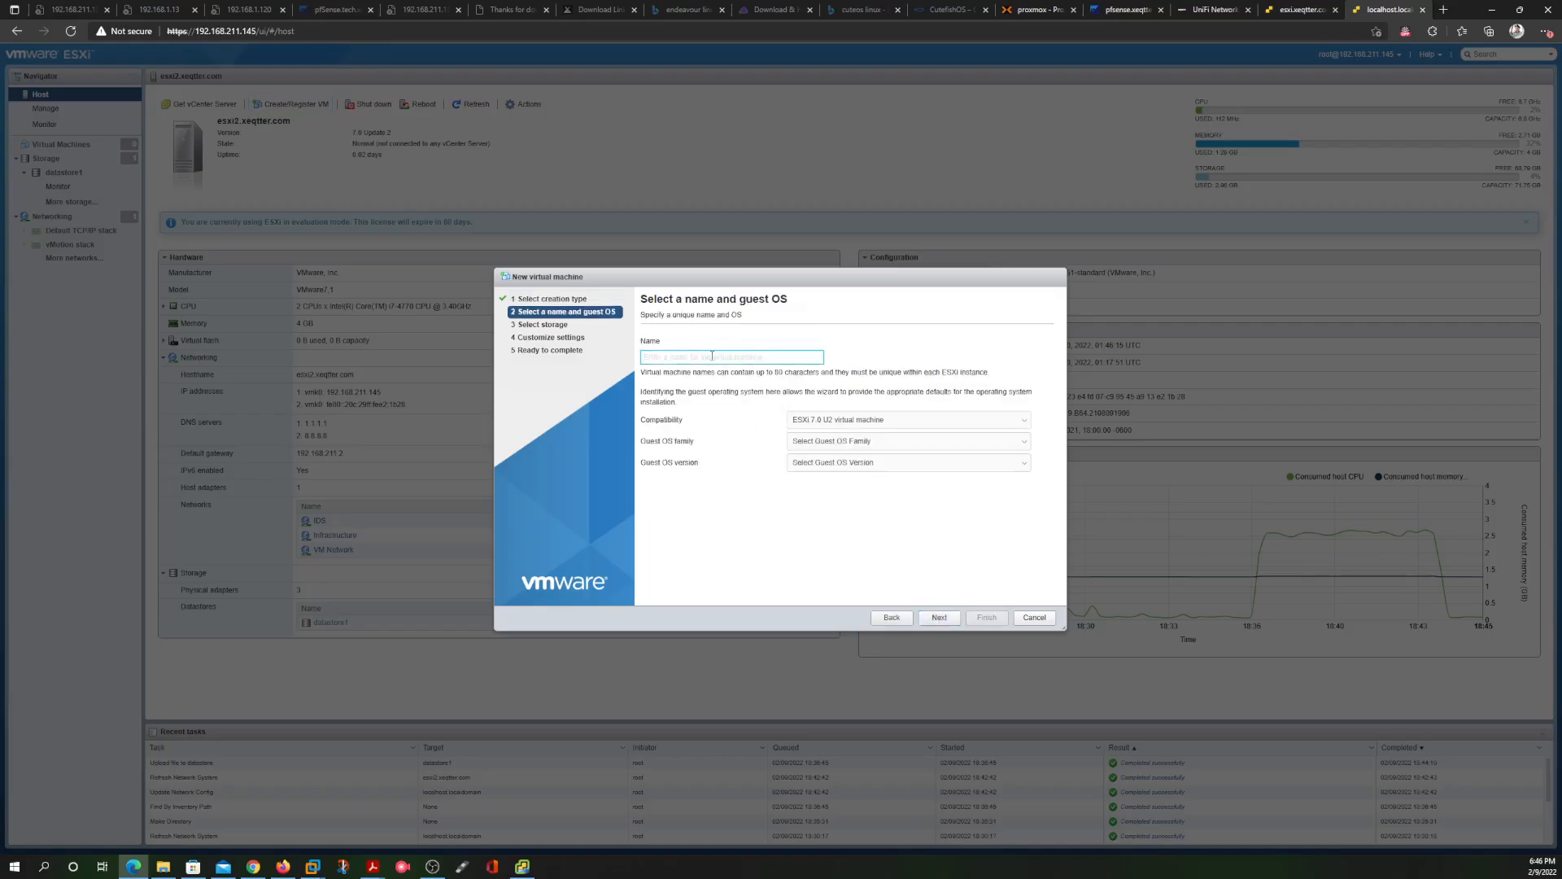
{"action": "type", "text": "Ubuntu"}
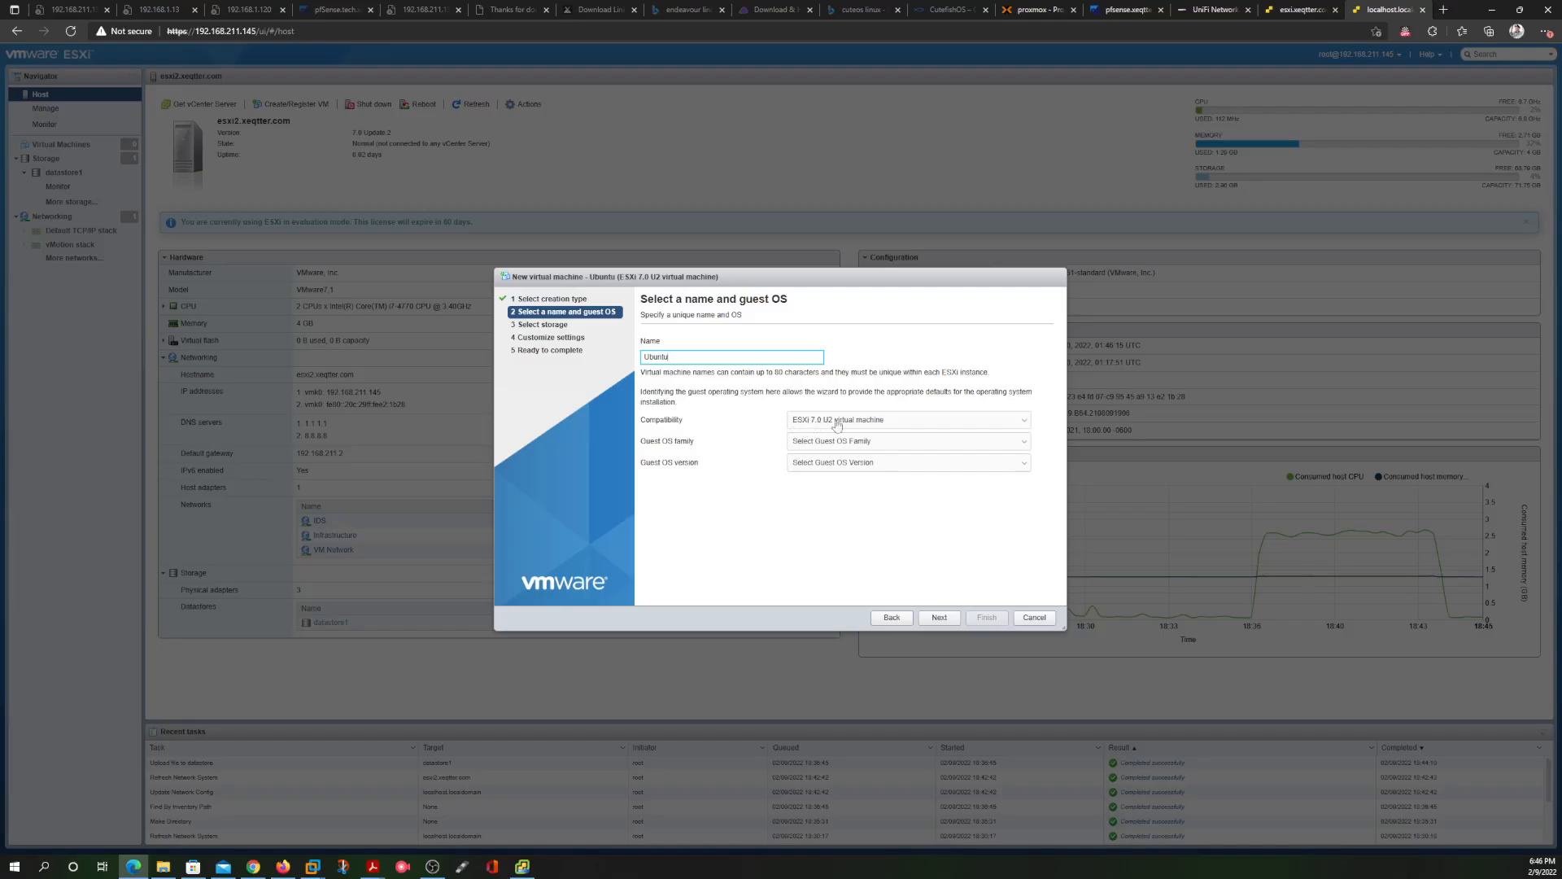
Set the guest OS family to Linux and version to Ubuntu Linux (64-bit)
{"action": "left_click", "coordinate": [884, 444]}
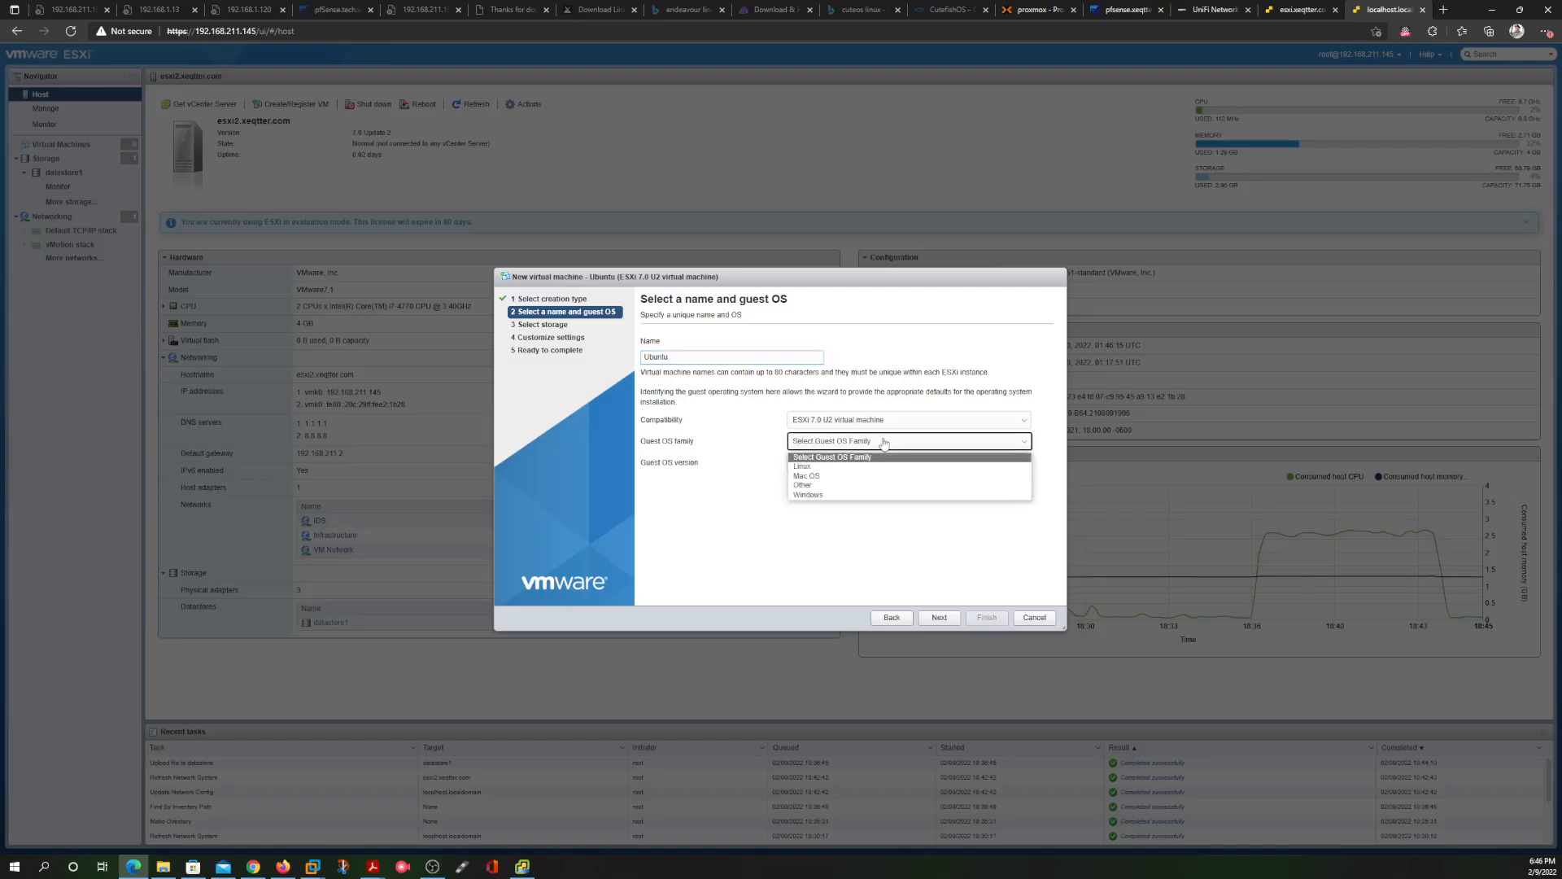
{"action": "left_click", "coordinate": [845, 467]}
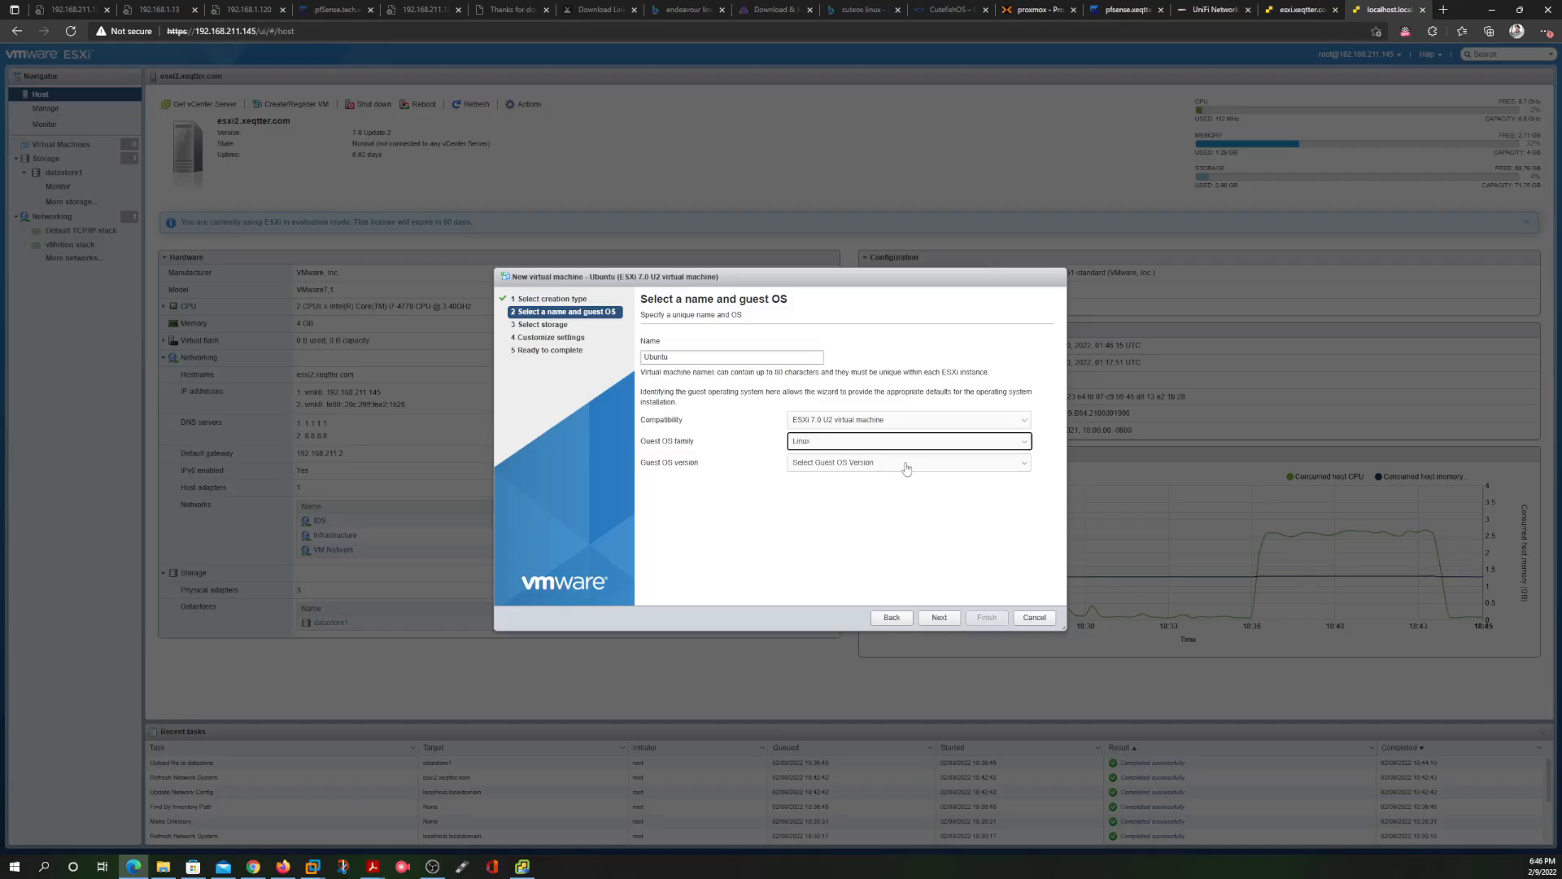
{"action": "left_click", "coordinate": [858, 463]}
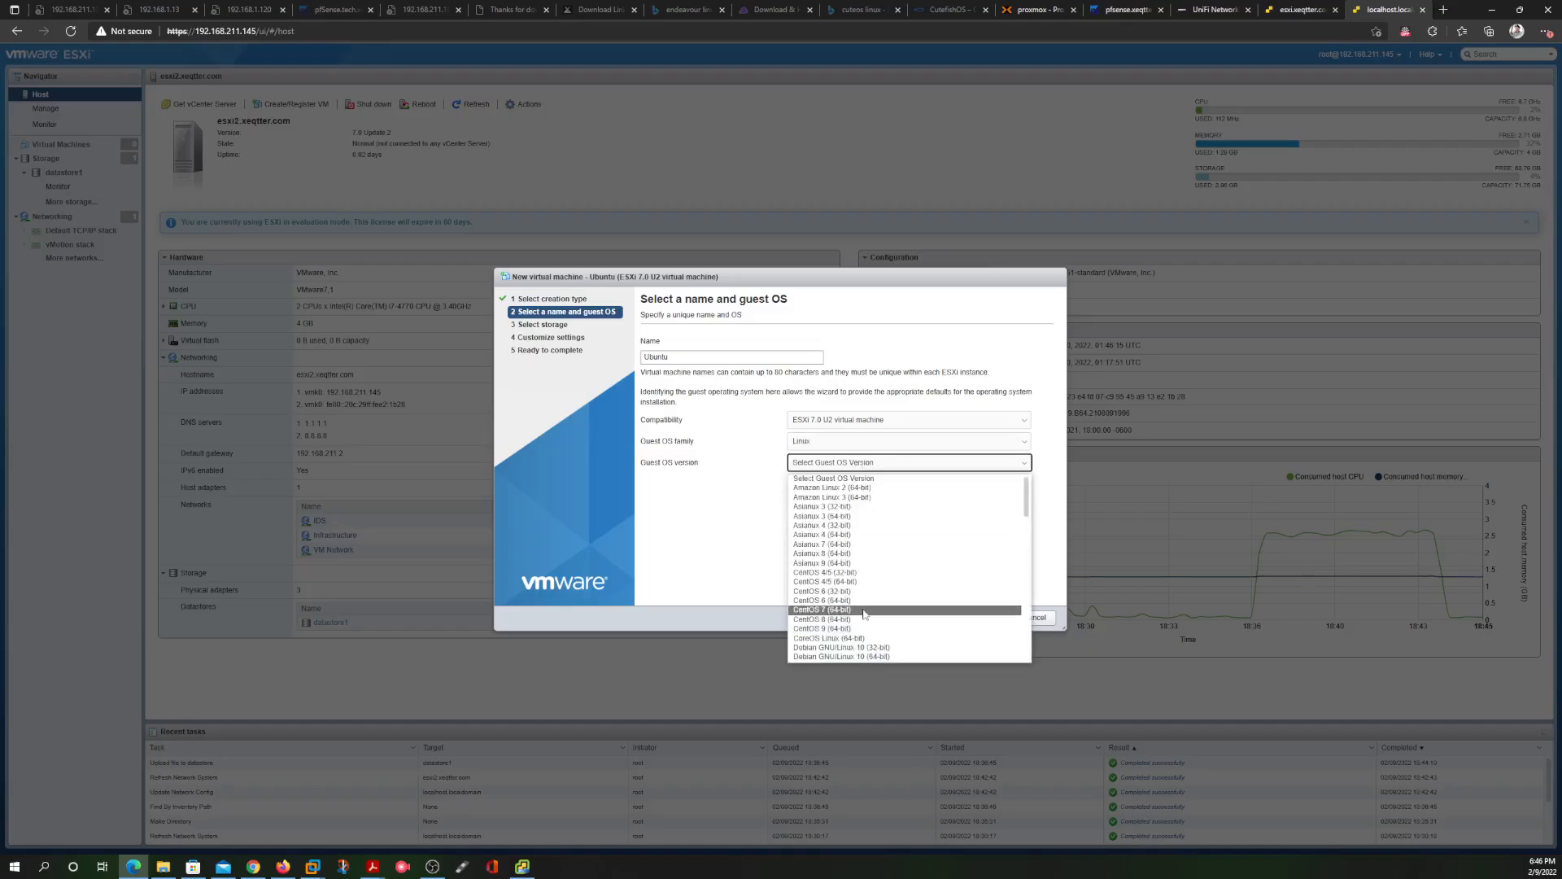
{"action": "scroll", "coordinate": [864, 612], "scroll_direction": "down", "scroll_amount": 5}
{"action": "scroll", "coordinate": [860, 612], "scroll_direction": "down", "scroll_amount": 4}
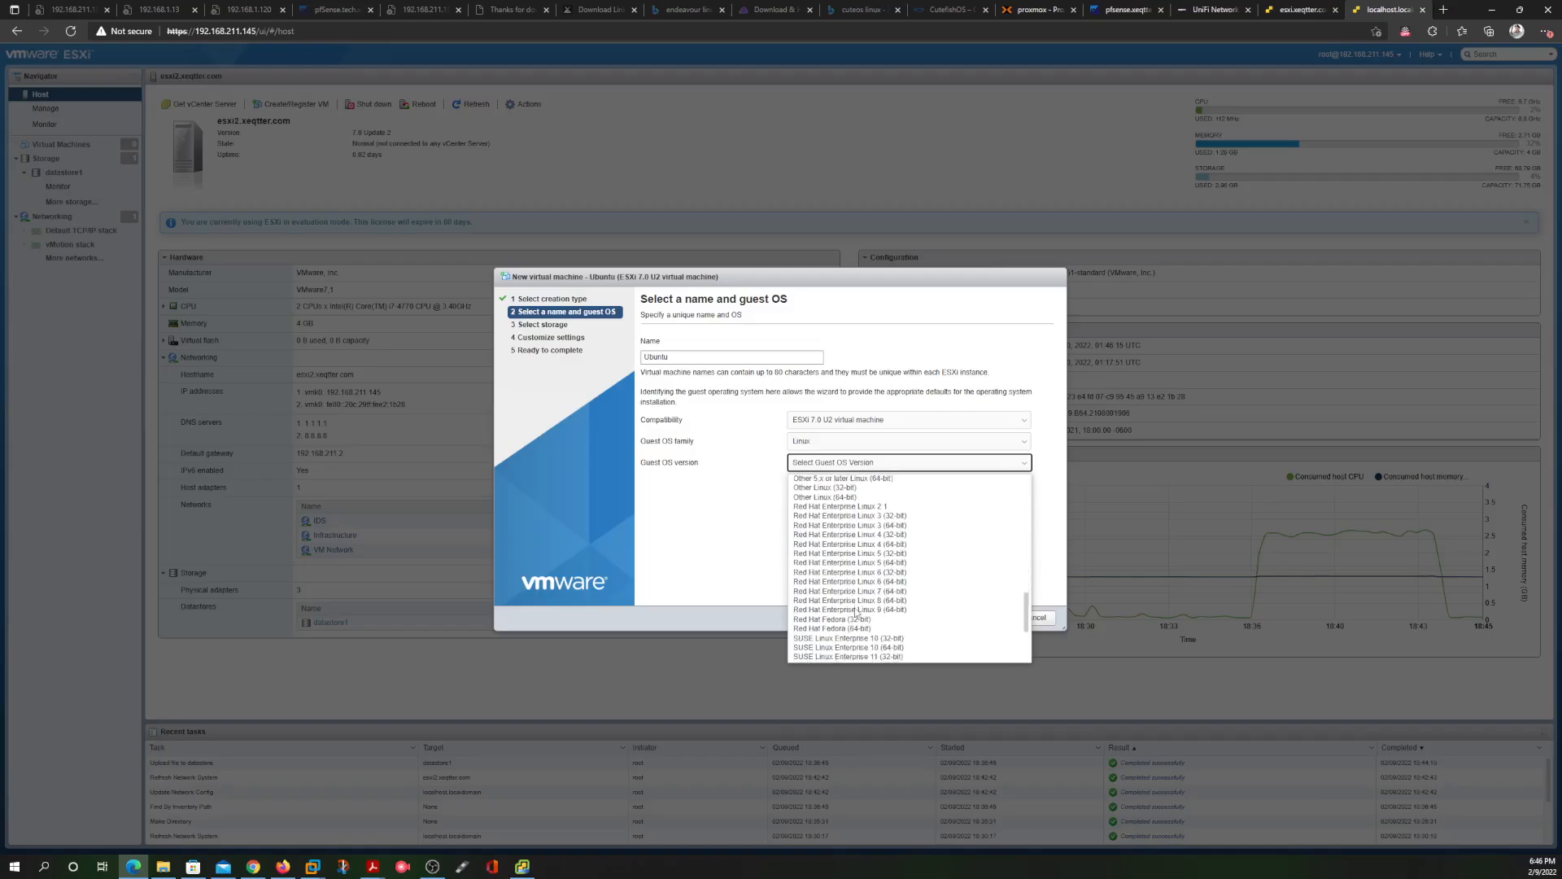
{"action": "scroll", "coordinate": [856, 612], "scroll_direction": "down", "scroll_amount": 4}
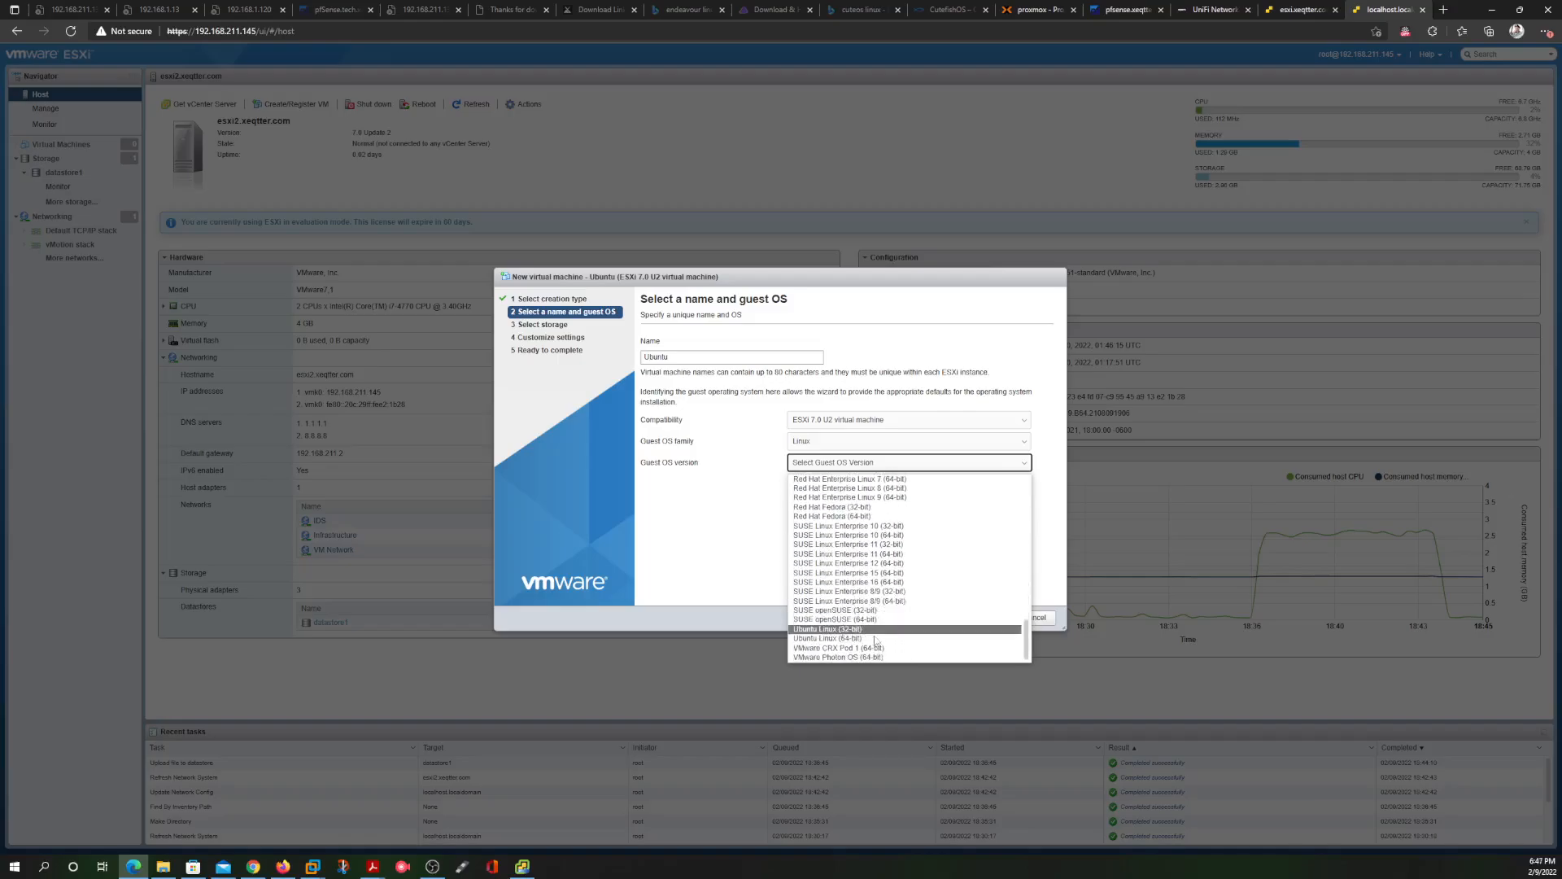
{"action": "left_click", "coordinate": [878, 639]}
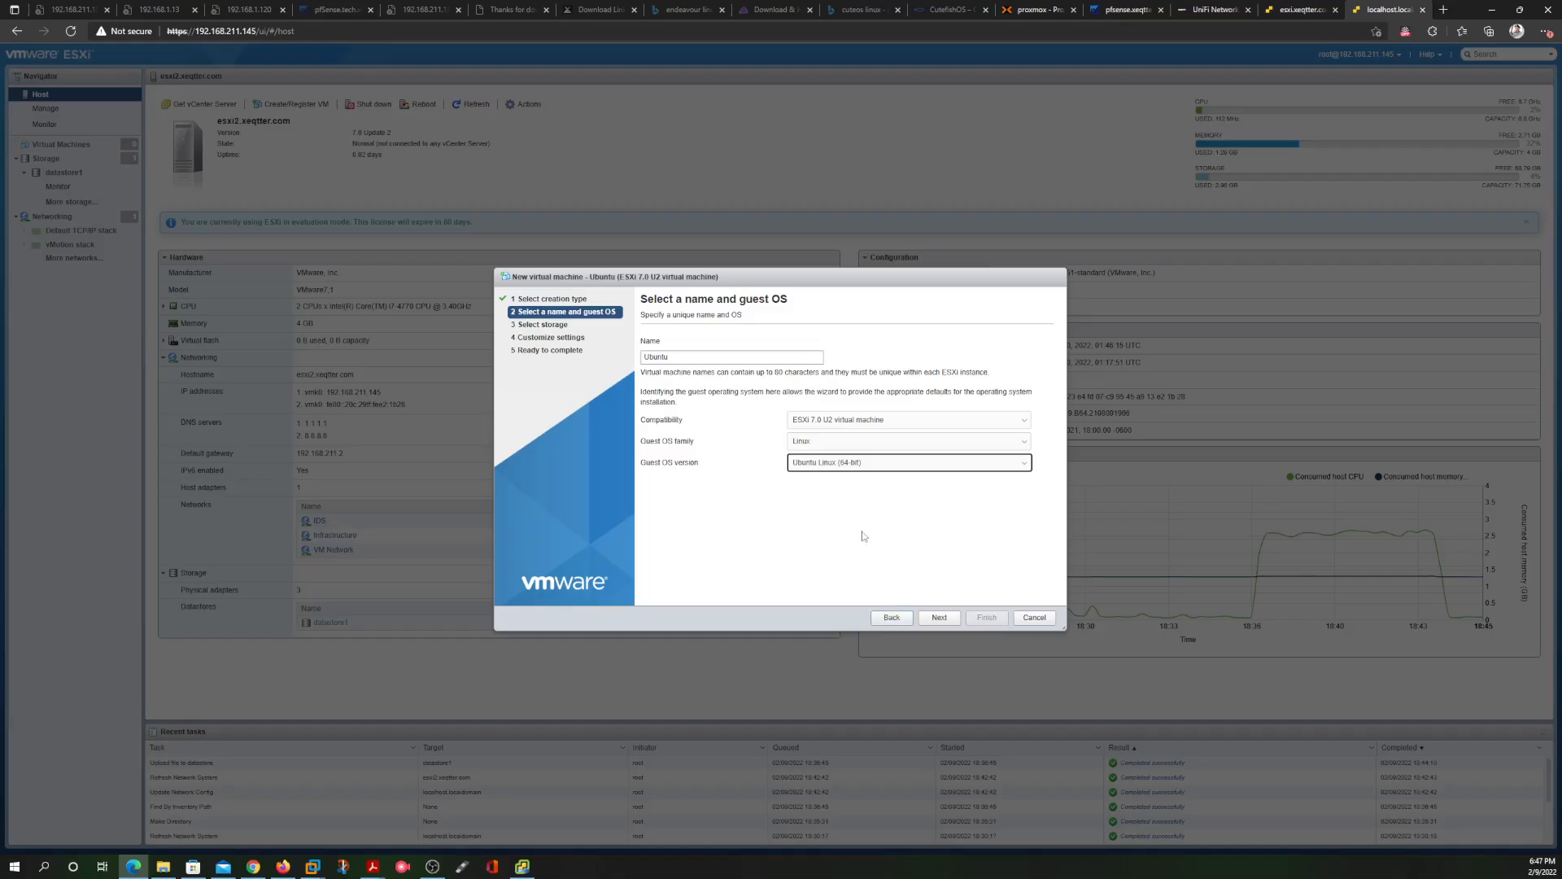
{"action": "left_click", "coordinate": [941, 618]}
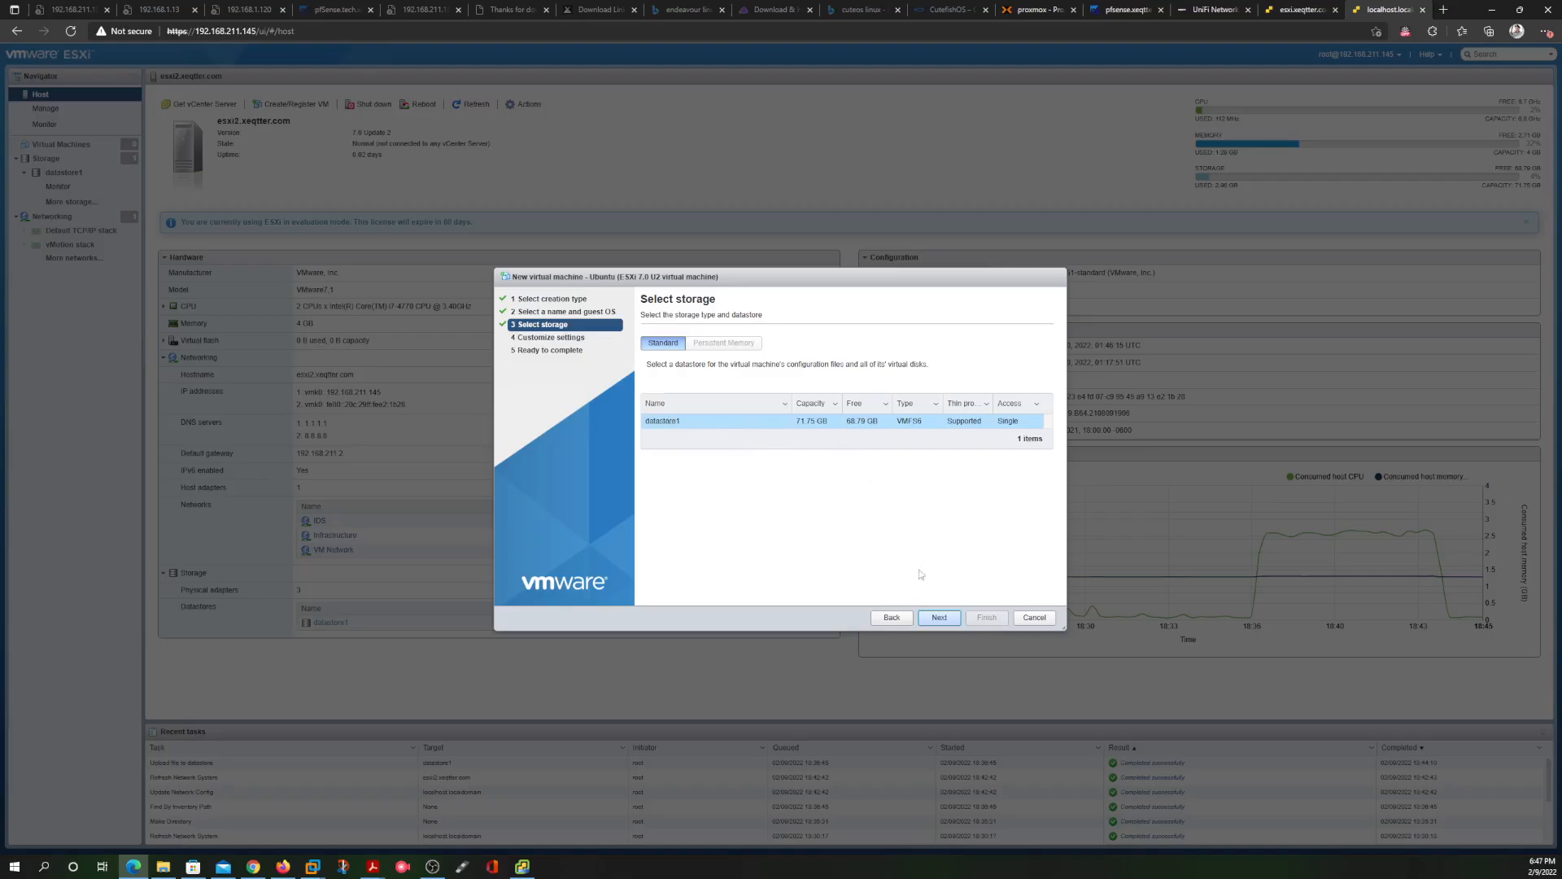
Keep datastore1 and mount ubuntu-21.10-desktop-amd64.iso from the ISOs folder on CD/DVD Drive 1
{"action": "left_click", "coordinate": [940, 618]}
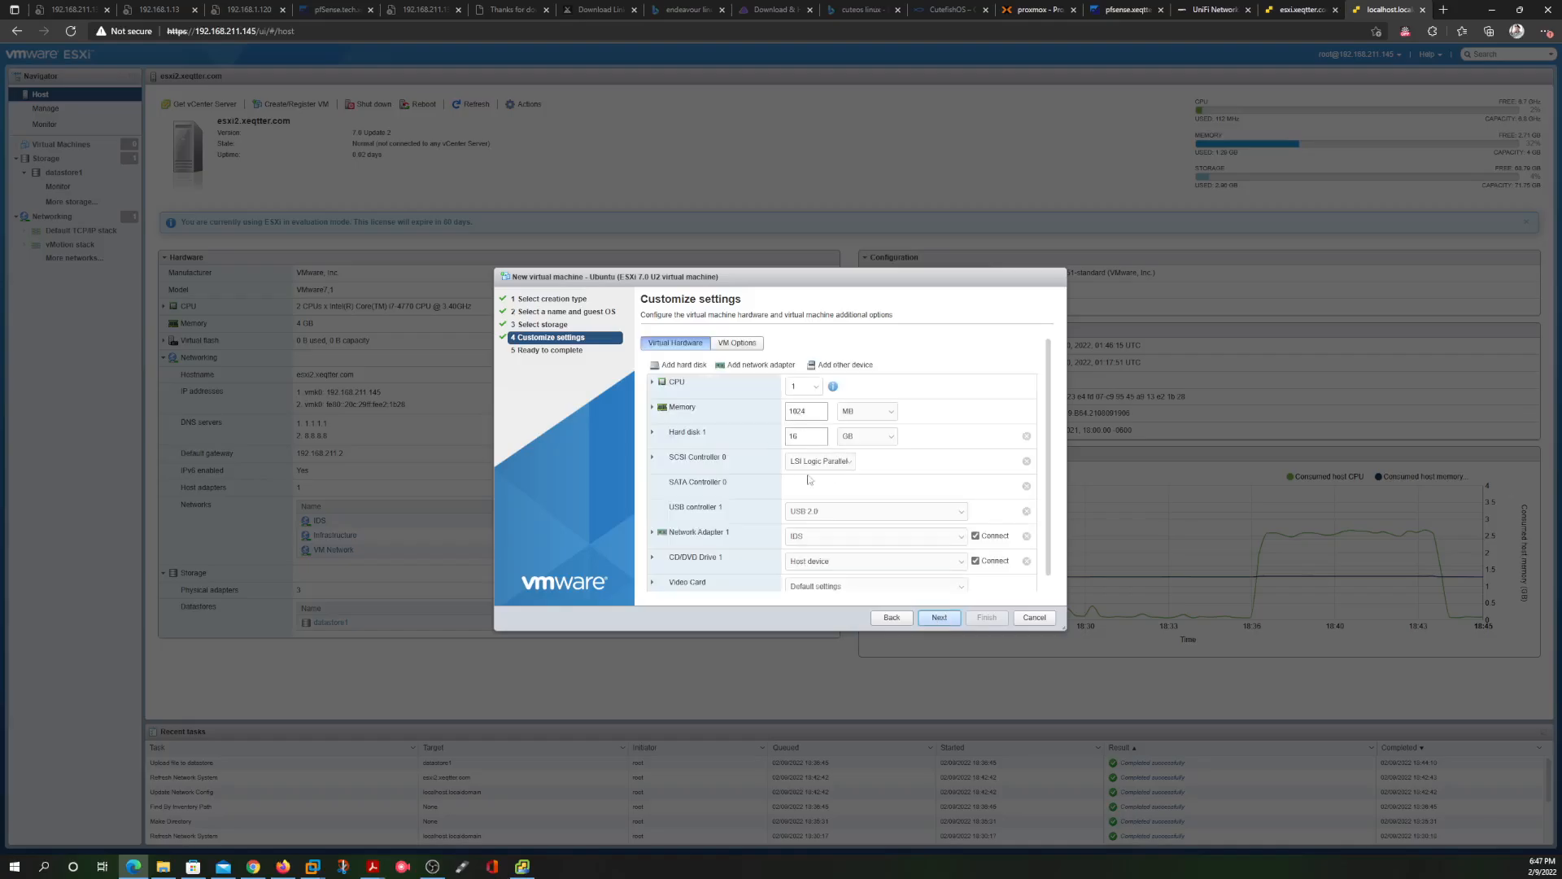
{"action": "scroll", "coordinate": [955, 450], "scroll_direction": "down", "scroll_amount": 1}
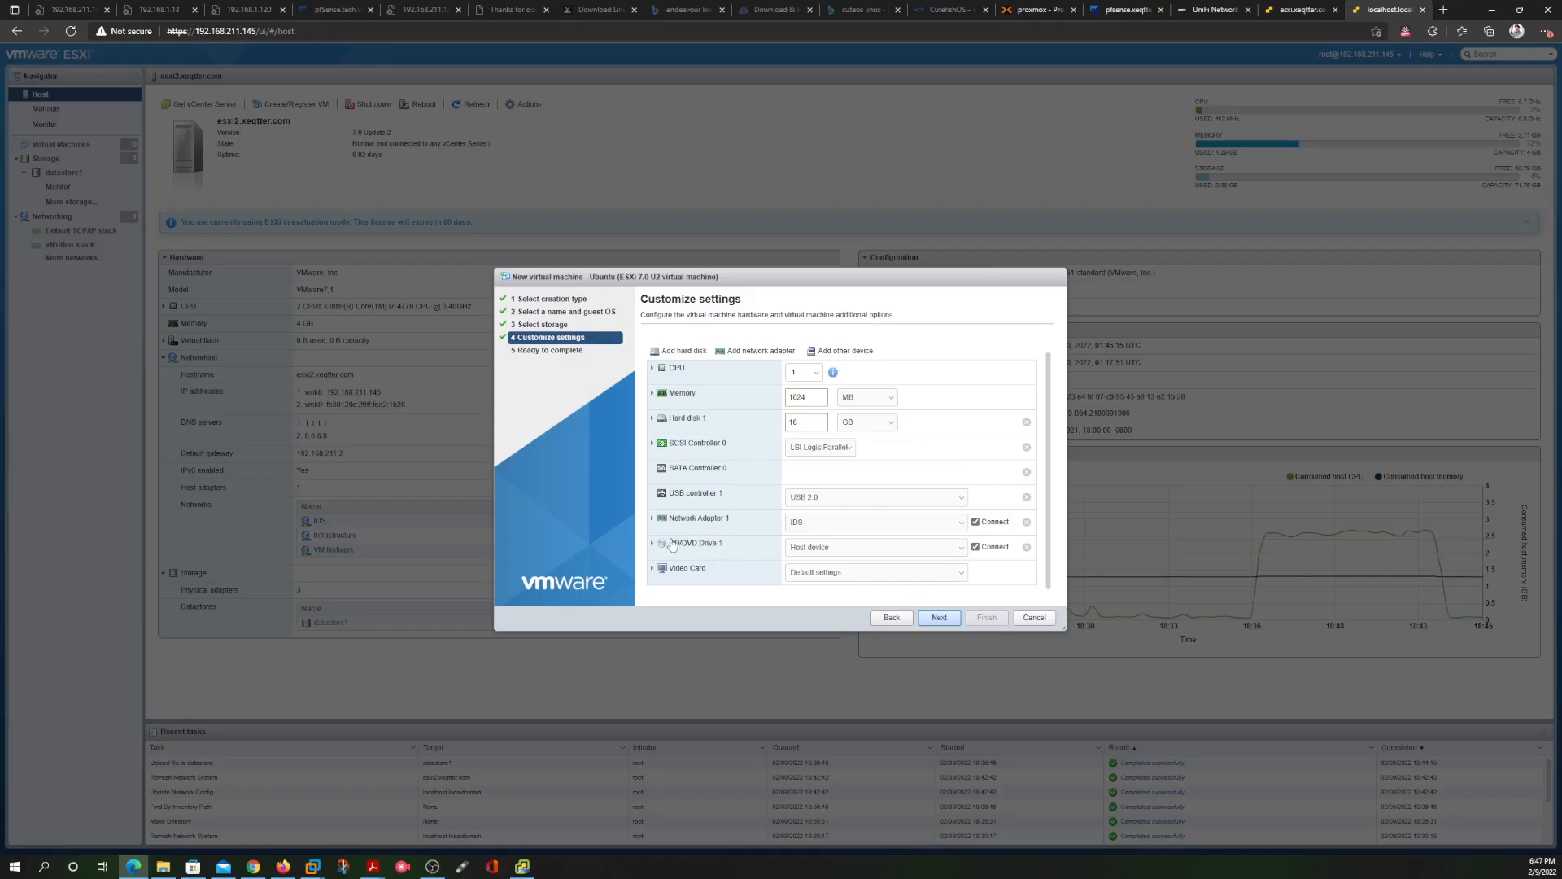
{"action": "left_click", "coordinate": [858, 550]}
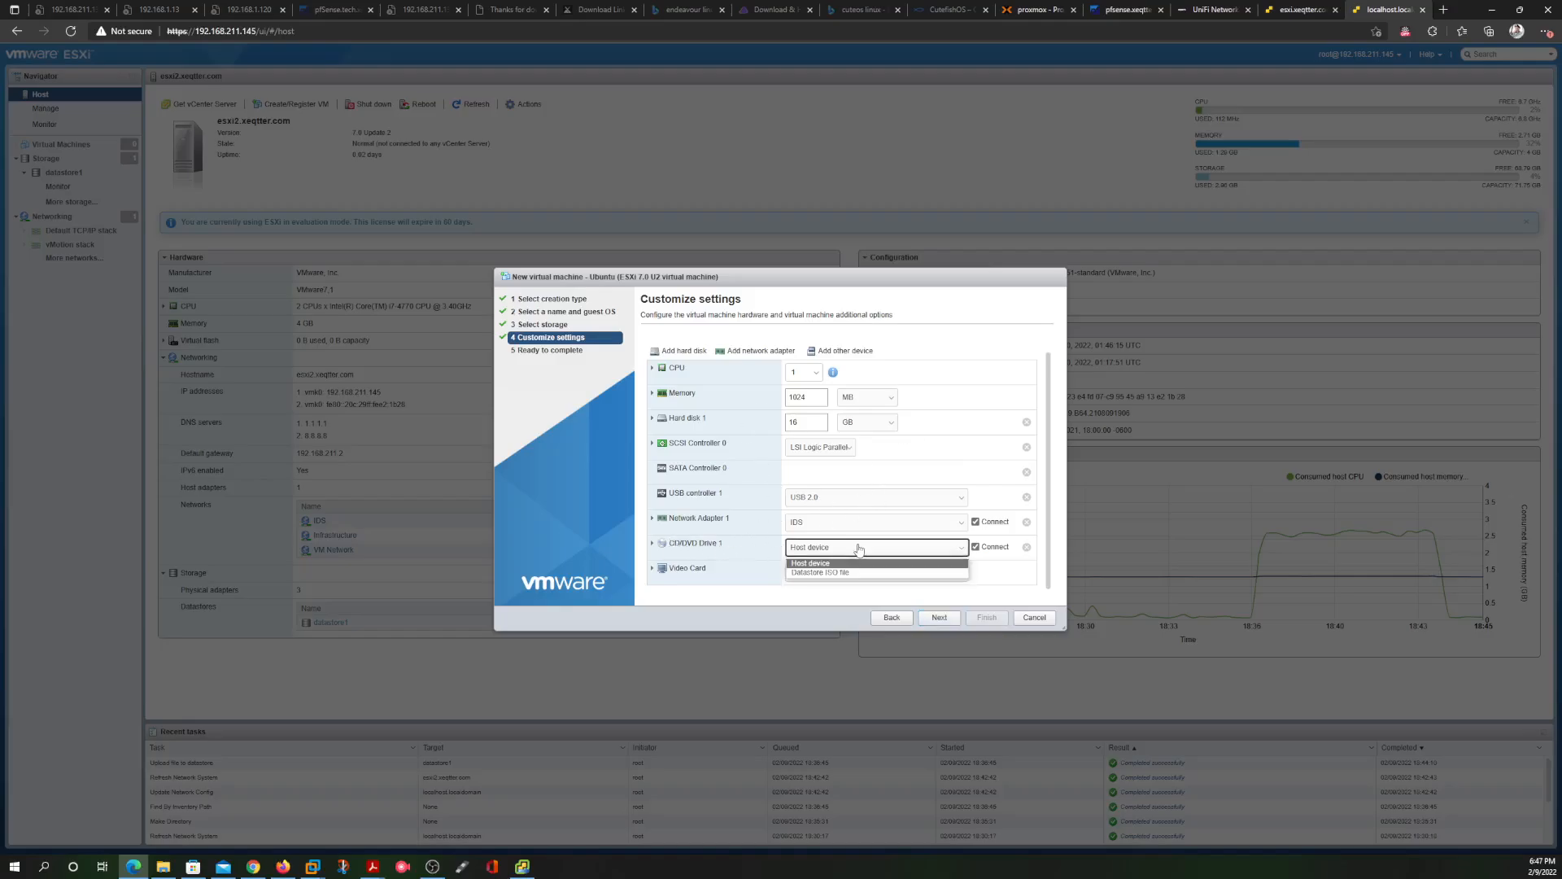
{"action": "left_click", "coordinate": [846, 573]}
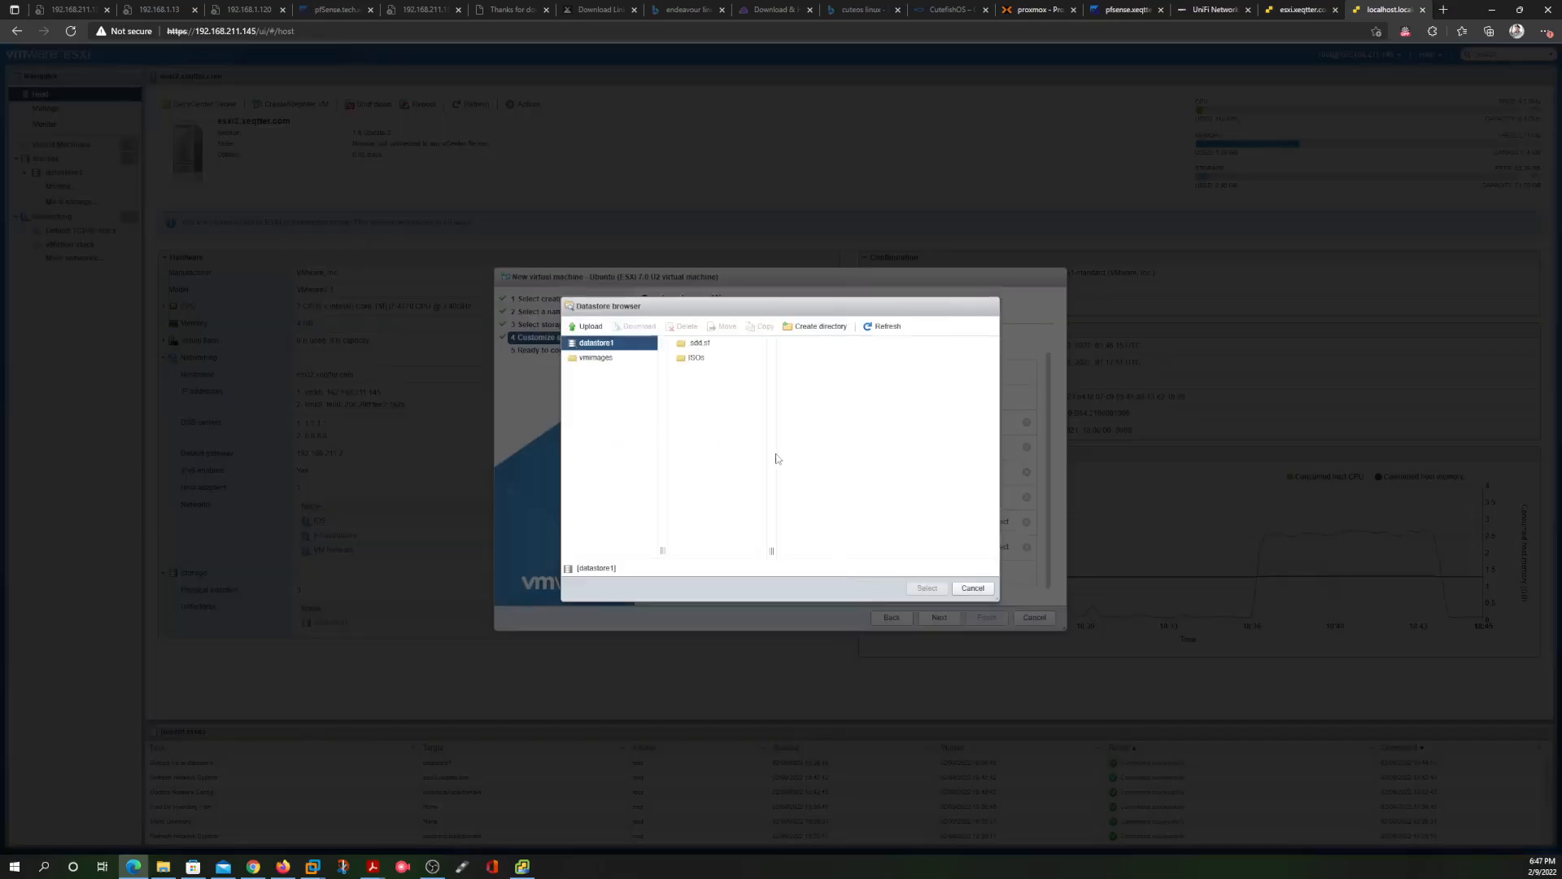
{"action": "left_click", "coordinate": [696, 358]}
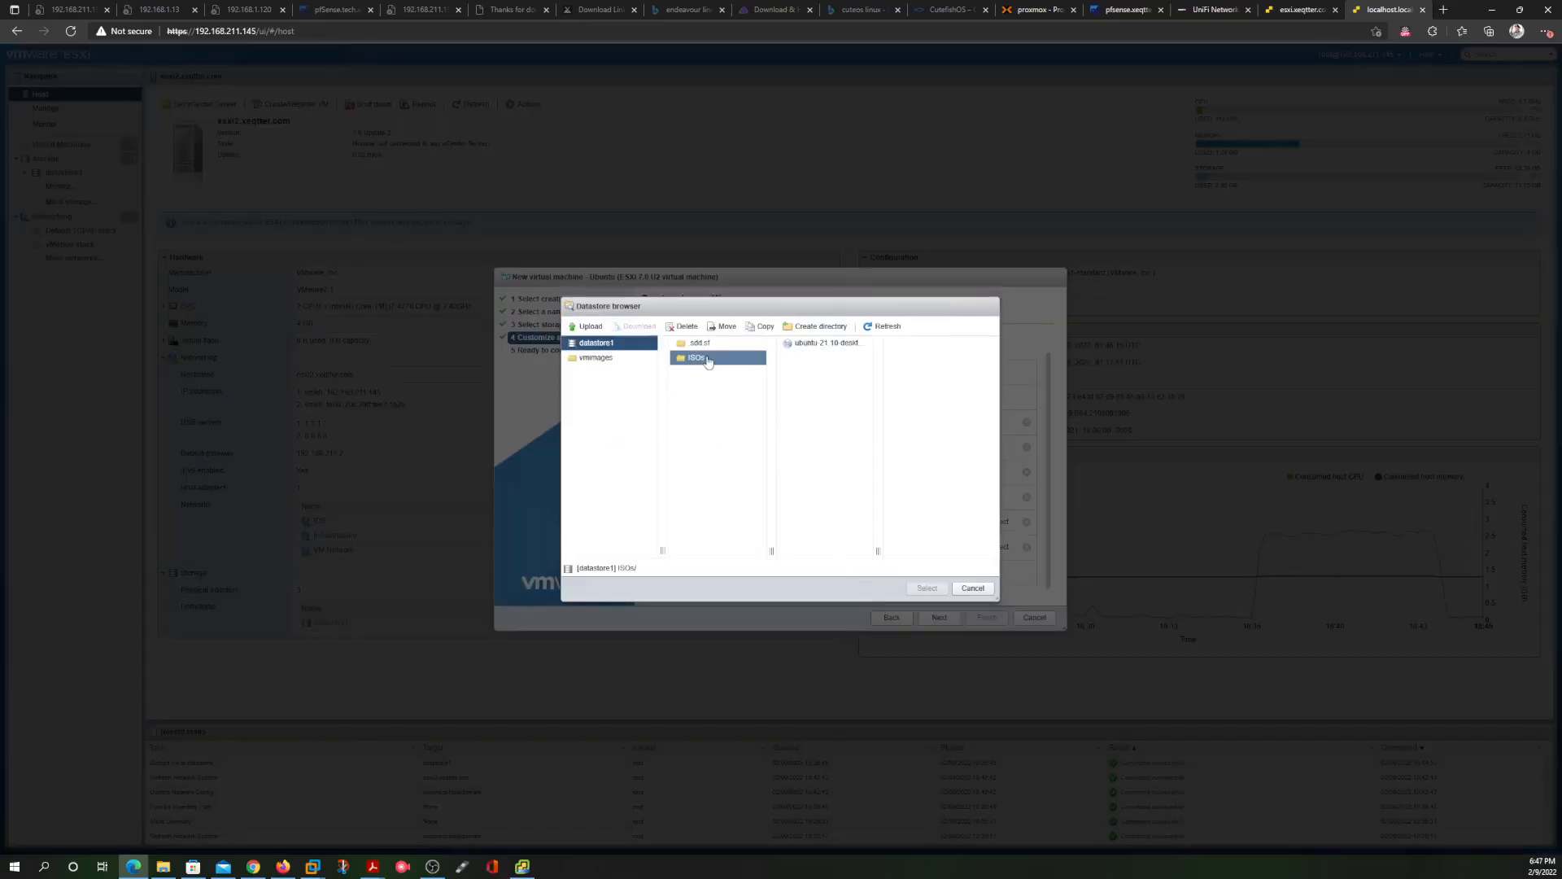
{"action": "left_click", "coordinate": [830, 344]}
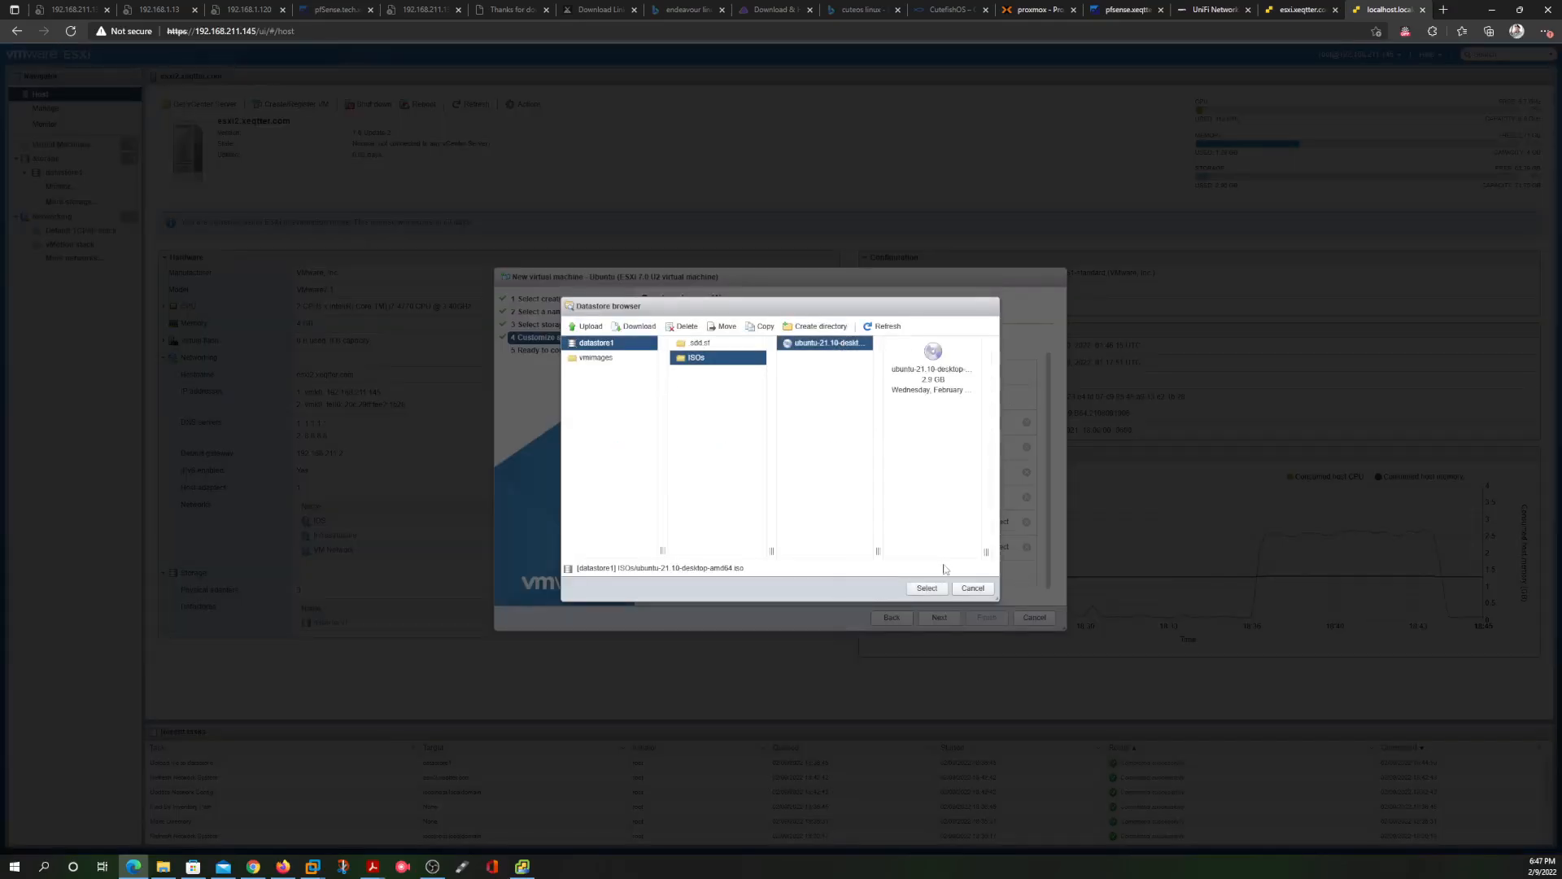
{"action": "left_click", "coordinate": [928, 587]}
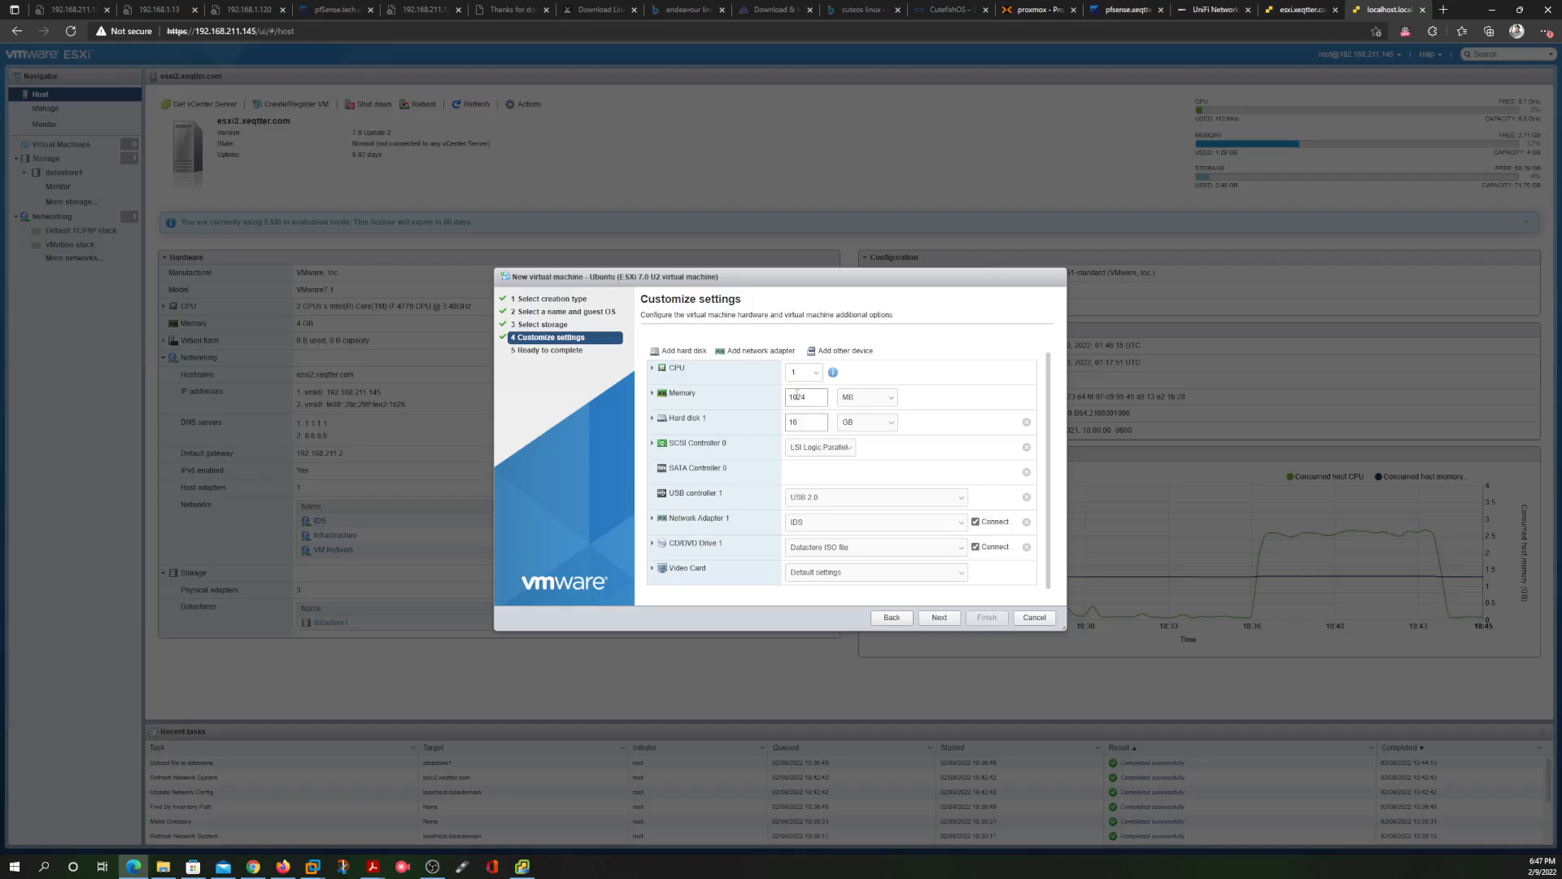
Set memory to 2024 MB, hard disk to 50 GB, and Network Adapter 1 to Infrastructure
{"action": "left_click", "coordinate": [793, 397]}
{"action": "type", "text": "2"}
{"action": "left_click", "coordinate": [797, 422]}
{"action": "left_click", "coordinate": [821, 524]}
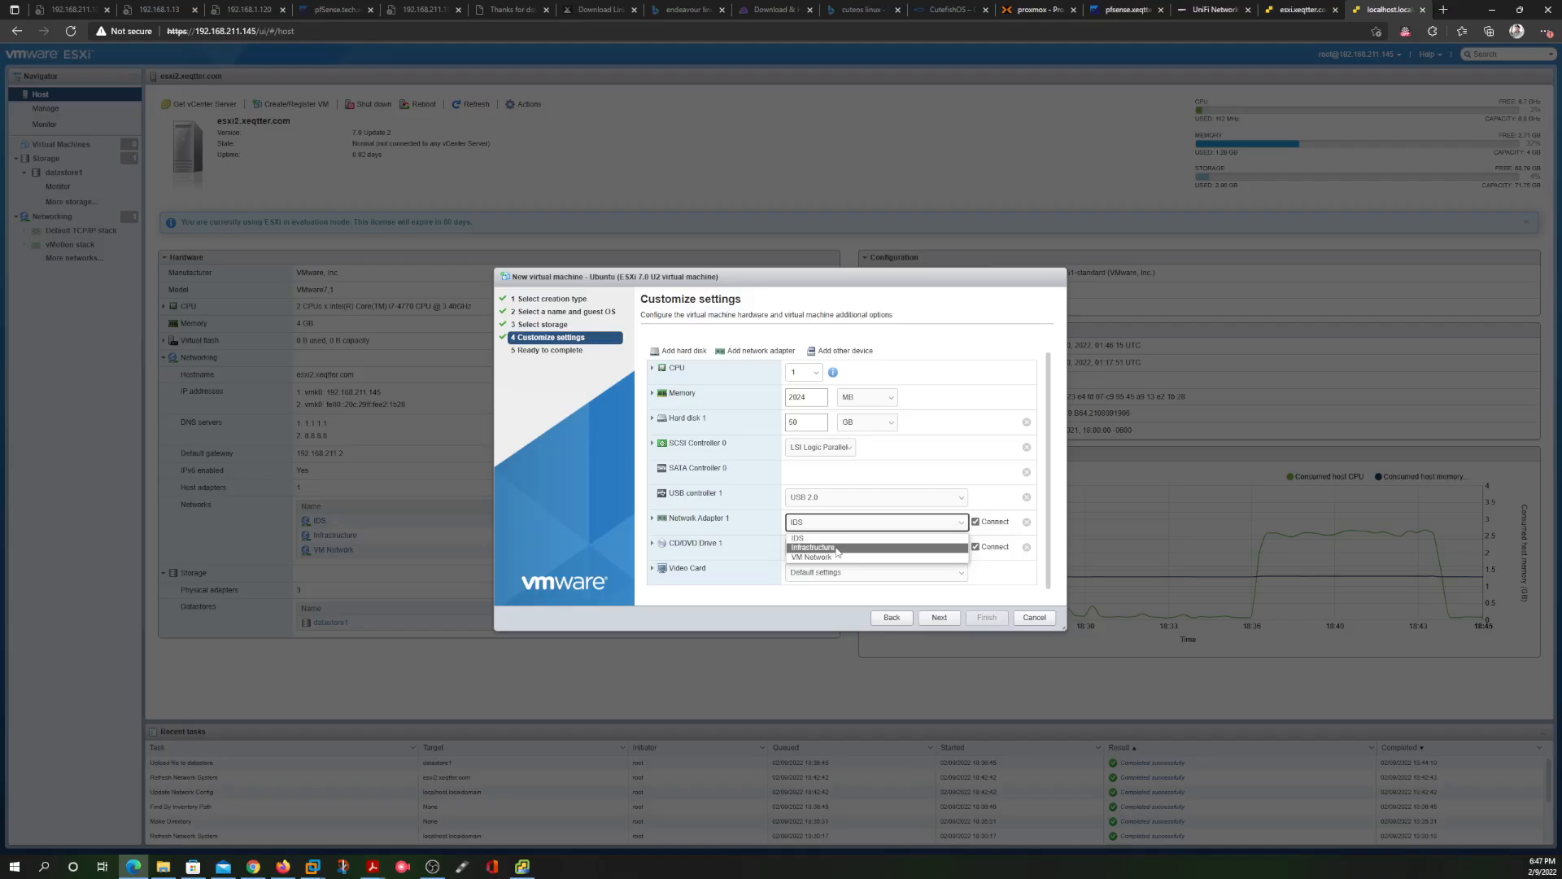
{"action": "left_click", "coordinate": [838, 549]}
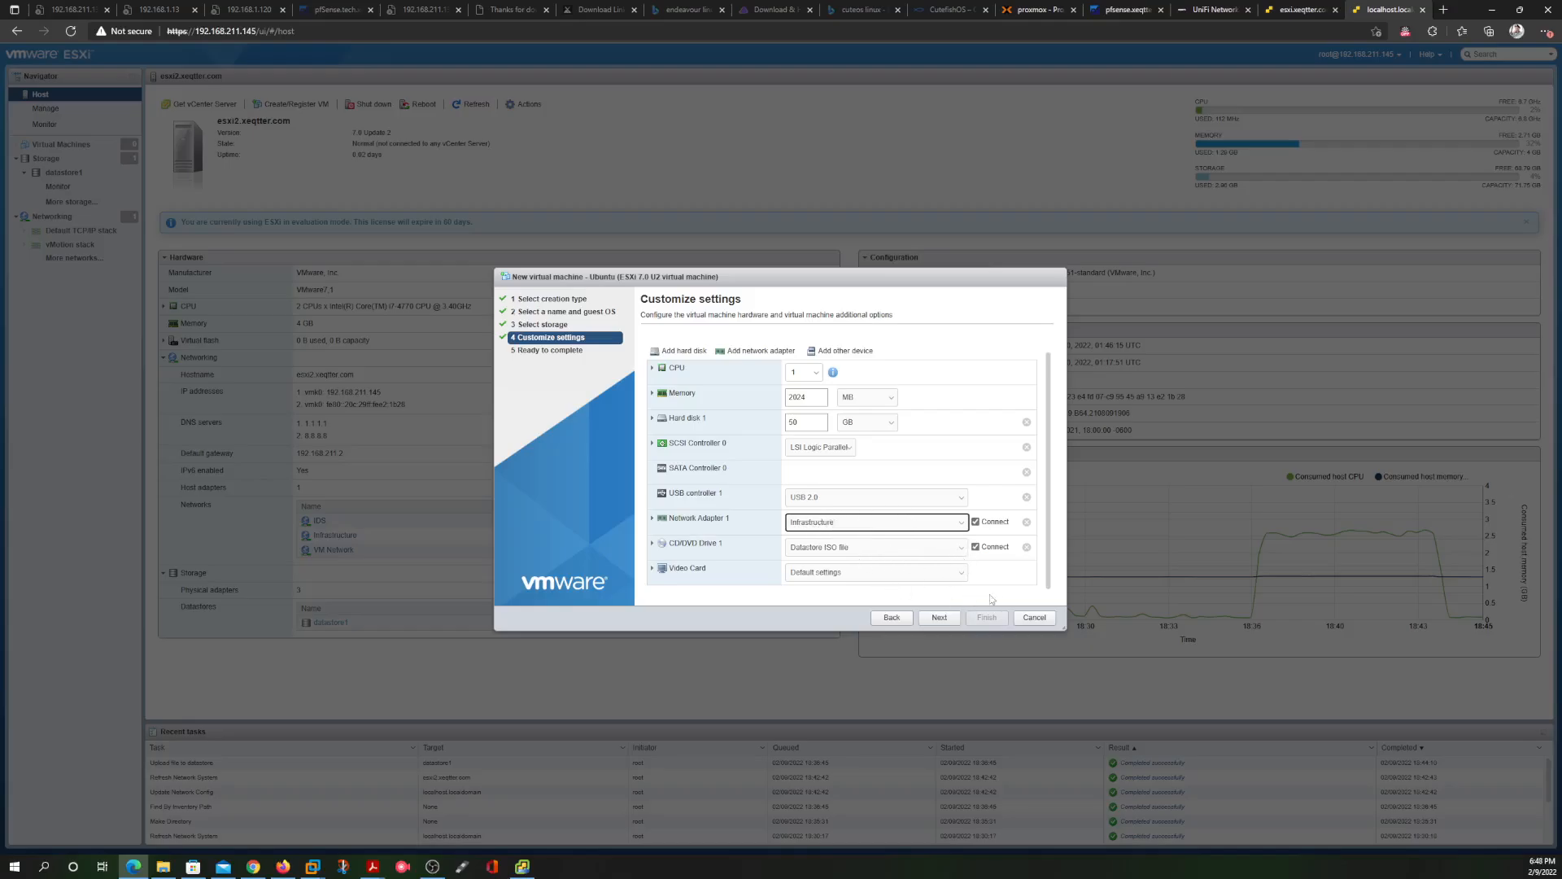
Review the Ubuntu VM's settings summary and finish creating it
{"action": "left_click", "coordinate": [939, 616]}
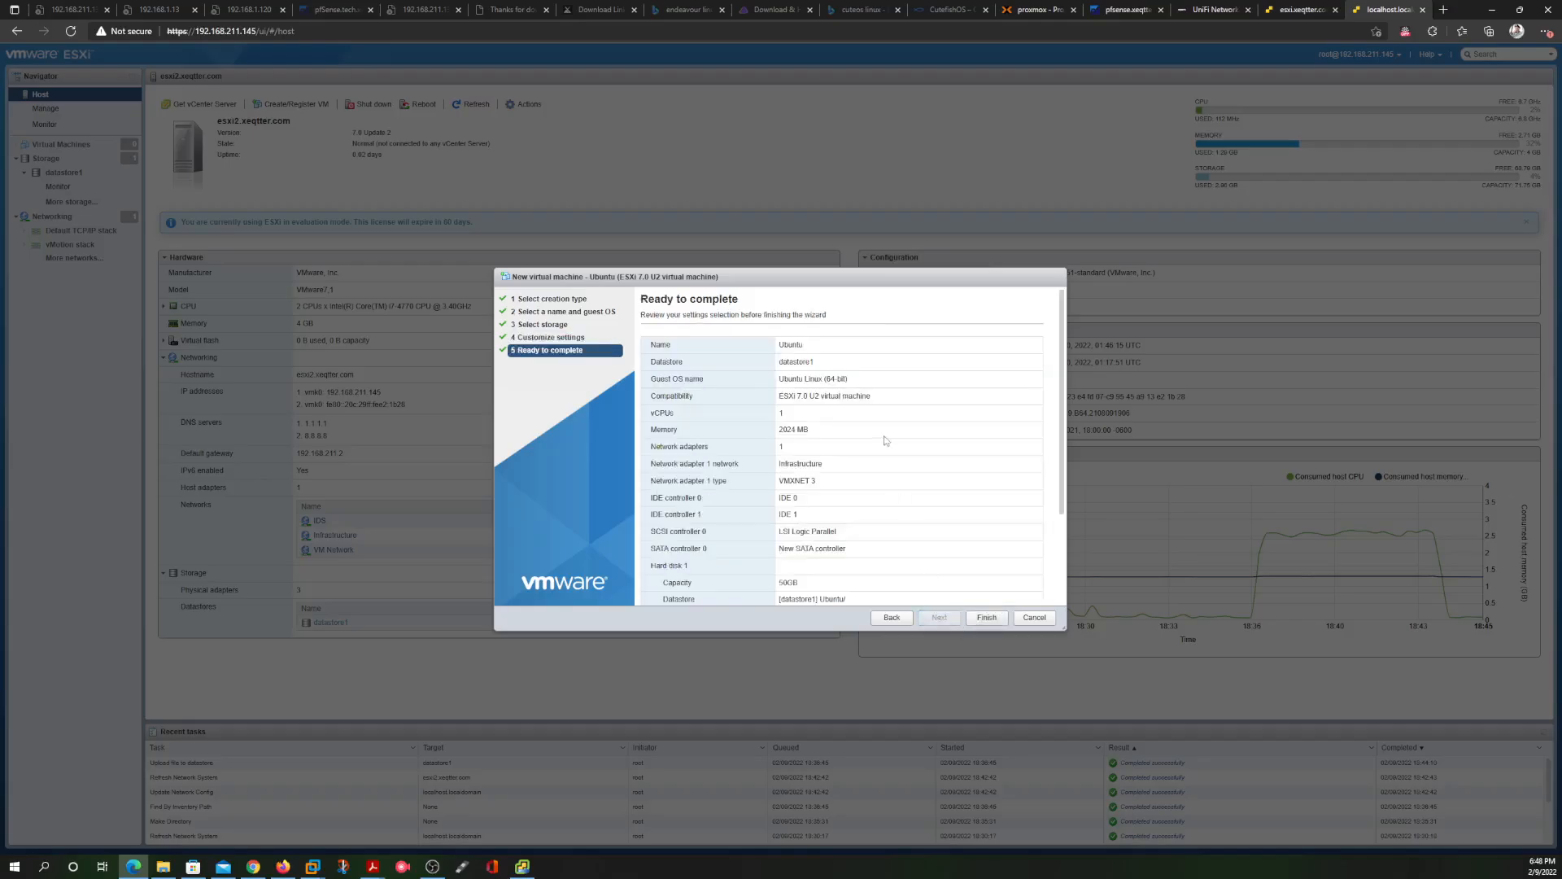
{"action": "scroll", "coordinate": [867, 491], "scroll_direction": "down", "scroll_amount": 3}
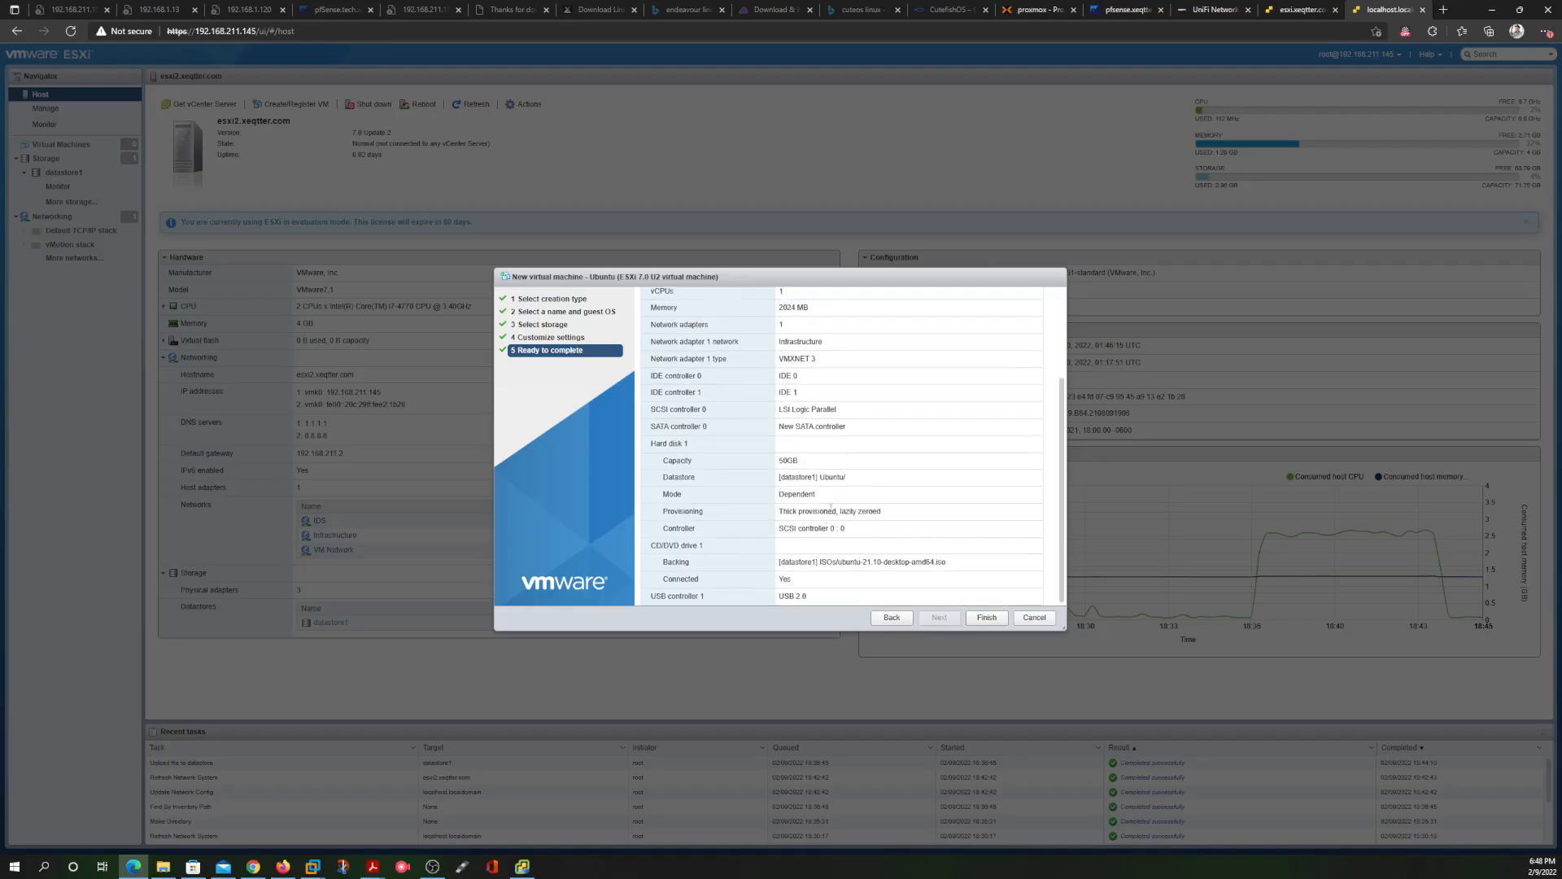
{"action": "scroll", "coordinate": [962, 529], "scroll_direction": "up", "scroll_amount": 3}
{"action": "scroll", "coordinate": [949, 505], "scroll_direction": "down", "scroll_amount": 3}
{"action": "left_click", "coordinate": [986, 617]}
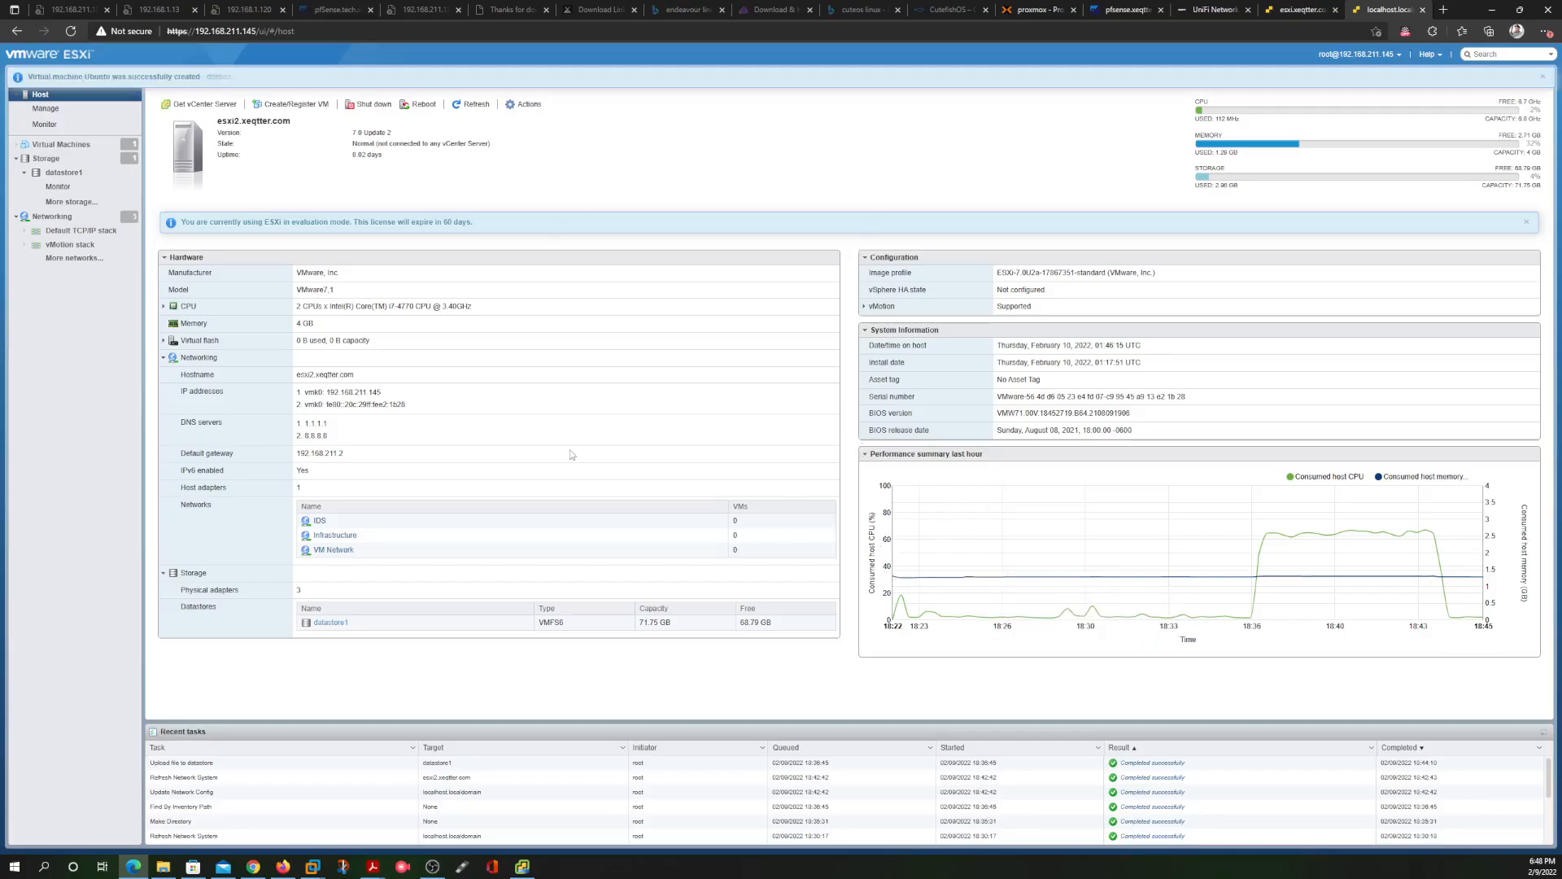
{"action": "left_click", "coordinate": [522, 866]}
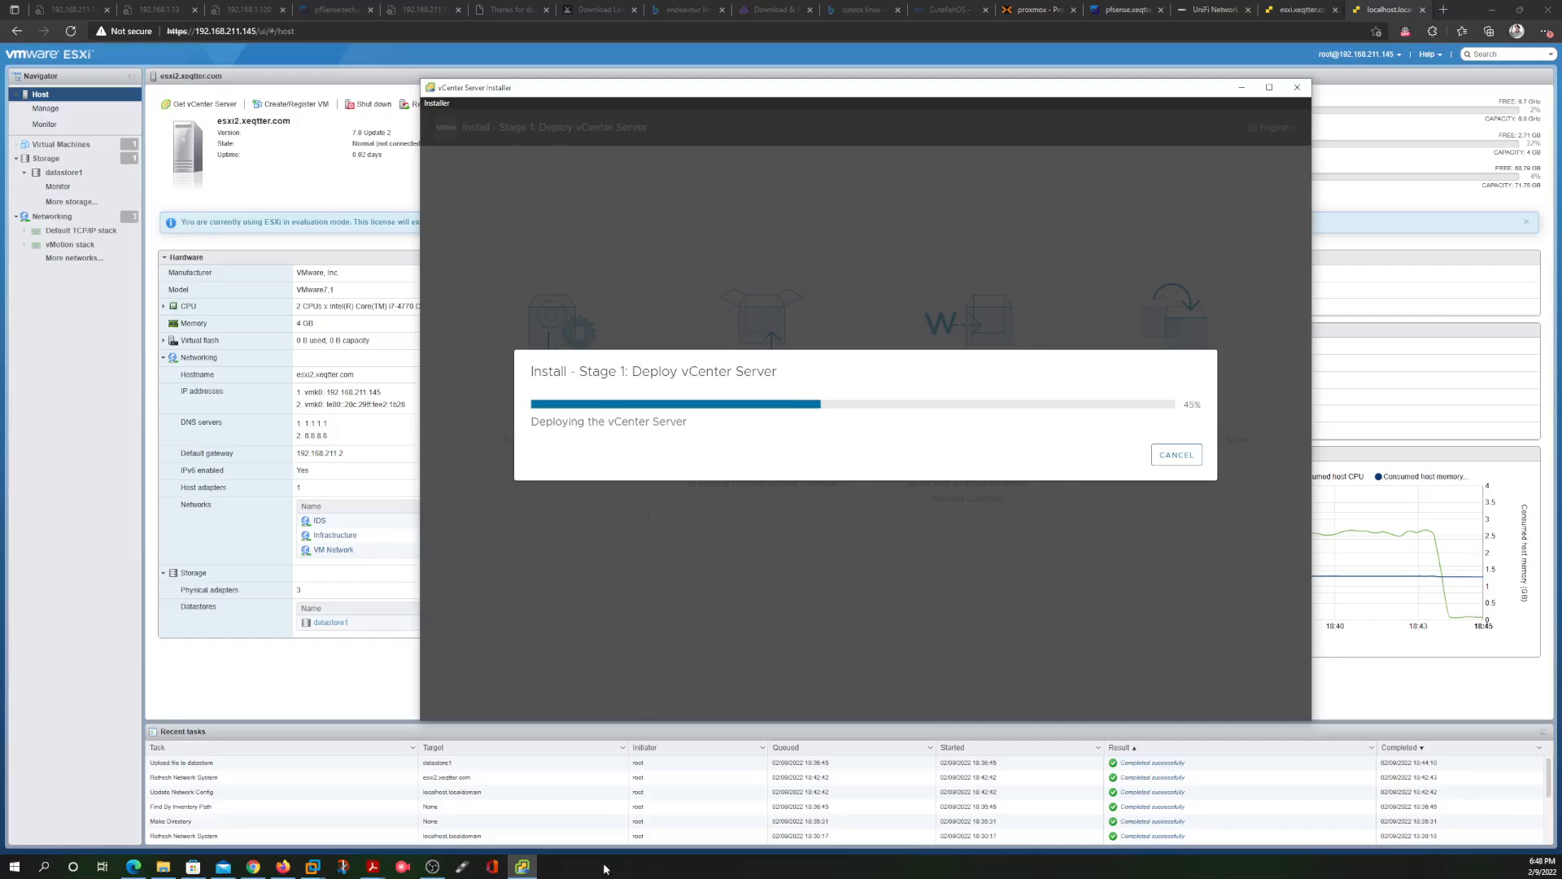
{"action": "left_click", "coordinate": [111, 330]}
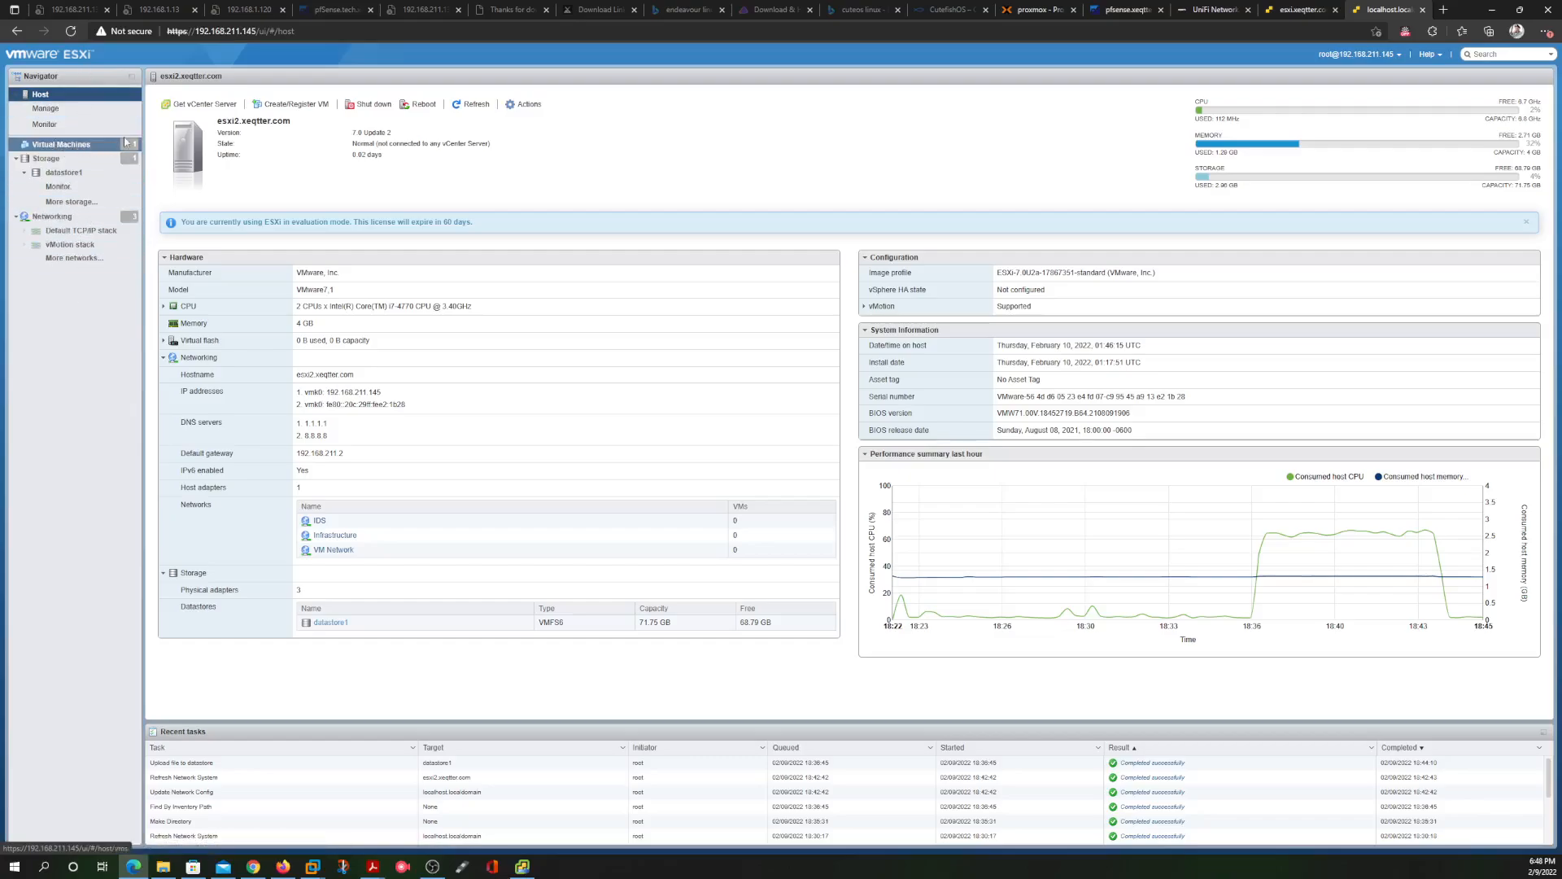
Open the Ubuntu VM's page showing 1 vCPU, 1.98 GB memory, 50 GB disk and the attached ISO
{"action": "left_click", "coordinate": [57, 144]}
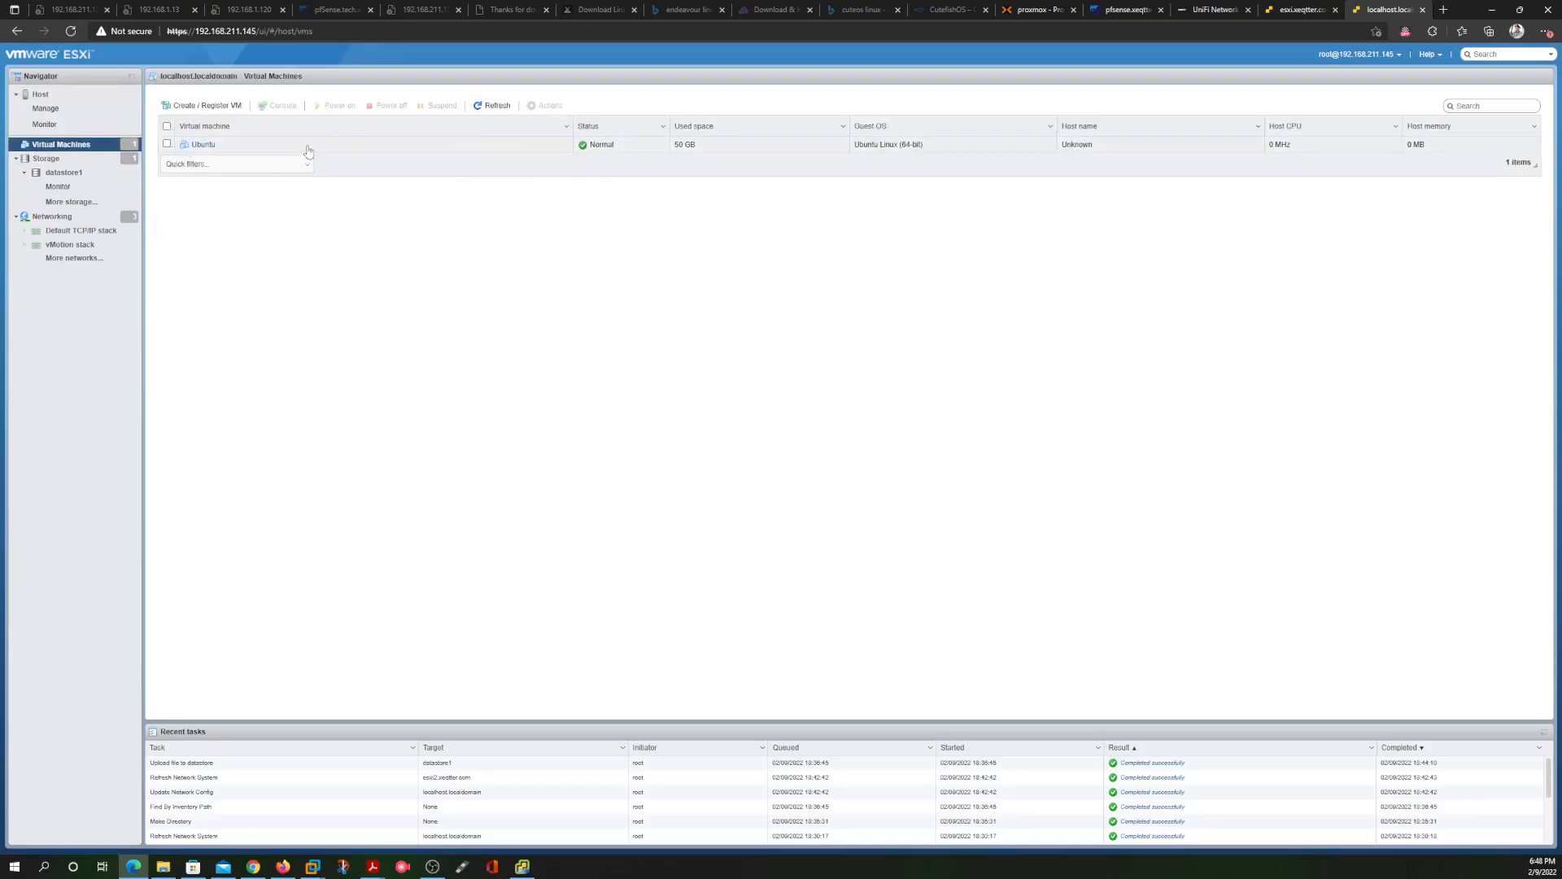
{"action": "left_click", "coordinate": [202, 145]}
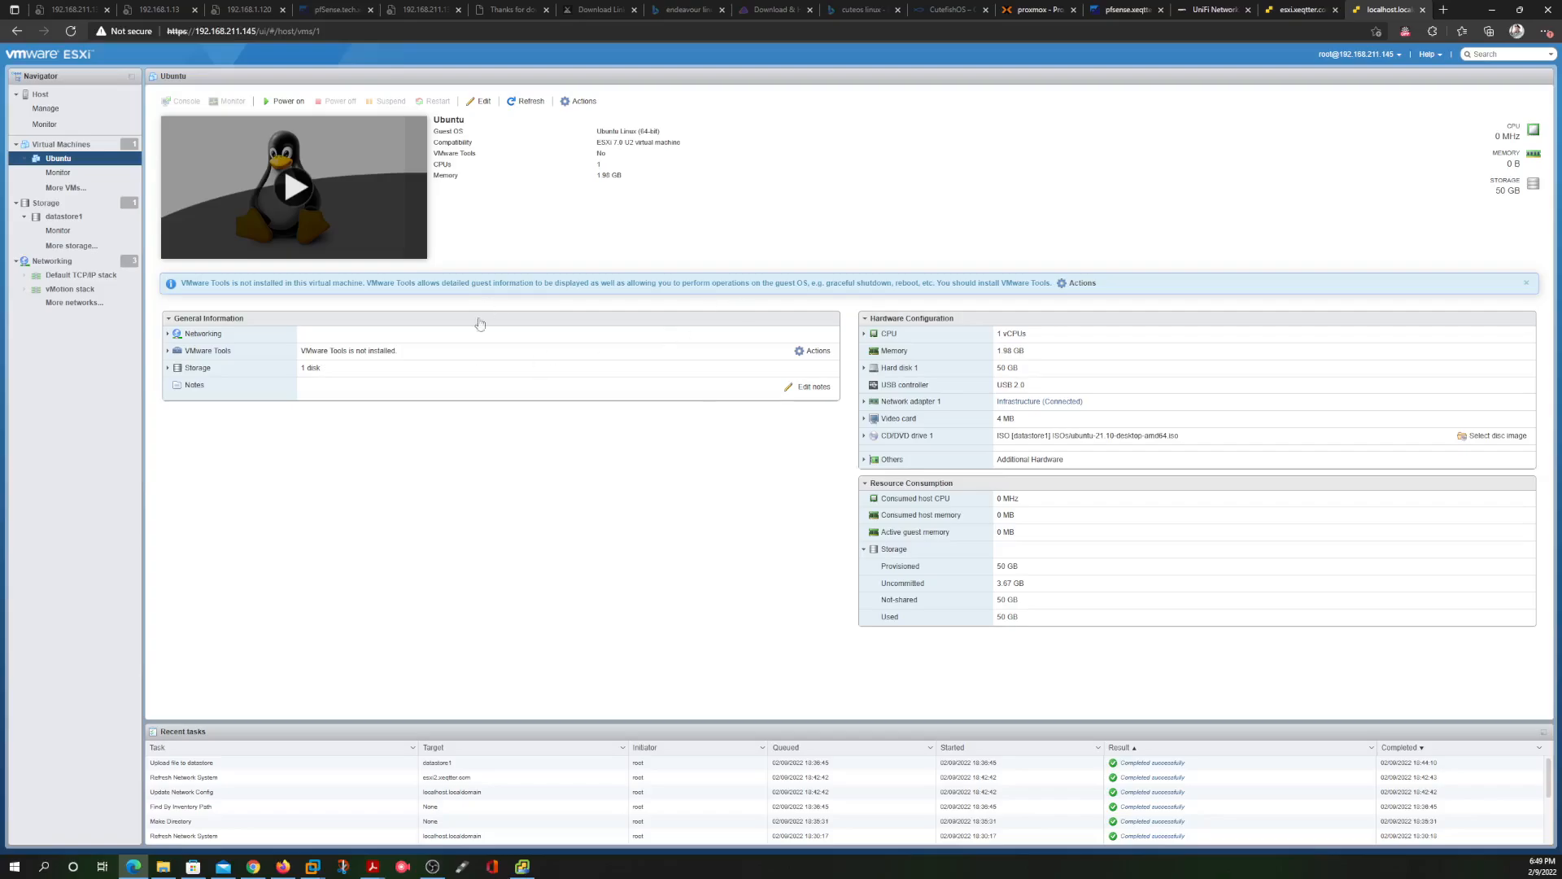
{"action": "triple_click", "coordinate": [398, 352]}
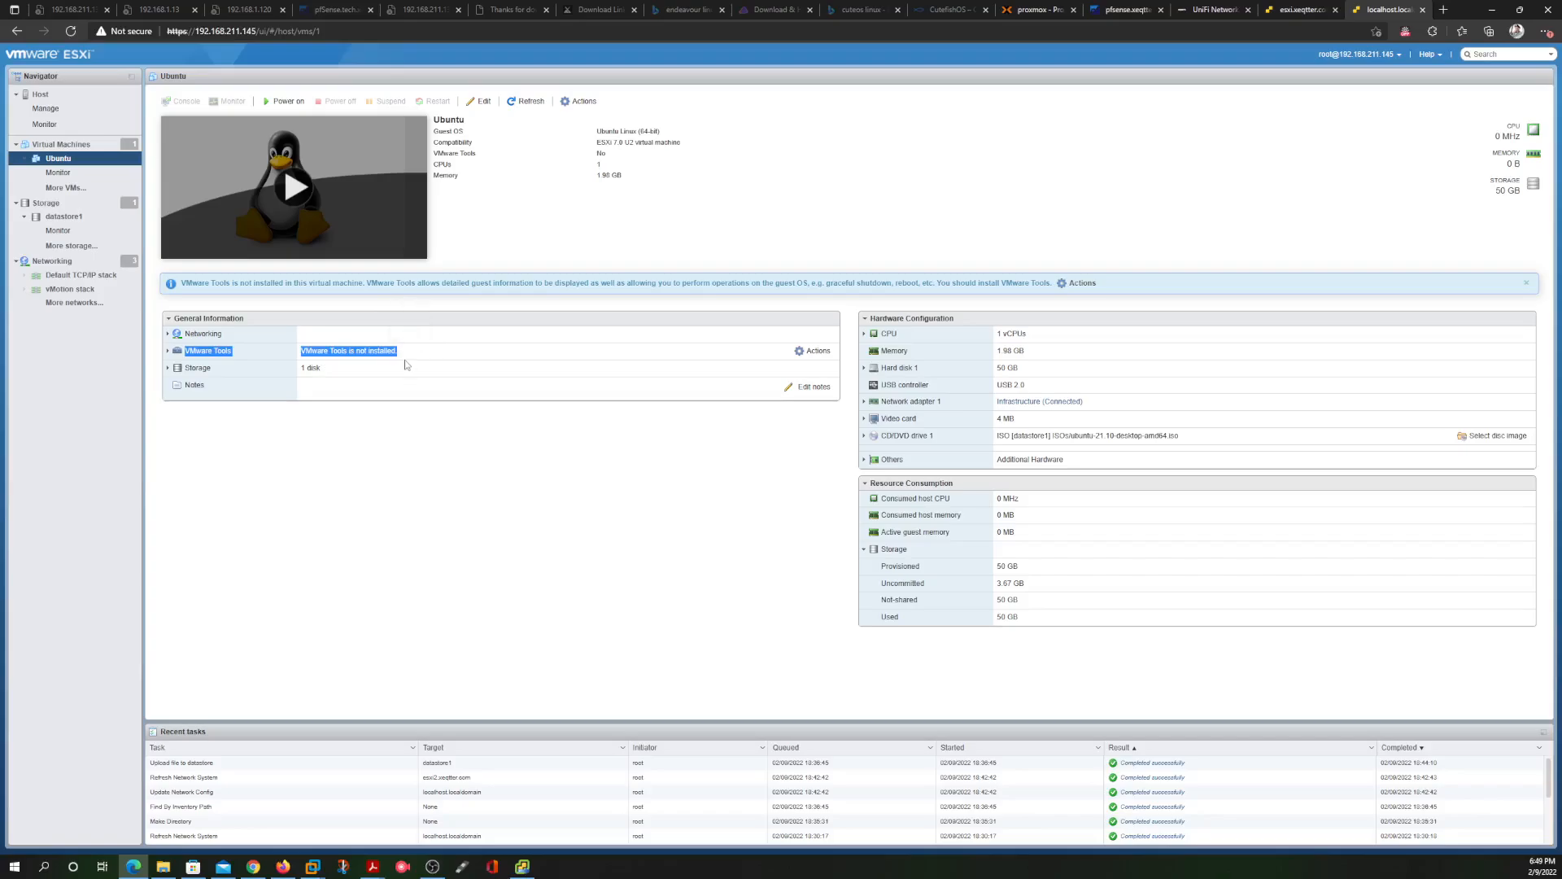
{"action": "left_click", "coordinate": [421, 361]}
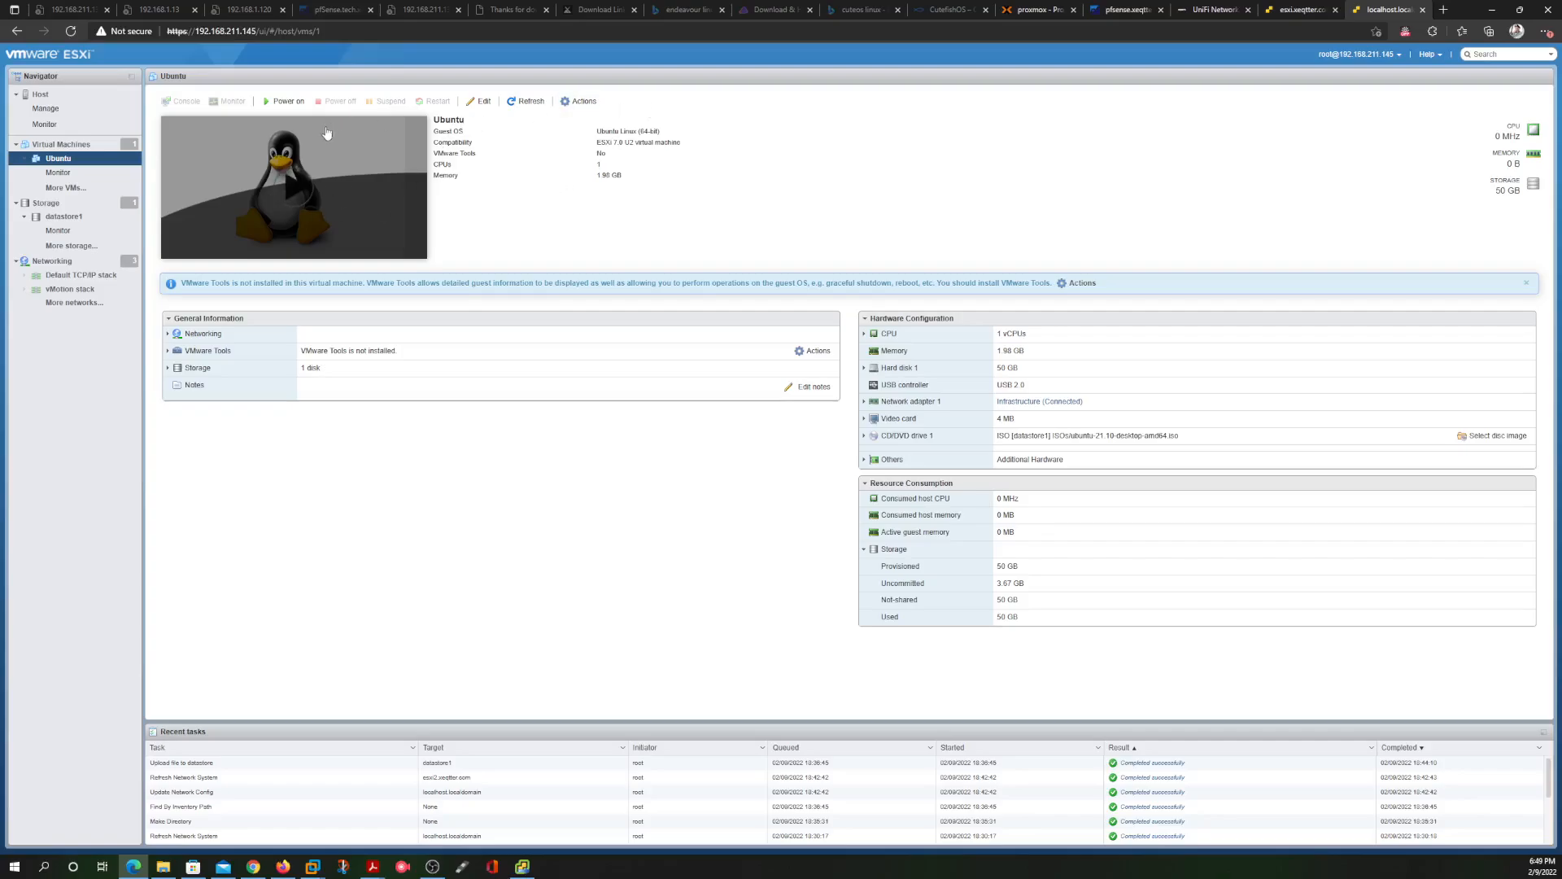
Power on the Ubuntu VM and boot the Ubuntu entry from the ISO at the GRUB menu
{"action": "left_click", "coordinate": [290, 176]}
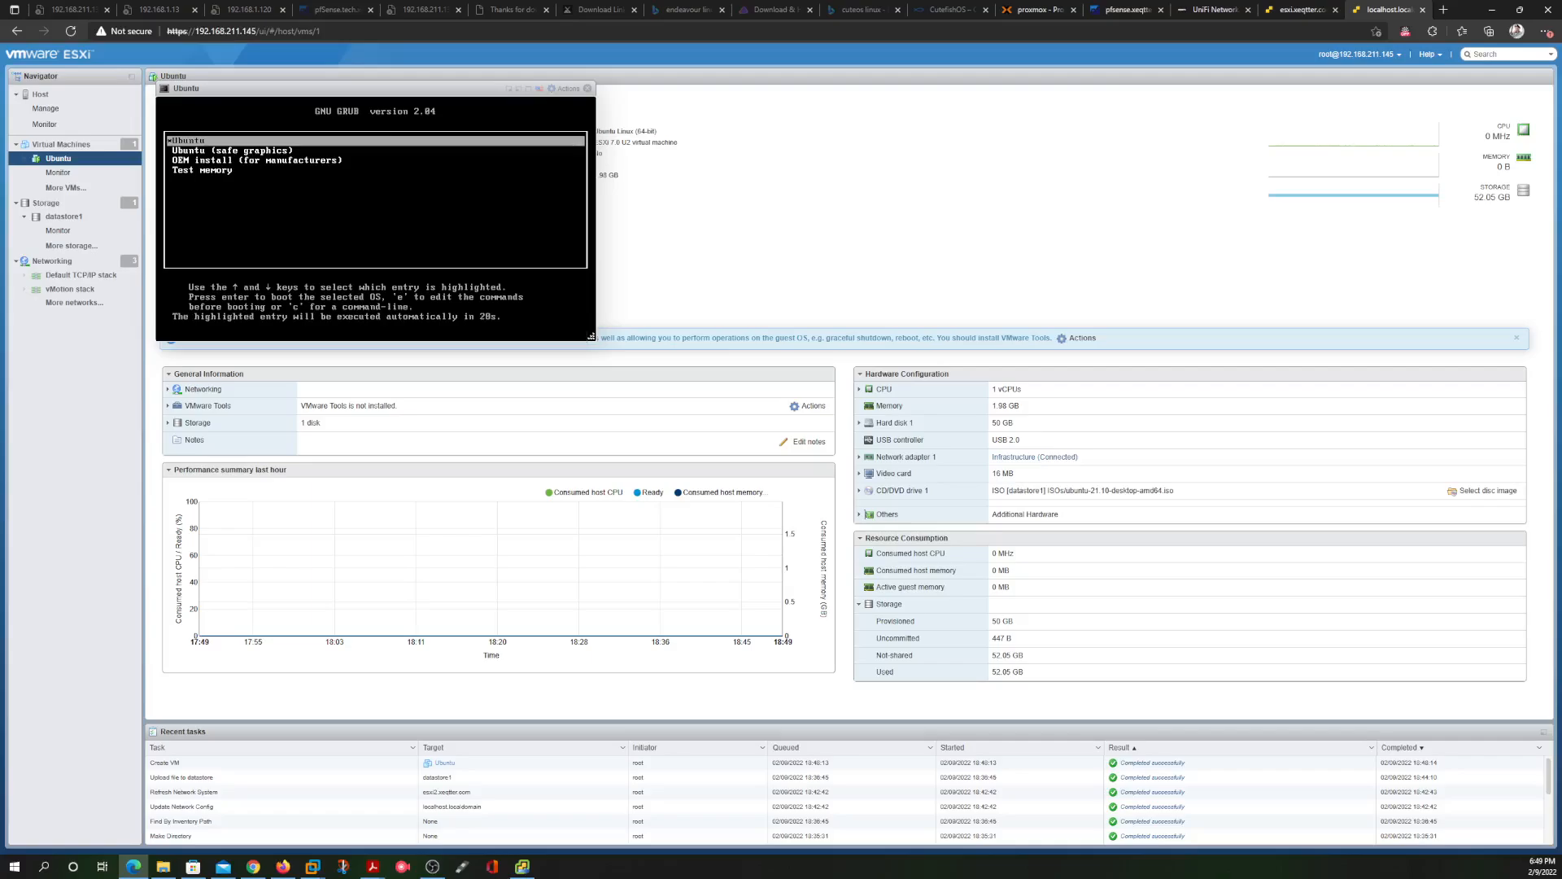
{"action": "key", "text": "Down"}
{"action": "key", "text": "Up"}
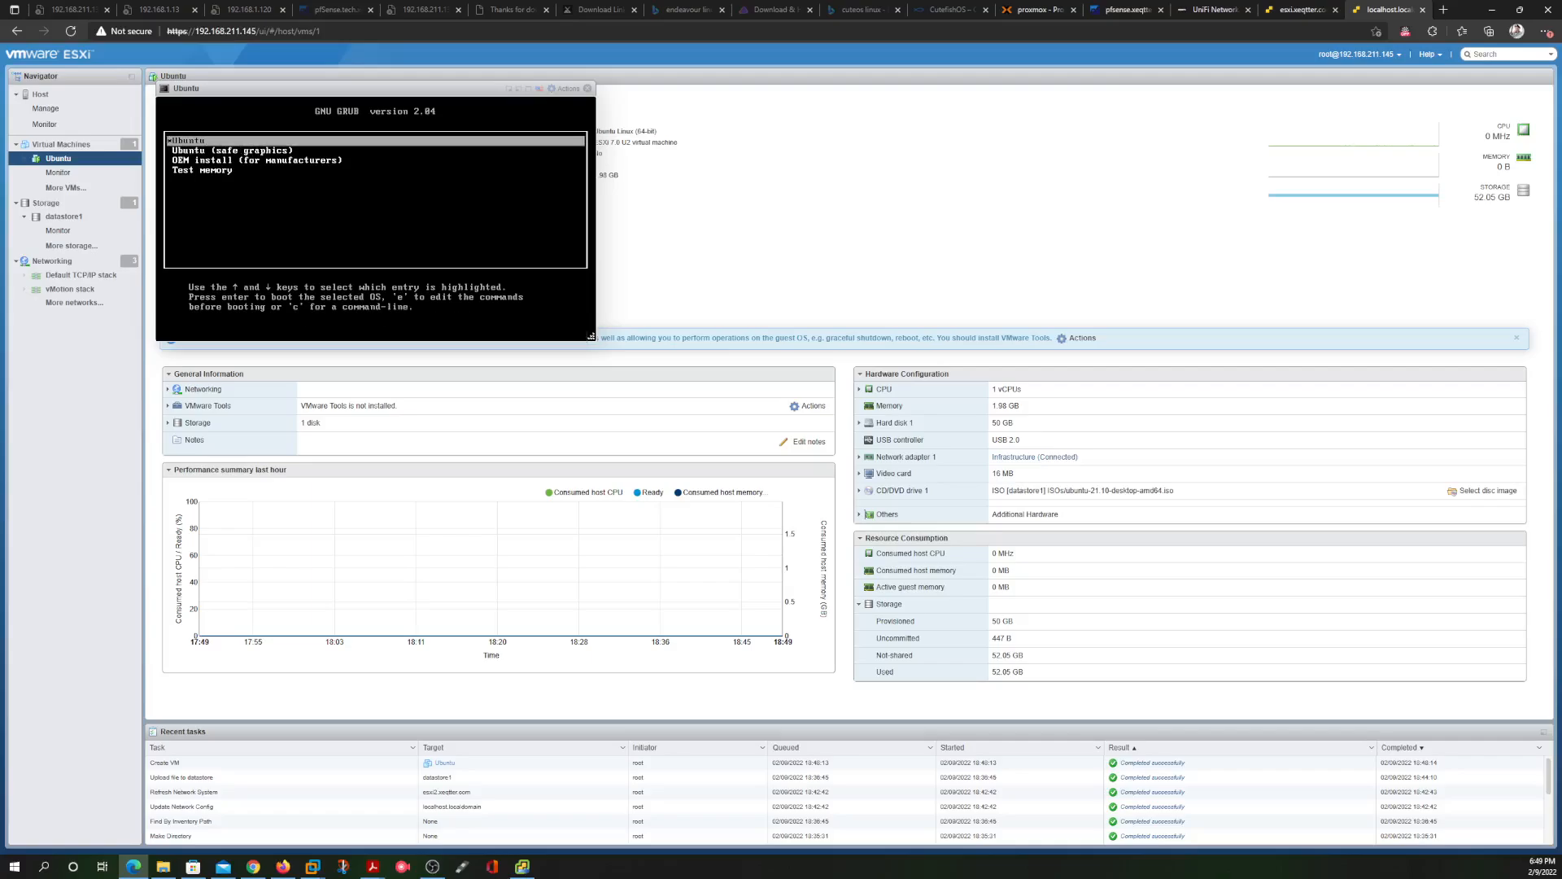
{"action": "key", "text": "Return"}
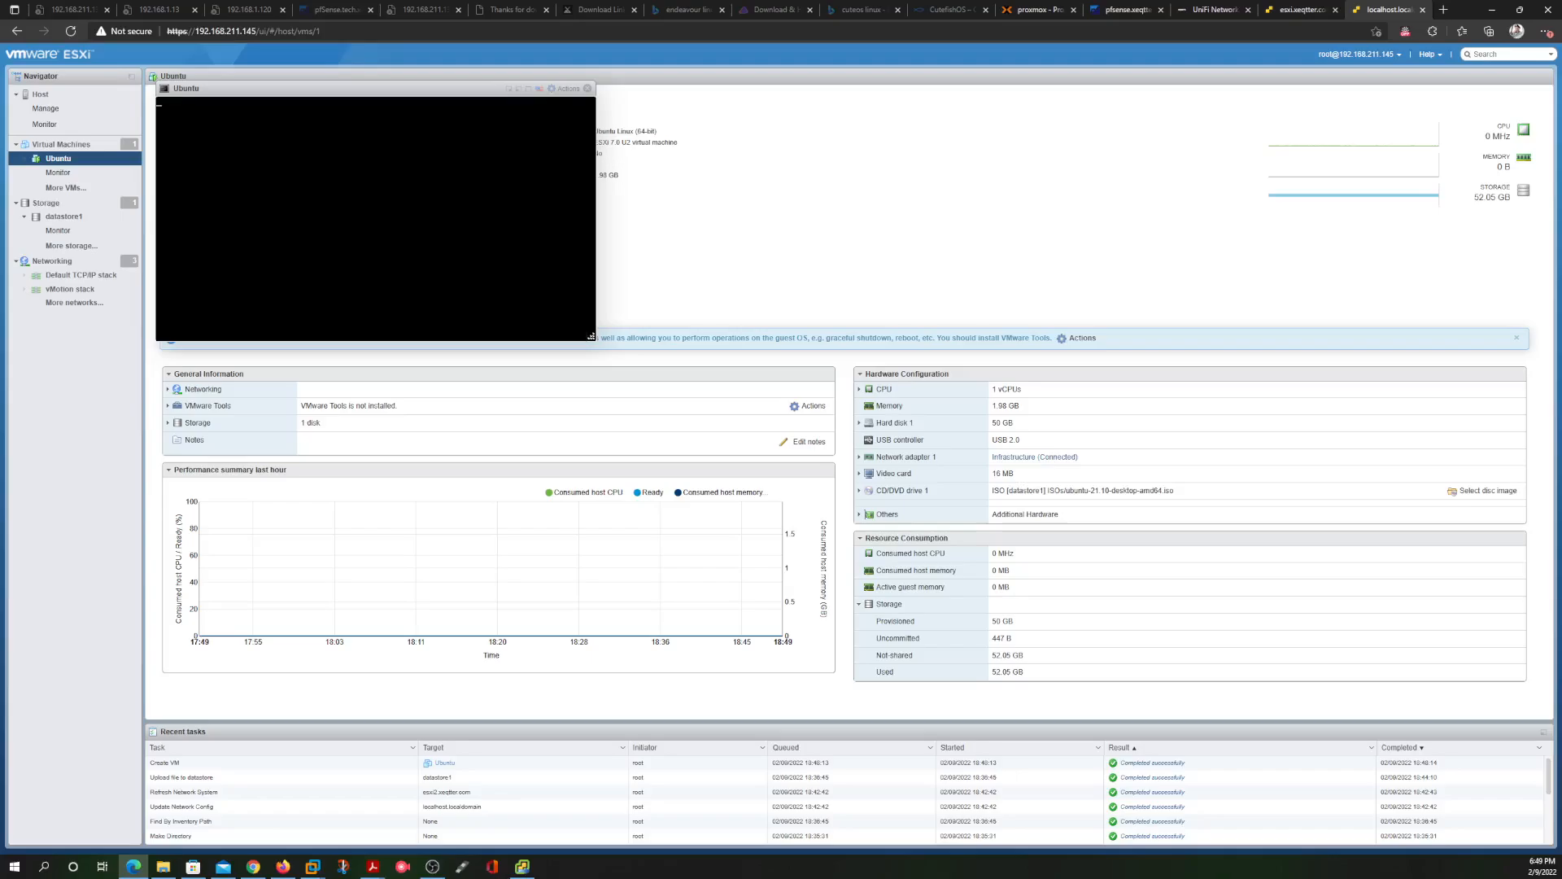
Enlarge the Ubuntu console window, check vCenter deployment progress, then refocus the booting console
{"action": "left_click_drag", "start_coordinate": [591, 336], "coordinate": [1005, 618]}
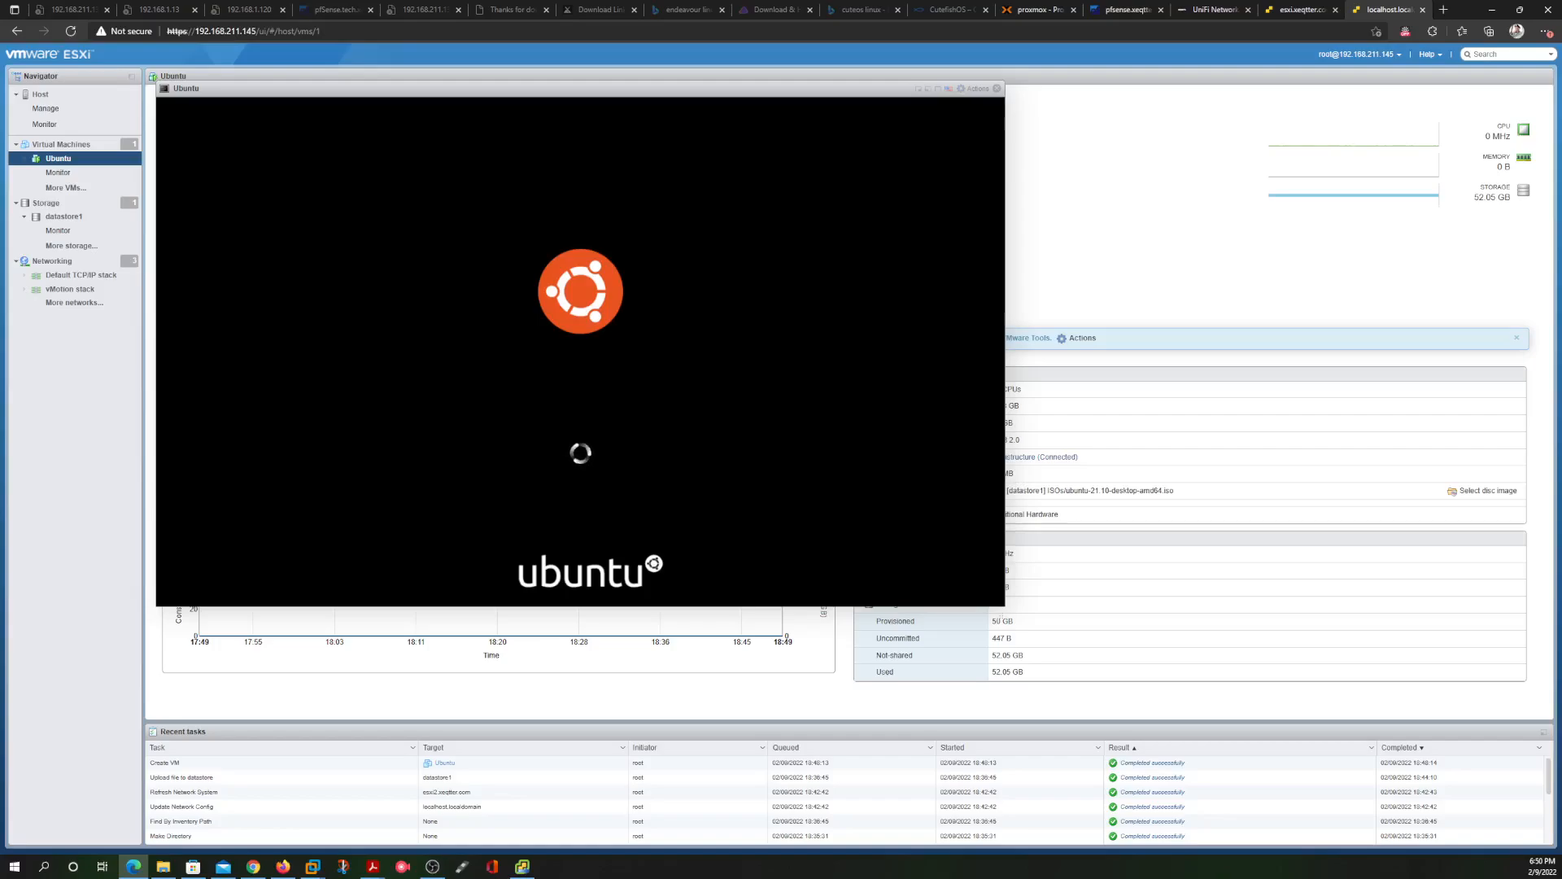
{"action": "left_click", "coordinate": [522, 867]}
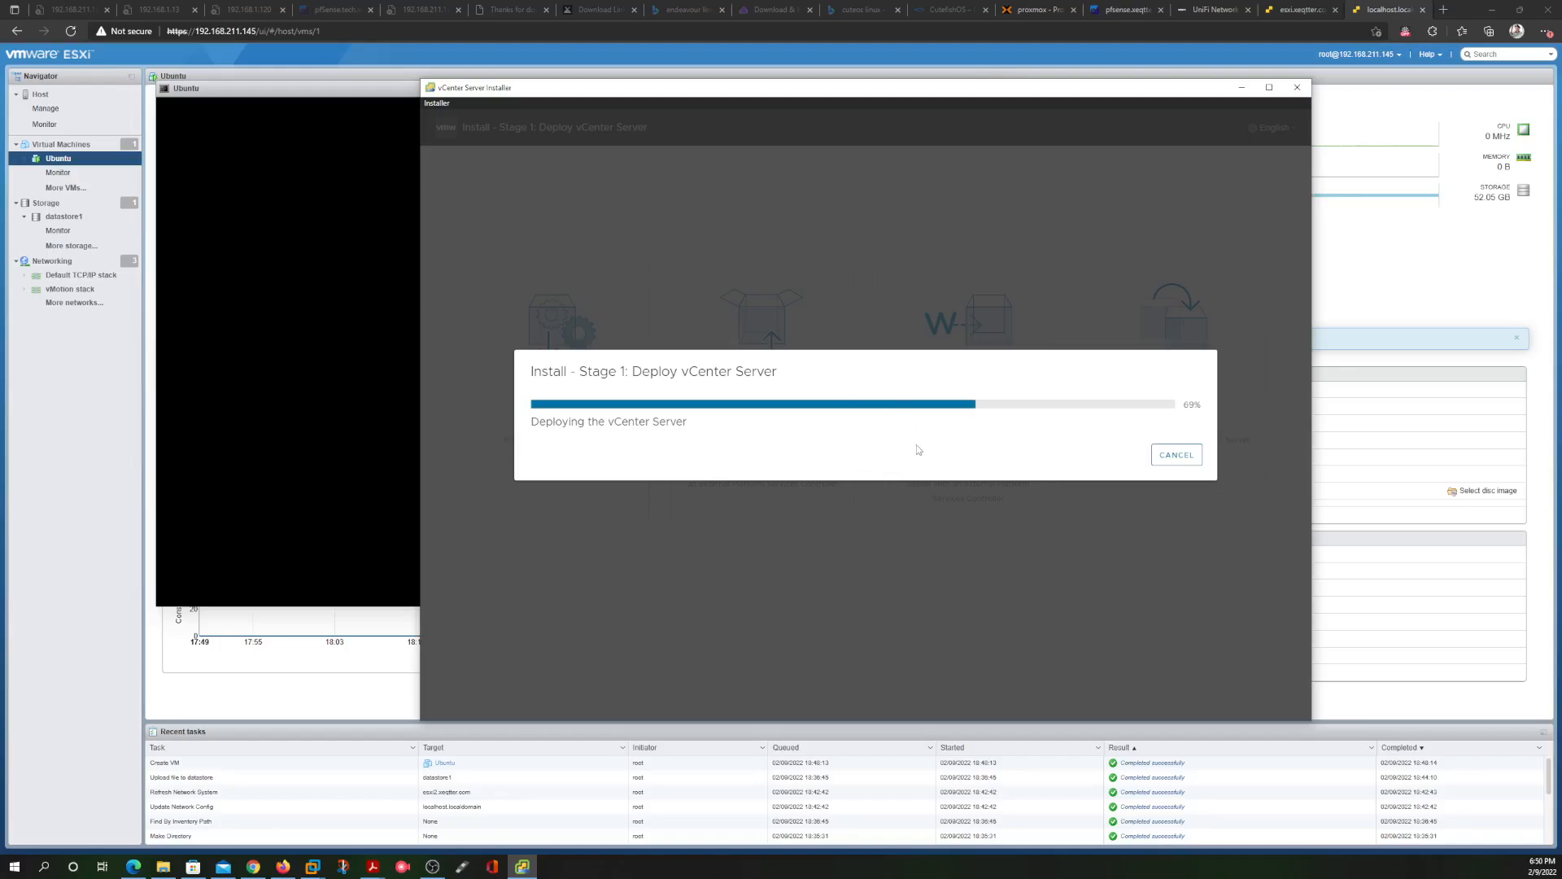
{"action": "left_click", "coordinate": [117, 675]}
{"action": "left_click", "coordinate": [580, 358]}
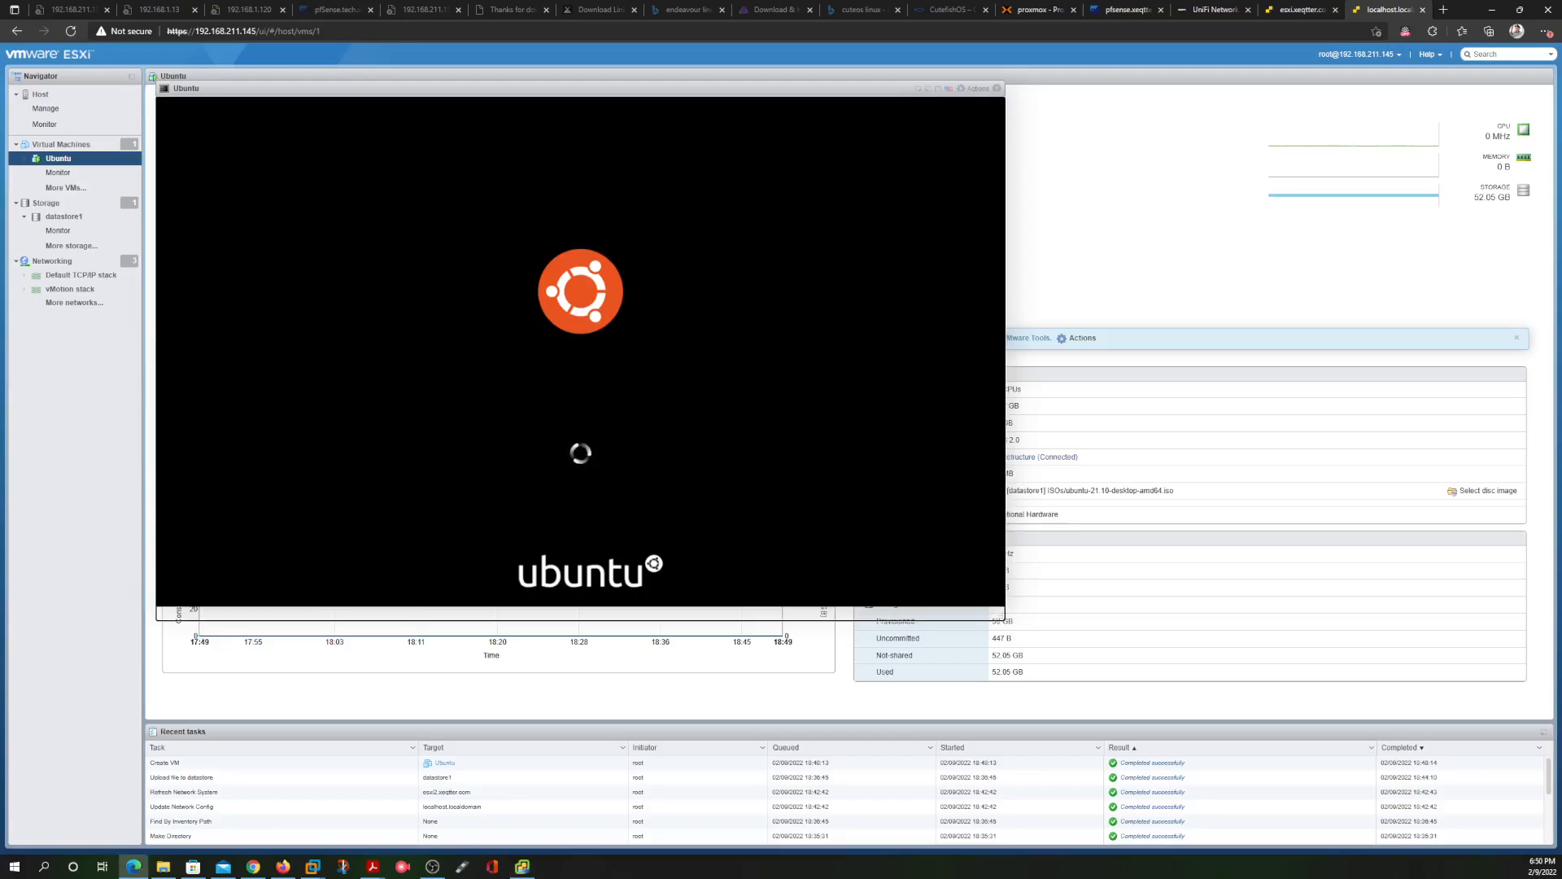
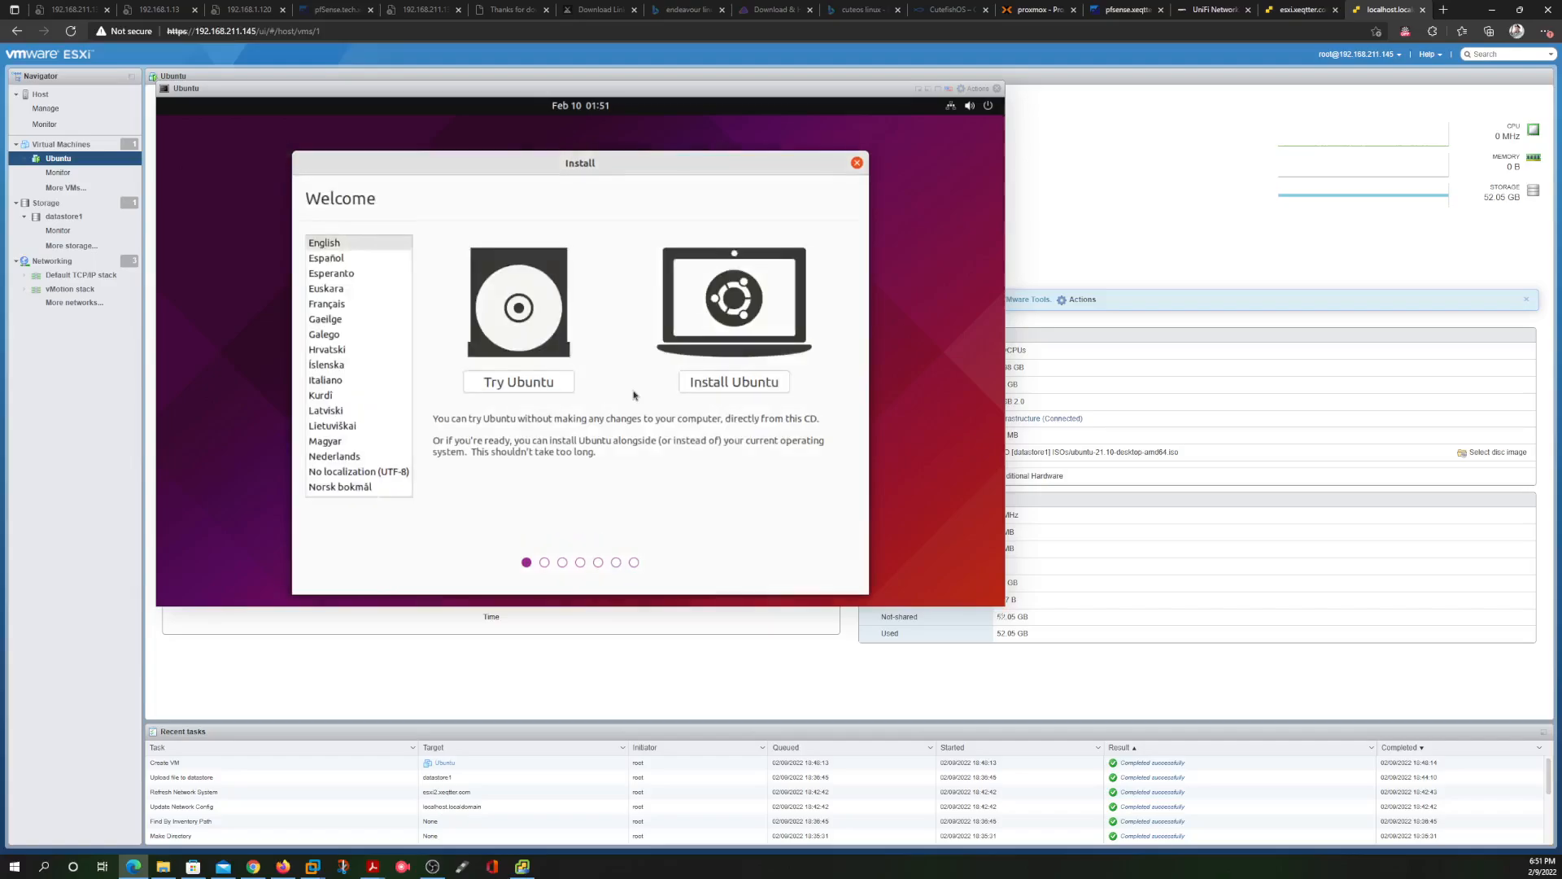
Begin Install Ubuntu, keeping the English (US) keyboard and Normal installation
{"action": "left_click", "coordinate": [753, 384]}
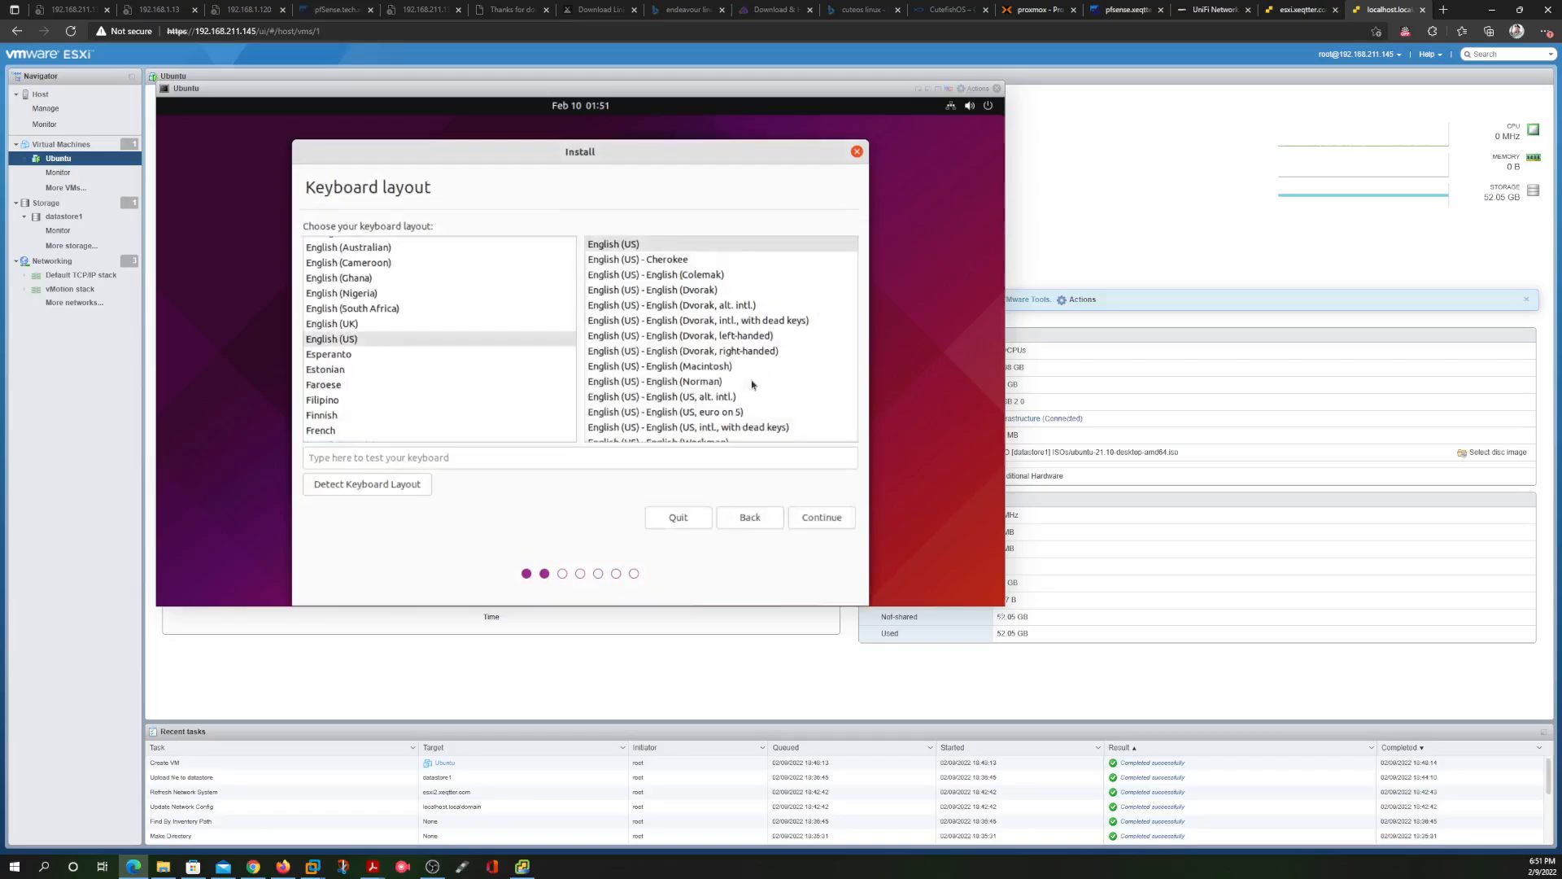
{"action": "left_click", "coordinate": [822, 521]}
{"action": "left_click", "coordinate": [822, 518]}
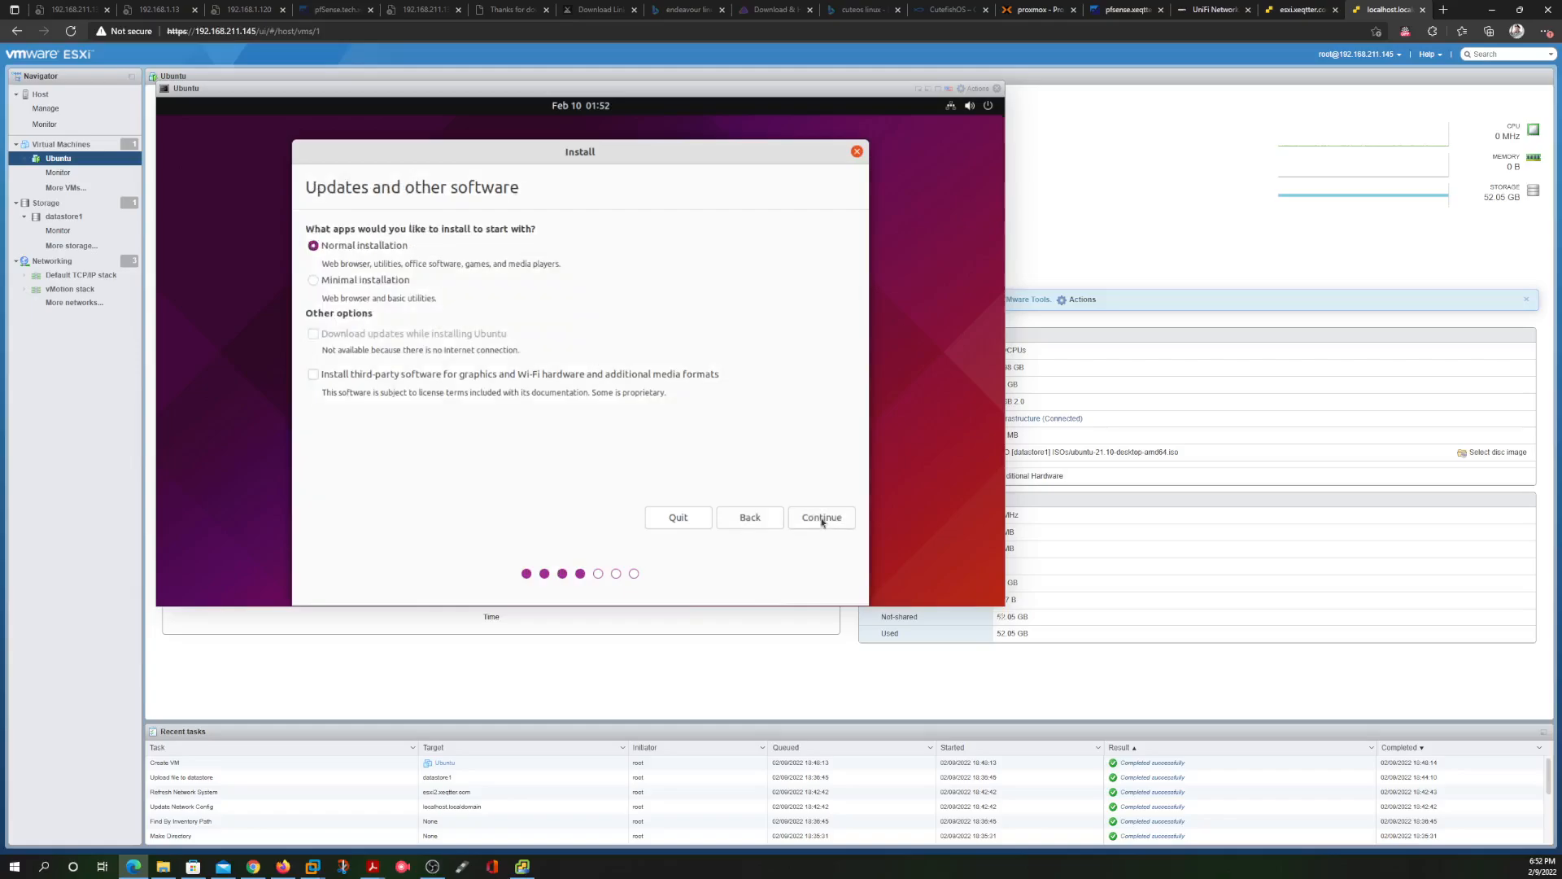
{"action": "left_click", "coordinate": [822, 519]}
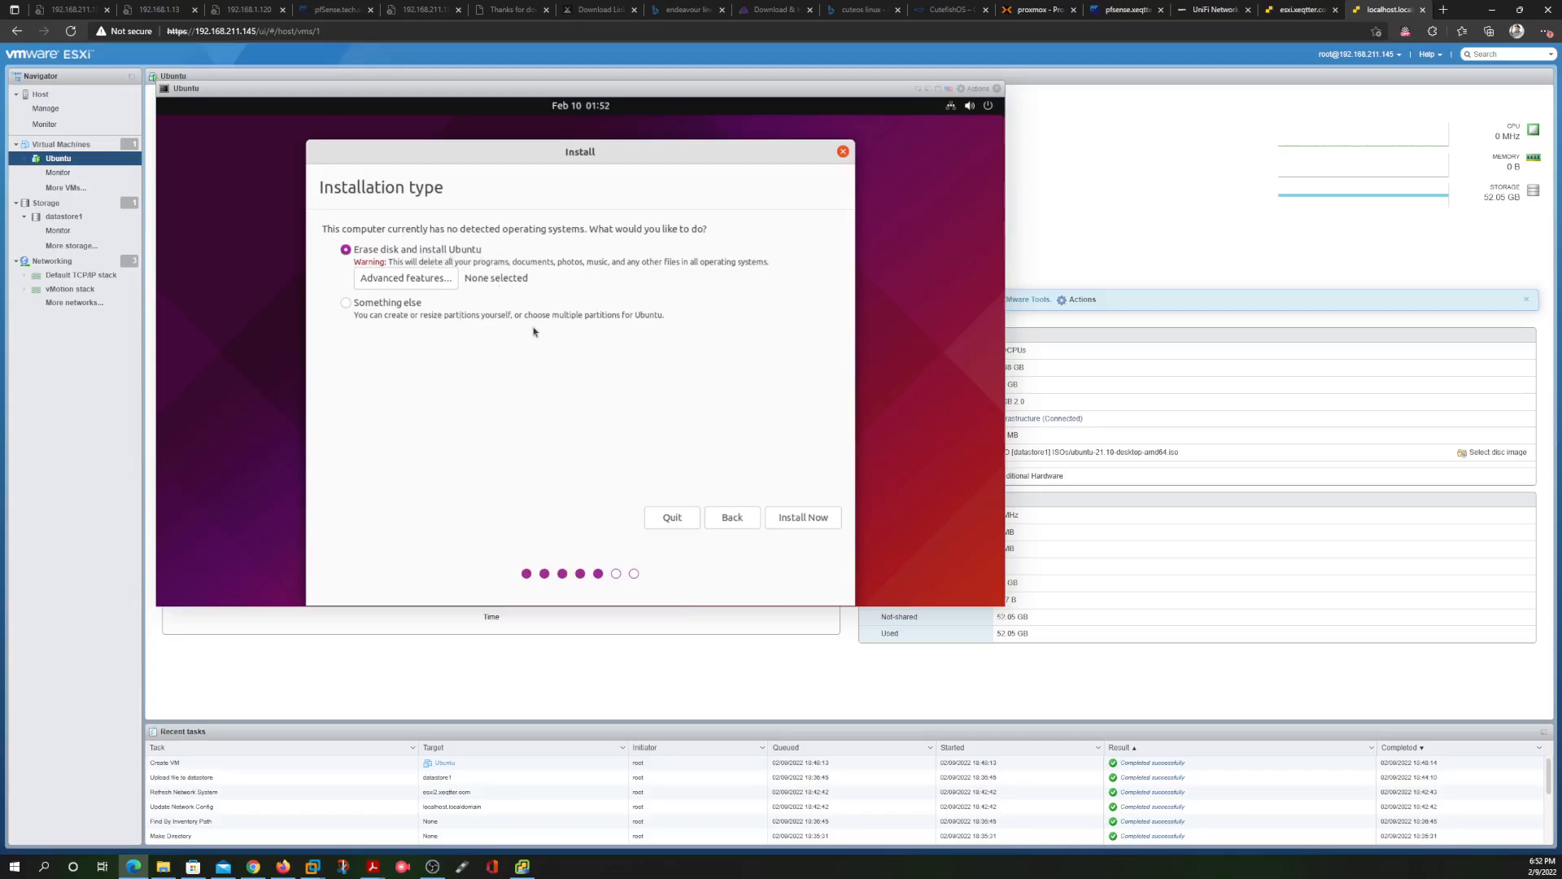
Install with Erase disk, confirm writing the partition changes, and accept New York as the location
{"action": "left_click", "coordinate": [803, 518]}
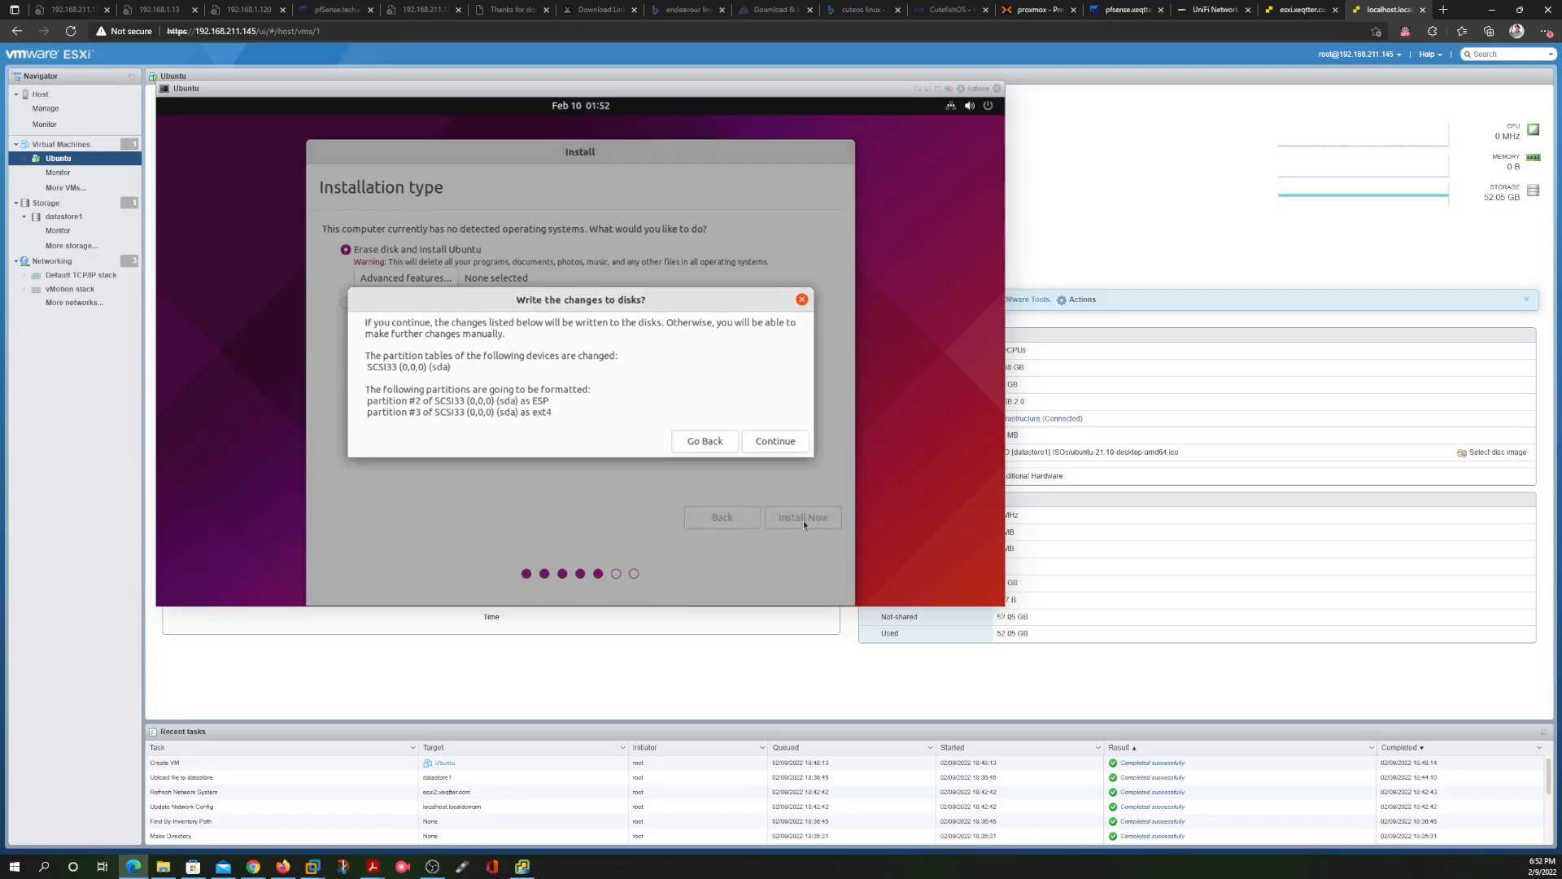
{"action": "left_click", "coordinate": [776, 441]}
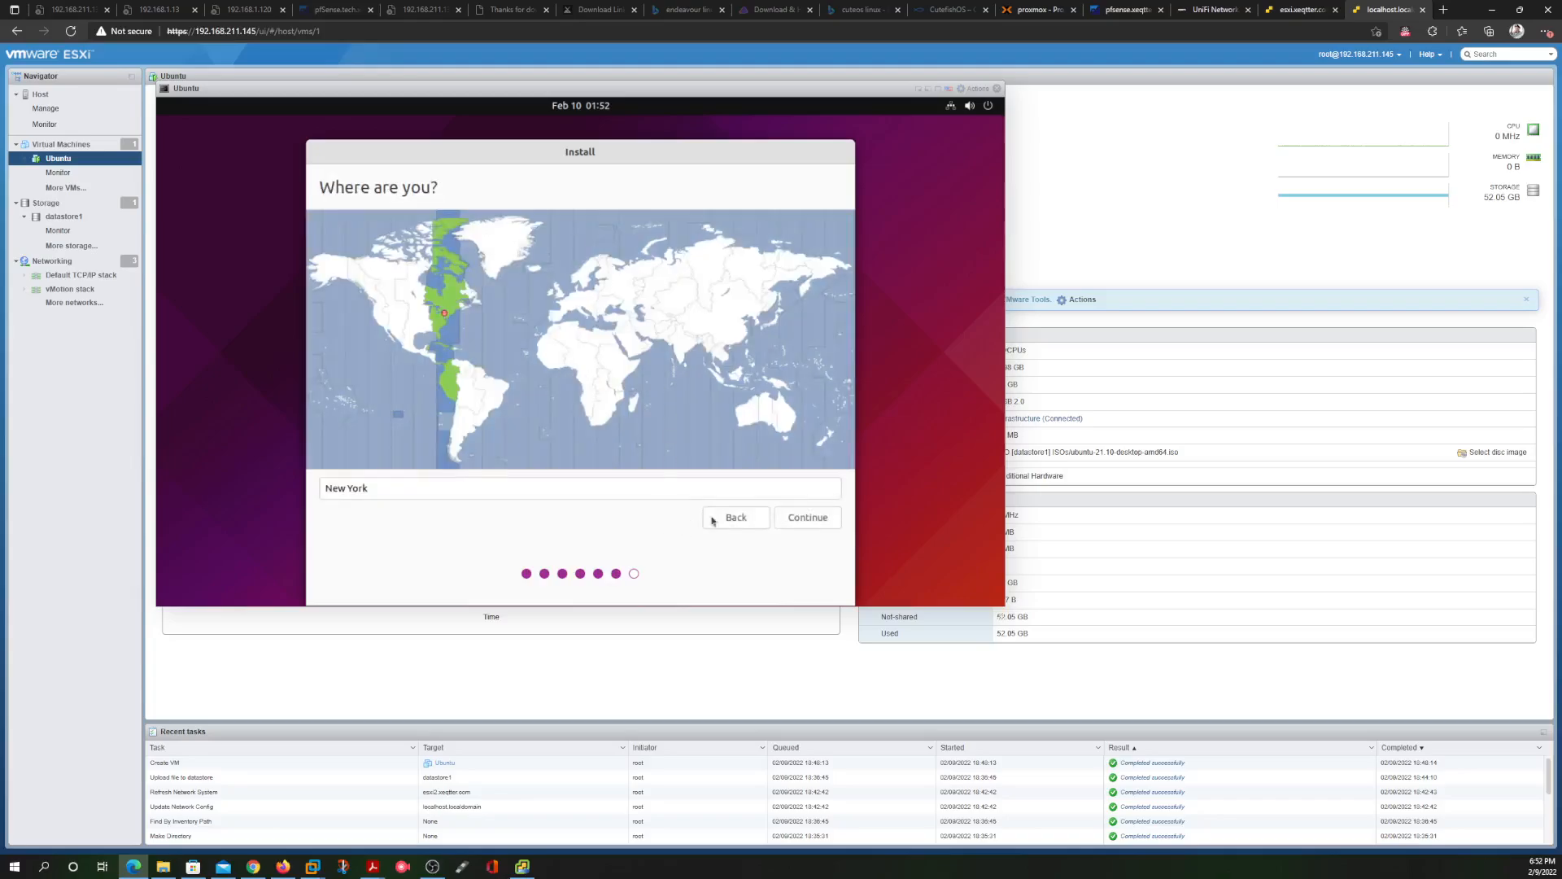
{"action": "left_click", "coordinate": [808, 516]}
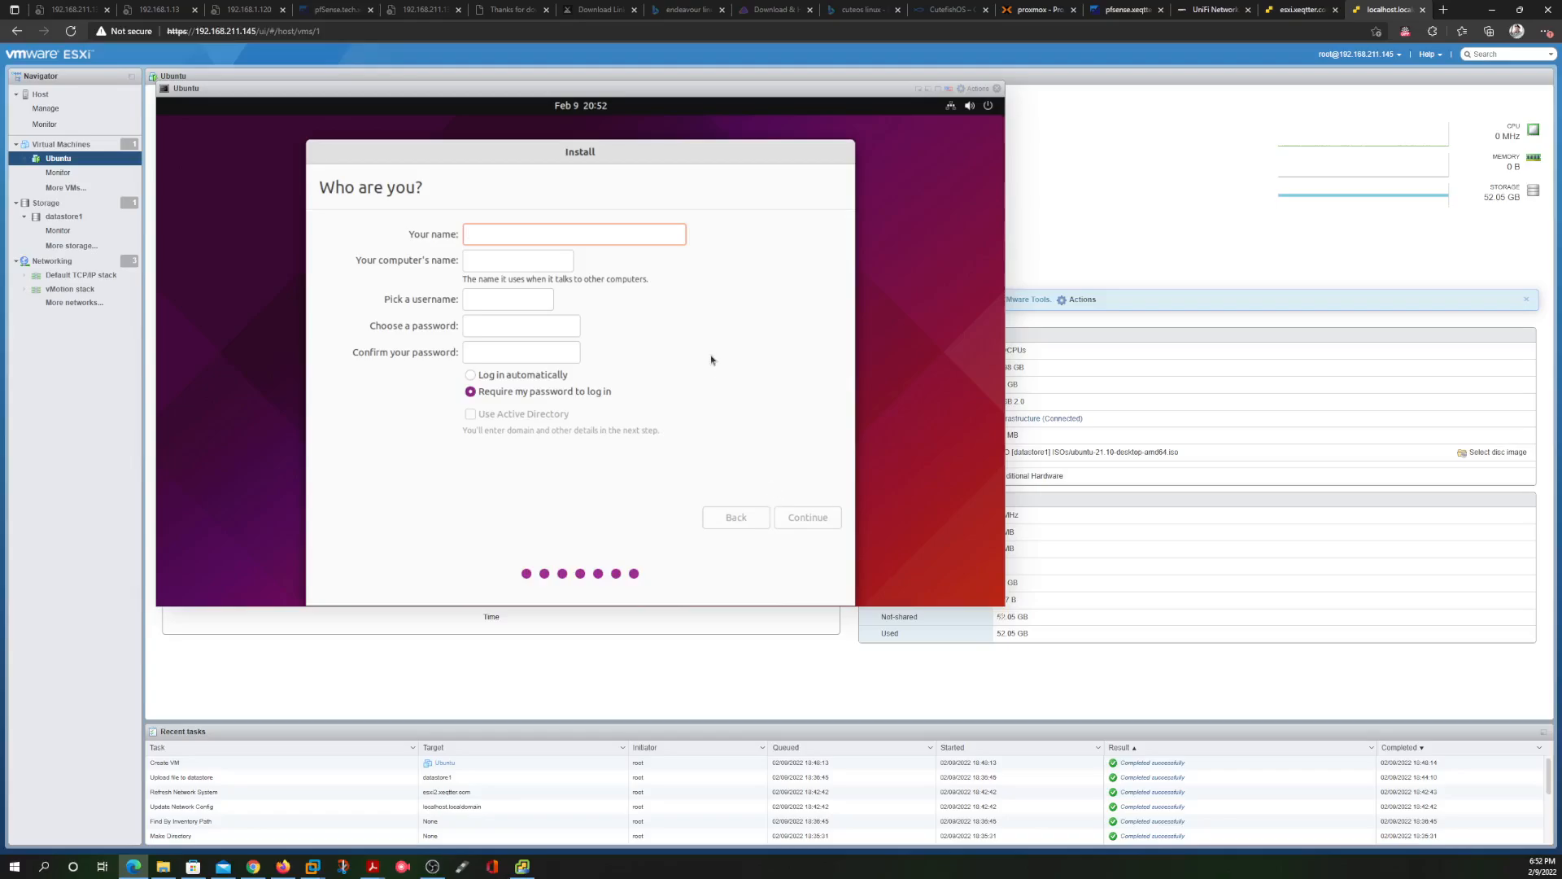
Enter your name and replace the computer name with ubuntuOS
{"action": "type", "text": "xeqtter"}
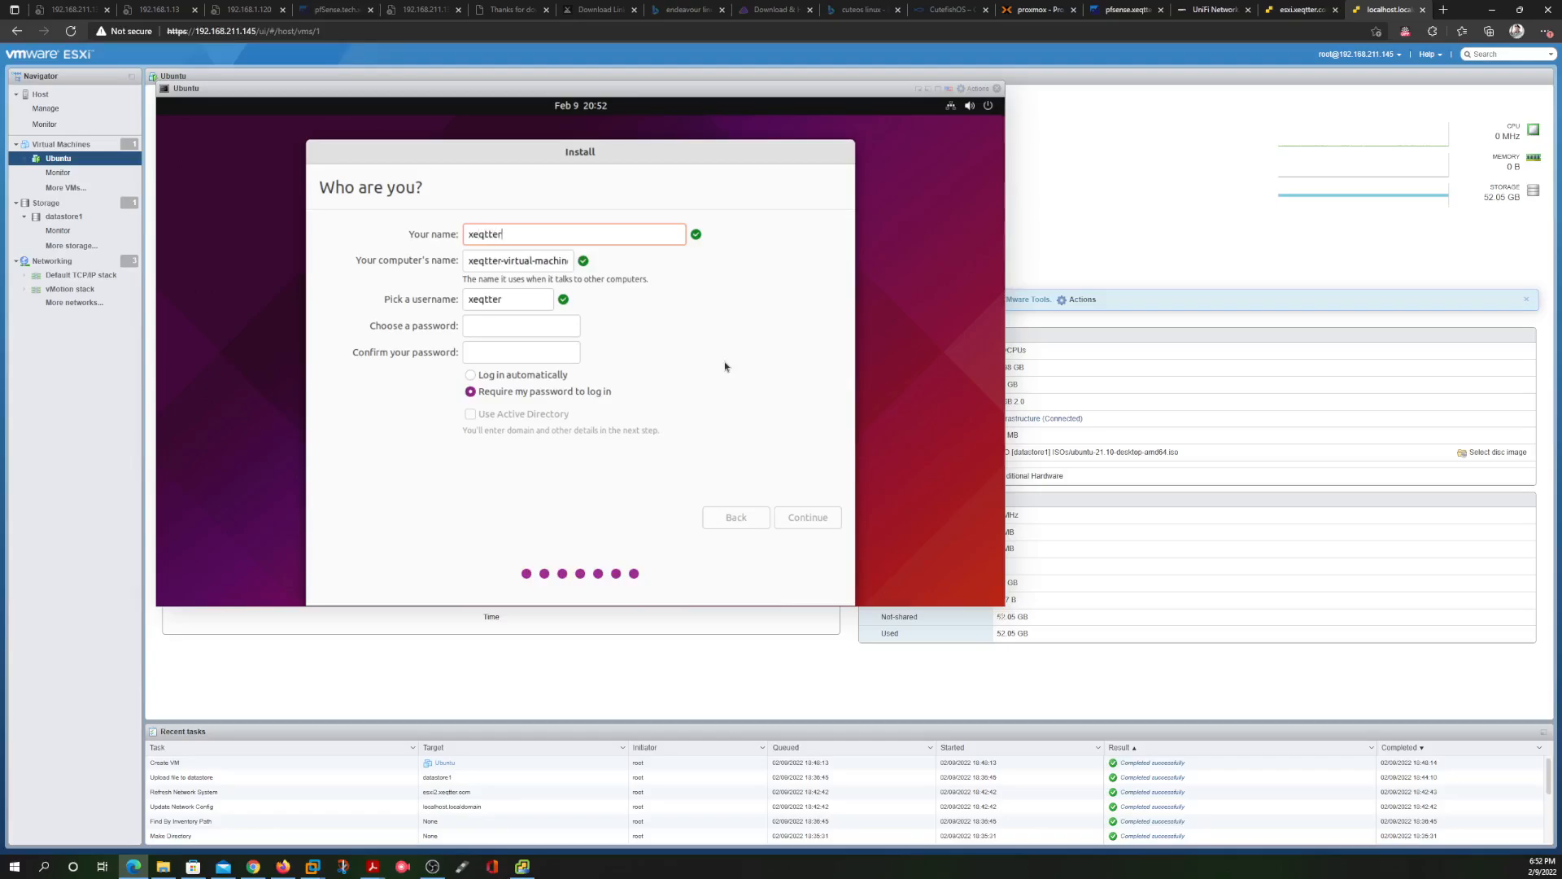
{"action": "triple_click", "coordinate": [561, 262]}
{"action": "type", "text": "he"}
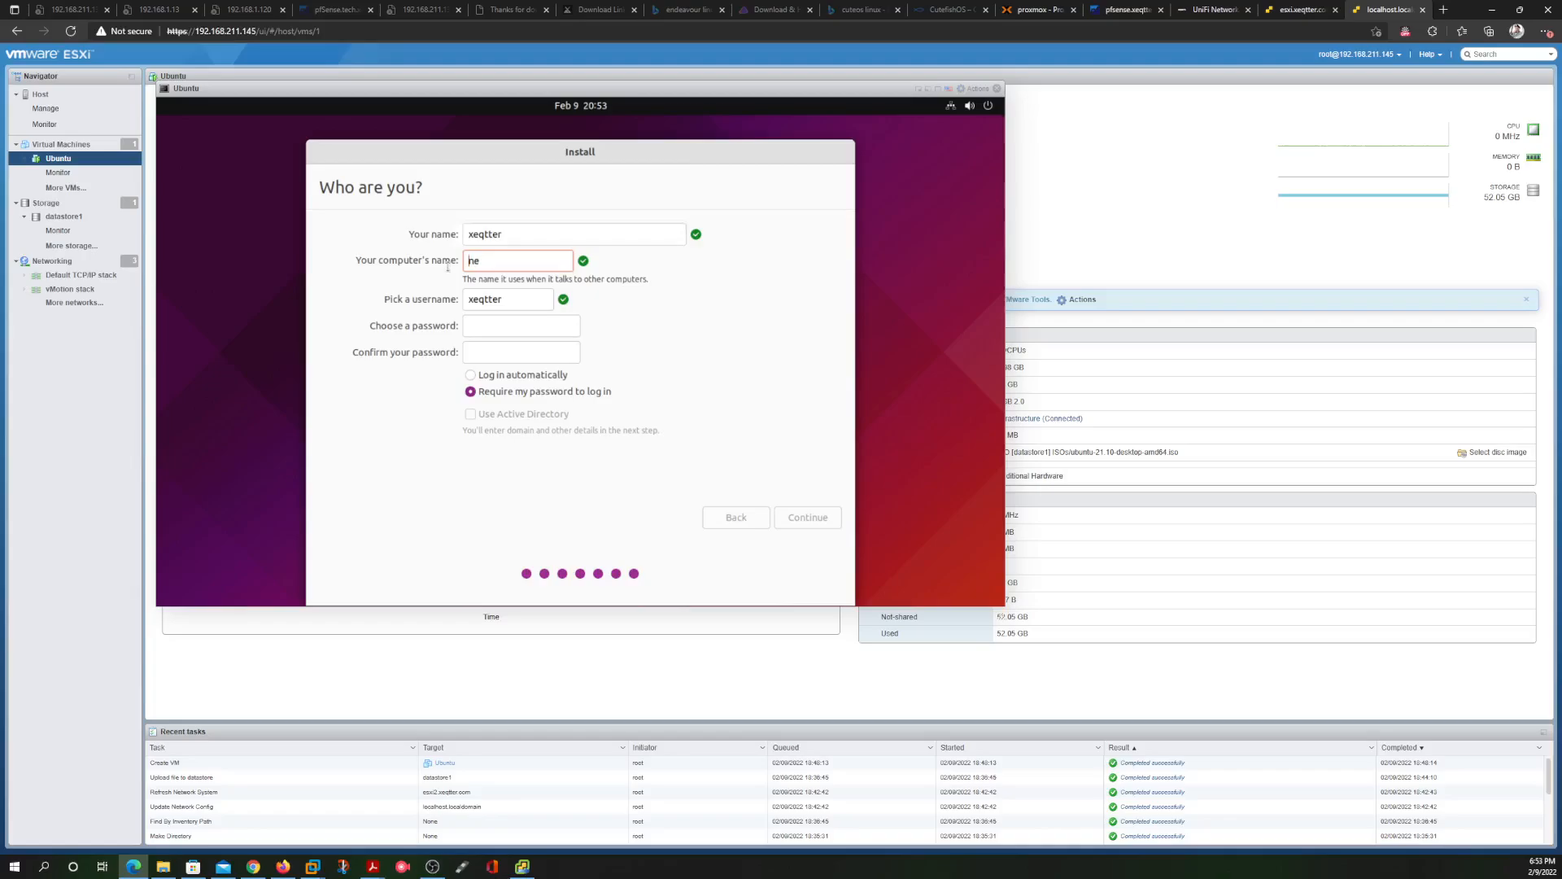
{"action": "key", "text": "BackSpace"}
{"action": "key", "text": "BackSpace"}
{"action": "type", "text": "ubuntuOS"}
Enter and confirm the account password, then submit the form to start copying files
{"action": "left_click", "coordinate": [494, 327]}
{"action": "type", "text": "******"}
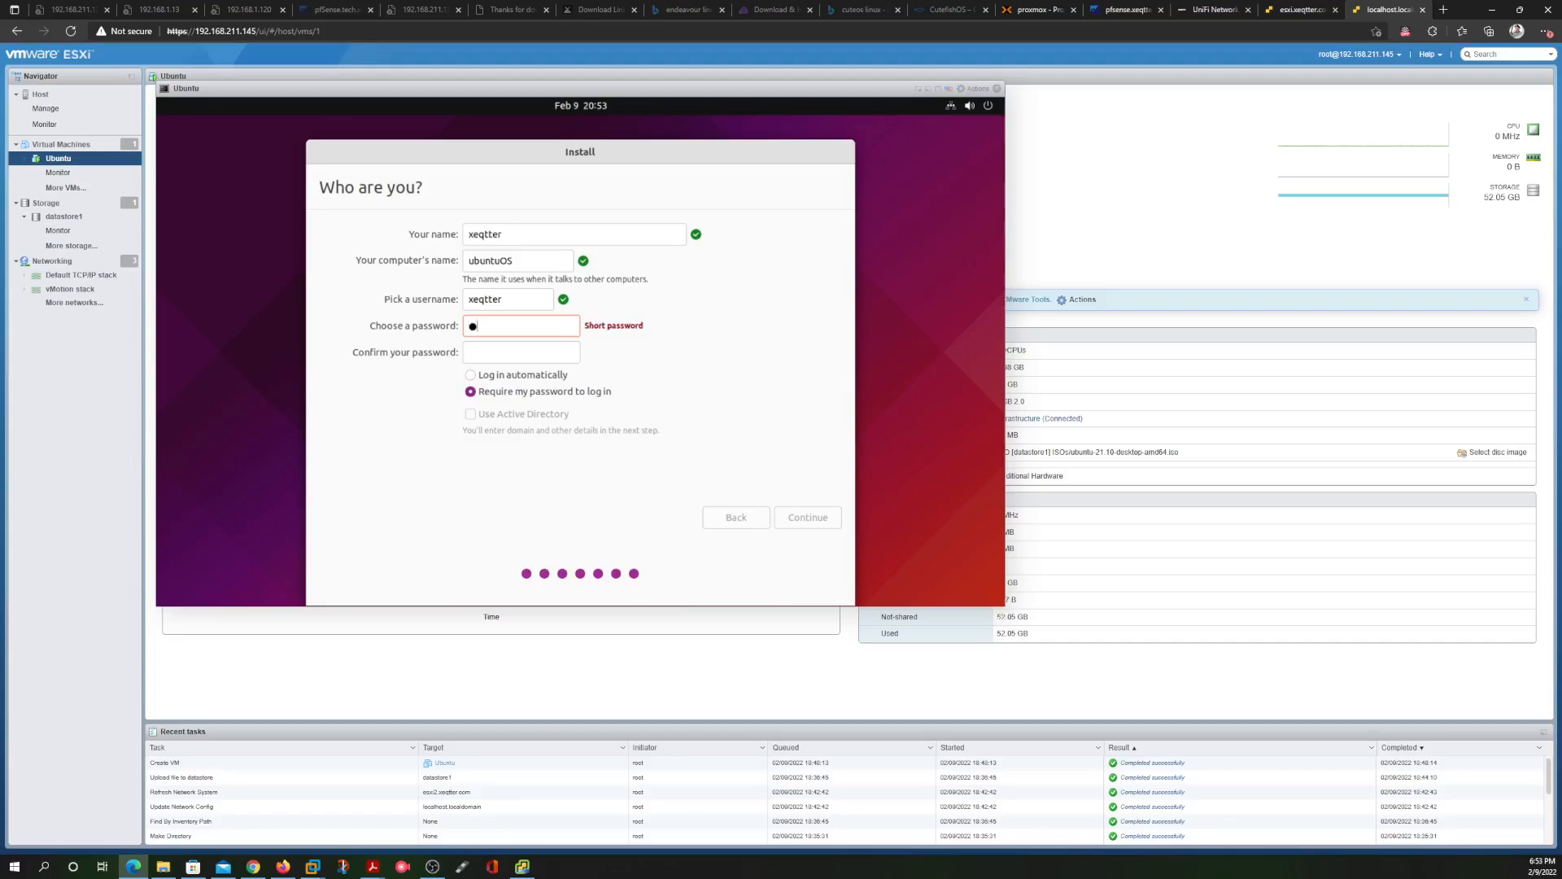
{"action": "left_click", "coordinate": [510, 359]}
{"action": "type", "text": "******"}
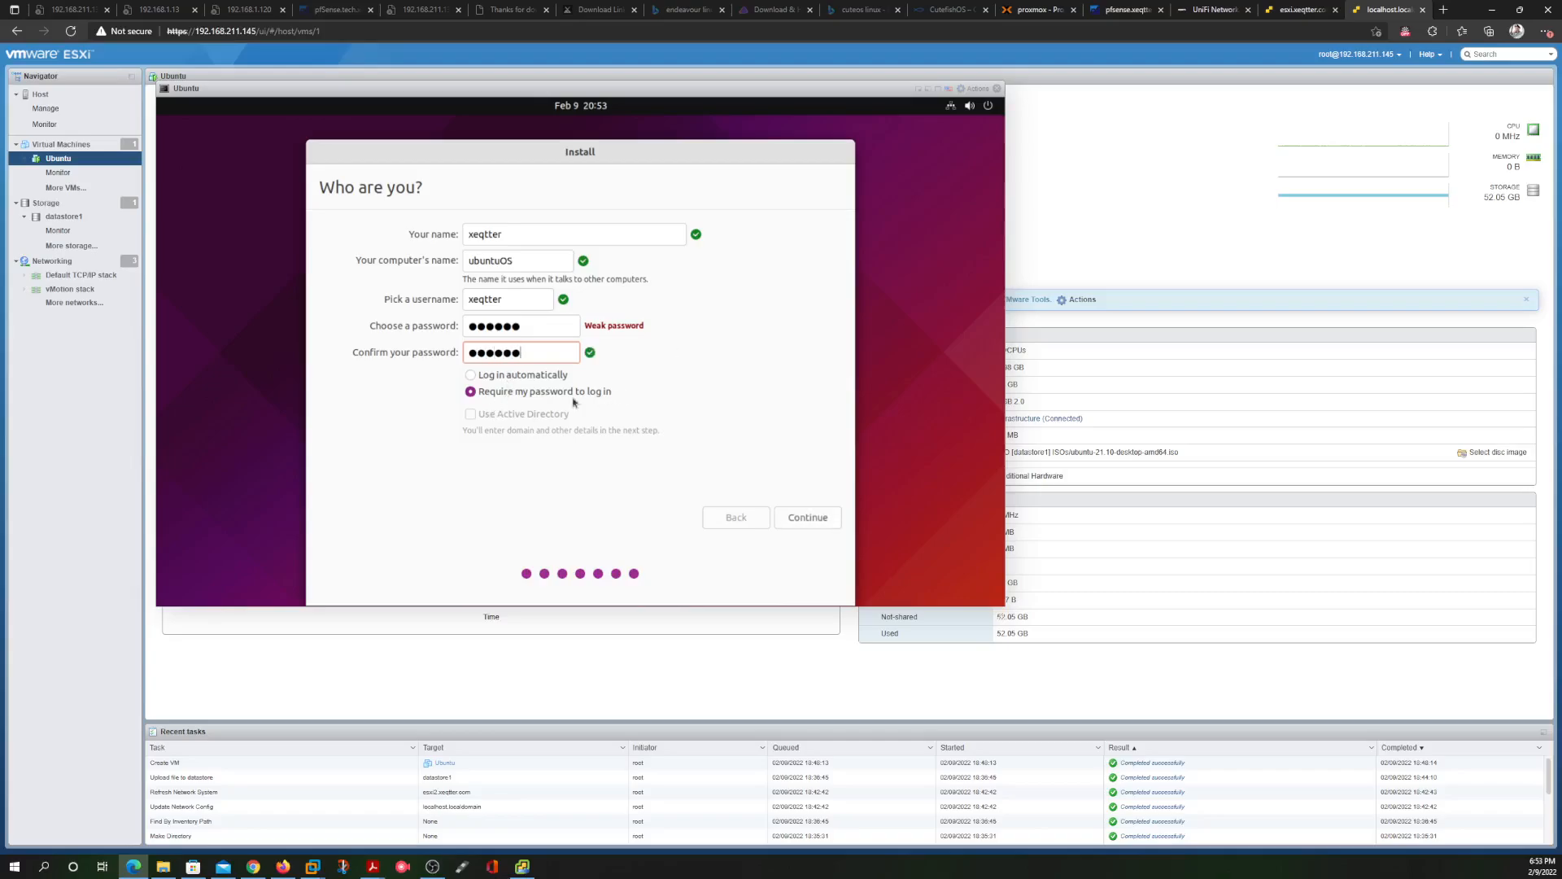
{"action": "left_click", "coordinate": [824, 518]}
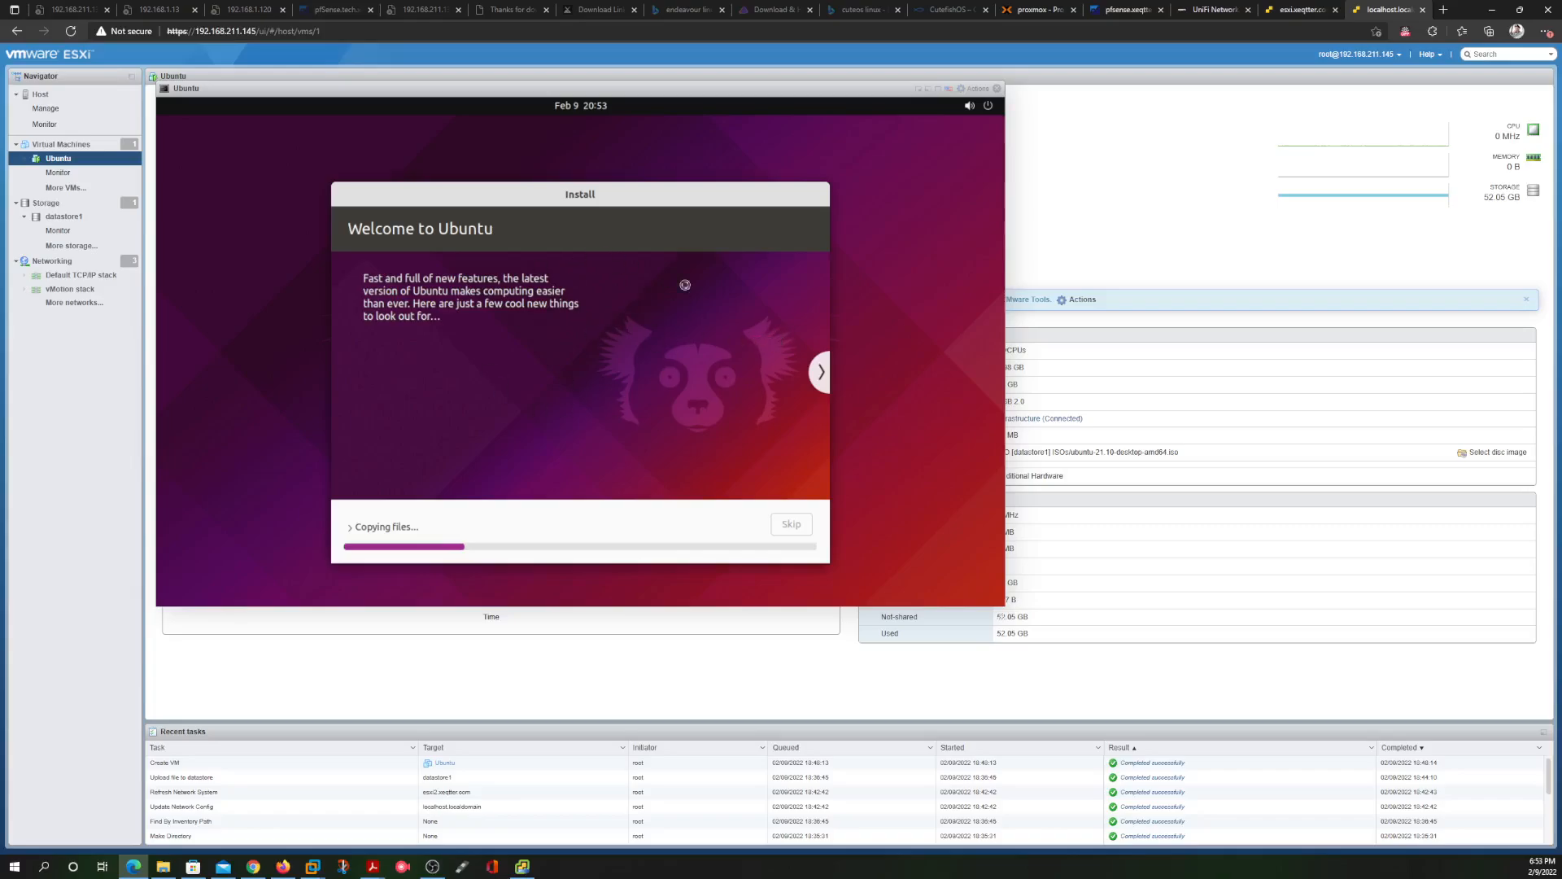
Check vCenter progress, expand the 'Copying files...' log, then view the physical host's datastore1 and datastore2
{"action": "left_click", "coordinate": [516, 871]}
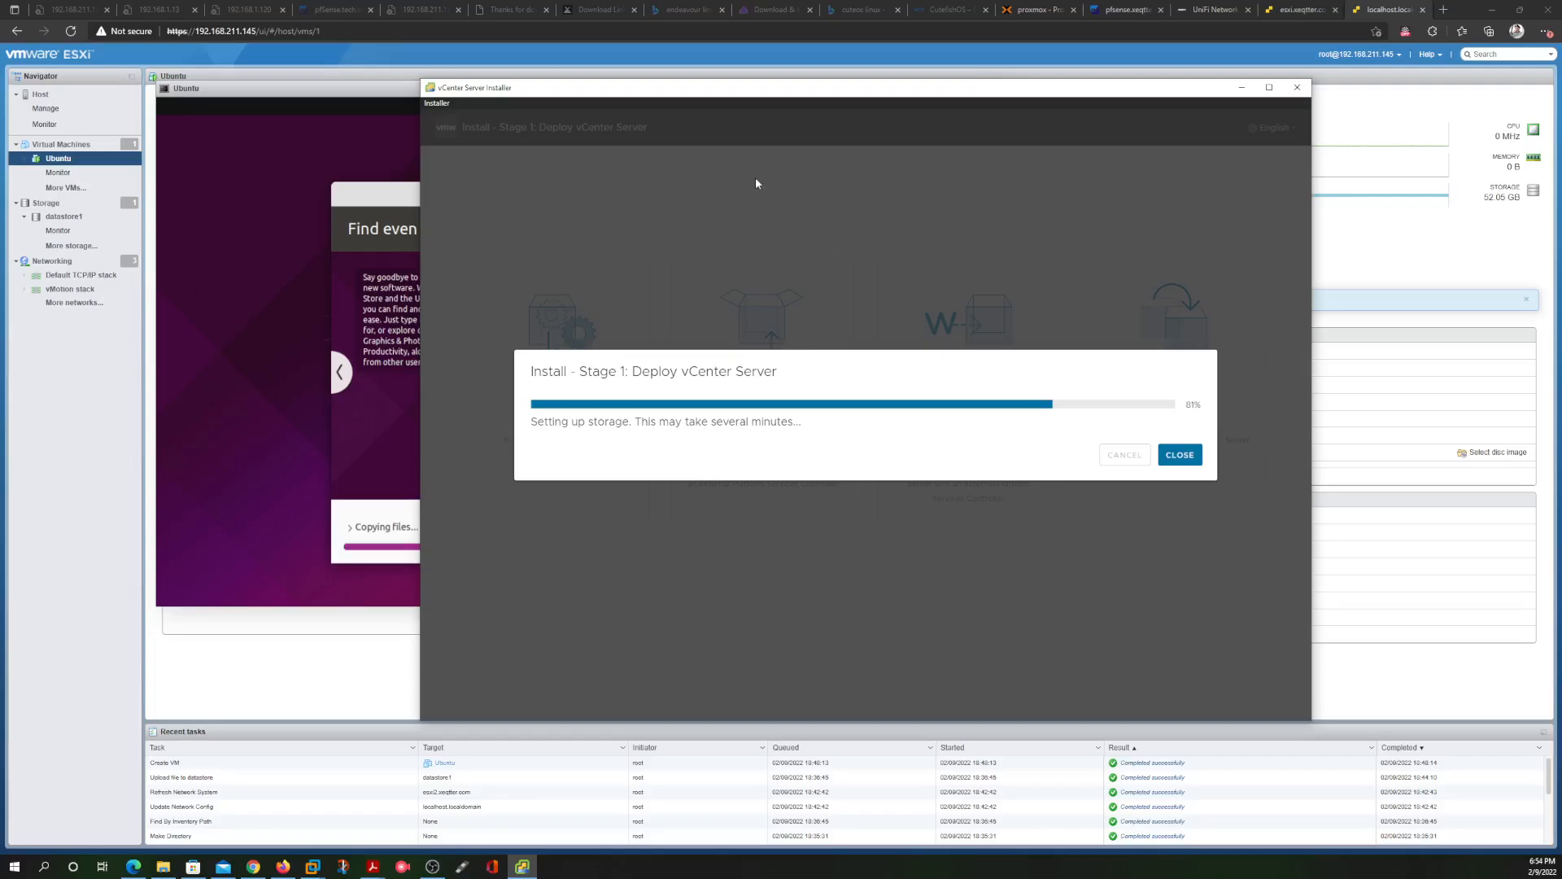
{"action": "left_click", "coordinate": [270, 92]}
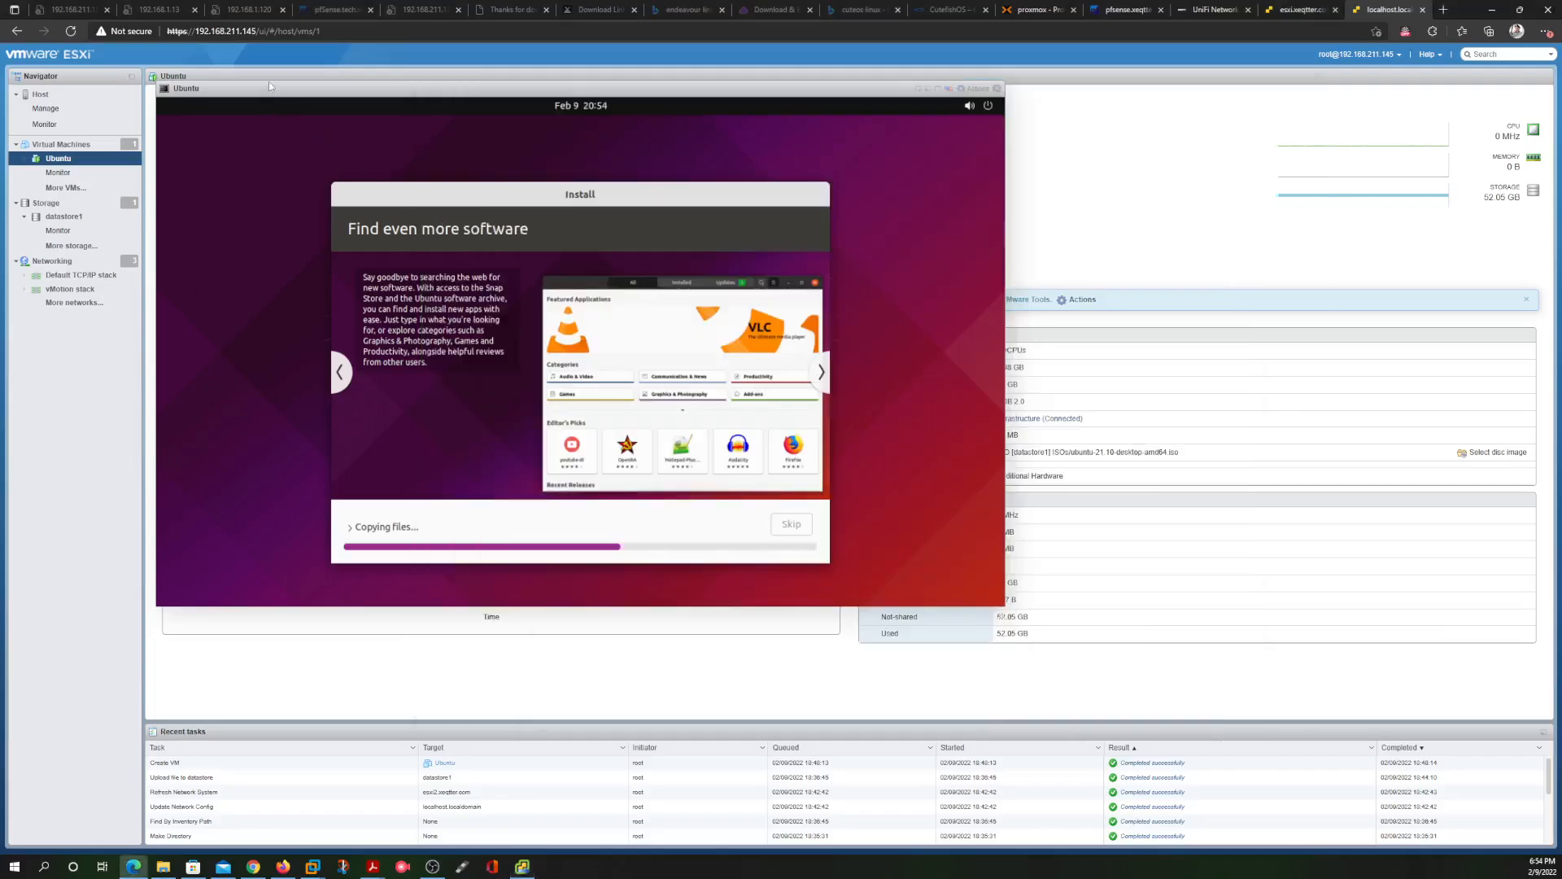
{"action": "left_click", "coordinate": [711, 522]}
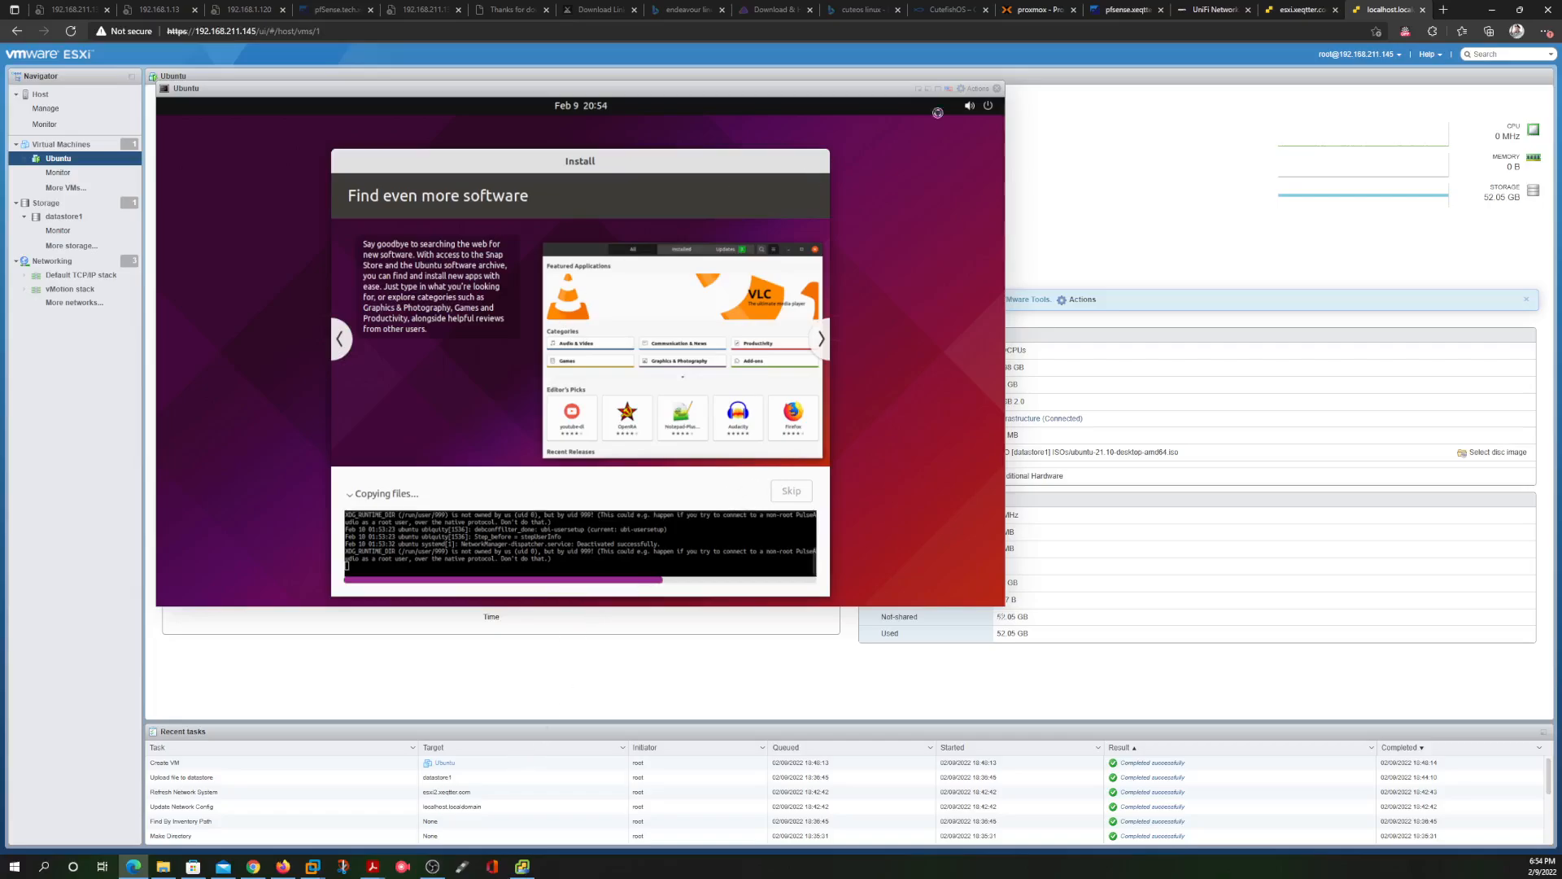
{"action": "left_click", "coordinate": [1297, 10]}
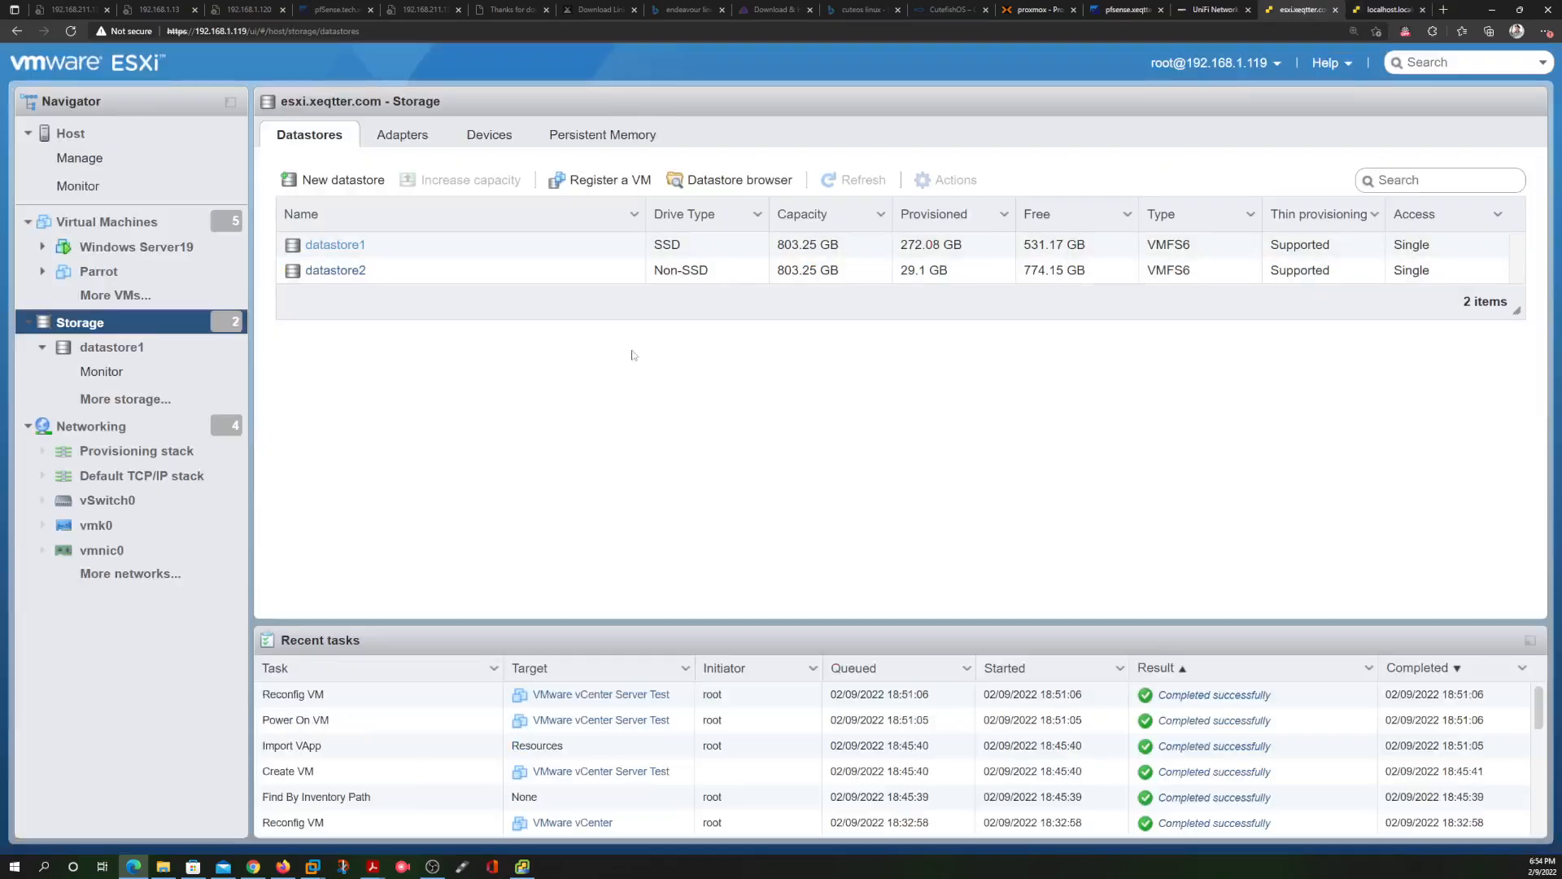
{"action": "left_click", "coordinate": [1387, 10]}
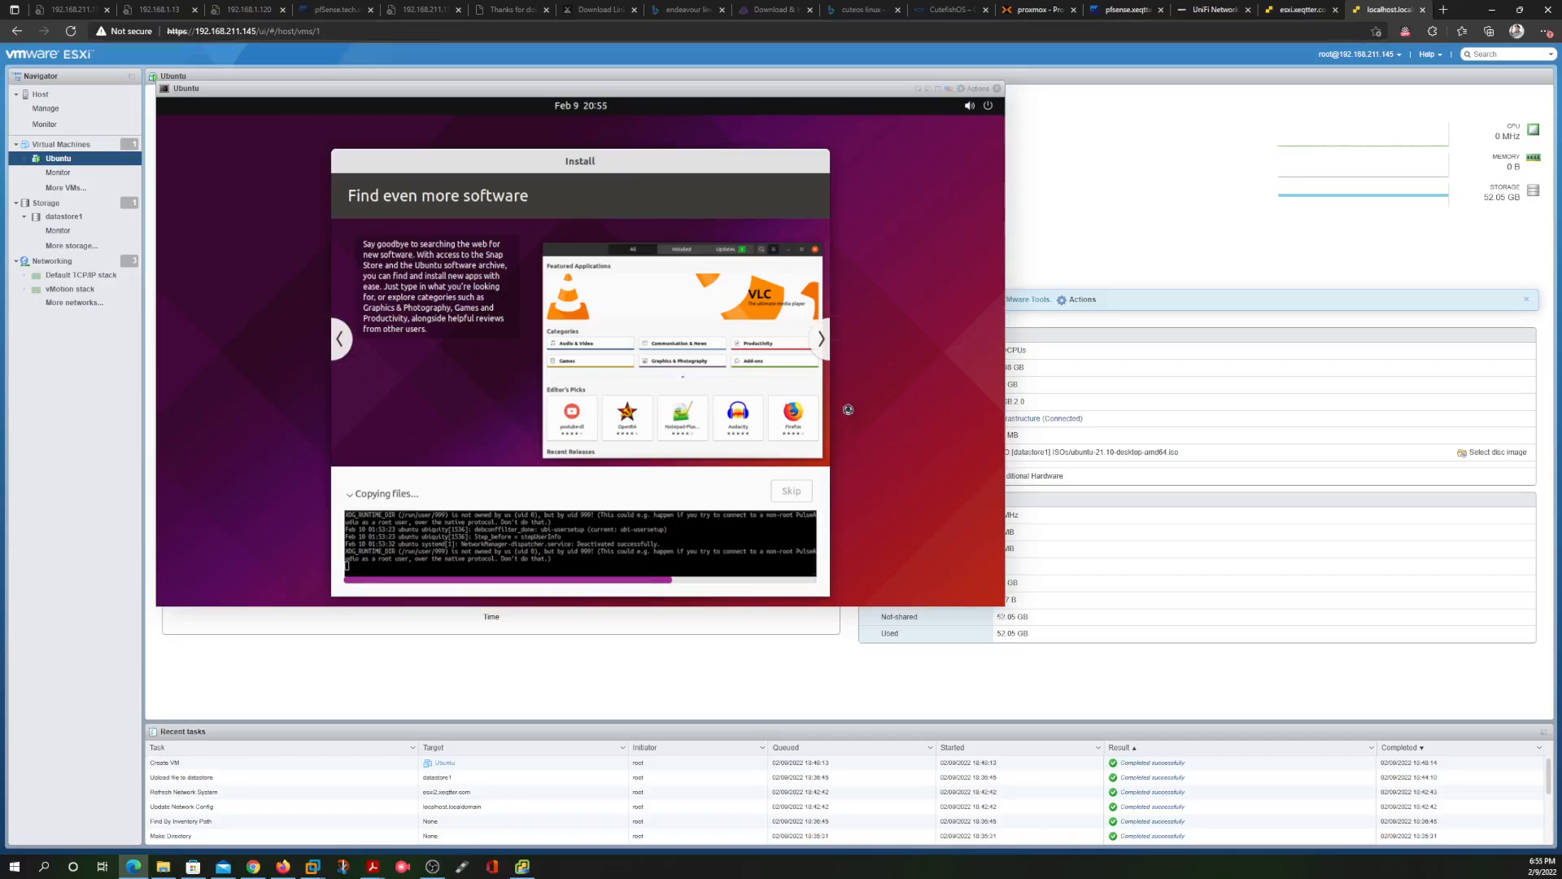
{"action": "left_click", "coordinate": [522, 866]}
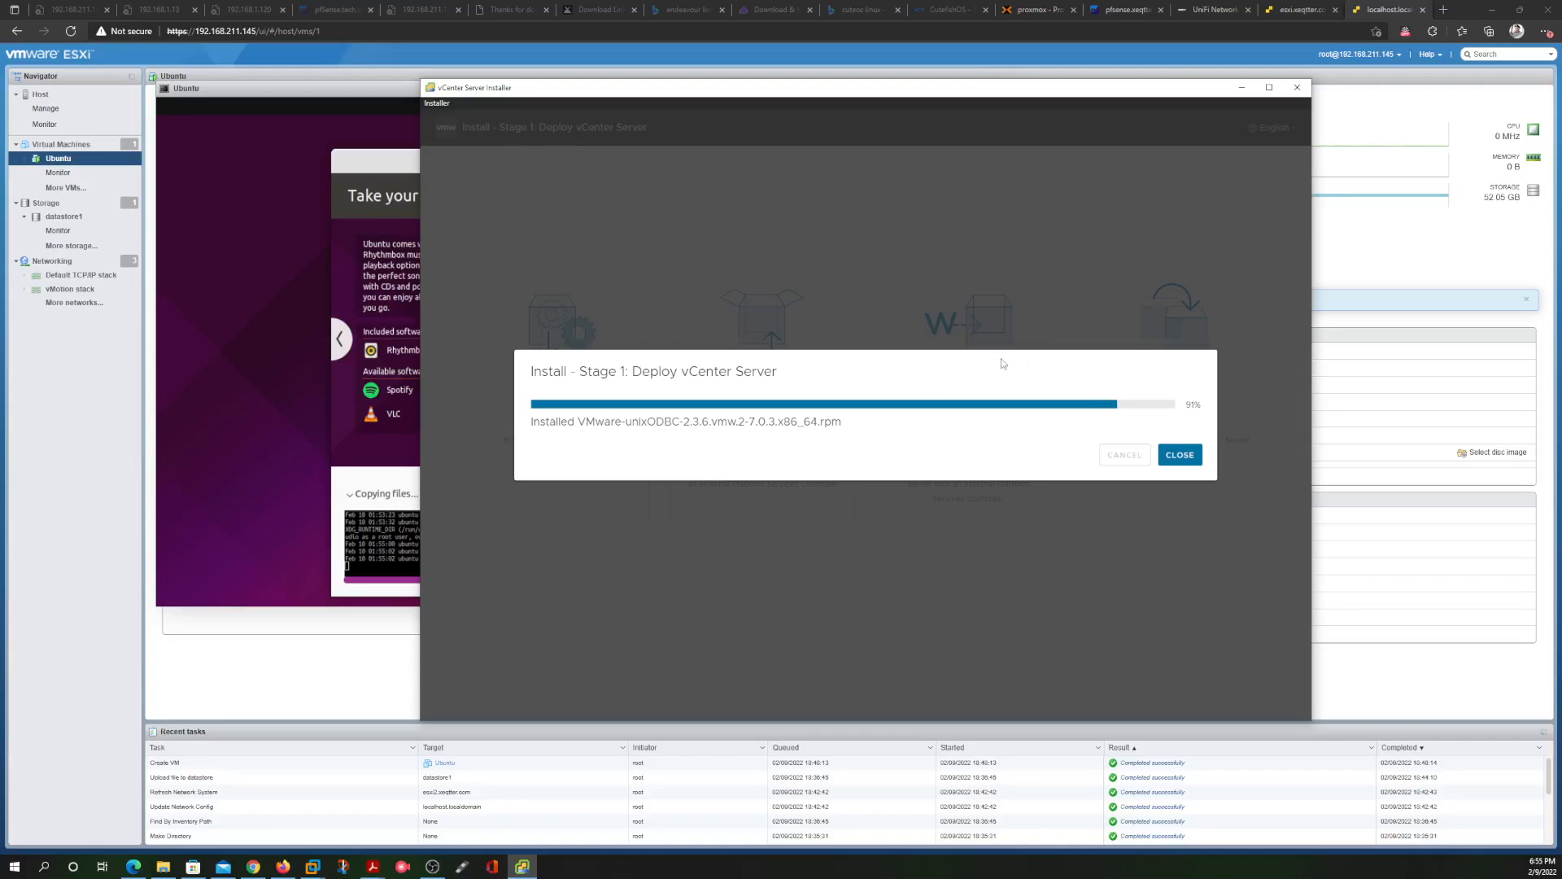
{"action": "left_click", "coordinate": [173, 406]}
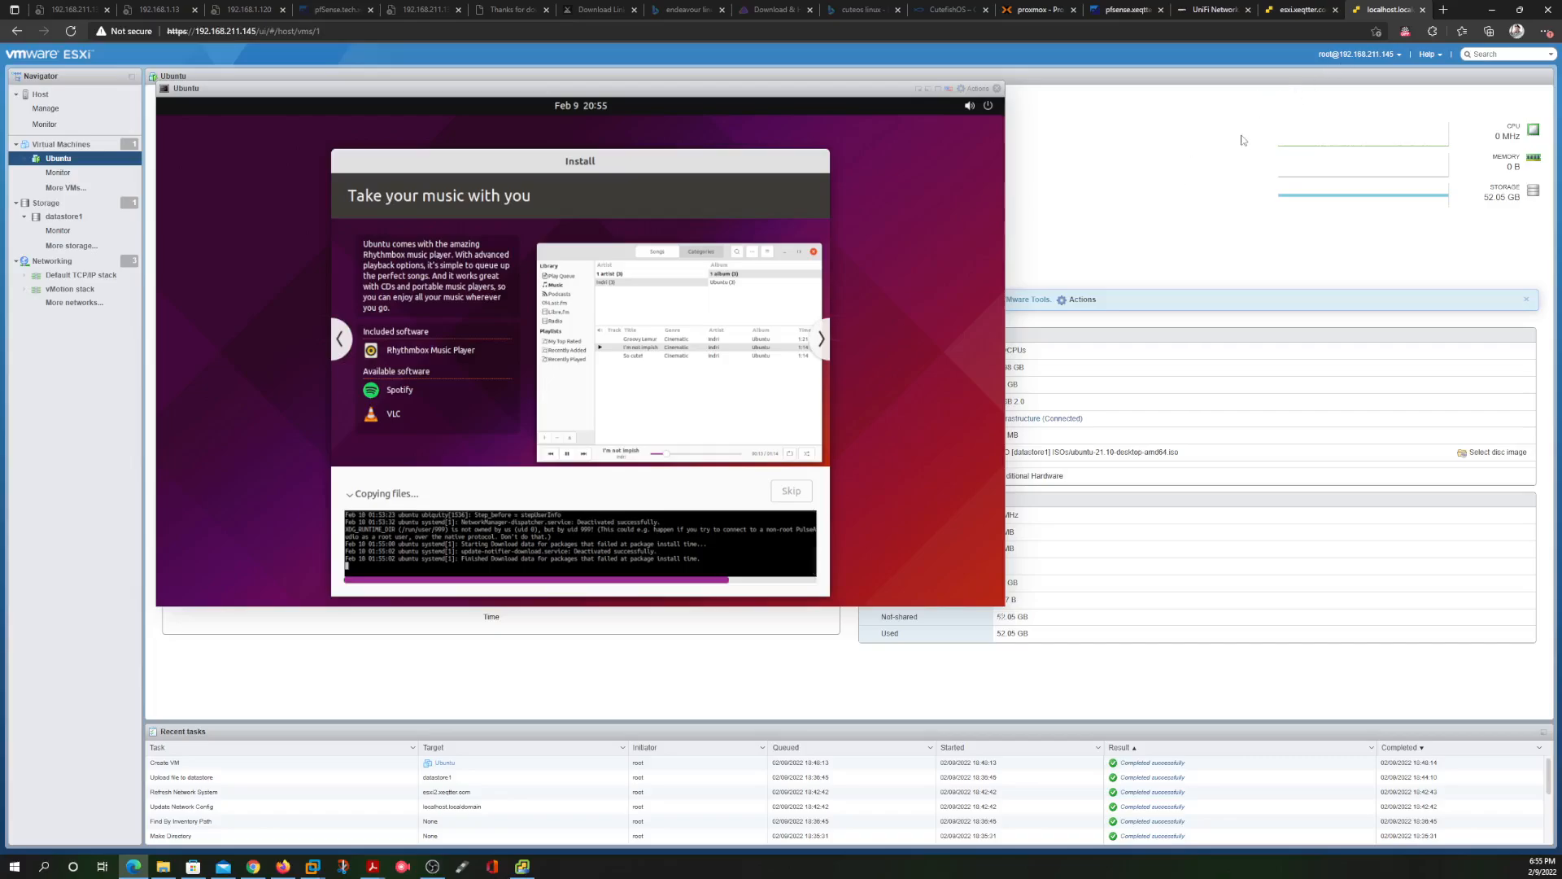
{"action": "left_click", "coordinate": [1301, 8]}
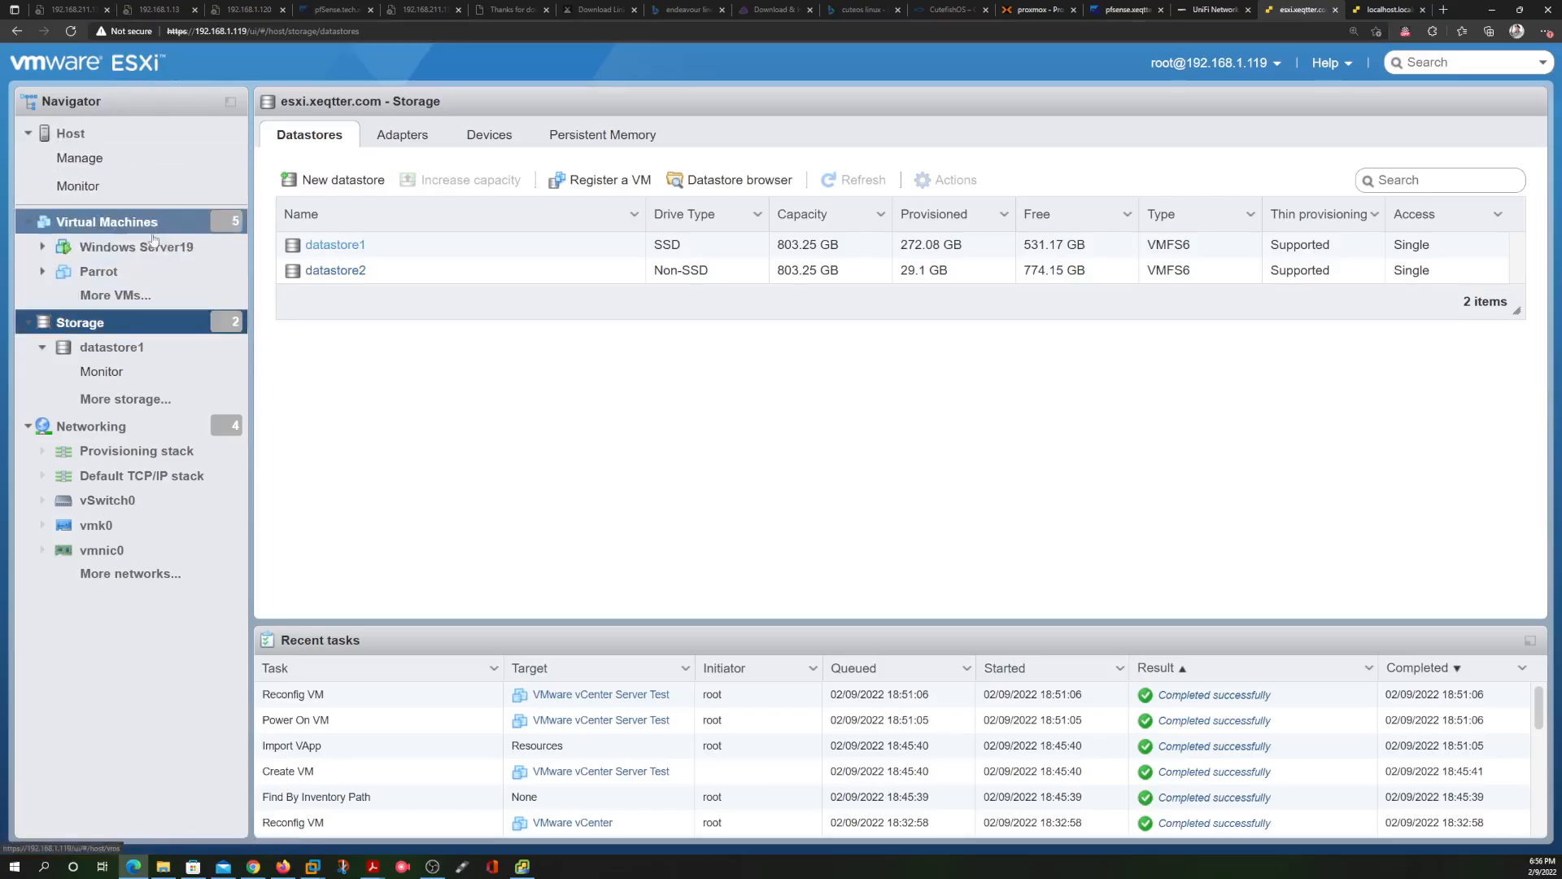
Look over esxi.xeqtter.com's VM list, then go back to the localhost Ubuntu console retrieving file 1 of 1
{"action": "left_click", "coordinate": [126, 227]}
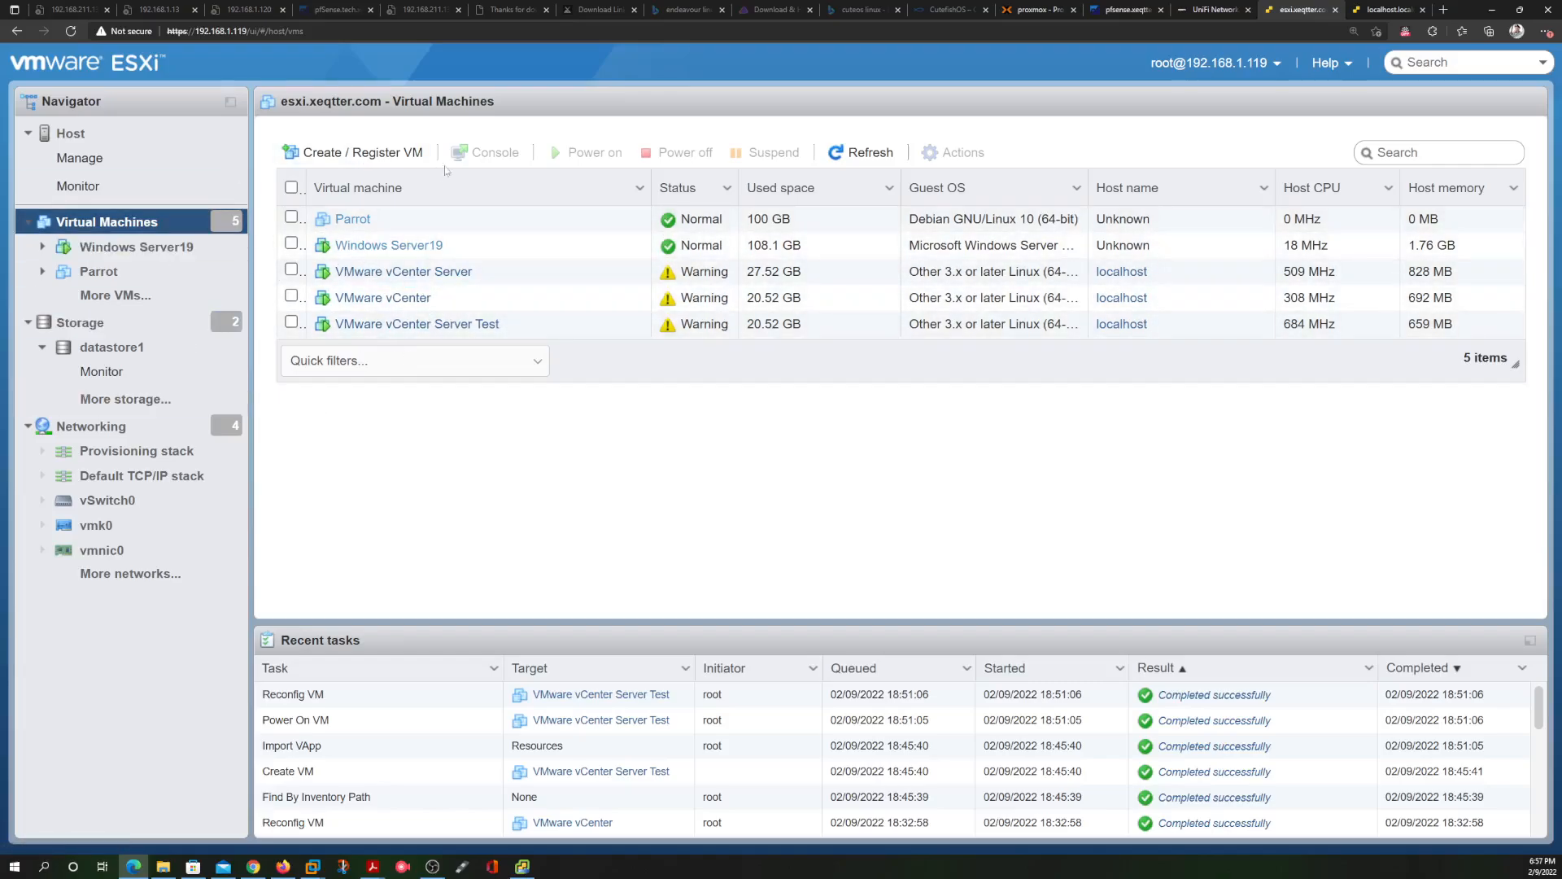
{"action": "left_click", "coordinate": [1377, 11]}
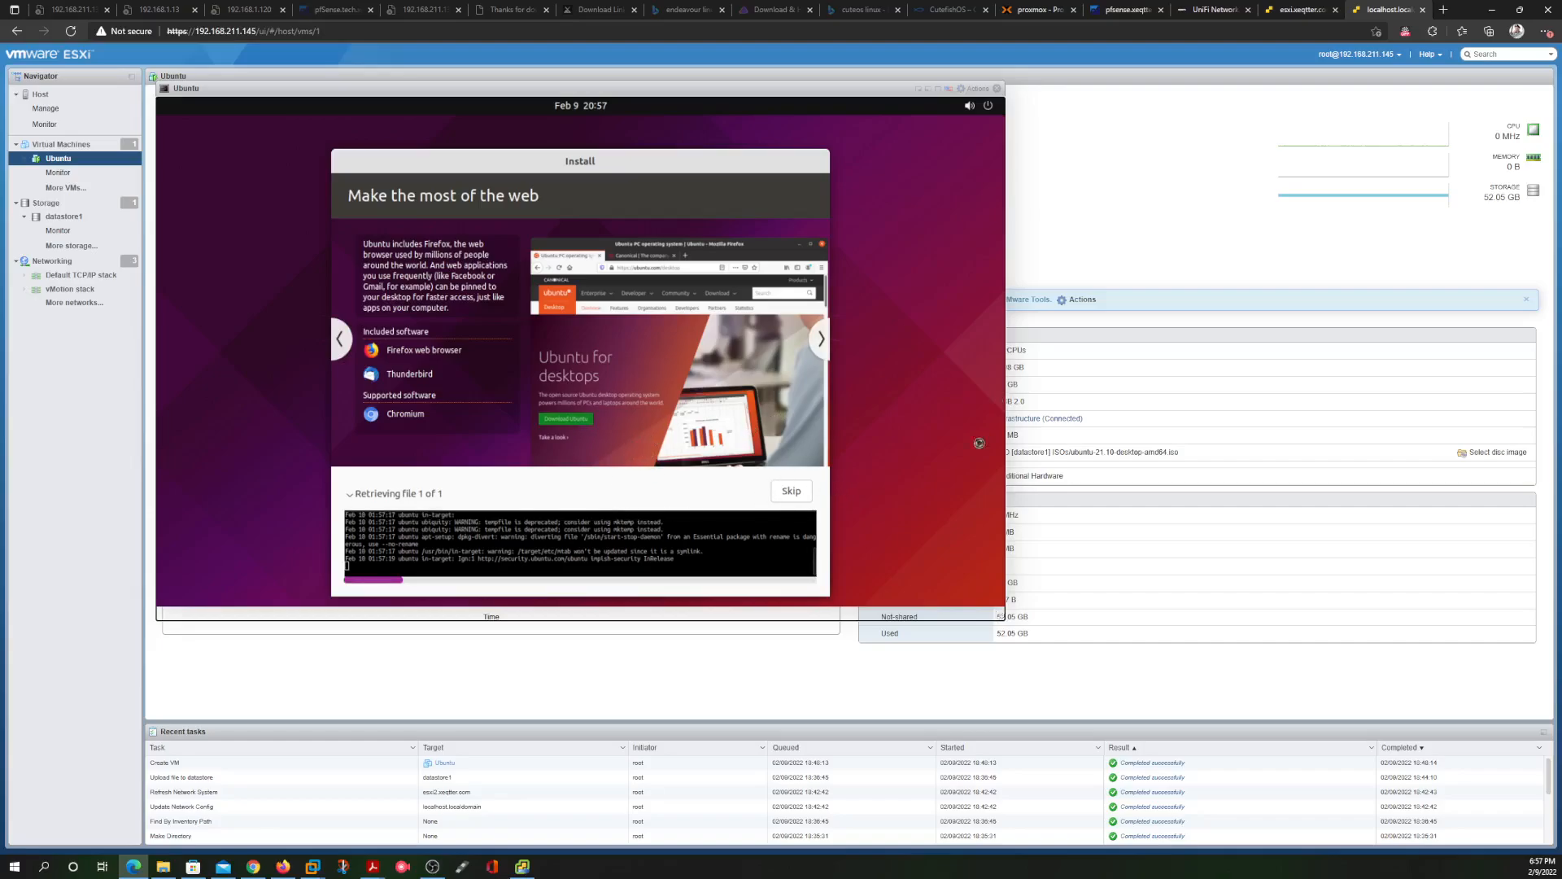
{"action": "left_click", "coordinate": [522, 866]}
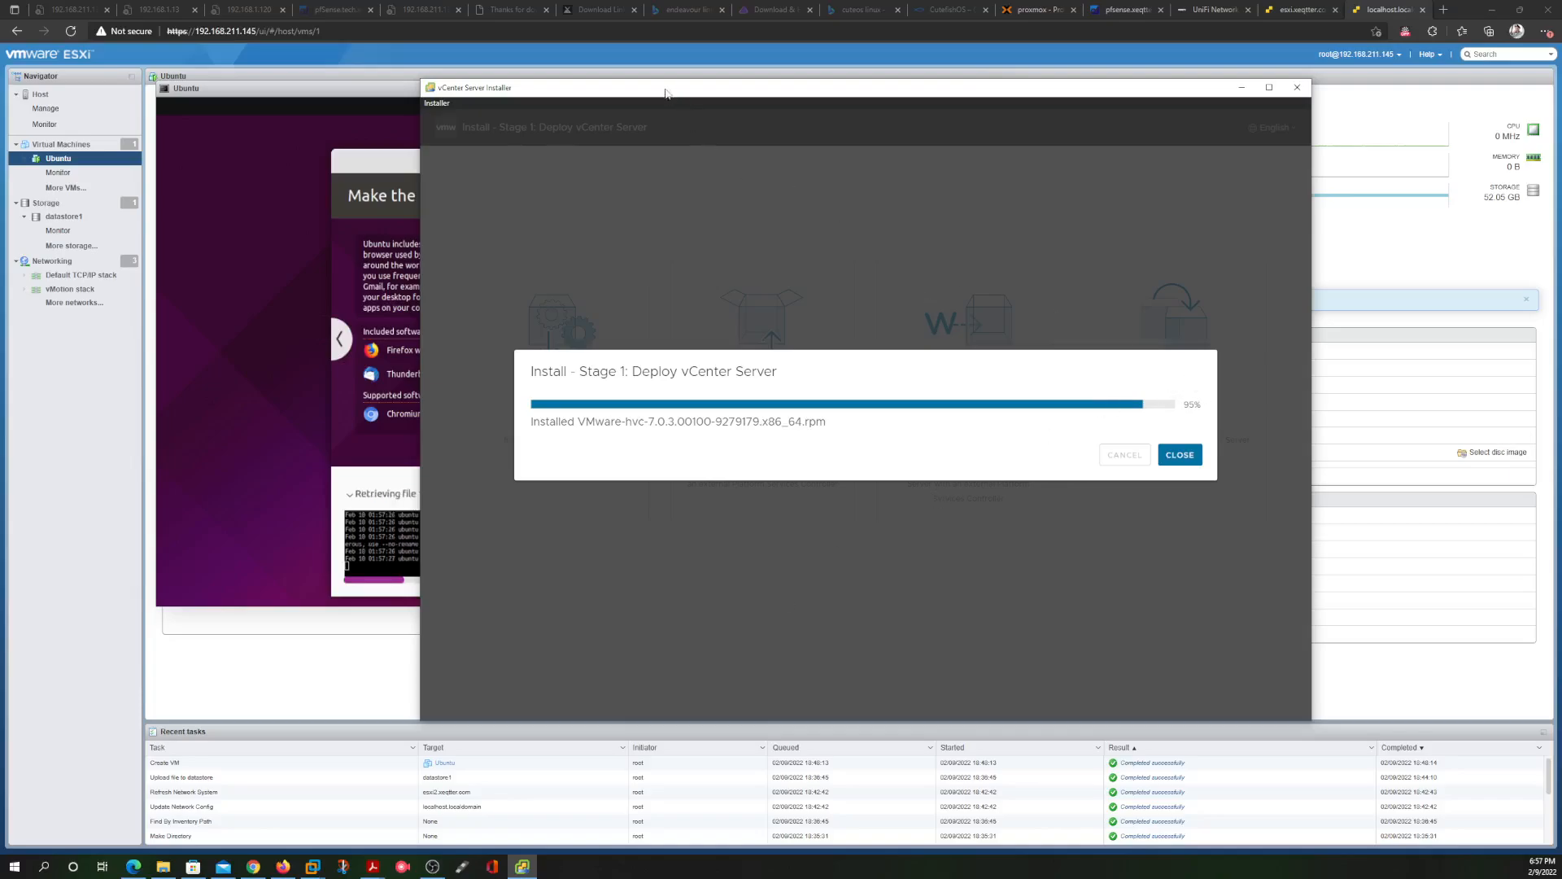
{"action": "left_click_drag", "start_coordinate": [665, 93], "coordinate": [877, 84]}
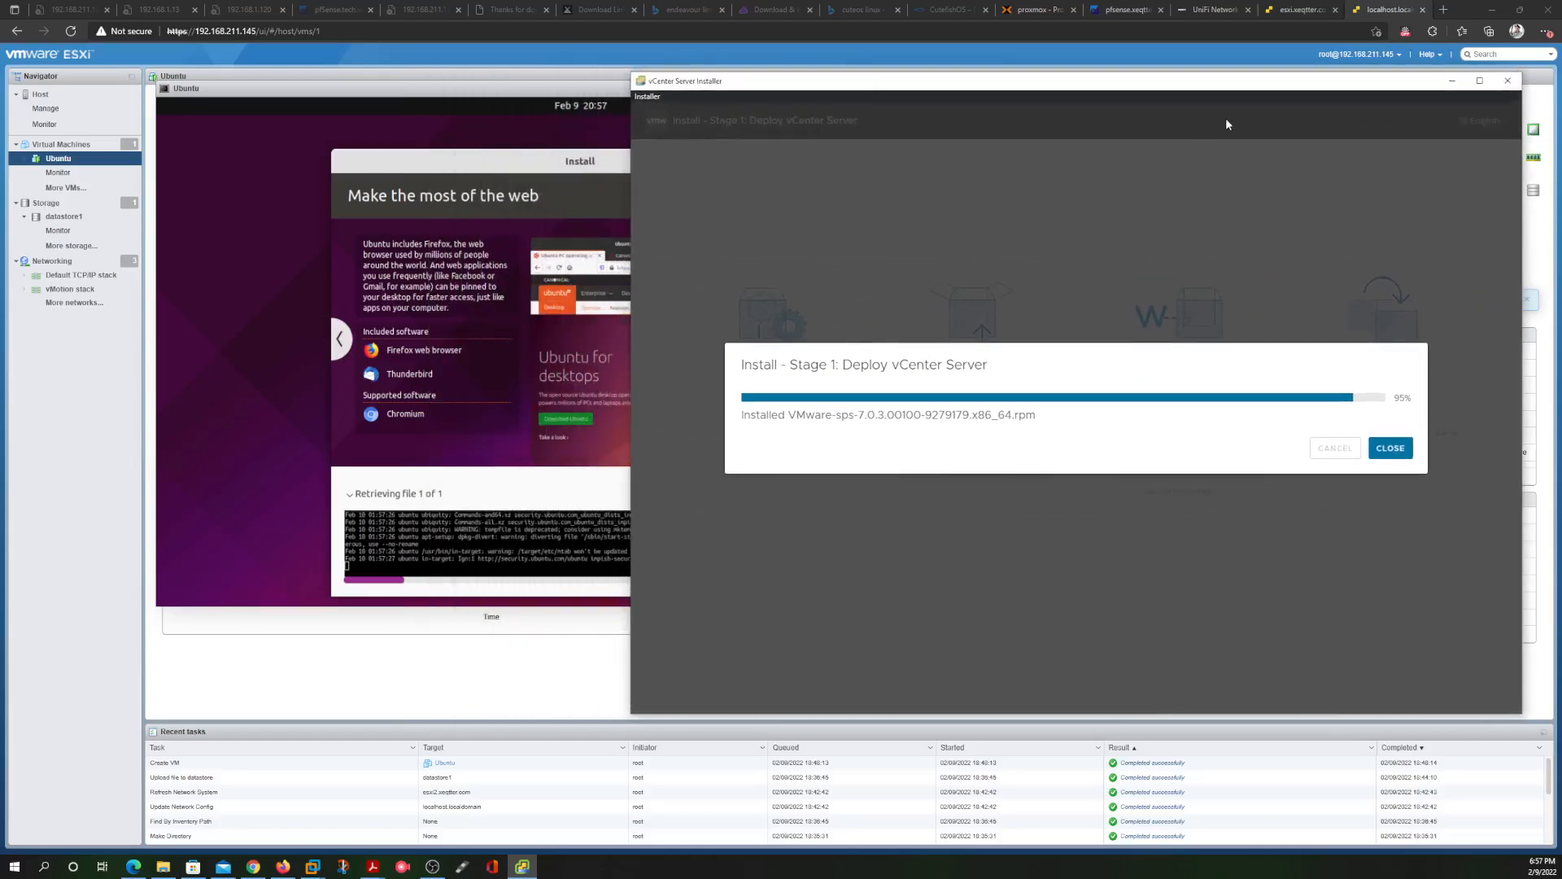
{"action": "left_click_drag", "start_coordinate": [1322, 82], "coordinate": [1106, 87]}
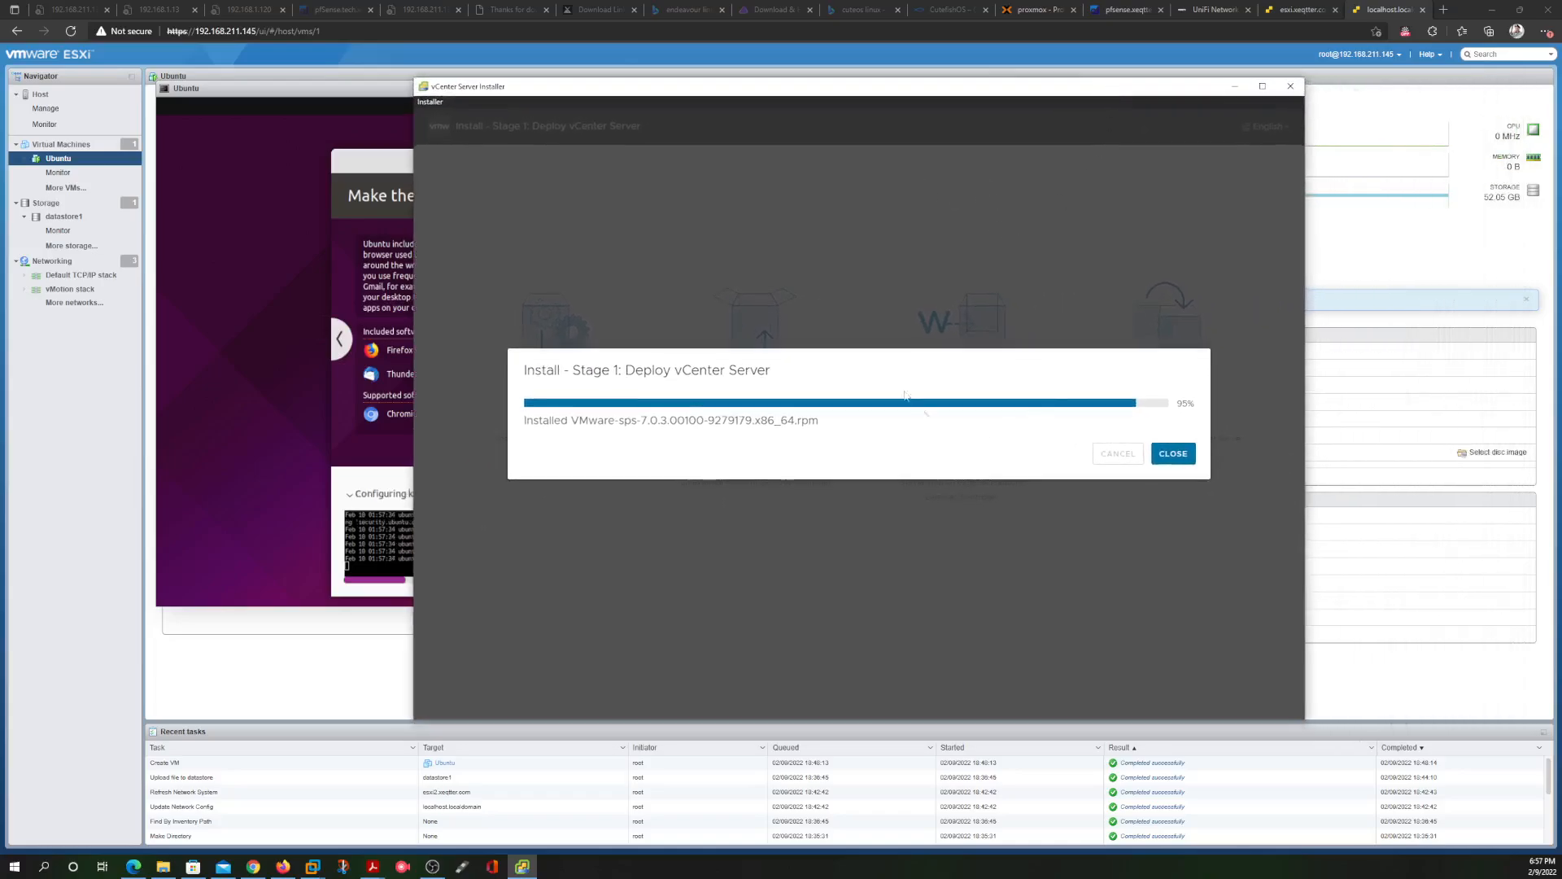
{"action": "left_click", "coordinate": [321, 99]}
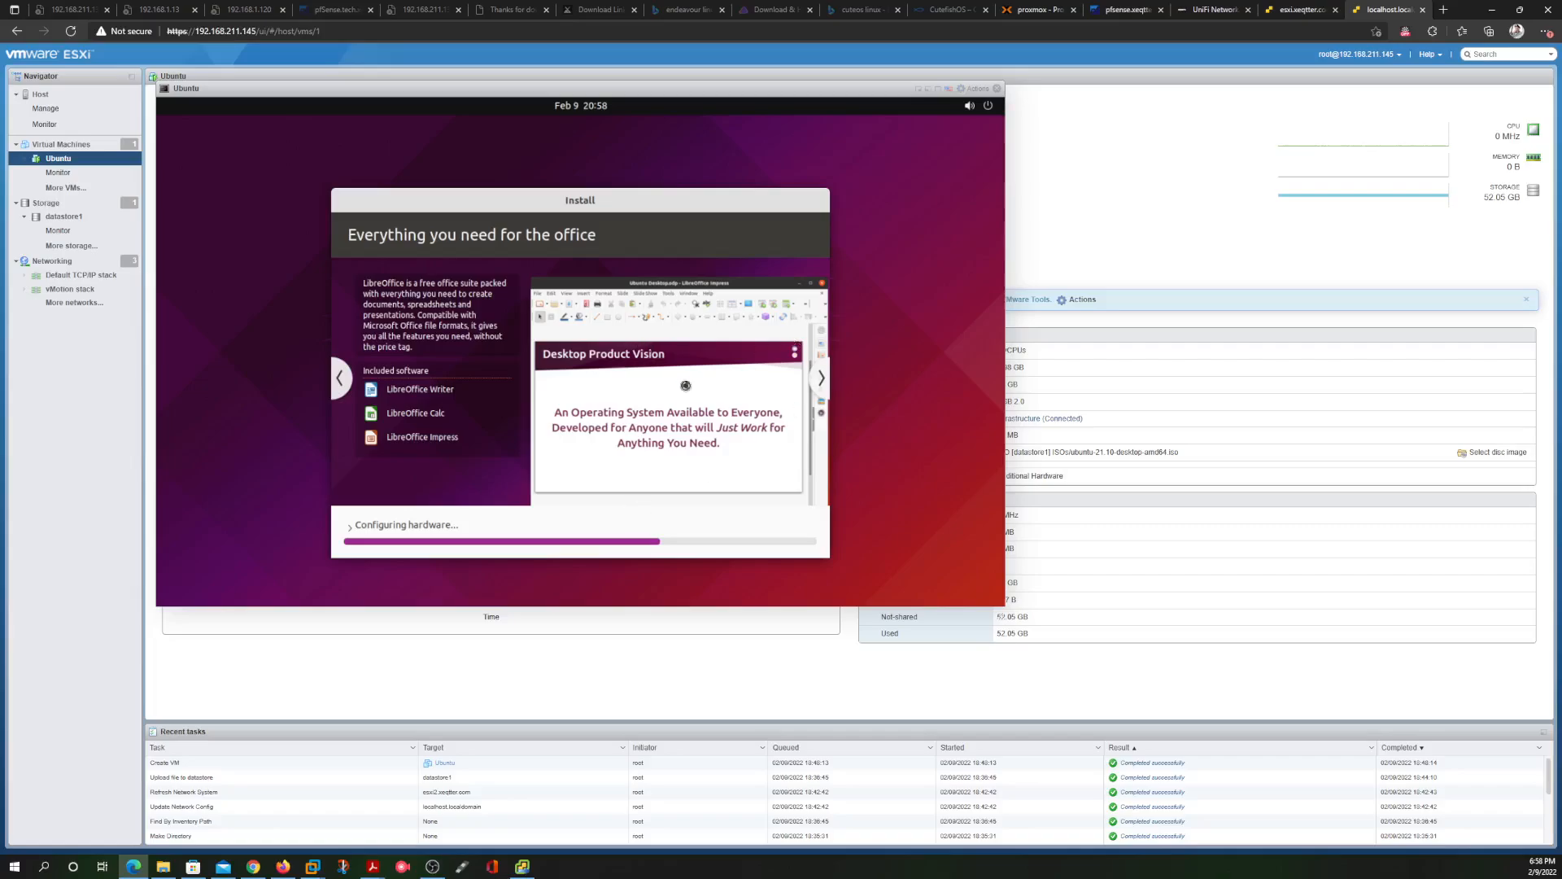
Check the vCenter installer, then advance the Ubuntu slideshow to the Help and support slide
{"action": "left_click", "coordinate": [522, 867]}
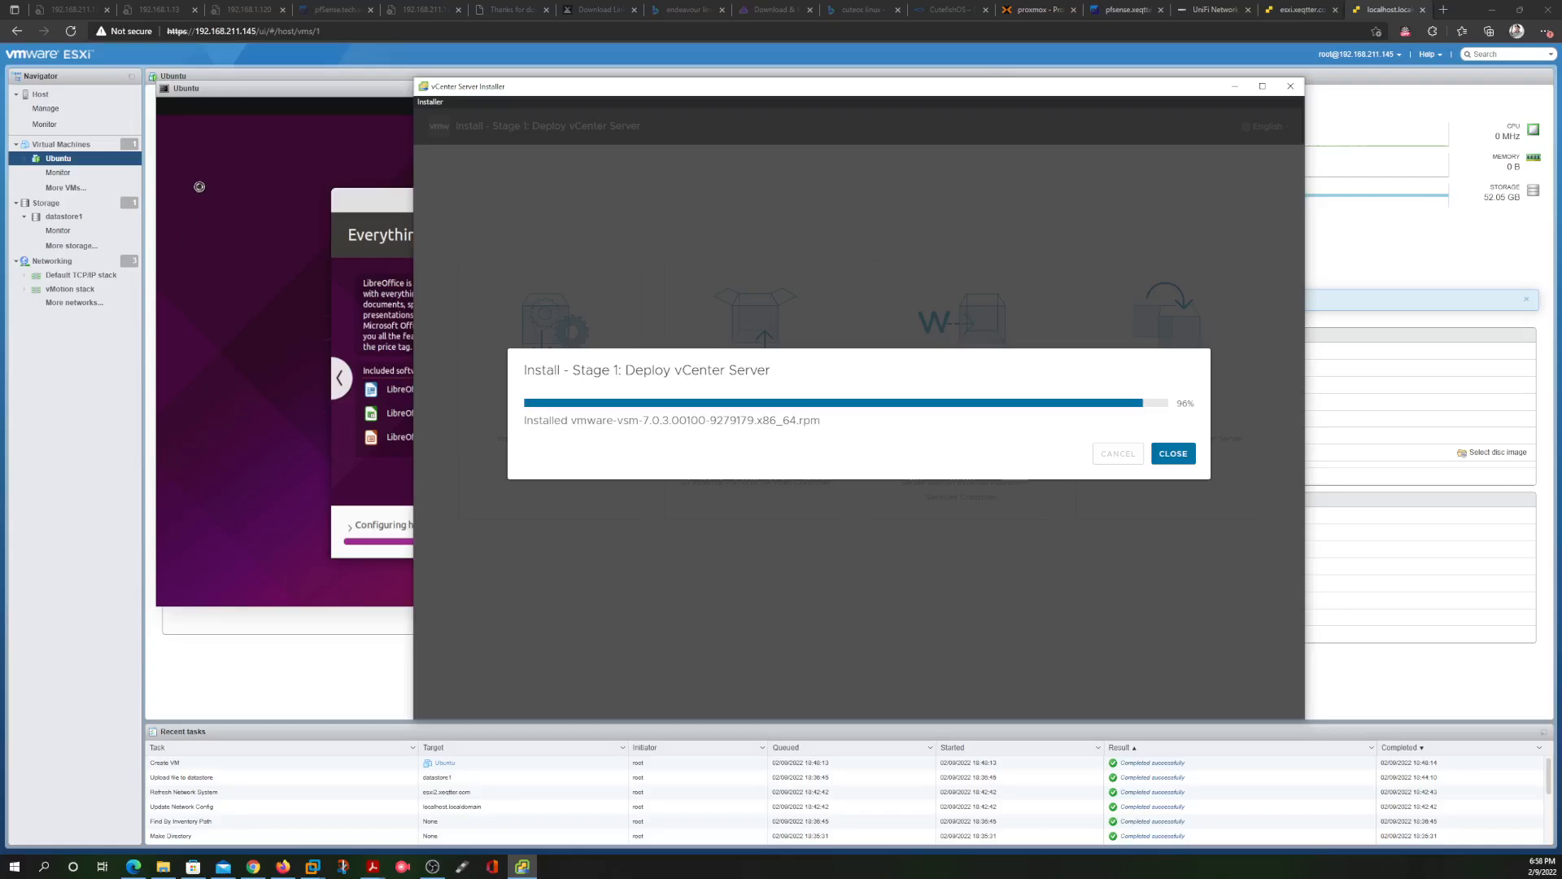
{"action": "left_click", "coordinate": [225, 323]}
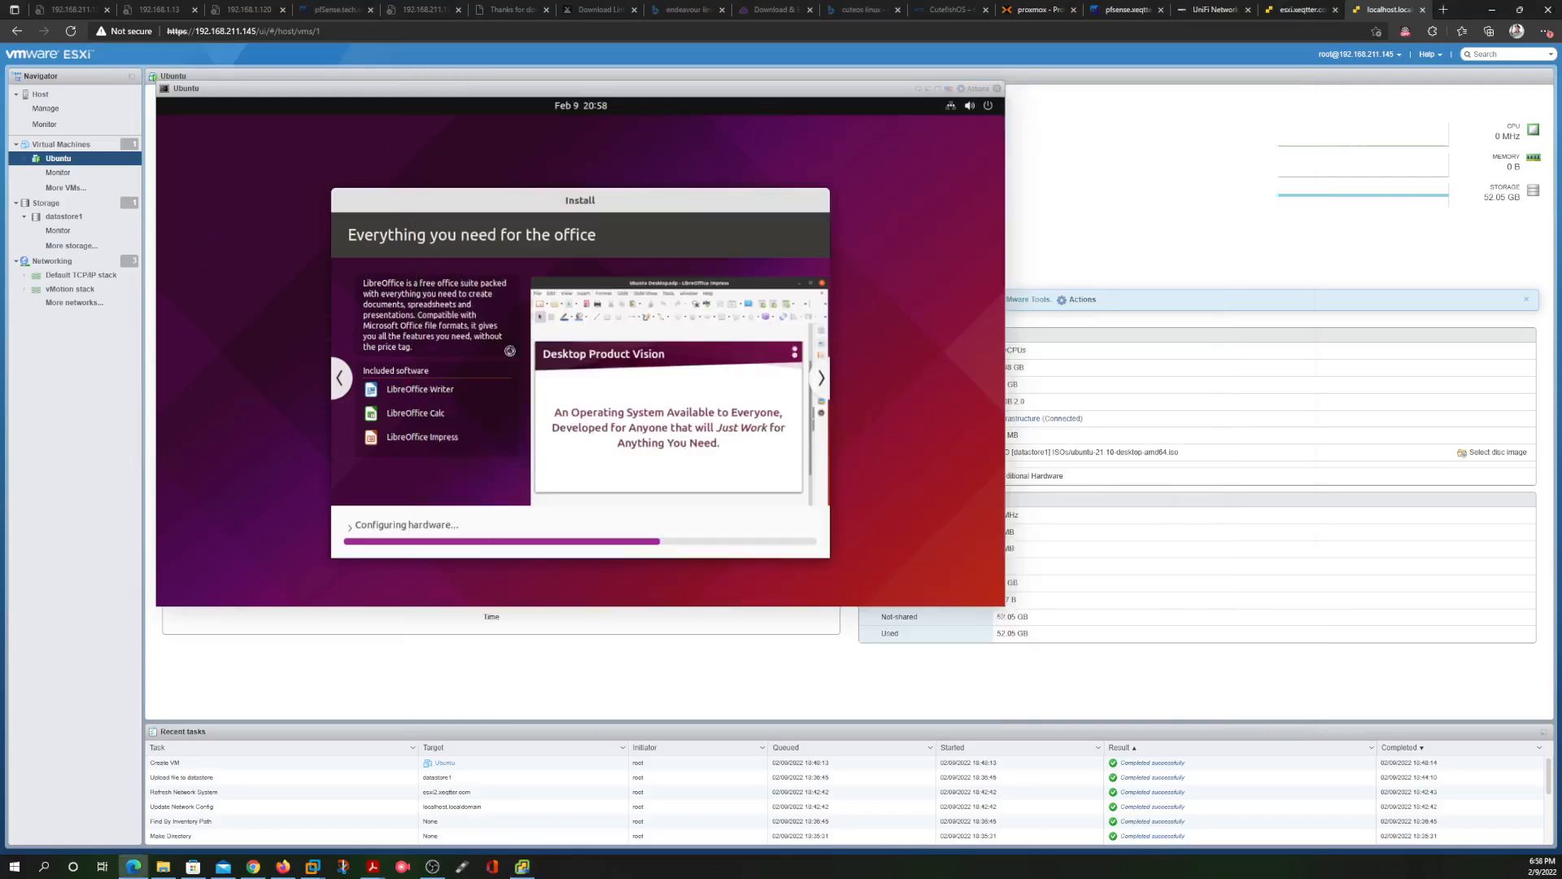
{"action": "left_click", "coordinate": [823, 379]}
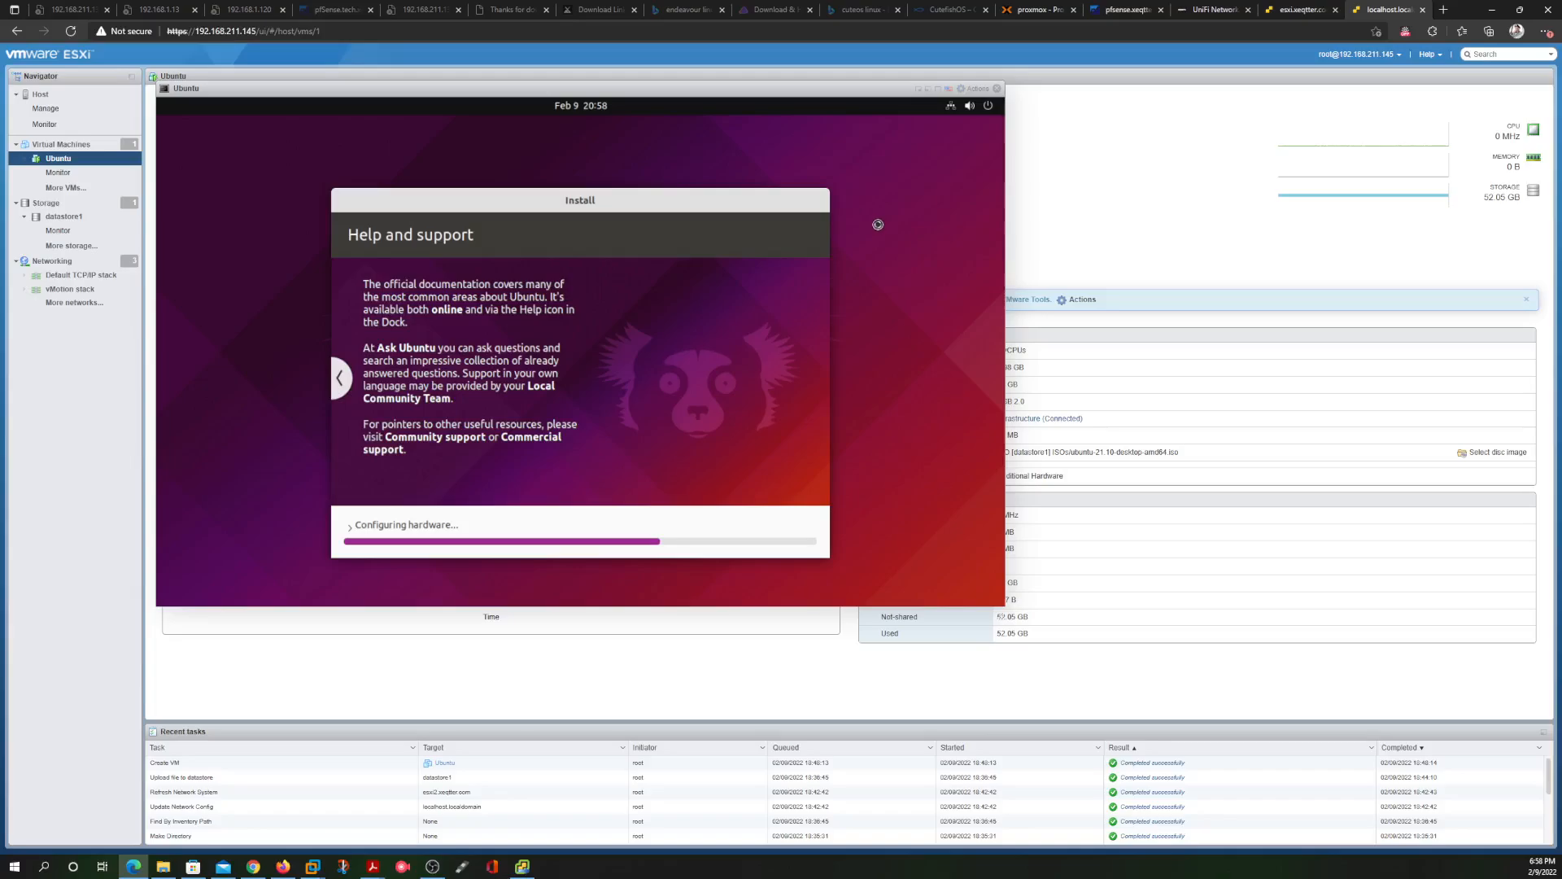
View esxi.xeqtter.com's virtual machines and Host summary, then open the Proxmox Datacenter summary
{"action": "left_click", "coordinate": [1300, 10]}
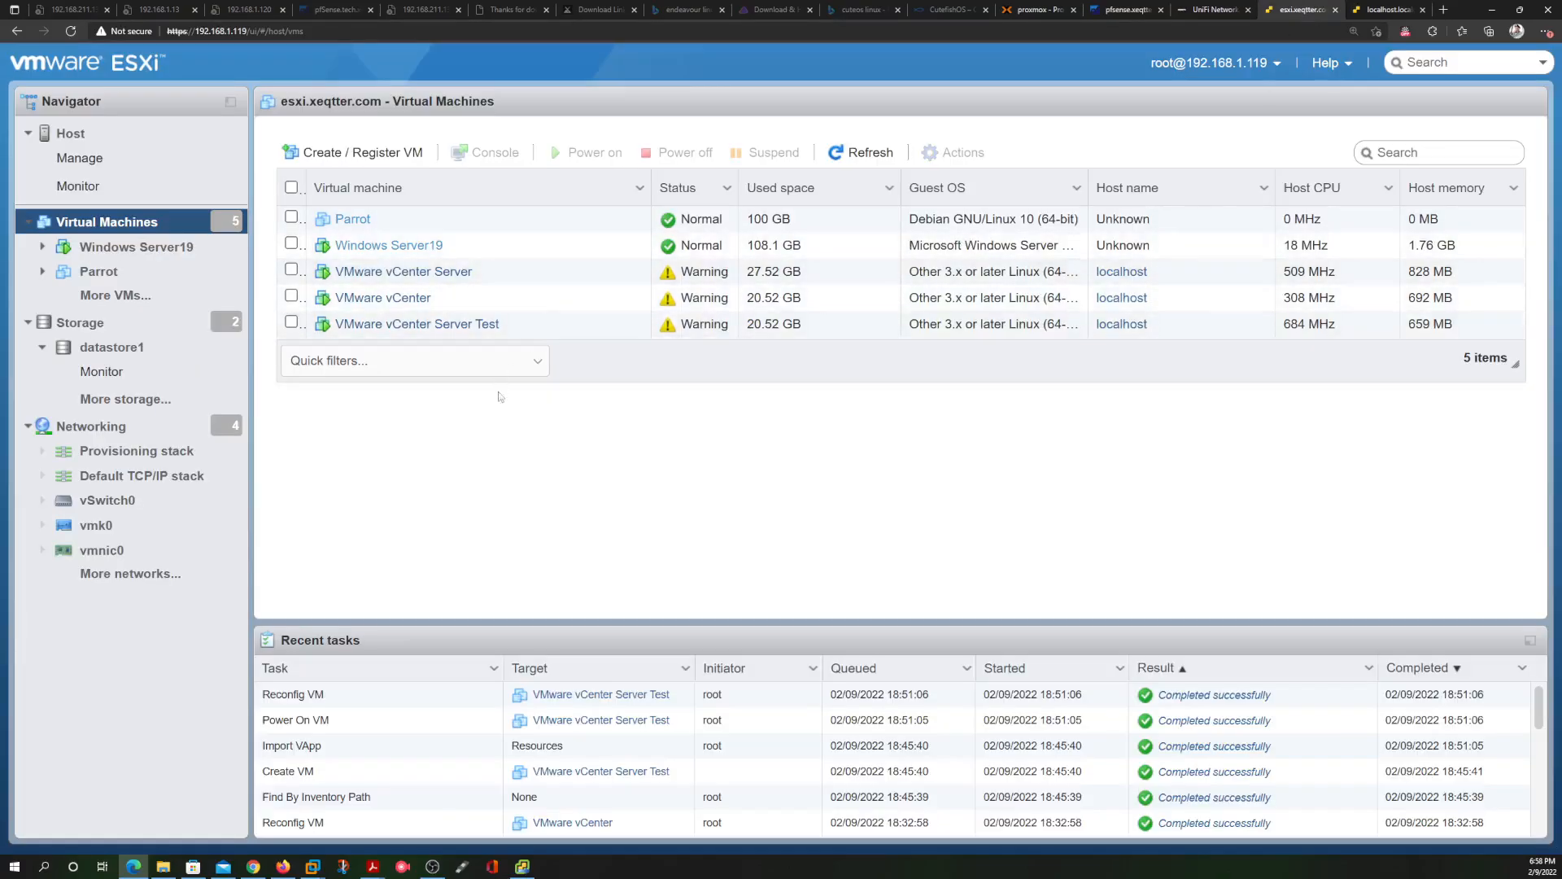
{"action": "left_click", "coordinate": [92, 135]}
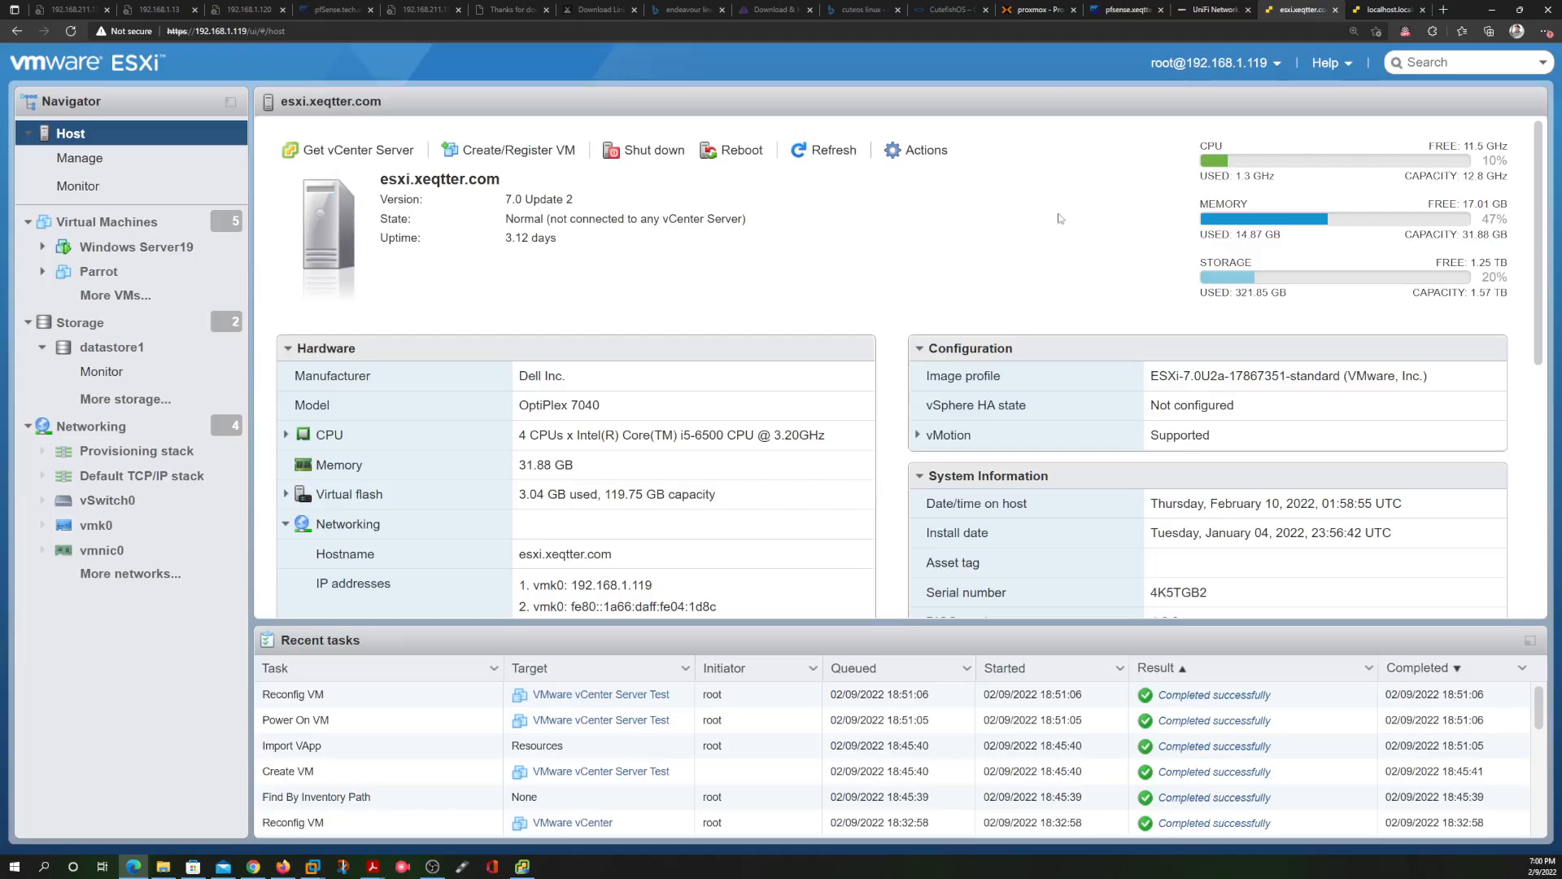
{"action": "left_click", "coordinate": [1029, 12]}
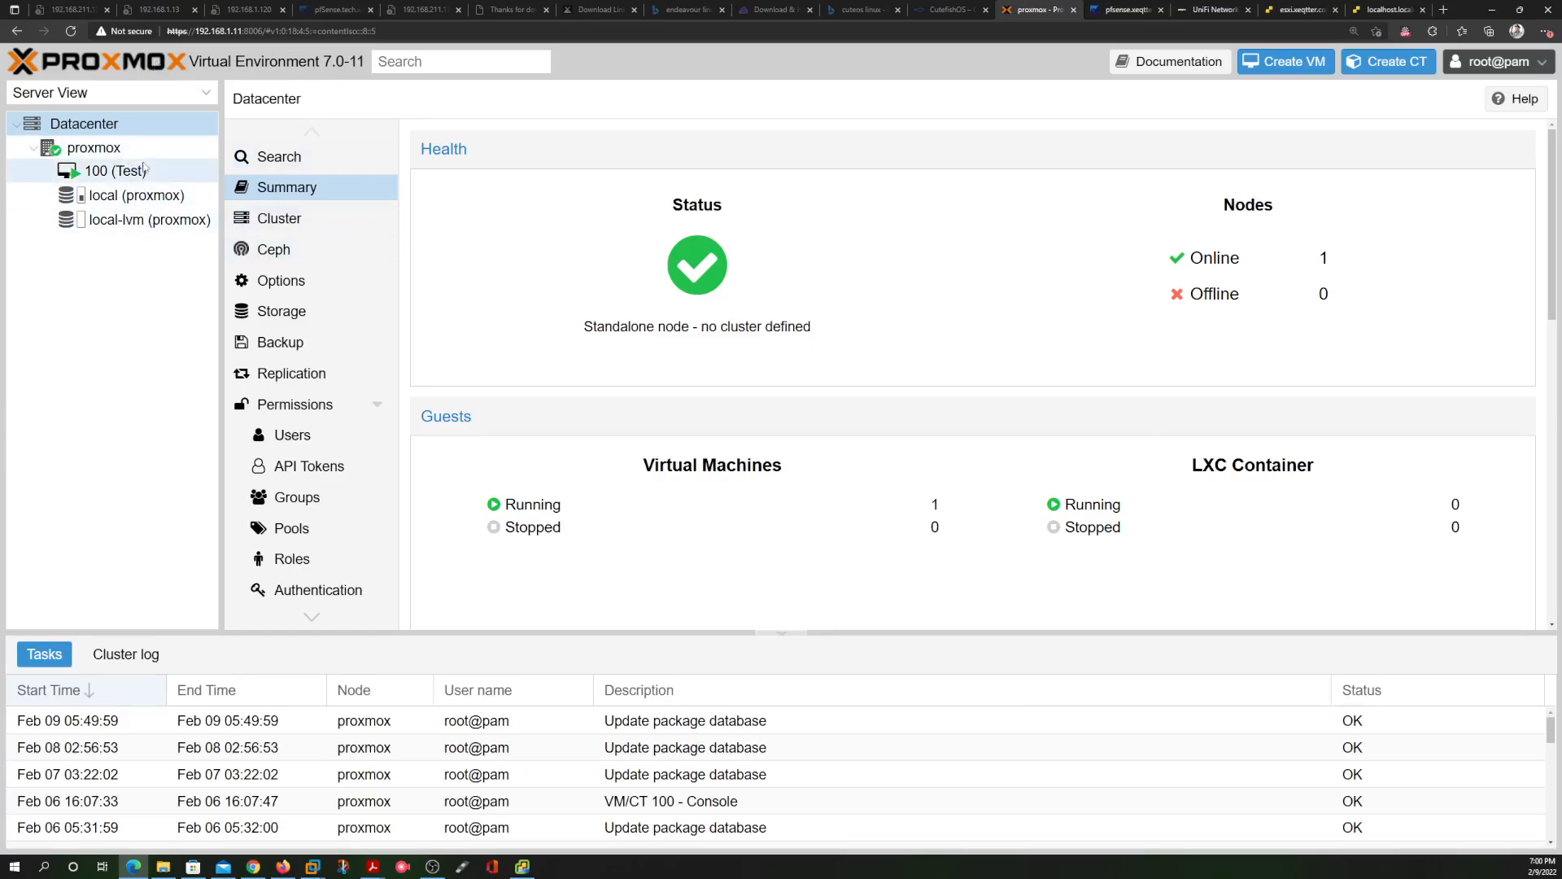
{"action": "left_click", "coordinate": [103, 148]}
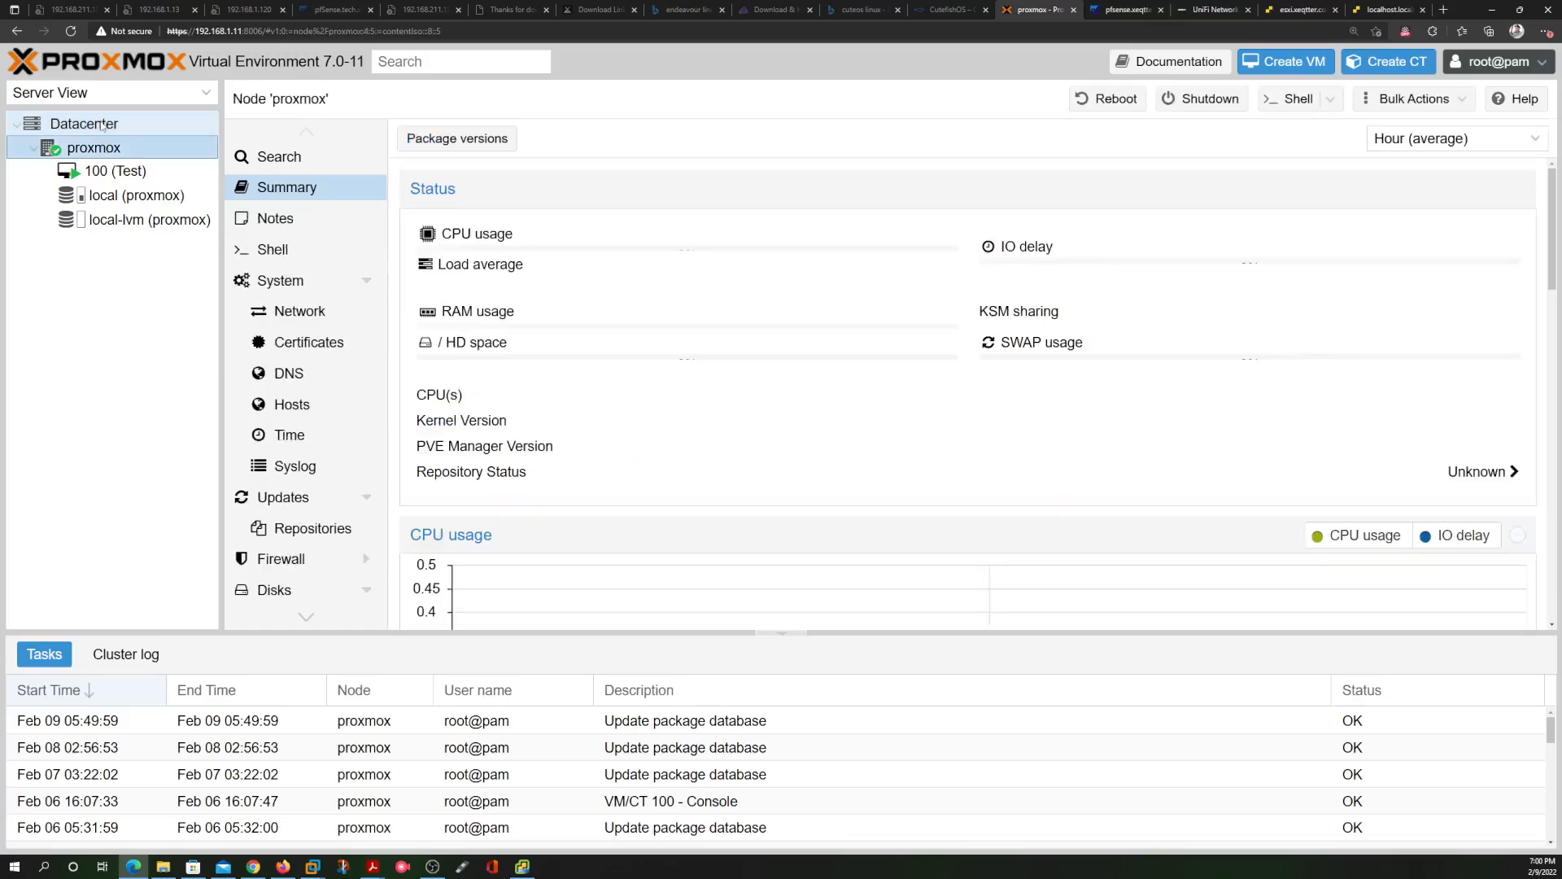
{"action": "left_click", "coordinate": [101, 123]}
{"action": "scroll", "coordinate": [506, 348], "scroll_direction": "down", "scroll_amount": 10}
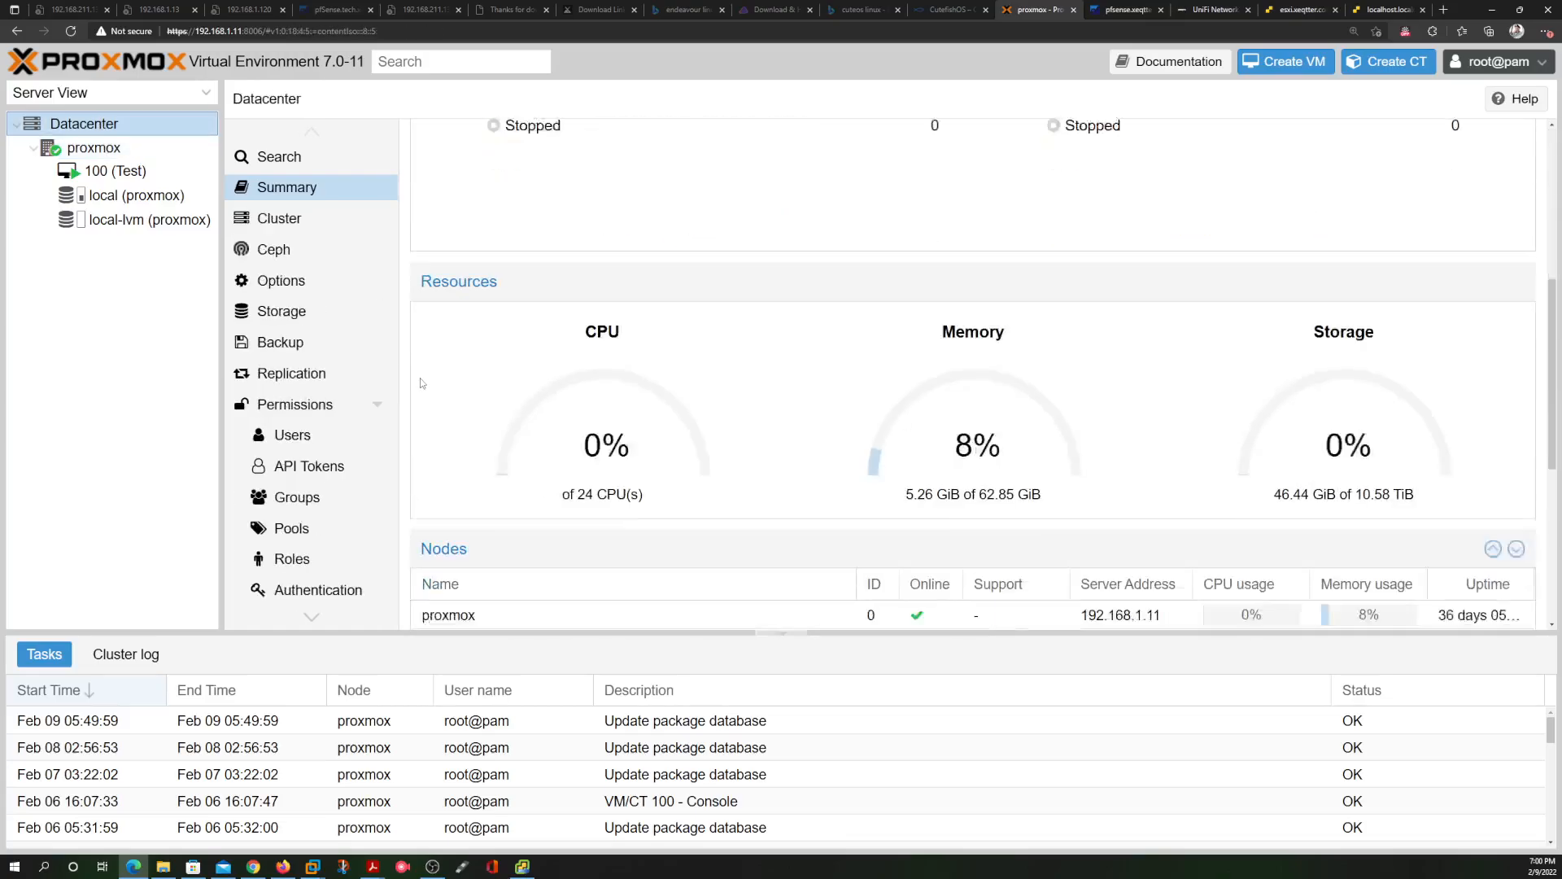
{"action": "scroll", "coordinate": [976, 382], "scroll_direction": "up", "scroll_amount": 4}
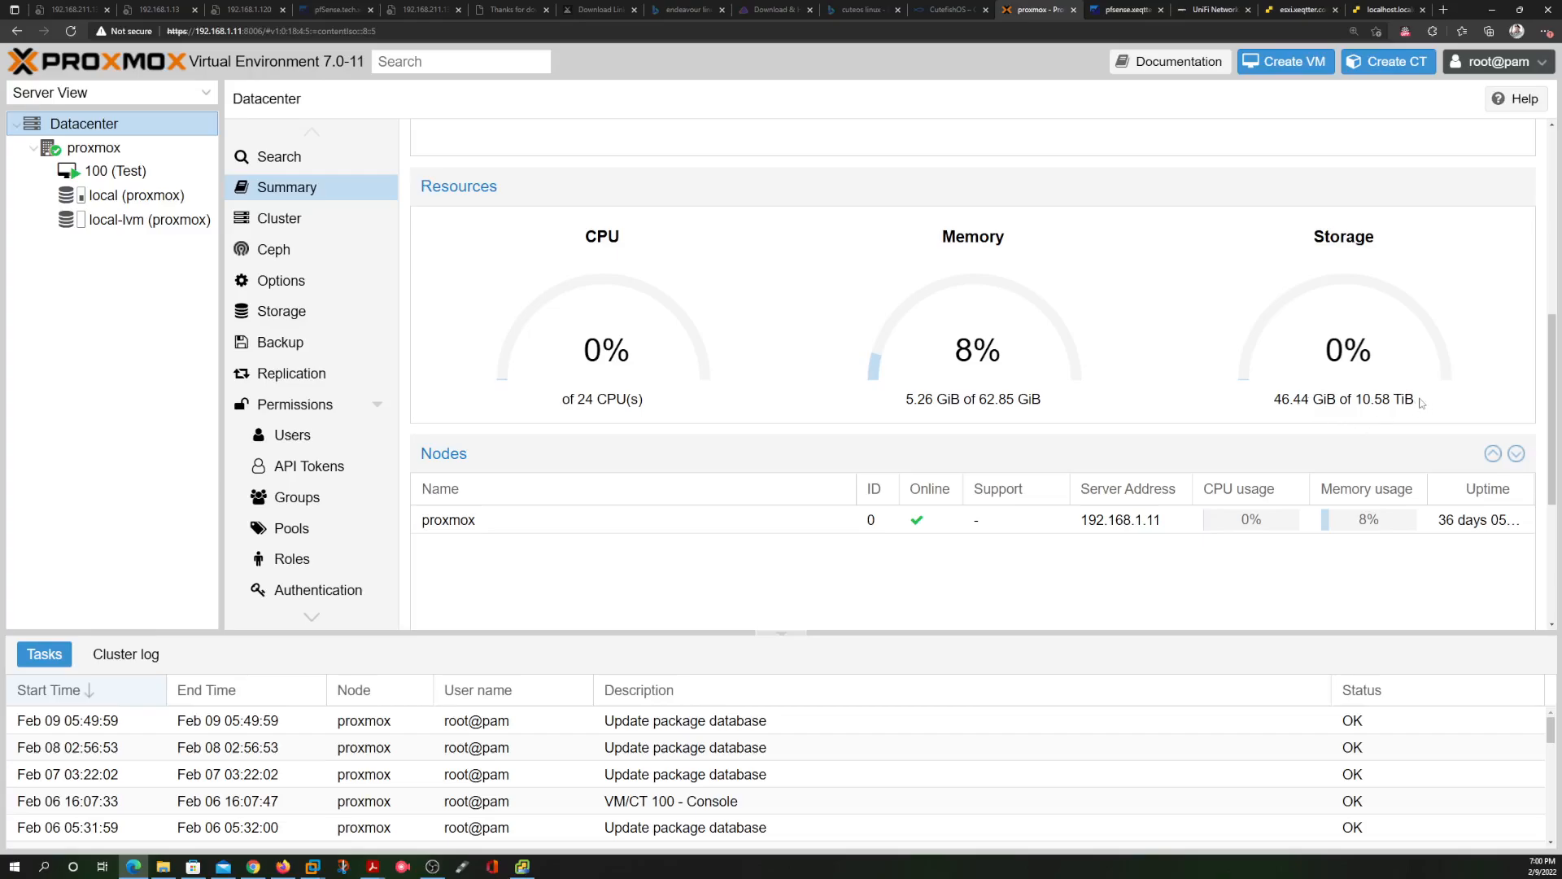
{"action": "left_click_drag", "start_coordinate": [1419, 399], "coordinate": [1291, 401]}
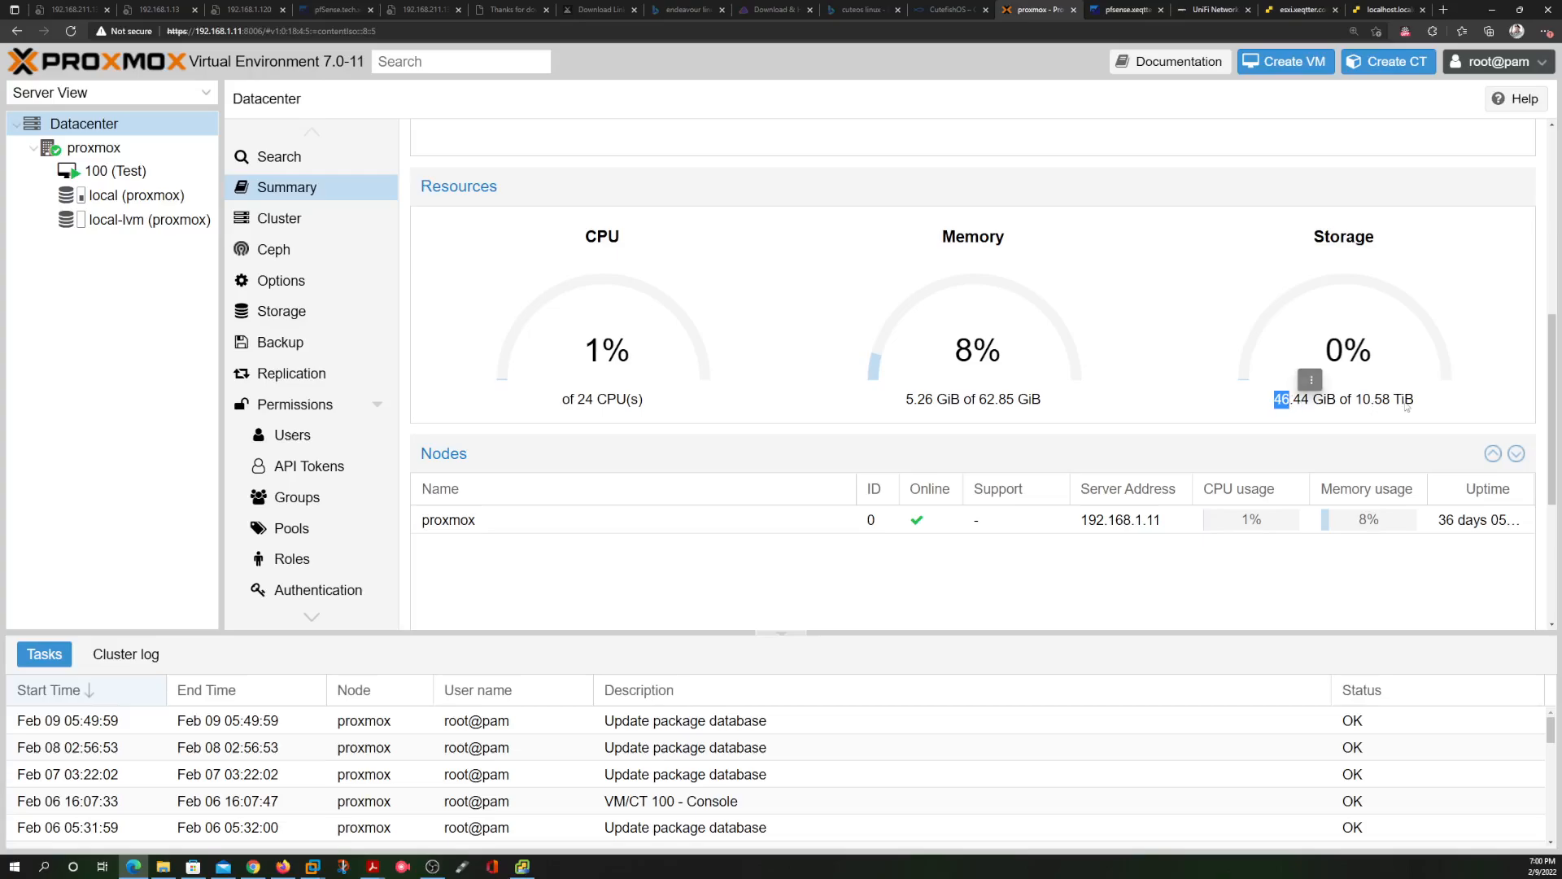
{"action": "left_click_drag", "start_coordinate": [1417, 400], "coordinate": [1271, 400]}
{"action": "scroll", "coordinate": [802, 405], "scroll_direction": "up", "scroll_amount": 3}
{"action": "scroll", "coordinate": [808, 412], "scroll_direction": "down", "scroll_amount": 3}
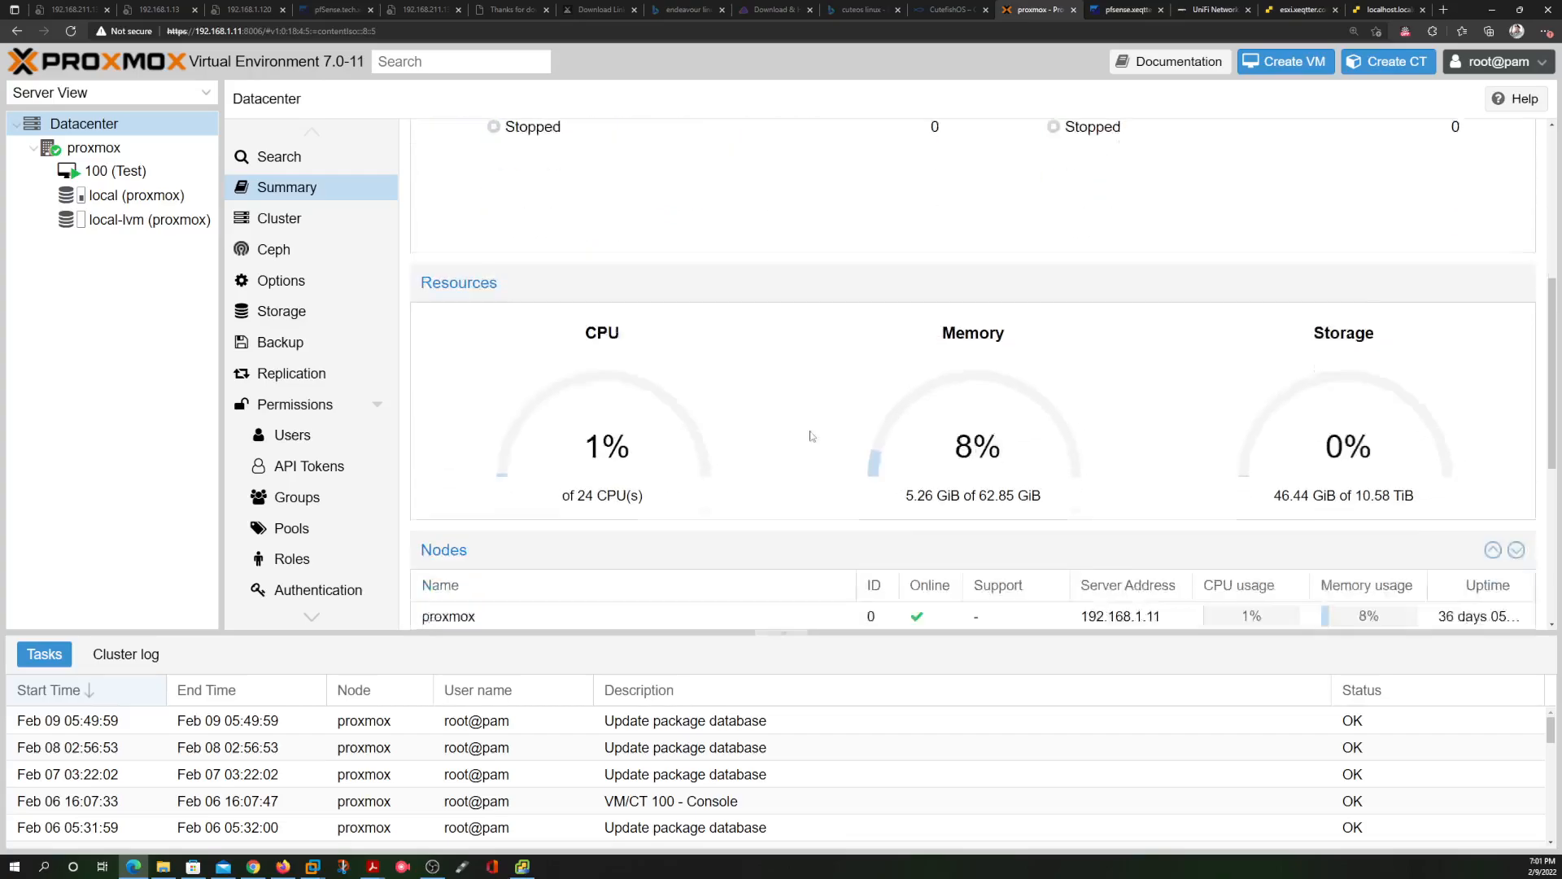
{"action": "left_click_drag", "start_coordinate": [1045, 400], "coordinate": [936, 401]}
{"action": "left_click", "coordinate": [954, 399]}
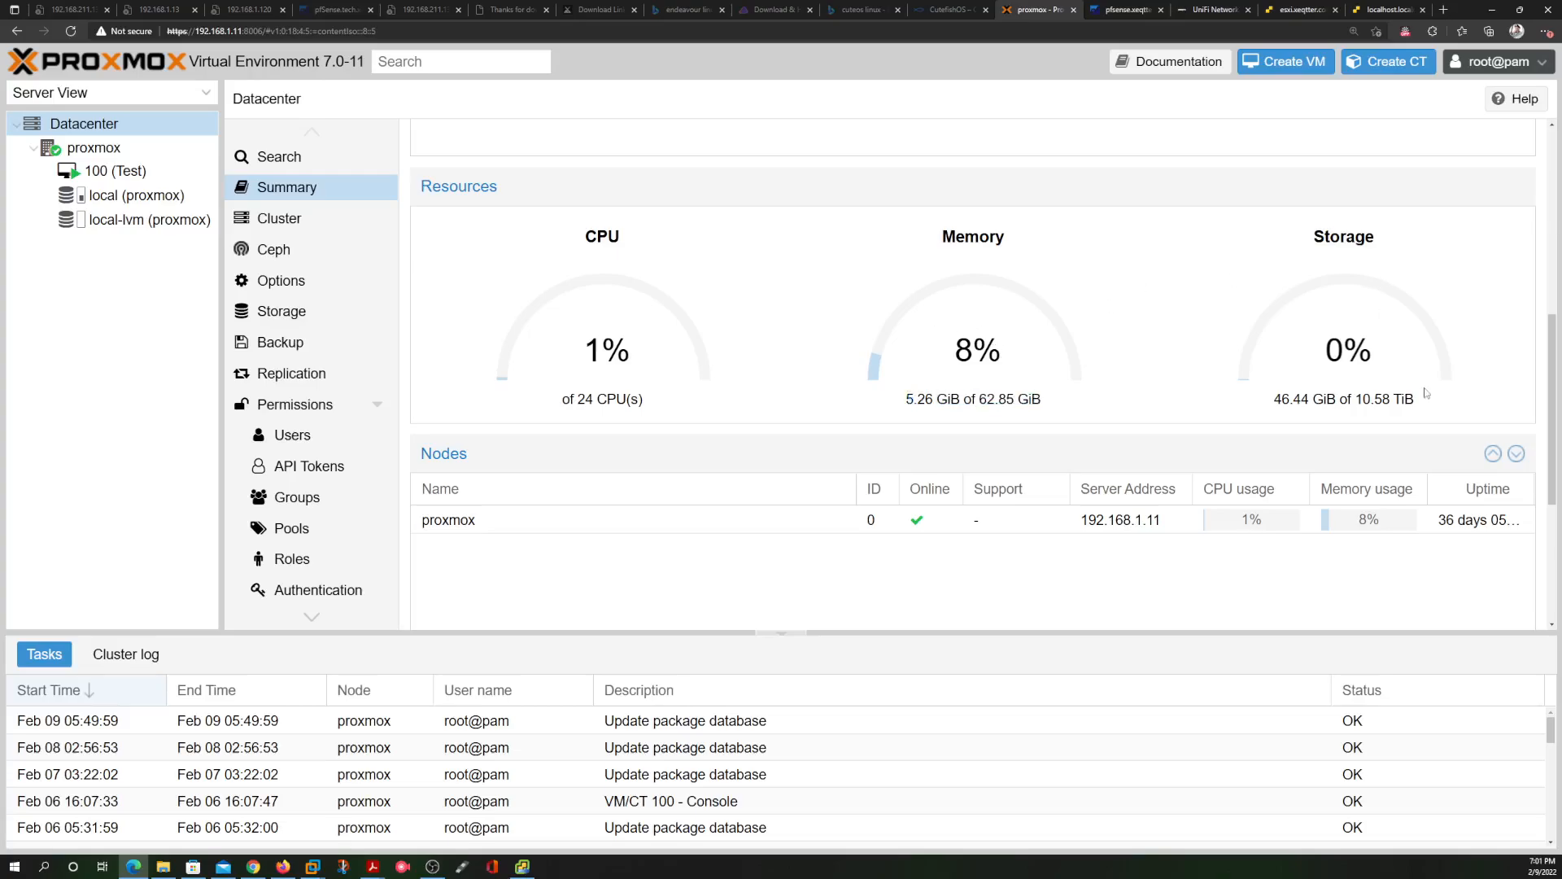
{"action": "left_click_drag", "start_coordinate": [1436, 399], "coordinate": [1225, 406]}
{"action": "left_click", "coordinate": [1221, 408]}
{"action": "scroll", "coordinate": [1164, 392], "scroll_direction": "up", "scroll_amount": 3}
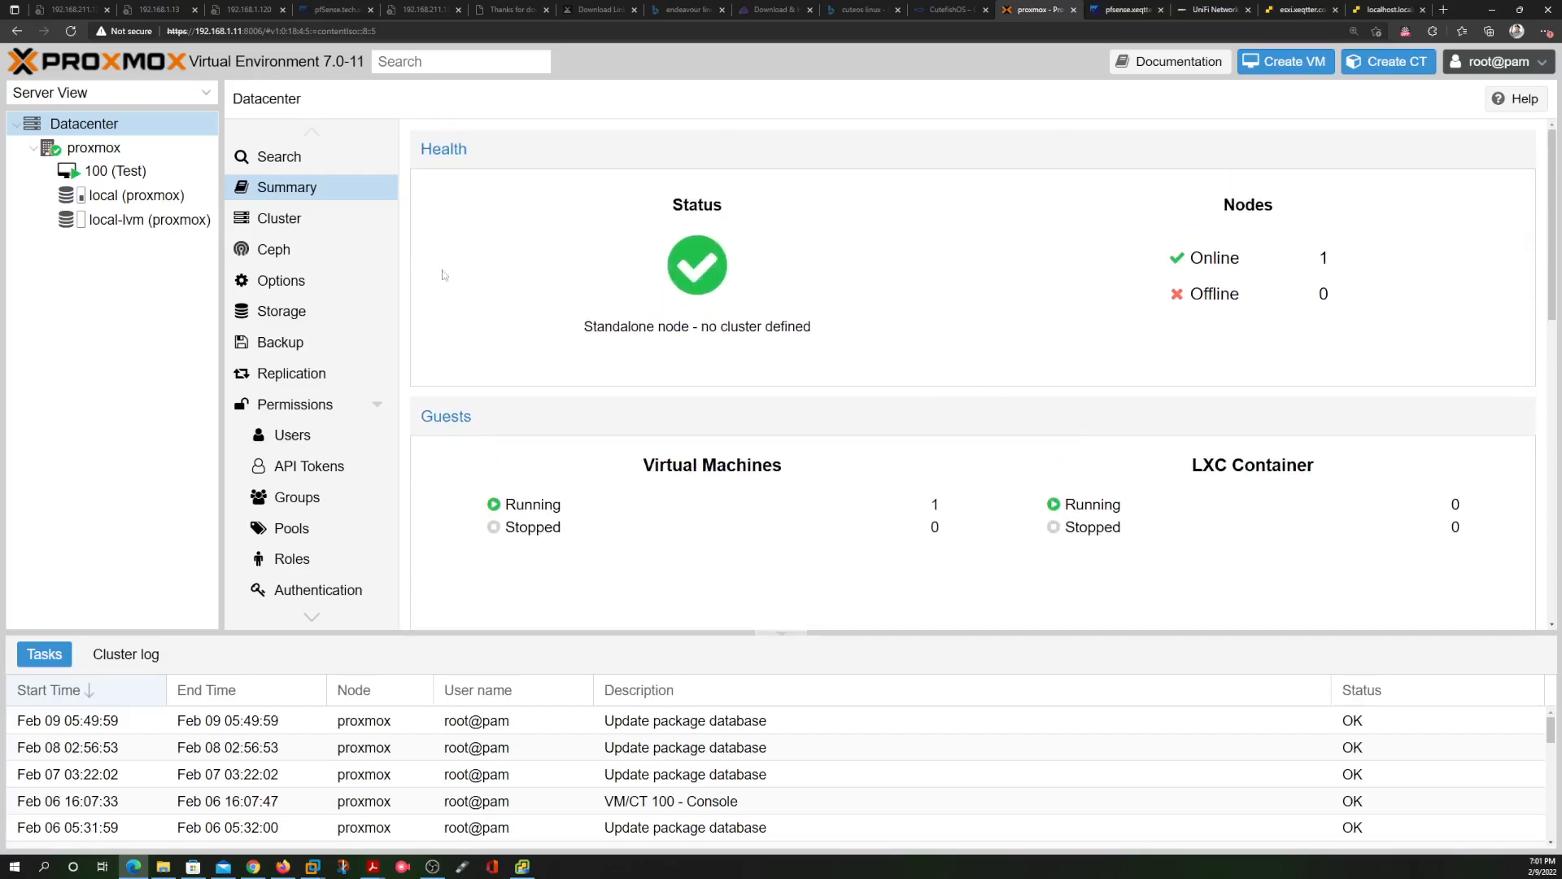
Confirm the vCenter deployment at 99%, then return to the localhost Ubuntu console at Configuring hardware
{"action": "left_click", "coordinate": [1304, 12]}
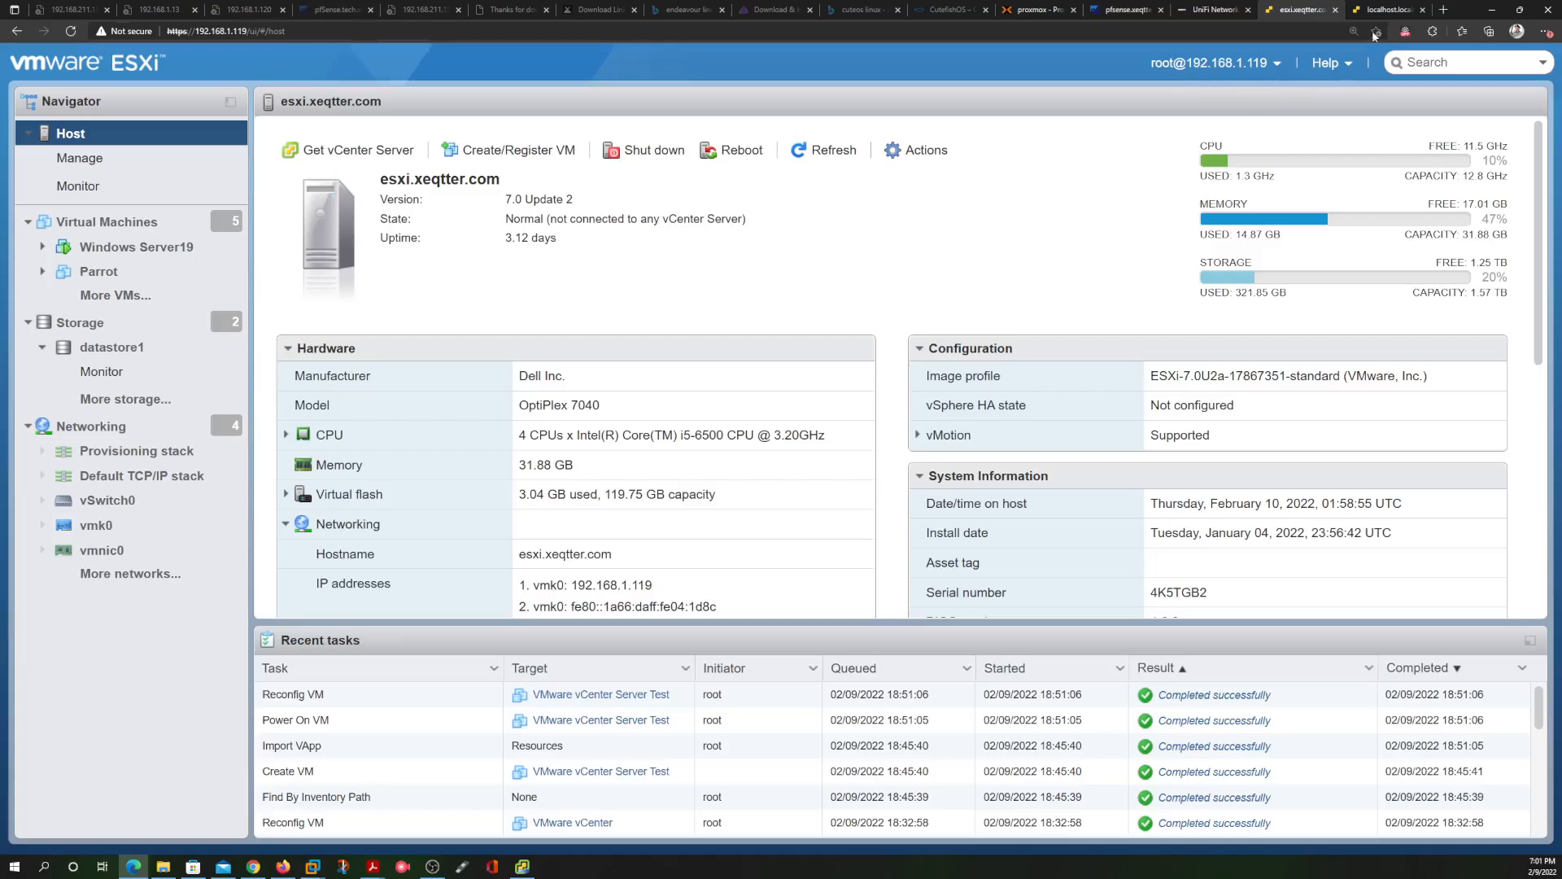
{"action": "left_click", "coordinate": [525, 858]}
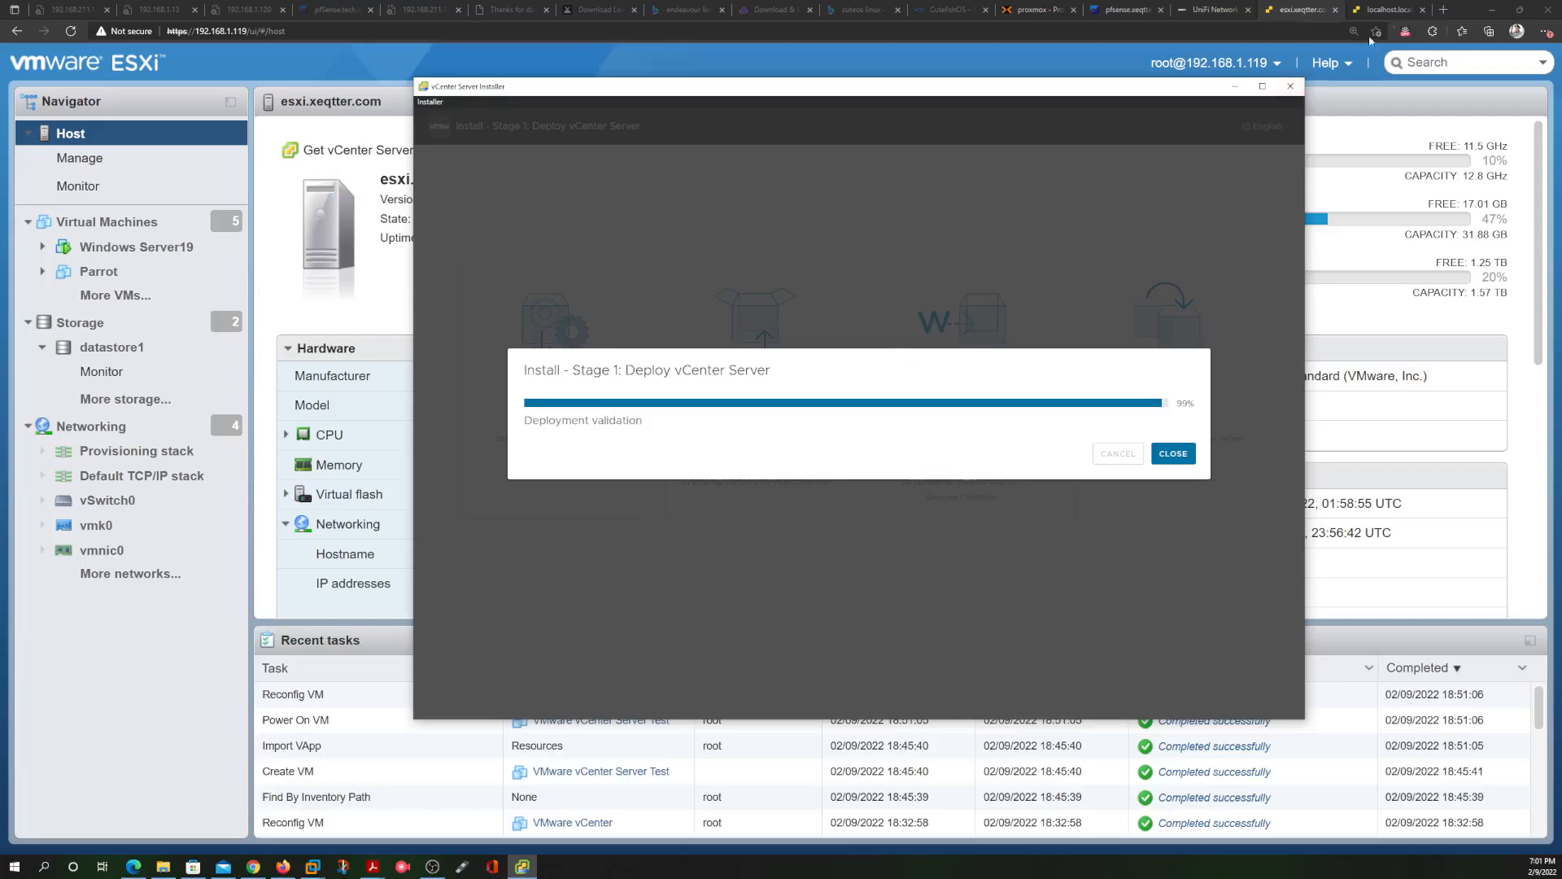
{"action": "left_click", "coordinate": [1387, 11]}
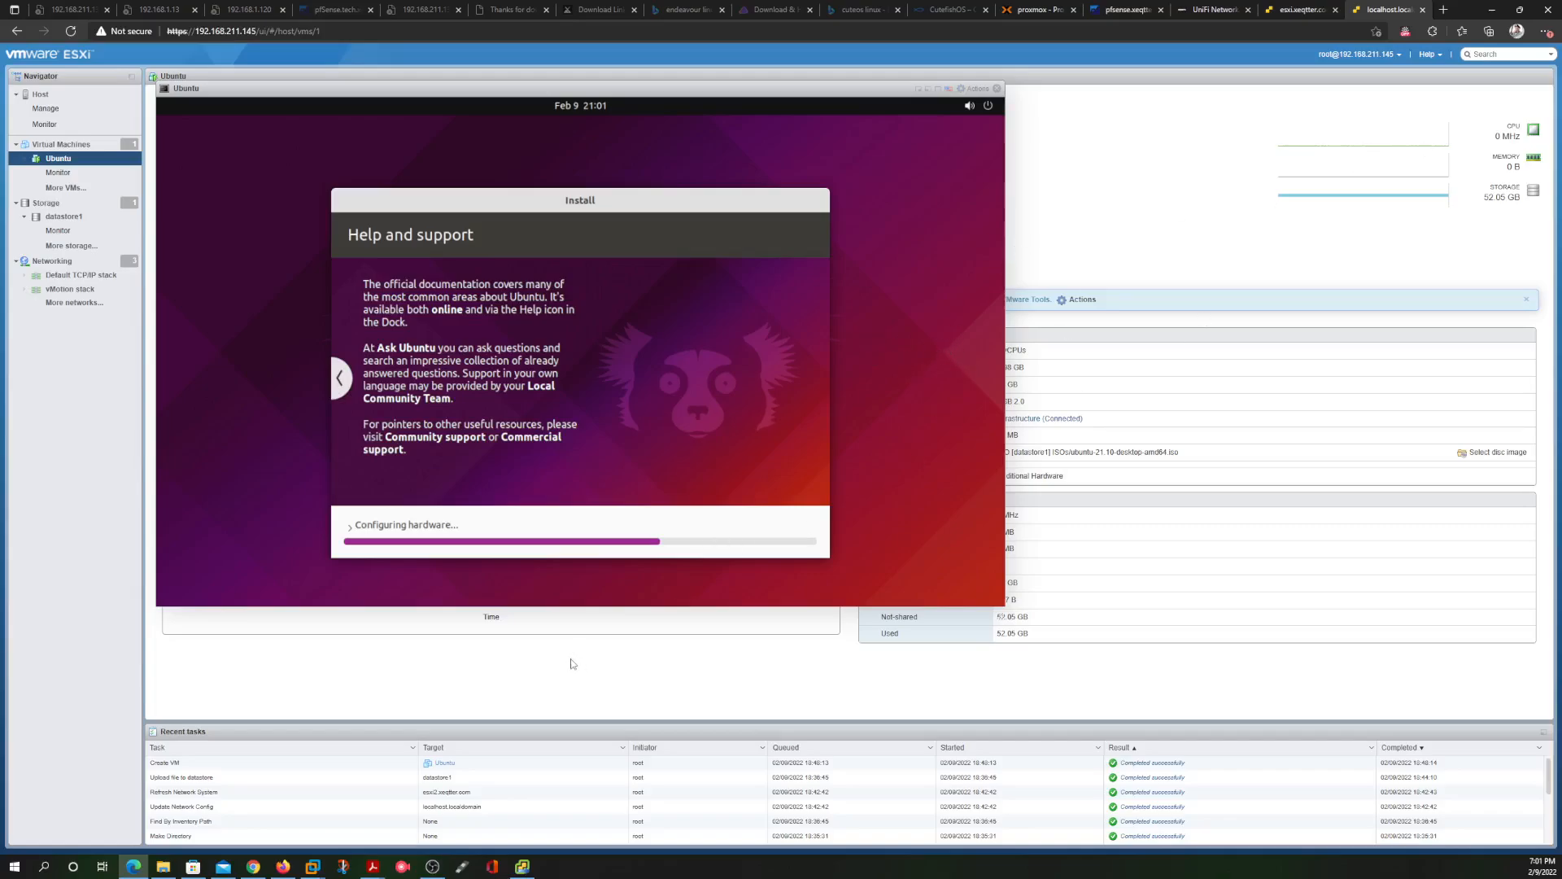
Check vCenter still at 99%, move its installer window aside, then switch to the Proxmox tab
{"action": "left_click", "coordinate": [521, 866]}
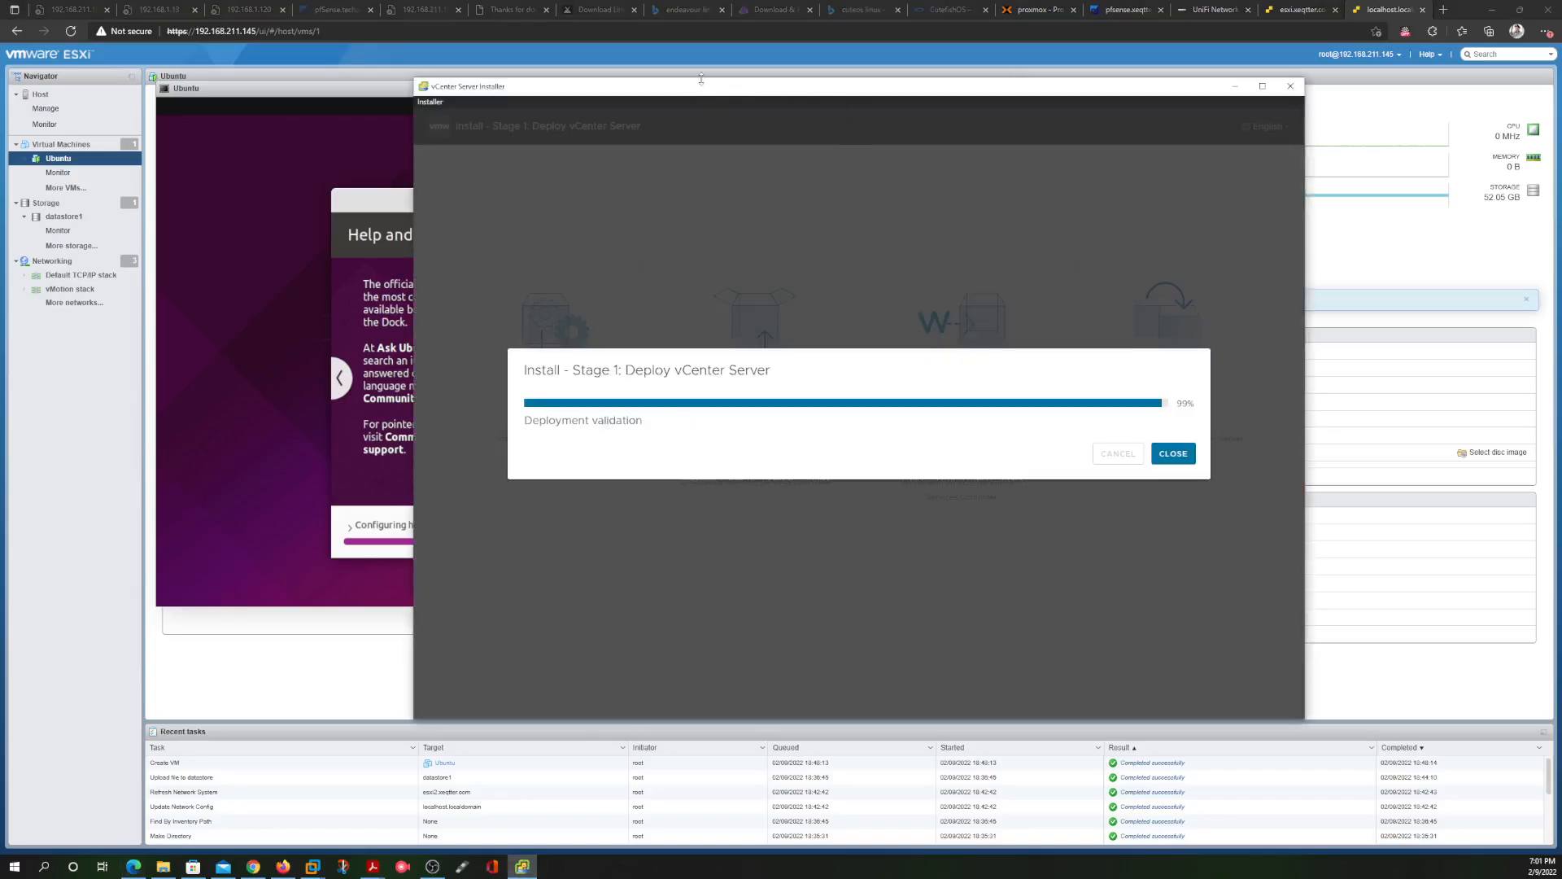
{"action": "left_click_drag", "start_coordinate": [542, 89], "coordinate": [851, 155]}
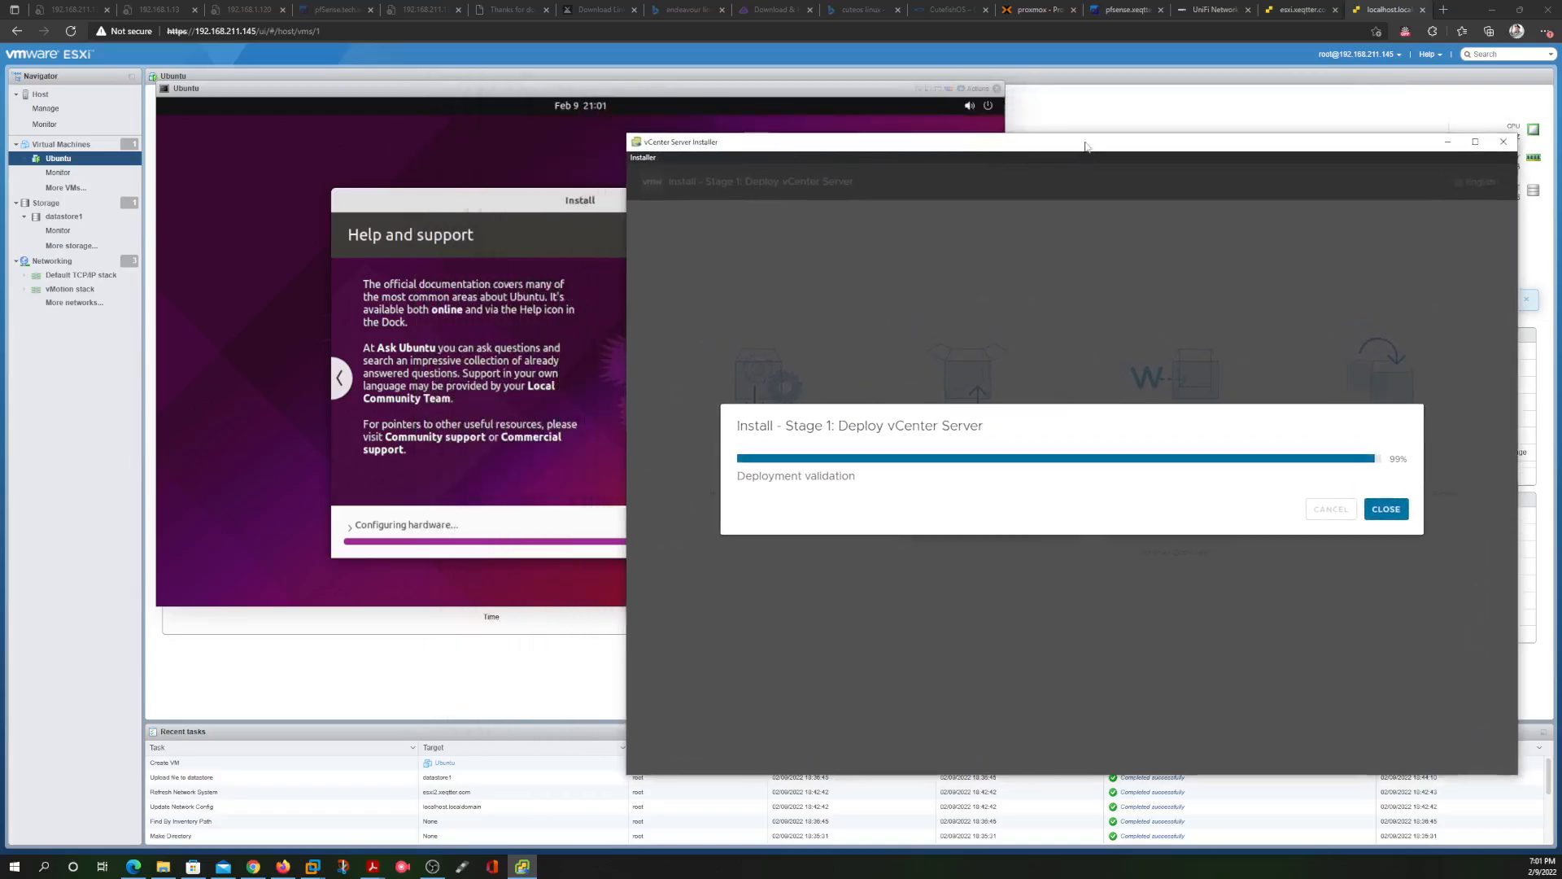
{"action": "left_click_drag", "start_coordinate": [1086, 147], "coordinate": [1018, 113]}
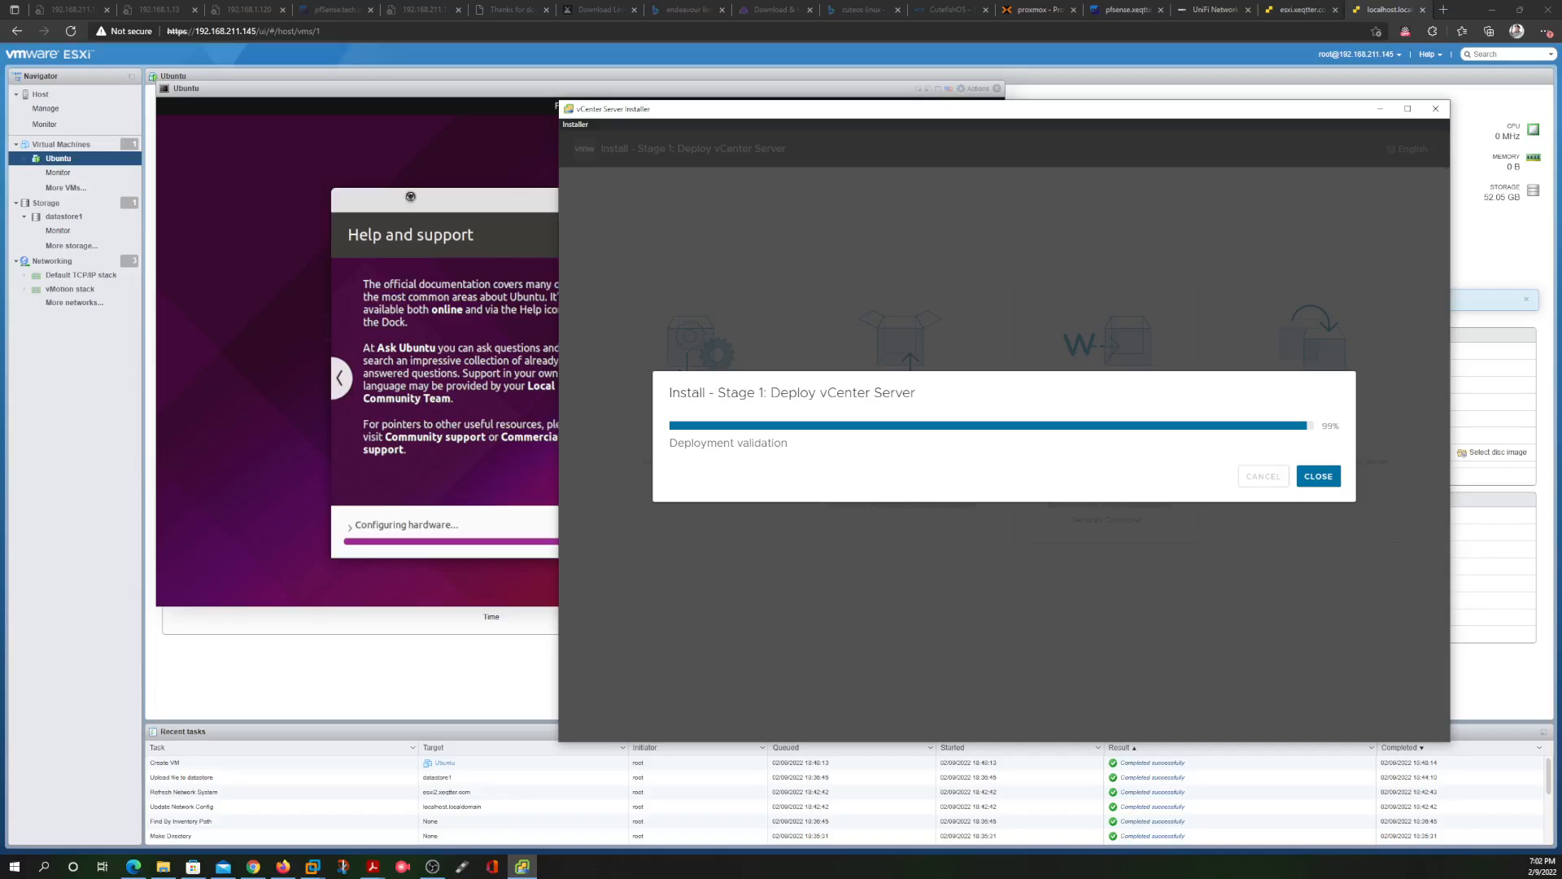
{"action": "left_click", "coordinate": [343, 113]}
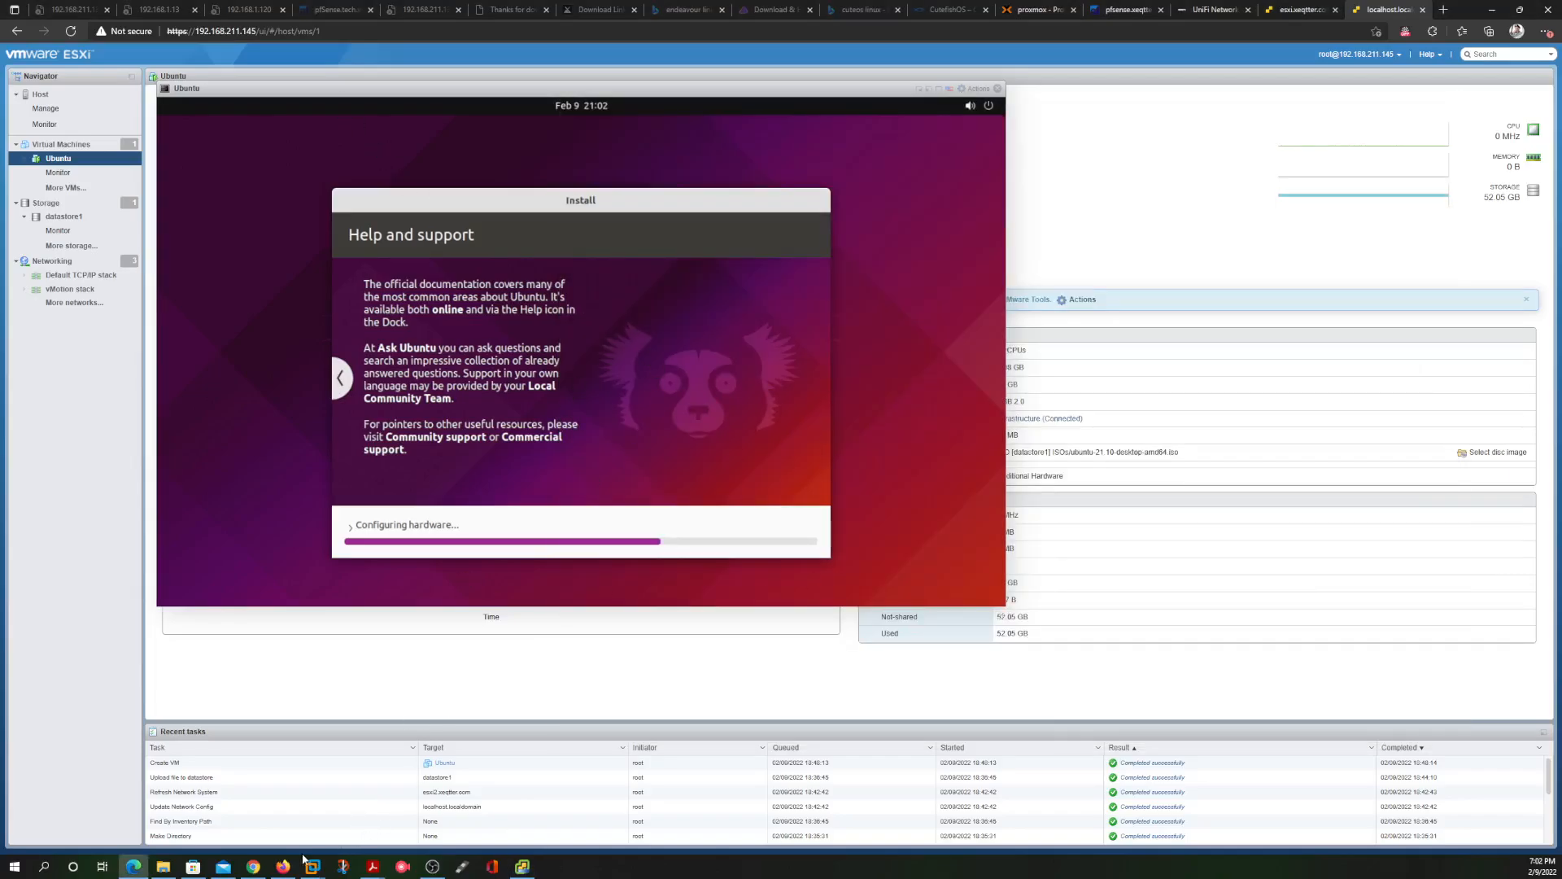
{"action": "left_click", "coordinate": [1035, 10]}
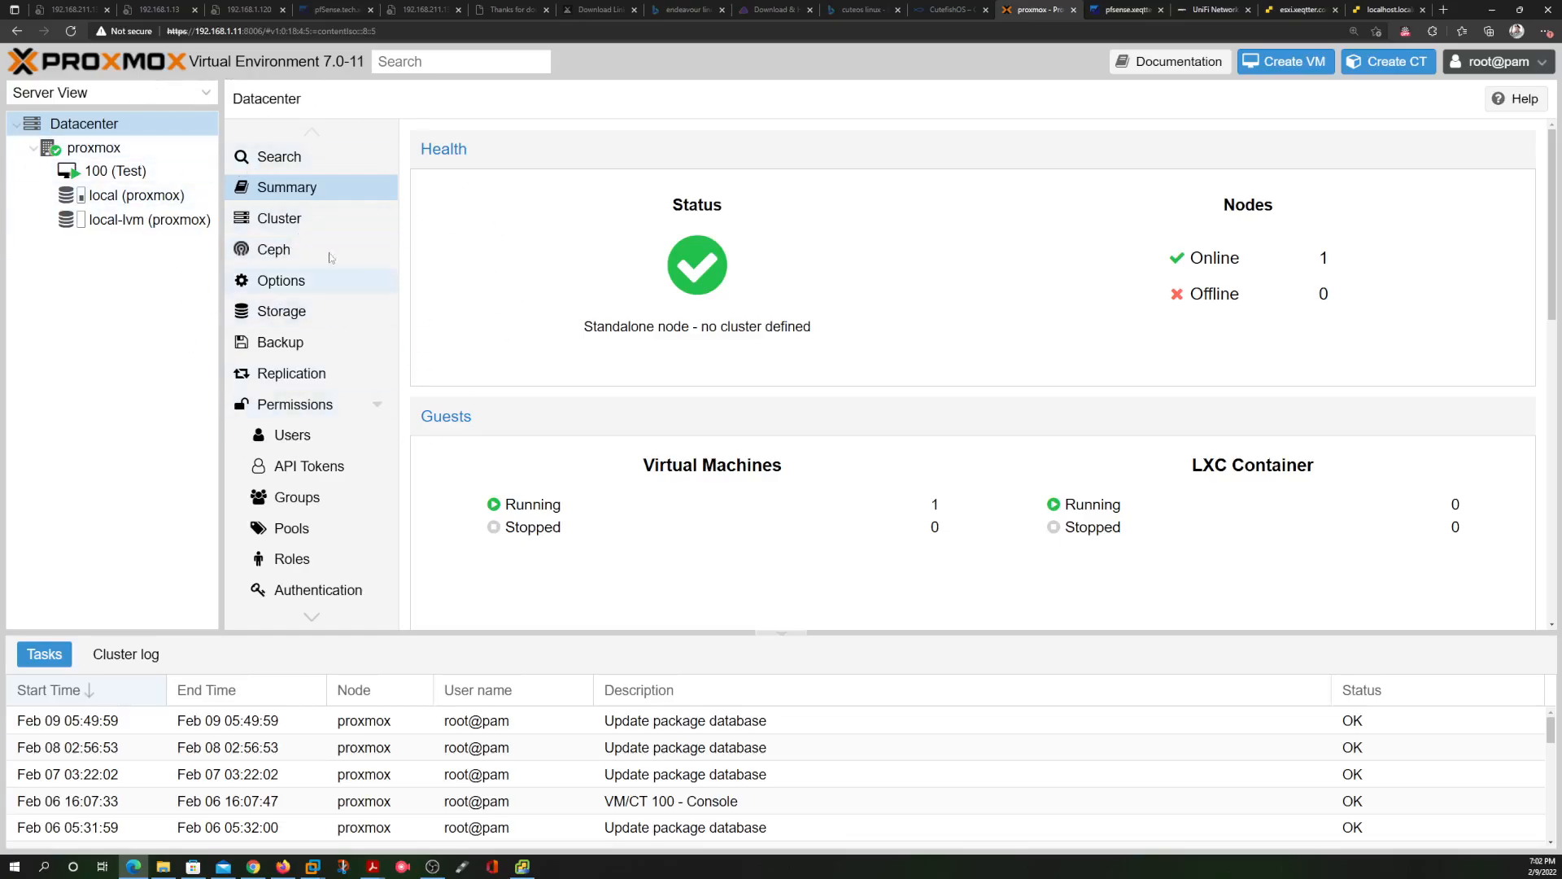
Check the proxmox node's local ISO list and local-lvm usage, view Datacenter, then switch to esxi.xeqtter.com
{"action": "left_click", "coordinate": [96, 149]}
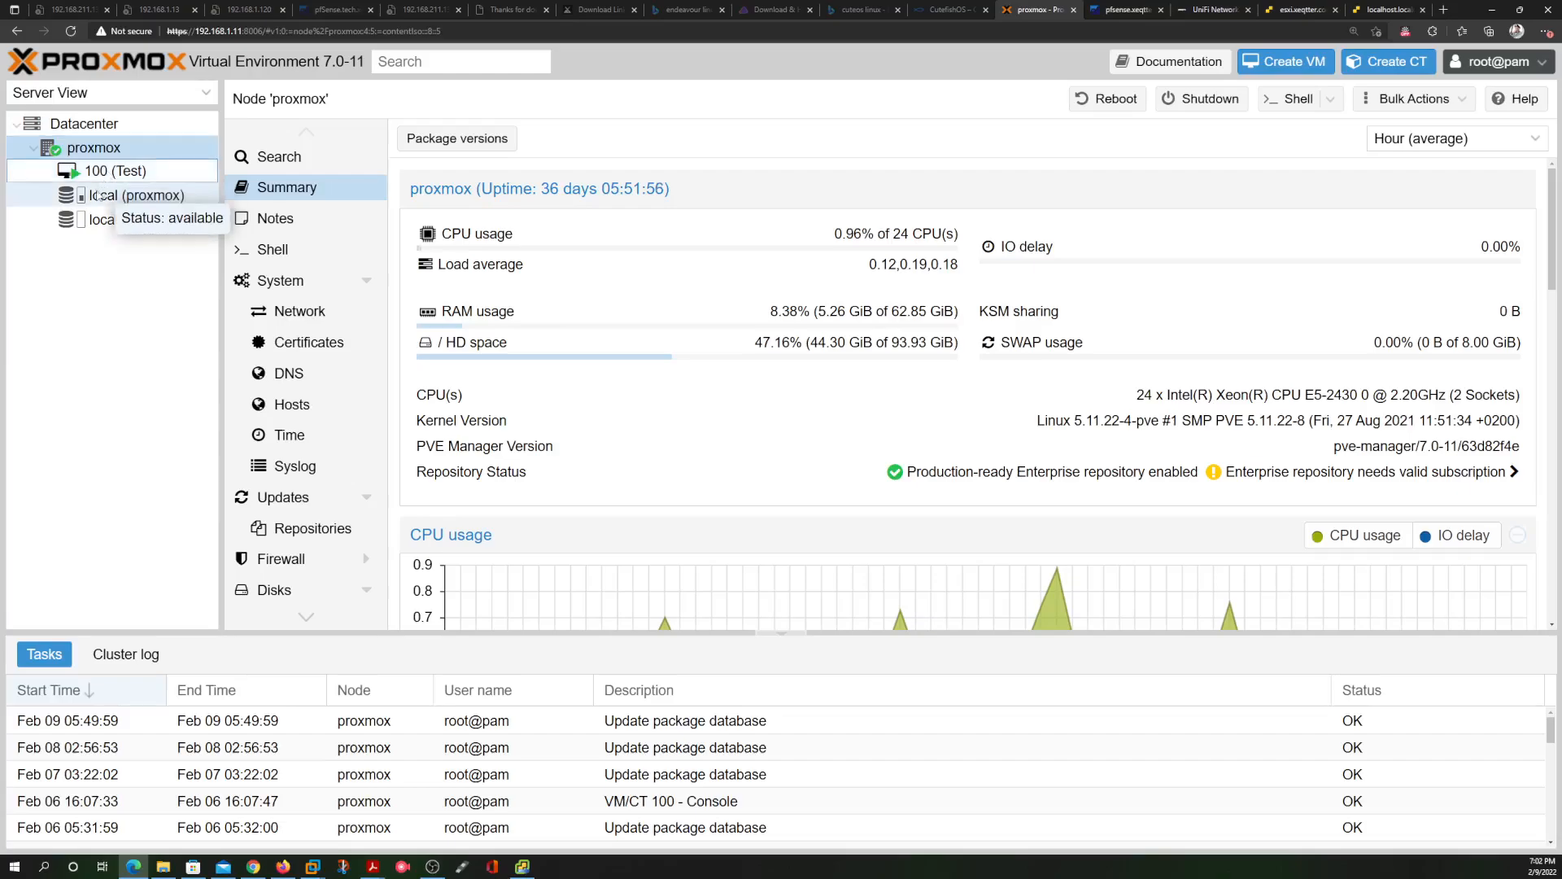
{"action": "left_click", "coordinate": [118, 199]}
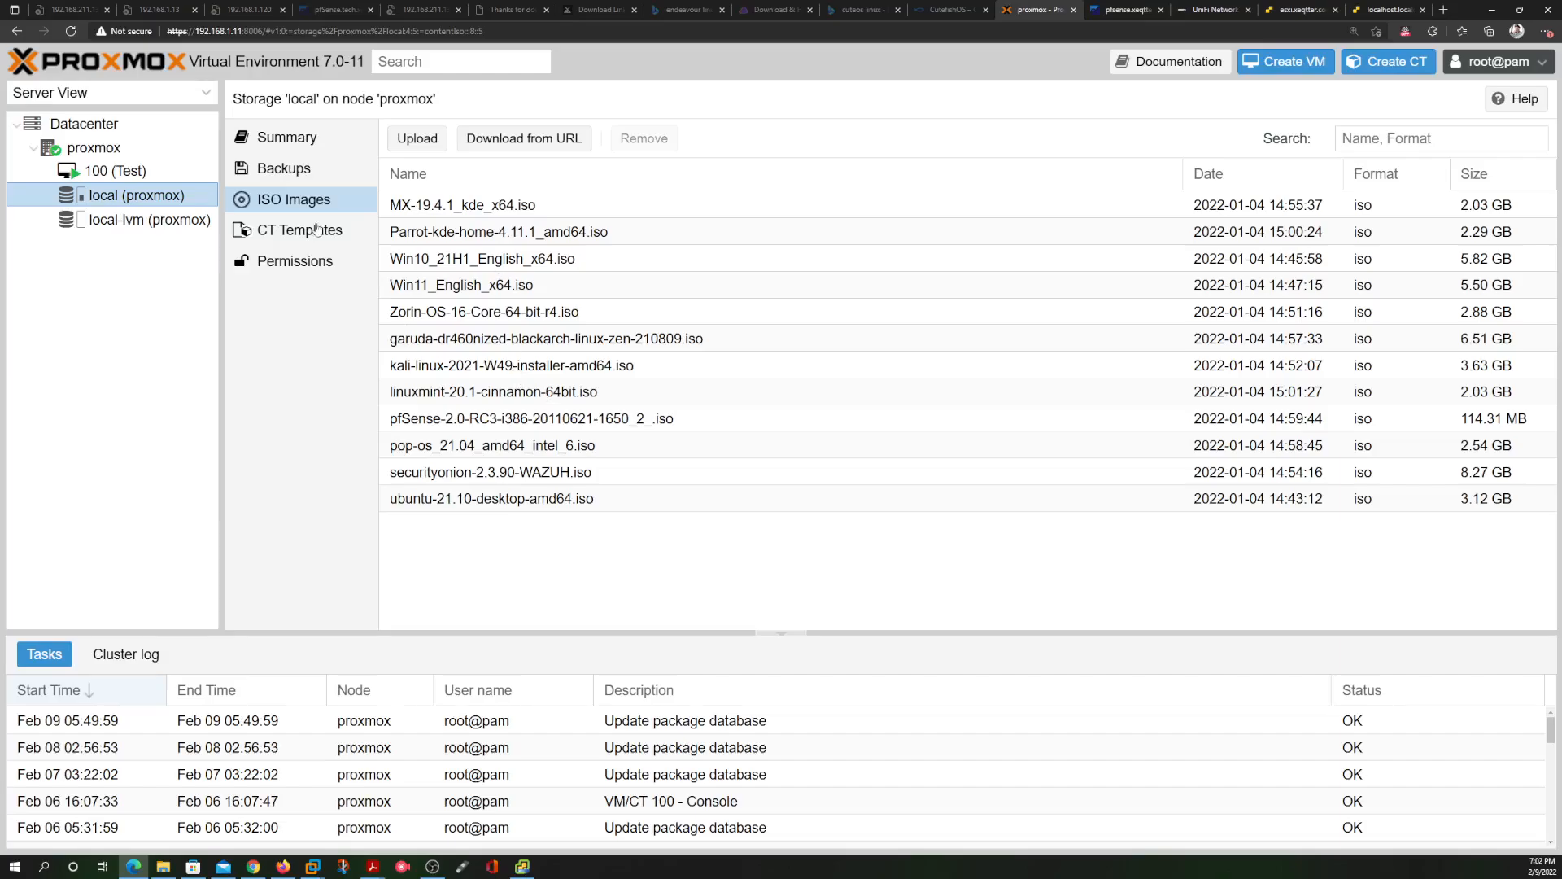
{"action": "left_click", "coordinate": [138, 227]}
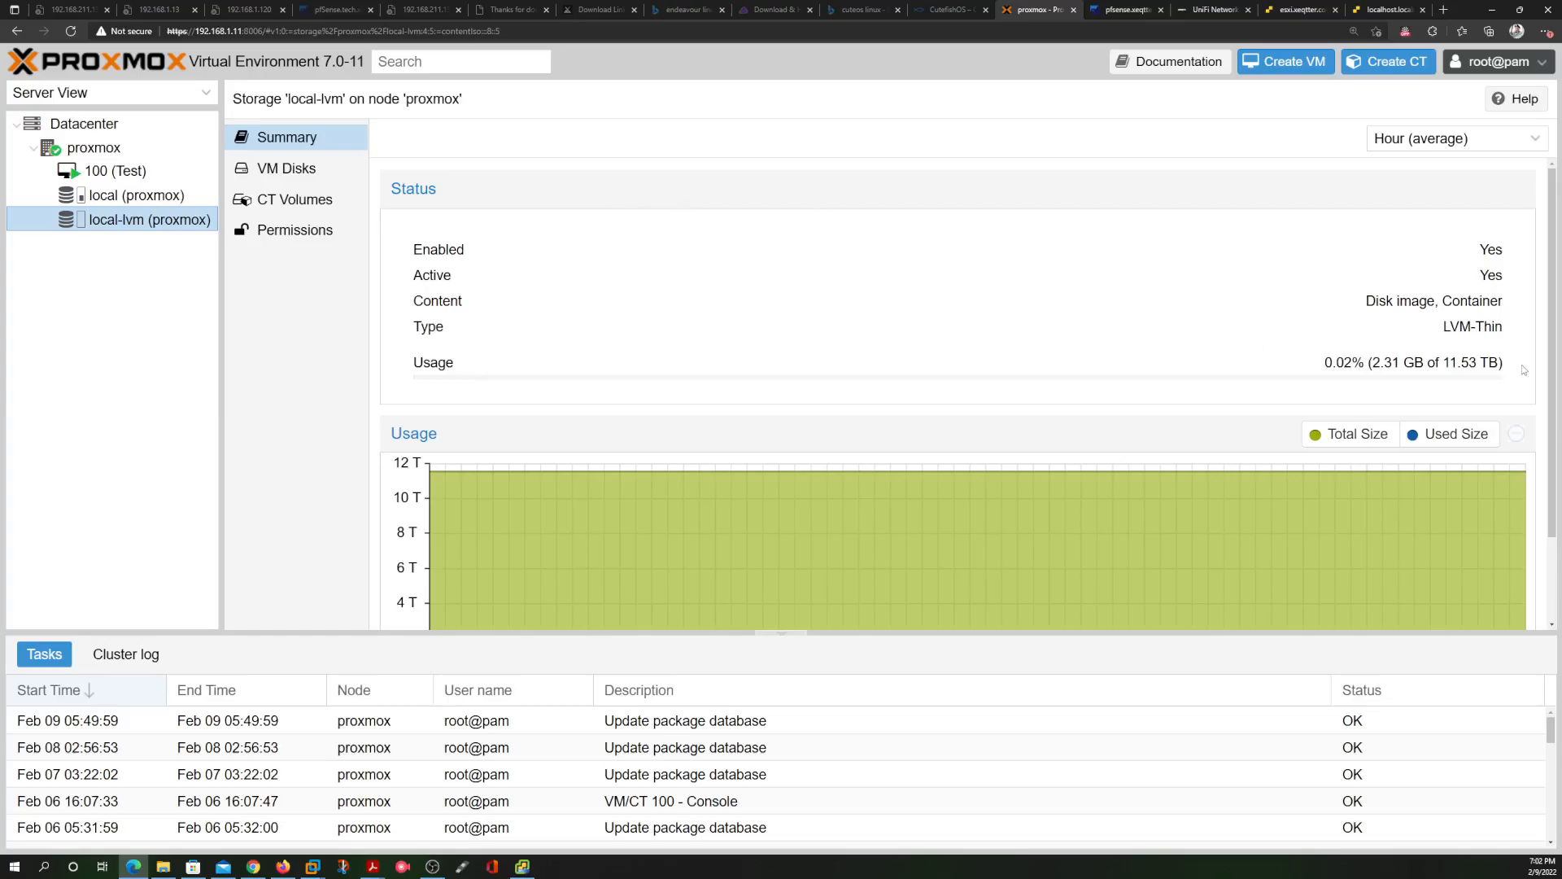
{"action": "left_click_drag", "start_coordinate": [1490, 381], "coordinate": [1357, 363]}
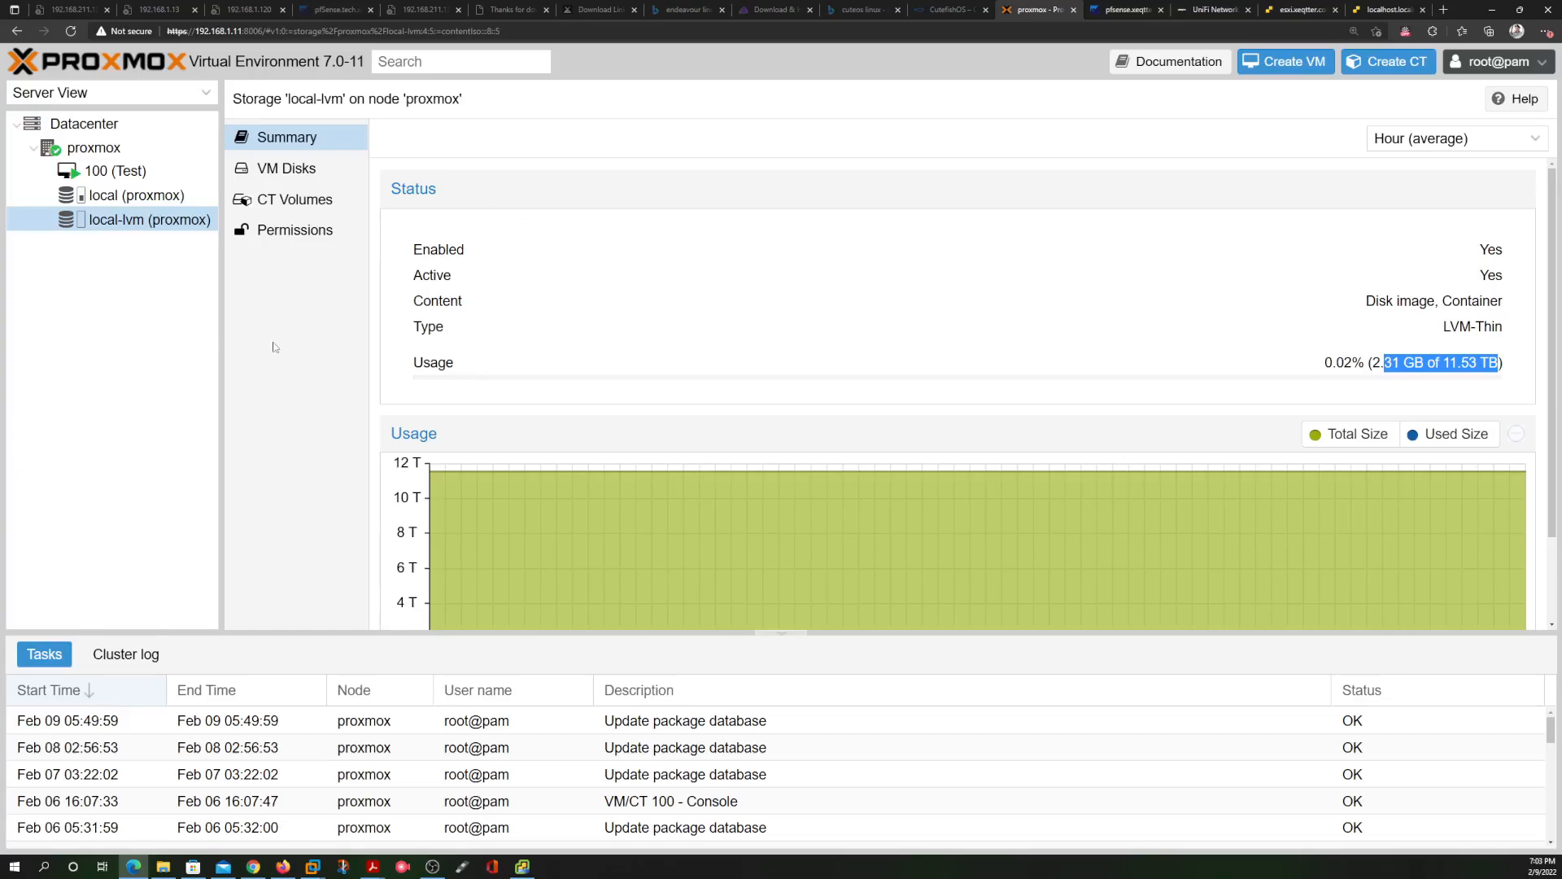
{"action": "left_click", "coordinate": [155, 124]}
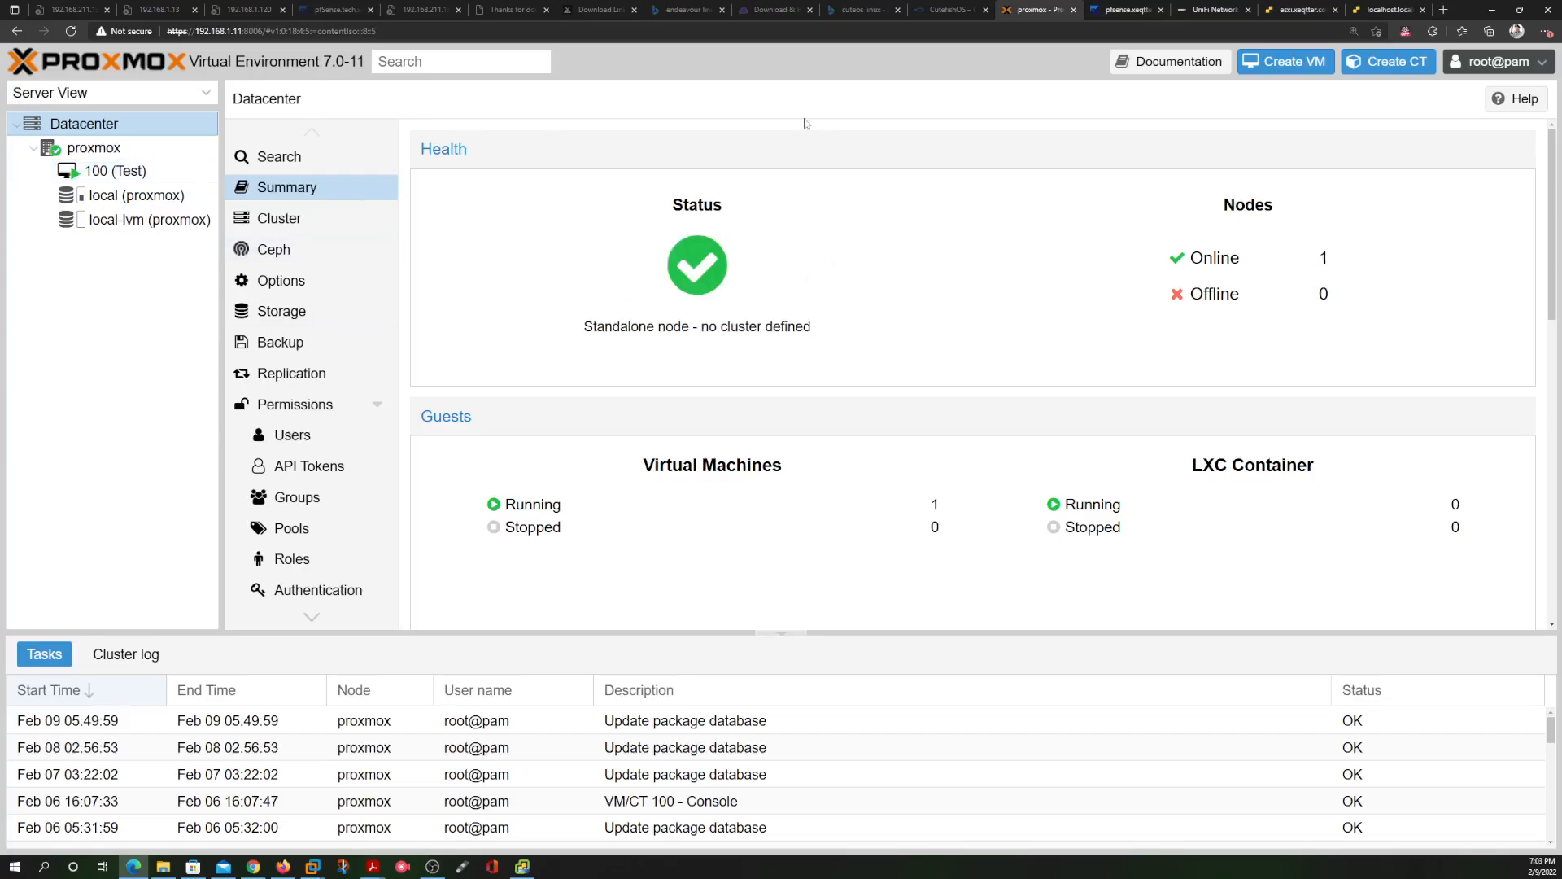
{"action": "left_click", "coordinate": [1302, 13]}
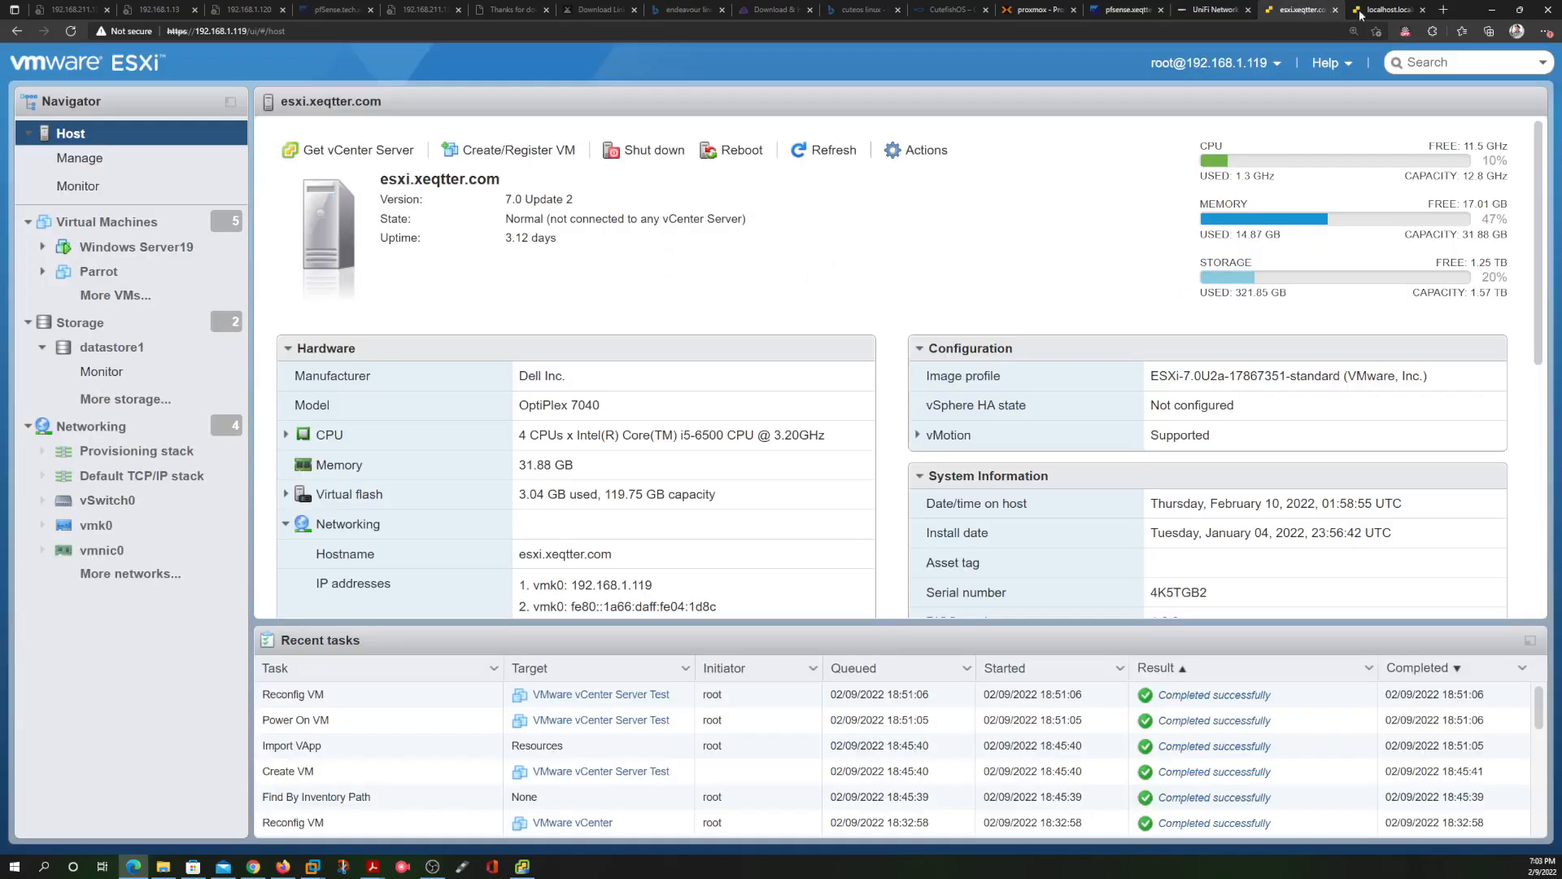
Review the esxi.xeqtter host's CPU, memory and storage usage, then return to the localhost Ubuntu console
{"action": "left_click", "coordinate": [1386, 10]}
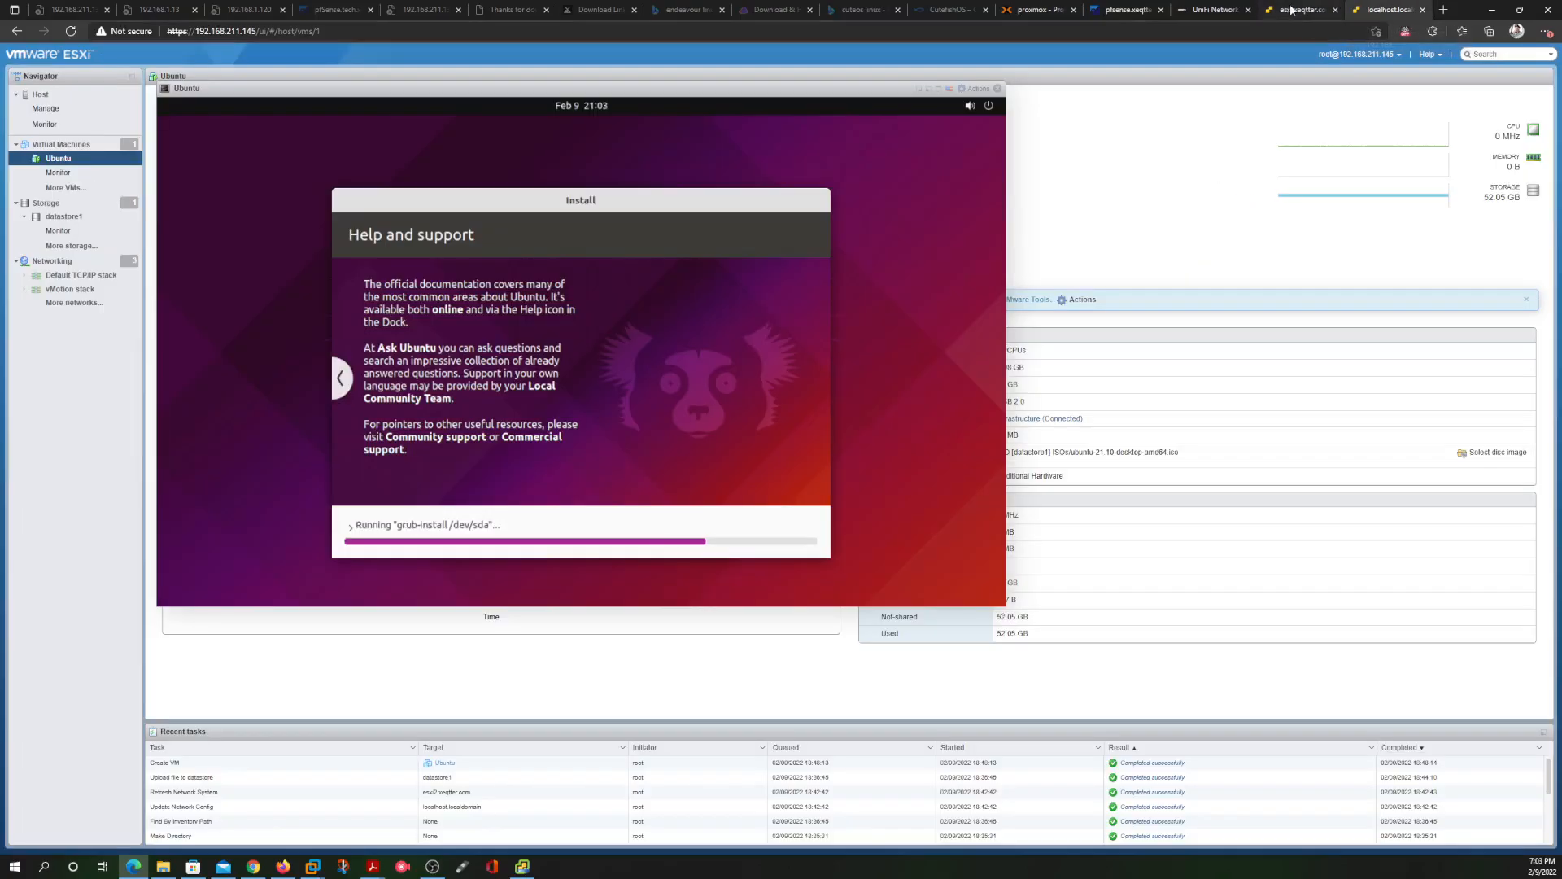
{"action": "left_click", "coordinate": [1269, 15]}
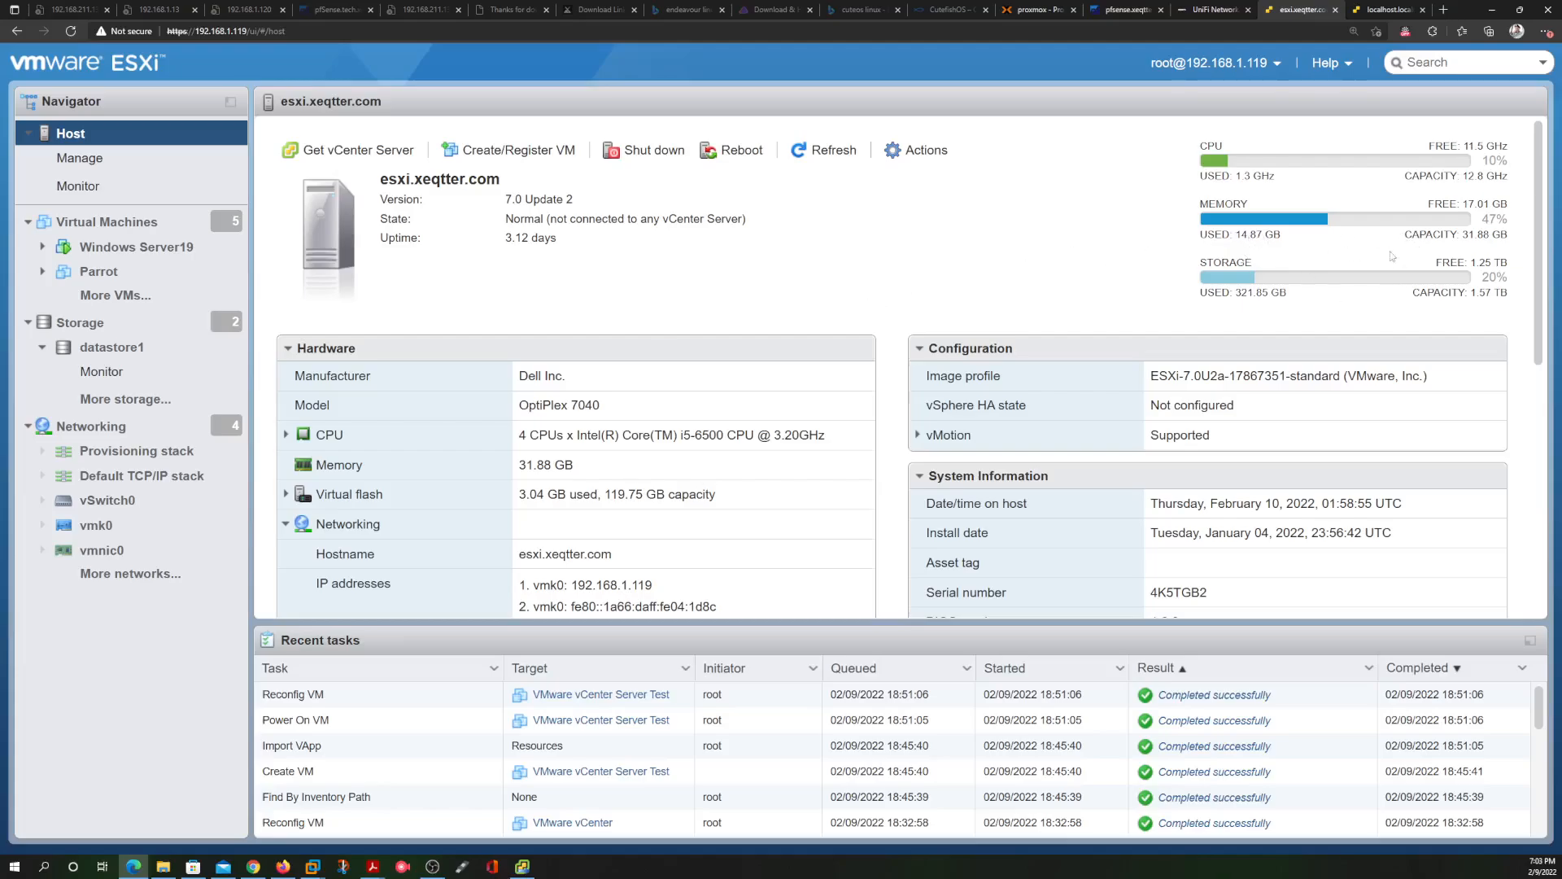
{"action": "left_click_drag", "start_coordinate": [1253, 284], "coordinate": [1215, 176]}
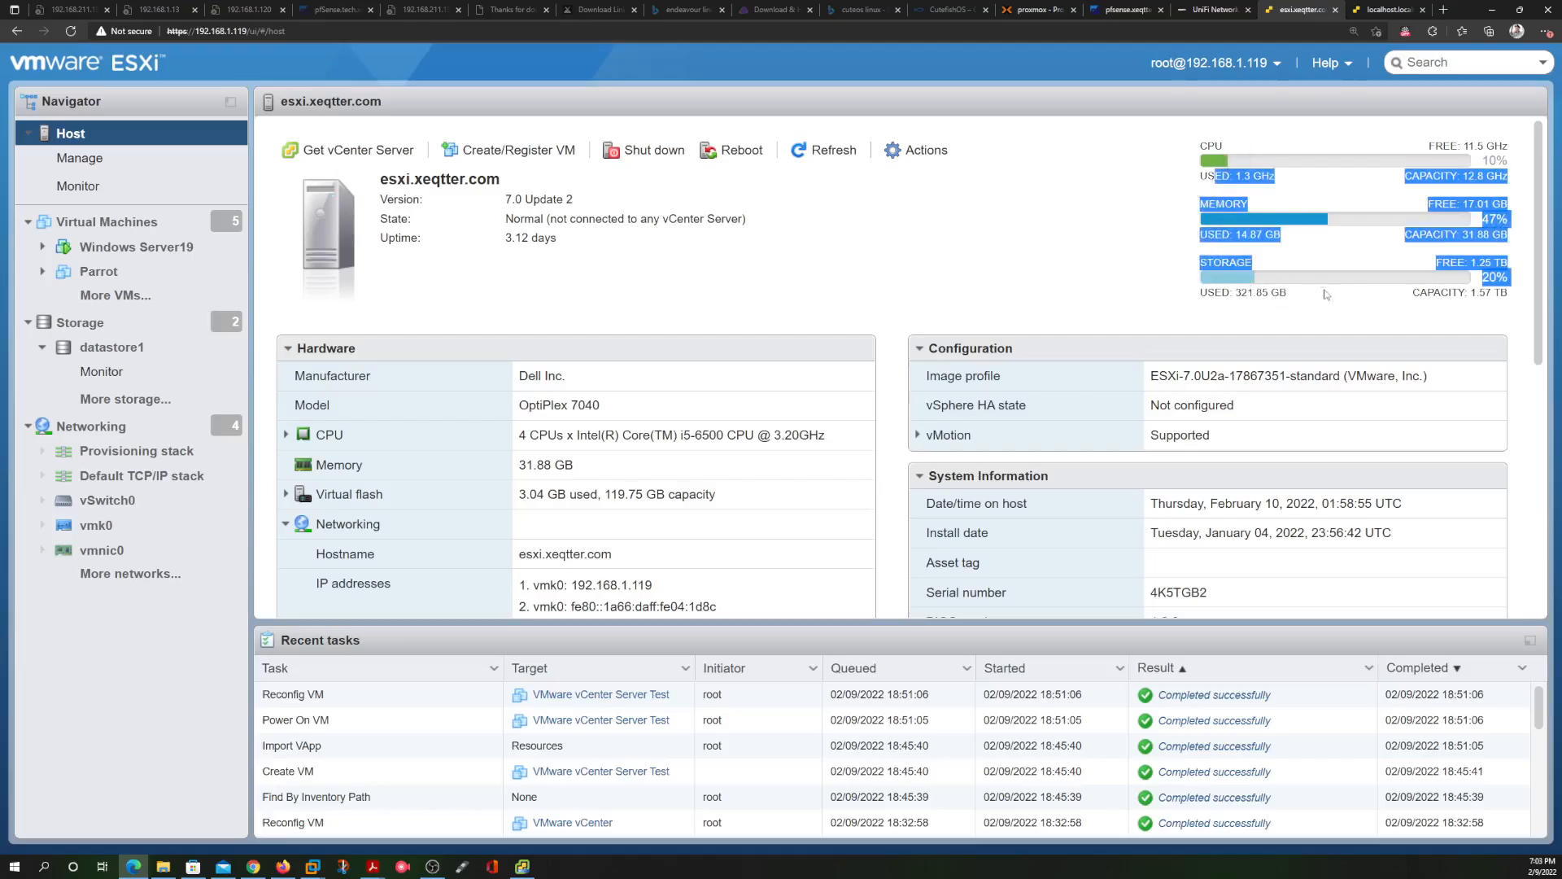
{"action": "left_click", "coordinate": [1150, 207]}
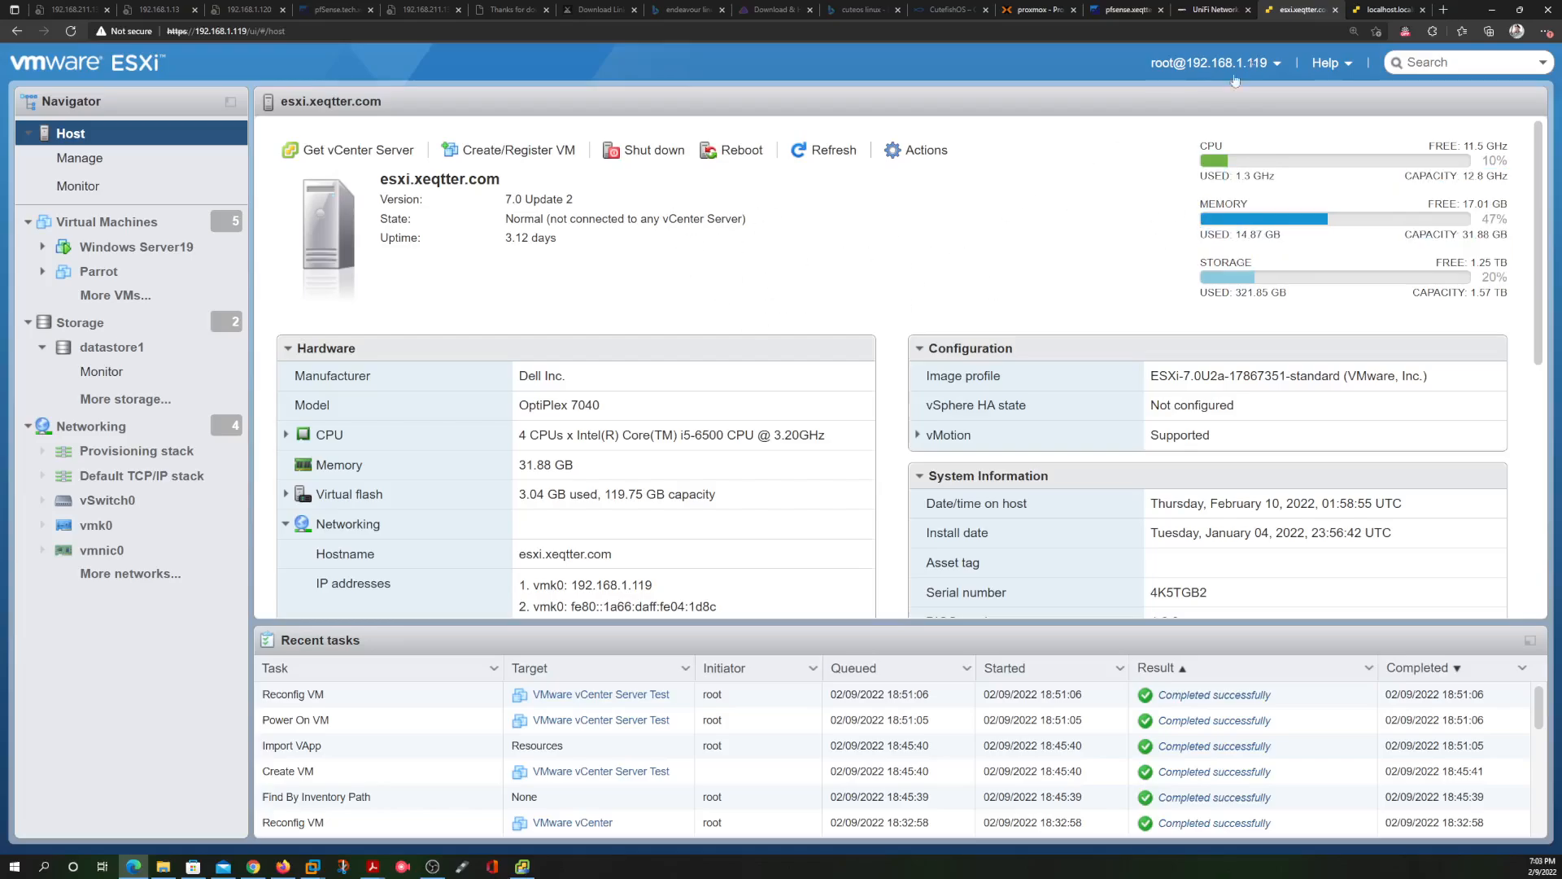
{"action": "left_click", "coordinate": [1389, 10]}
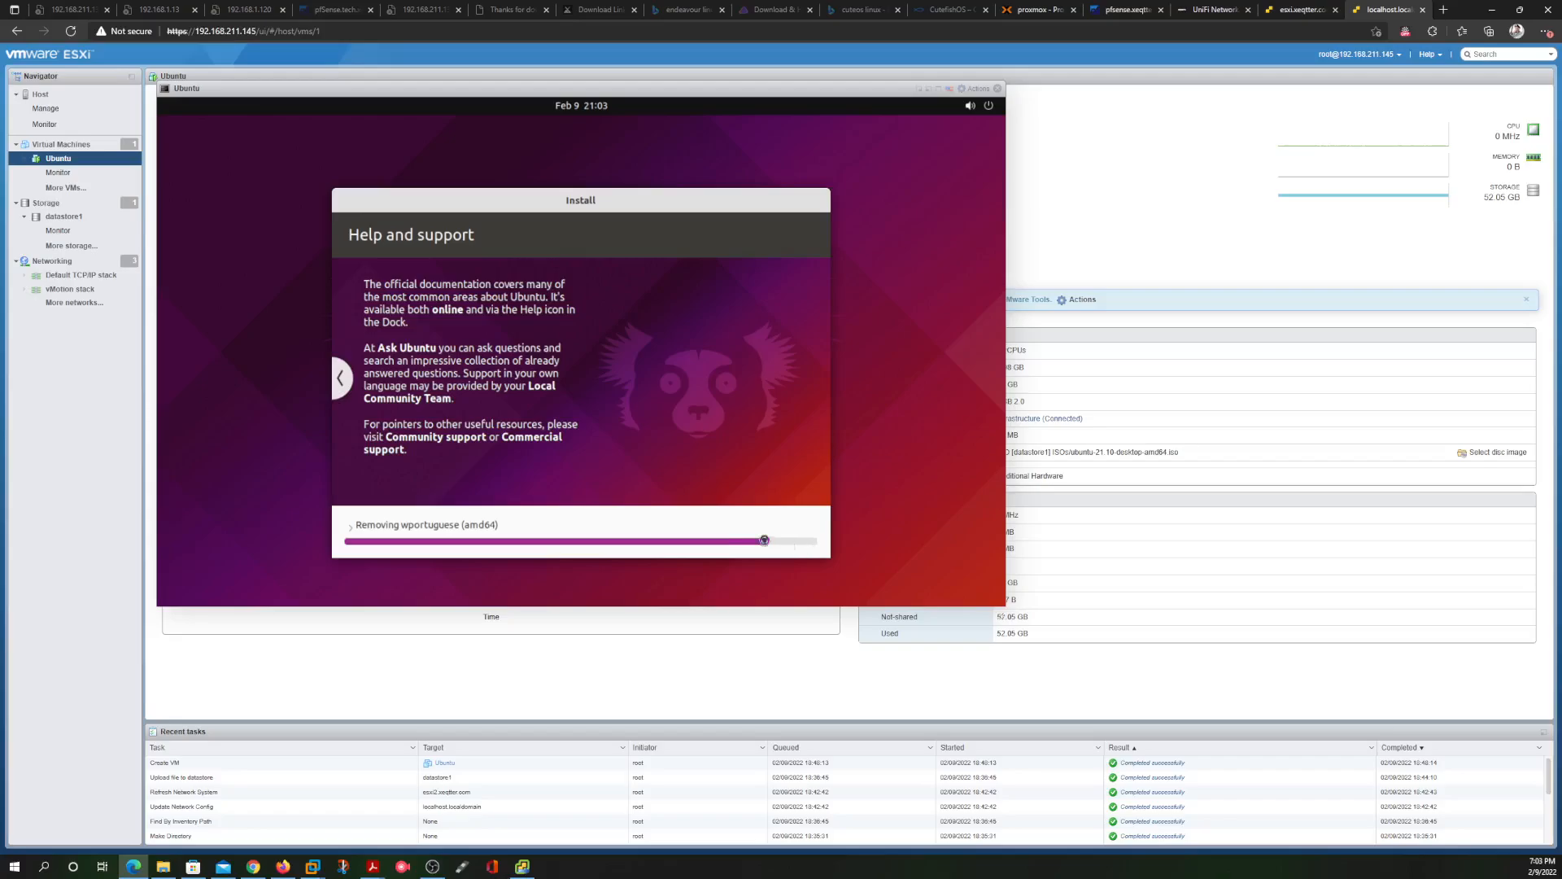
Expand the Ubuntu installer's detailed progress log, check the vCenter installer, then bring the console back
{"action": "left_click", "coordinate": [798, 527]}
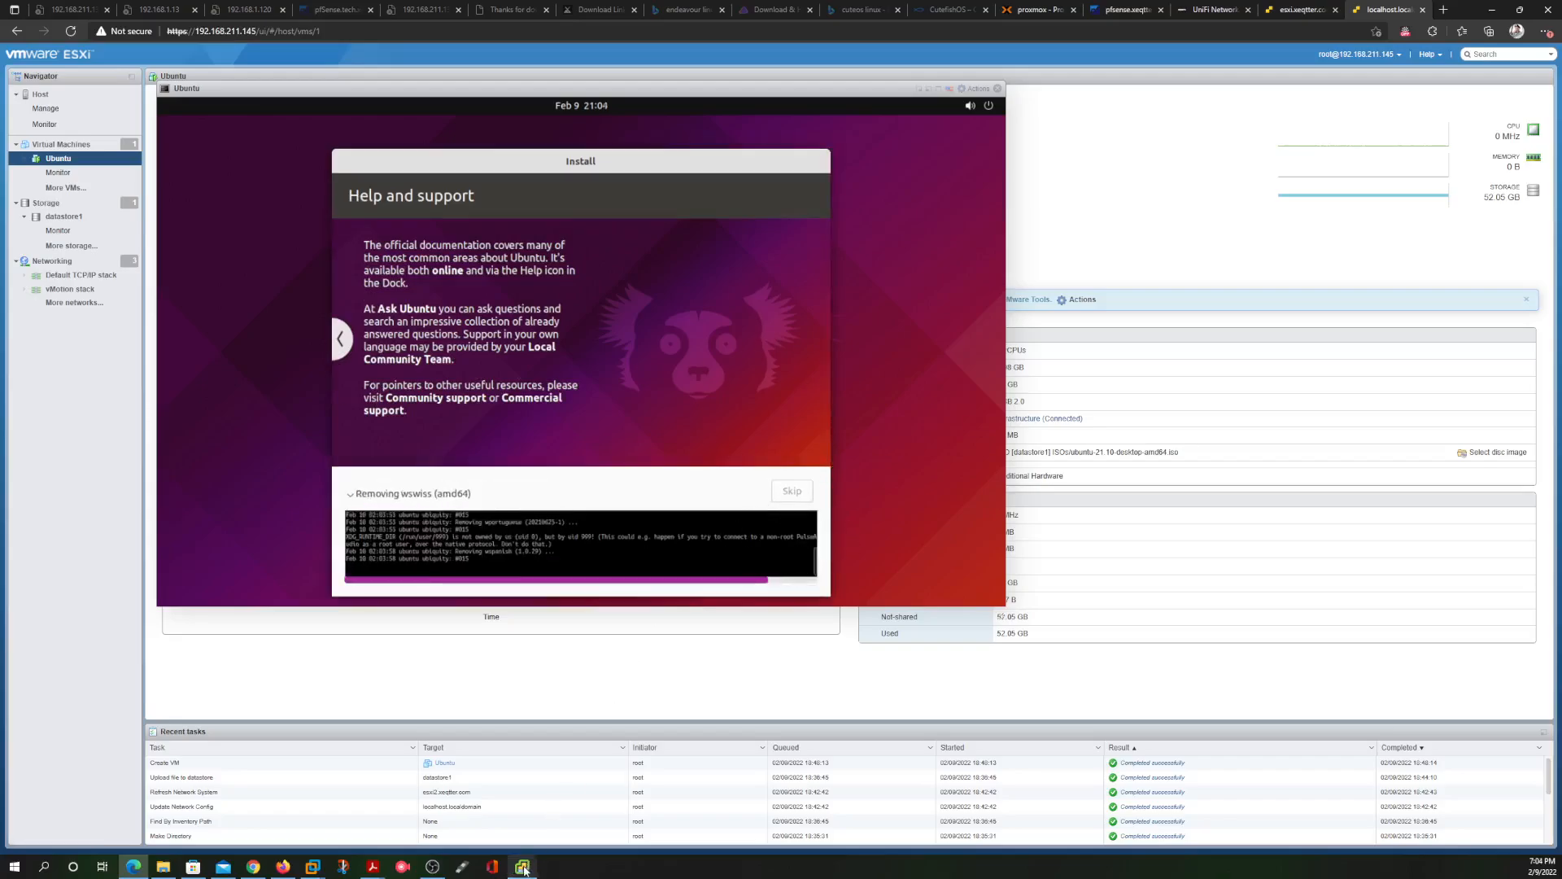
{"action": "mouse_move", "coordinate": [522, 864]}
{"action": "left_click", "coordinate": [533, 829]}
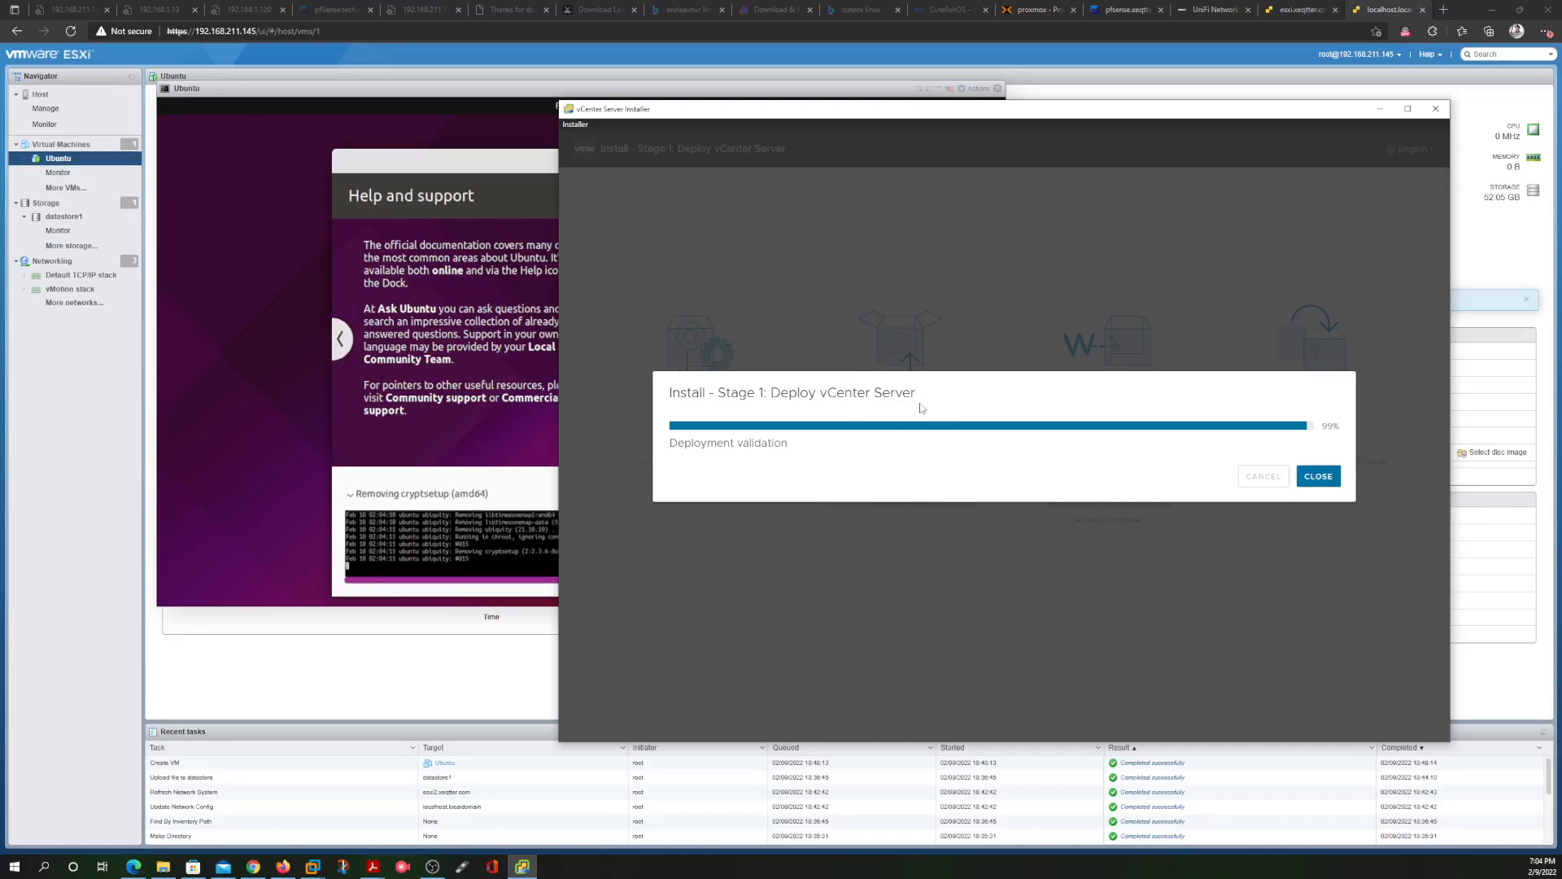
{"action": "left_click", "coordinate": [323, 279]}
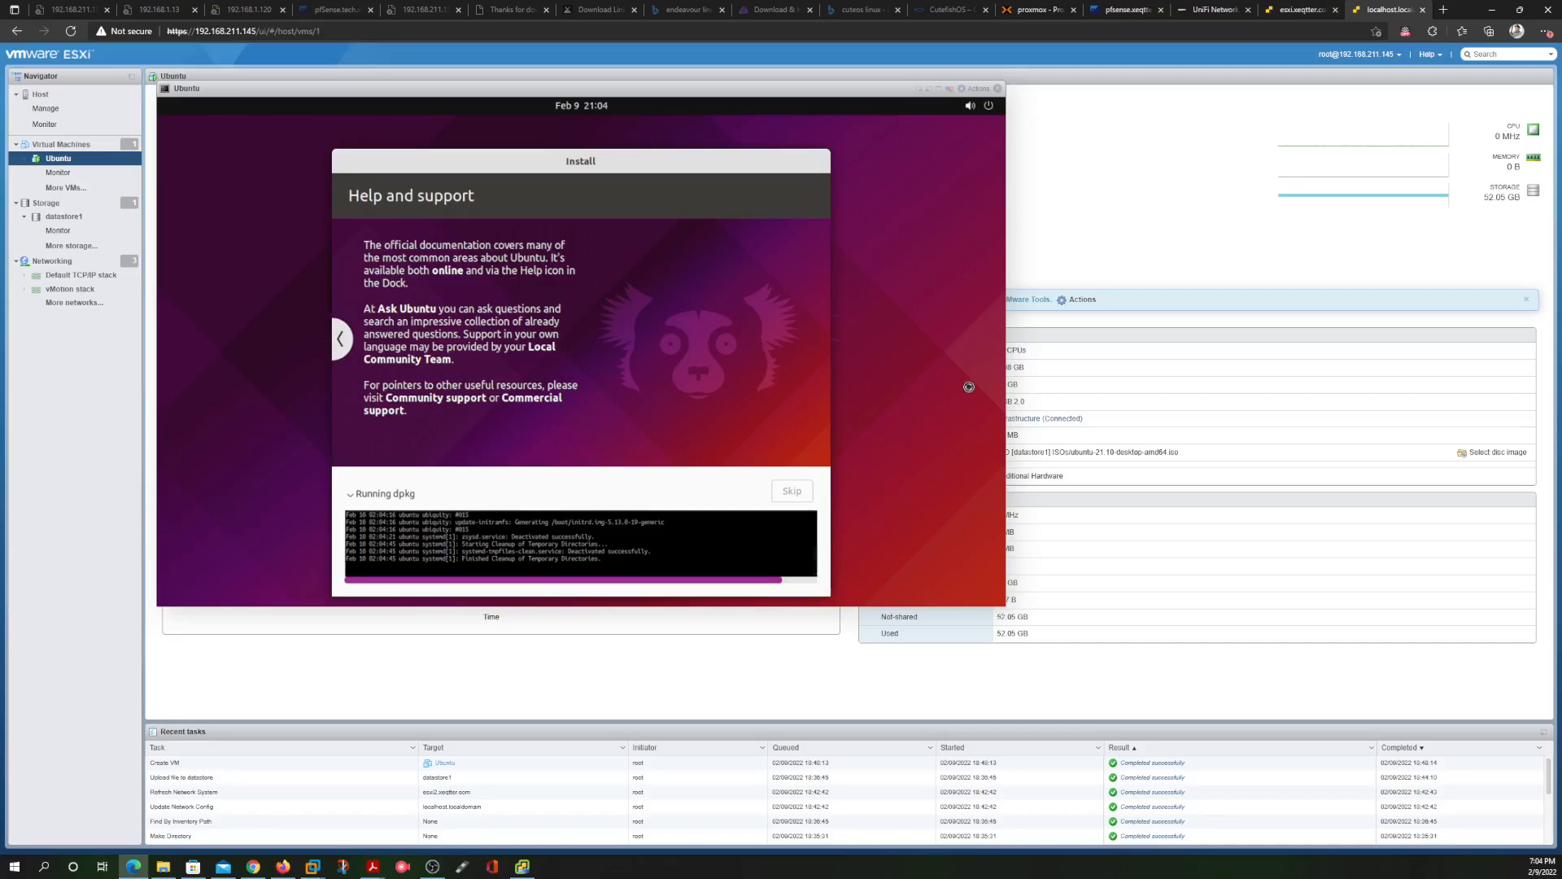
Confirm vCenter Stage 1 is still at 99%, move its window aside, then show the esxi.xeqtter summary
{"action": "left_click", "coordinate": [523, 866]}
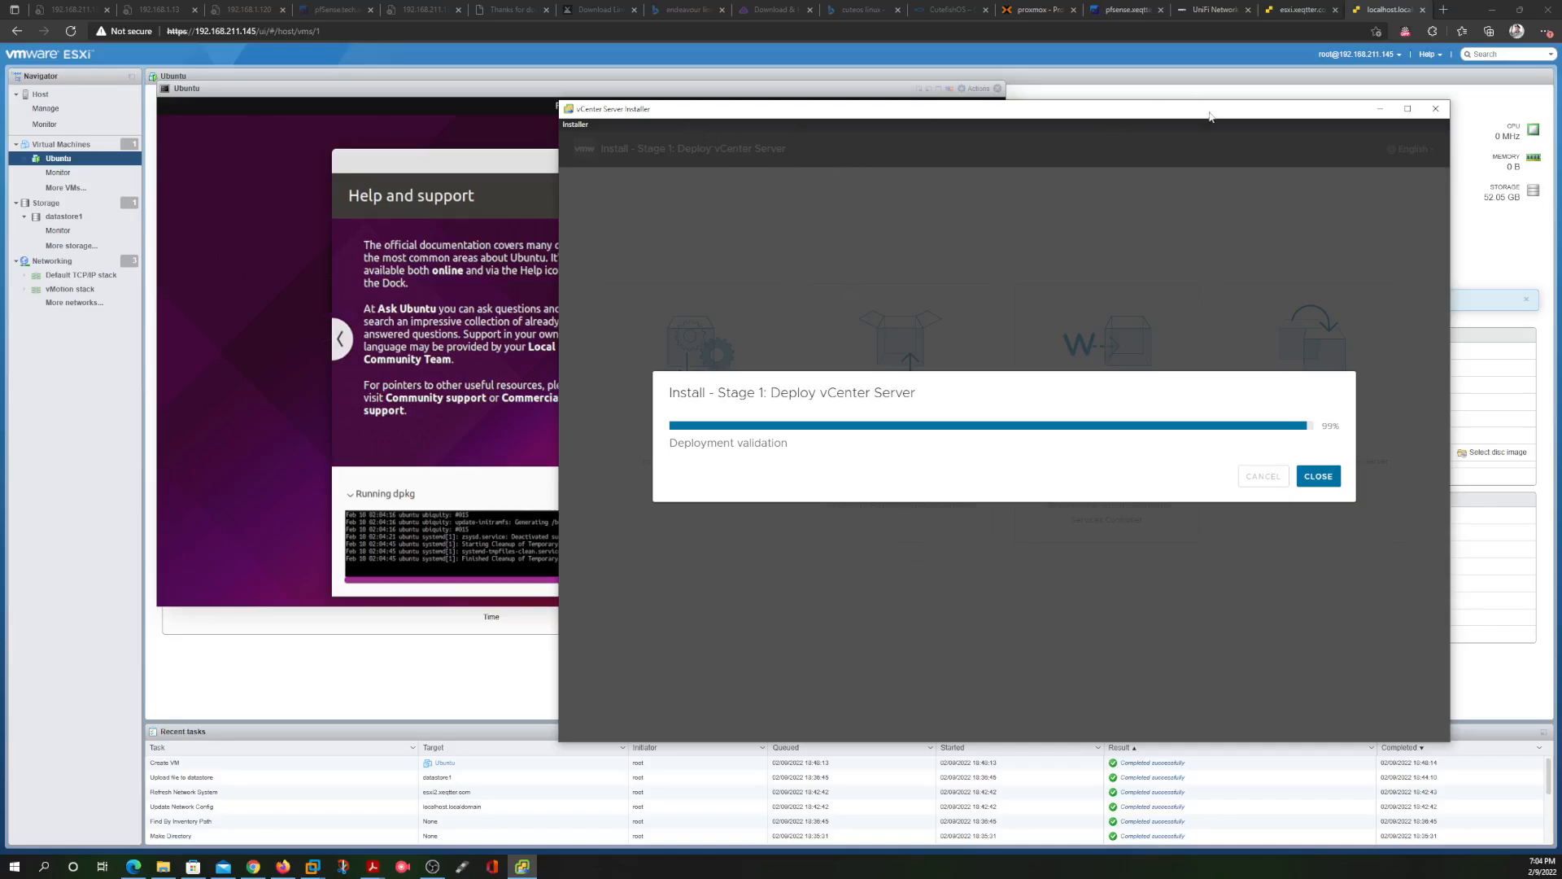
{"action": "mouse_move", "coordinate": [1209, 115]}
{"action": "left_mouse_down"}
{"action": "mouse_move", "coordinate": [1020, 284]}
{"action": "mouse_move", "coordinate": [864, 137]}
{"action": "mouse_move", "coordinate": [827, 169]}
{"action": "mouse_move", "coordinate": [987, 247]}
{"action": "mouse_move", "coordinate": [1168, 151]}
{"action": "mouse_move", "coordinate": [1188, 105]}
{"action": "left_mouse_up"}
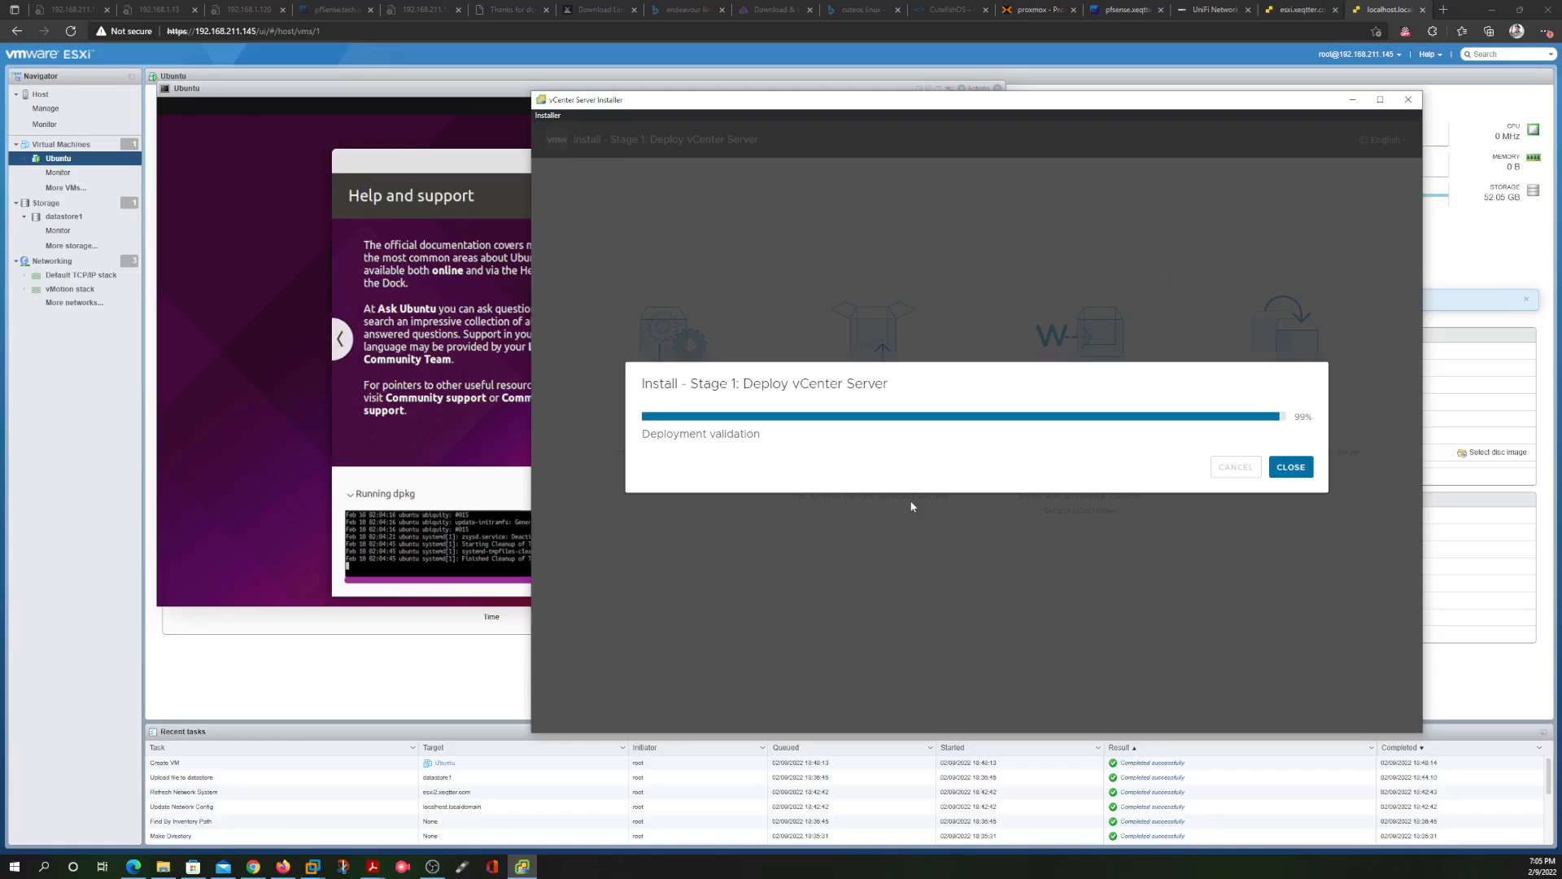
{"action": "left_click", "coordinate": [335, 319]}
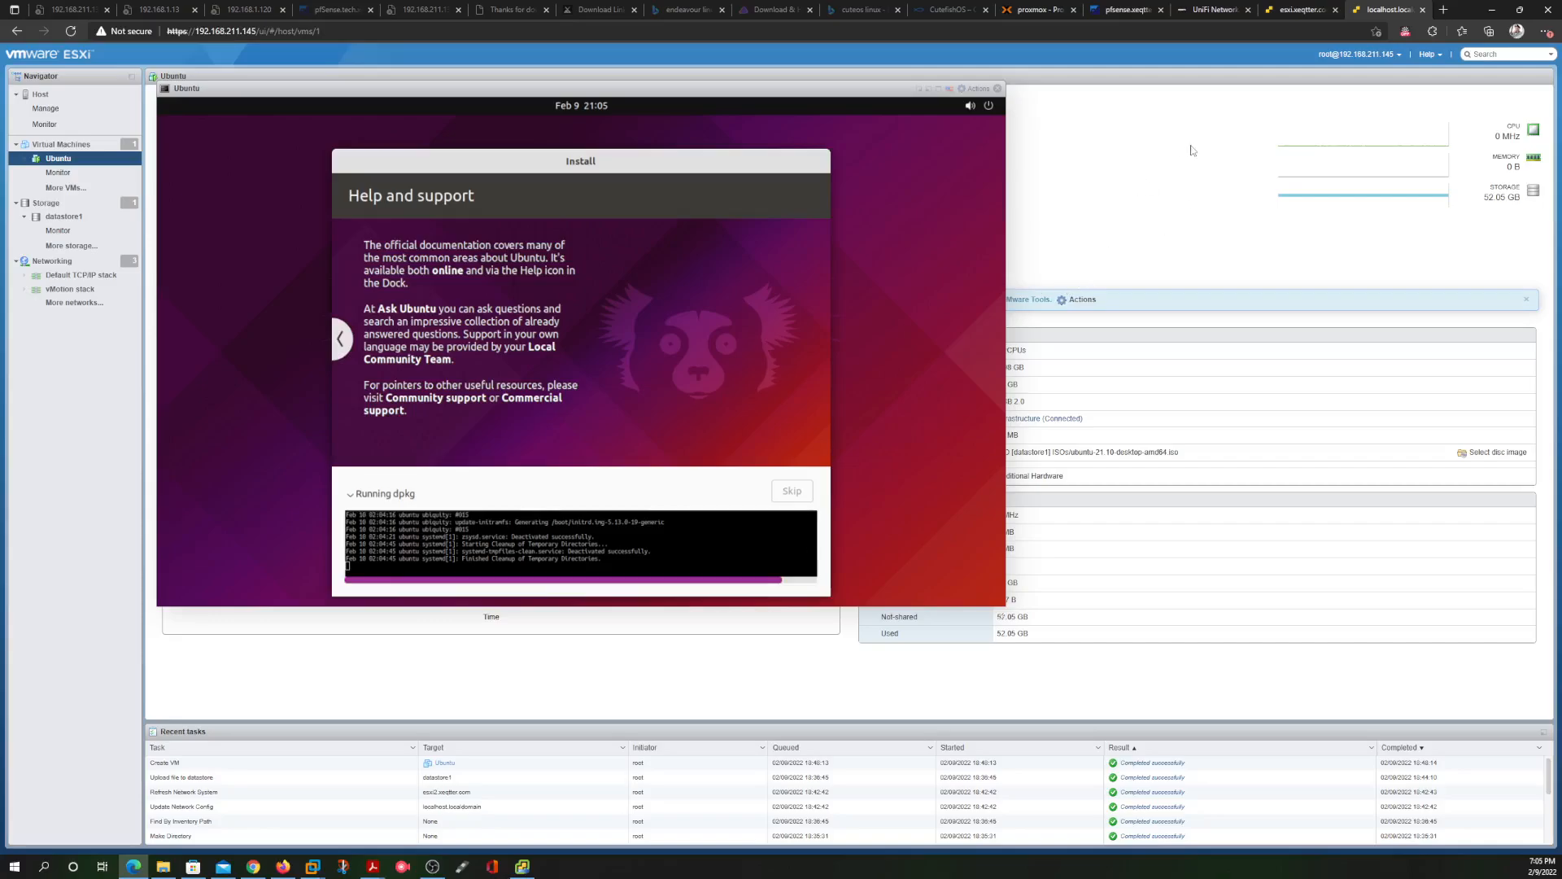
{"action": "left_click", "coordinate": [1298, 10]}
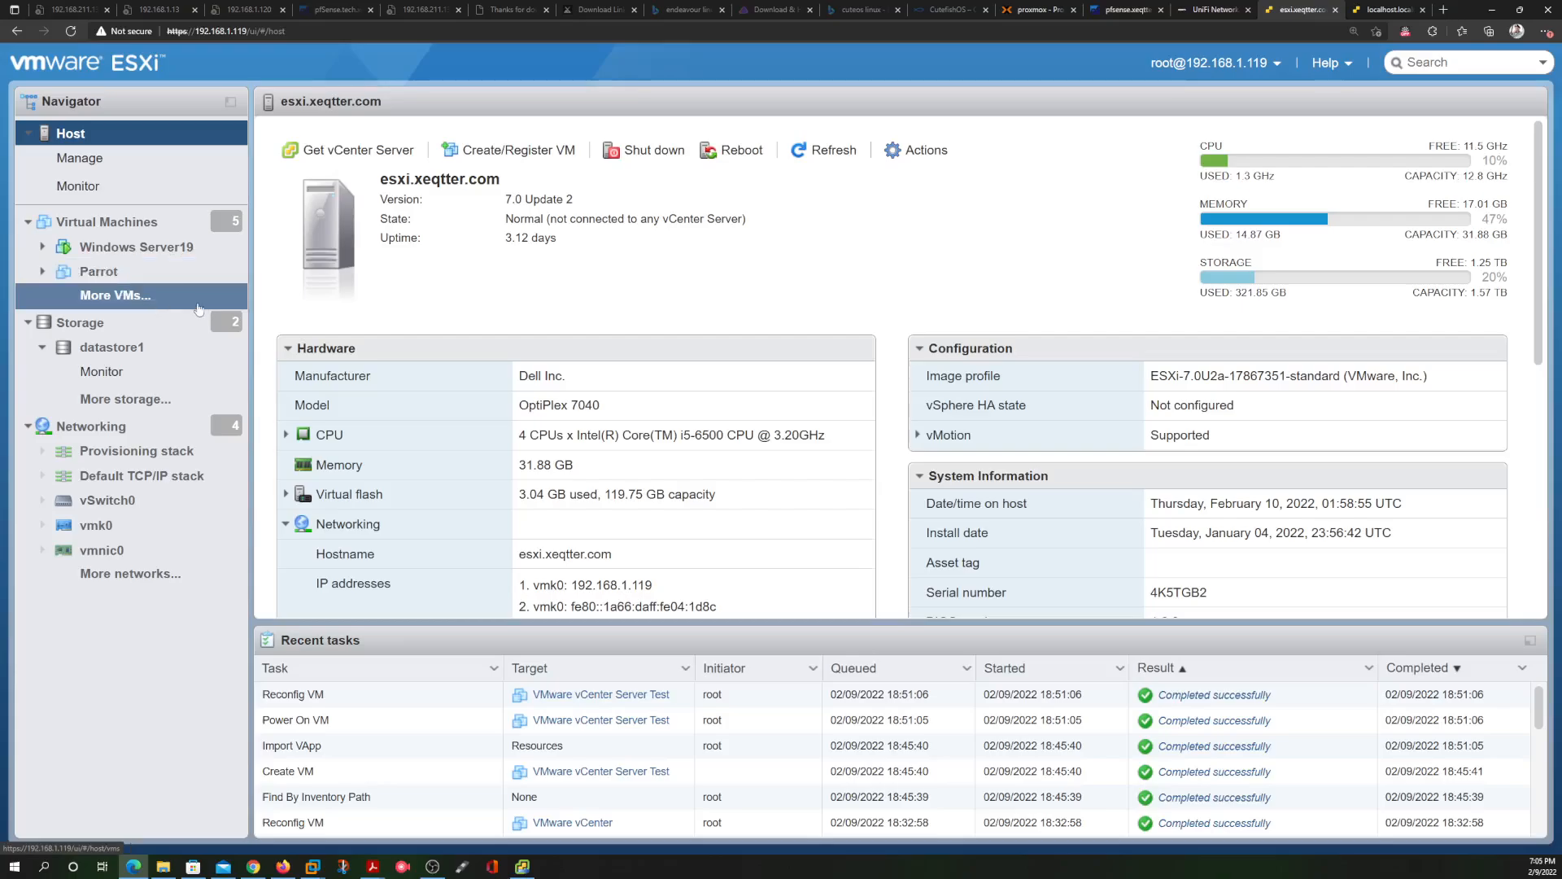
Power off the VMware vCenter Server VM and delete it
{"action": "left_click", "coordinate": [120, 228]}
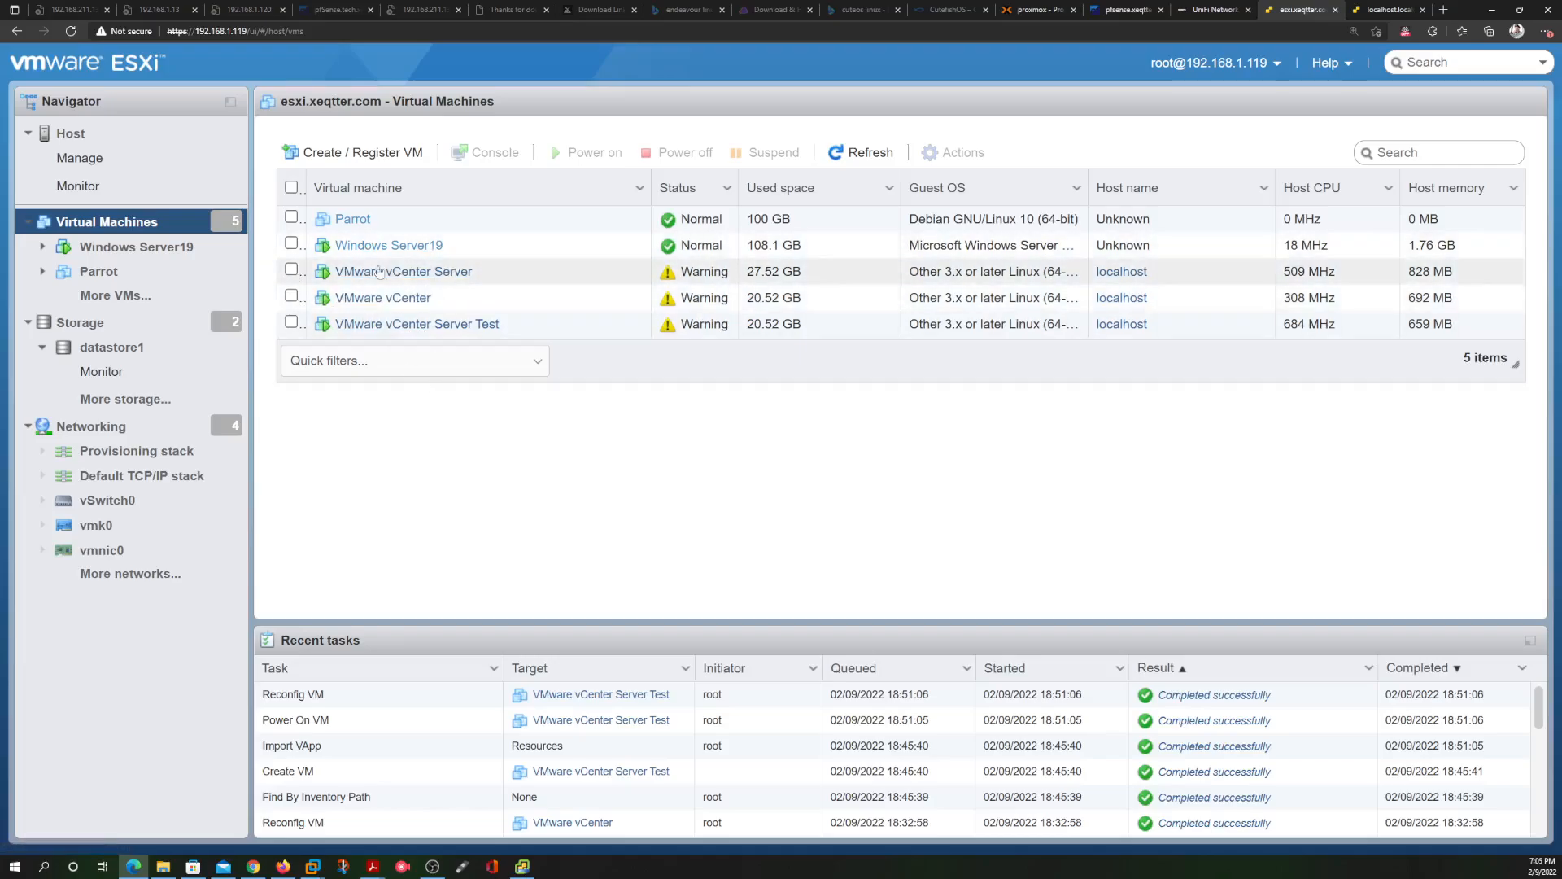
{"action": "left_click", "coordinate": [291, 270]}
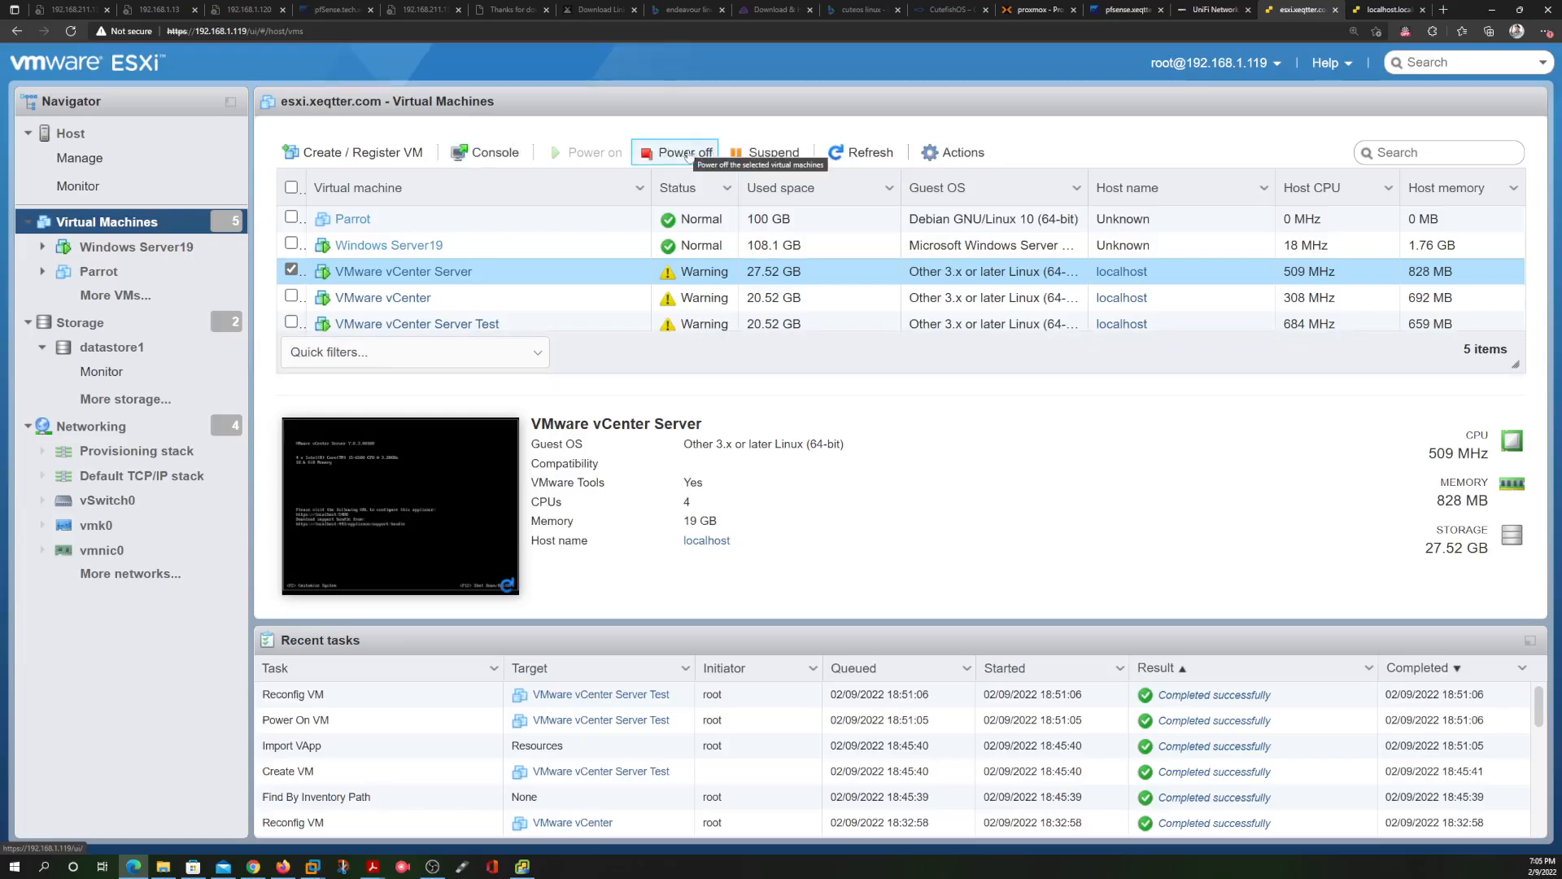
{"action": "left_click", "coordinate": [688, 153]}
{"action": "left_click", "coordinate": [946, 524]}
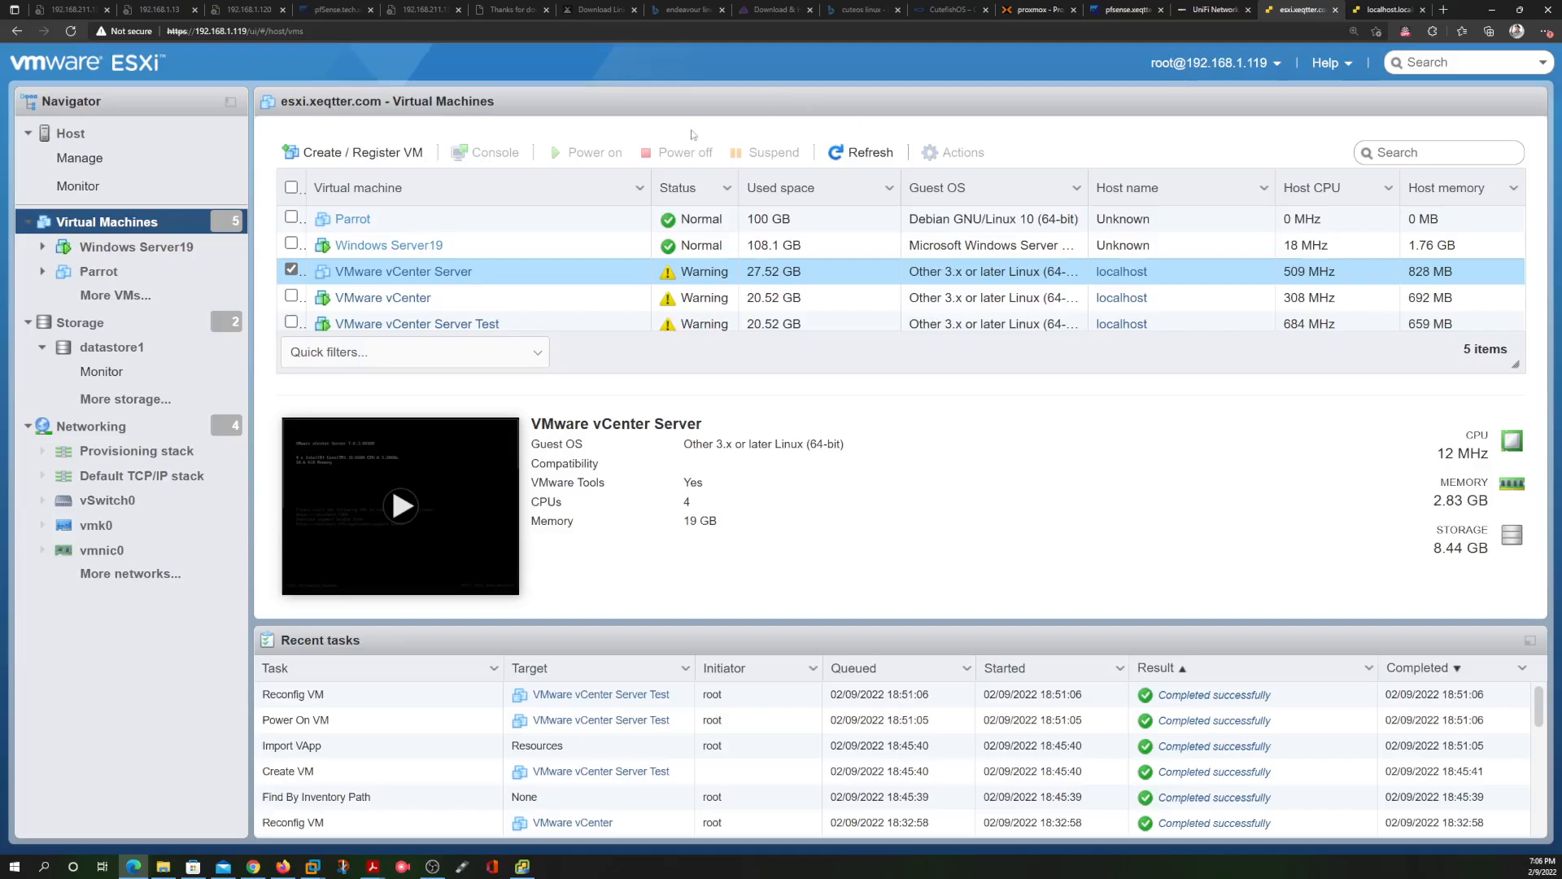
{"action": "right_click", "coordinate": [789, 273]}
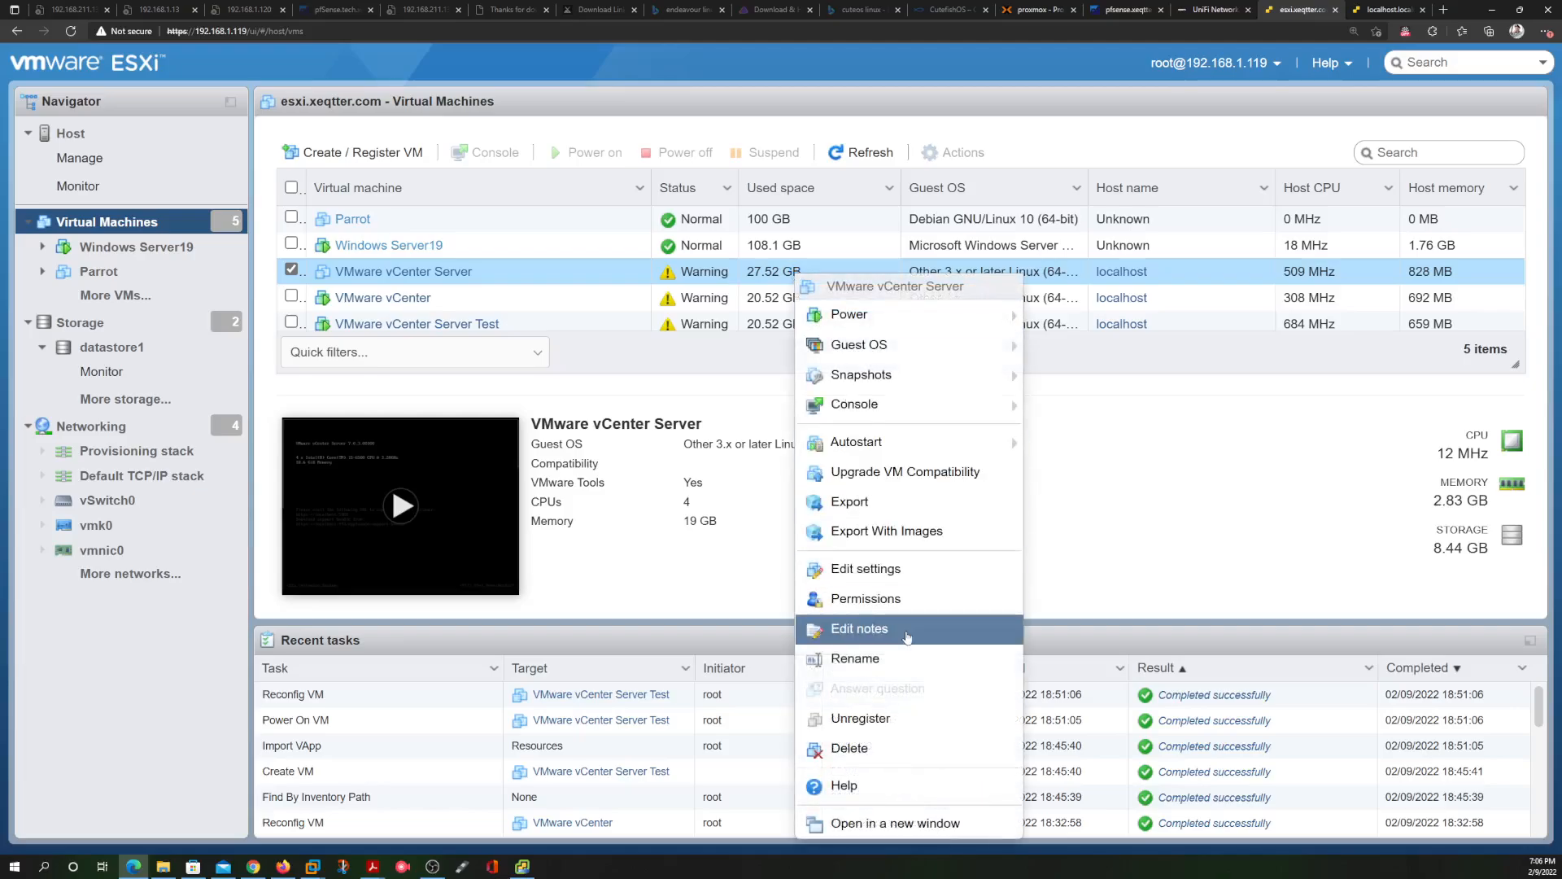
{"action": "left_click", "coordinate": [908, 748]}
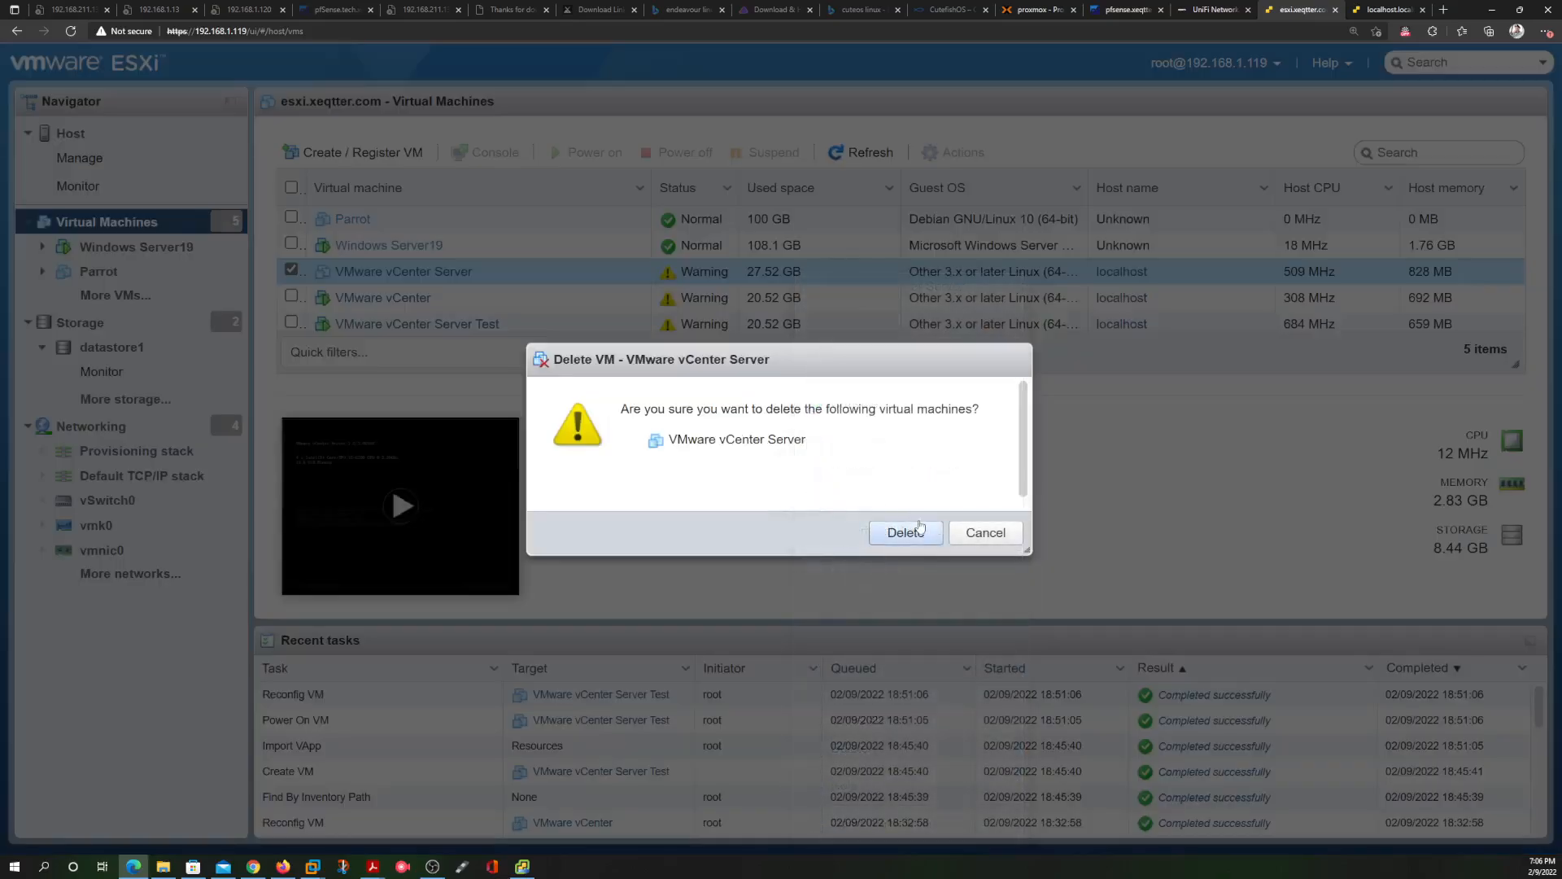
{"action": "left_click", "coordinate": [919, 531]}
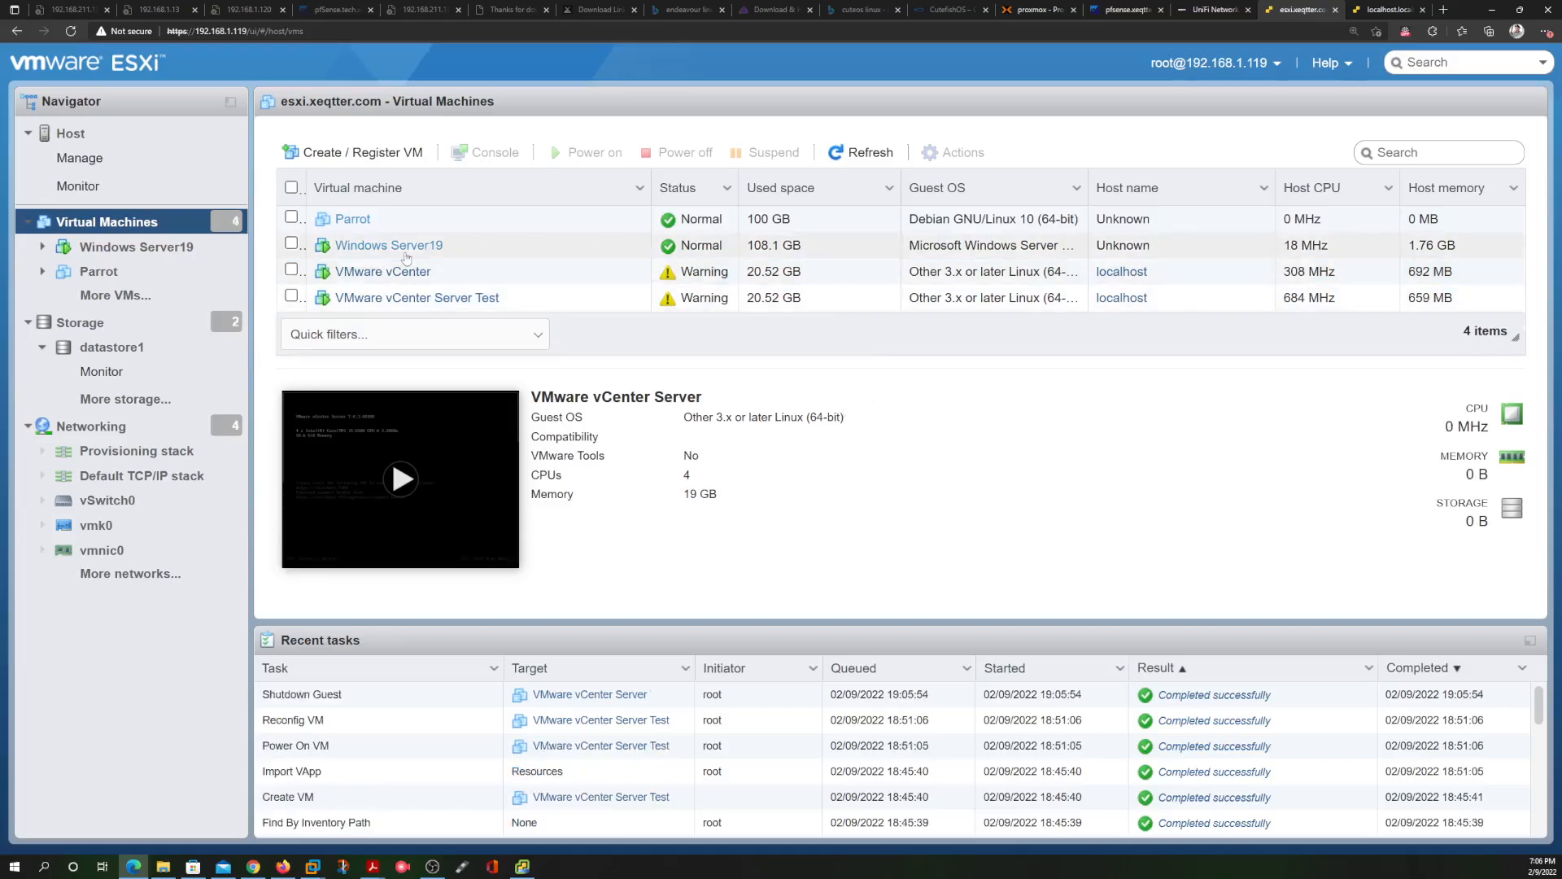
Power off the VMware vCenter VM and confirm its deletion
{"action": "left_click", "coordinate": [290, 270]}
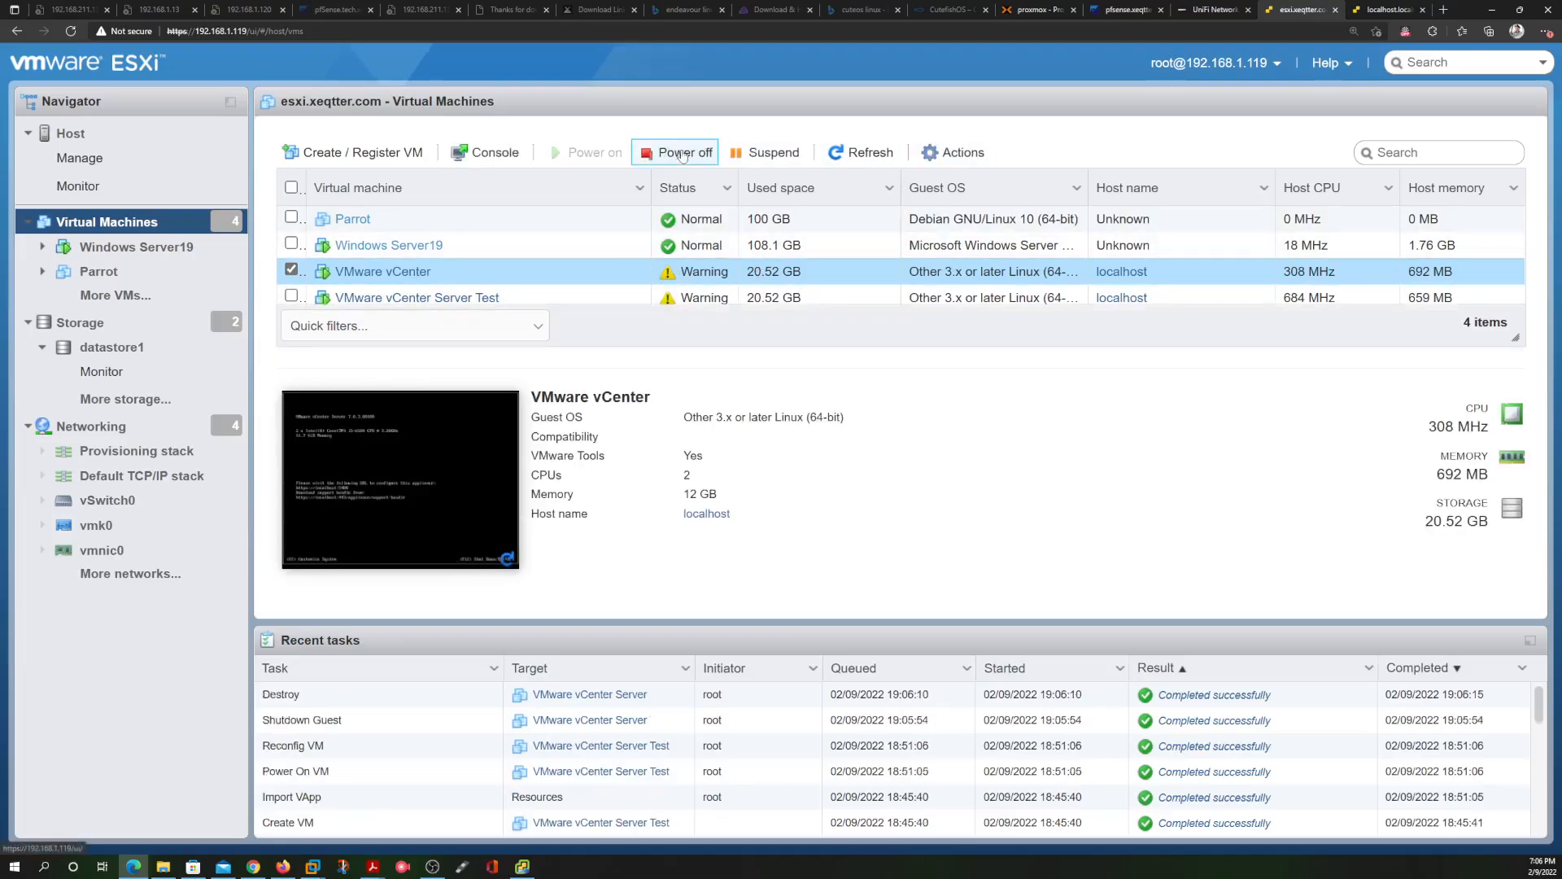
{"action": "left_click", "coordinate": [682, 154]}
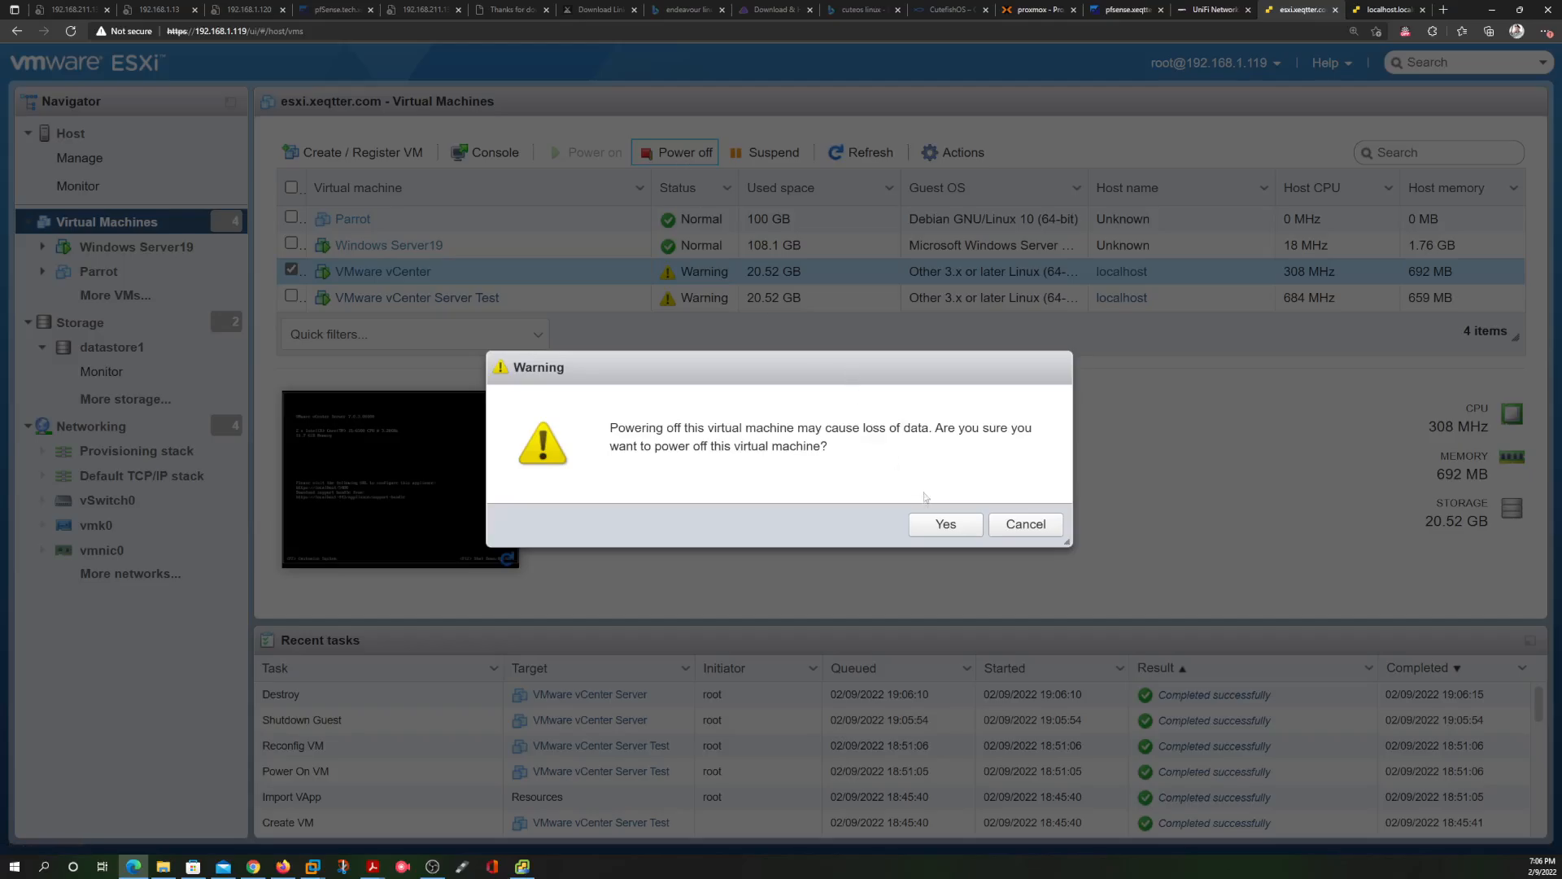
{"action": "left_click", "coordinate": [946, 524]}
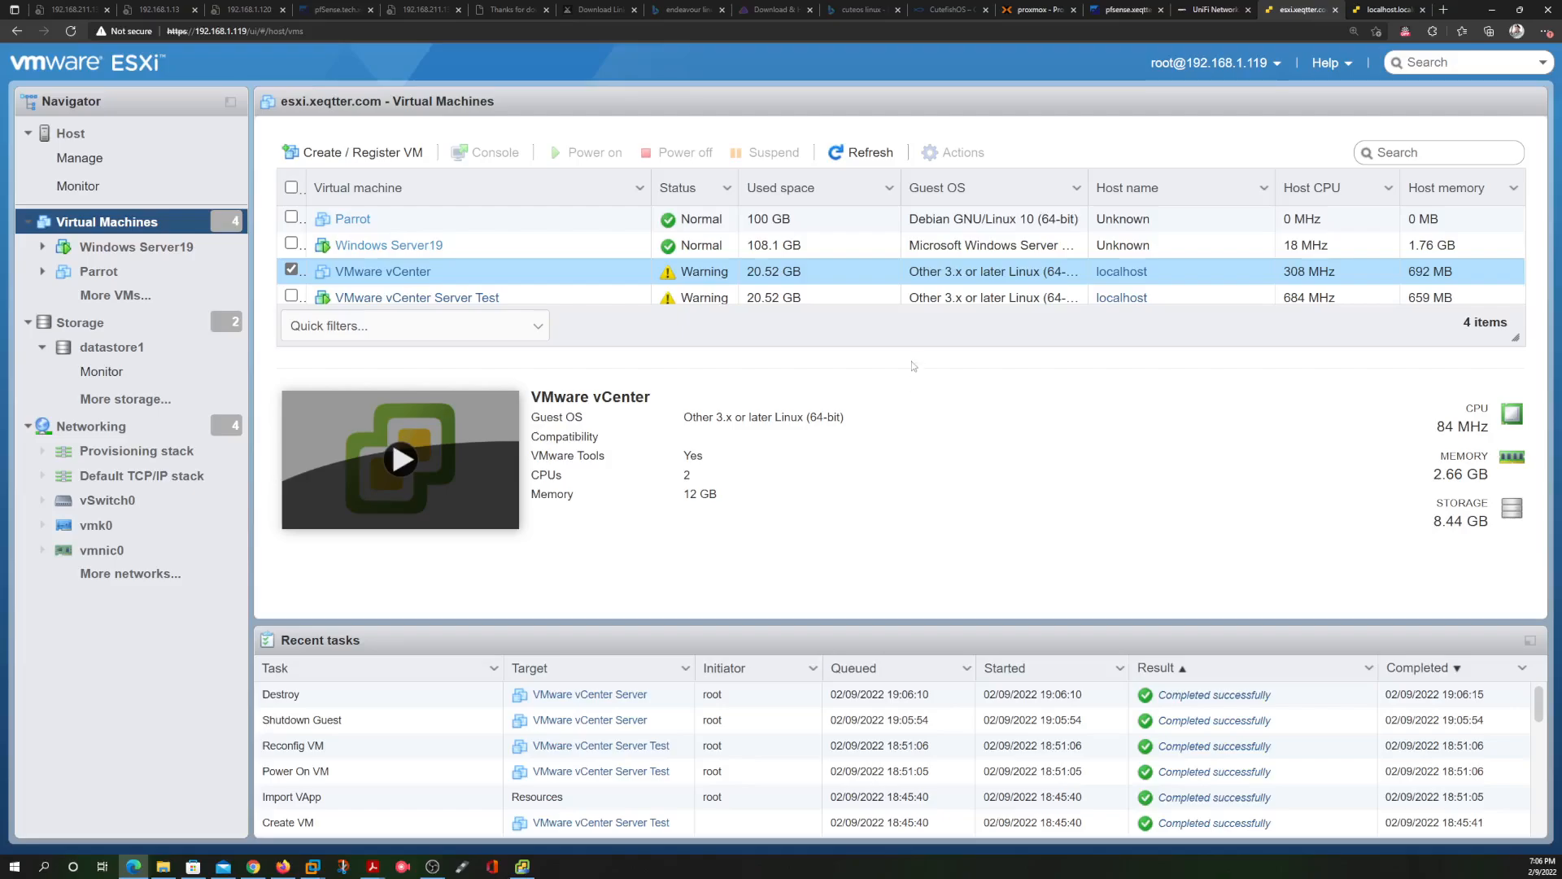
{"action": "right_click", "coordinate": [713, 274]}
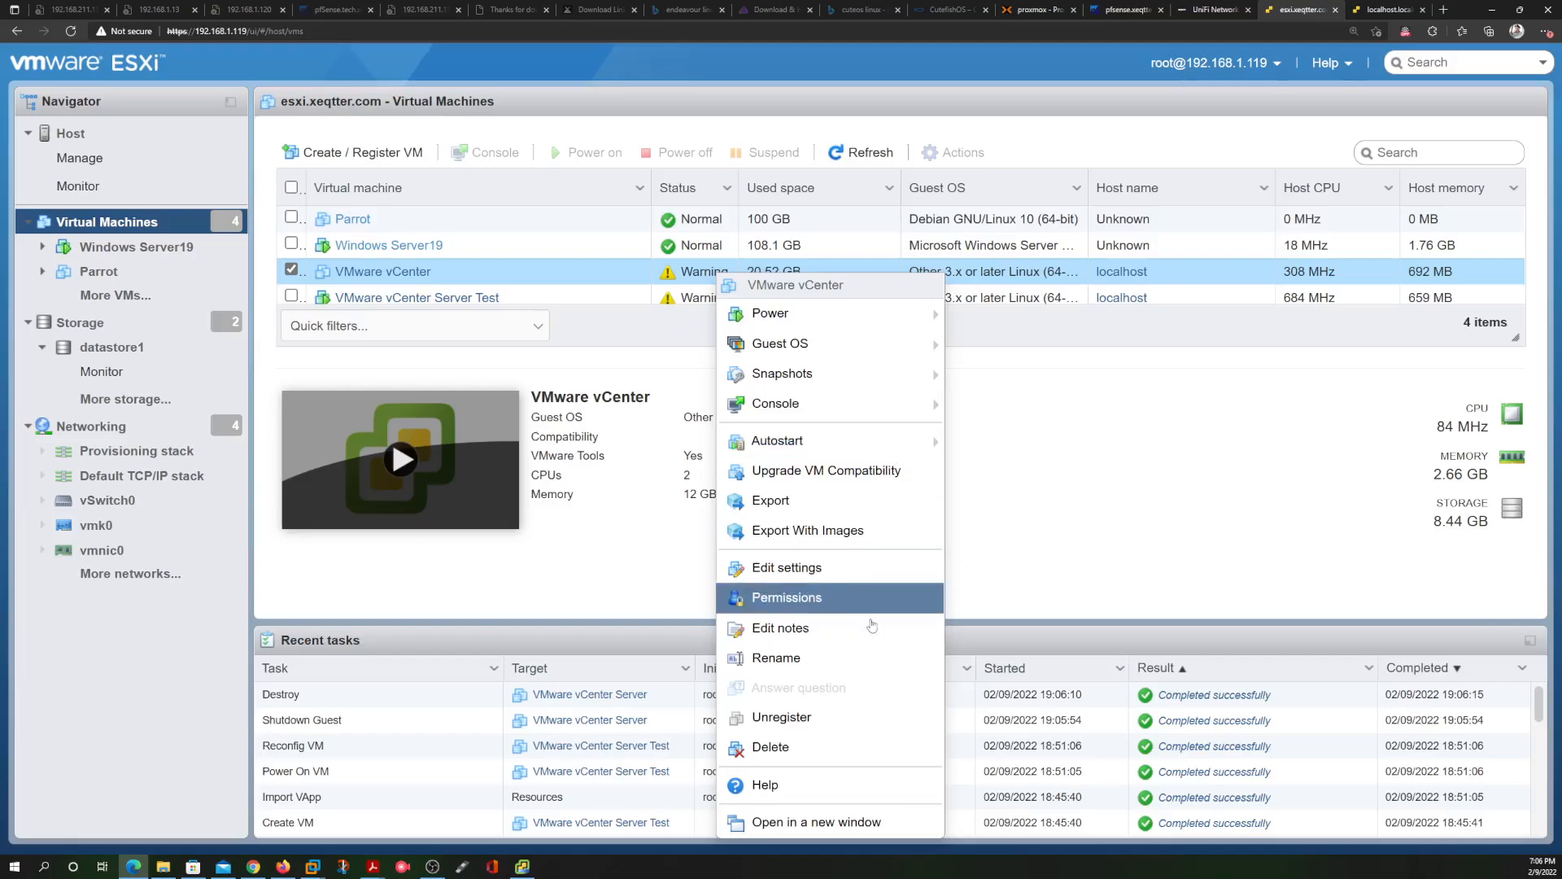
{"action": "left_click", "coordinate": [822, 745]}
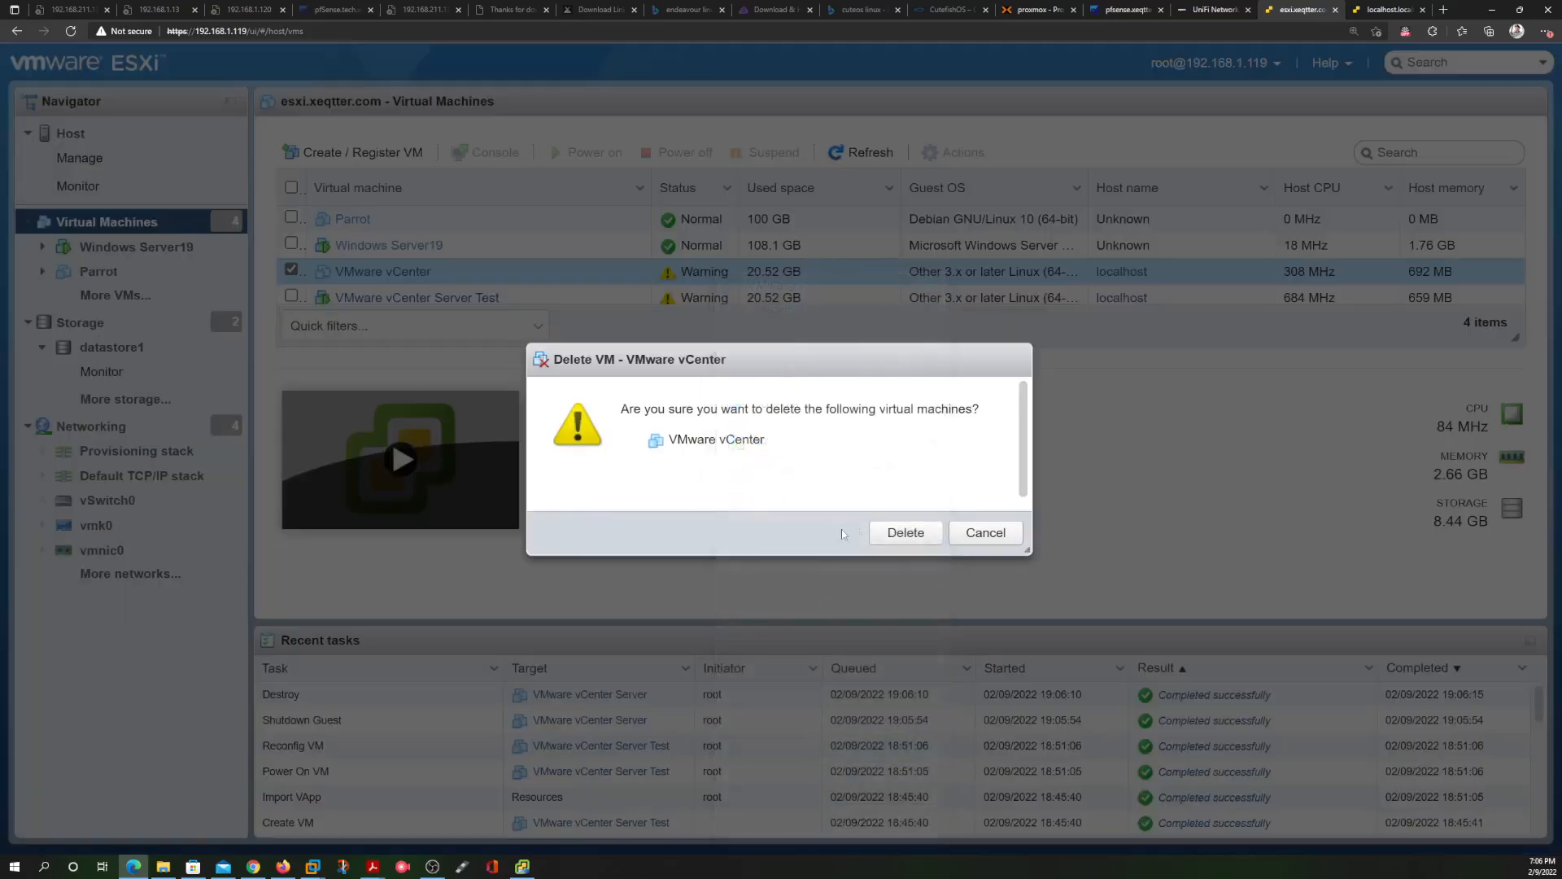
{"action": "left_click", "coordinate": [906, 534]}
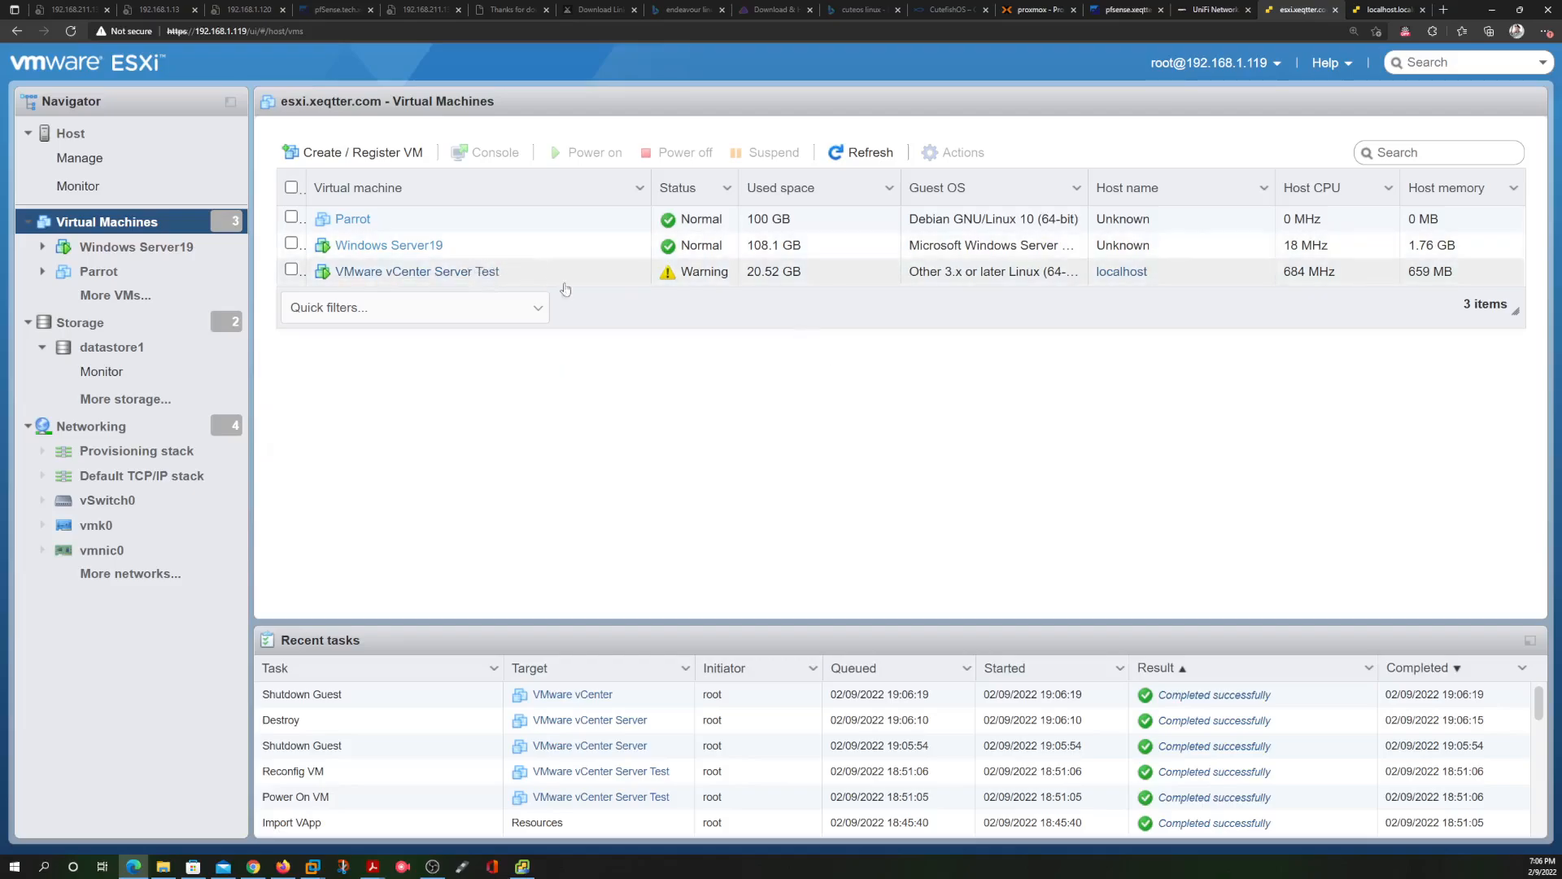
Select the VMware vCenter Server Test VM to view its details, then check the vCenter installer at 99%
{"action": "left_click", "coordinate": [598, 275]}
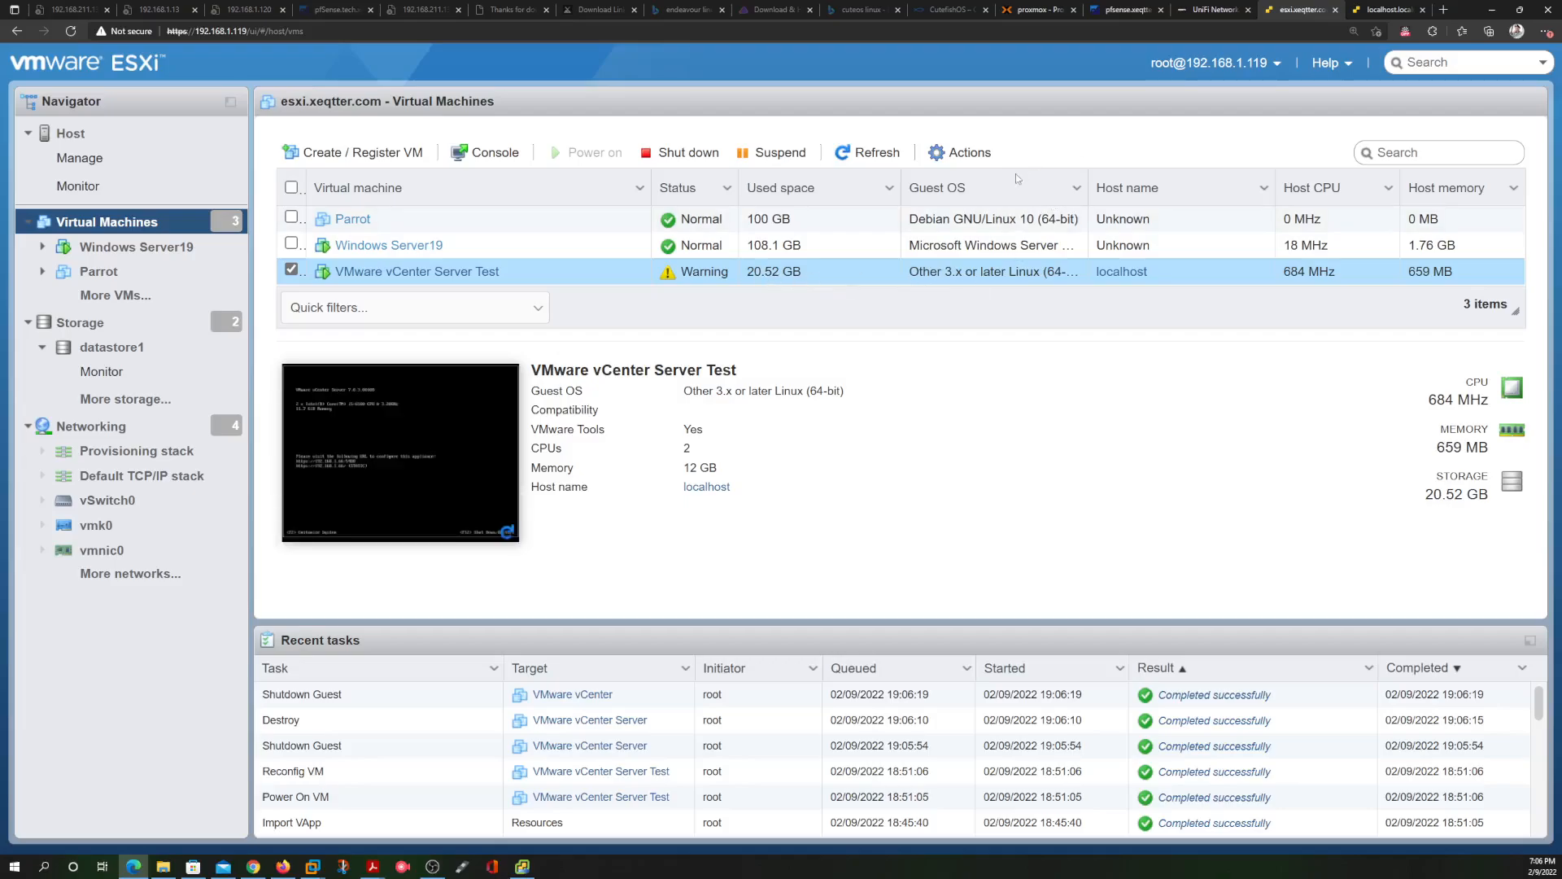
{"action": "left_click", "coordinate": [522, 867]}
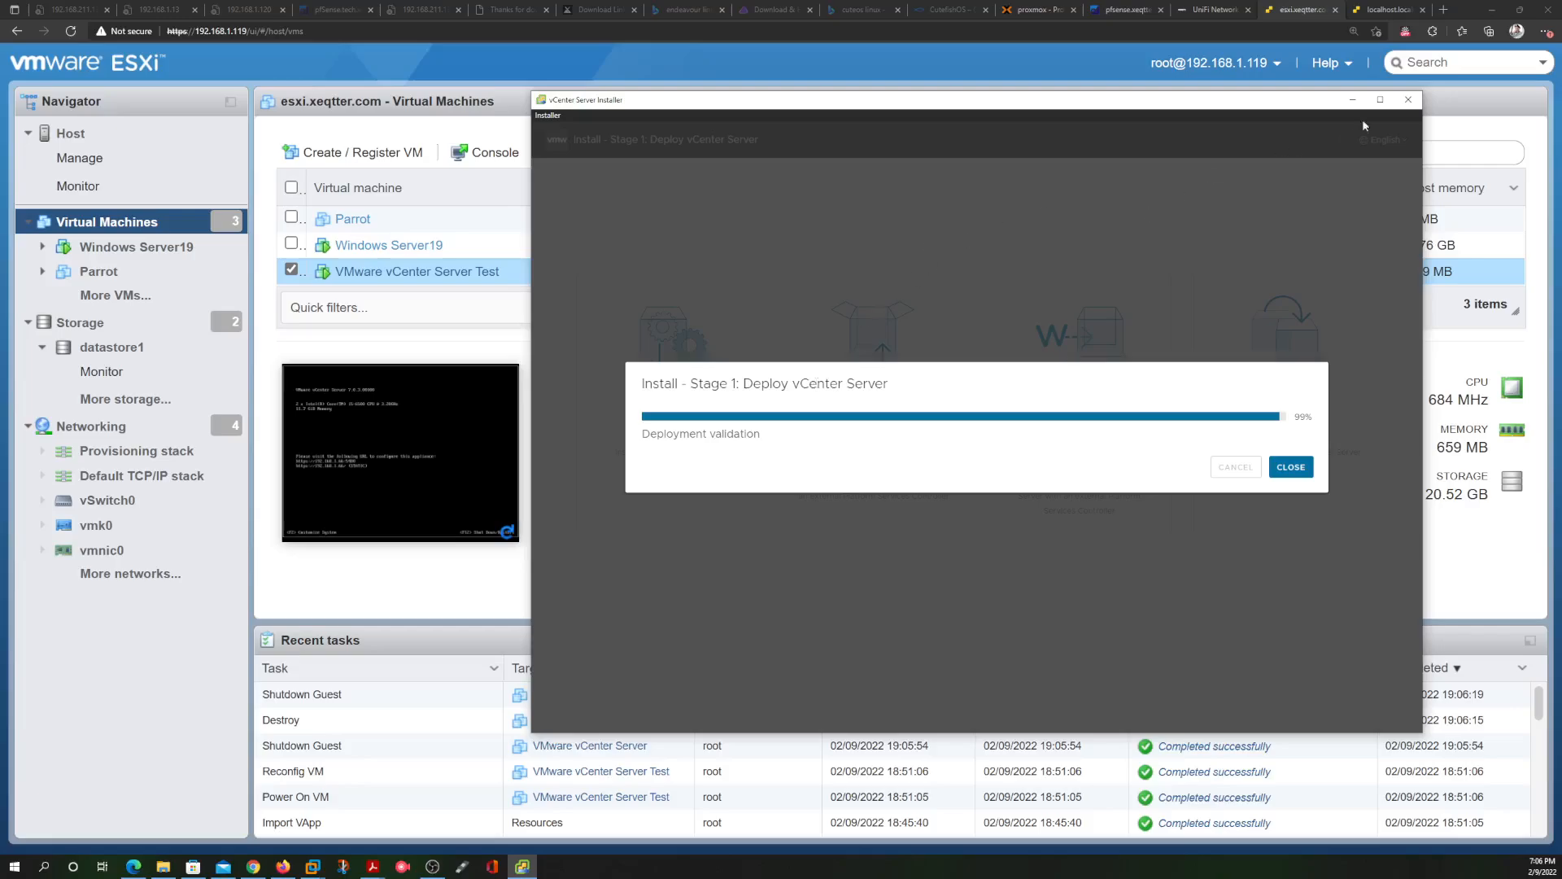
{"action": "left_click", "coordinate": [1444, 10]}
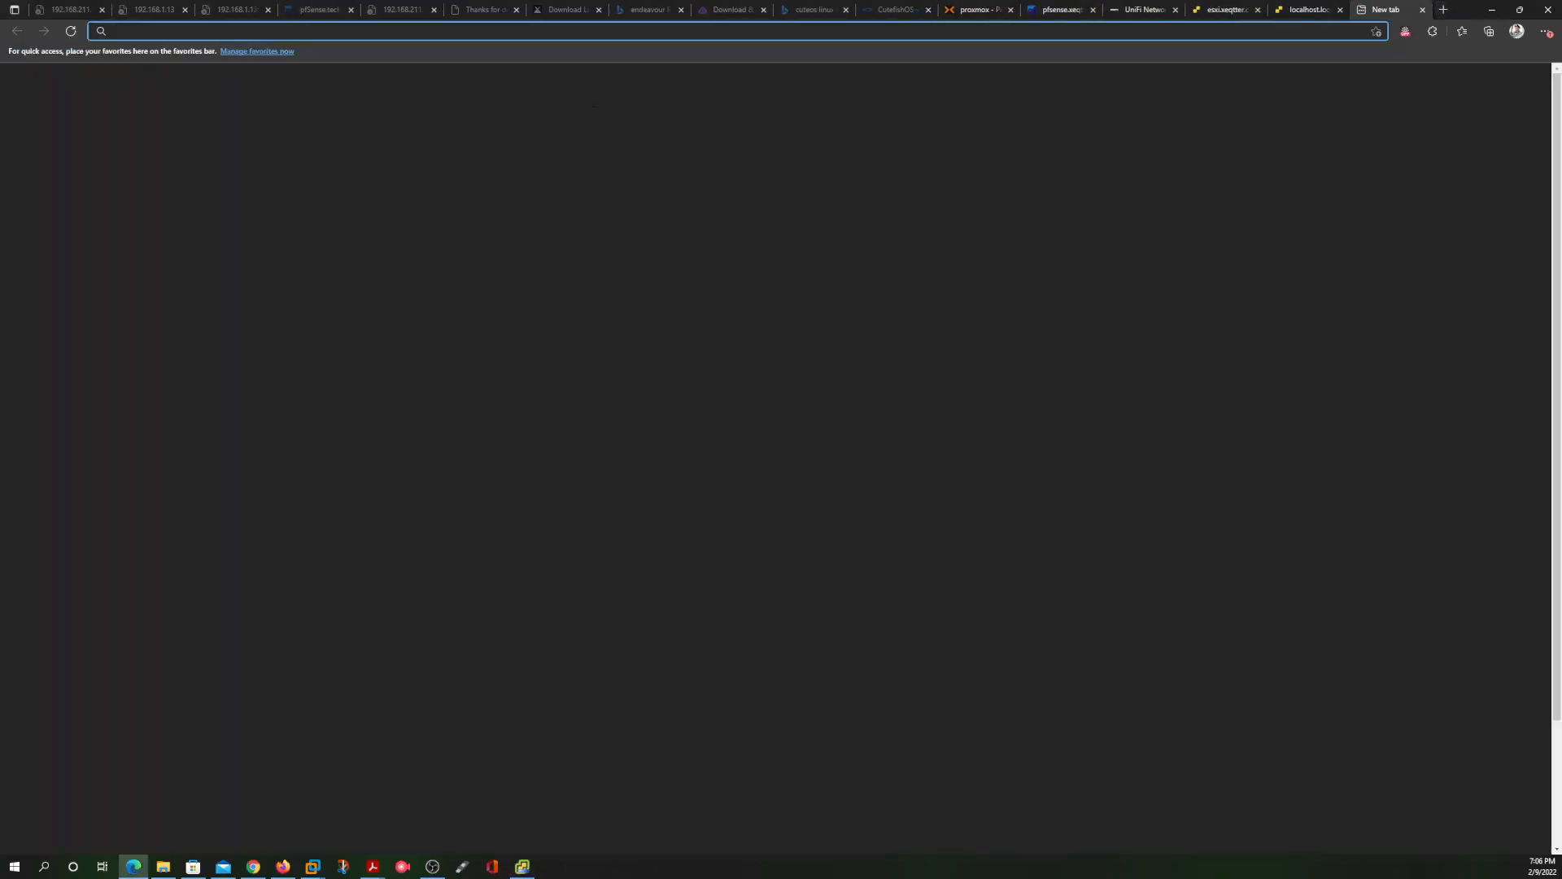
{"action": "type", "text": "ht"}
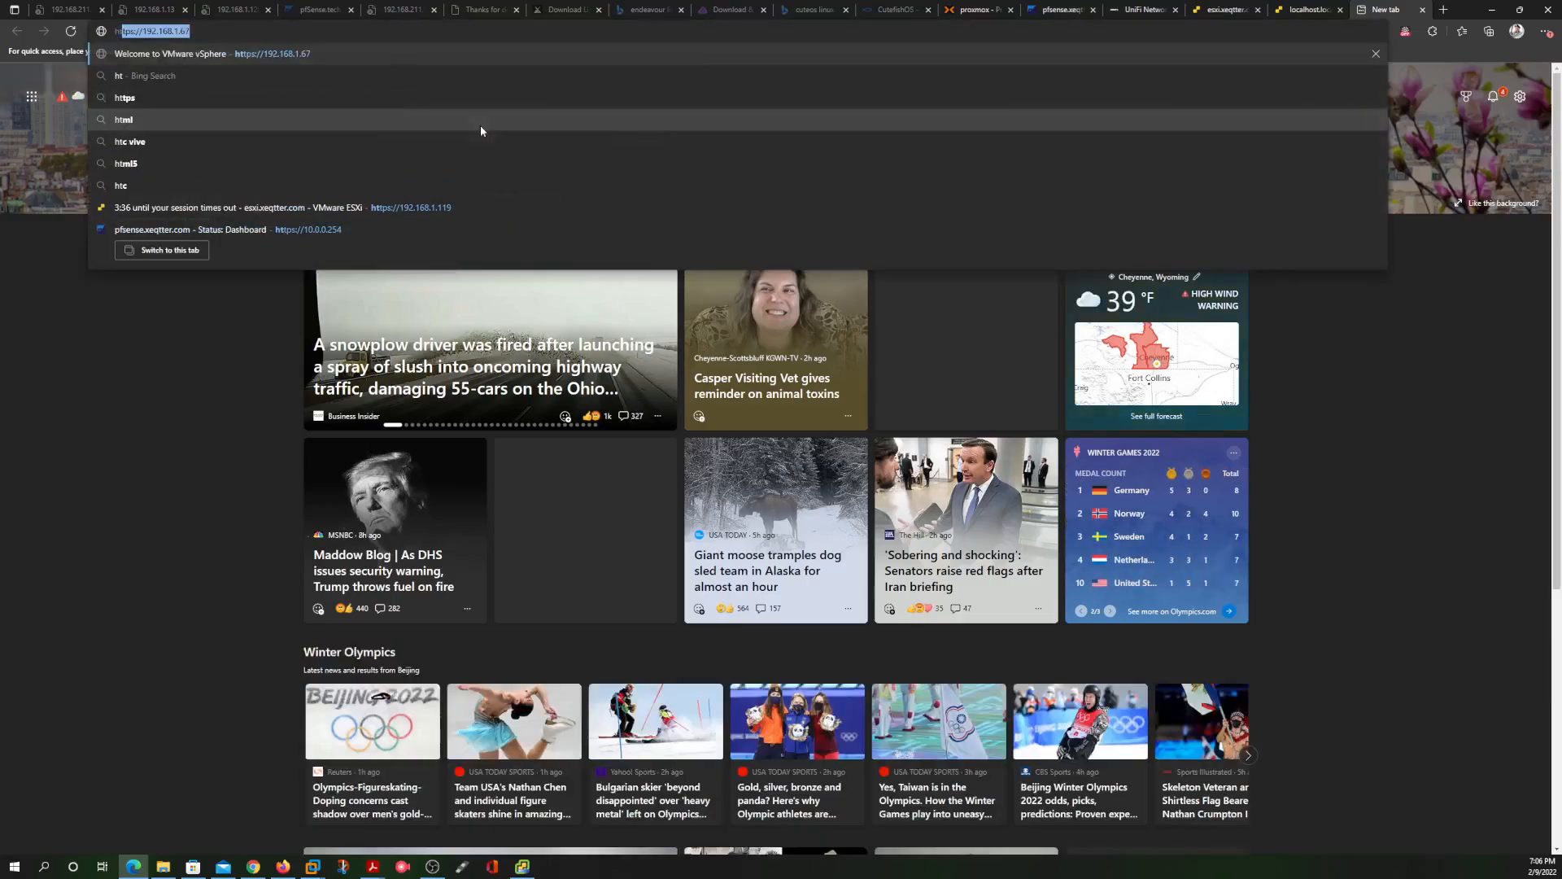
{"action": "type", "text": "tps"}
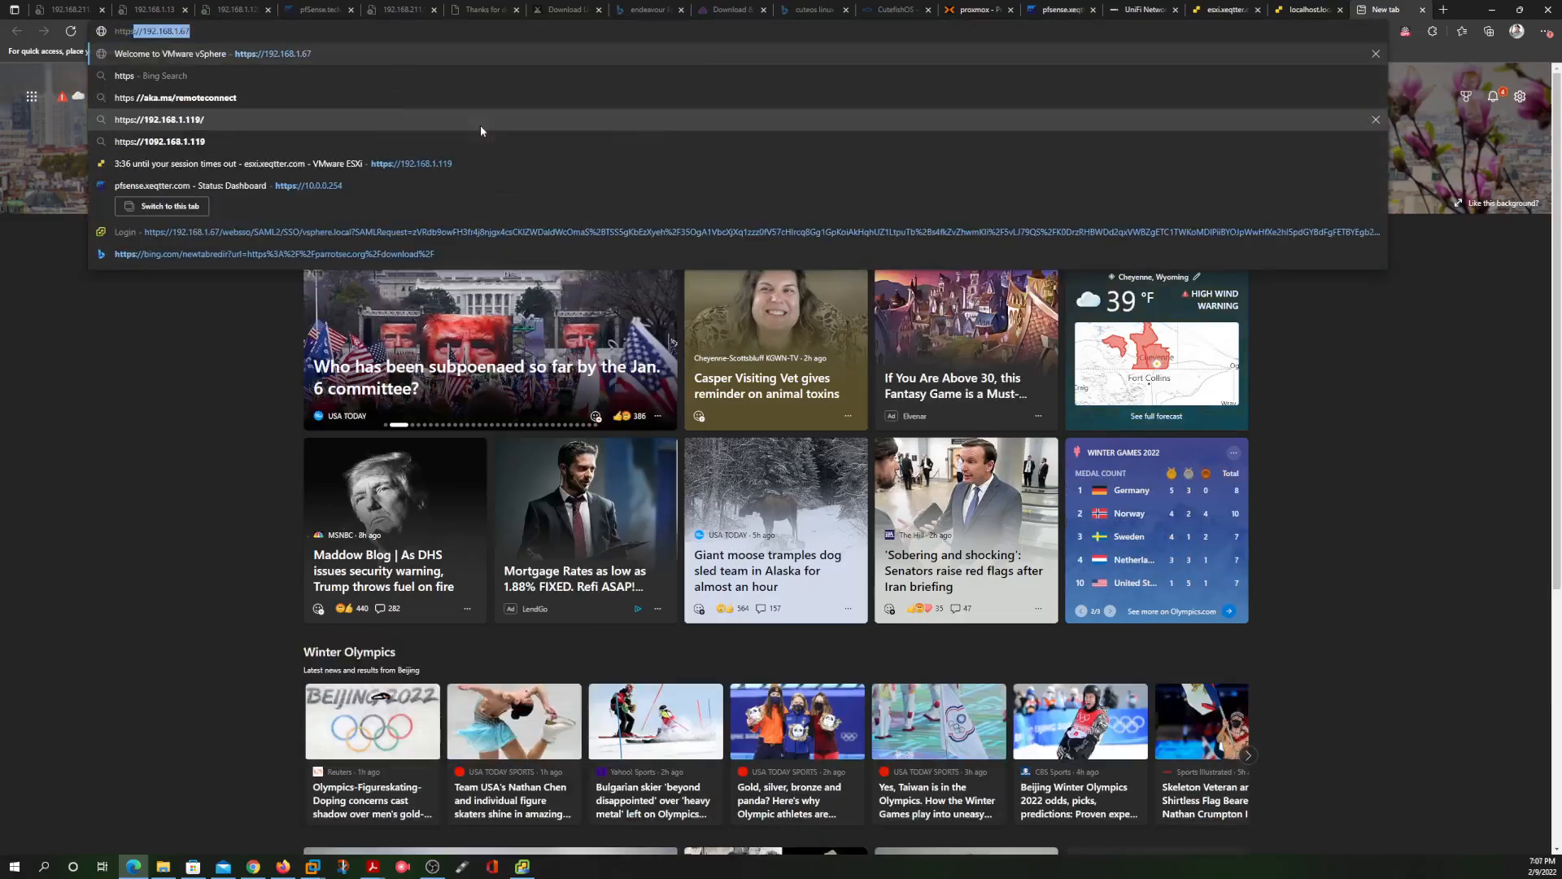
{"action": "type", "text": "://"}
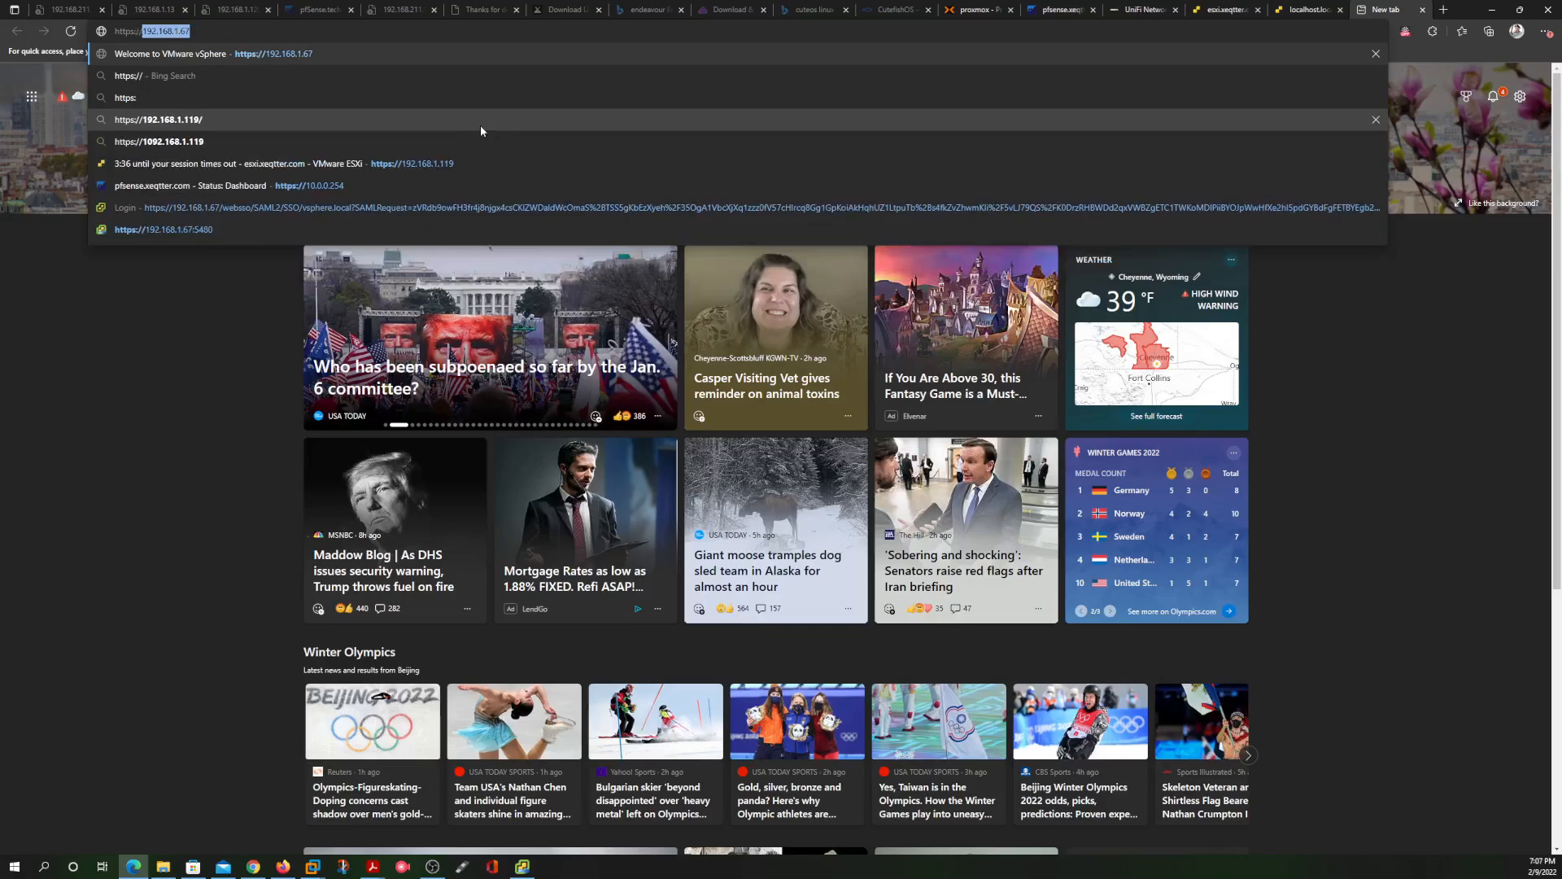
{"action": "type", "text": "192.168.1.6"}
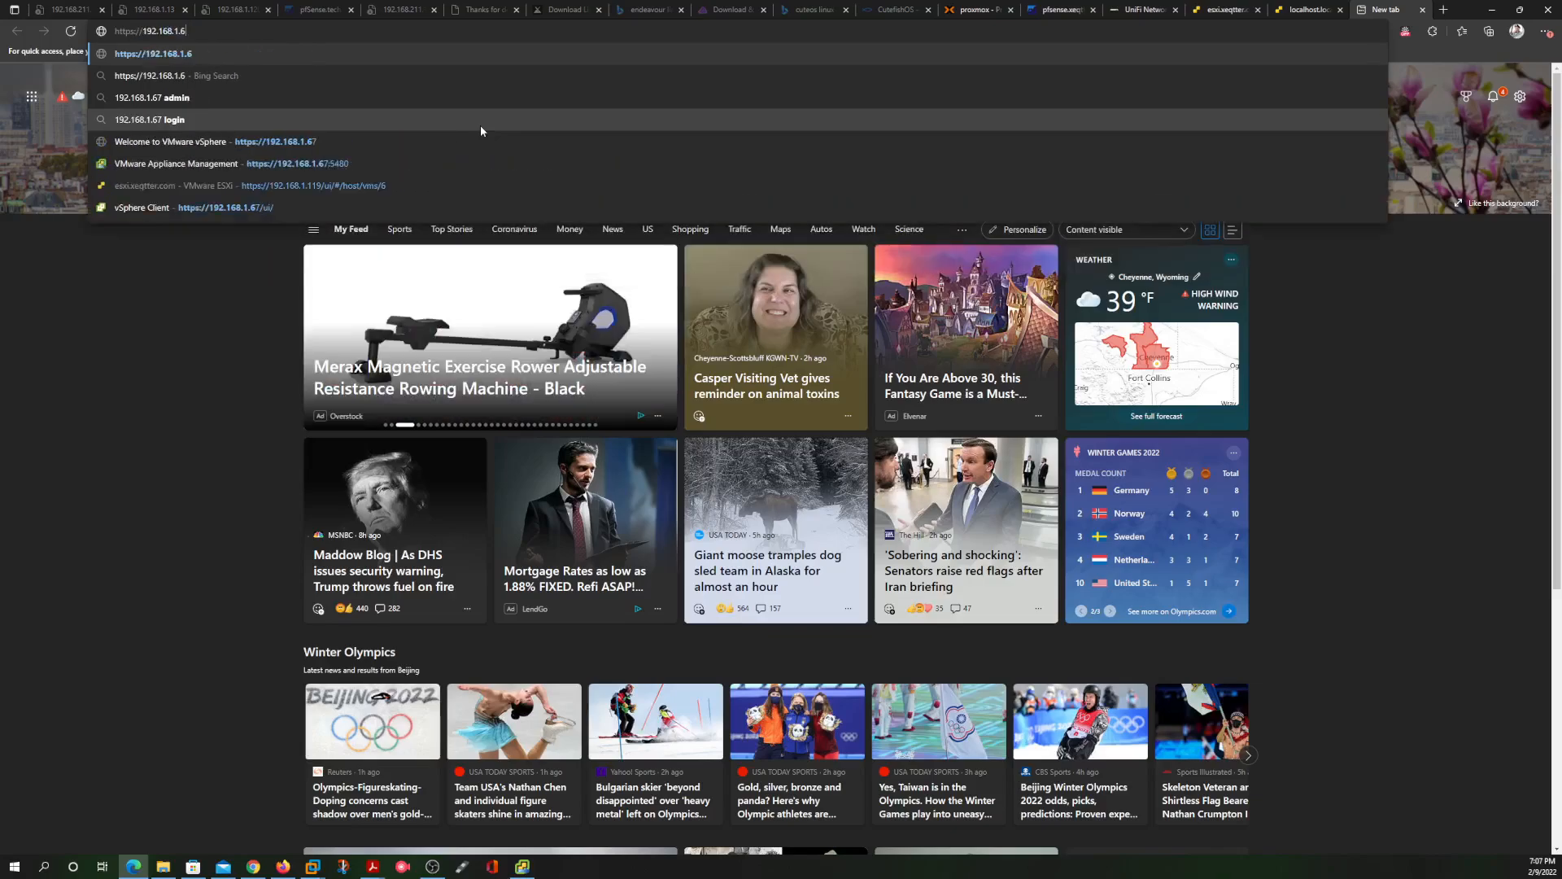
{"action": "type", "text": "6"}
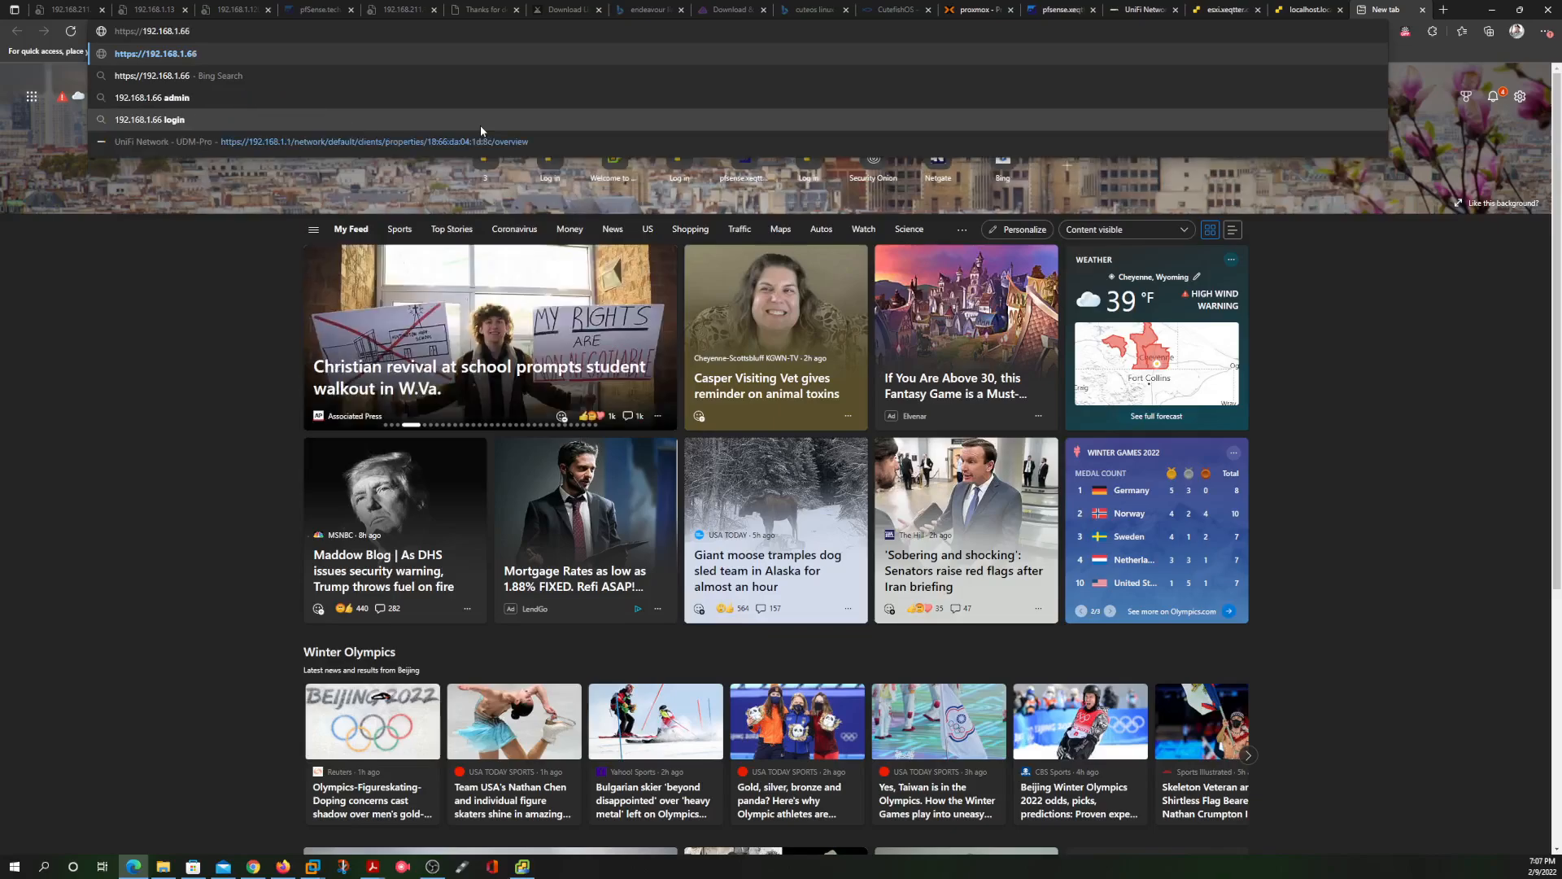
{"action": "type", "text": ":443"}
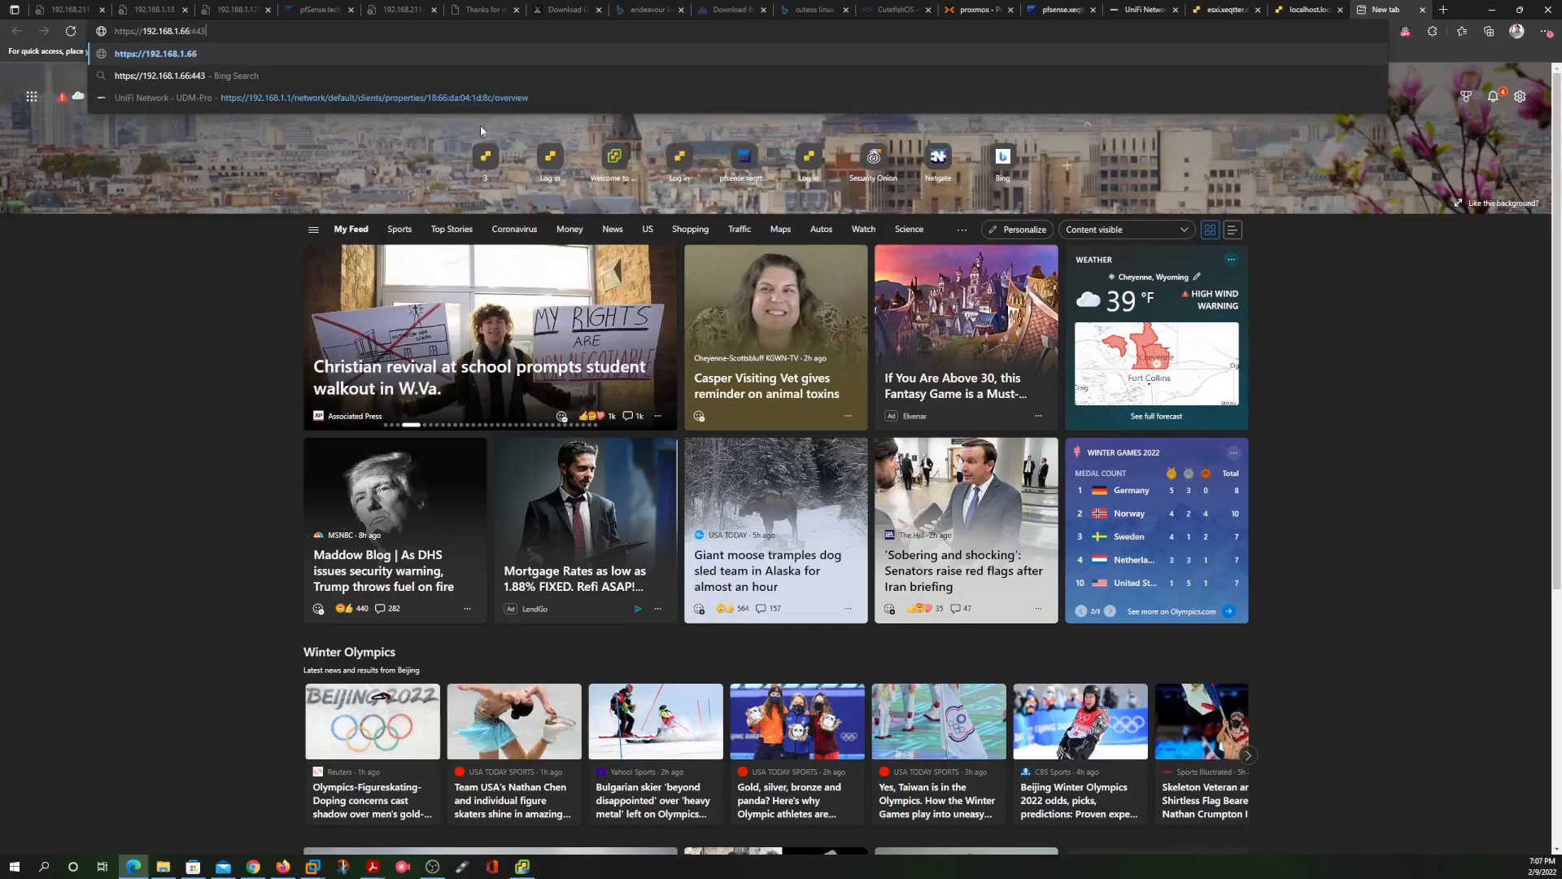
{"action": "key", "text": "Return"}
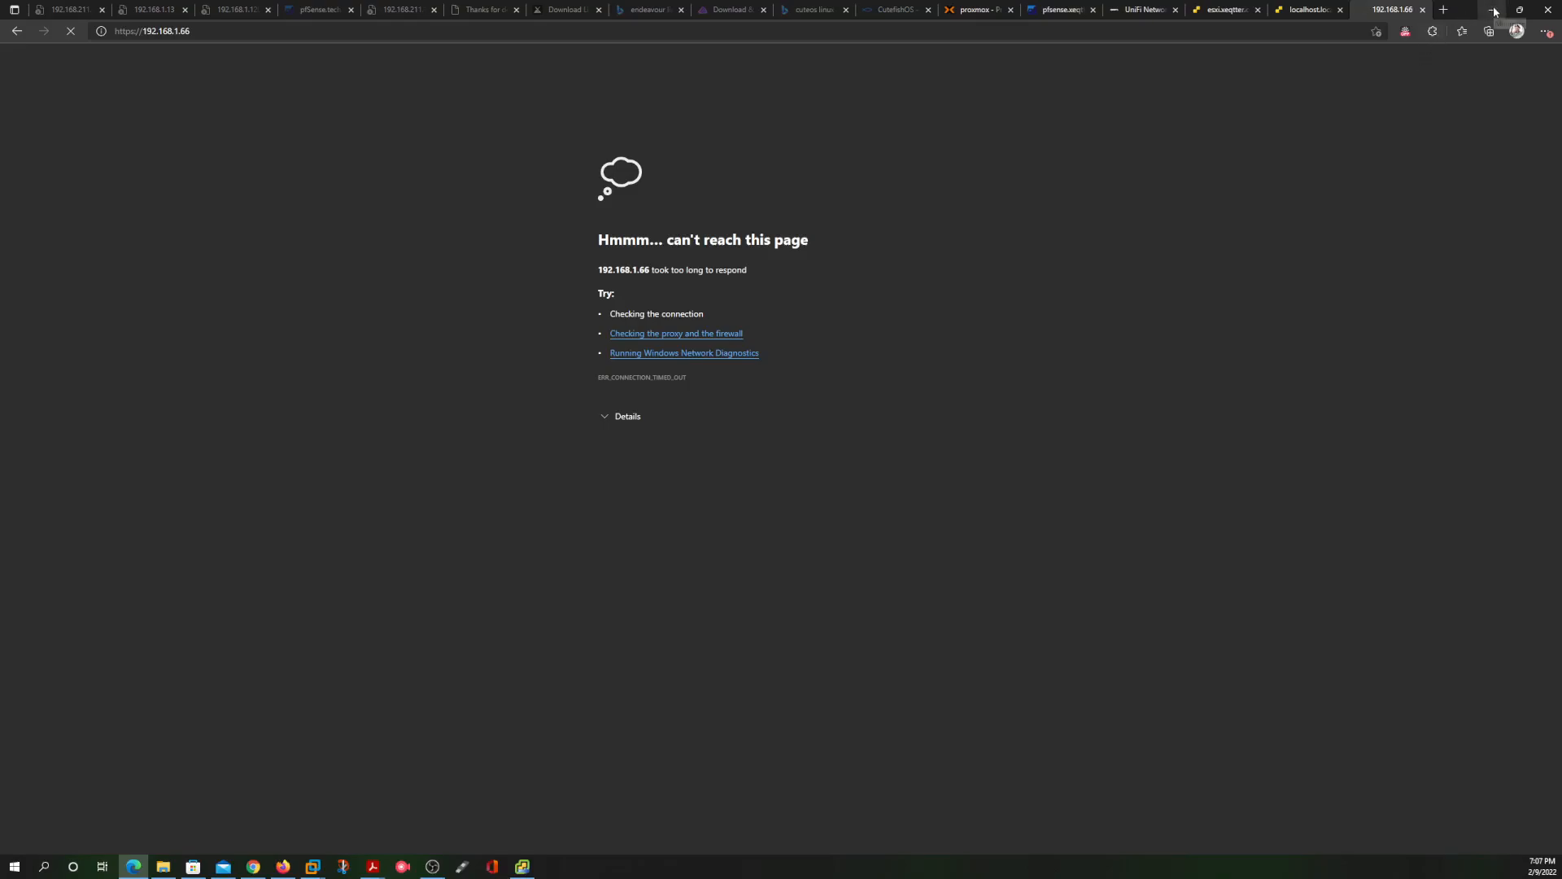
Check the vCenter installer's progress, then return to the localhost tab's Ubuntu console
{"action": "left_click", "coordinate": [523, 866]}
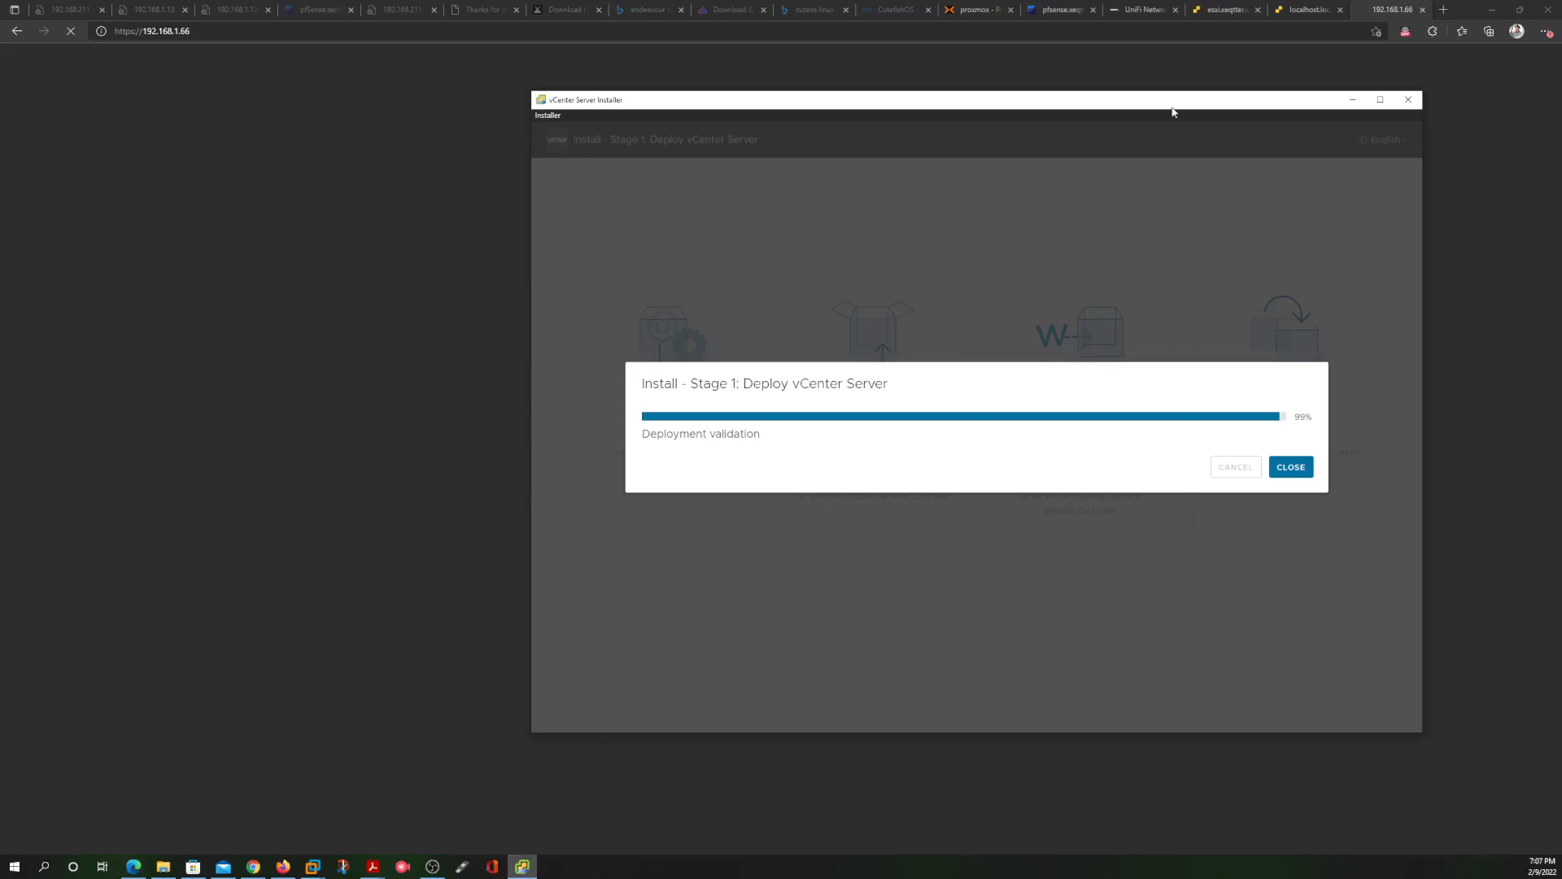
{"action": "left_click", "coordinate": [1495, 96]}
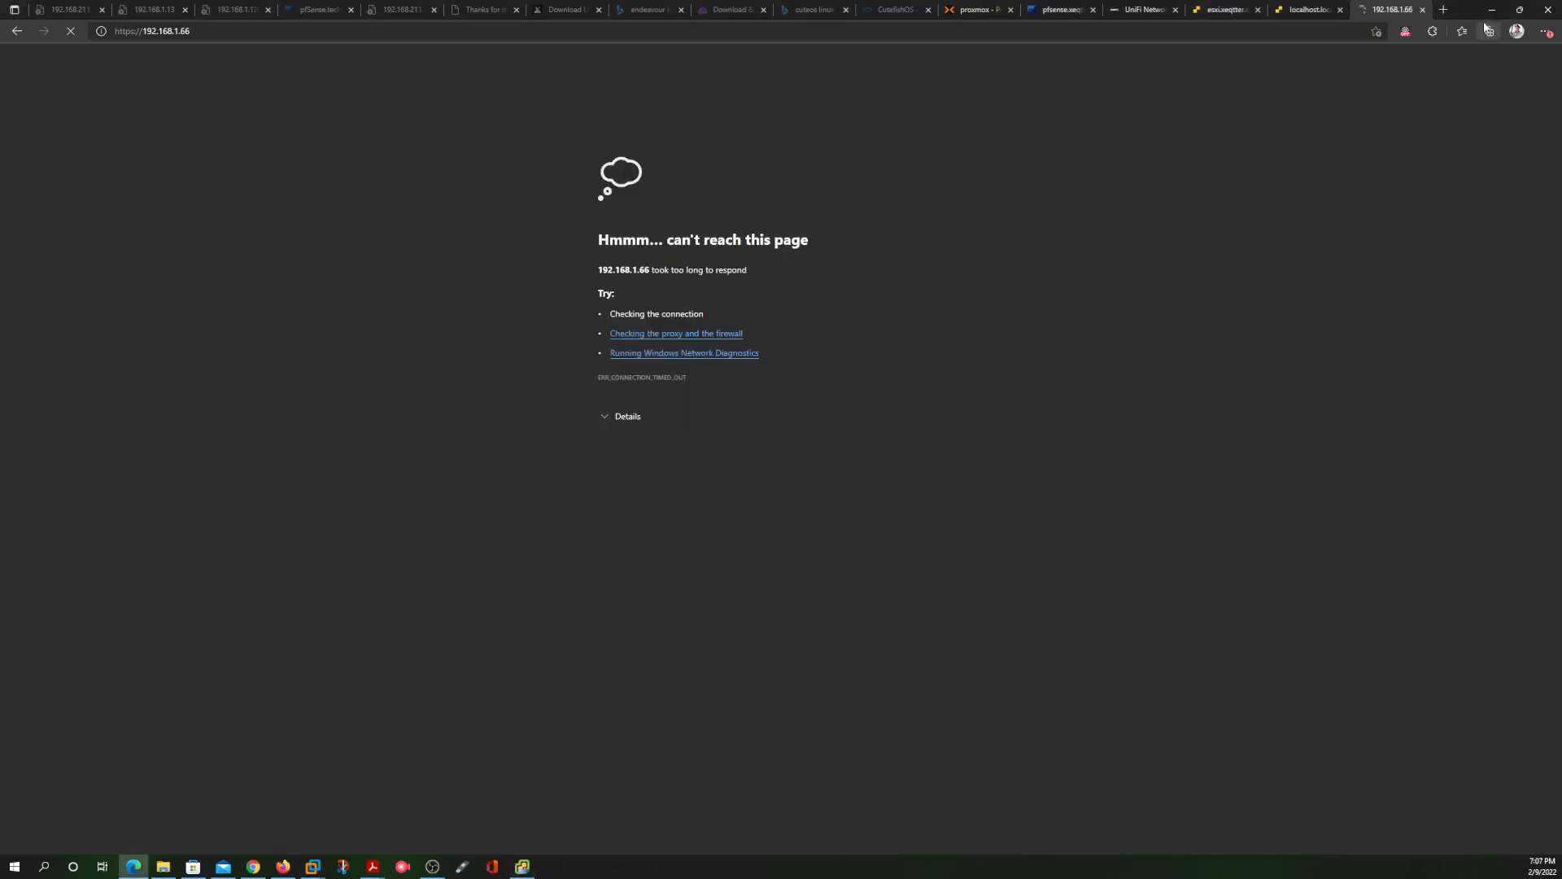
{"action": "left_click", "coordinate": [1306, 10]}
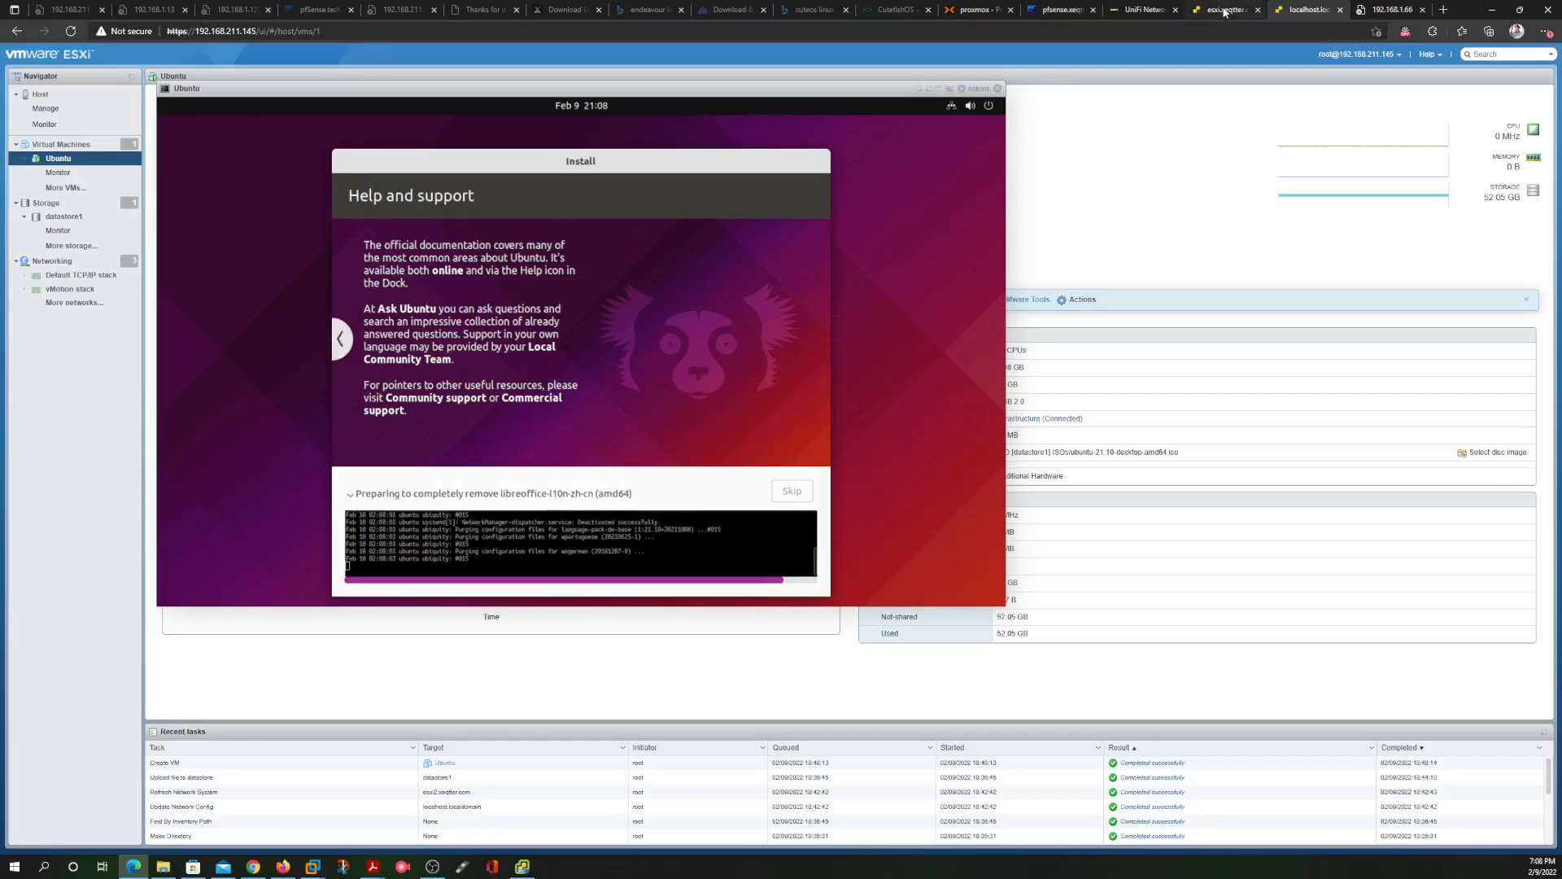
{"action": "left_click", "coordinate": [1404, 10]}
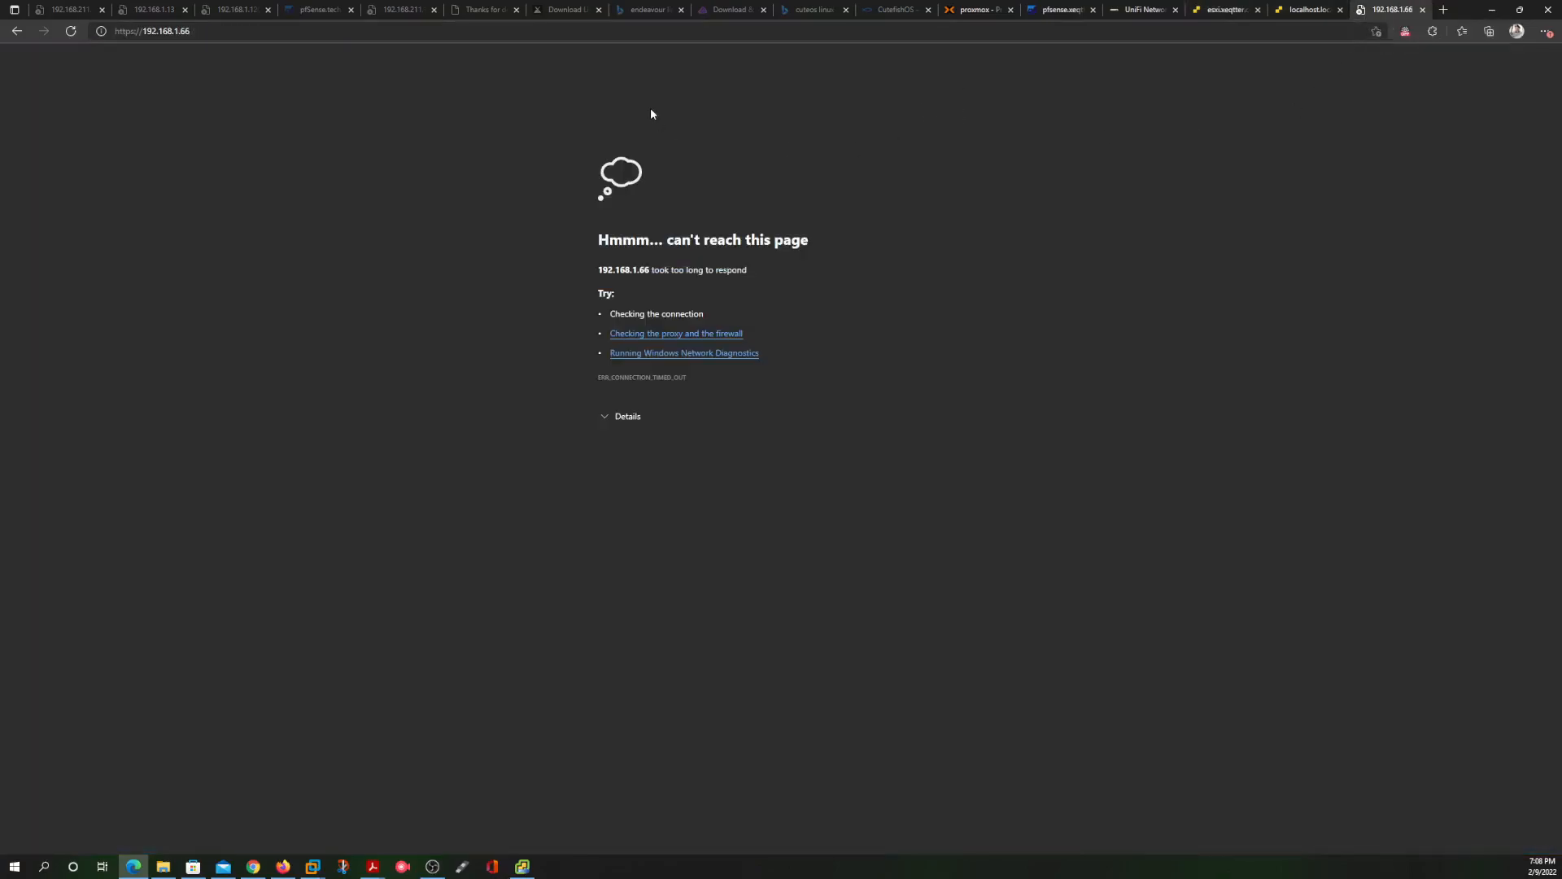
{"action": "left_click", "coordinate": [72, 31]}
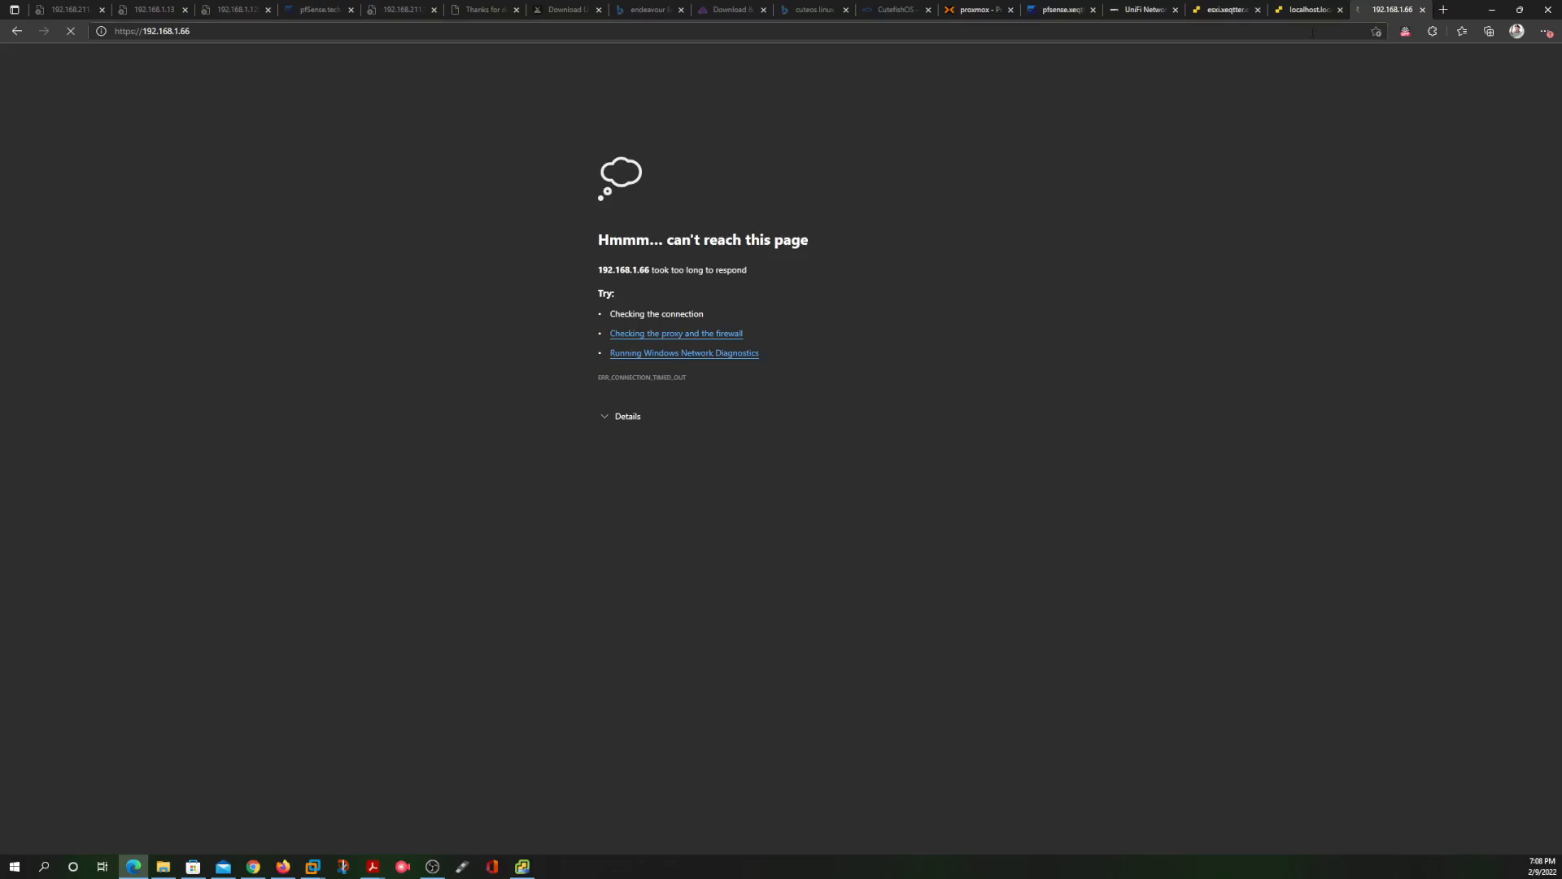
{"action": "left_click", "coordinate": [1308, 11]}
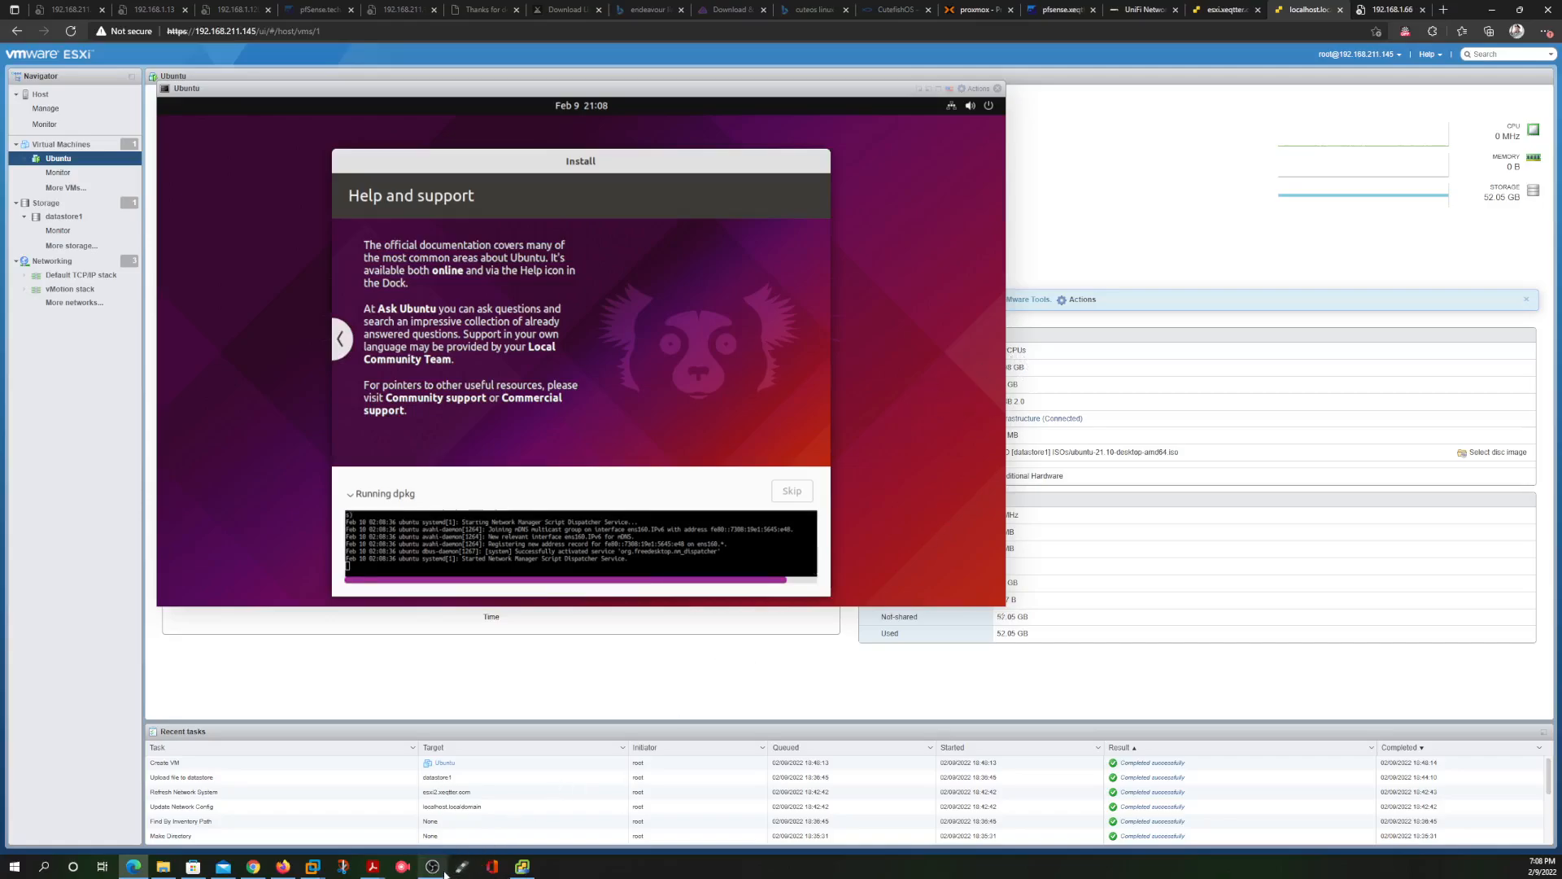
{"action": "left_click", "coordinate": [521, 868]}
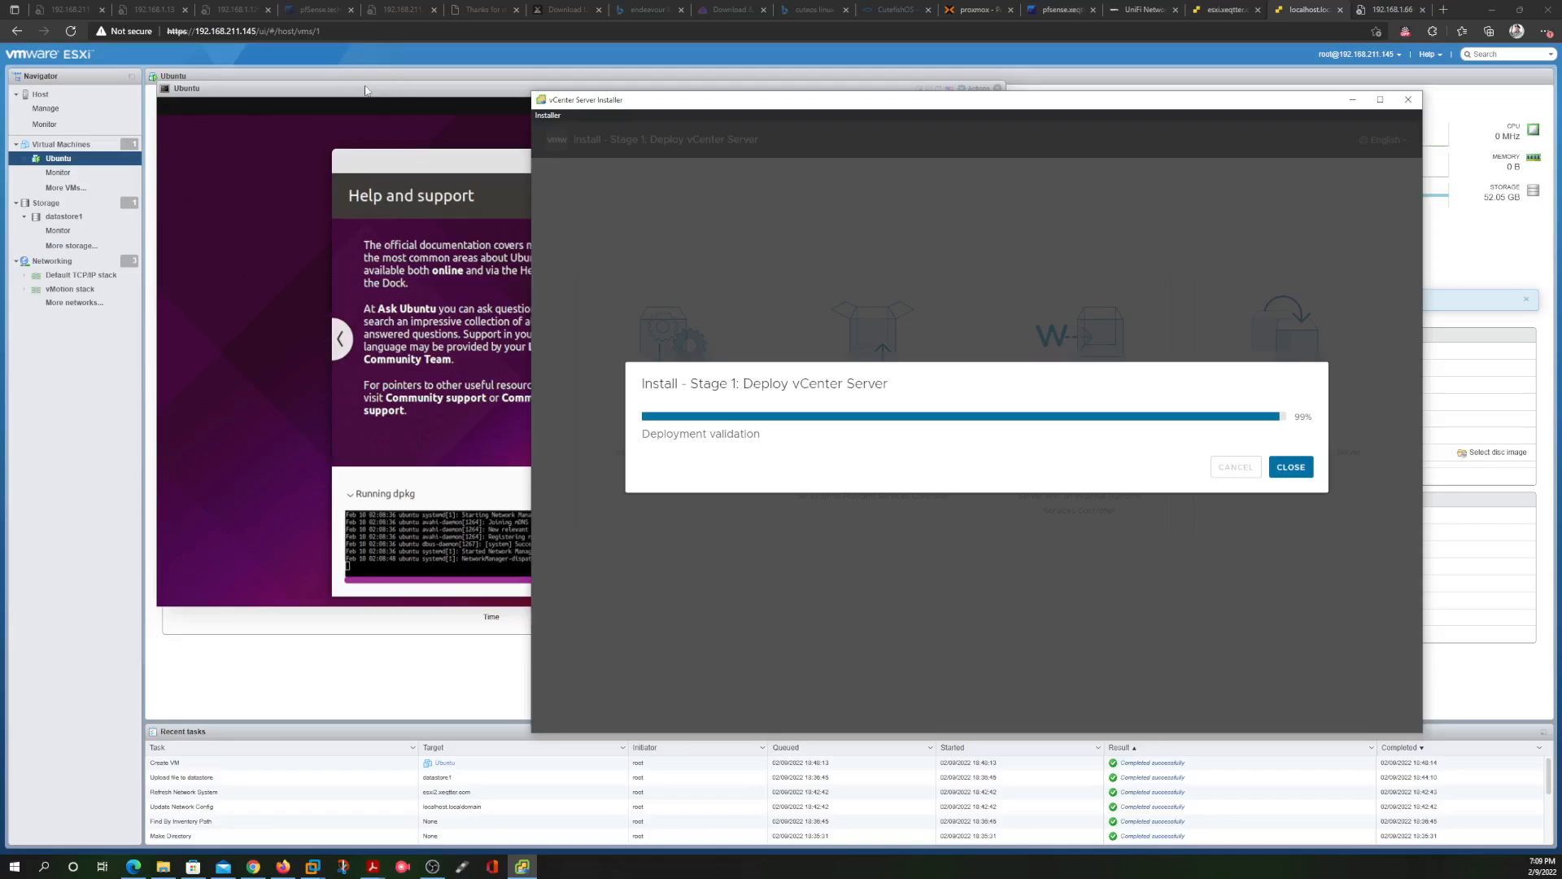
{"action": "left_click", "coordinate": [319, 86]}
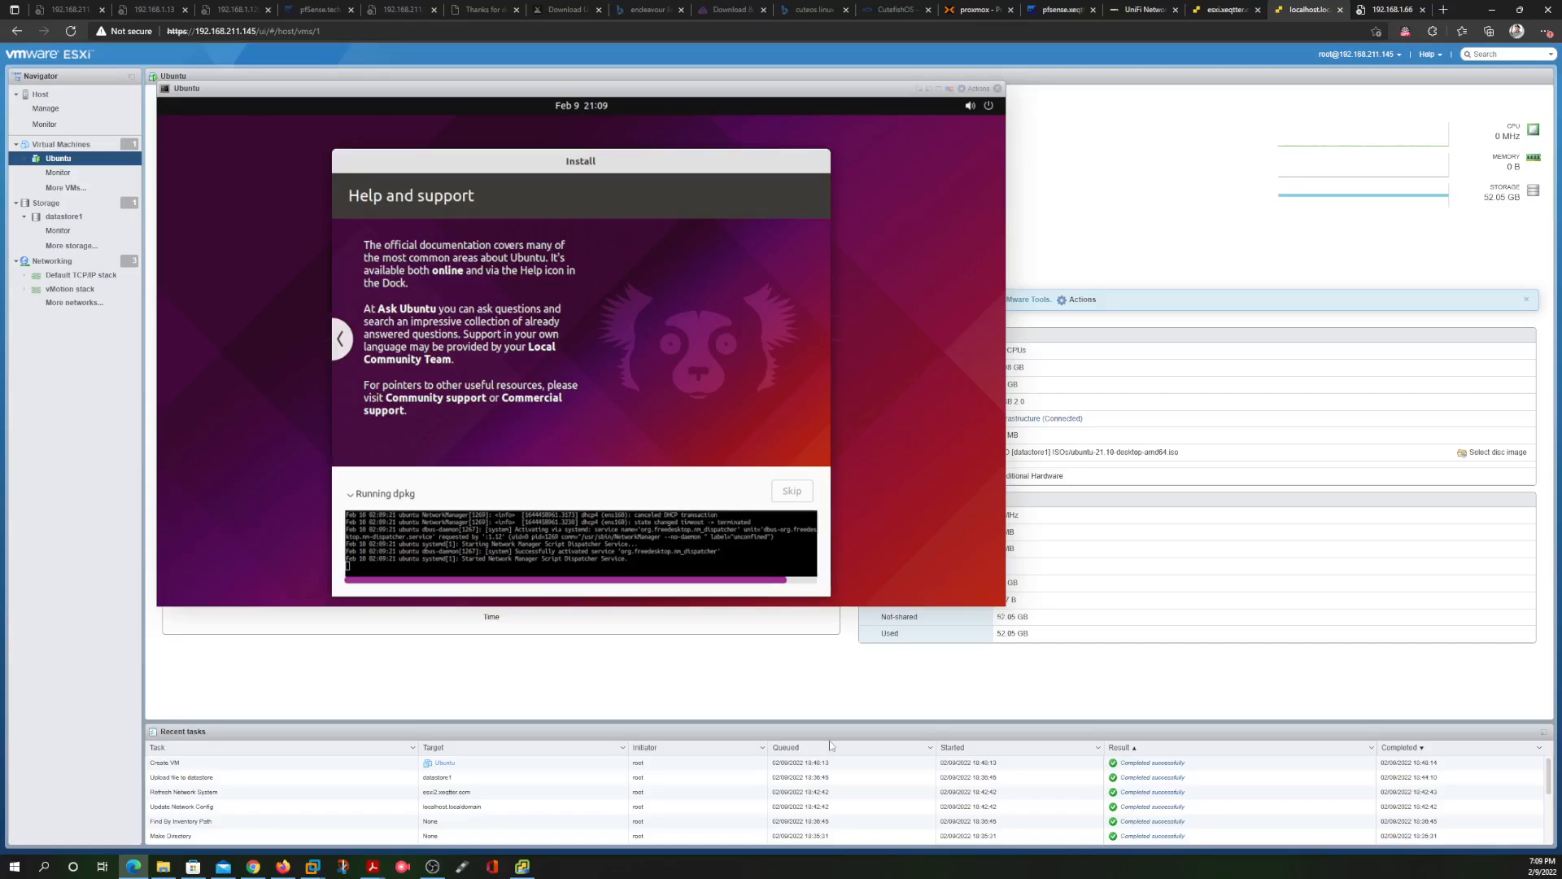
{"action": "left_click", "coordinate": [522, 867]}
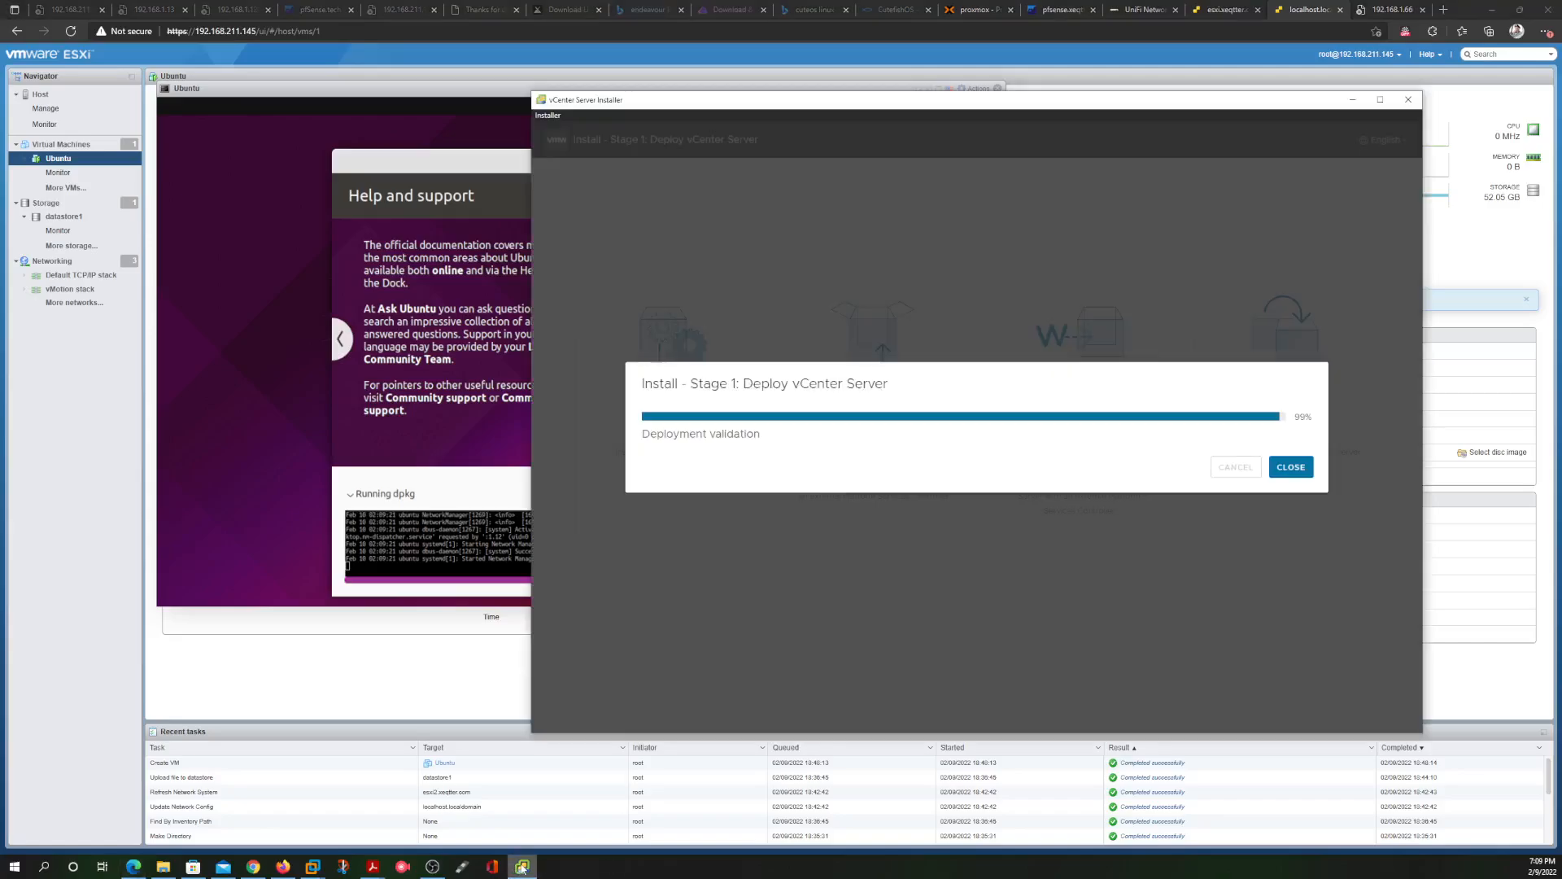
{"action": "left_click", "coordinate": [398, 375]}
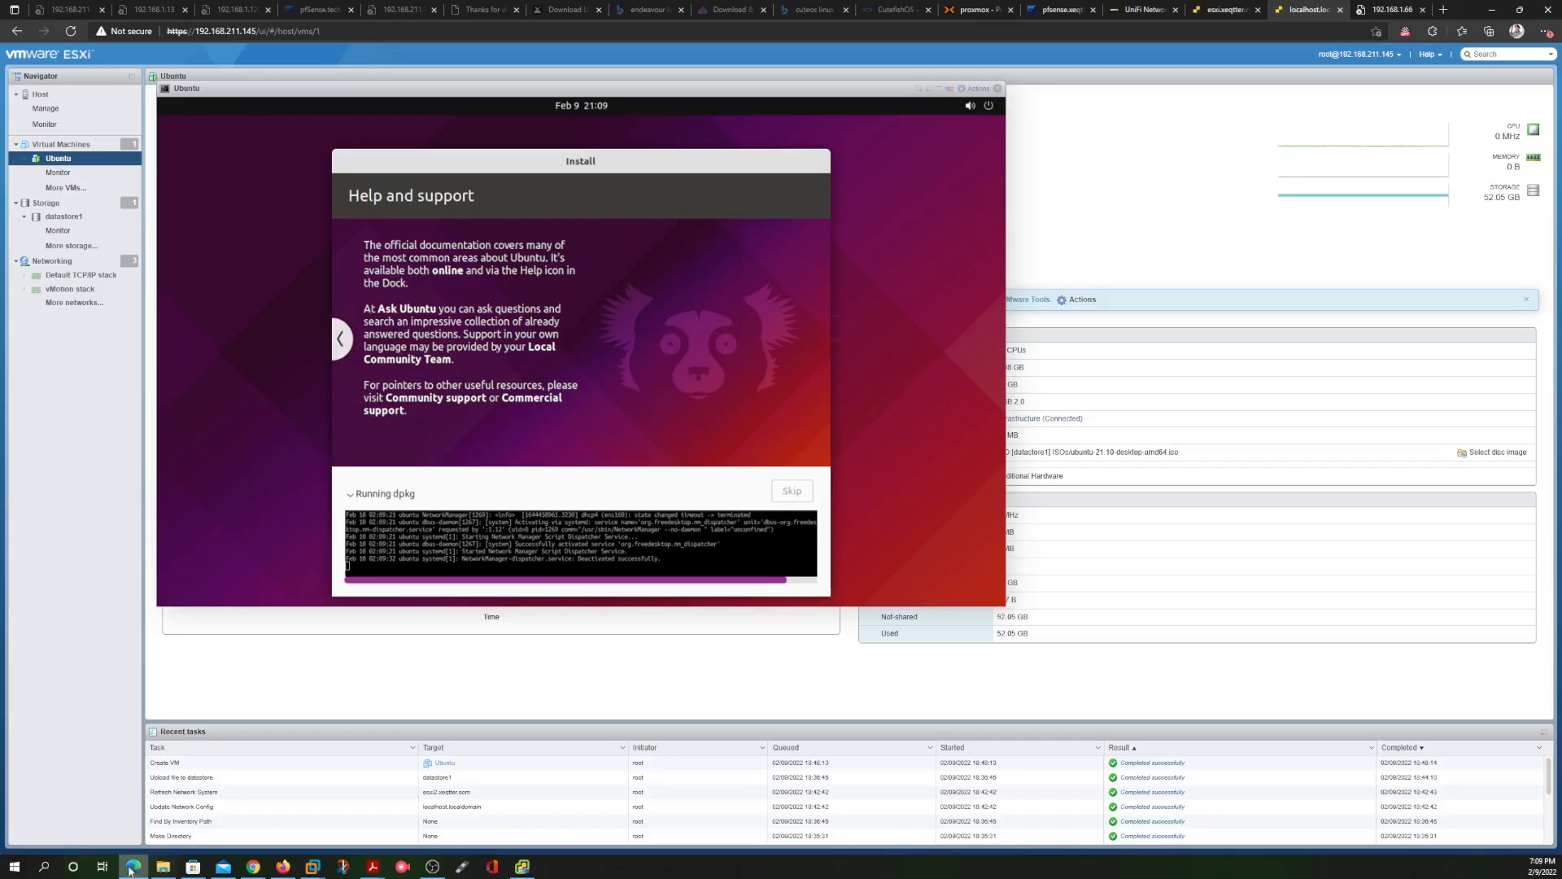
{"action": "mouse_move", "coordinate": [128, 867]}
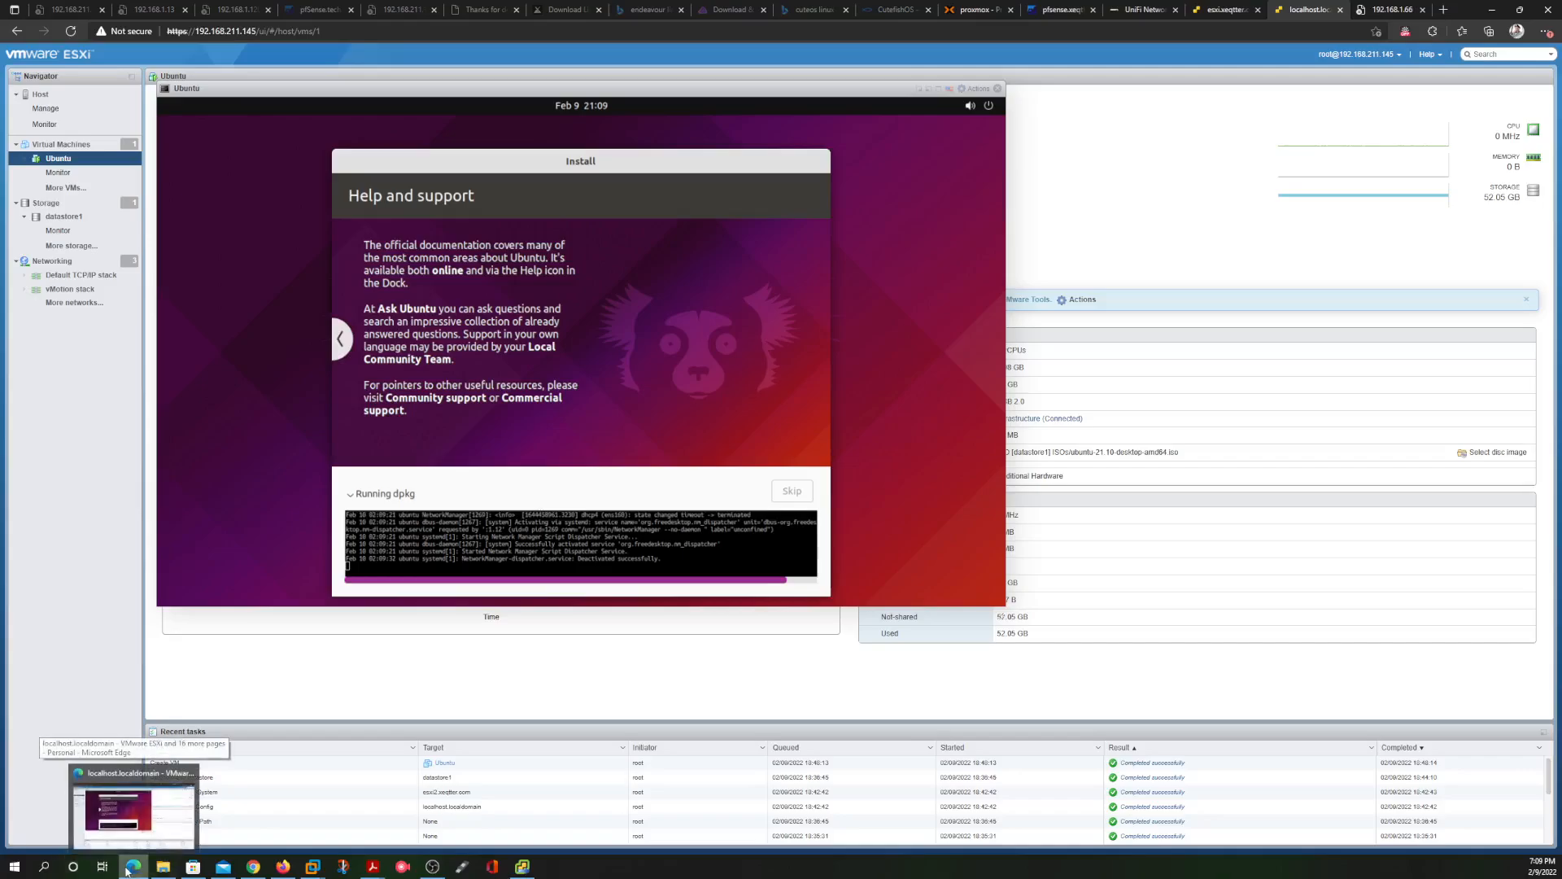